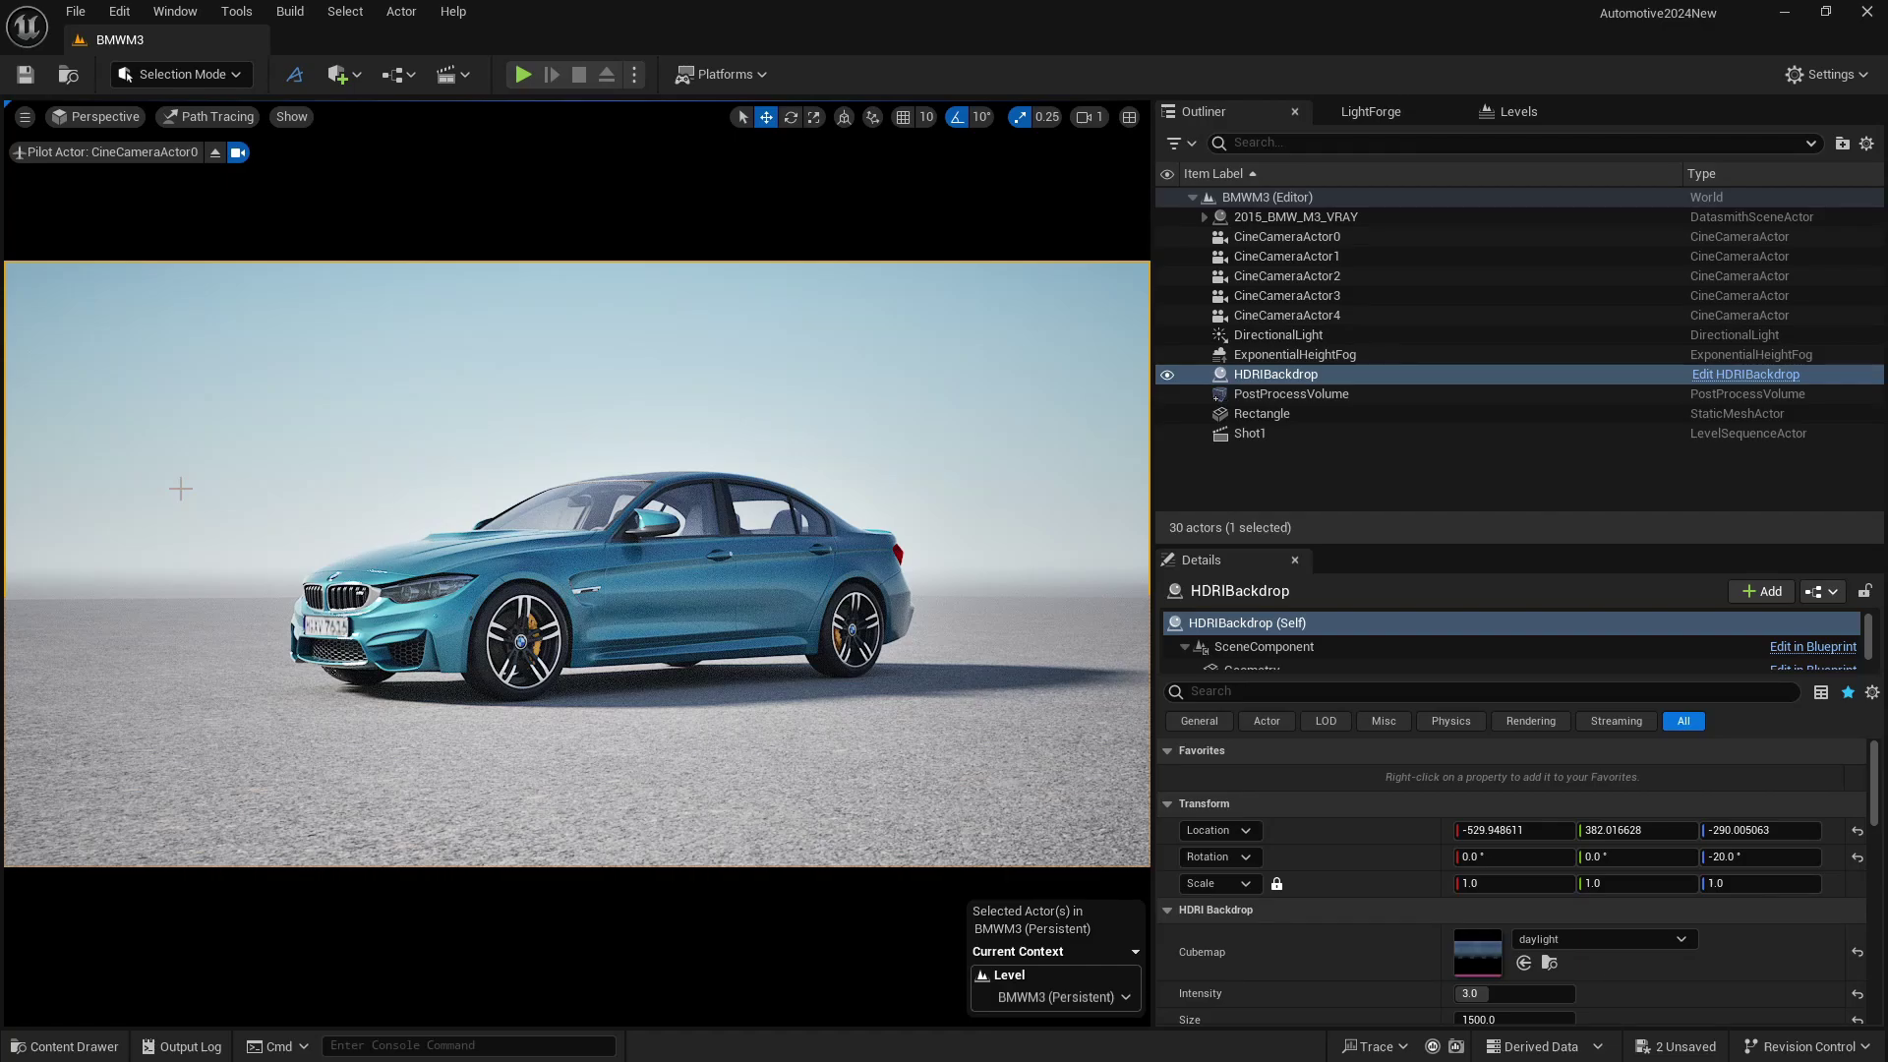
Step: Search the plugins for "hdri" to check whether the HDRIBackdrop plugin is enabled
{"action": "left_click", "coordinate": [339, 75]}
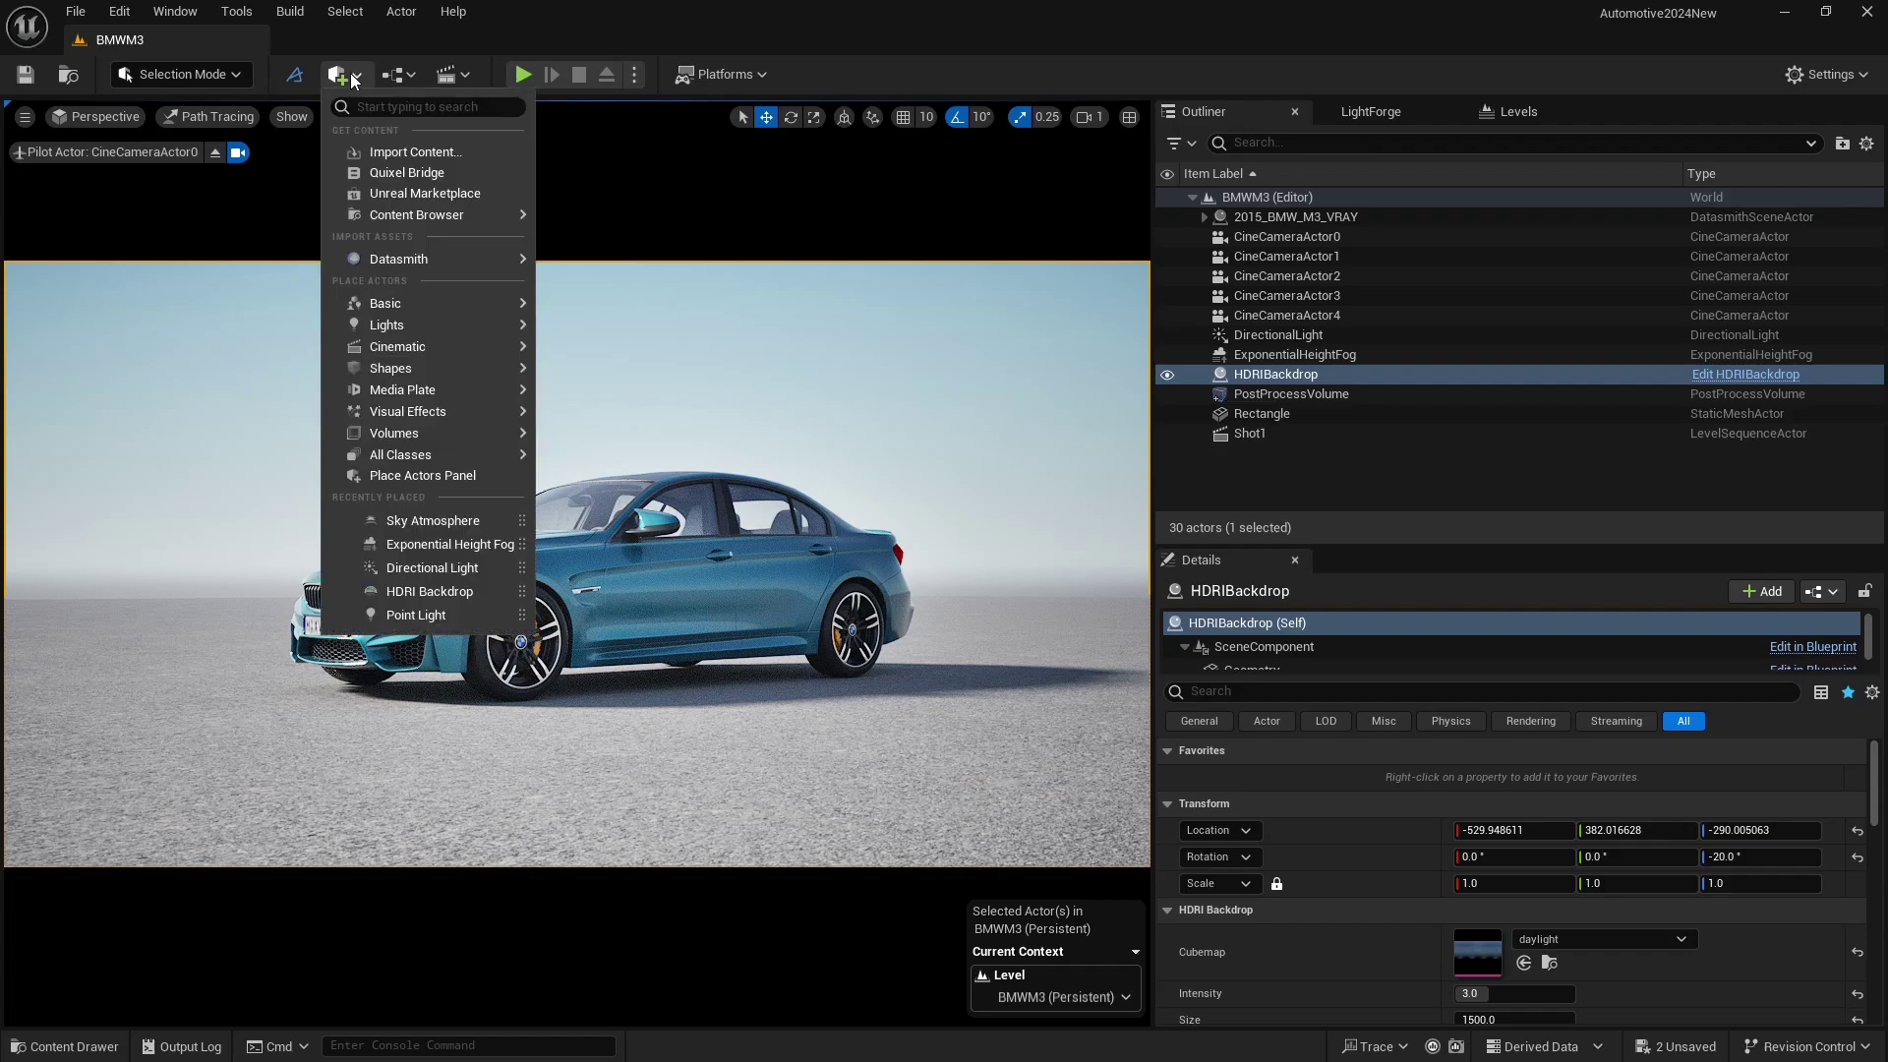
{"action": "mouse_move", "coordinate": [479, 318]}
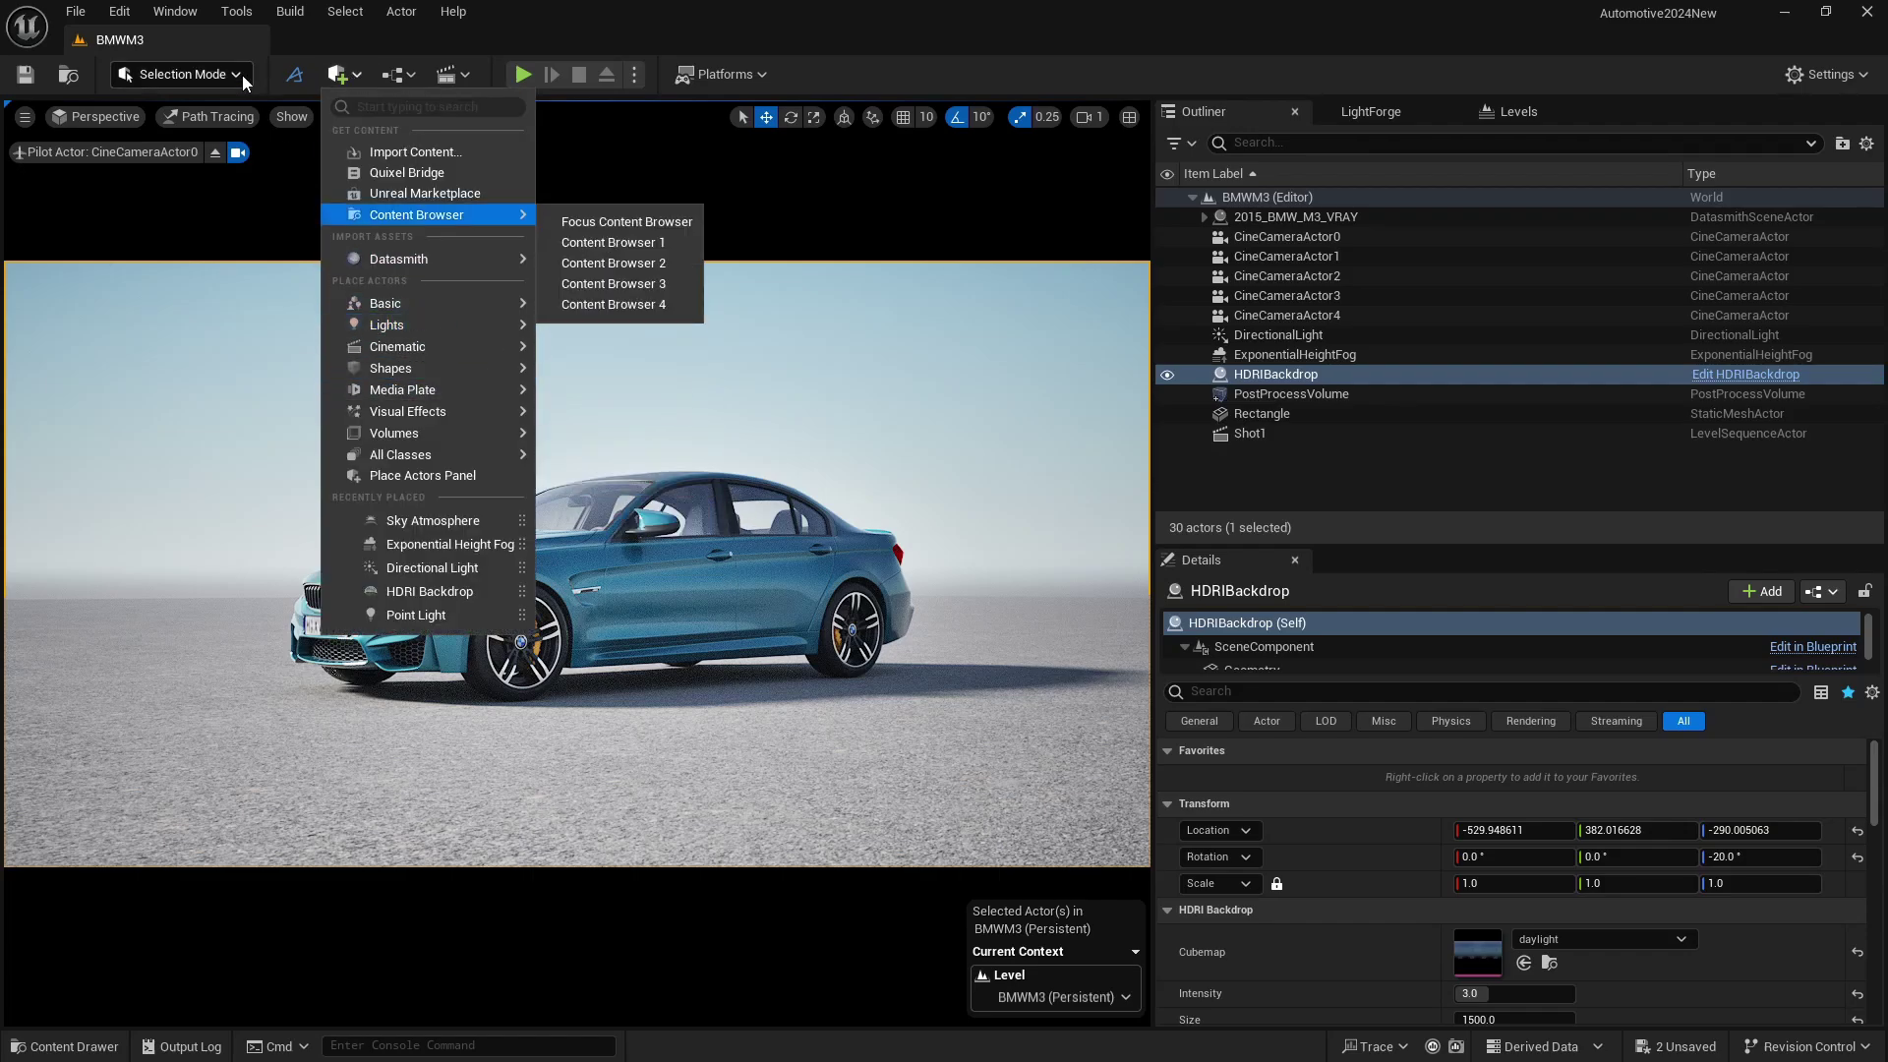
{"action": "left_click", "coordinate": [120, 12]}
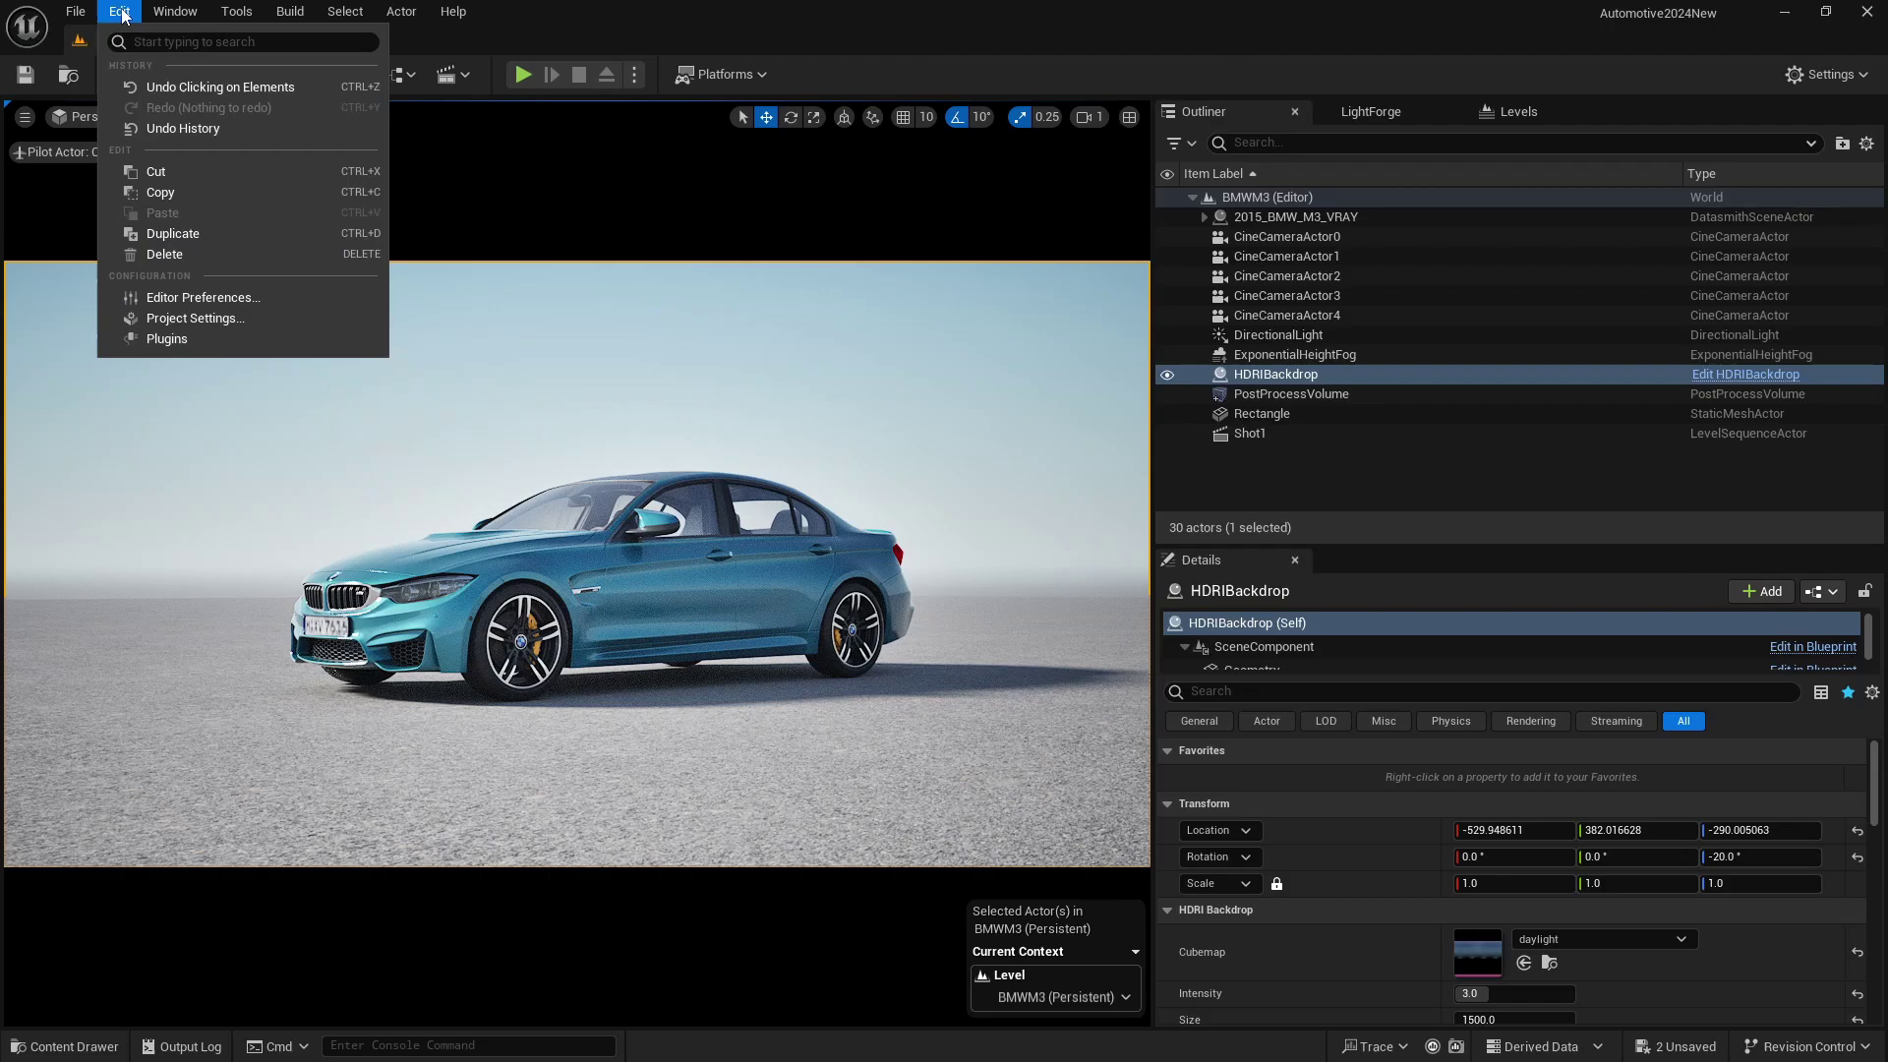
{"action": "left_click", "coordinate": [191, 342]}
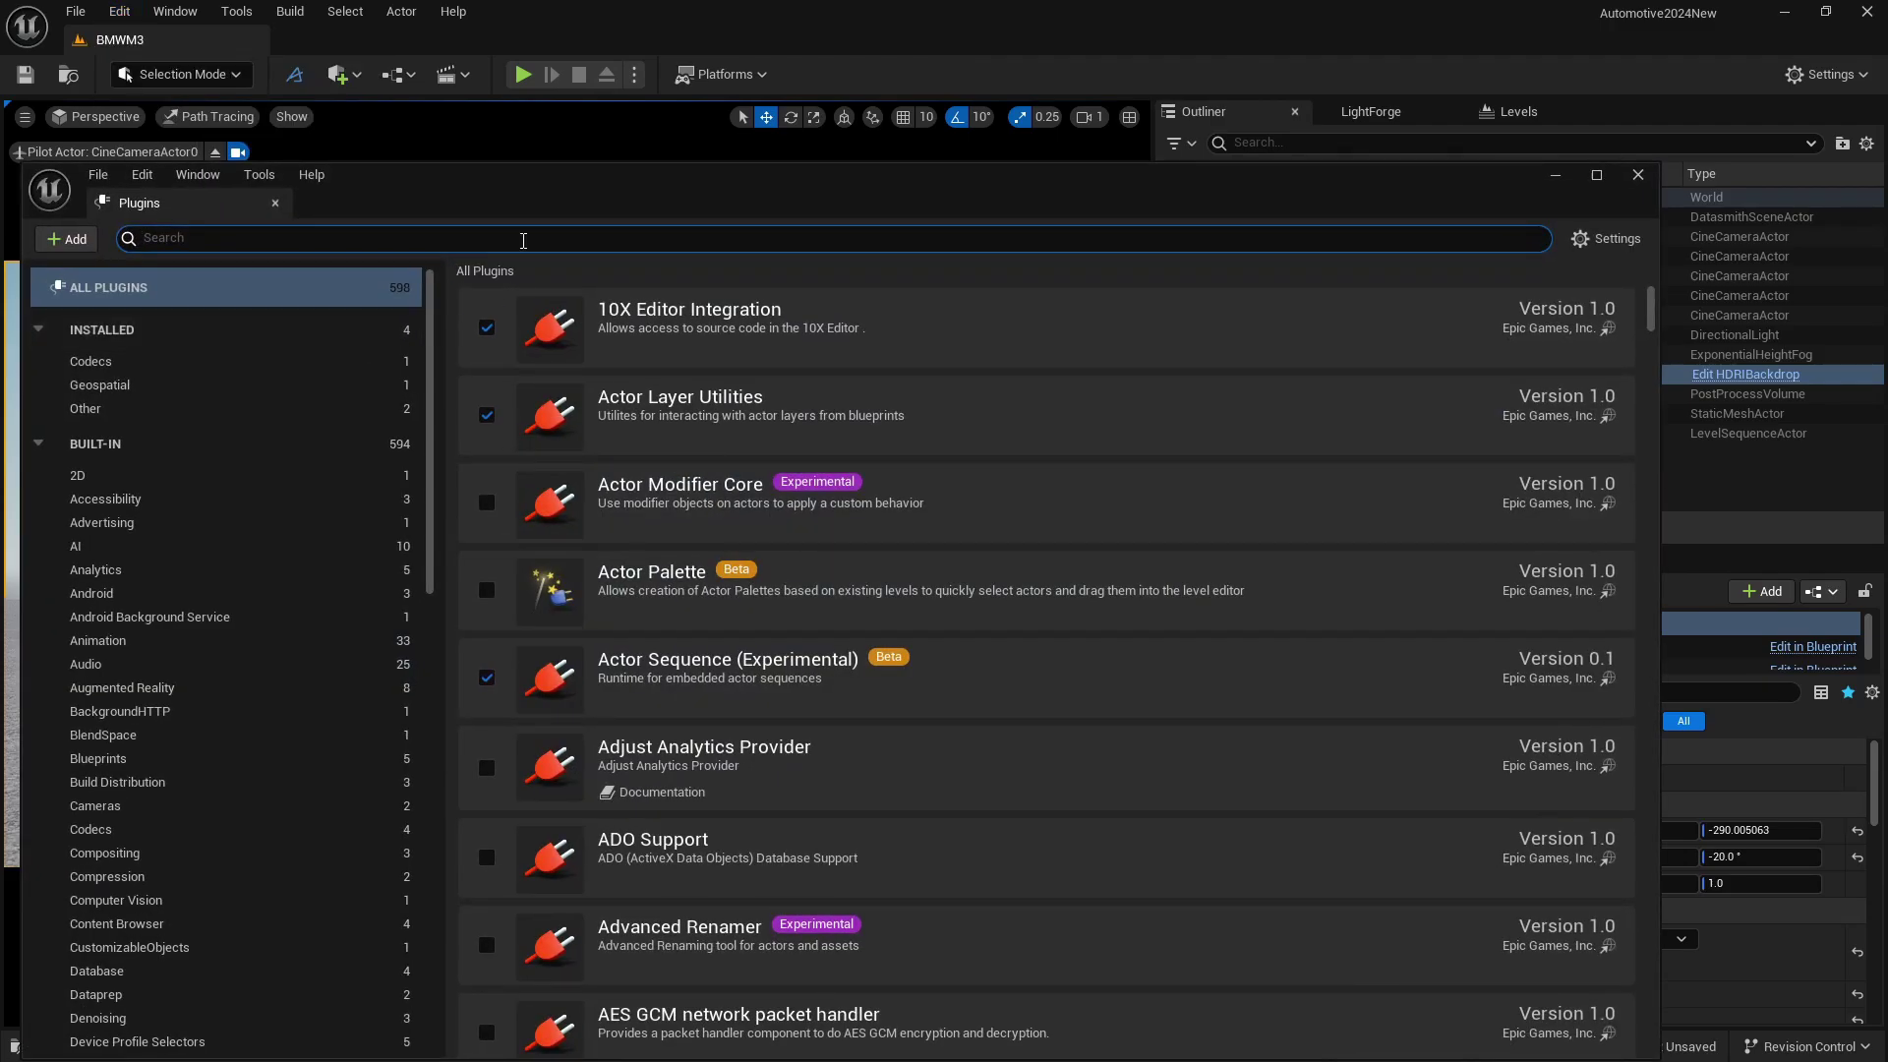
{"action": "type", "text": "hdri"}
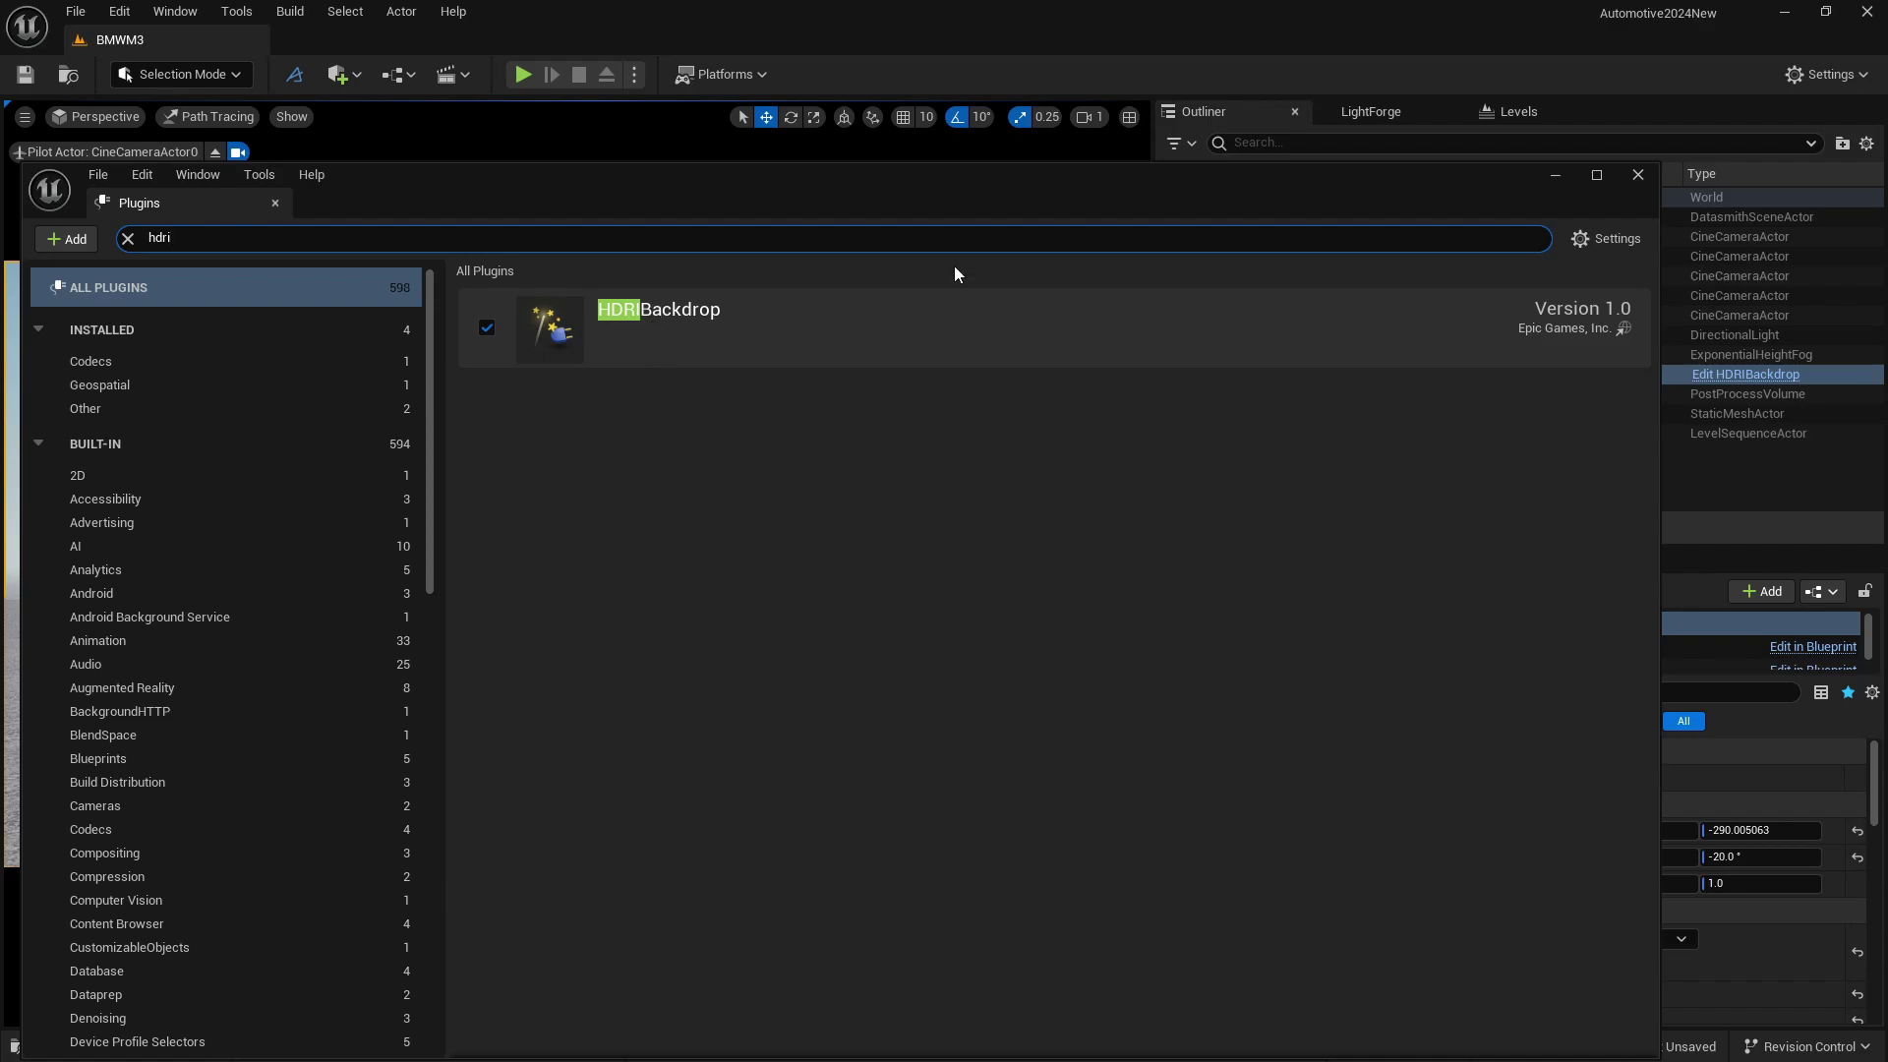
{"action": "left_click", "coordinate": [1636, 179]}
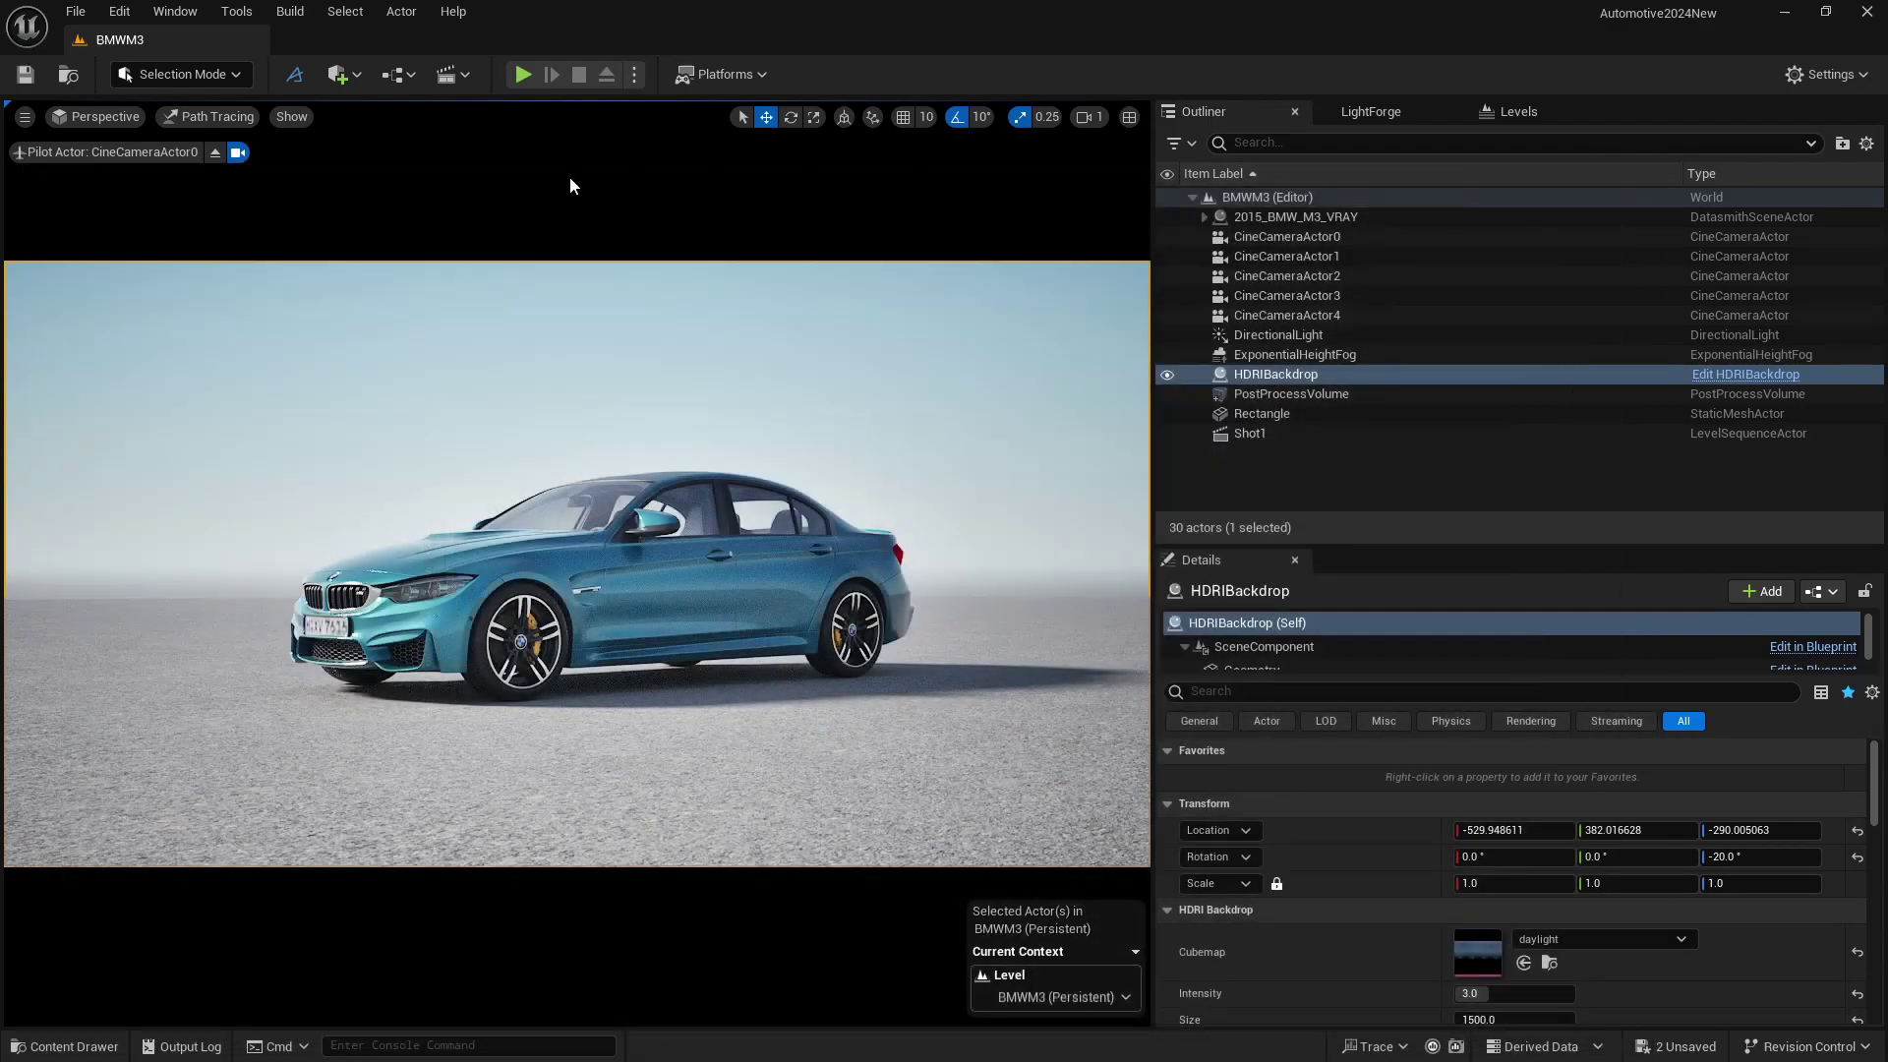
Step: Search the project settings for "lumen" to review the global illumination, reflection and ray tracing options
{"action": "left_click", "coordinate": [120, 13]}
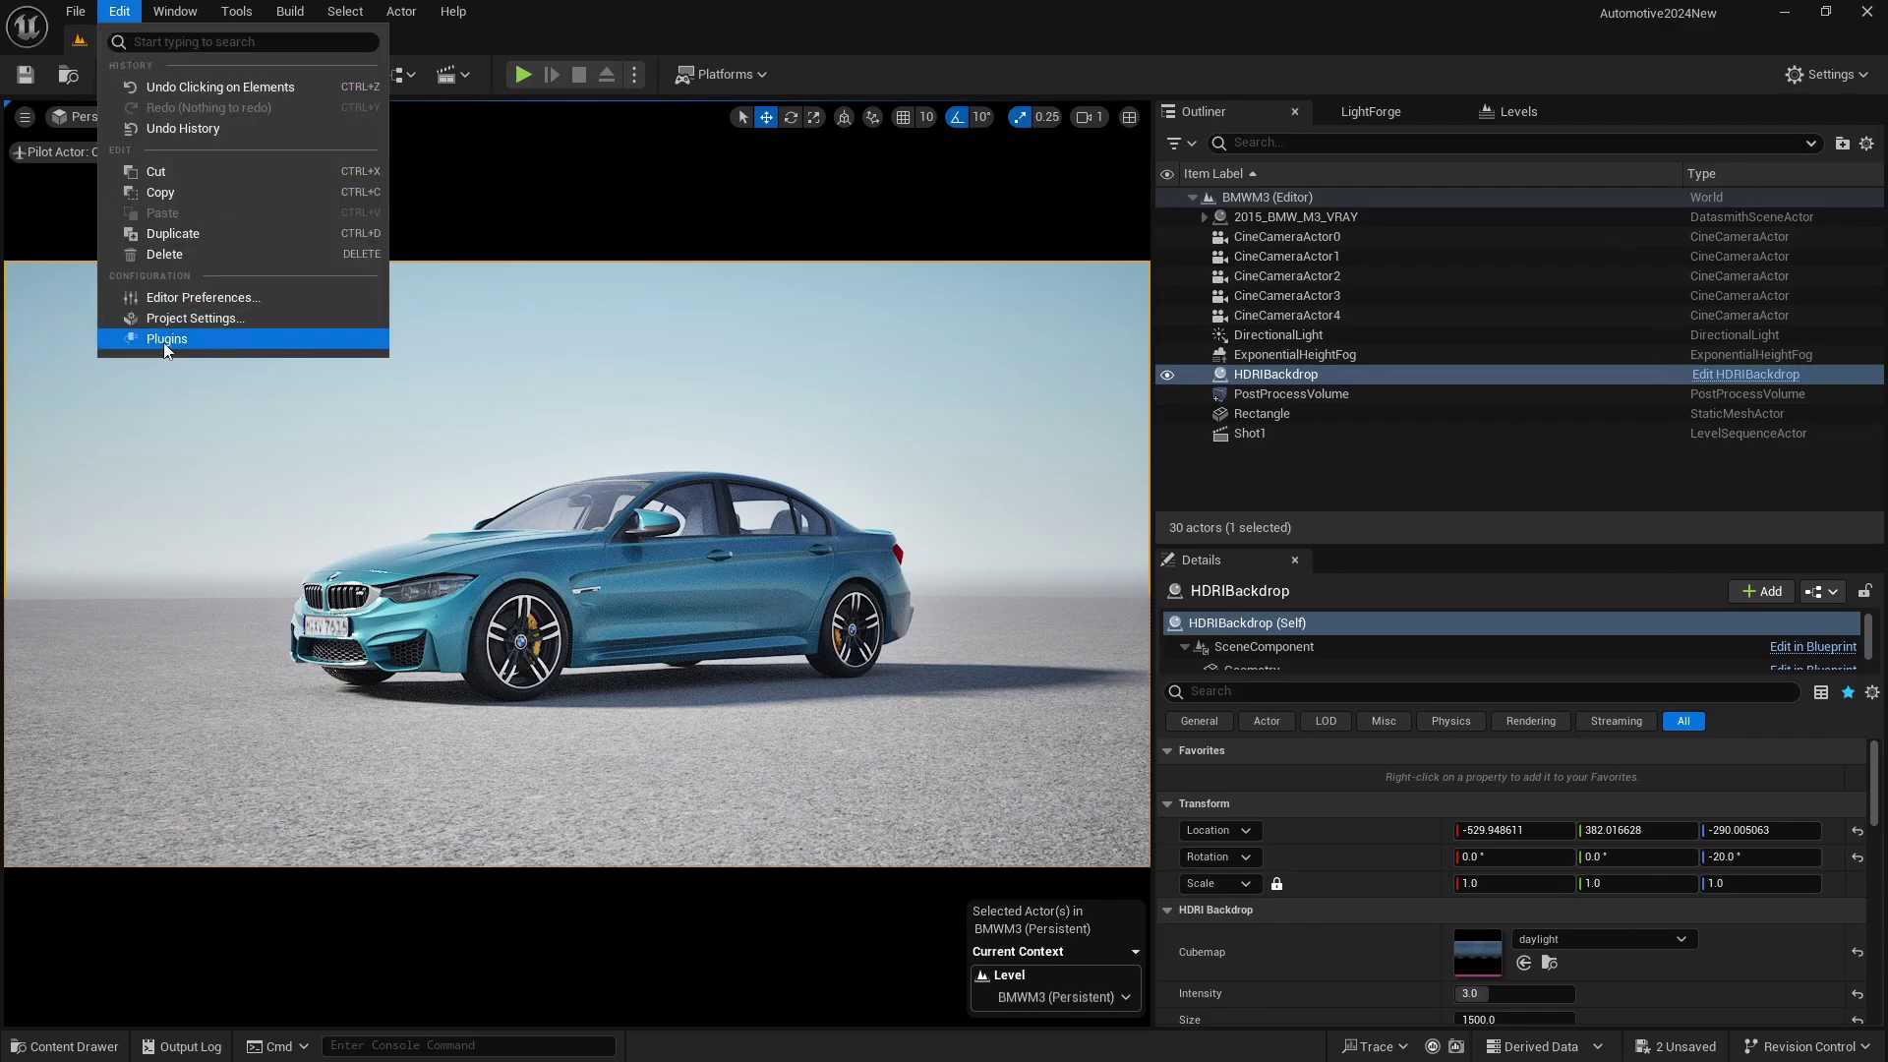
{"action": "left_click", "coordinate": [187, 317]}
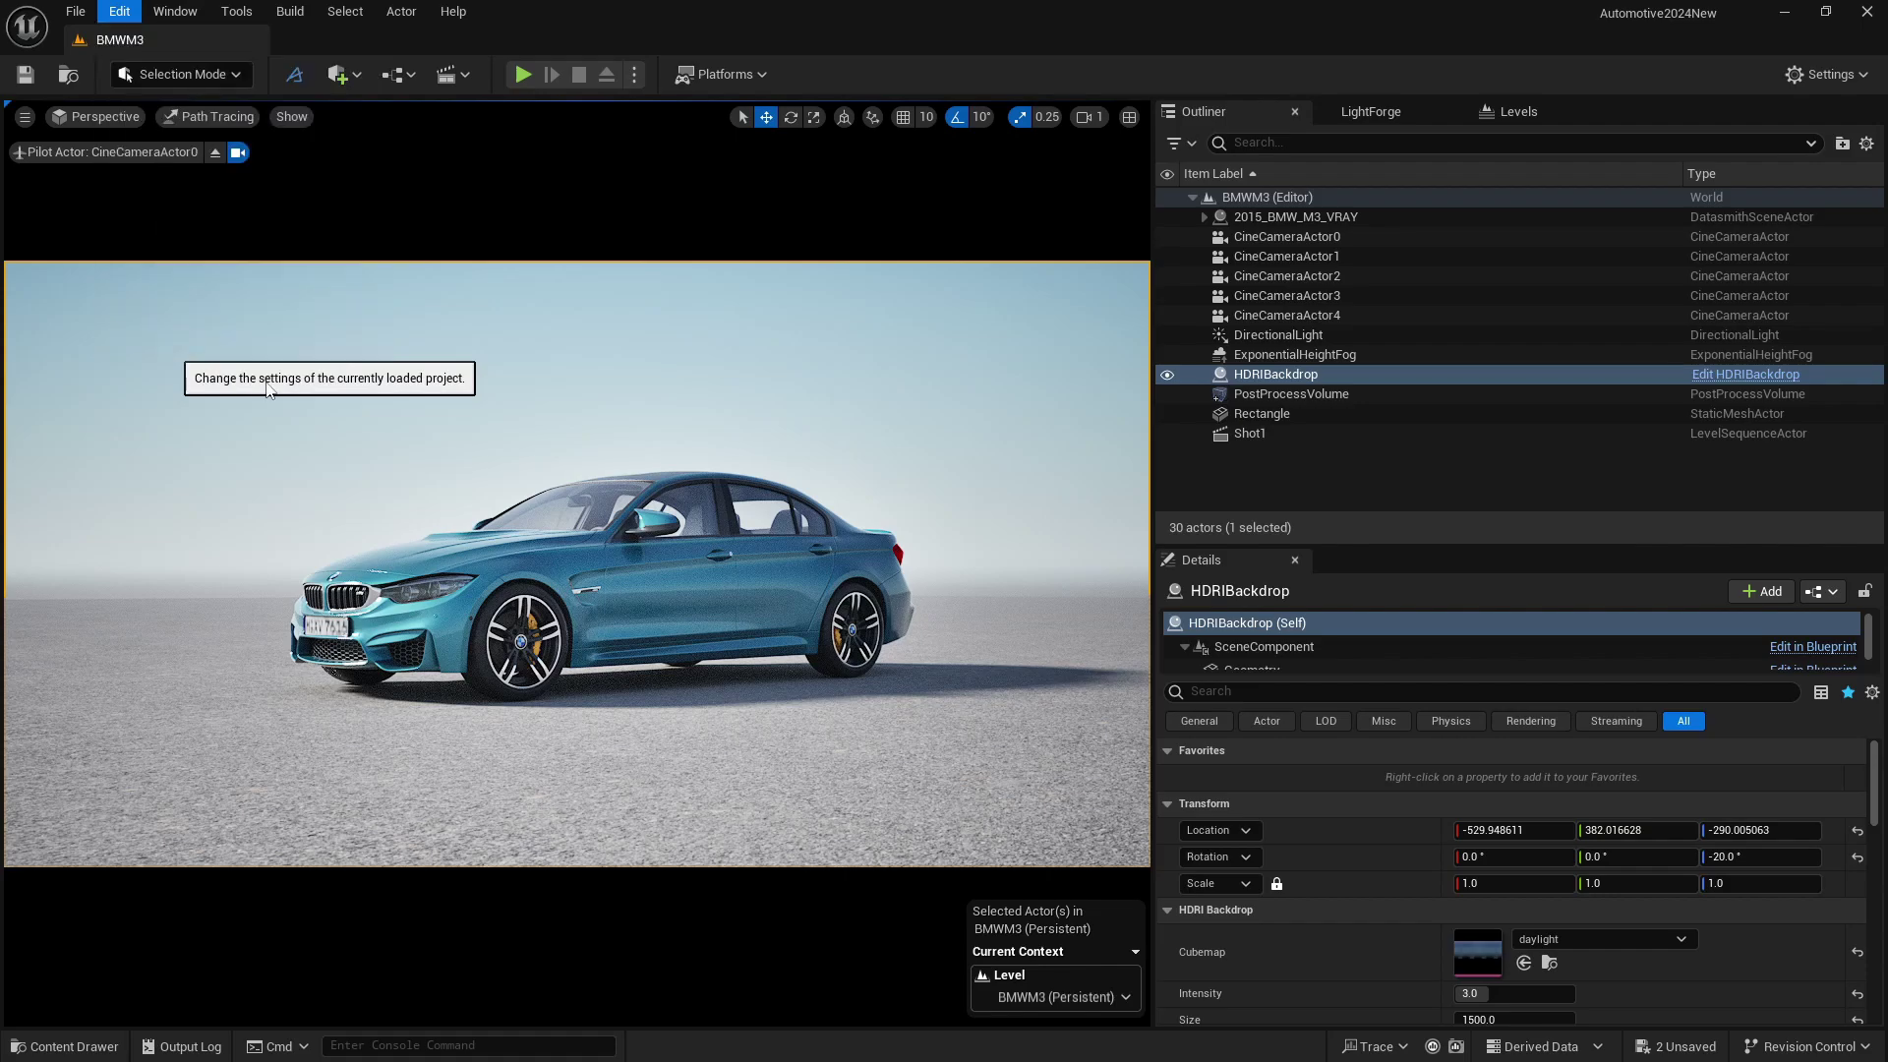
{"action": "type", "text": "lumen"}
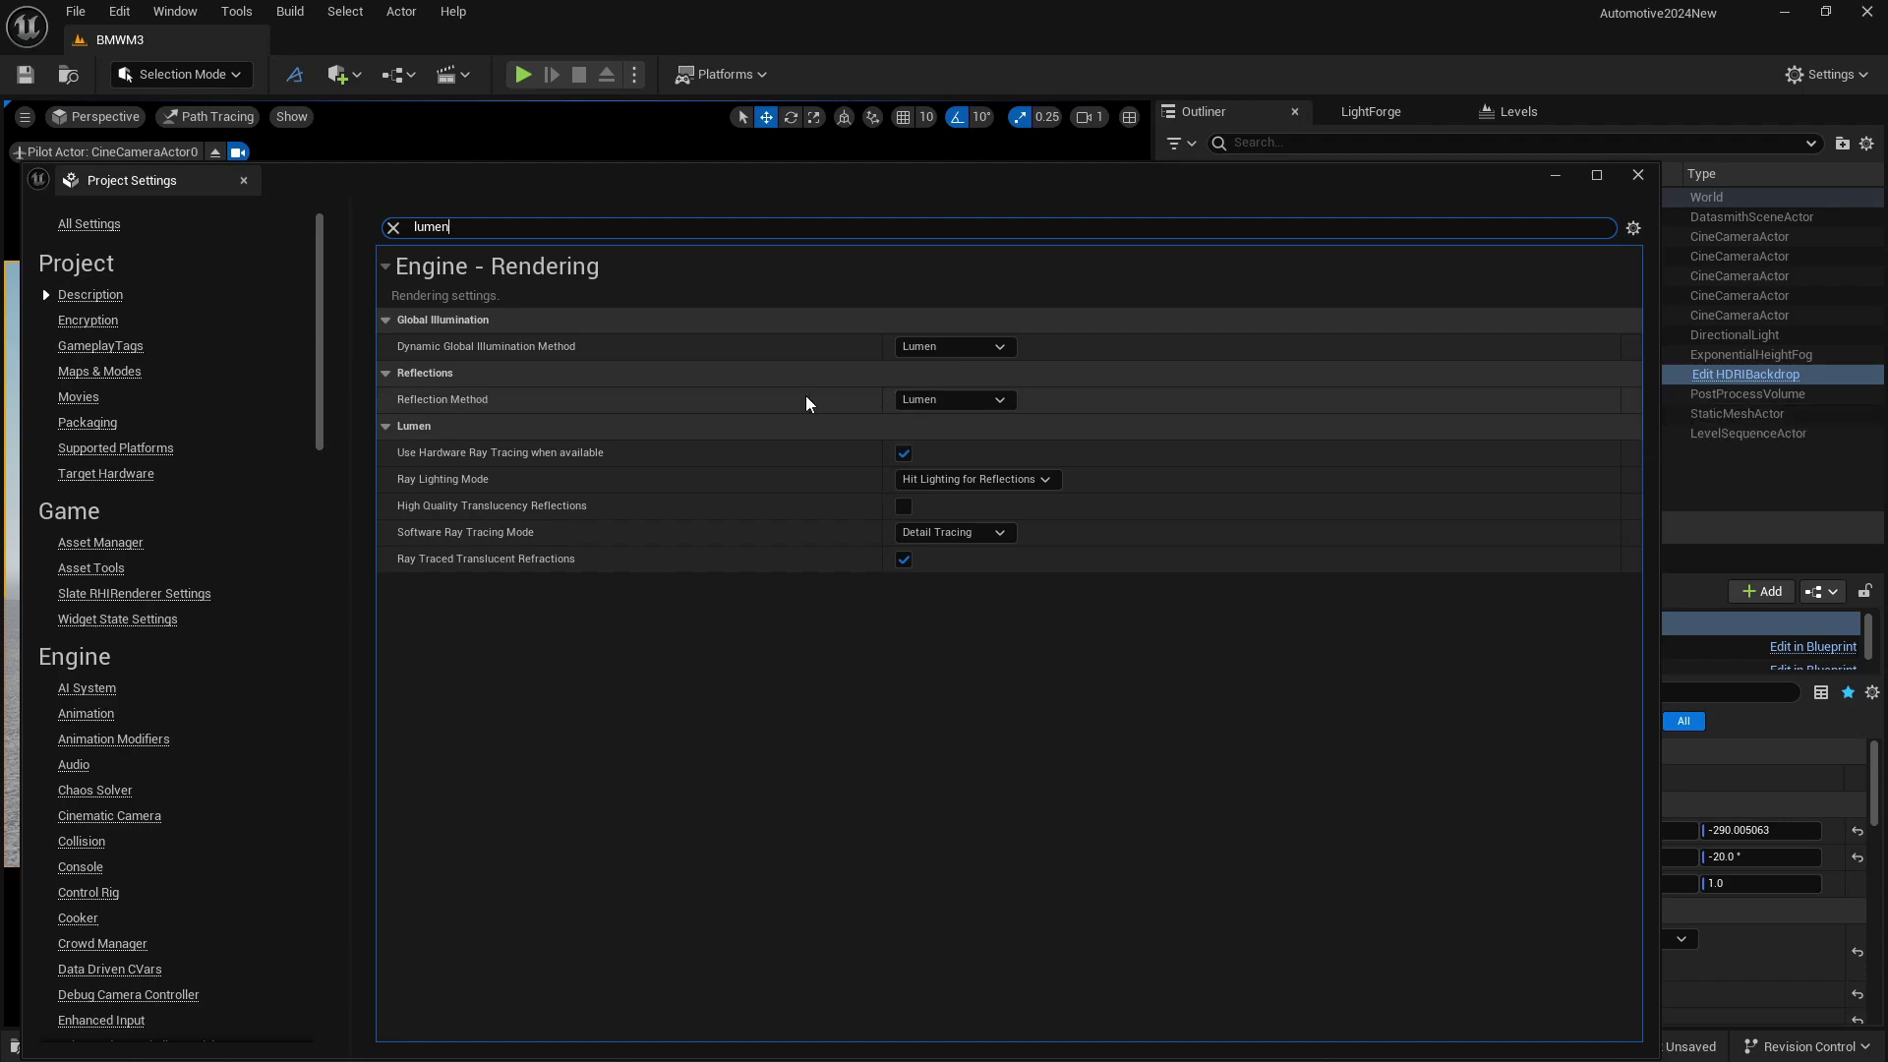
{"action": "key", "text": "Escape"}
Step: Set the Reflection Capture Resolution to 4096 in the project's Rendering settings and close the settings window
{"action": "scroll", "coordinate": [106, 909], "scroll_direction": "down", "scroll_amount": 6}
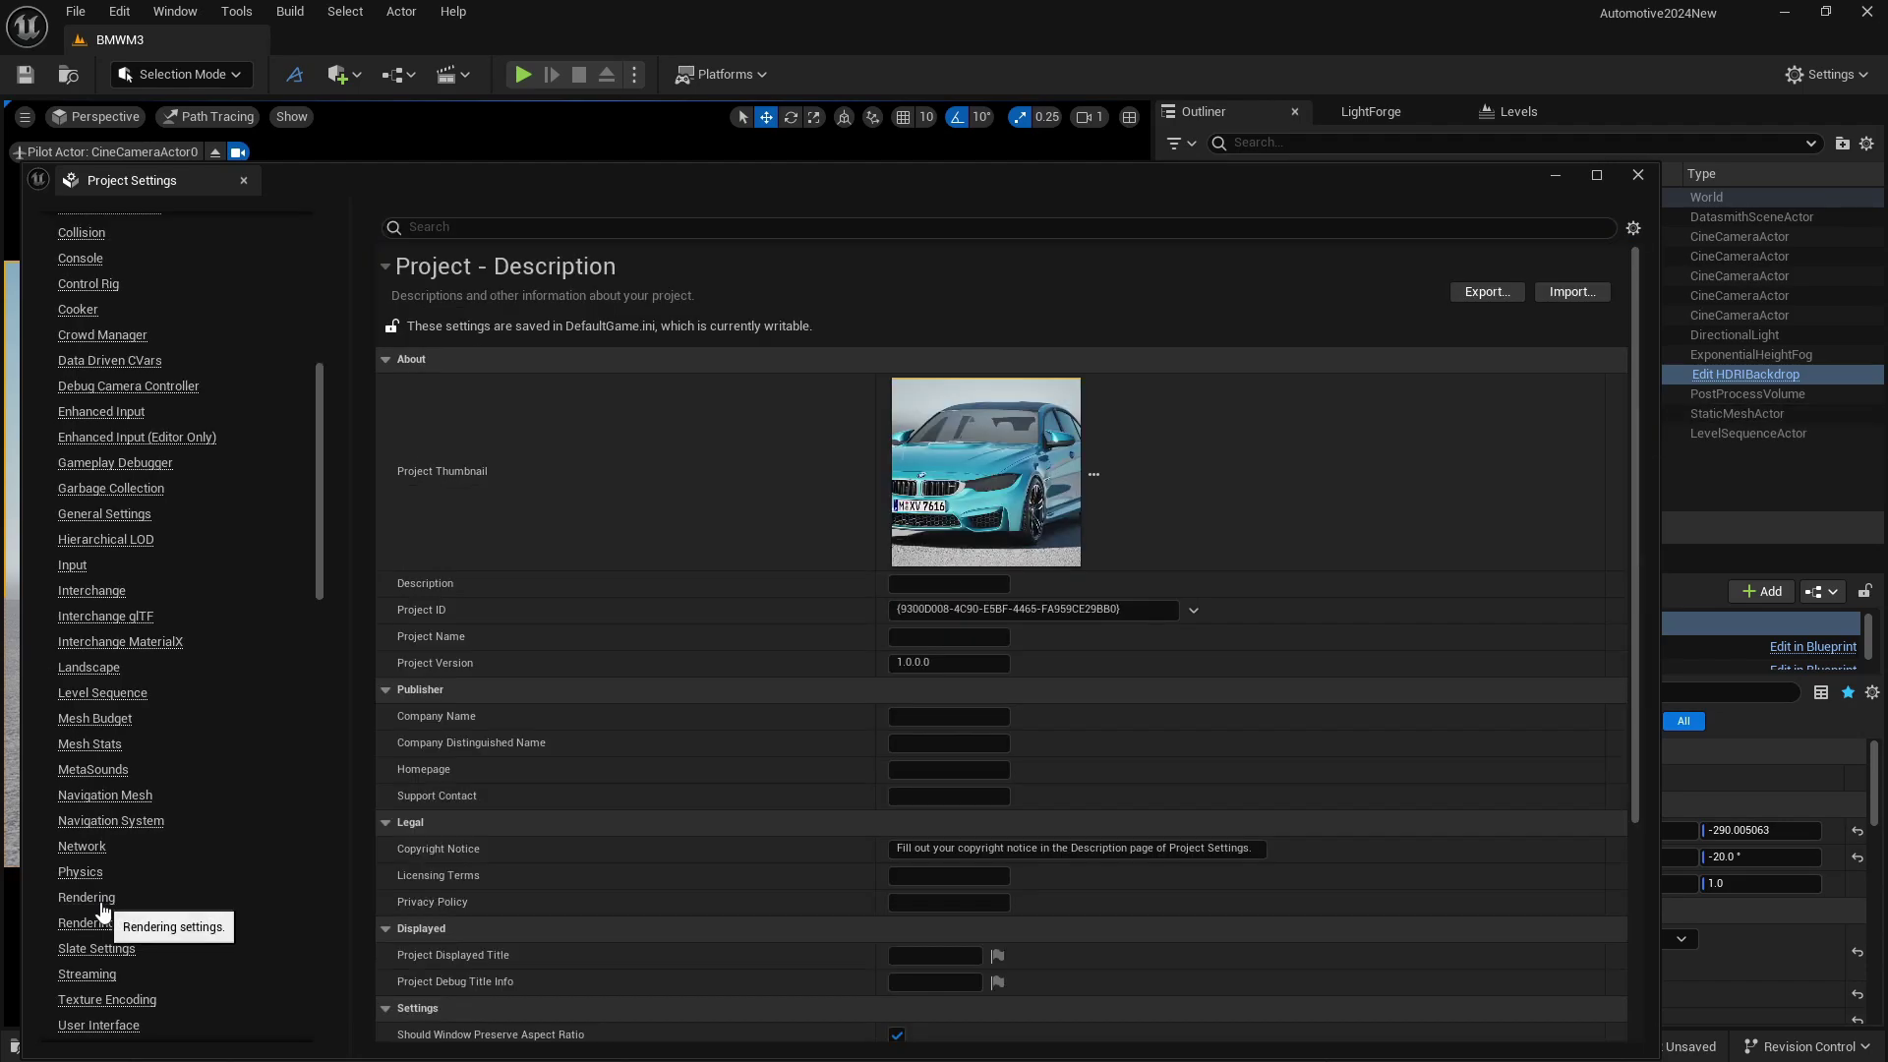
{"action": "left_click", "coordinate": [101, 902]}
{"action": "scroll", "coordinate": [668, 678], "scroll_direction": "down", "scroll_amount": 5}
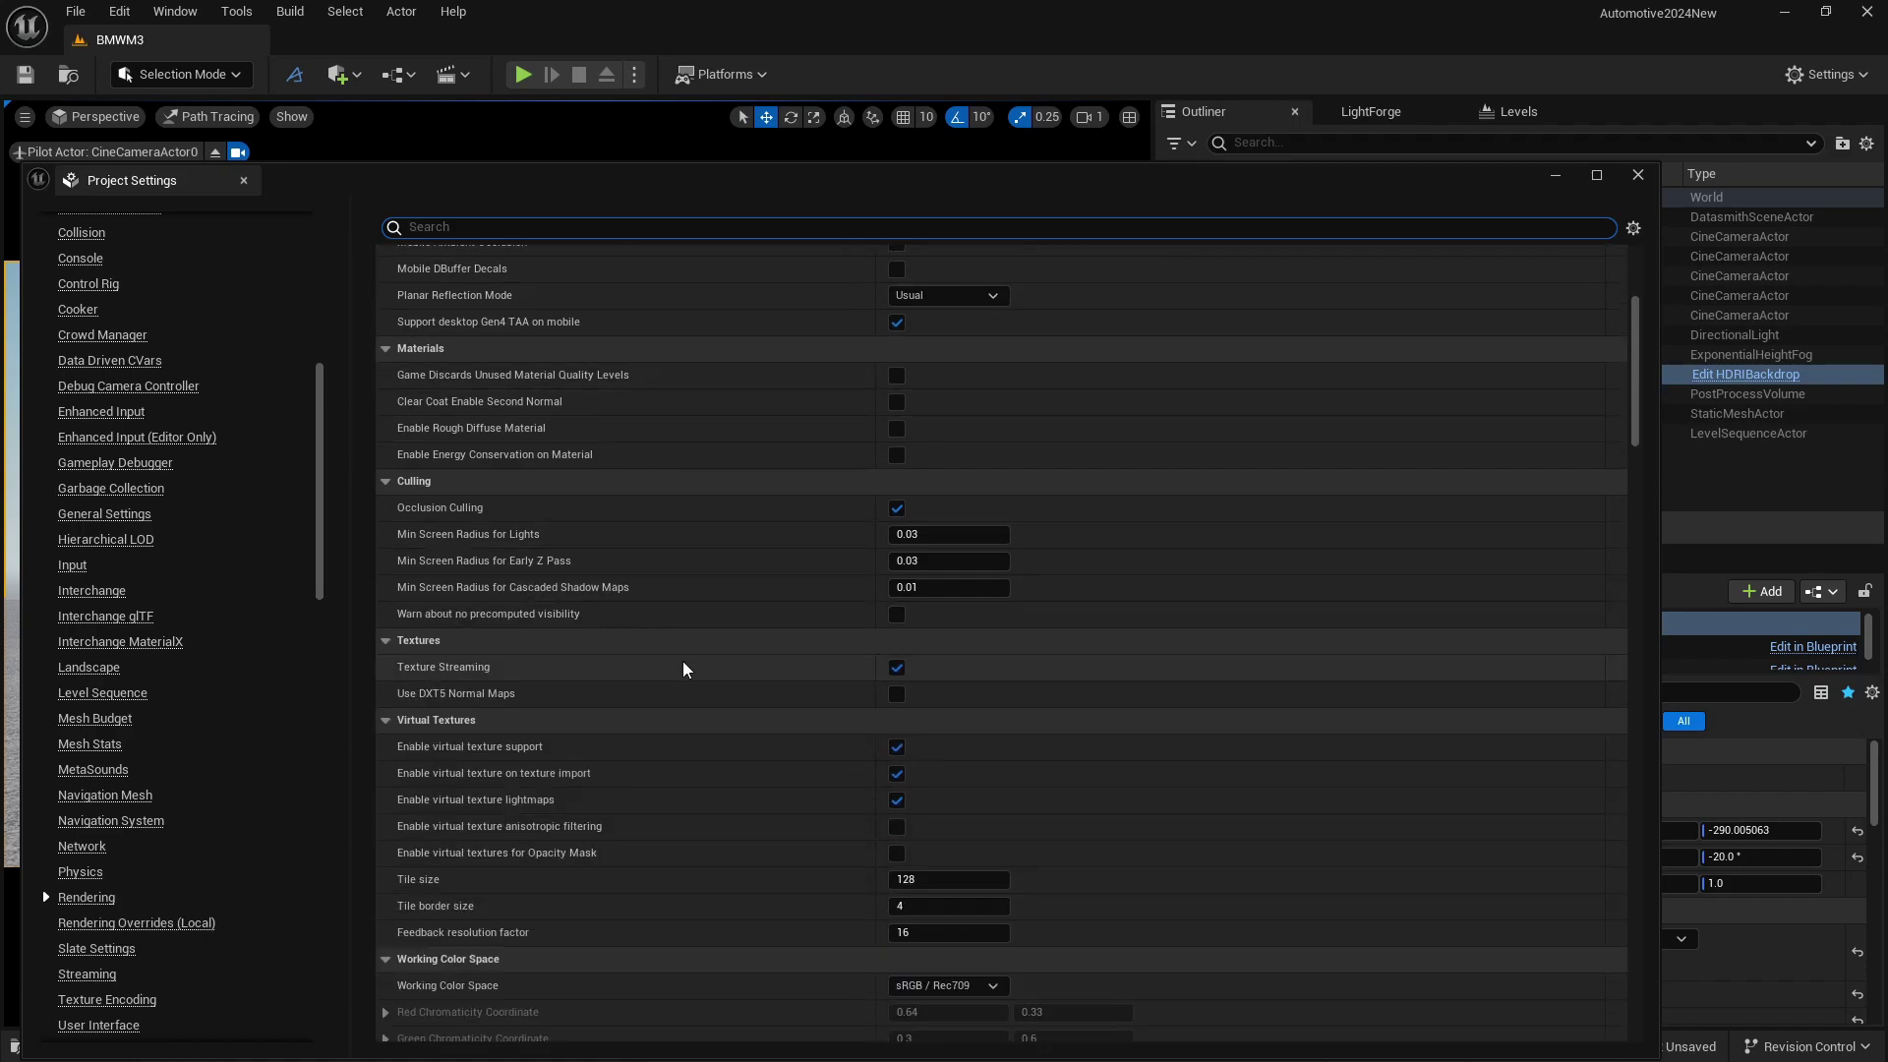
{"action": "scroll", "coordinate": [684, 669], "scroll_direction": "down", "scroll_amount": 3}
{"action": "scroll", "coordinate": [685, 668], "scroll_direction": "down", "scroll_amount": 6}
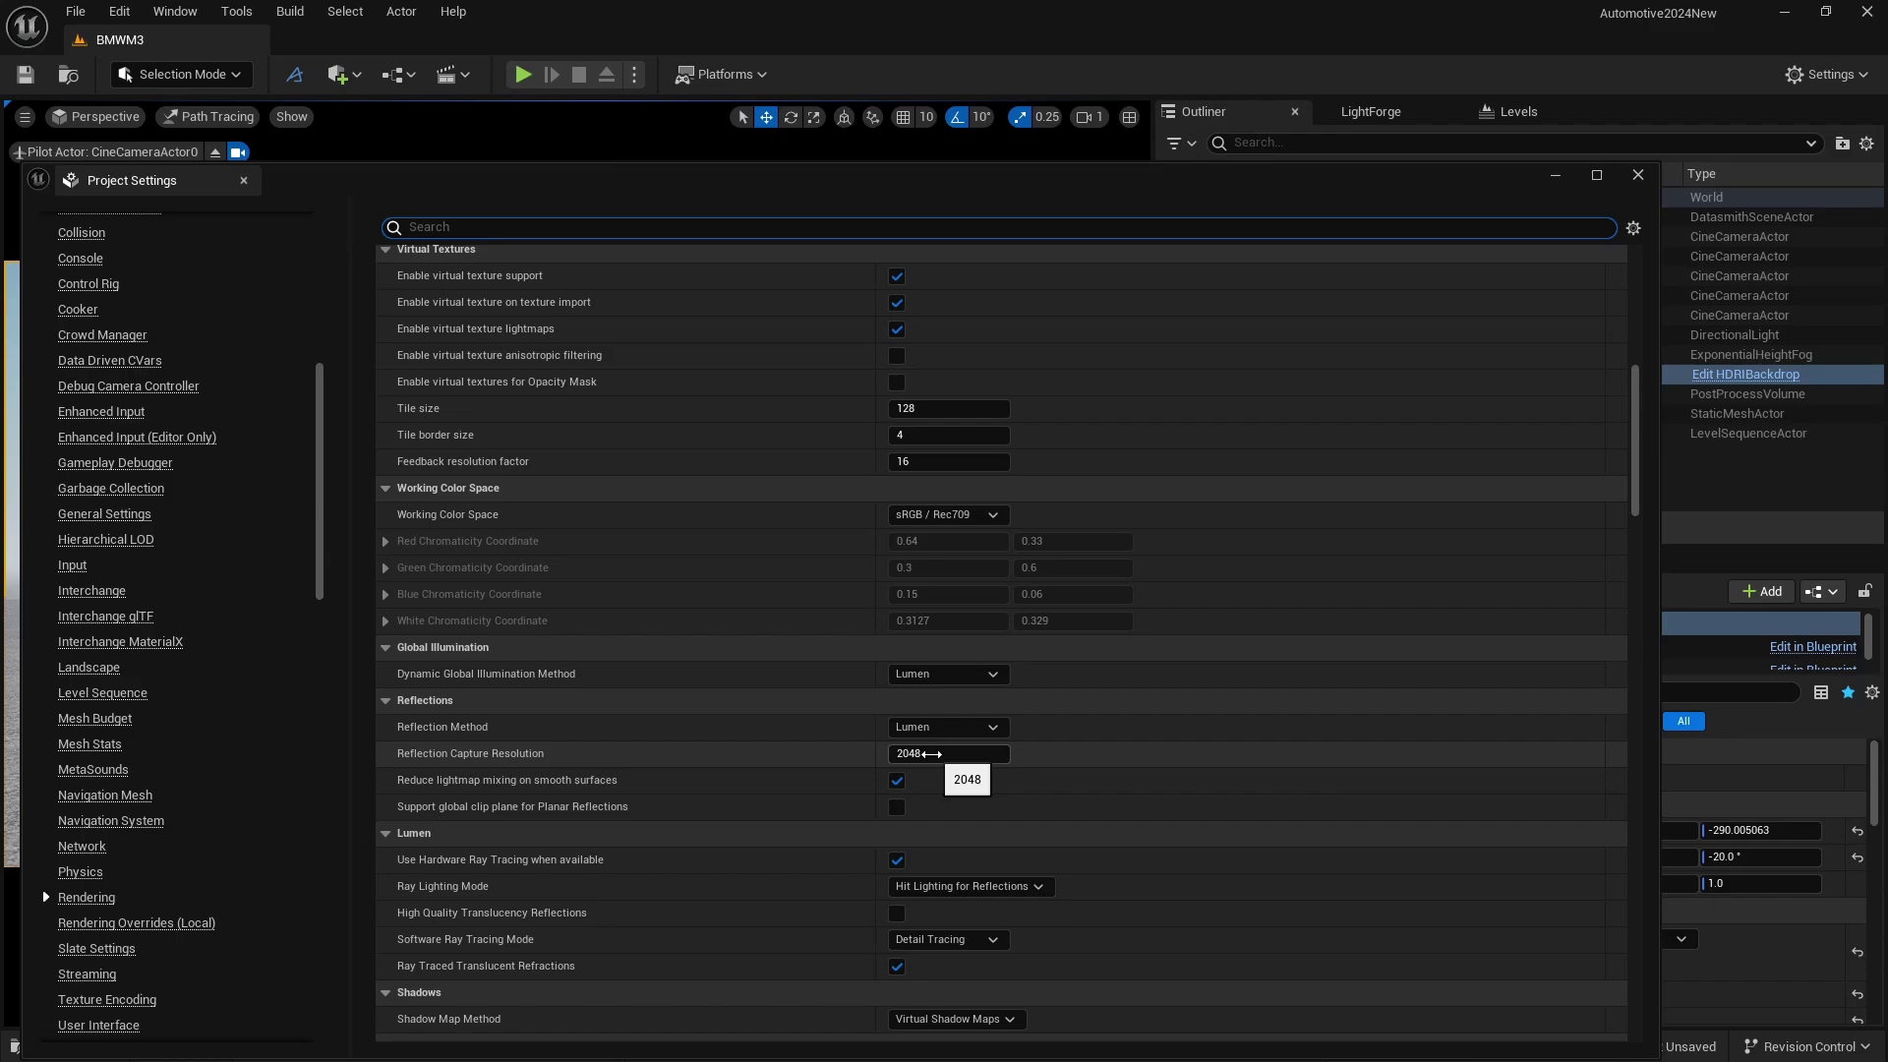
{"action": "left_click", "coordinate": [929, 754]}
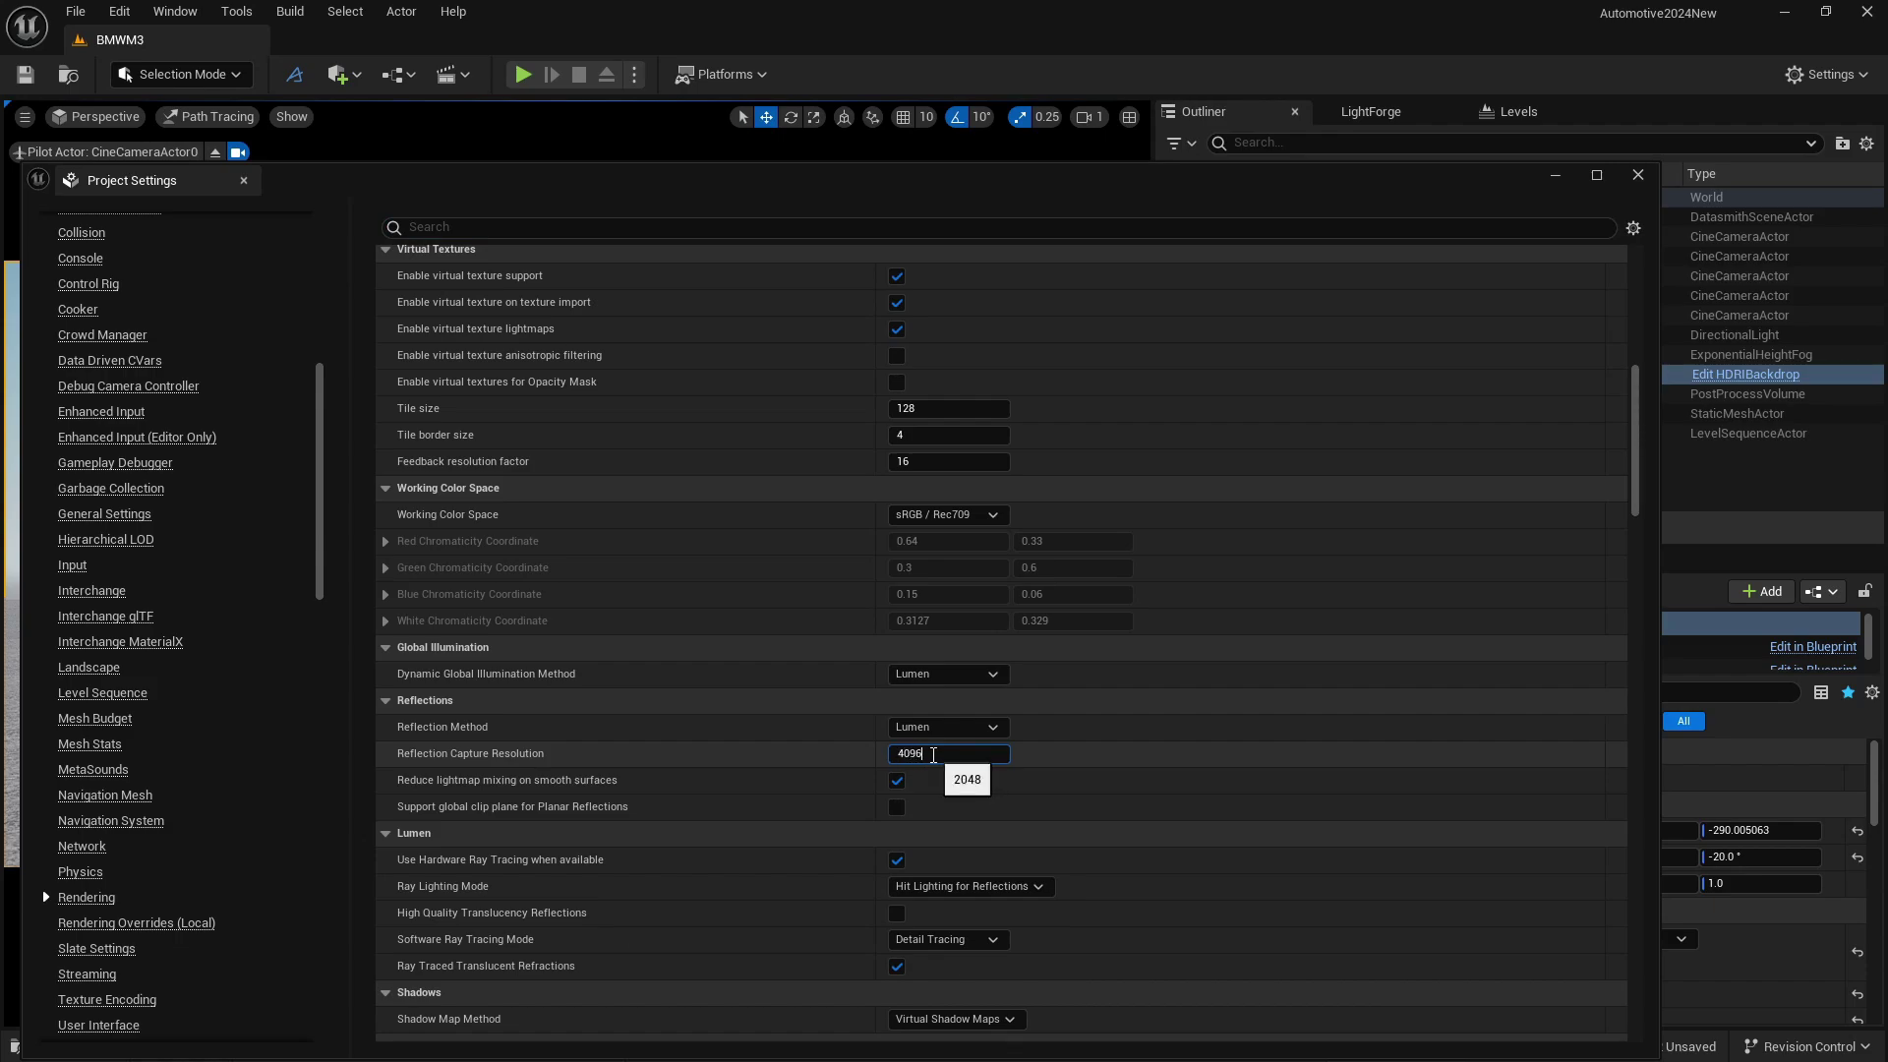
{"action": "key", "text": "Return"}
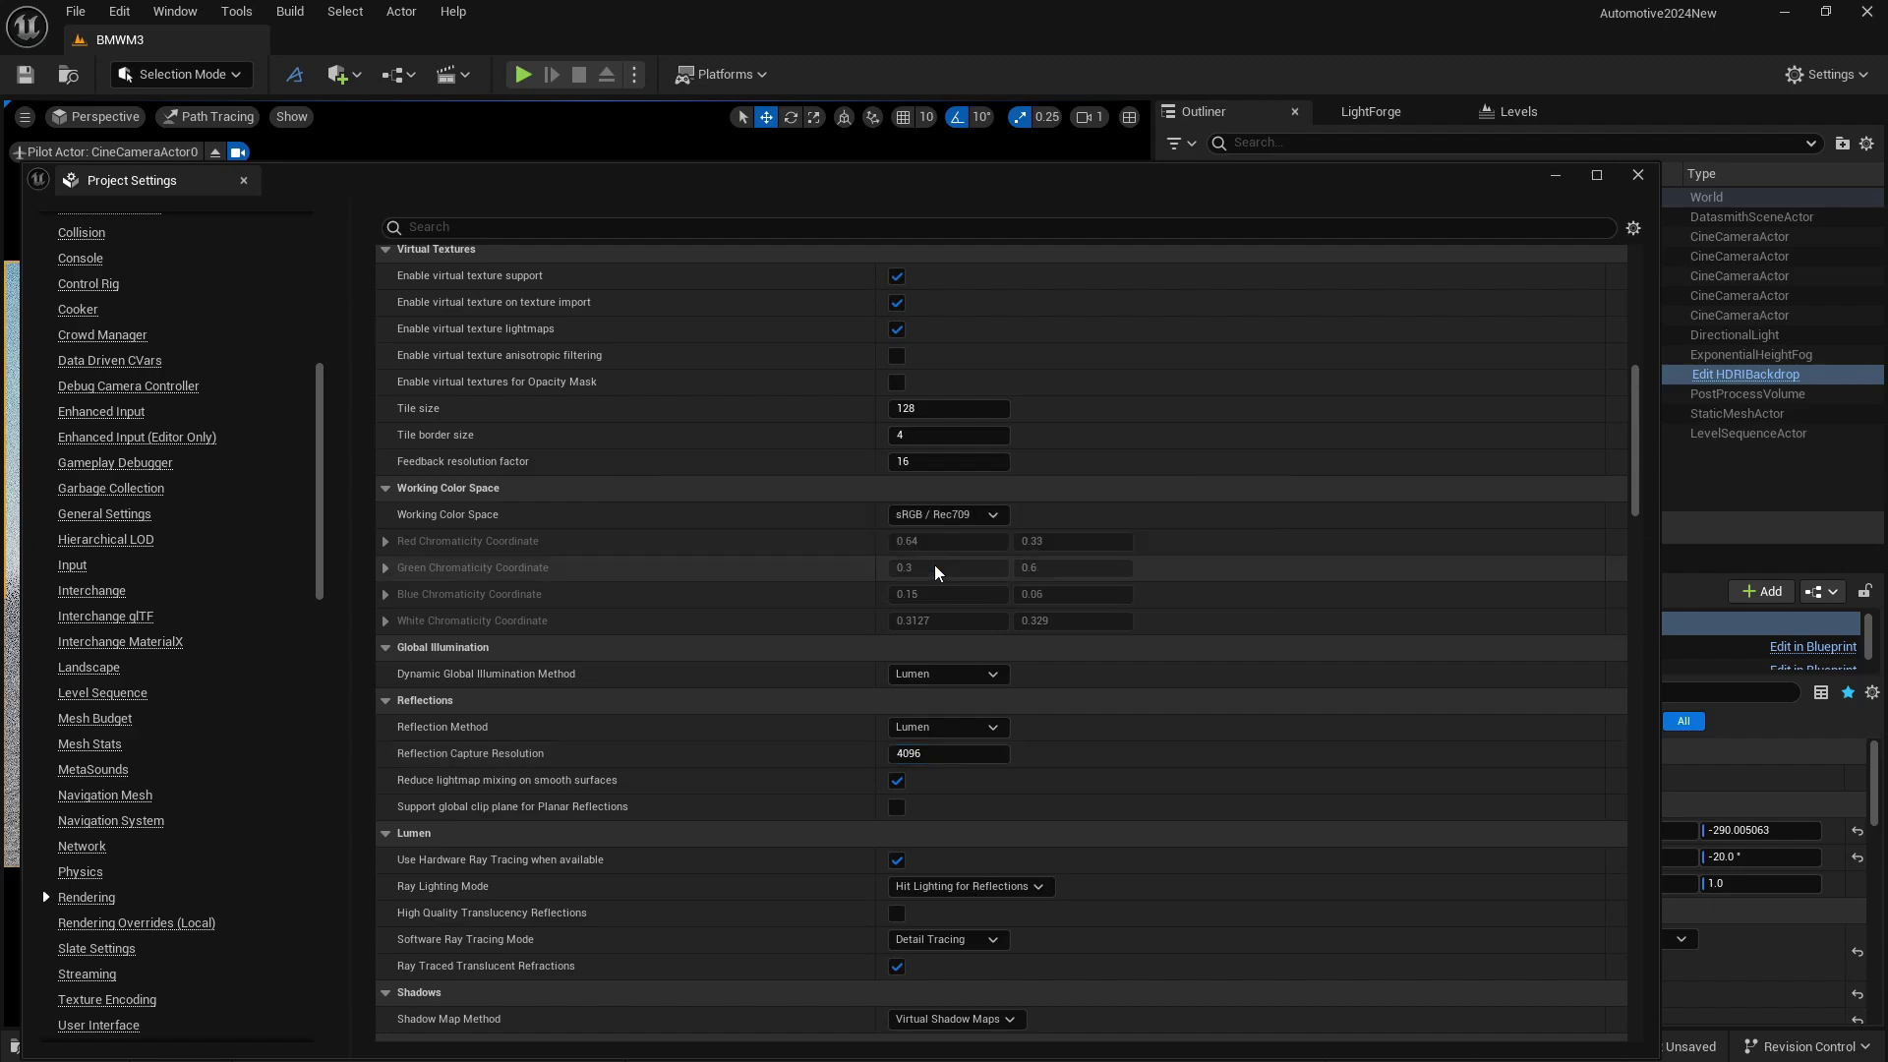
{"action": "left_click", "coordinate": [1634, 175]}
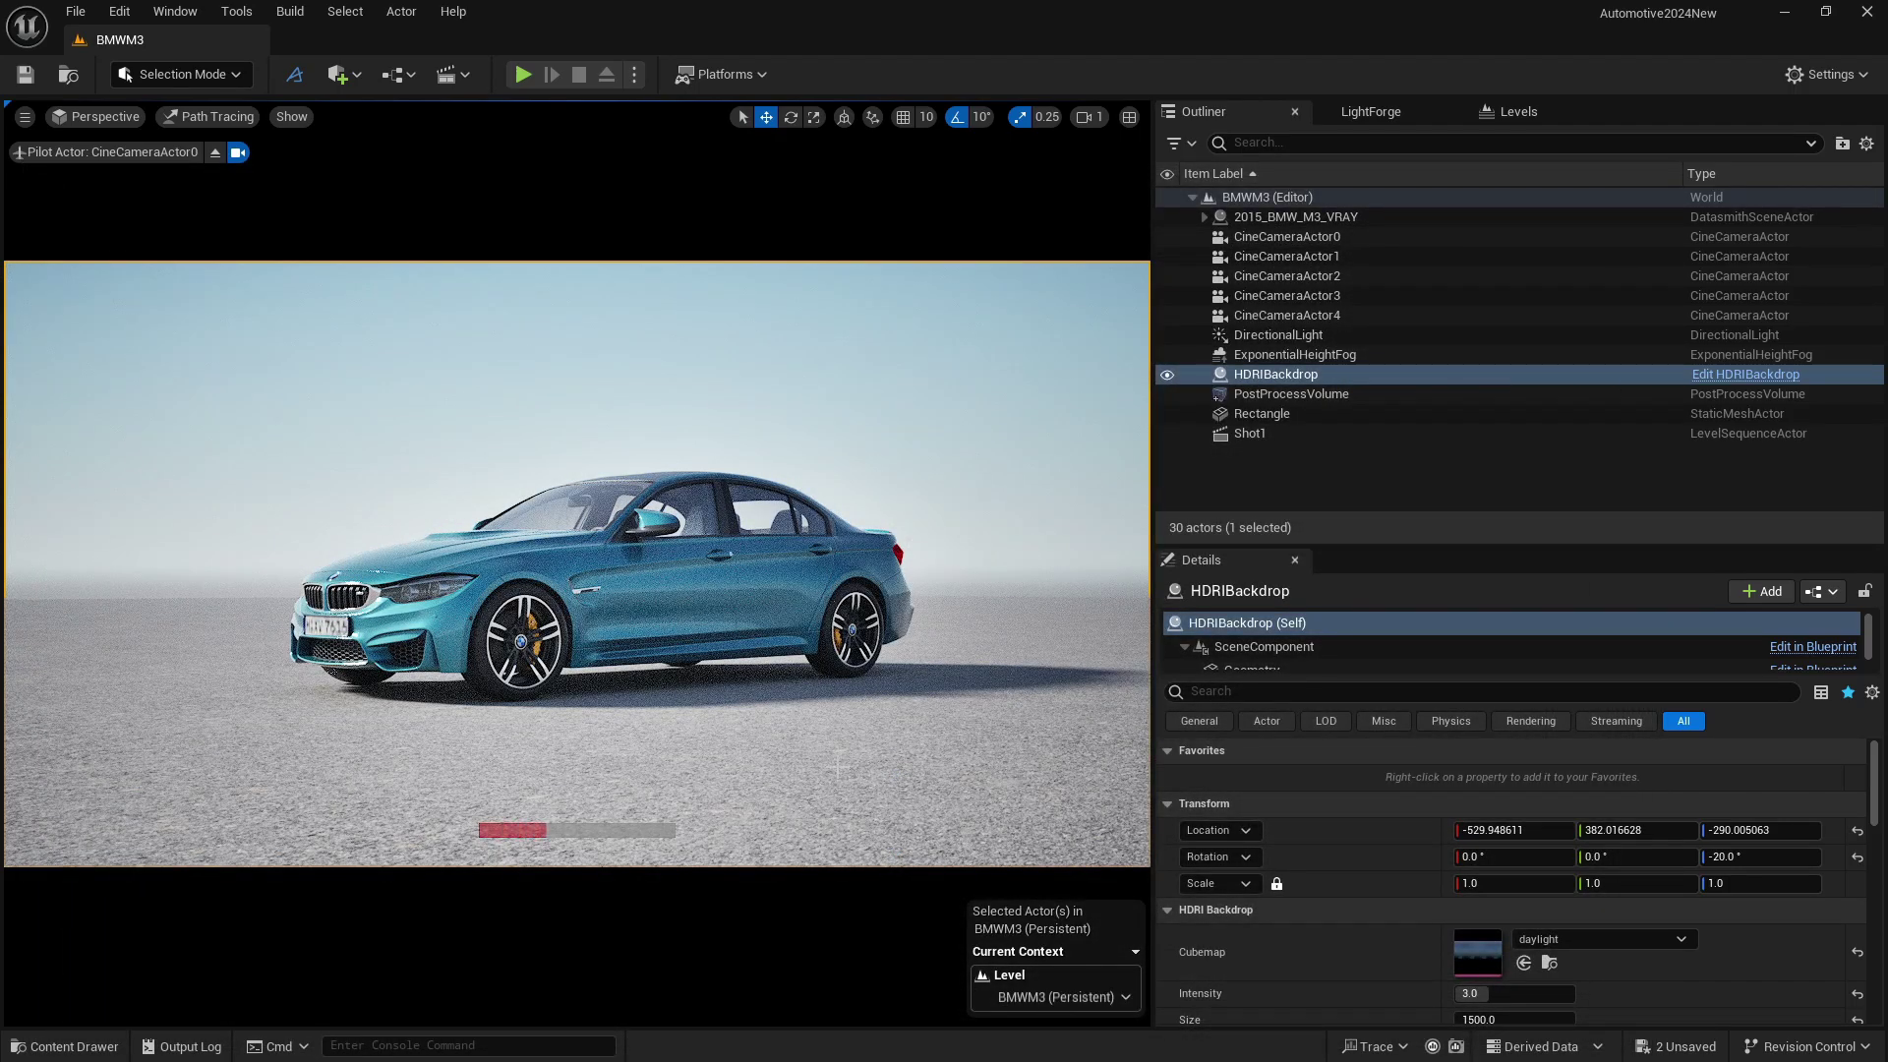
Step: Switch the viewport to Lit and delete the PostProcessVolume, HDRIBackdrop, ExponentialHeightFog and DirectionalLight actors
{"action": "key", "text": "alt+4"}
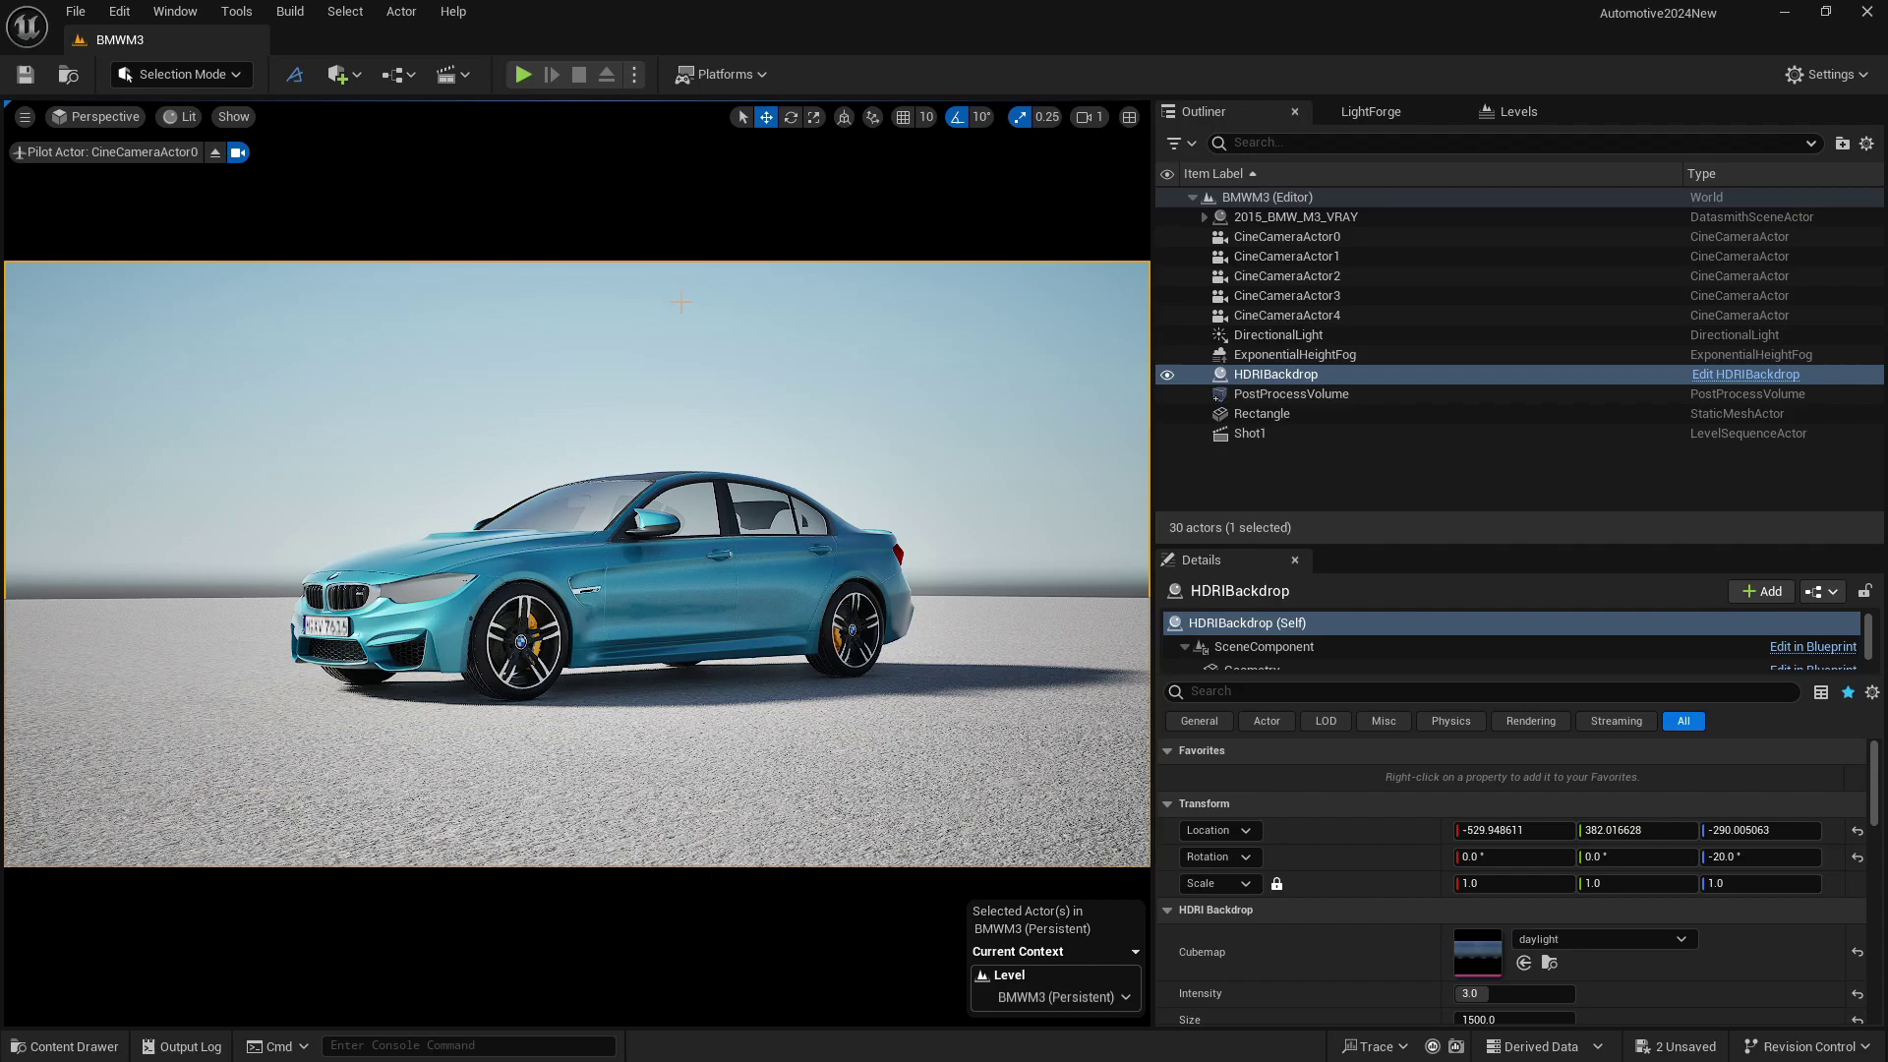
{"action": "left_click", "coordinate": [1243, 394]}
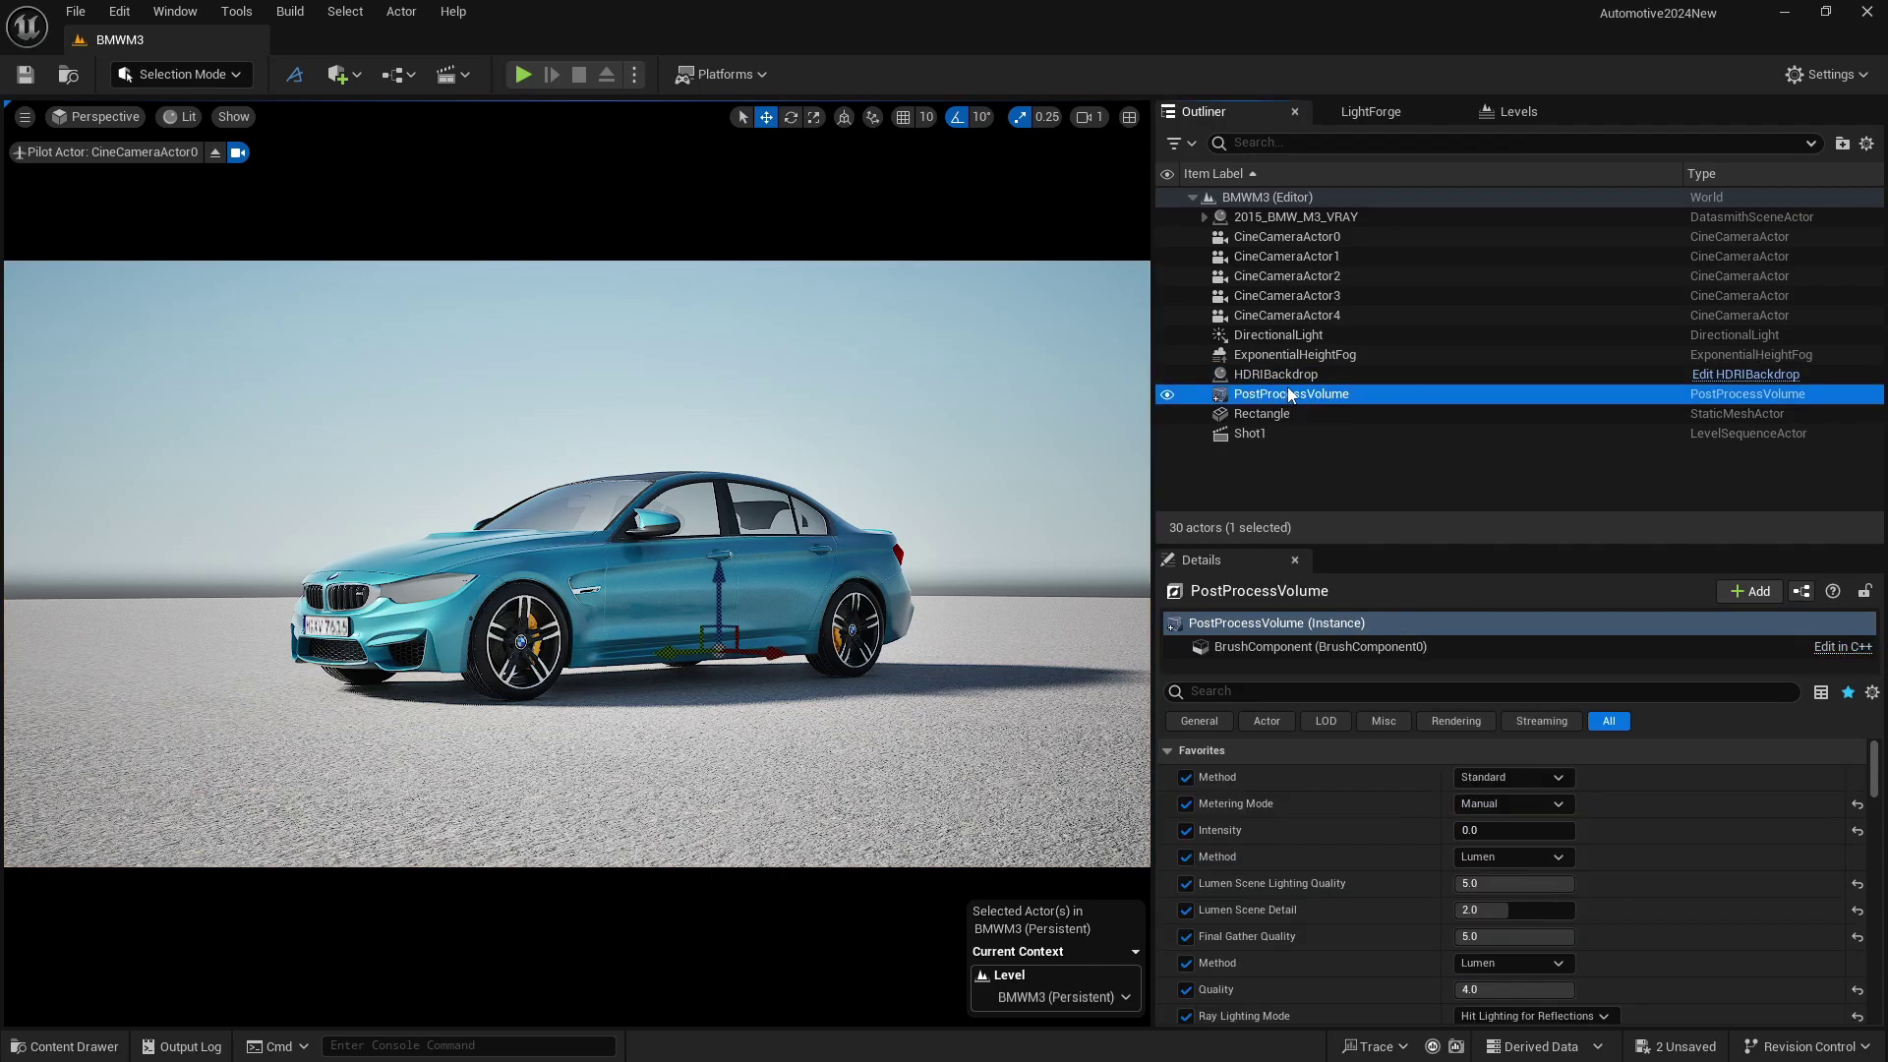
{"action": "key", "text": "Delete"}
{"action": "left_click", "coordinate": [1283, 380]}
{"action": "key", "text": "Delete"}
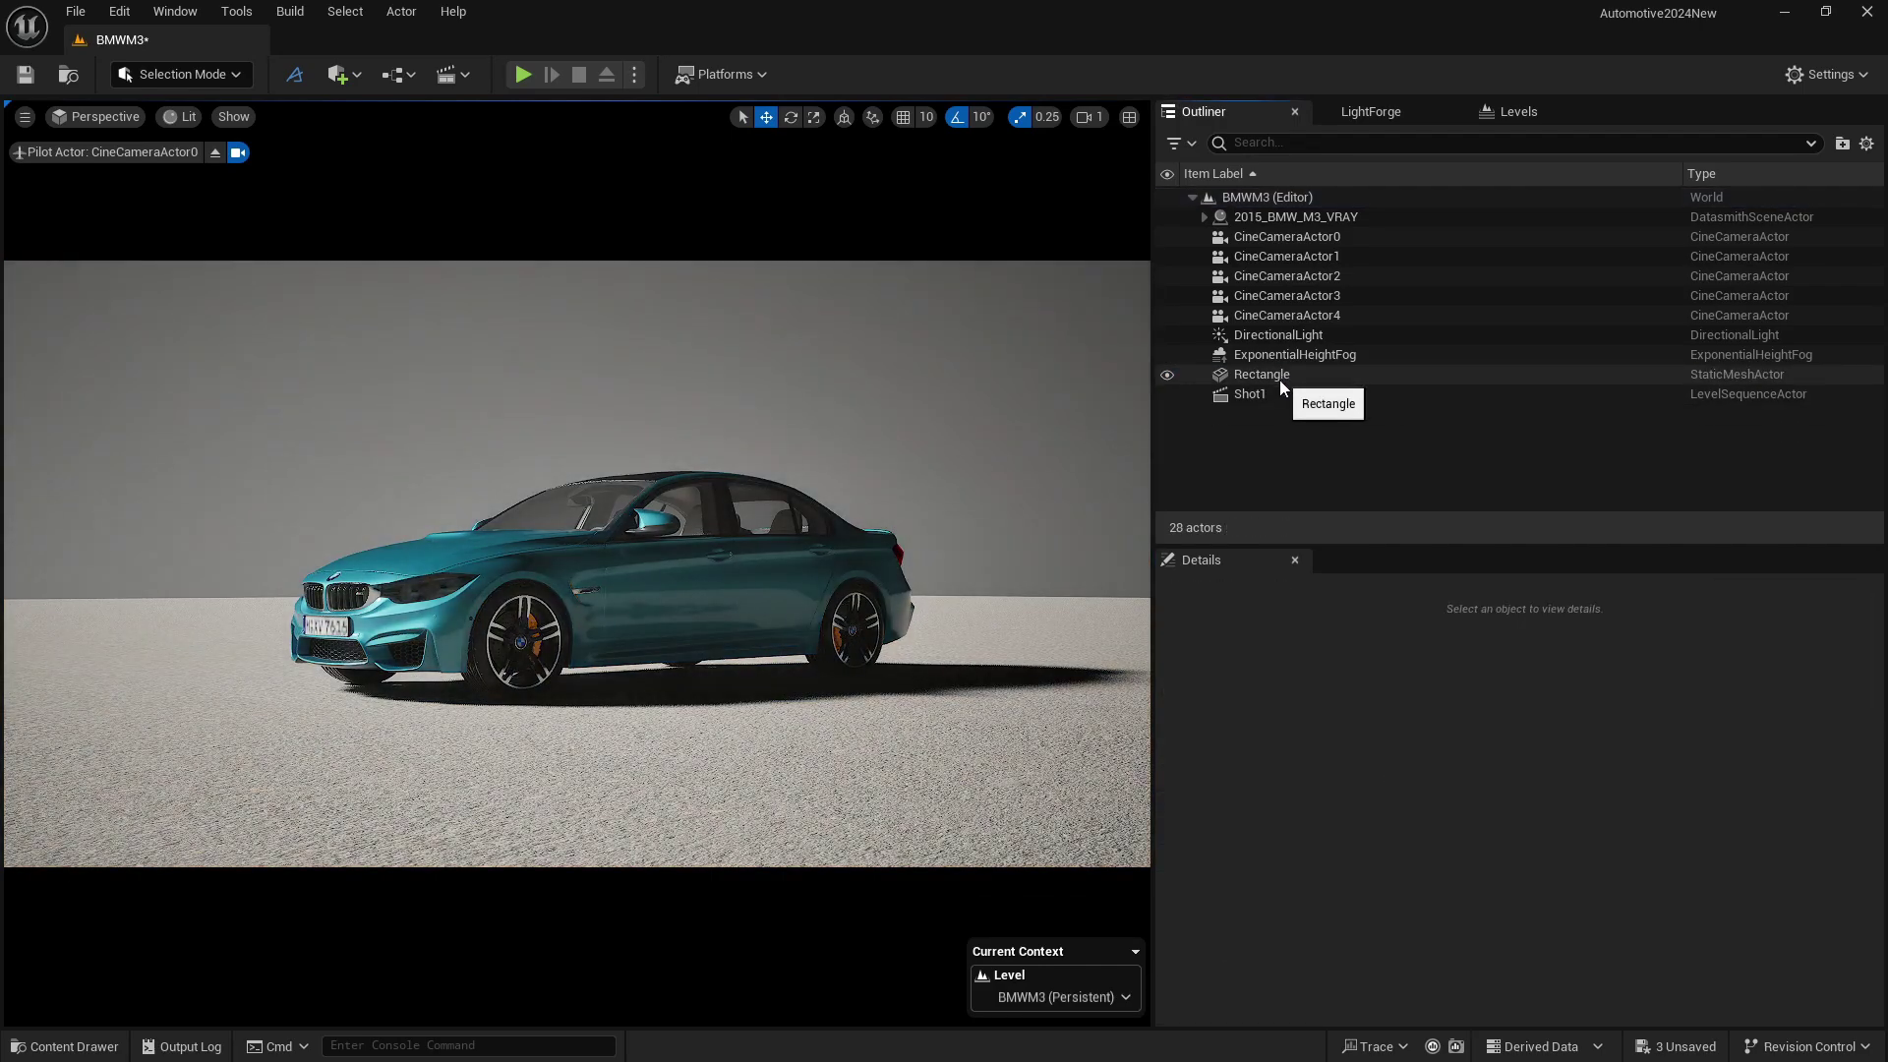
{"action": "left_click", "coordinate": [1276, 356]}
{"action": "key", "text": "Delete"}
{"action": "left_click", "coordinate": [1276, 339]}
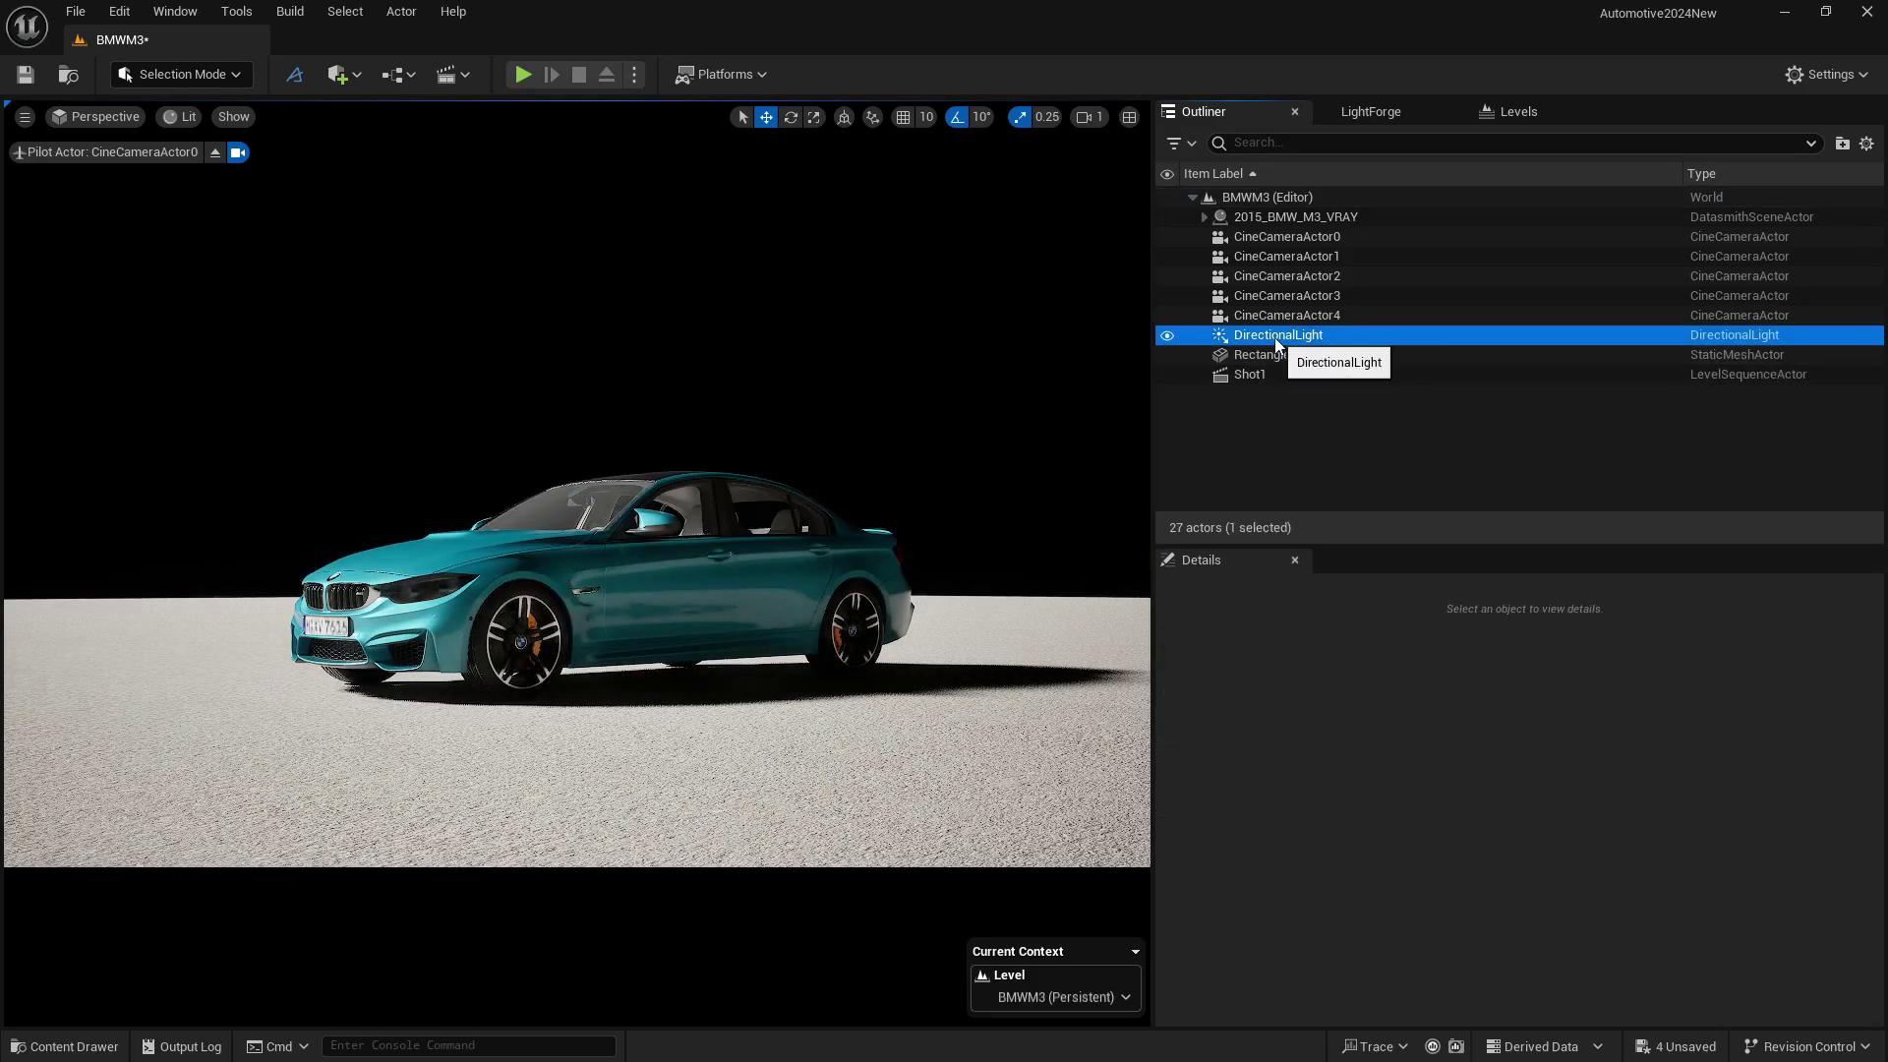
{"action": "key", "text": "Delete"}
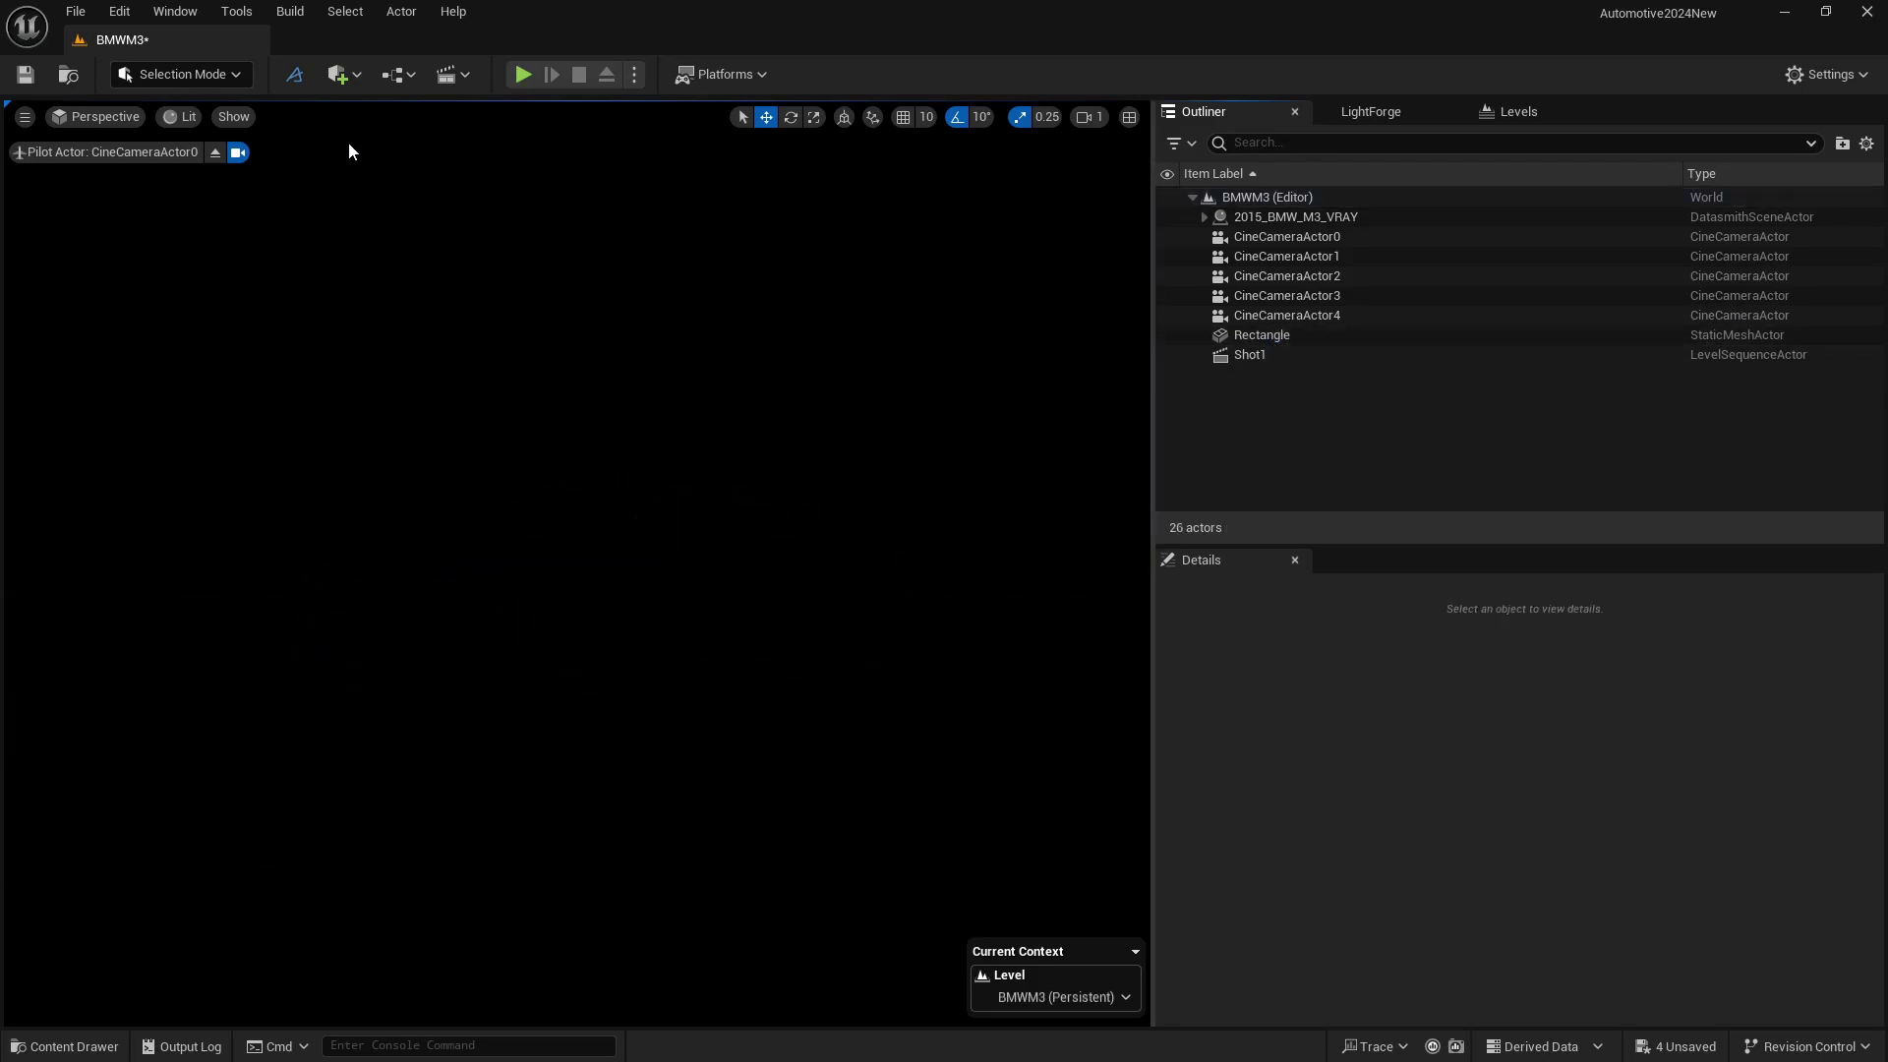
Step: Switch the viewport to Unlit and add a new HDRI Backdrop to the level
{"action": "left_click", "coordinate": [187, 120]}
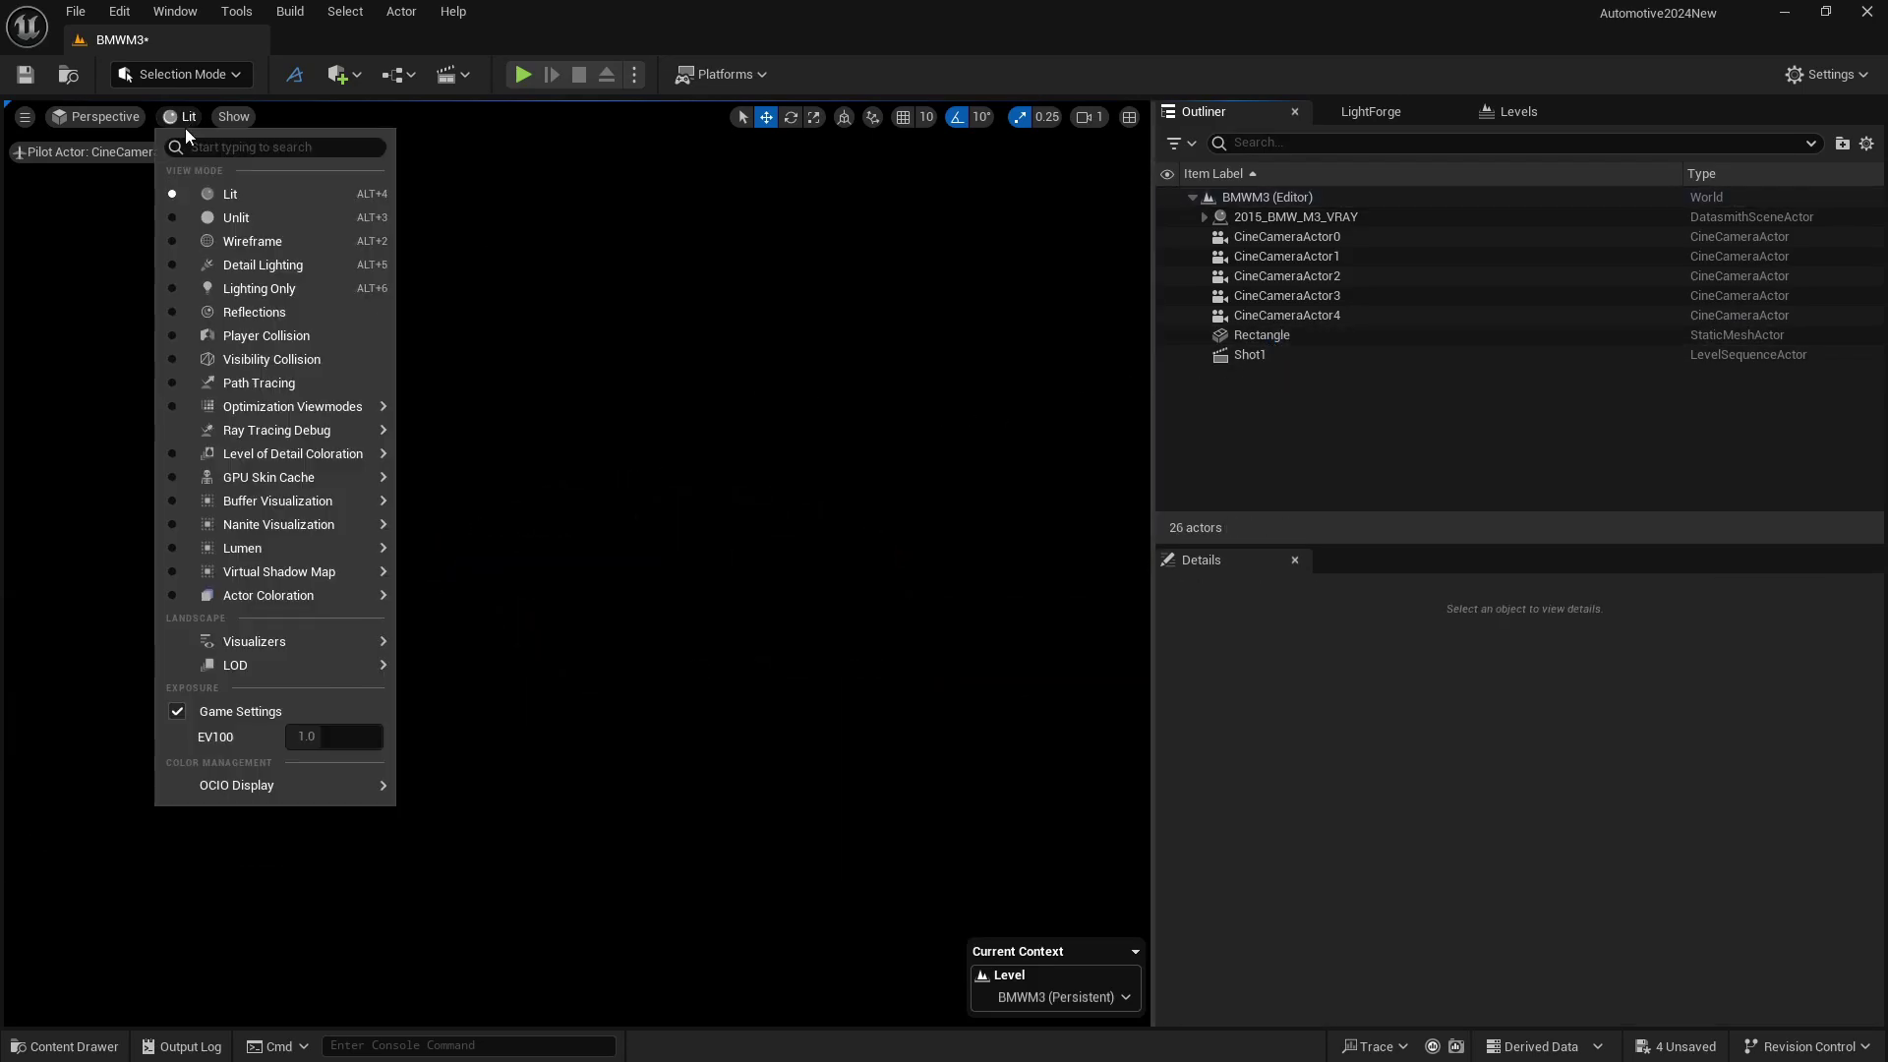
{"action": "left_click", "coordinate": [198, 214]}
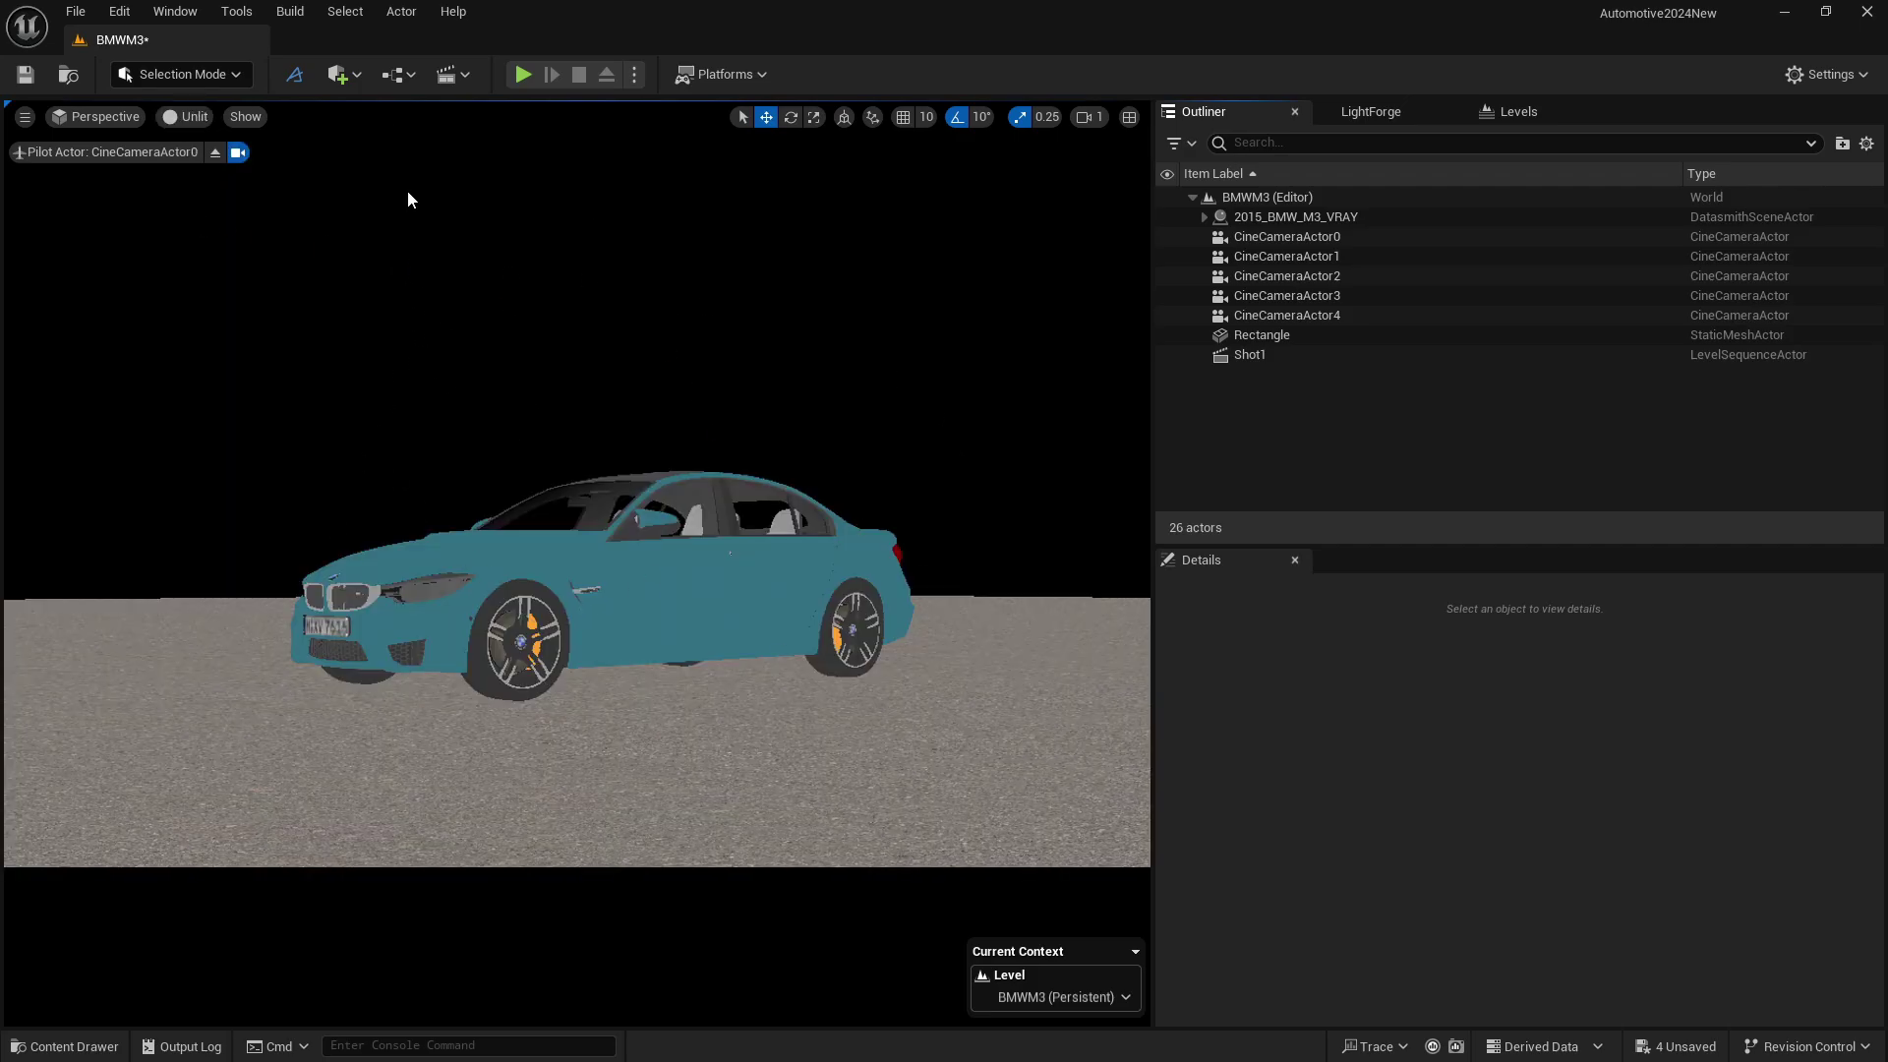
{"action": "left_click", "coordinate": [357, 74]}
{"action": "mouse_move", "coordinate": [436, 313]}
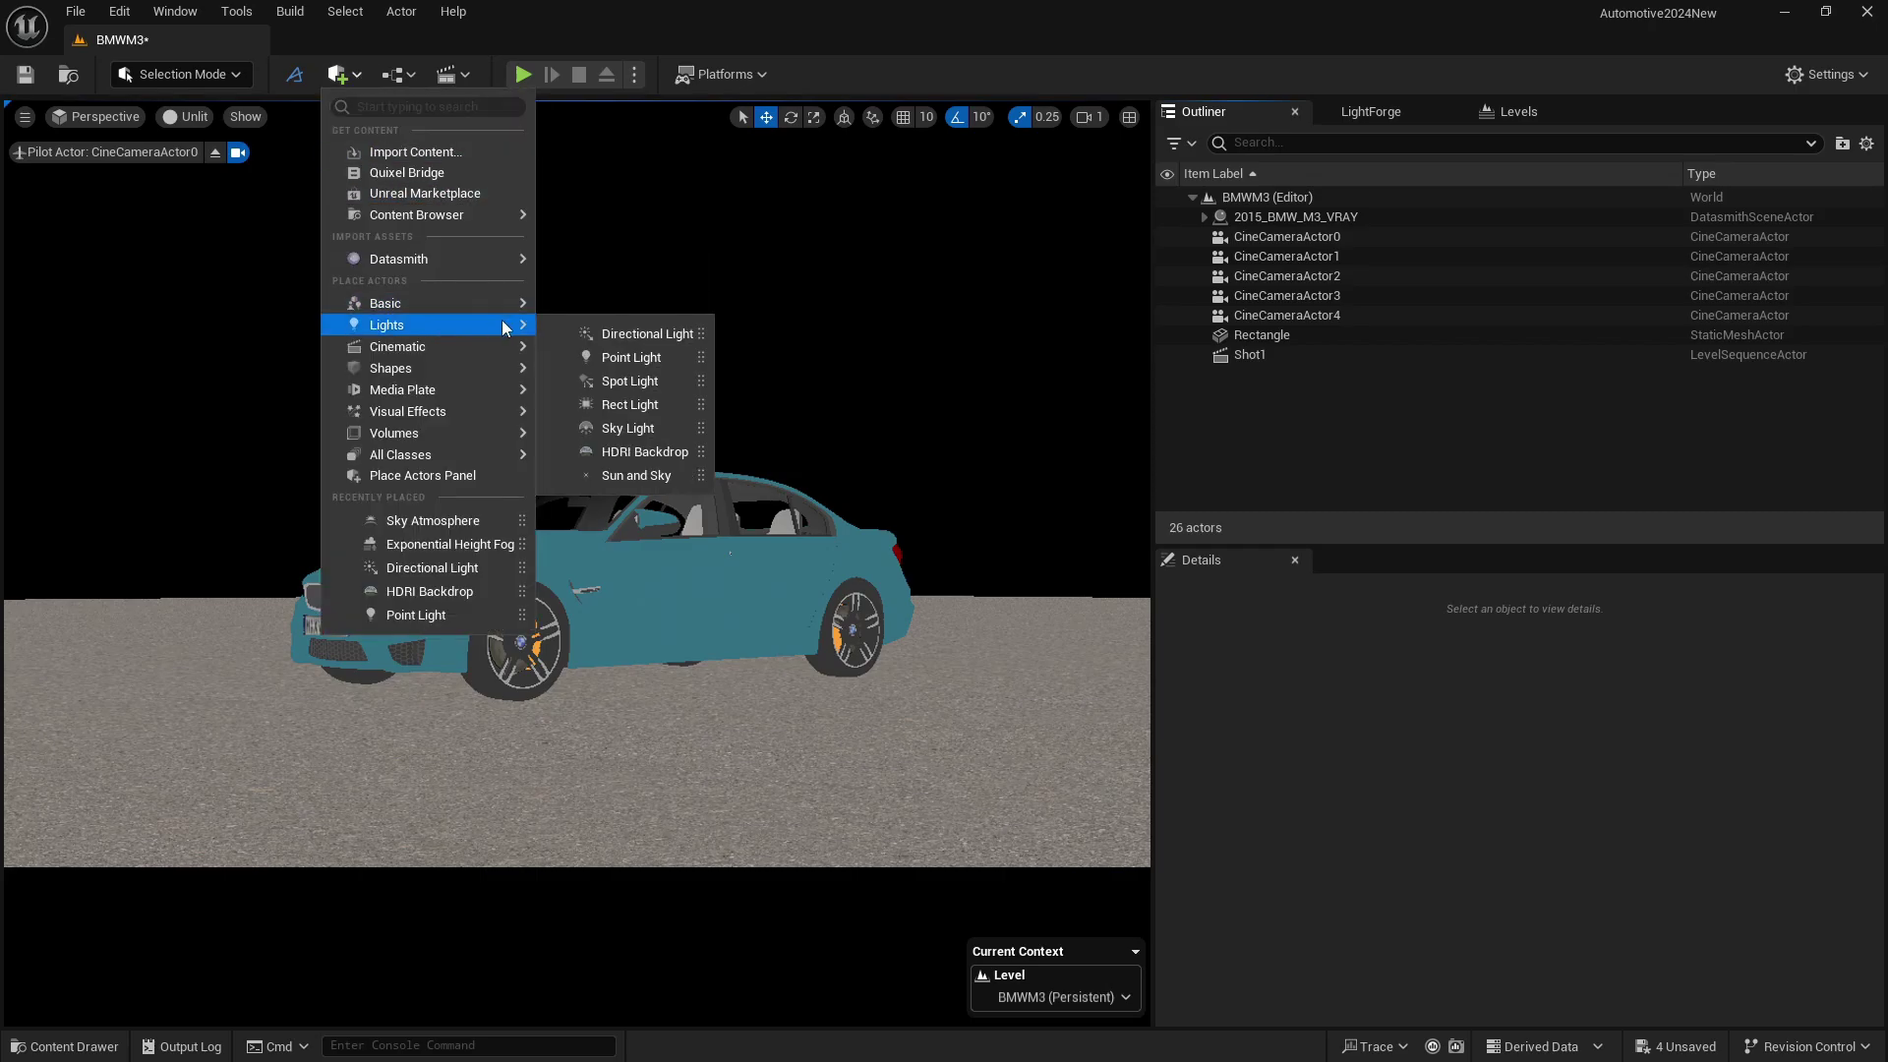
{"action": "left_click", "coordinate": [634, 454]}
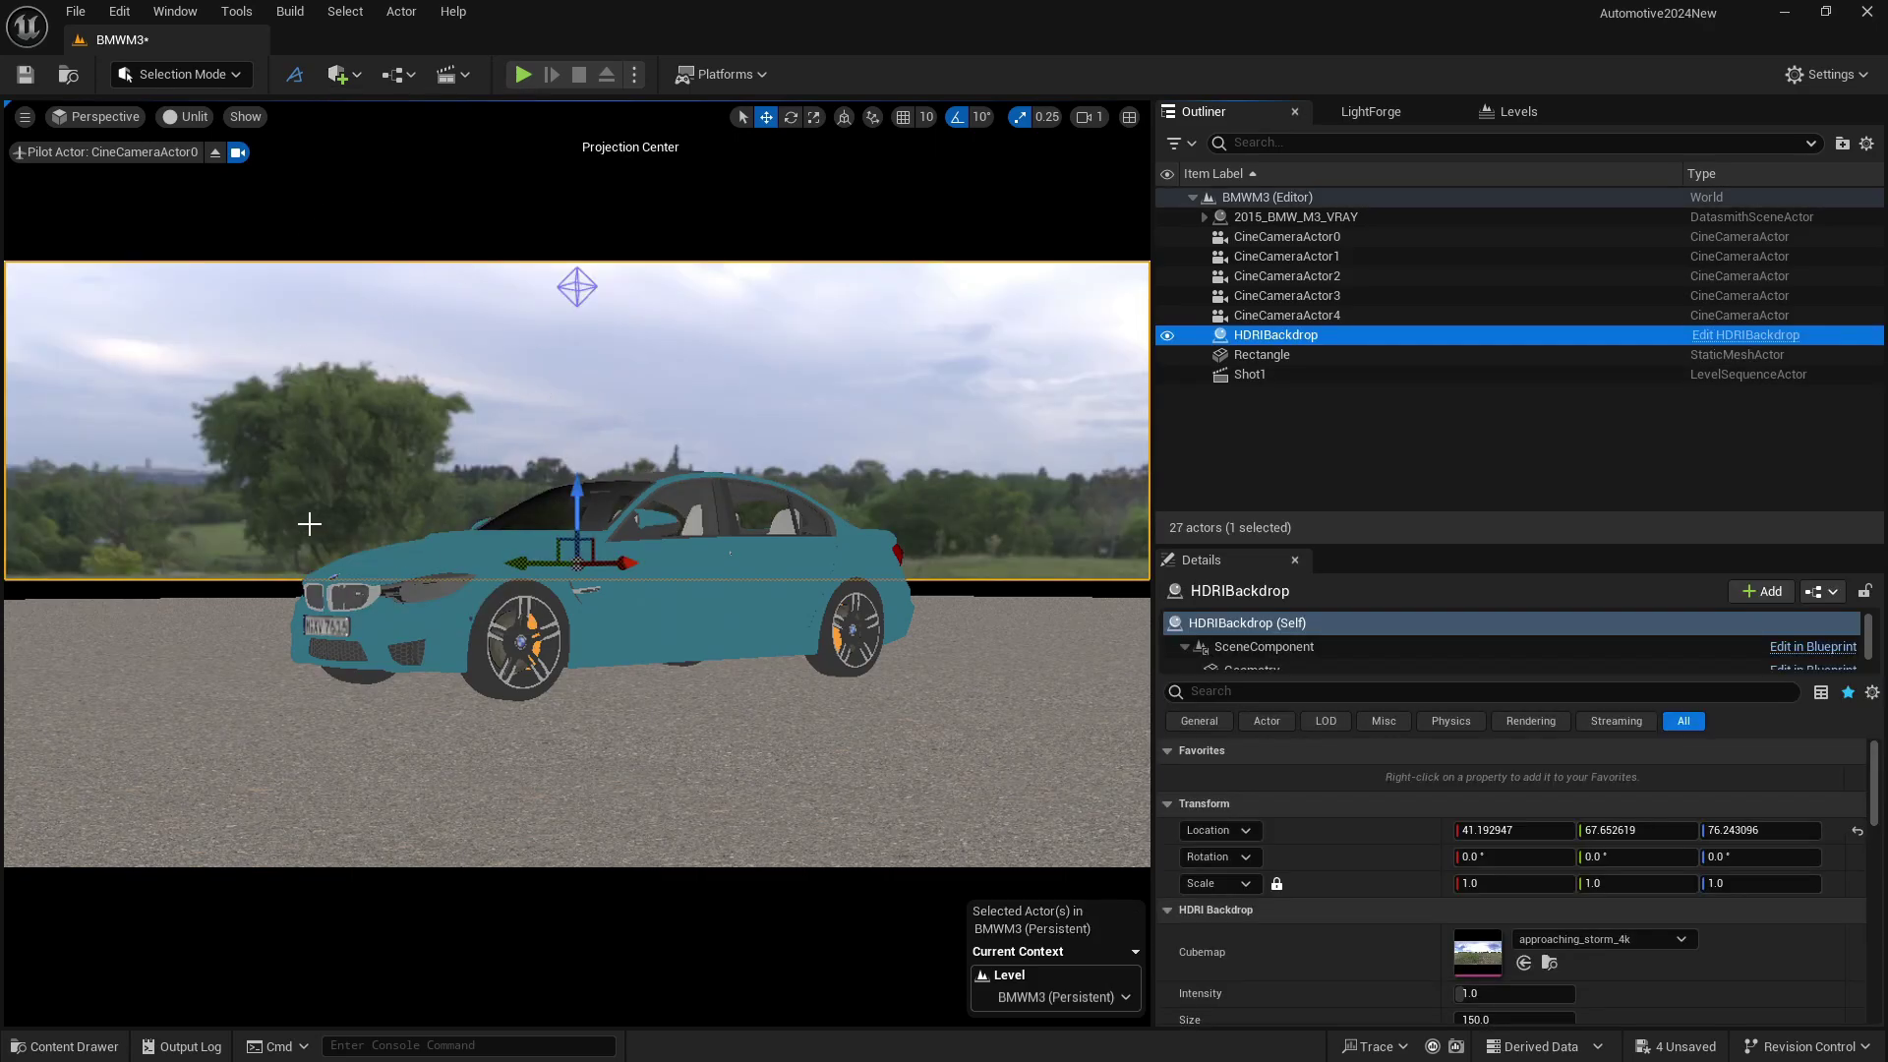
Step: Return the viewport to Lit and stop piloting CineCameraActor0 to inspect the backdrop dome from outside
{"action": "left_click", "coordinate": [186, 116]}
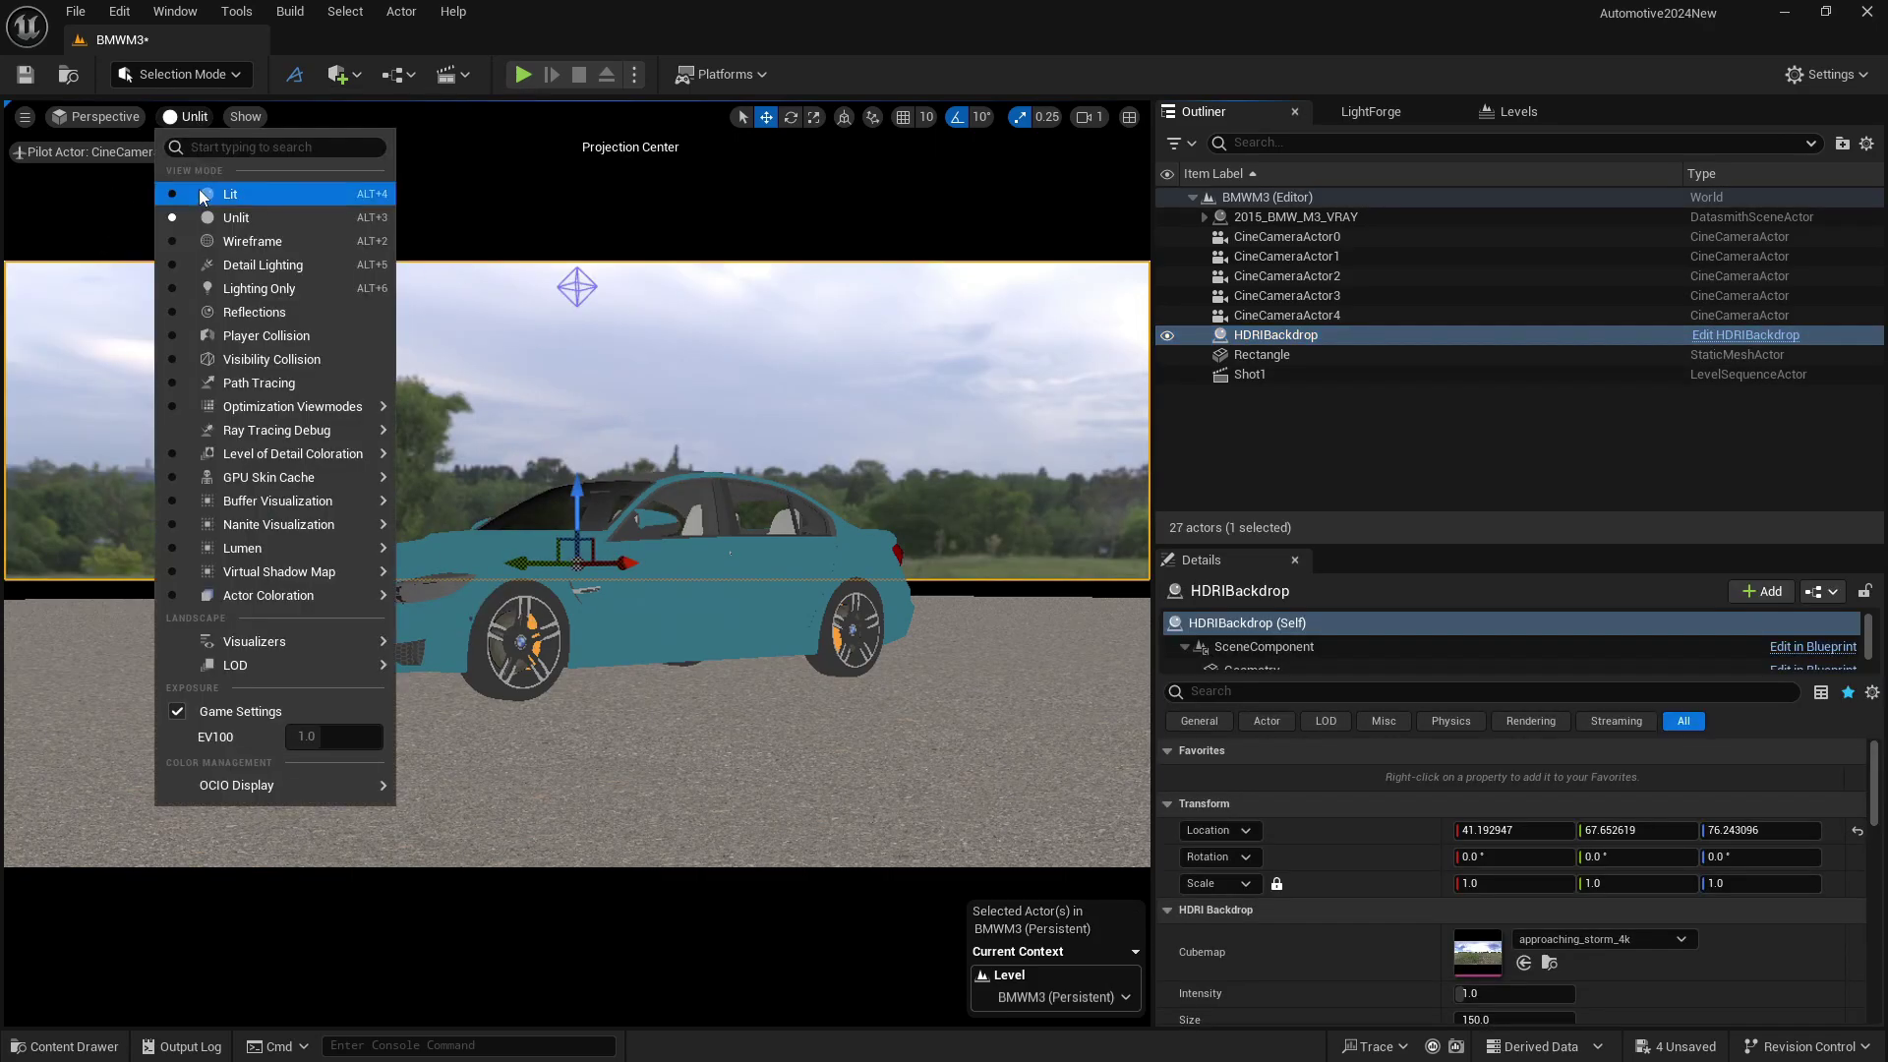
{"action": "left_click", "coordinate": [200, 193]}
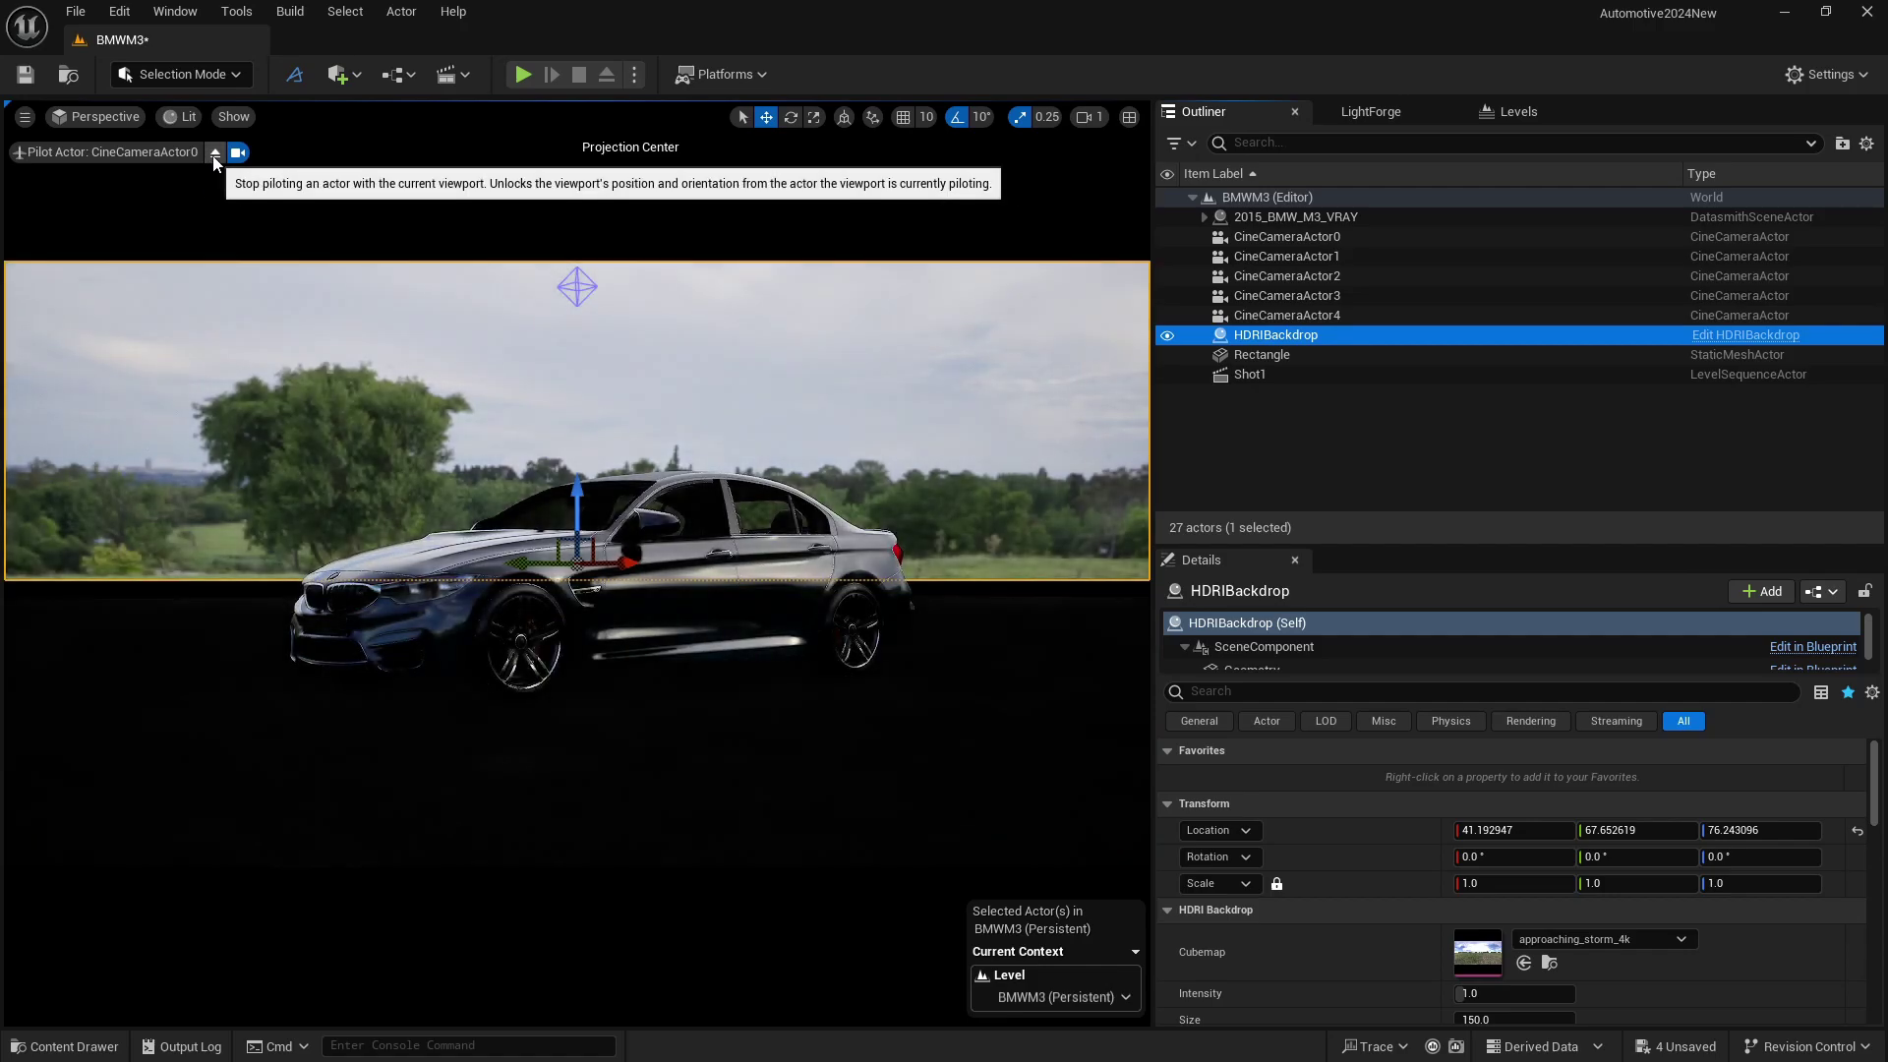
{"action": "left_click", "coordinate": [215, 153]}
{"action": "middle_click_drag", "start_coordinate": [493, 404], "coordinate": [450, 489]}
{"action": "left_click_drag", "start_coordinate": [544, 398], "coordinate": [534, 550]}
{"action": "middle_click_drag", "start_coordinate": [534, 551], "coordinate": [533, 442]}
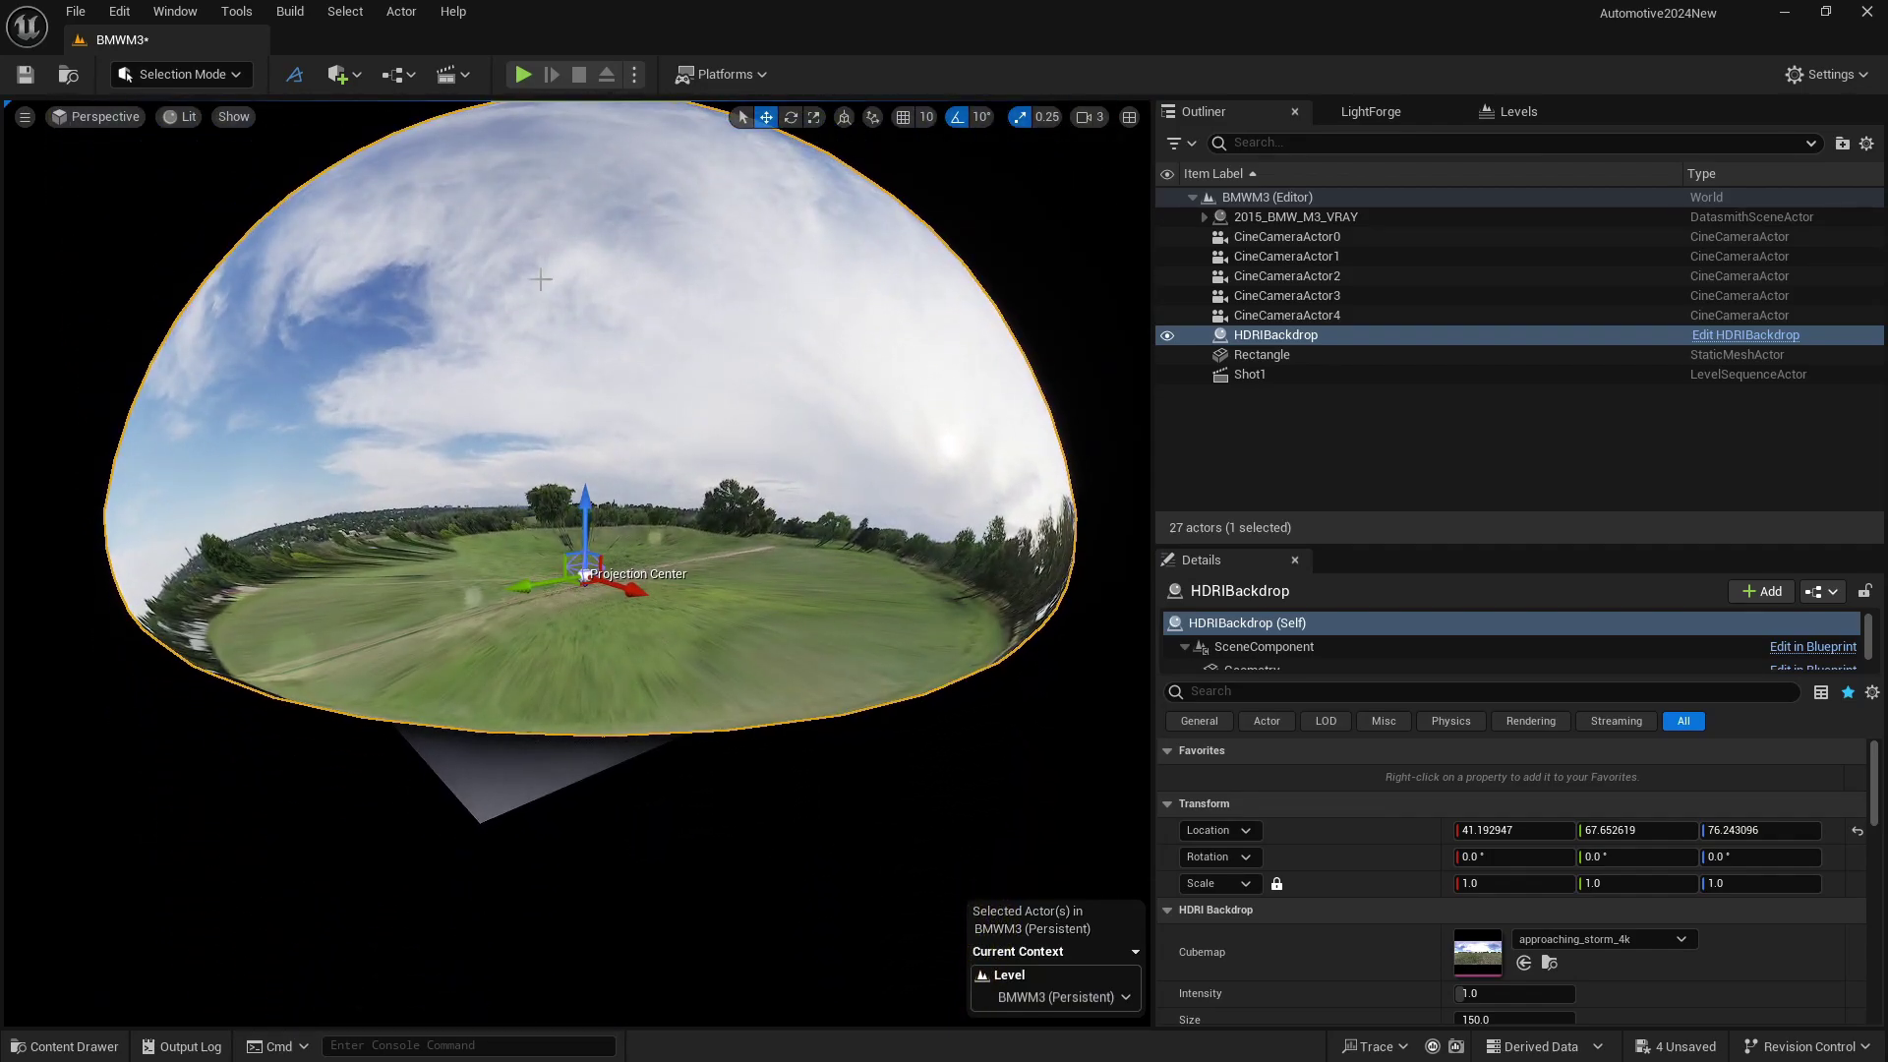
Step: Move the HDRI backdrop straight down below the car to a Z location of about -168
{"action": "left_click_drag", "start_coordinate": [527, 527], "coordinate": [527, 433]}
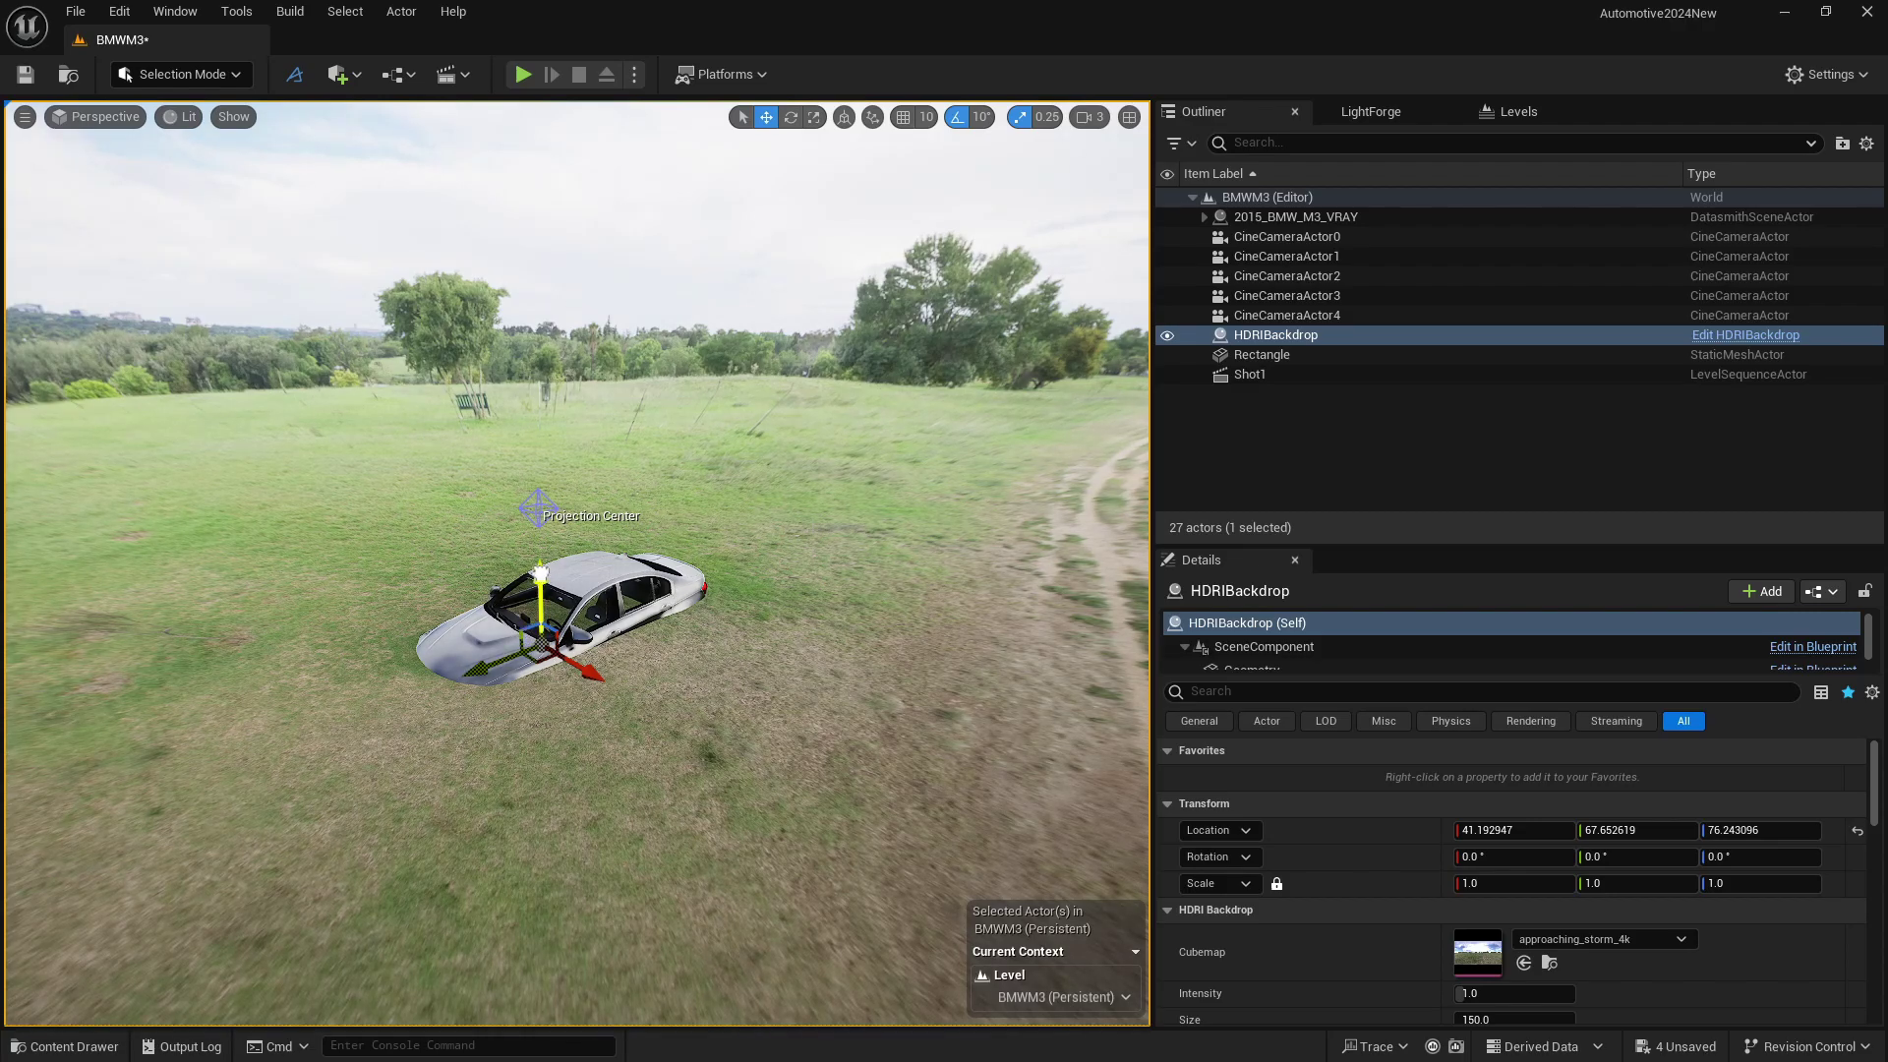
{"action": "left_click_drag", "start_coordinate": [540, 573], "coordinate": [560, 738]}
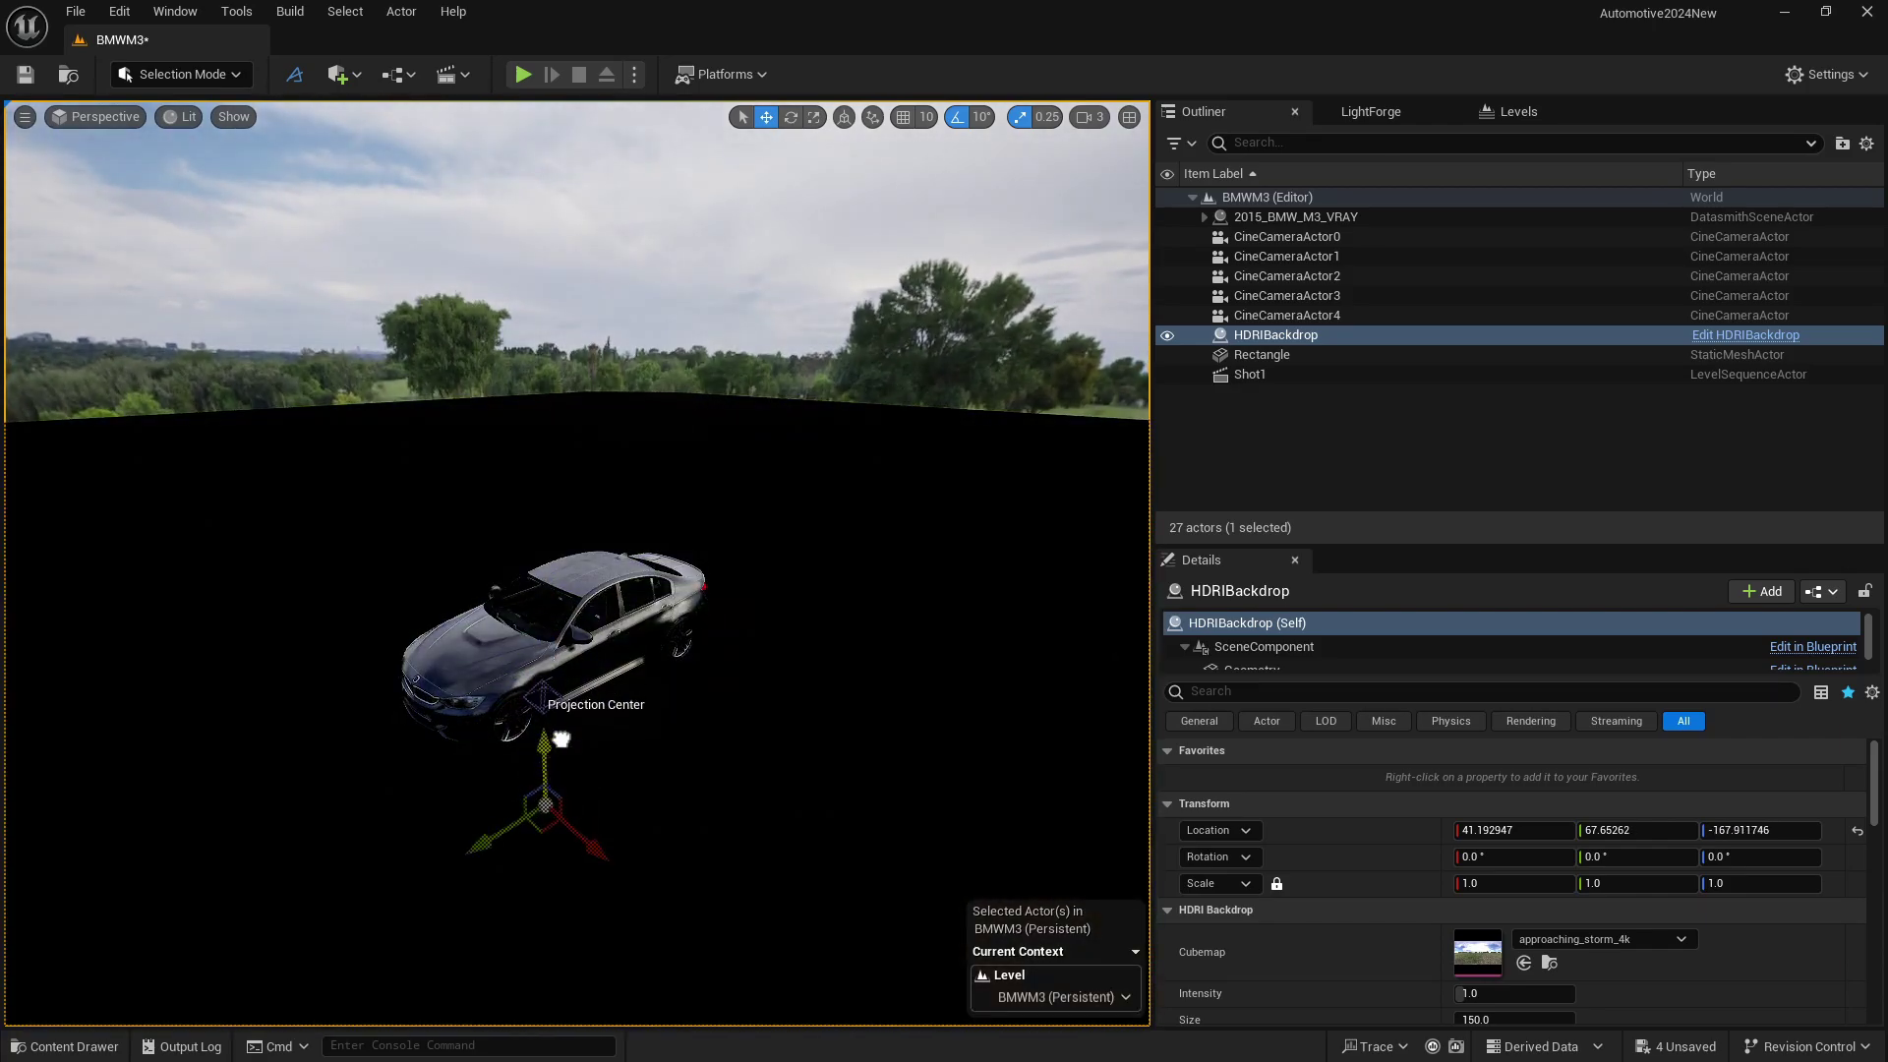
{"action": "mouse_move", "coordinate": [560, 738]}
{"action": "right_mouse_down"}
{"action": "mouse_move", "coordinate": [565, 668]}
{"action": "mouse_move", "coordinate": [570, 701]}
{"action": "right_mouse_up"}
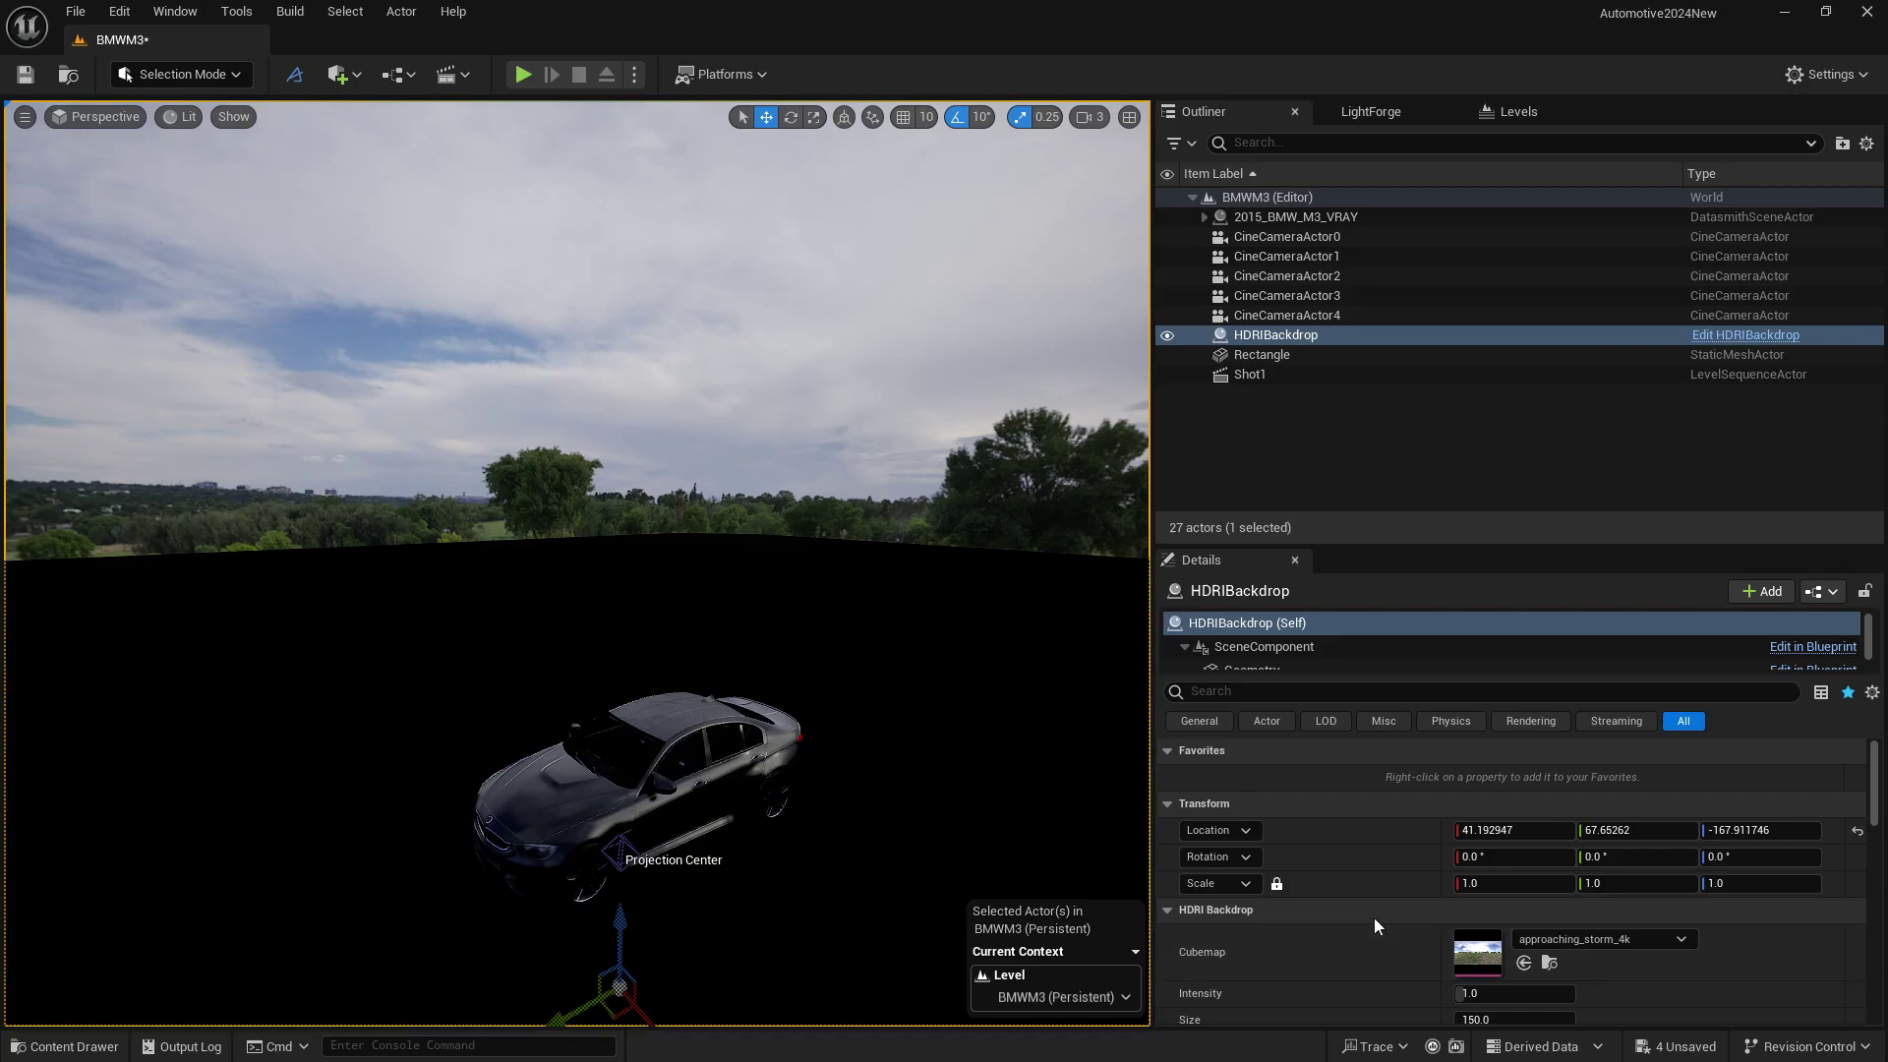
Step: Set the HDRI backdrop's size to 1500
{"action": "scroll", "coordinate": [1372, 917], "scroll_direction": "down", "scroll_amount": 2}
{"action": "left_click", "coordinate": [1480, 925]}
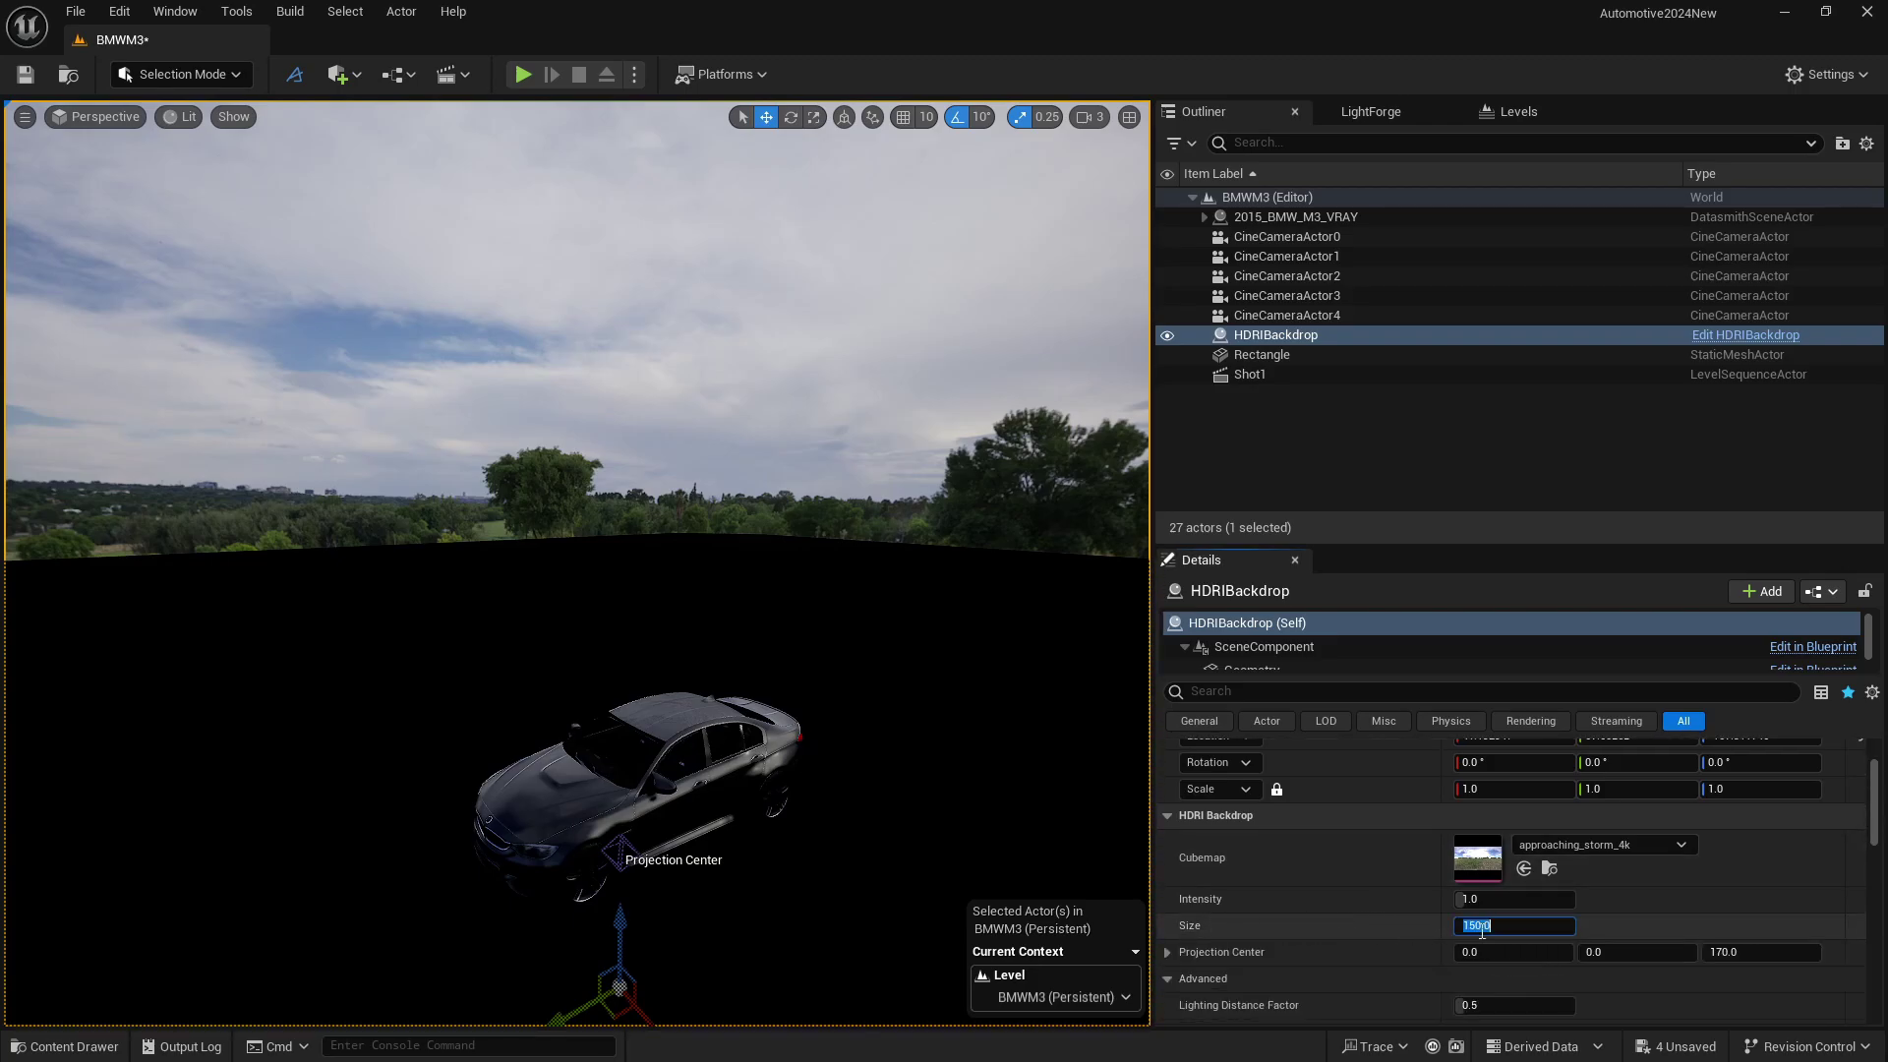
{"action": "type", "text": "1500"}
{"action": "key", "text": "Return"}
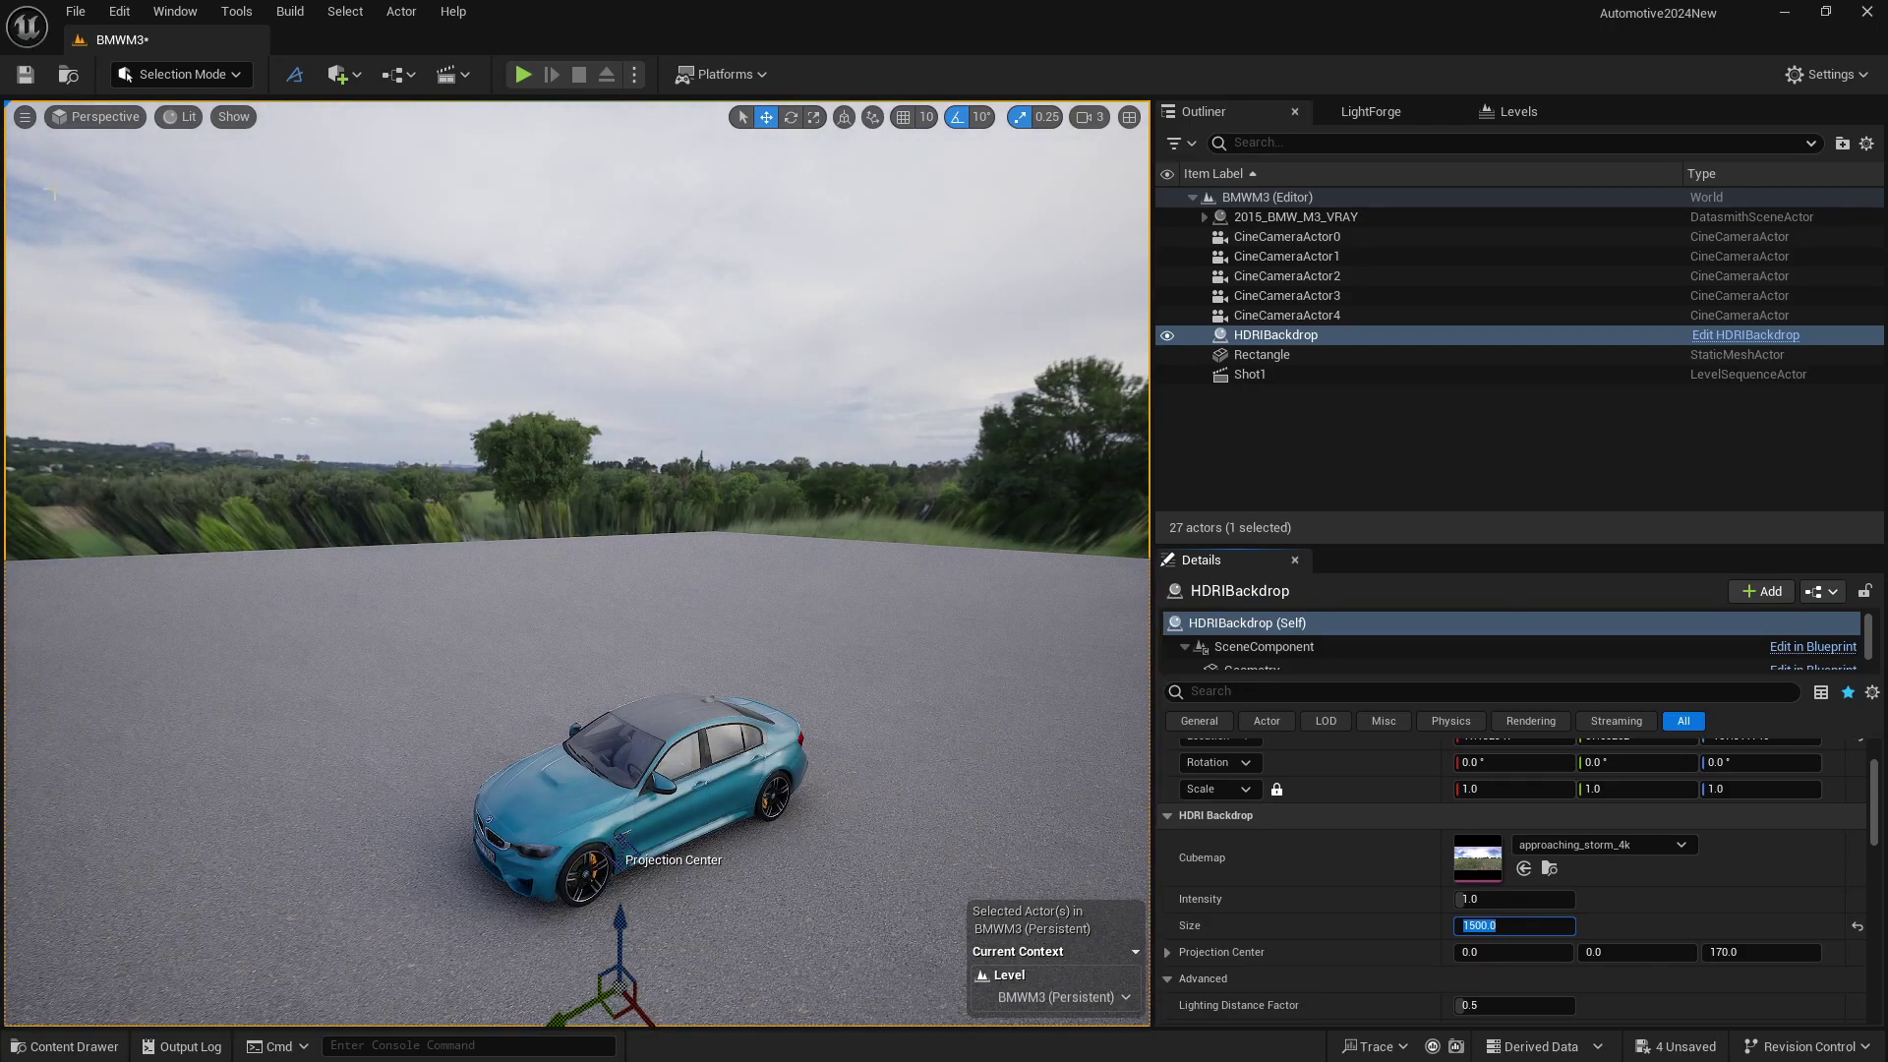
Step: Raise the HDRI backdrop's projection center to a Z of about 253 and reposition the backdrop vertically beneath the car
{"action": "left_click", "coordinate": [96, 116]}
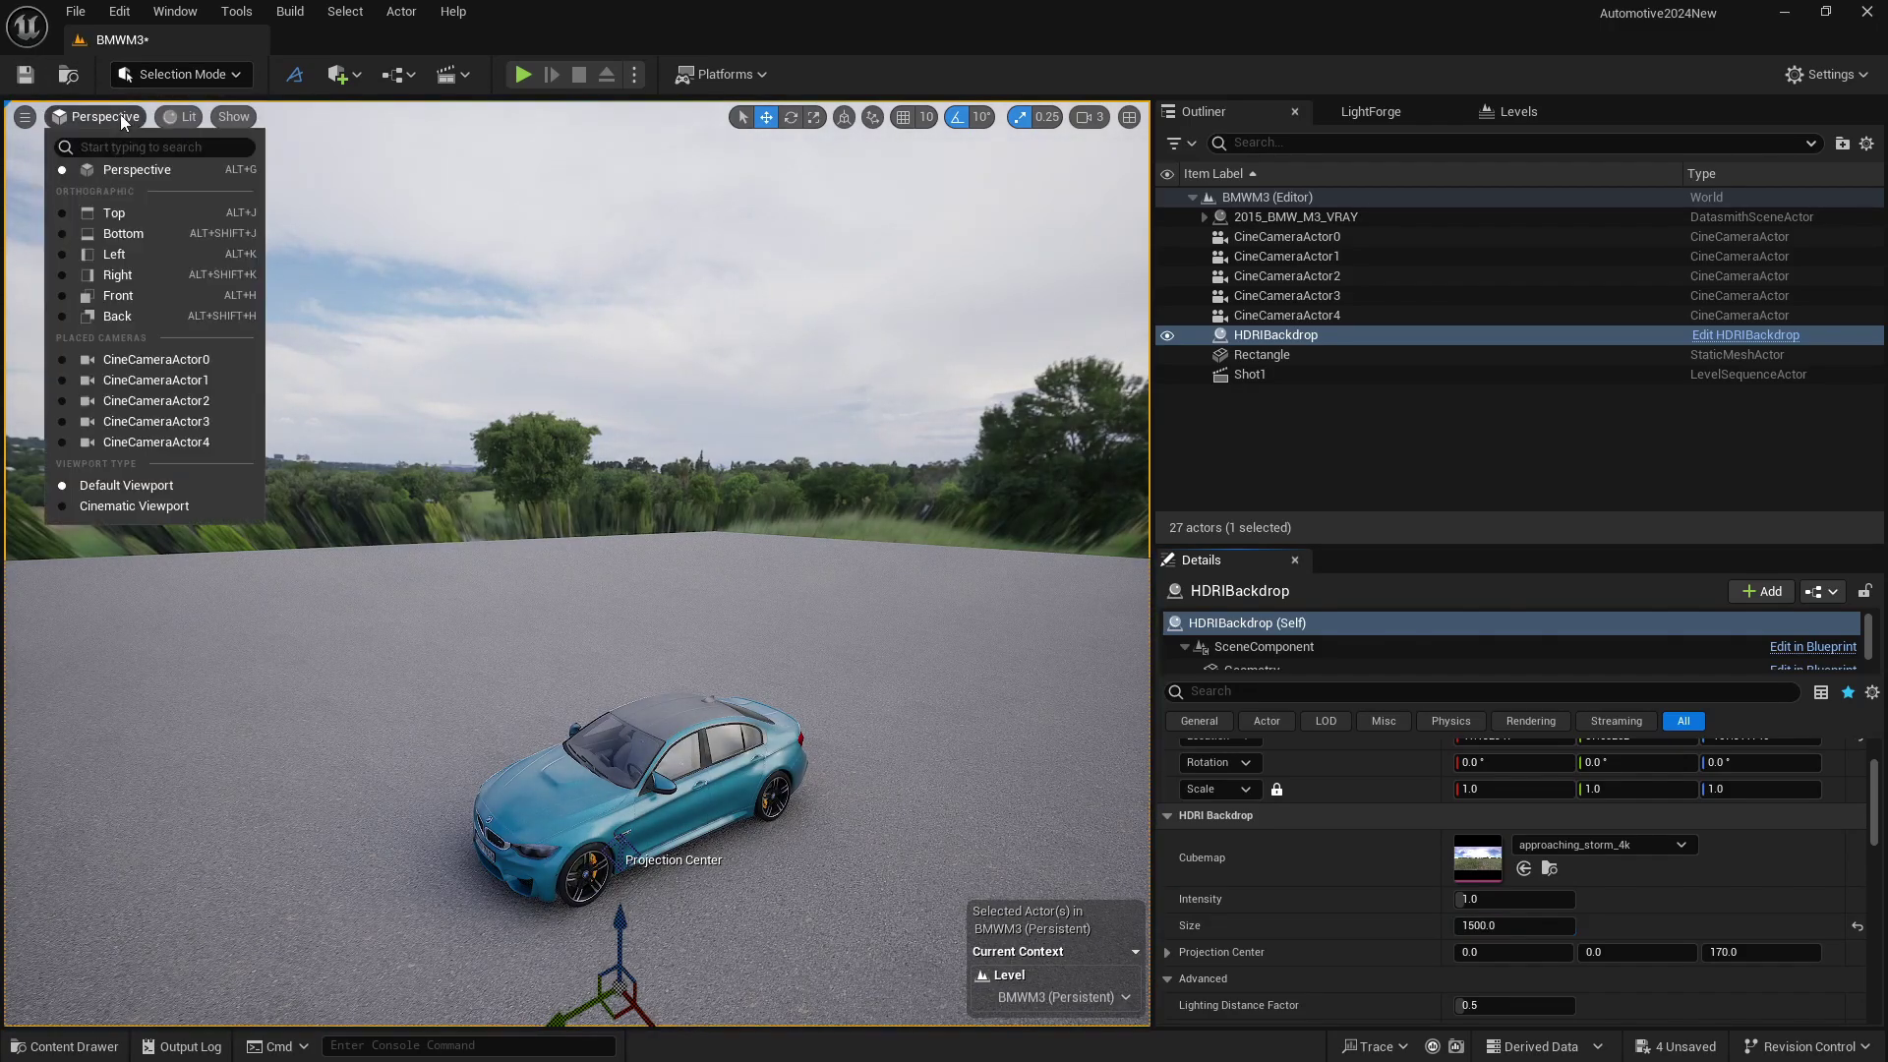
{"action": "left_click", "coordinate": [170, 364]}
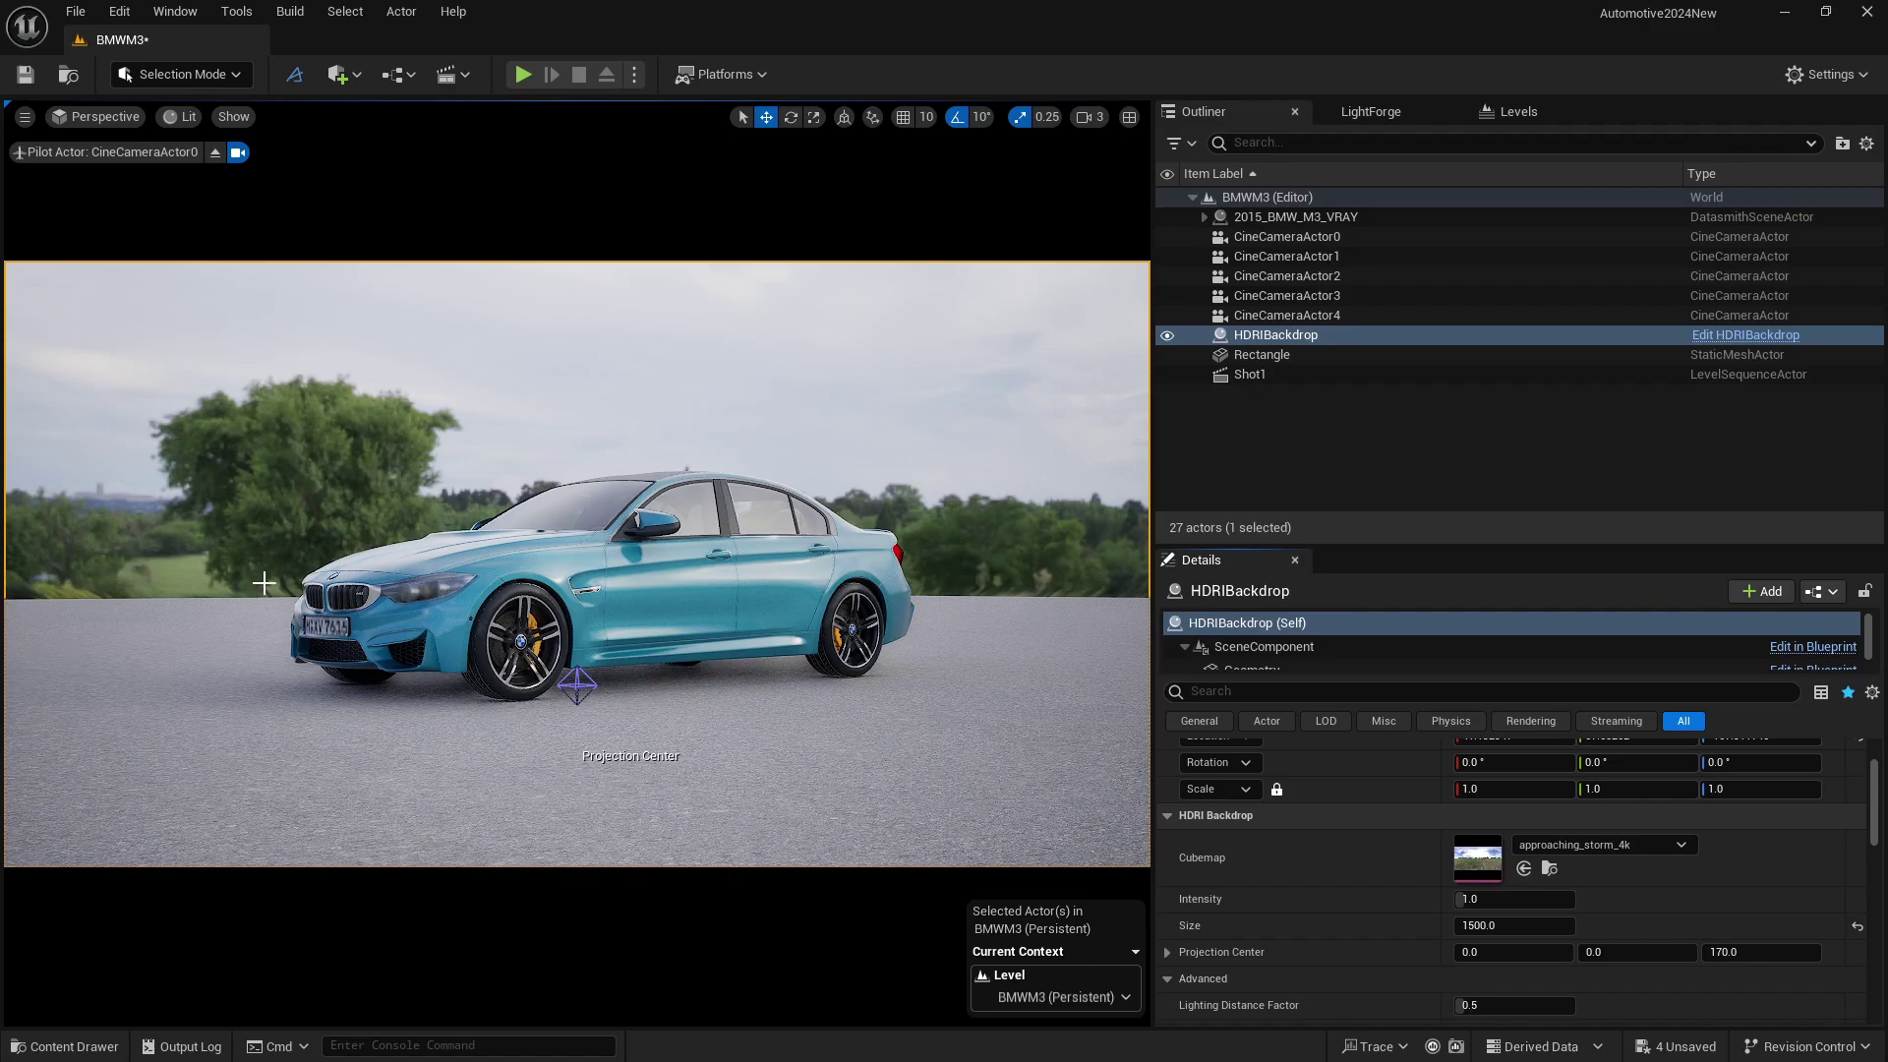
{"action": "left_click", "coordinate": [578, 682]}
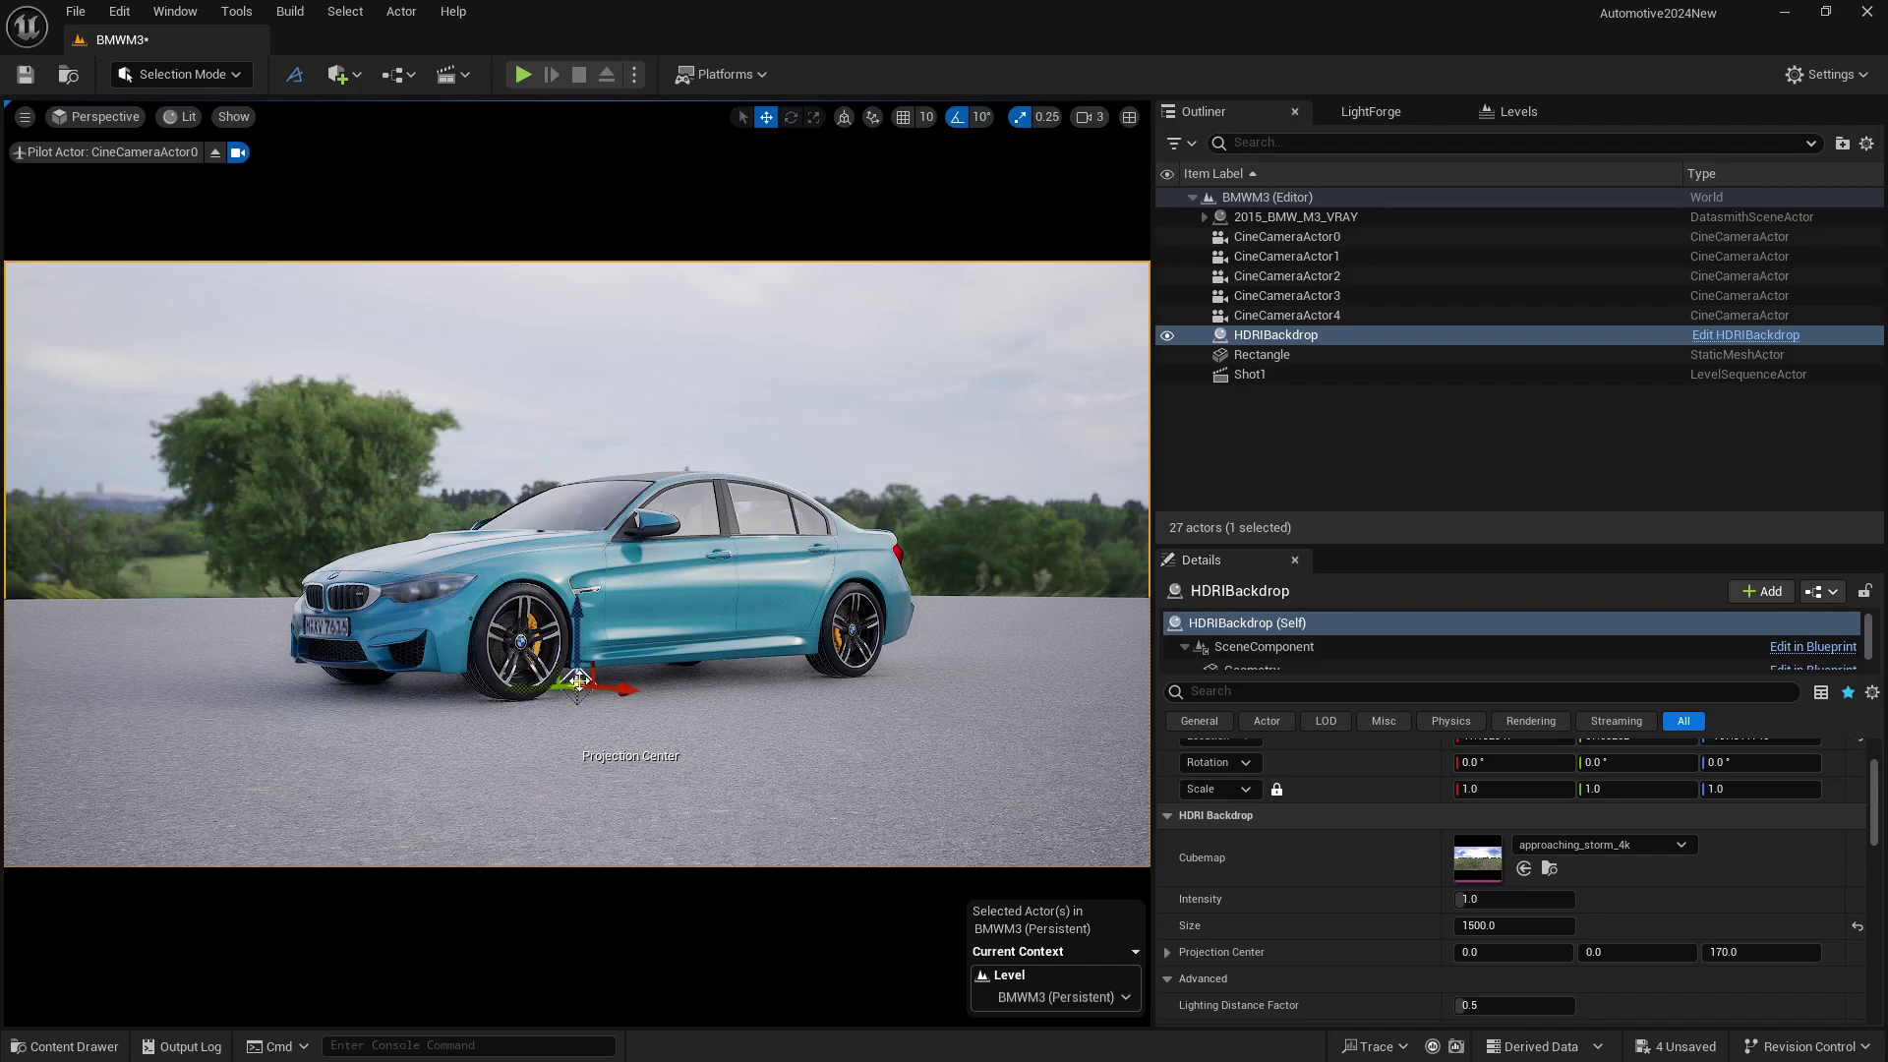
{"action": "left_click_drag", "start_coordinate": [577, 619], "coordinate": [721, 618]}
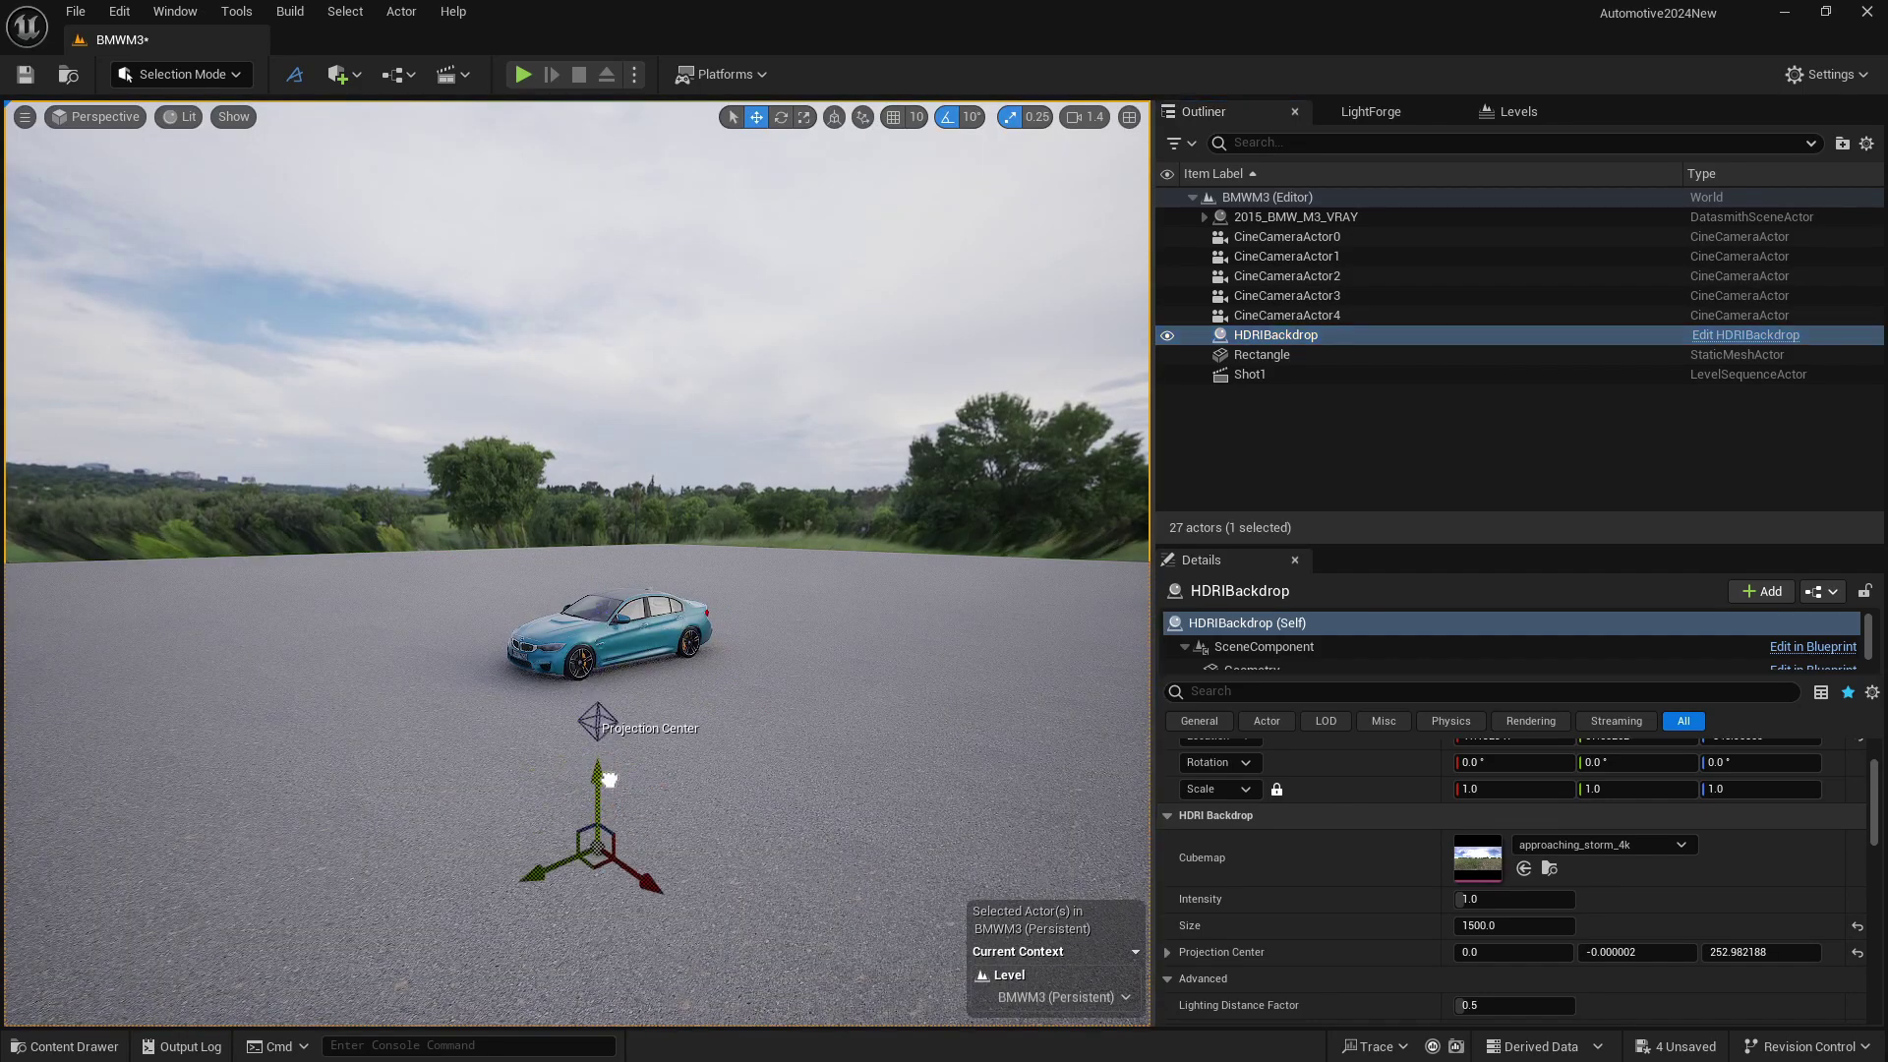
{"action": "left_click_drag", "start_coordinate": [617, 681], "coordinate": [611, 737]}
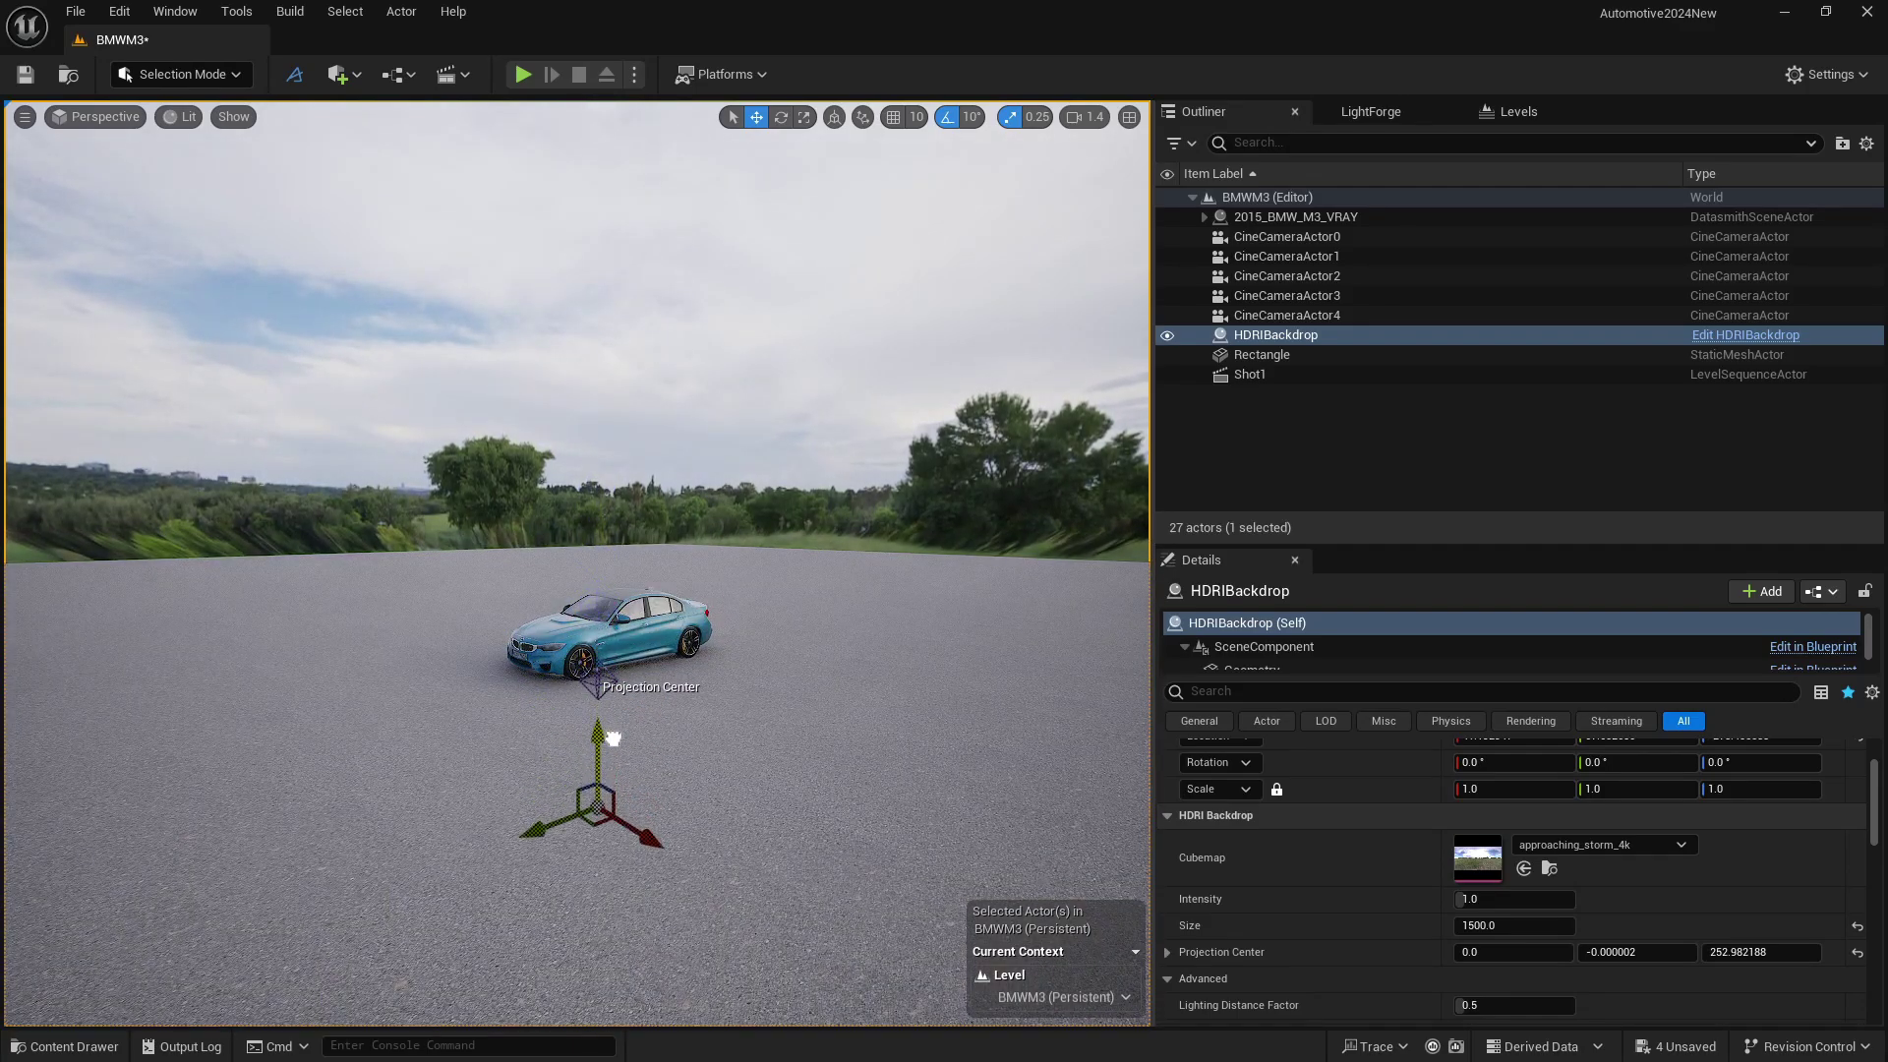
Step: Inspect the EnviroDome static mesh used by the HDRI backdrop's Geometry component, then close the mesh editor
{"action": "scroll", "coordinate": [1326, 645], "scroll_direction": "down", "scroll_amount": 1}
{"action": "left_click", "coordinate": [1317, 640]}
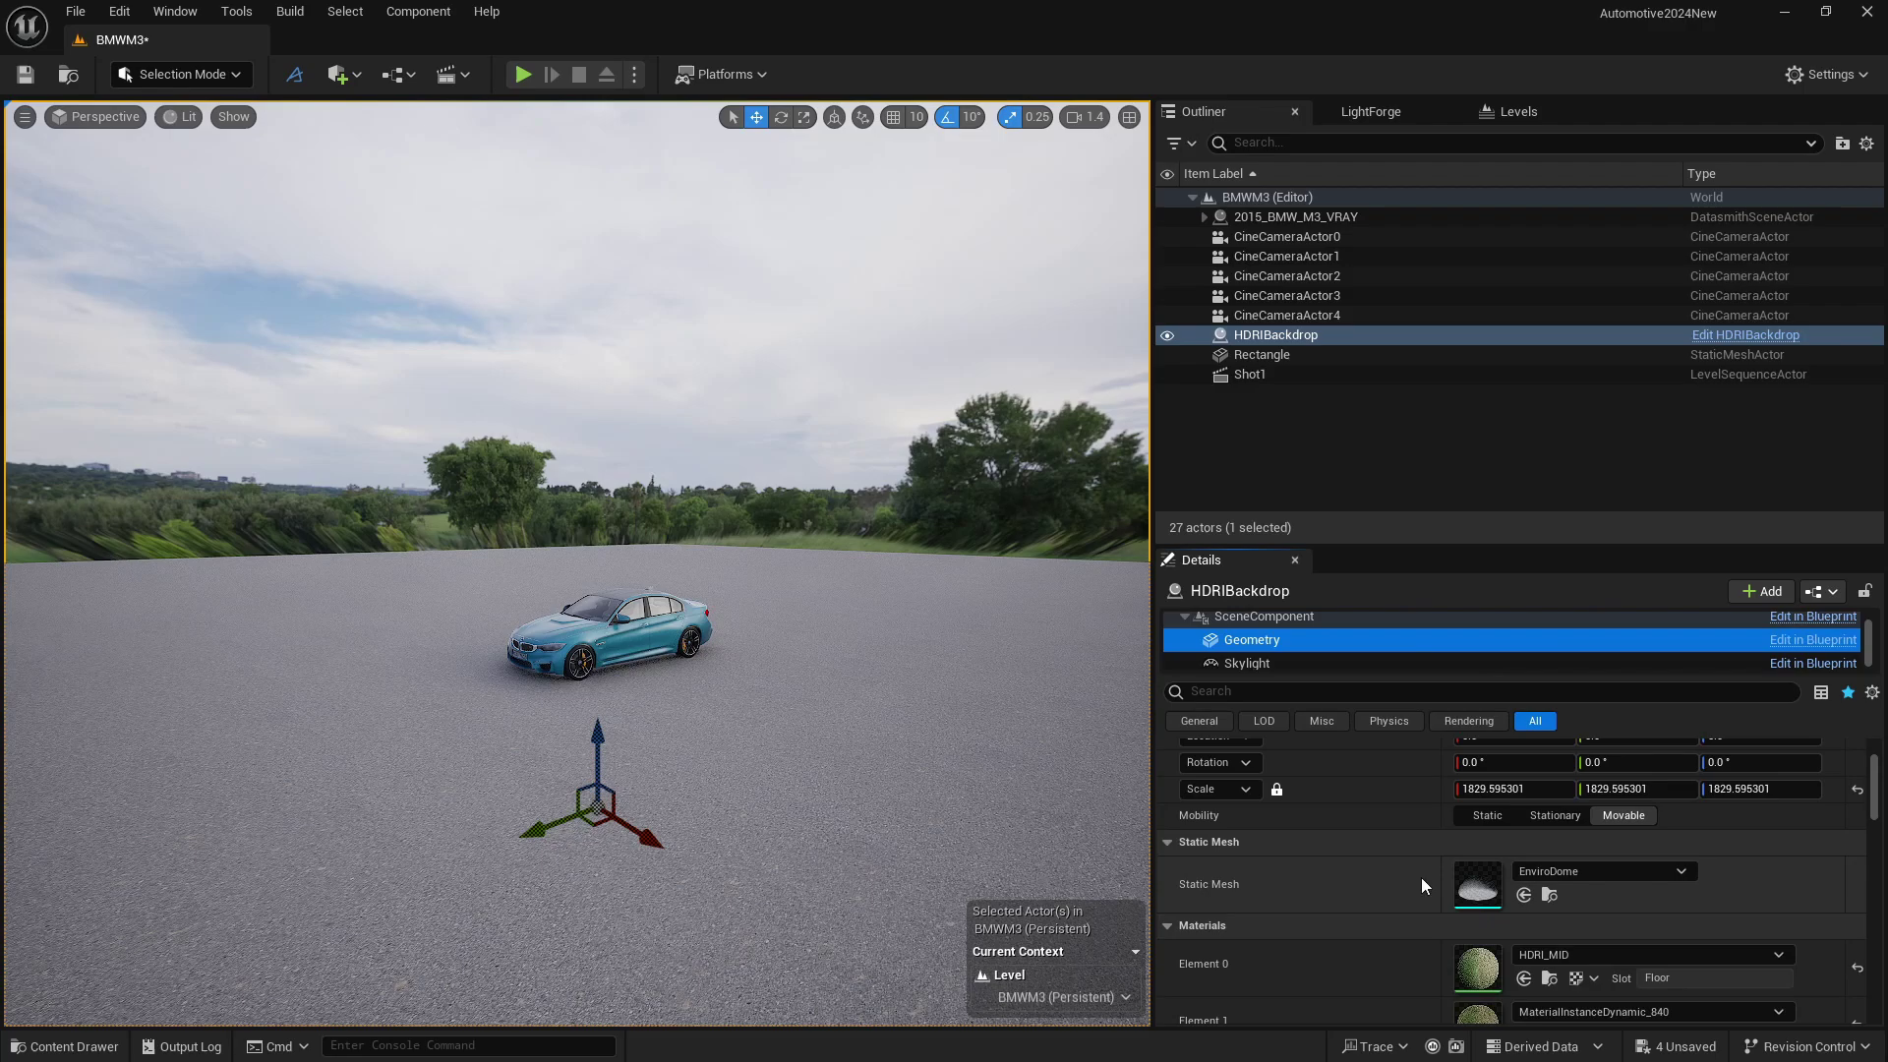
{"action": "left_click", "coordinate": [1602, 871]}
{"action": "left_click", "coordinate": [1603, 871]}
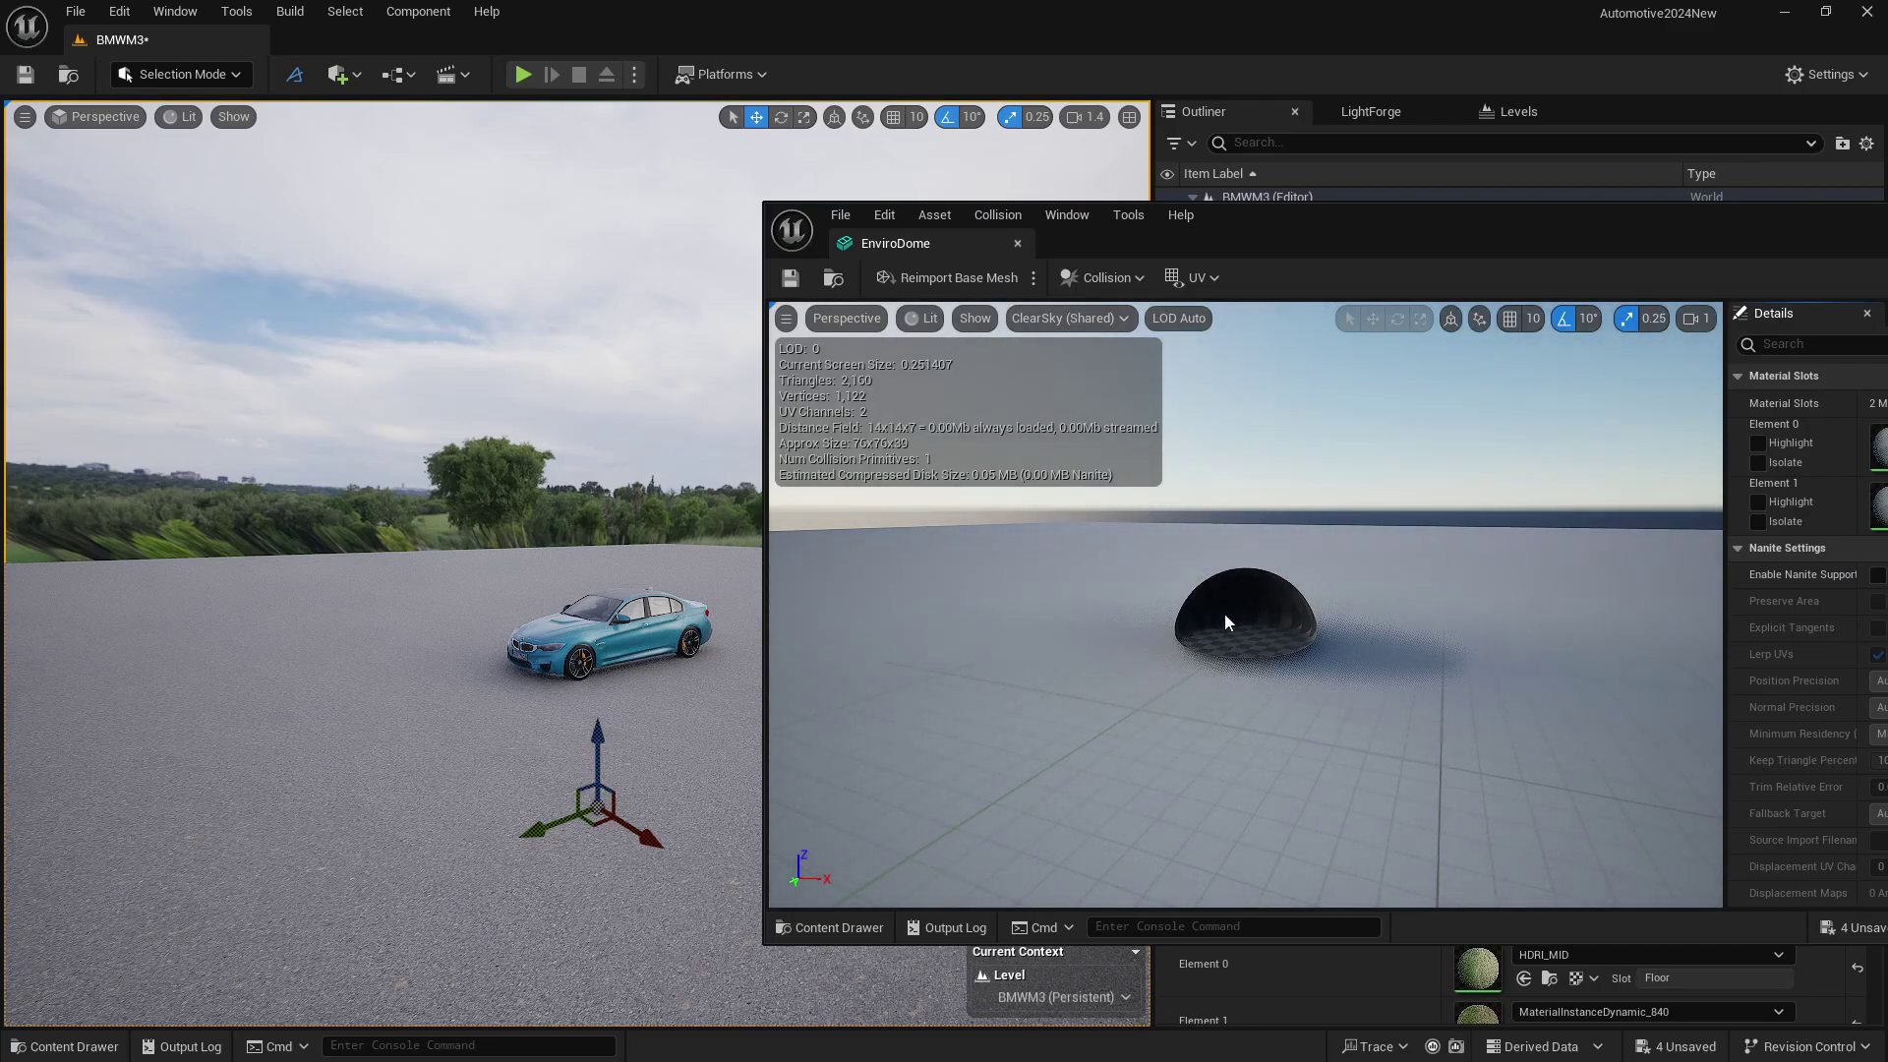
{"action": "left_click", "coordinate": [1018, 243]}
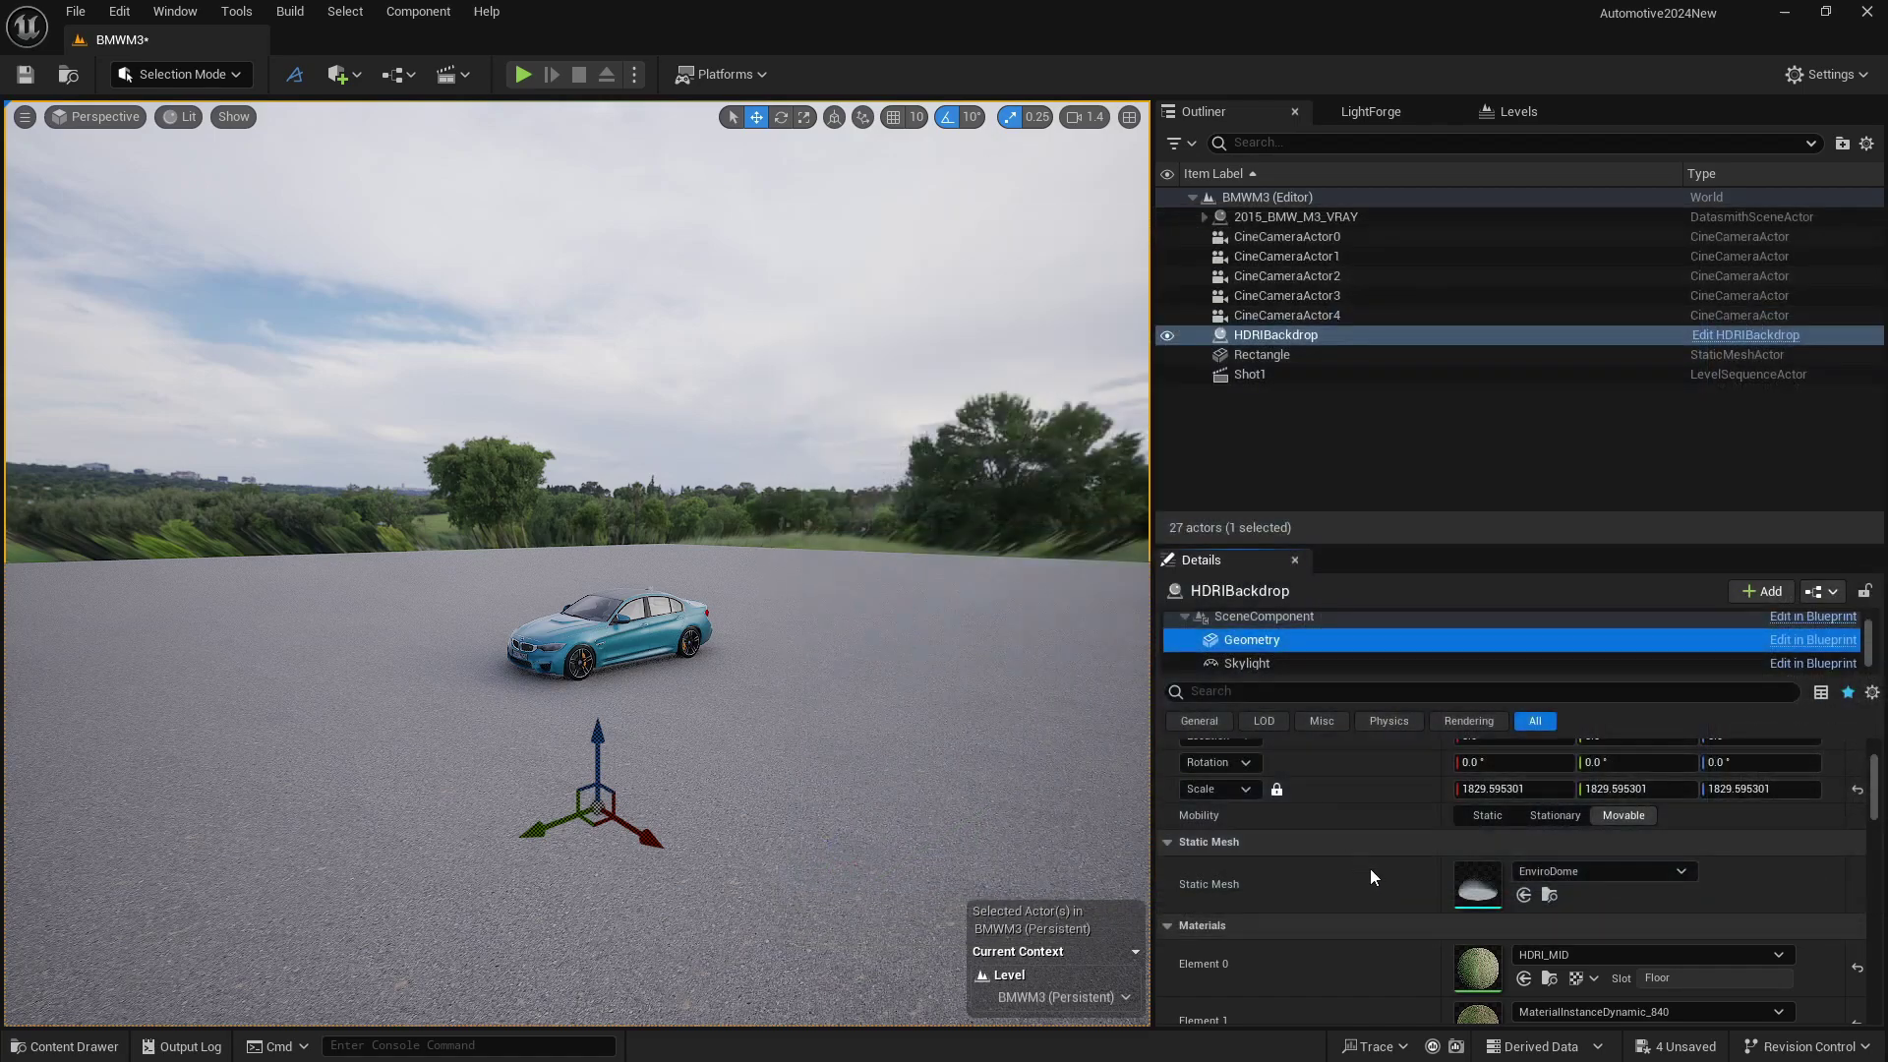
Step: Replace the static mesh of the backdrop's Geometry component with the engine's SM_SkySphere
{"action": "left_click", "coordinate": [1579, 871]}
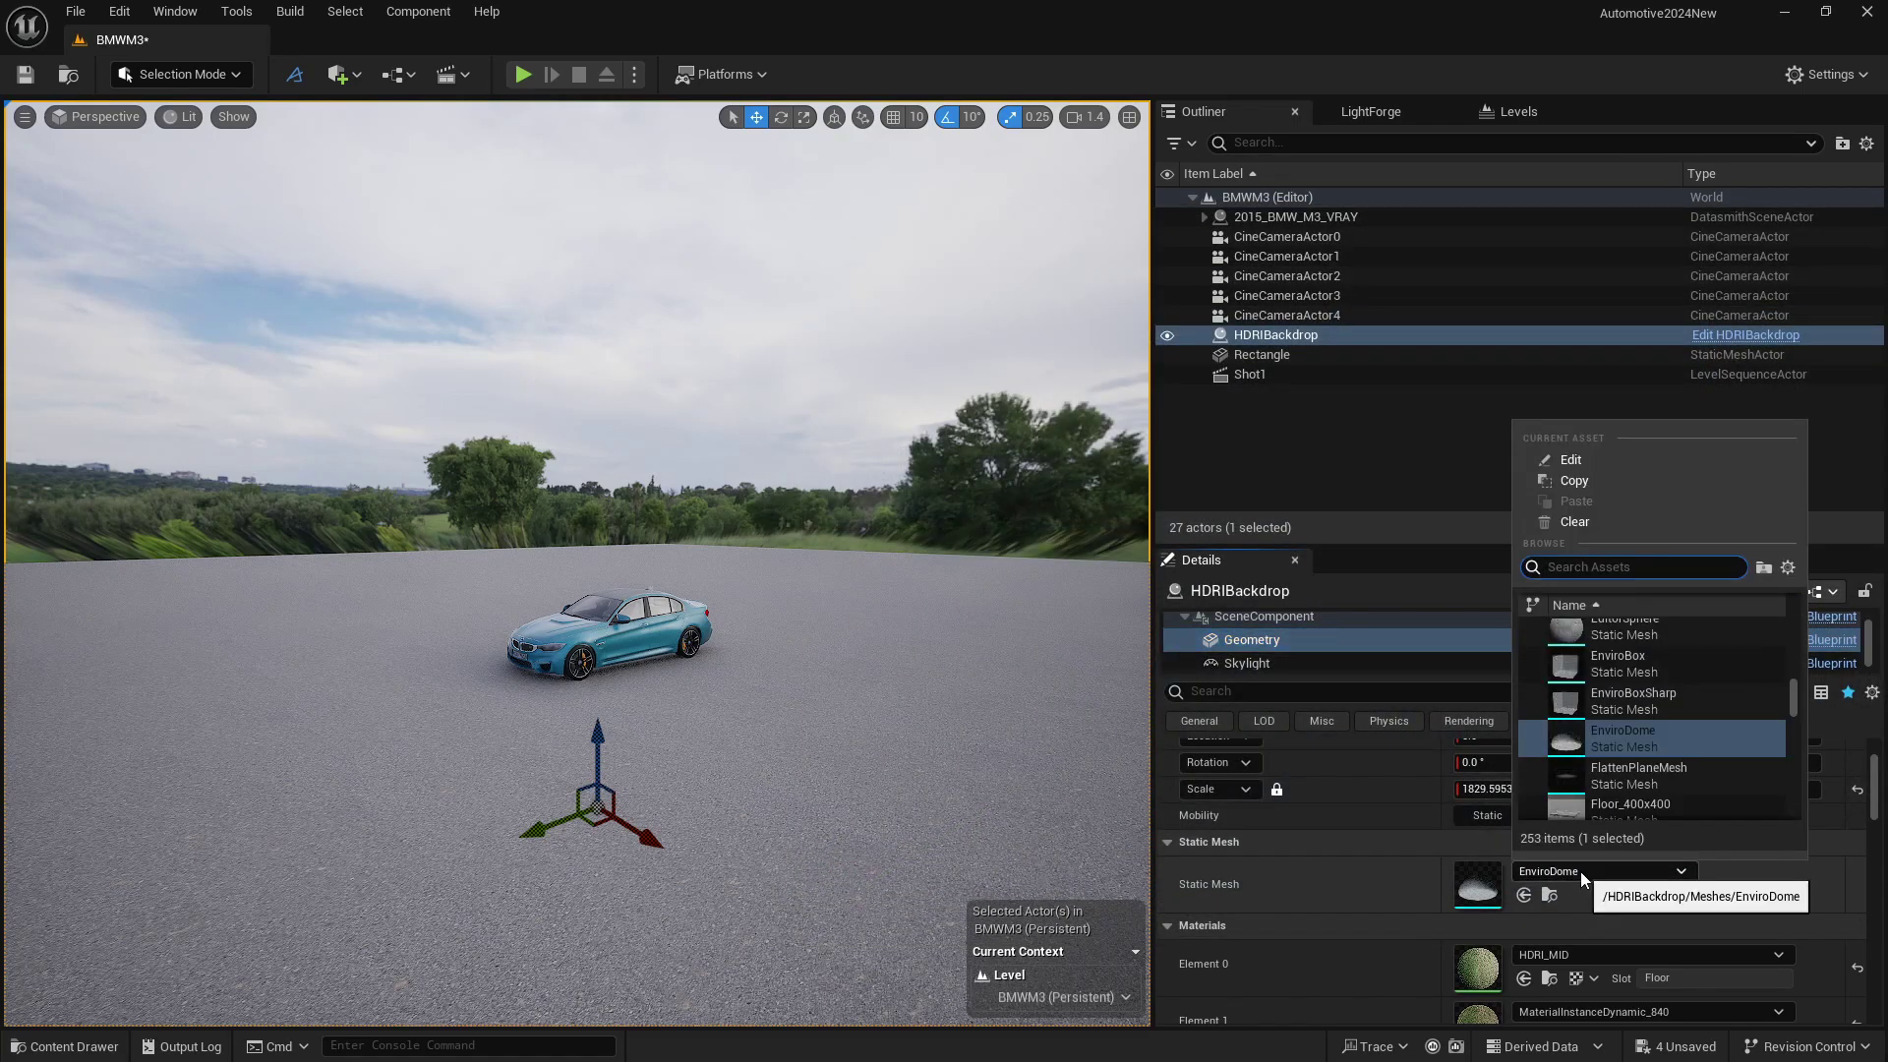
{"action": "left_click", "coordinate": [1787, 569]}
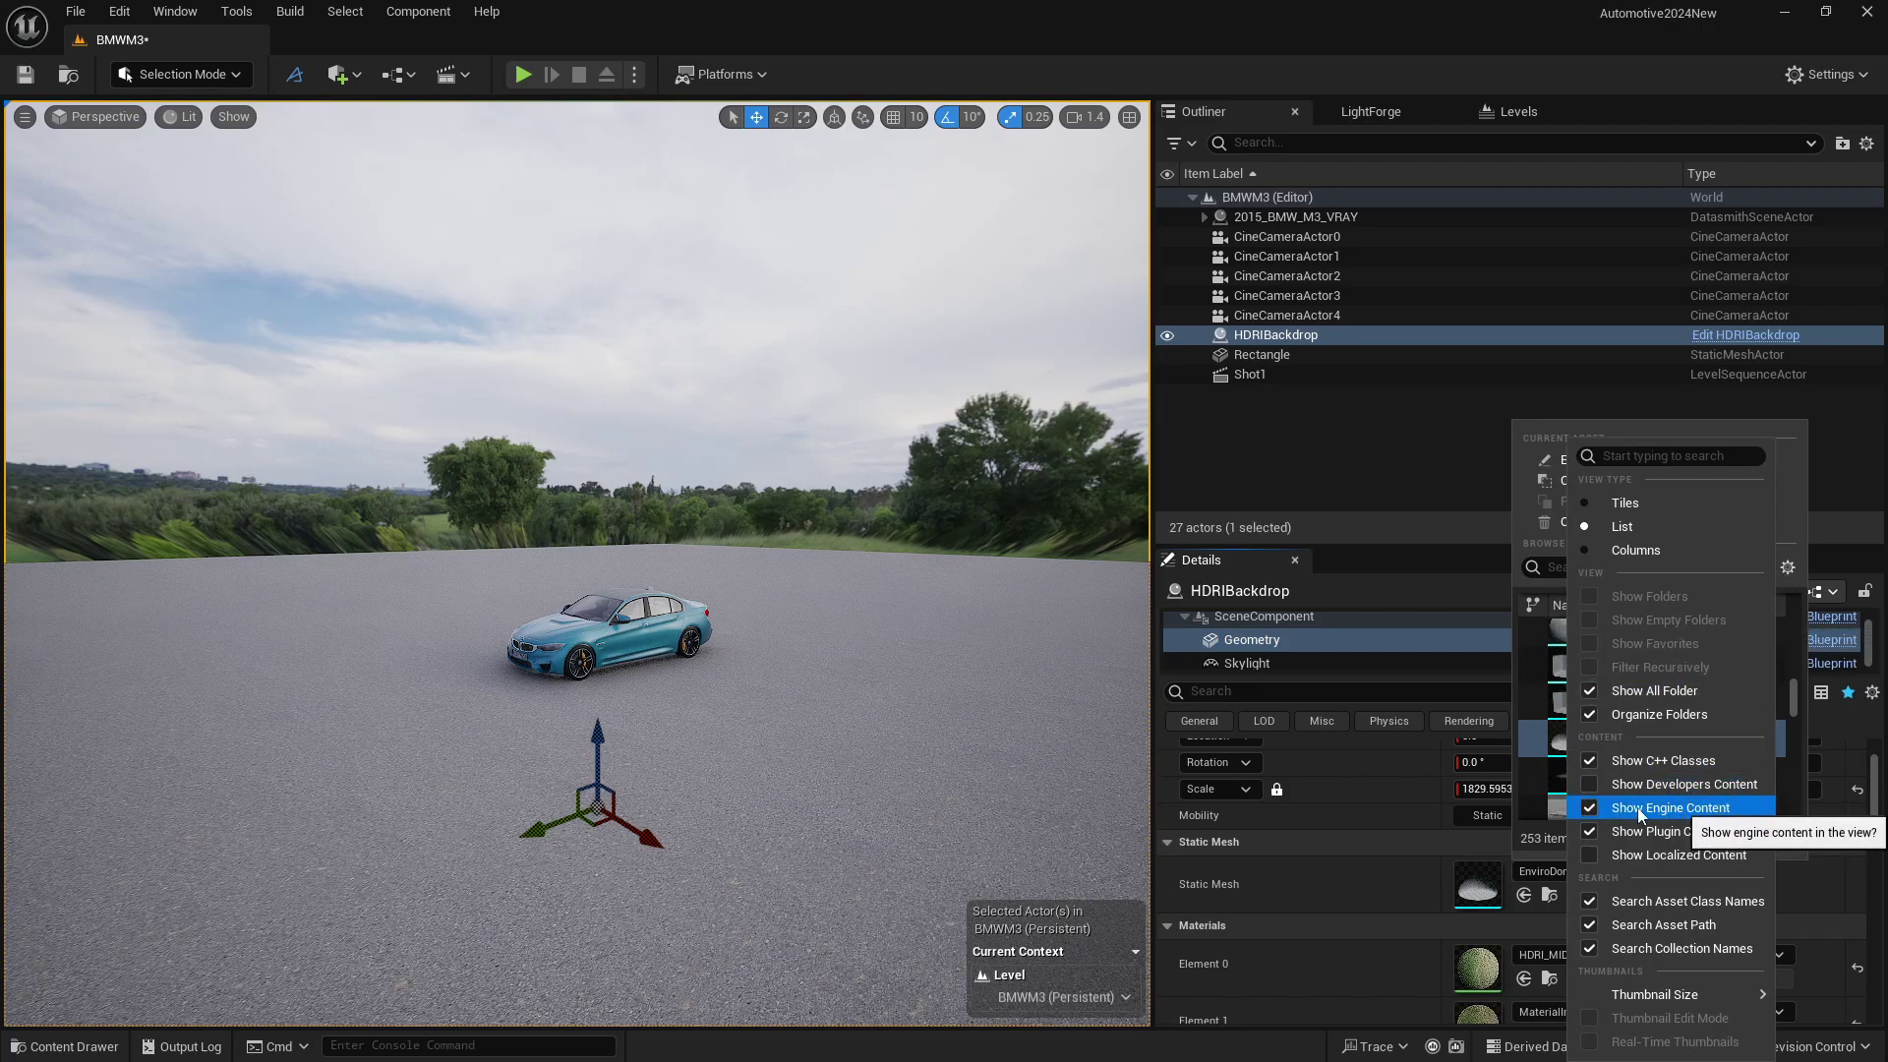
{"action": "left_click", "coordinate": [1788, 570]}
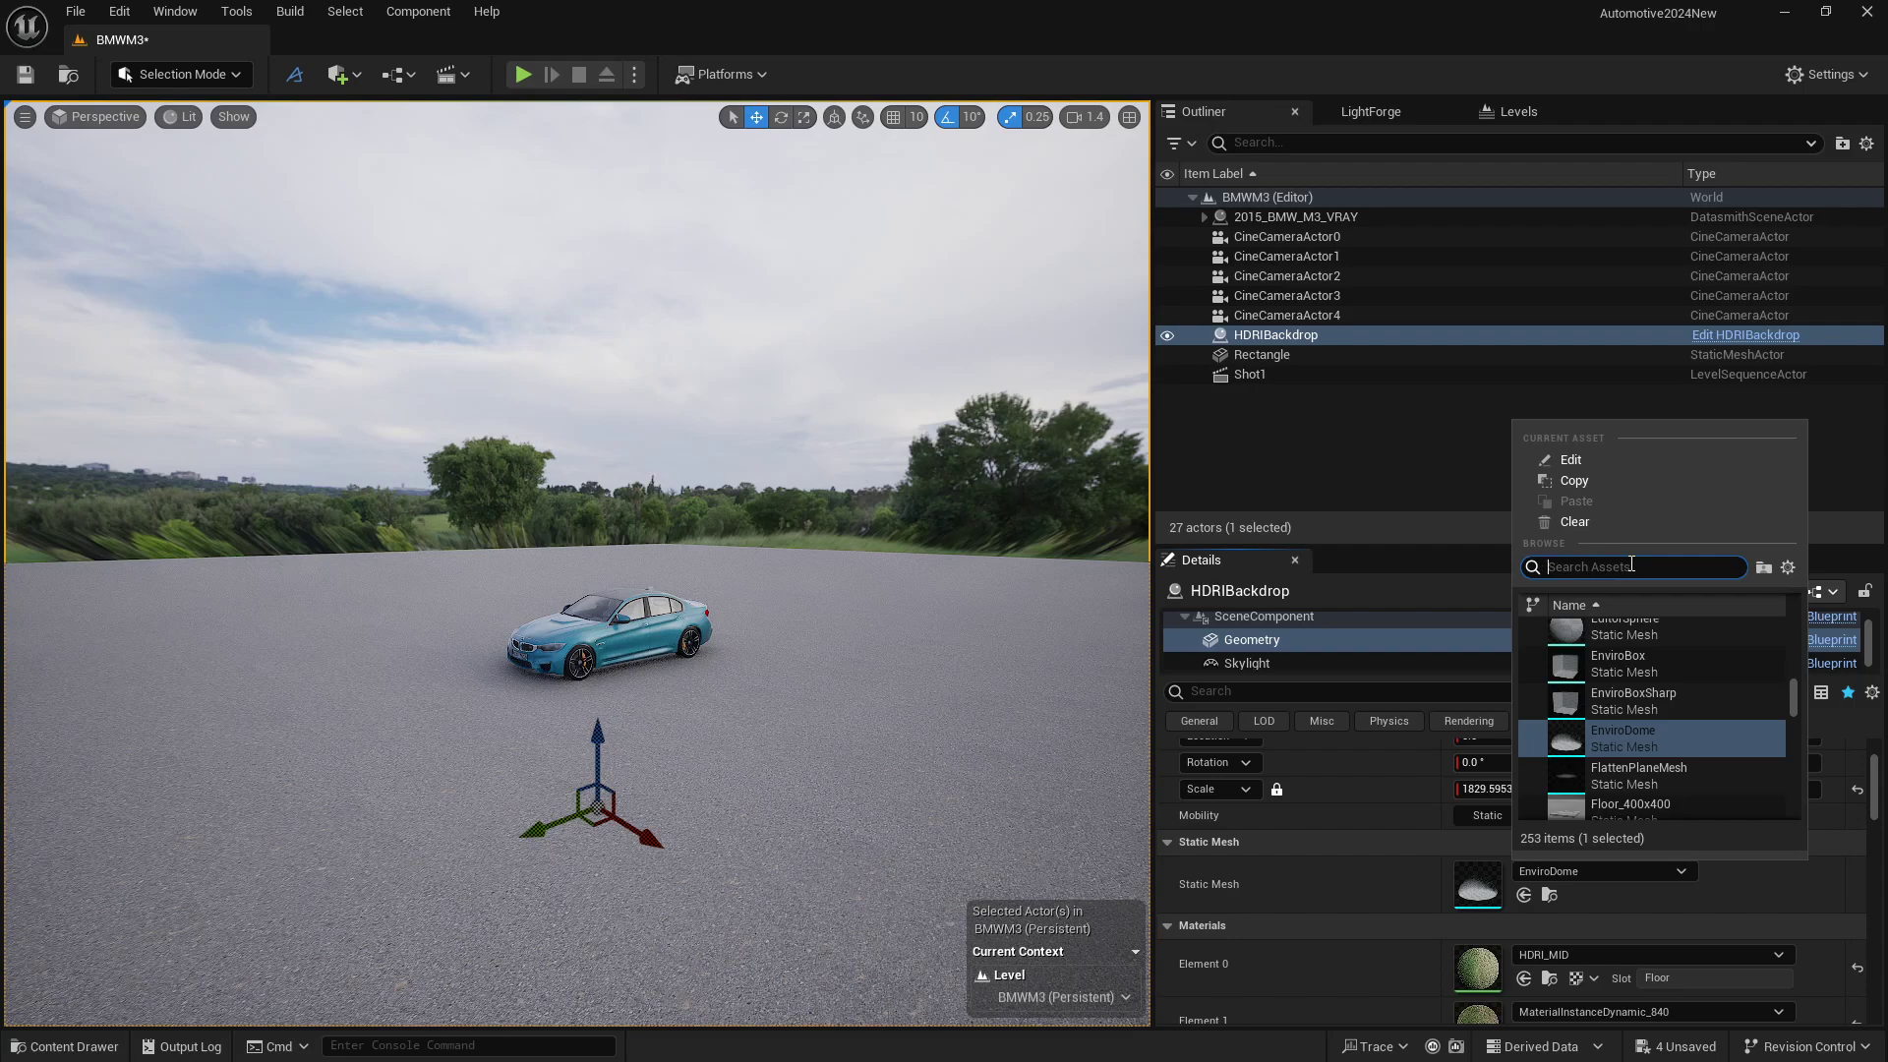
{"action": "type", "text": "sky"}
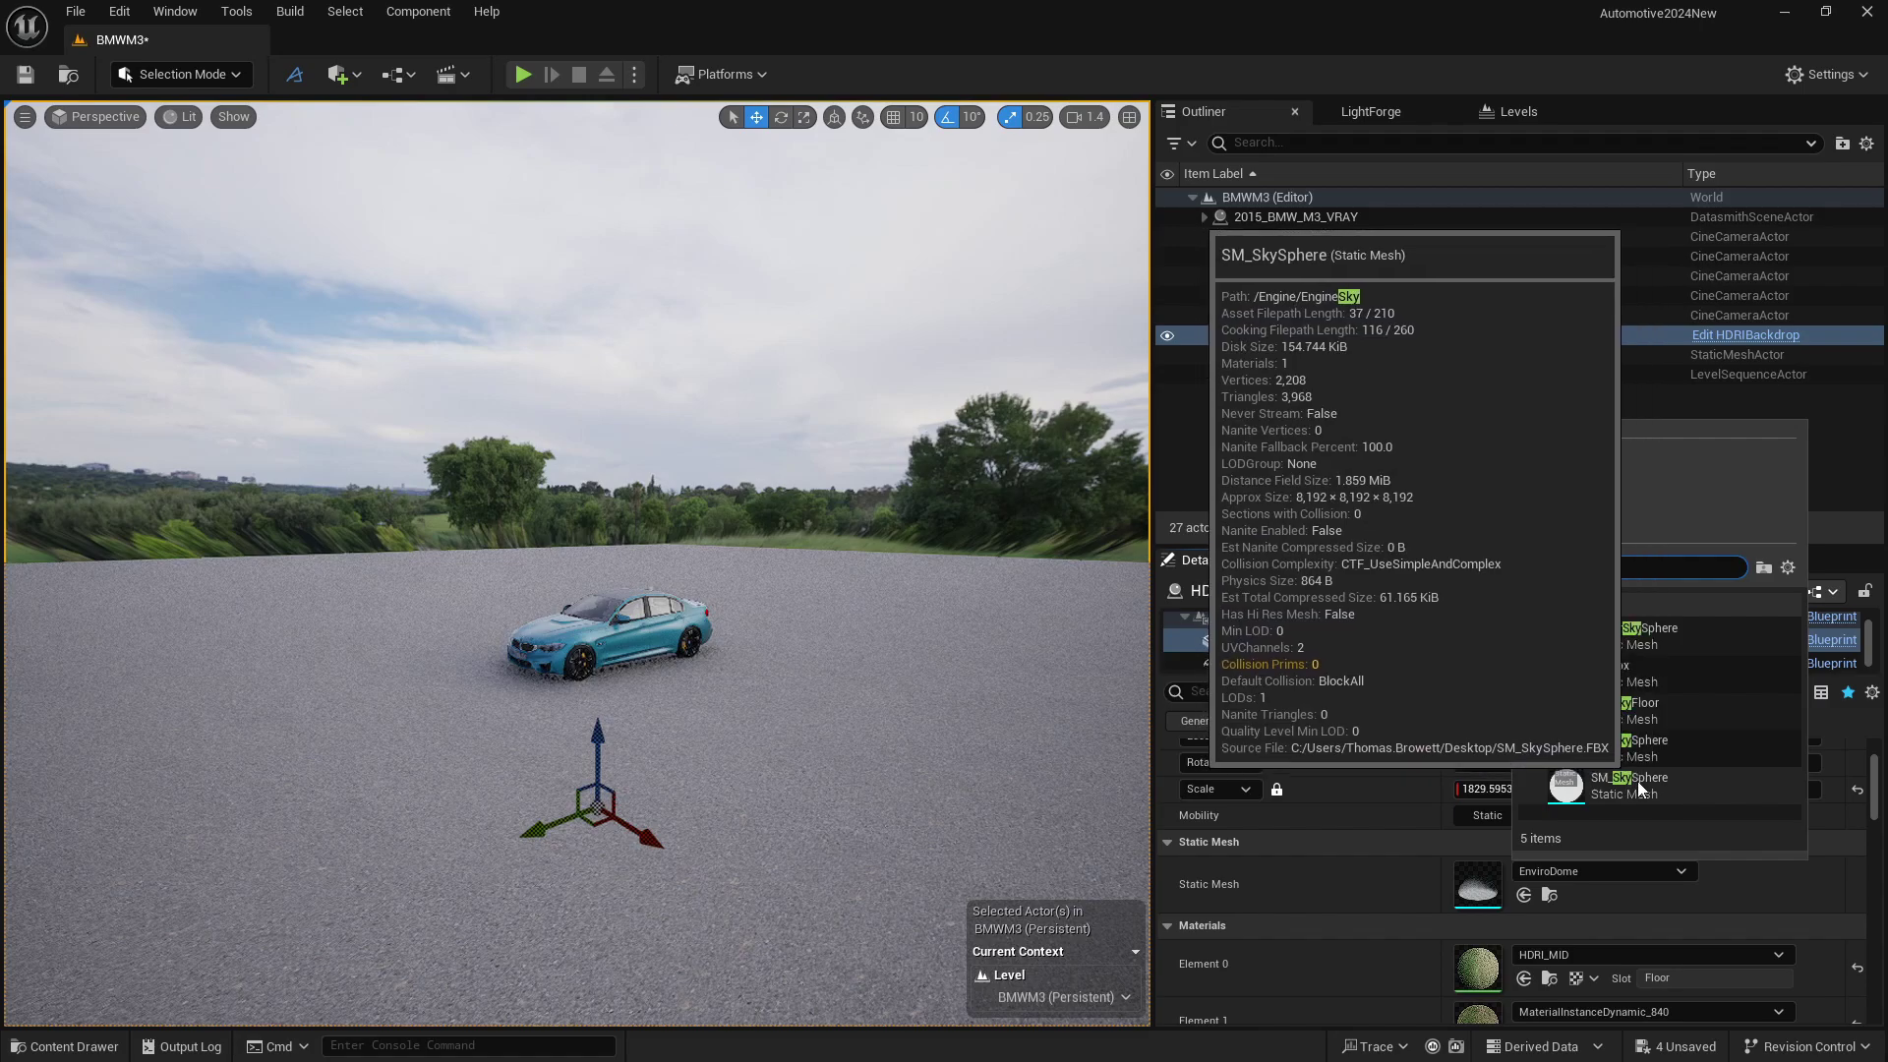
{"action": "left_click", "coordinate": [1636, 781]}
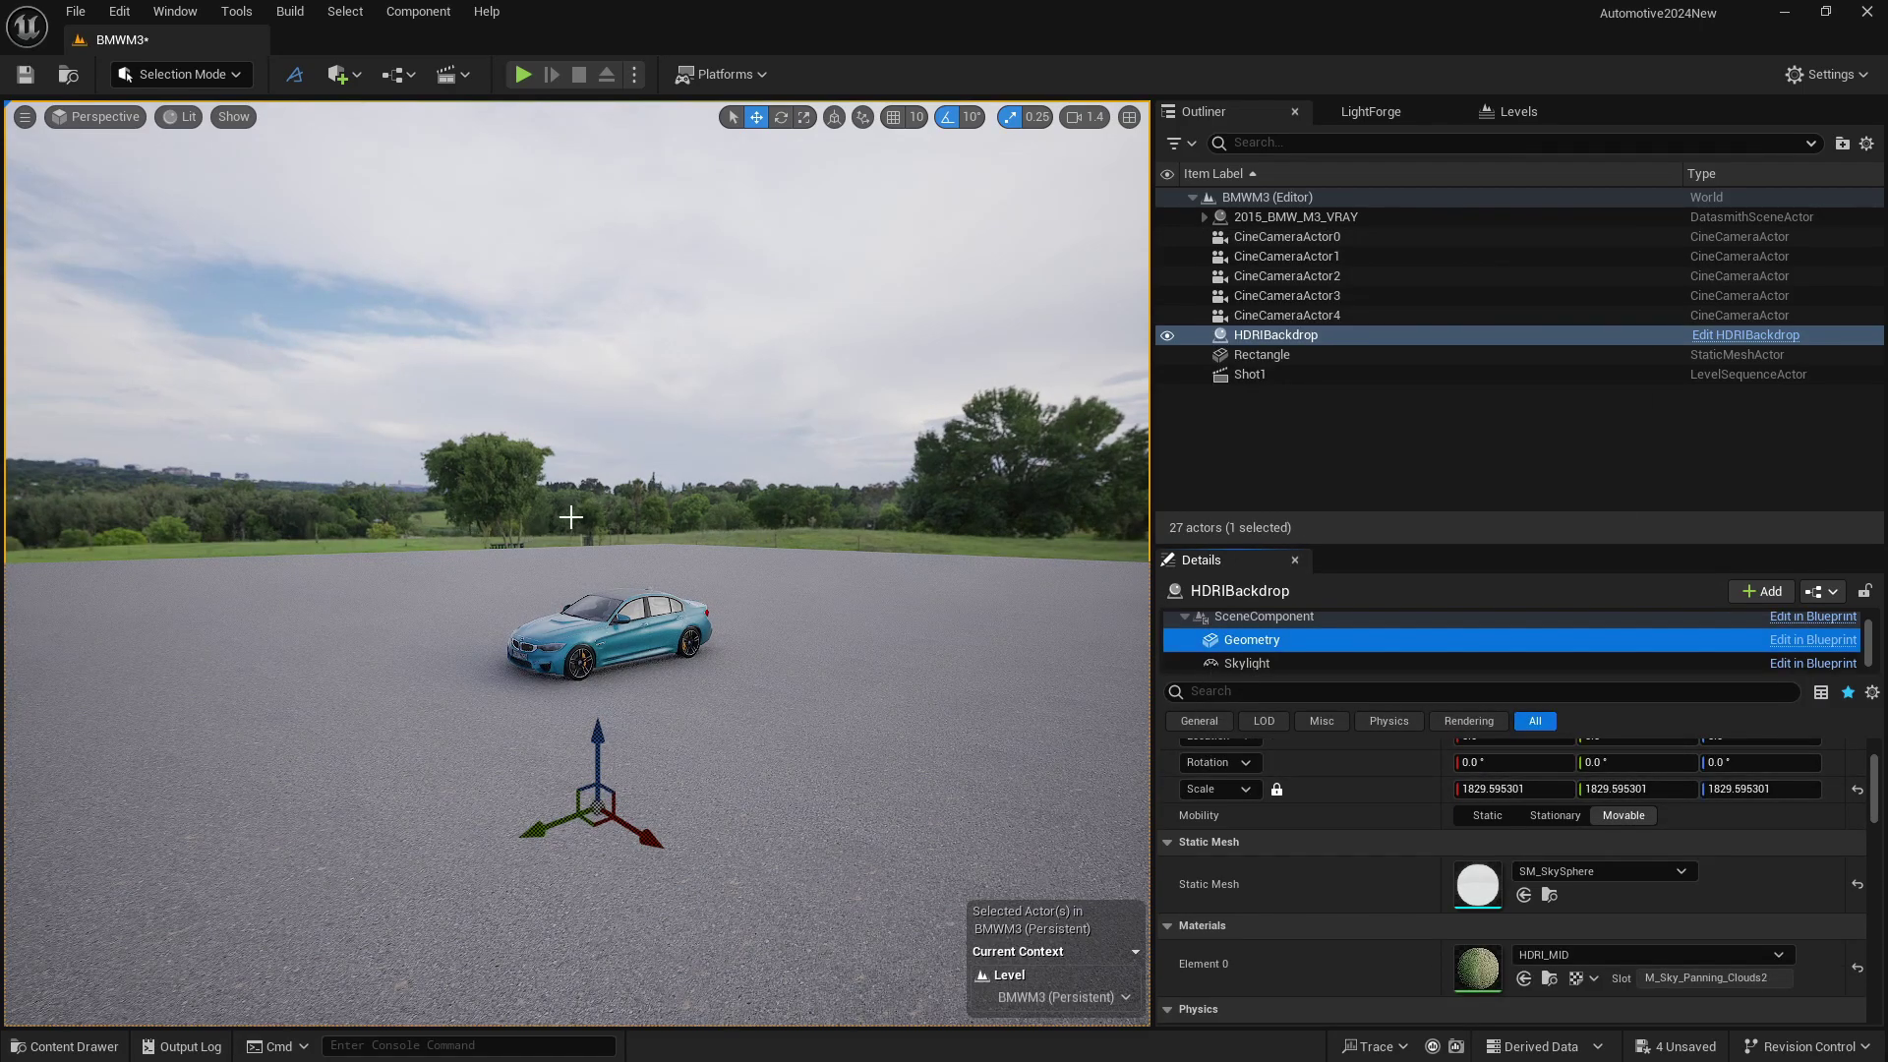
Step: Examine from several angles how the sky-sphere backdrop's ground and horizon look around the car
{"action": "key", "text": "s"}
{"action": "right_click_drag", "start_coordinate": [570, 516], "coordinate": [570, 528]}
{"action": "scroll", "coordinate": [570, 516], "scroll_direction": "up", "scroll_amount": 1}
{"action": "key", "text": "w"}
{"action": "scroll", "coordinate": [571, 516], "scroll_direction": "up", "scroll_amount": 2}
{"action": "key", "text": "w"}
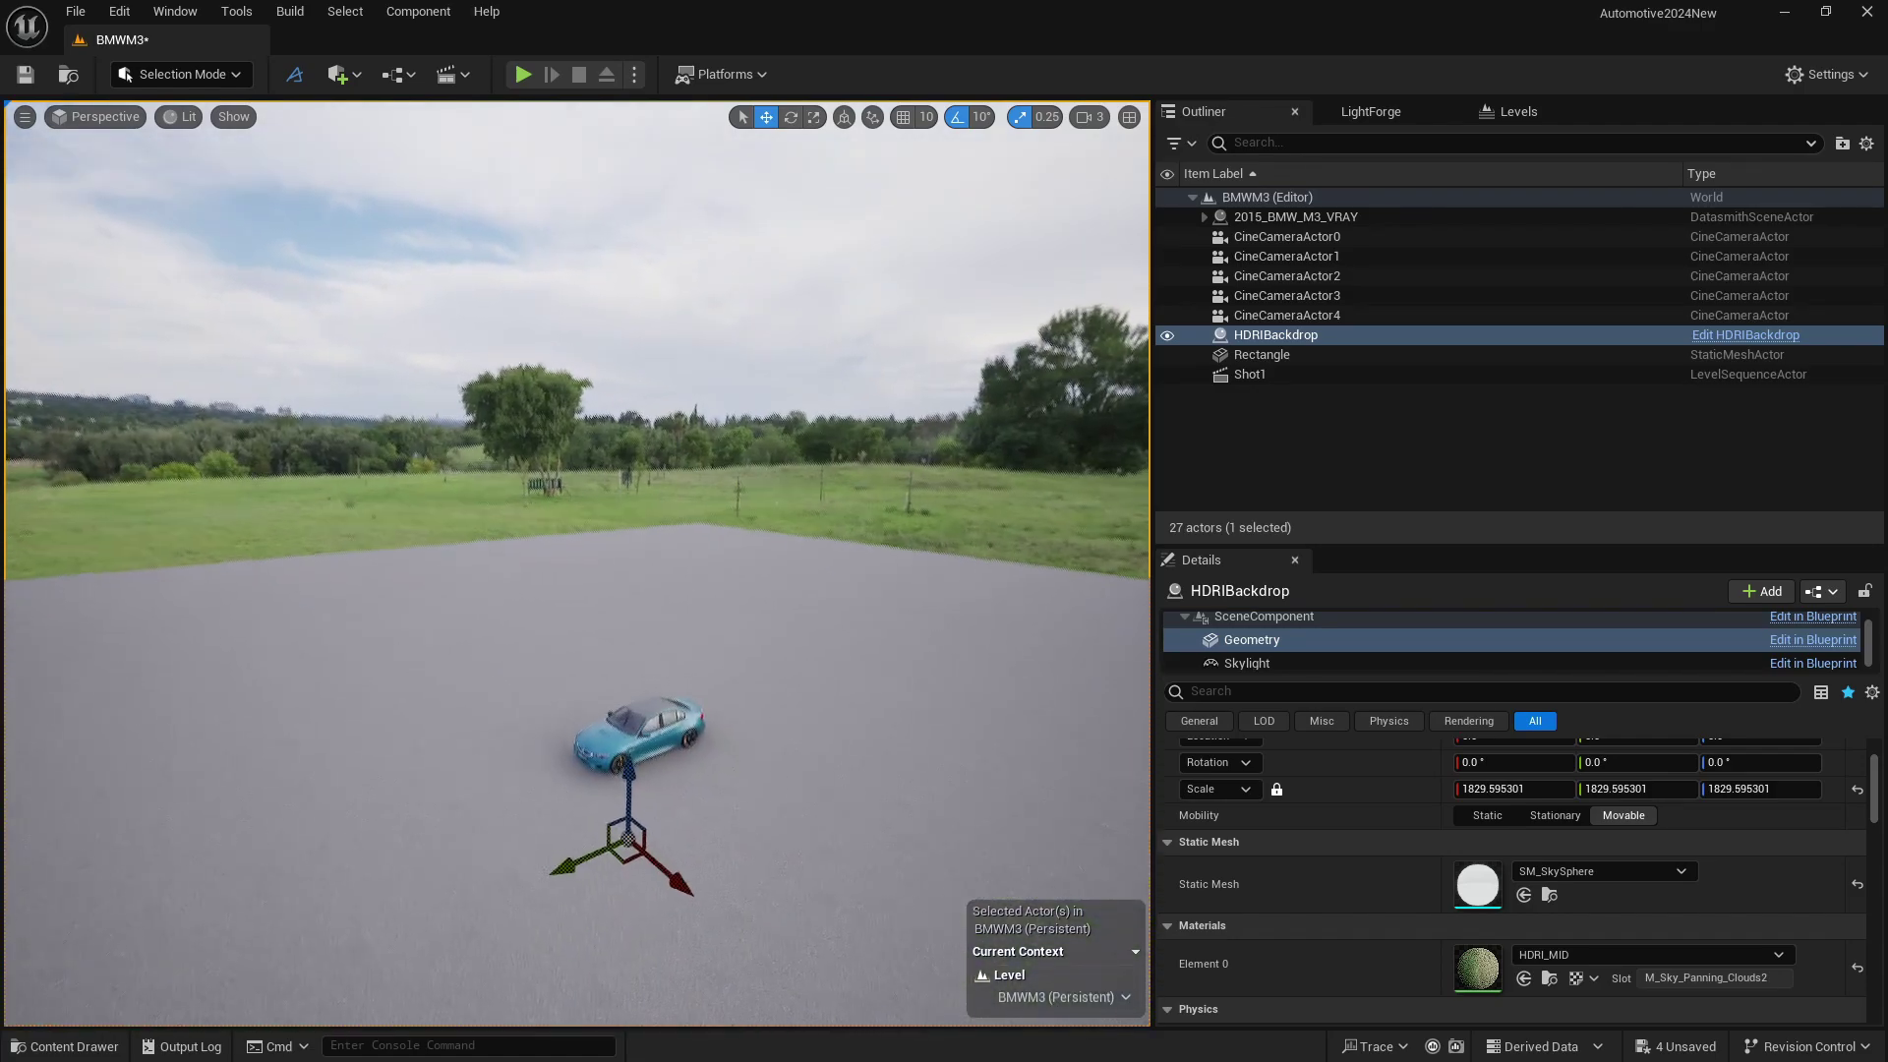
{"action": "right_click_drag", "start_coordinate": [415, 526], "coordinate": [415, 526]}
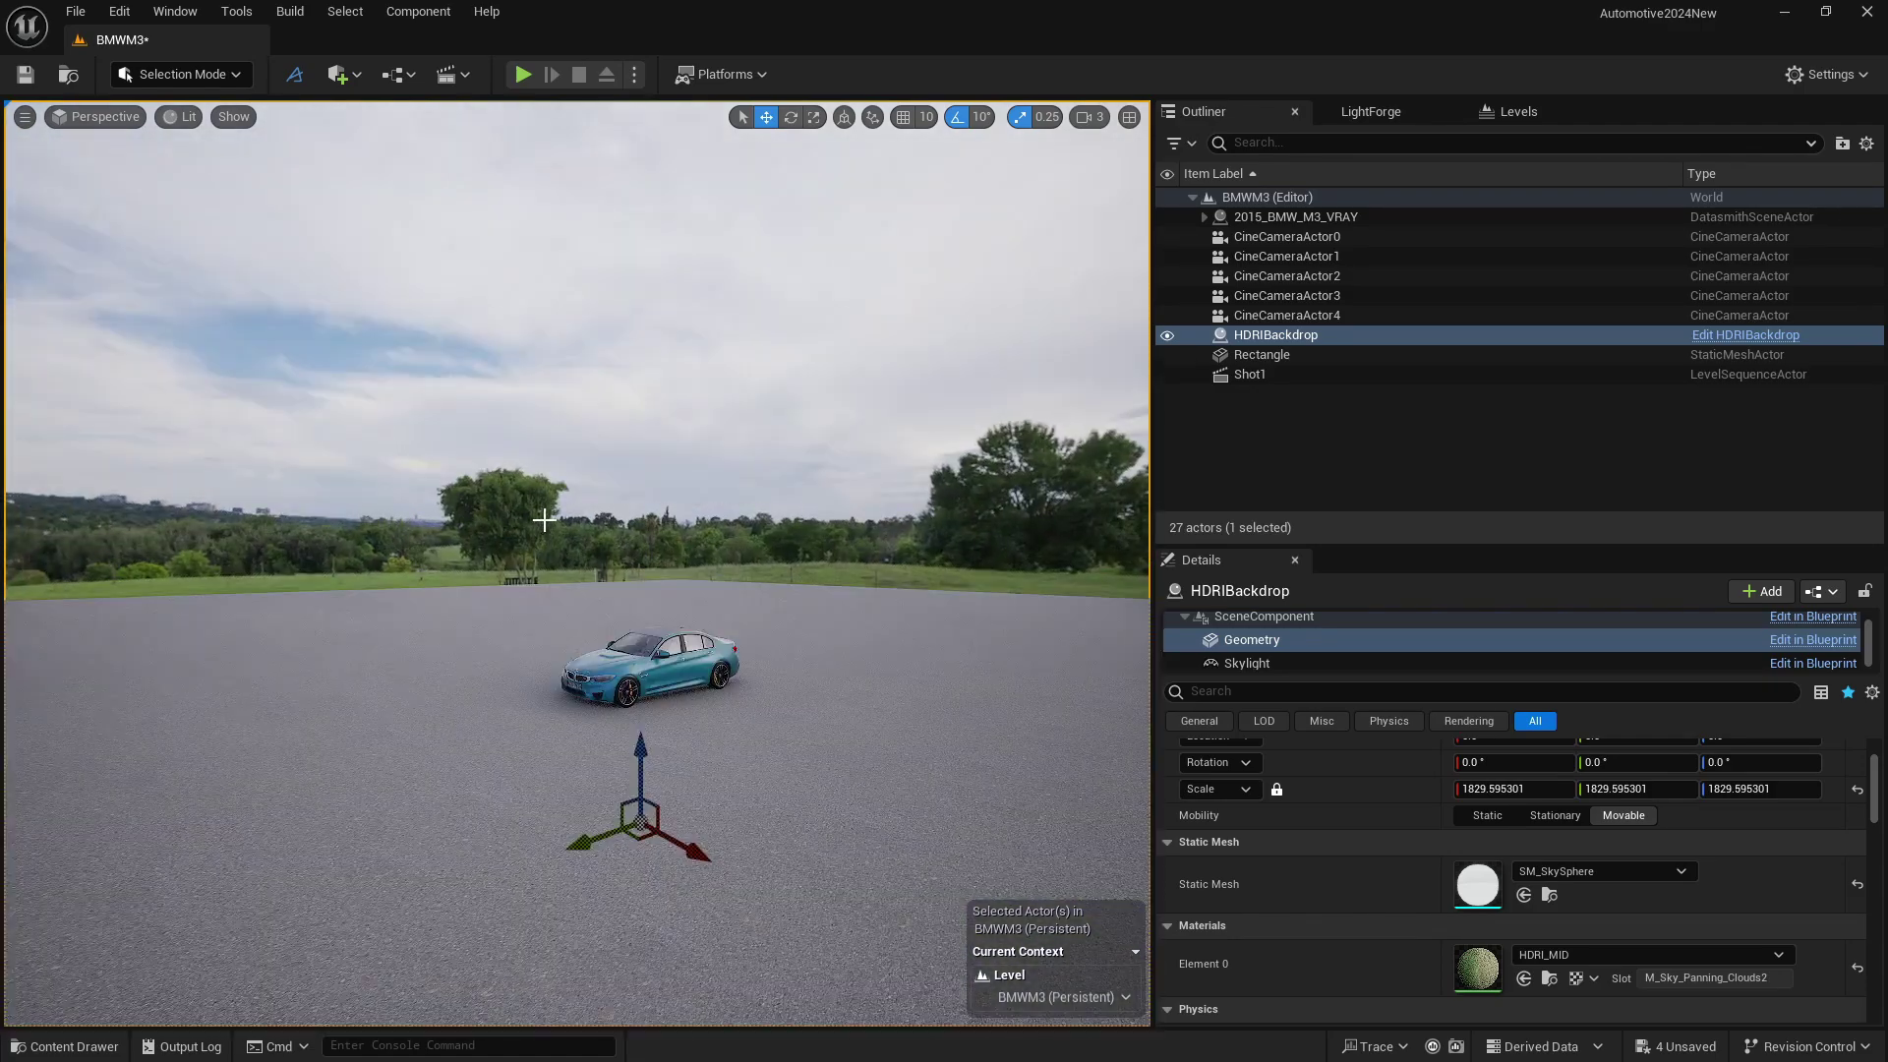
Step: Return to the CineCameraActor0 view and reset the Geometry component's static mesh to the default EnviroDome
{"action": "left_click", "coordinate": [114, 116]}
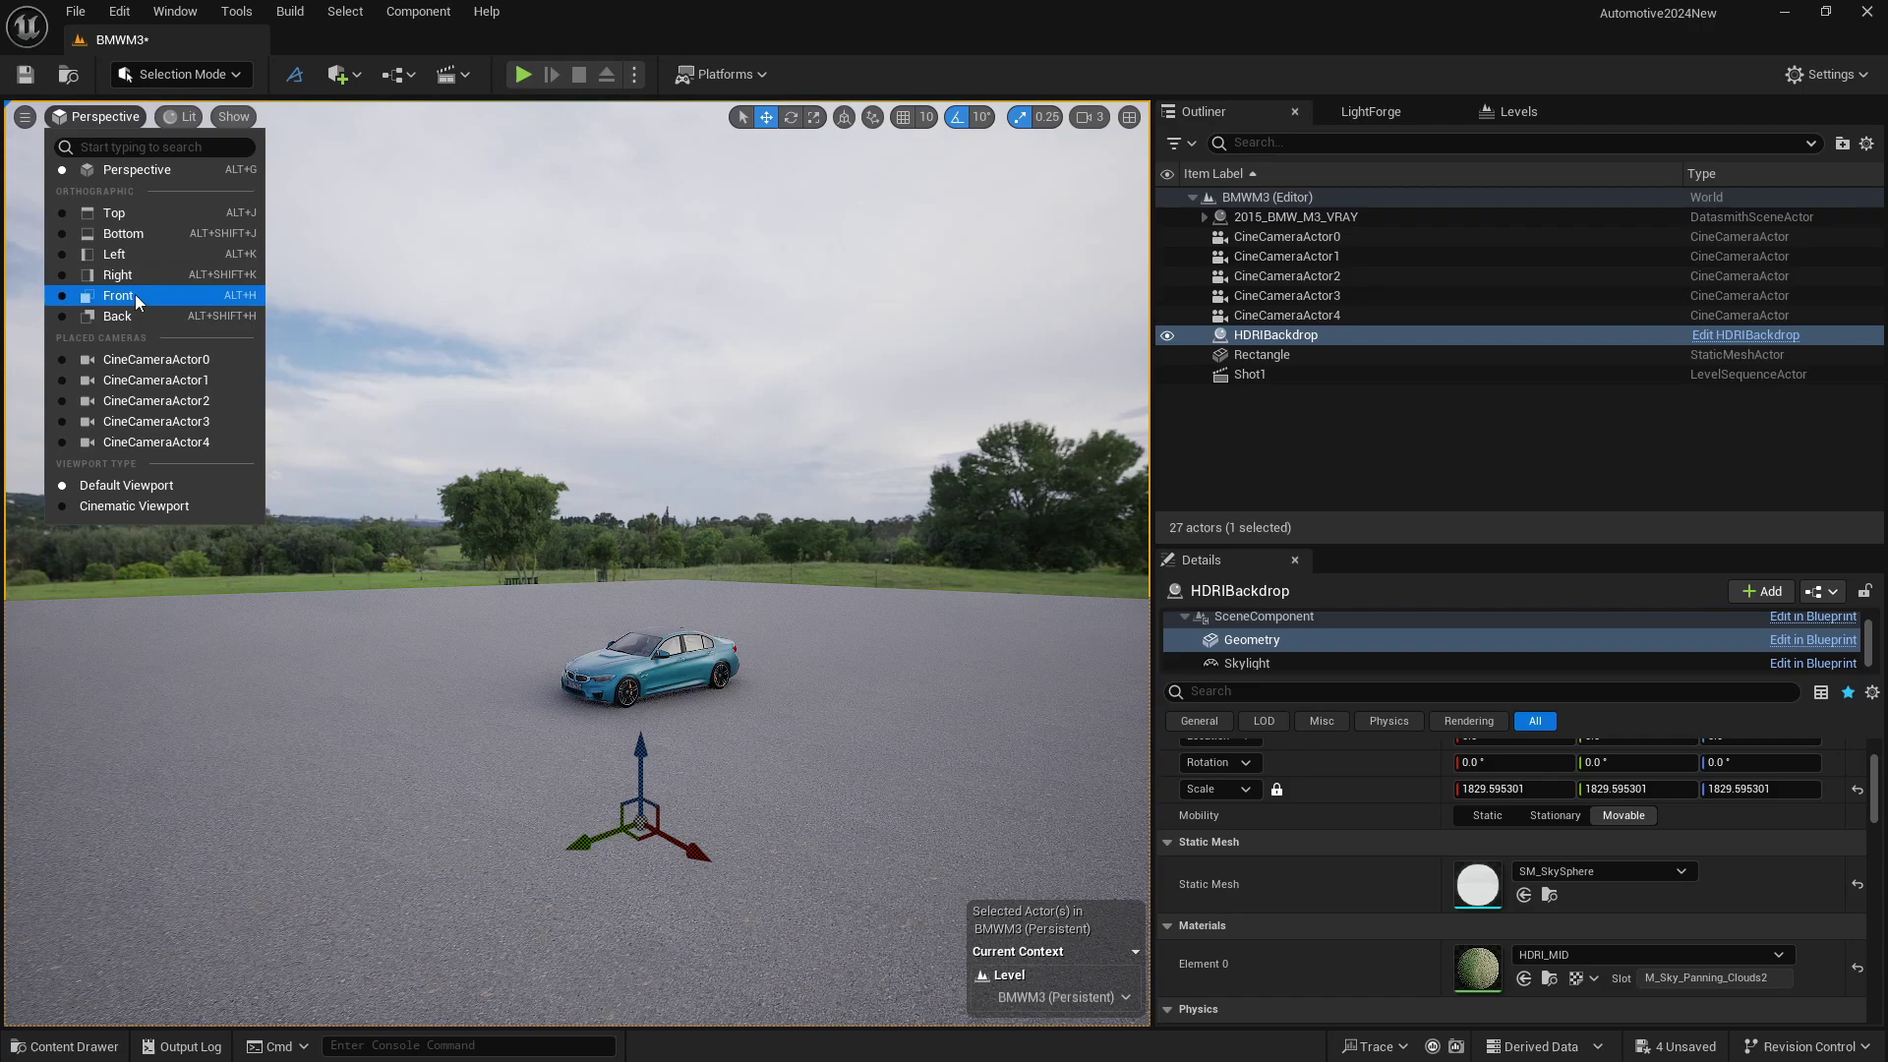
{"action": "left_click", "coordinate": [145, 360]}
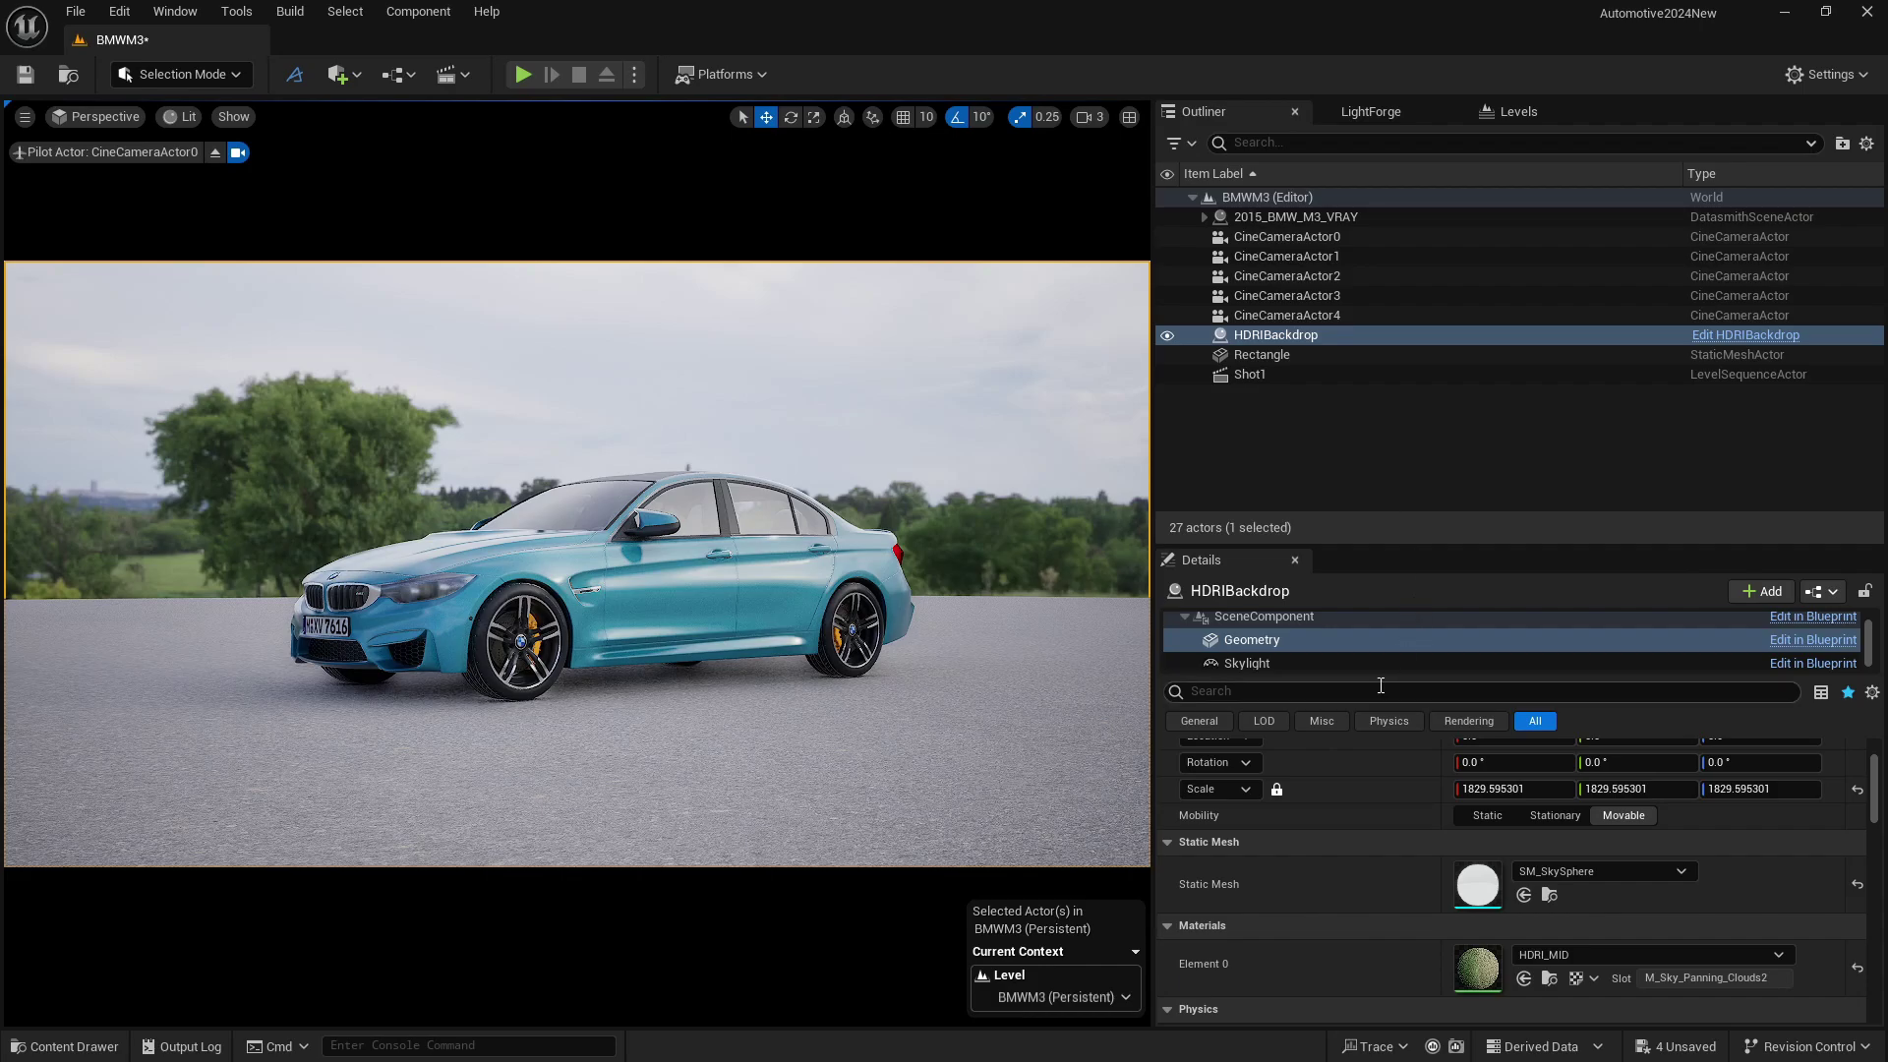
{"action": "left_click", "coordinate": [1857, 884]}
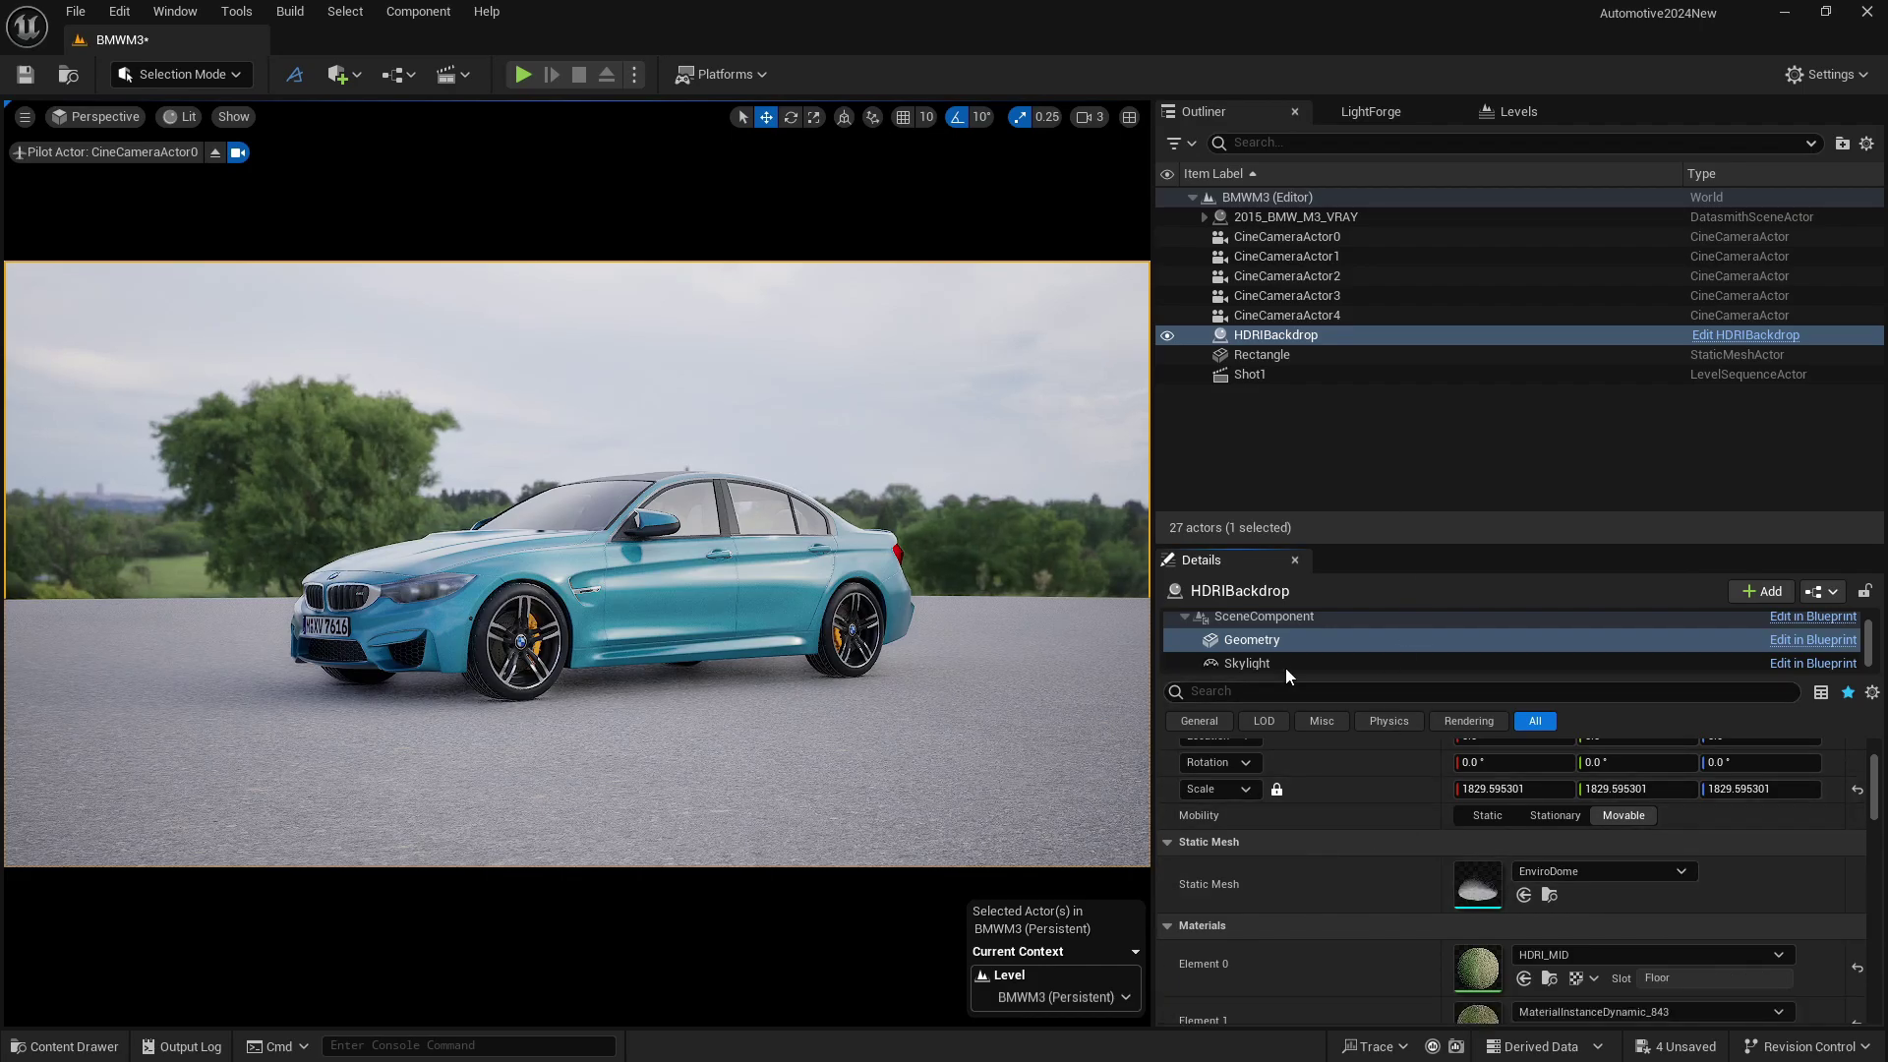
Step: Enable Use Camera Projection in the advanced settings of the HDRIBackdrop actor
{"action": "left_click", "coordinate": [1268, 338]}
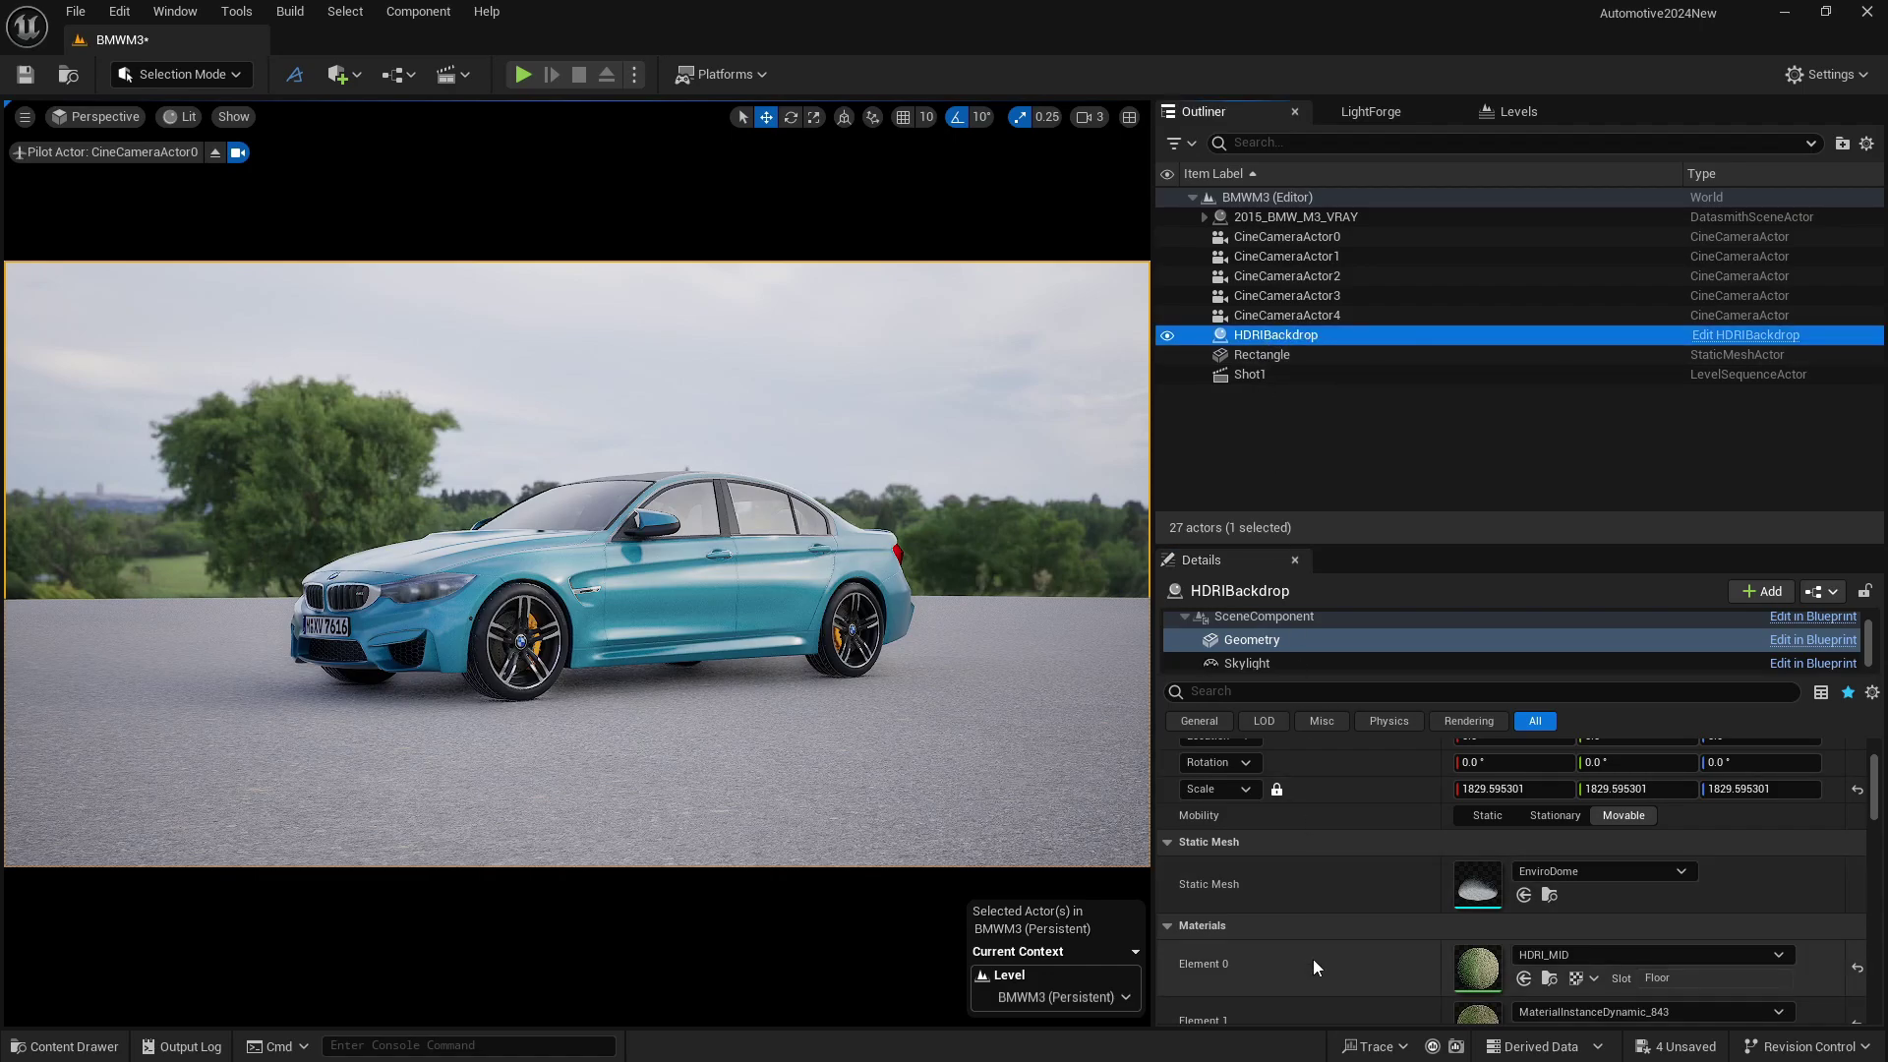
{"action": "scroll", "coordinate": [1240, 622], "scroll_direction": "up", "scroll_amount": 1}
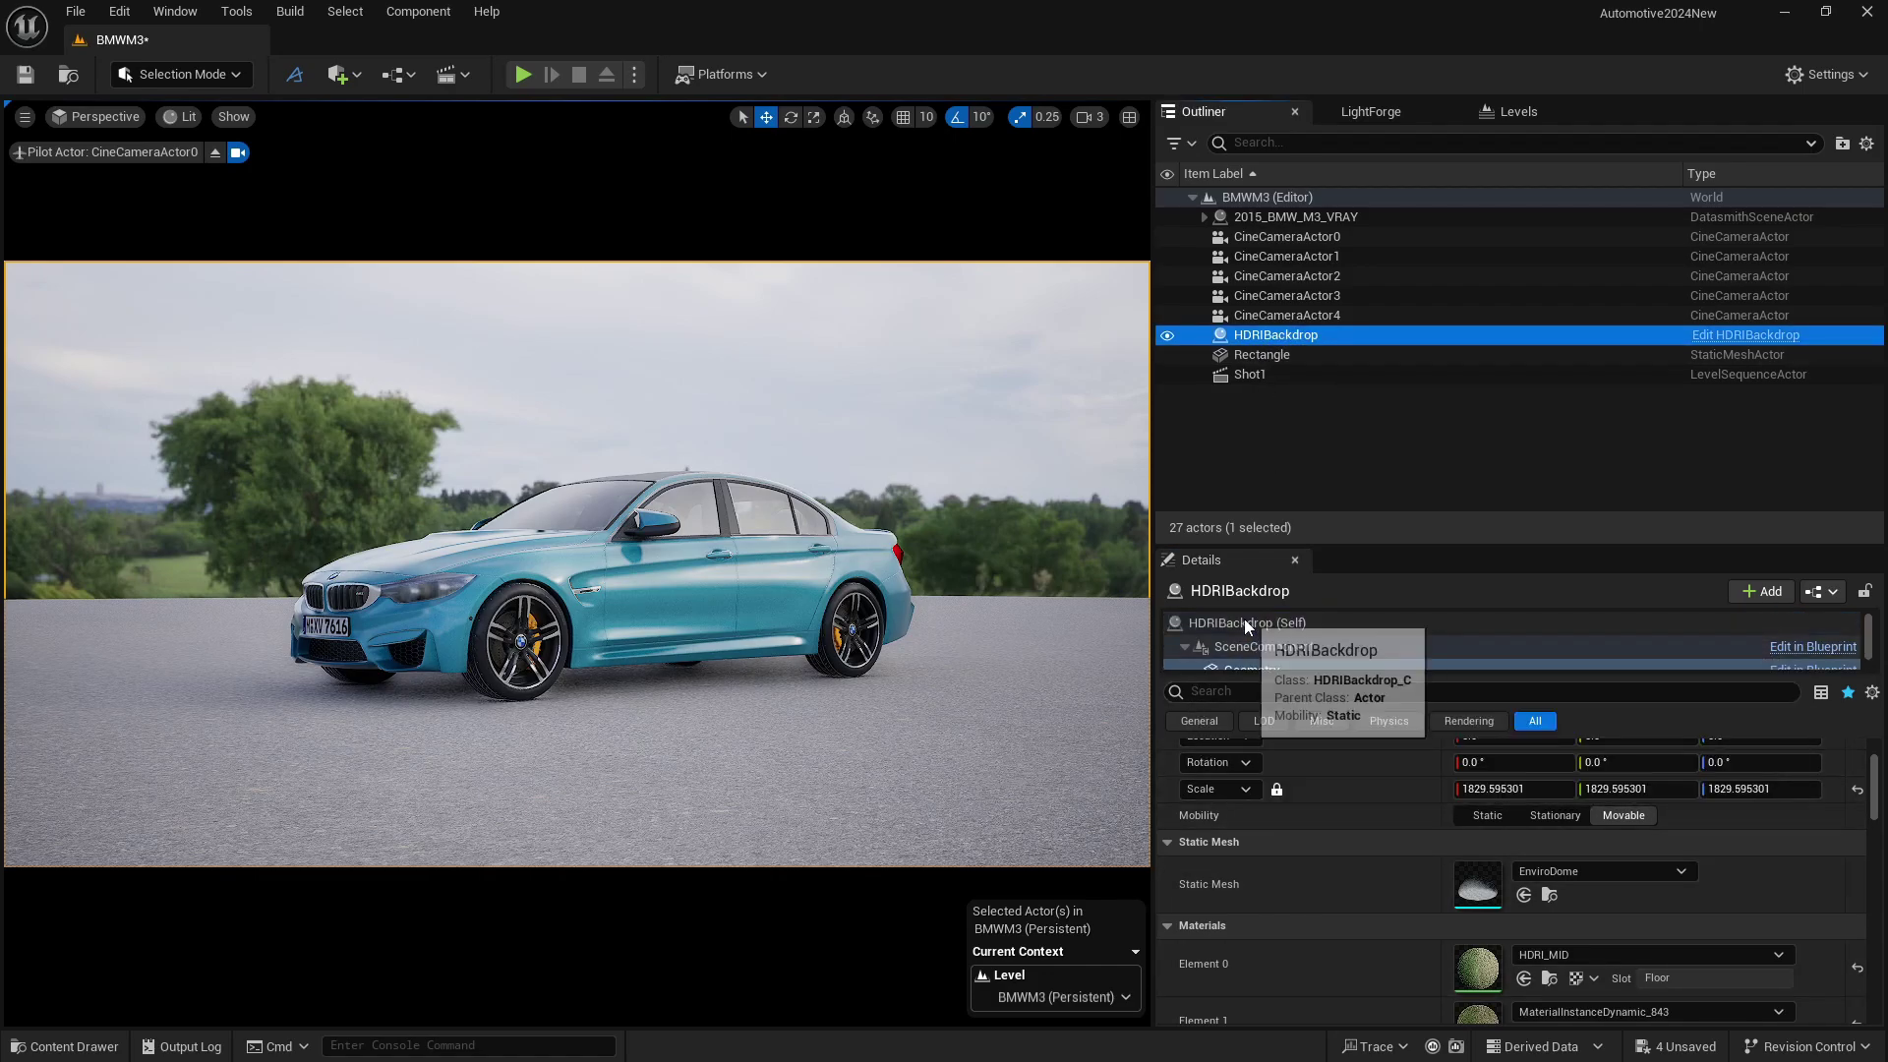
{"action": "left_click", "coordinate": [1243, 619]}
{"action": "scroll", "coordinate": [1331, 920], "scroll_direction": "down", "scroll_amount": 2}
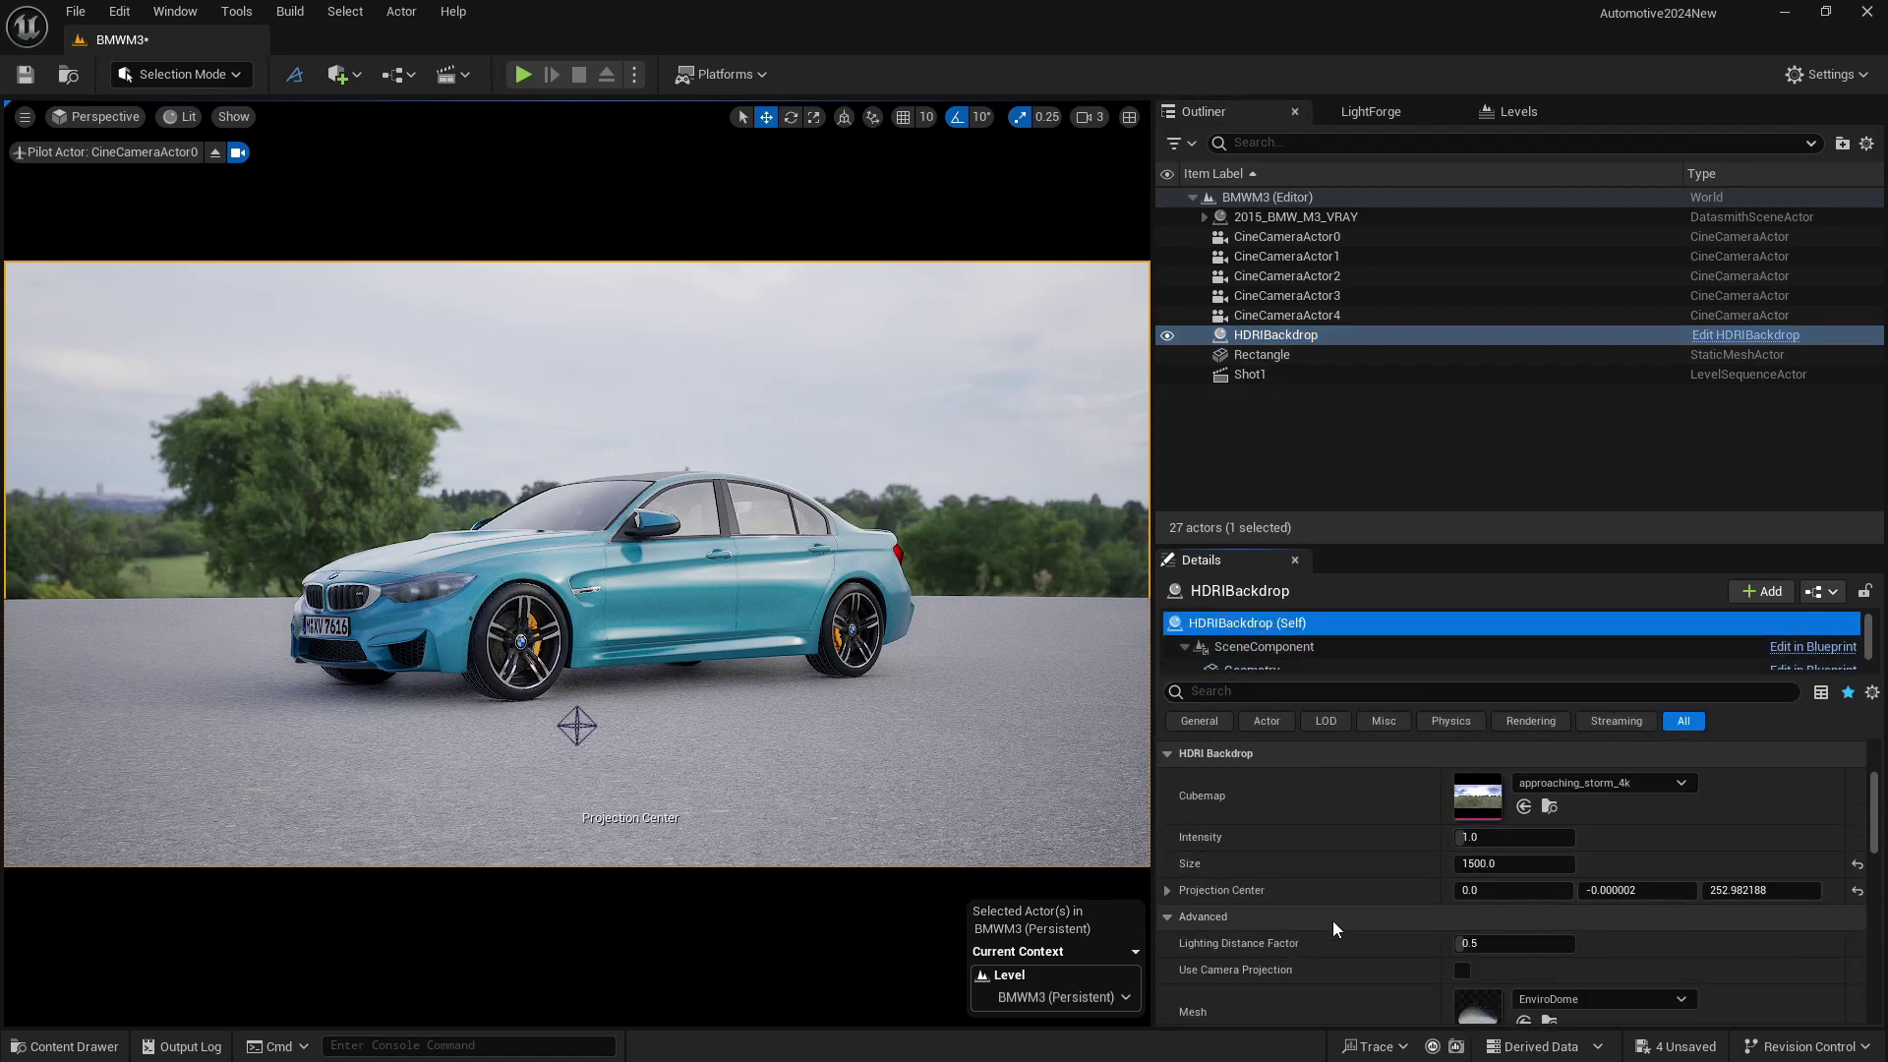
{"action": "left_click", "coordinate": [1165, 915]}
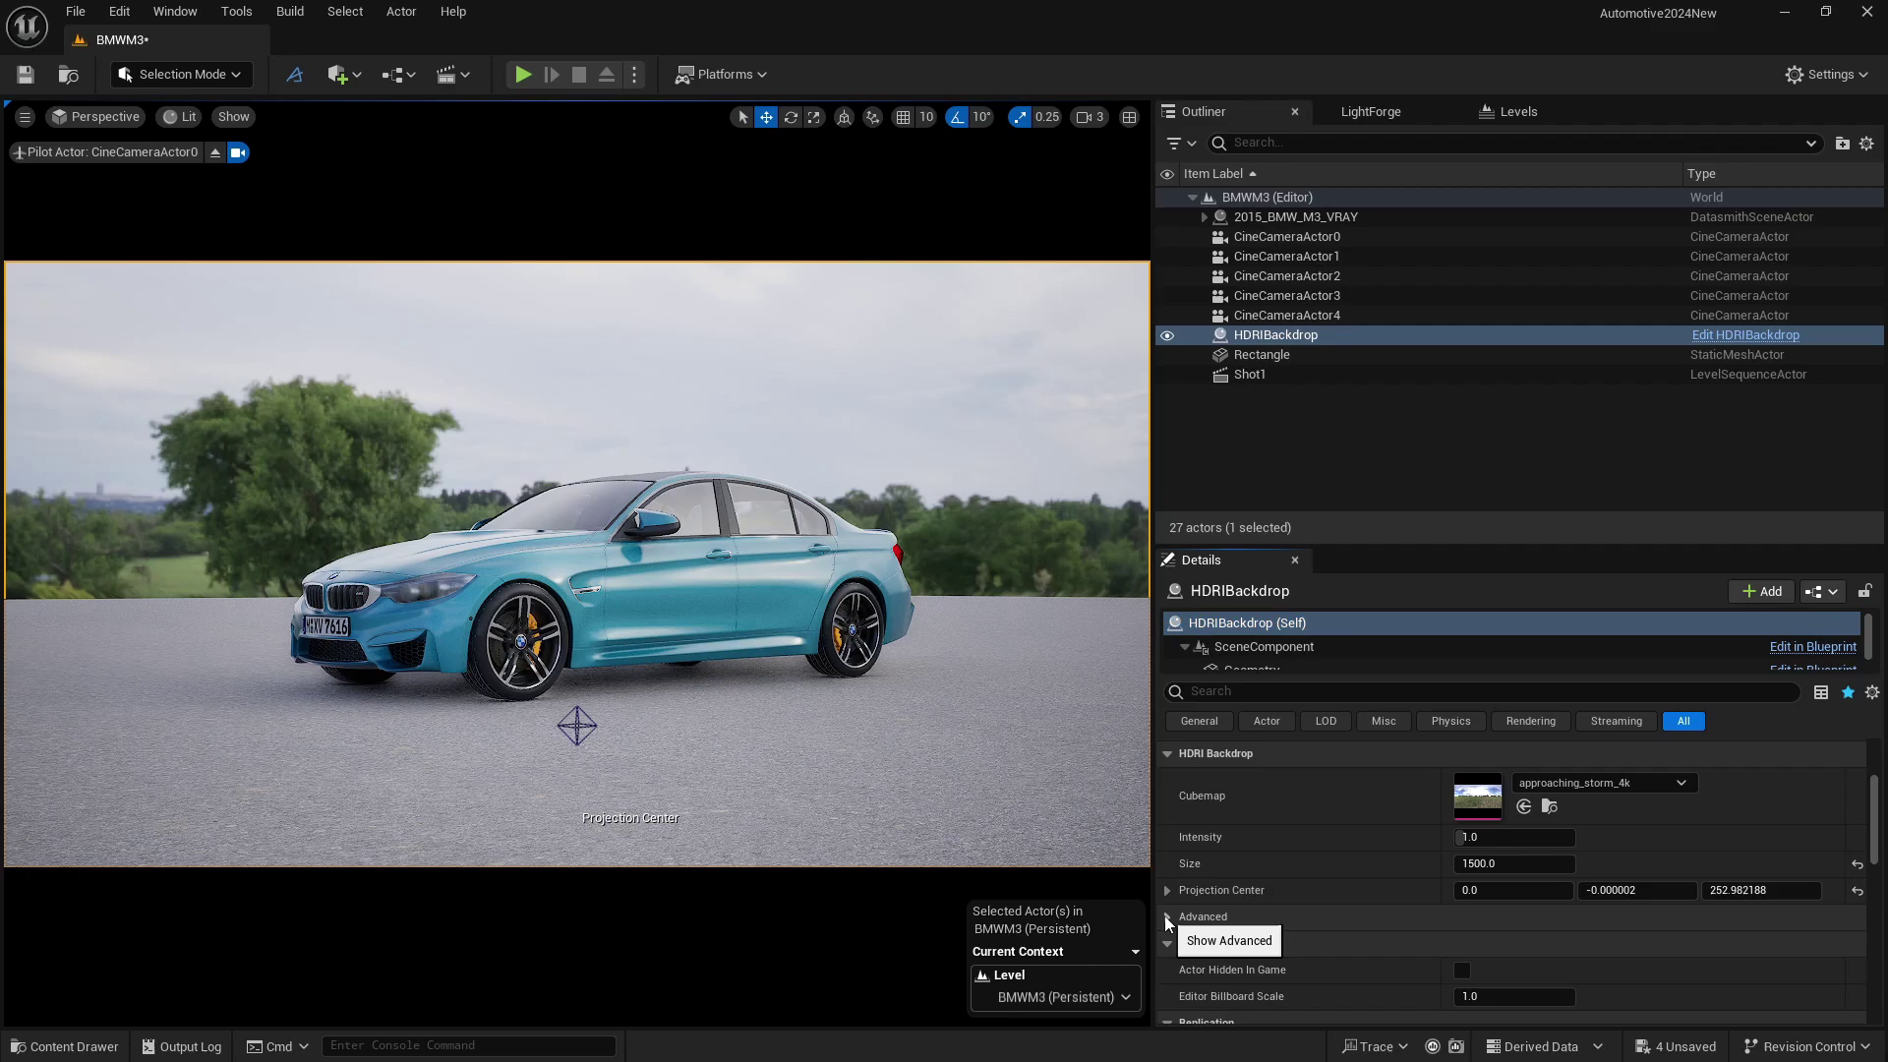
{"action": "left_click", "coordinate": [1164, 917]}
{"action": "scroll", "coordinate": [1317, 929], "scroll_direction": "down", "scroll_amount": 2}
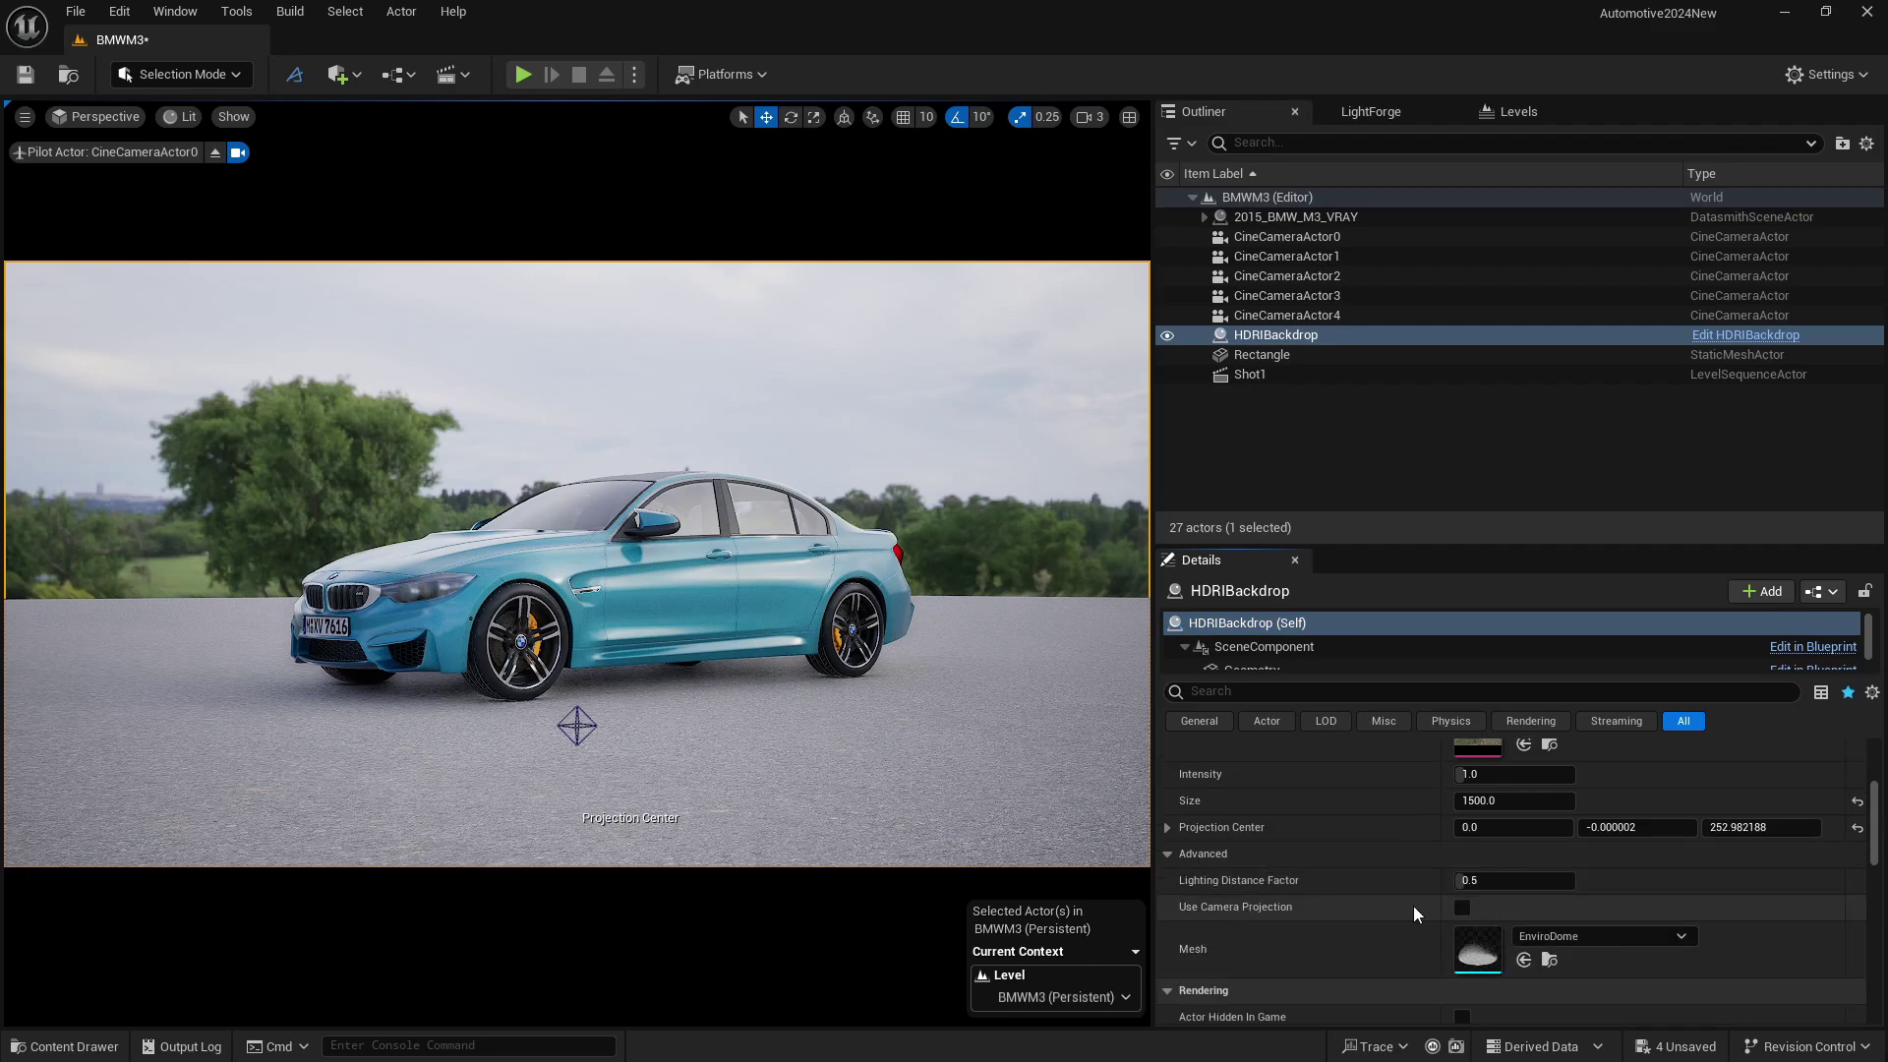
{"action": "left_click", "coordinate": [1461, 907]}
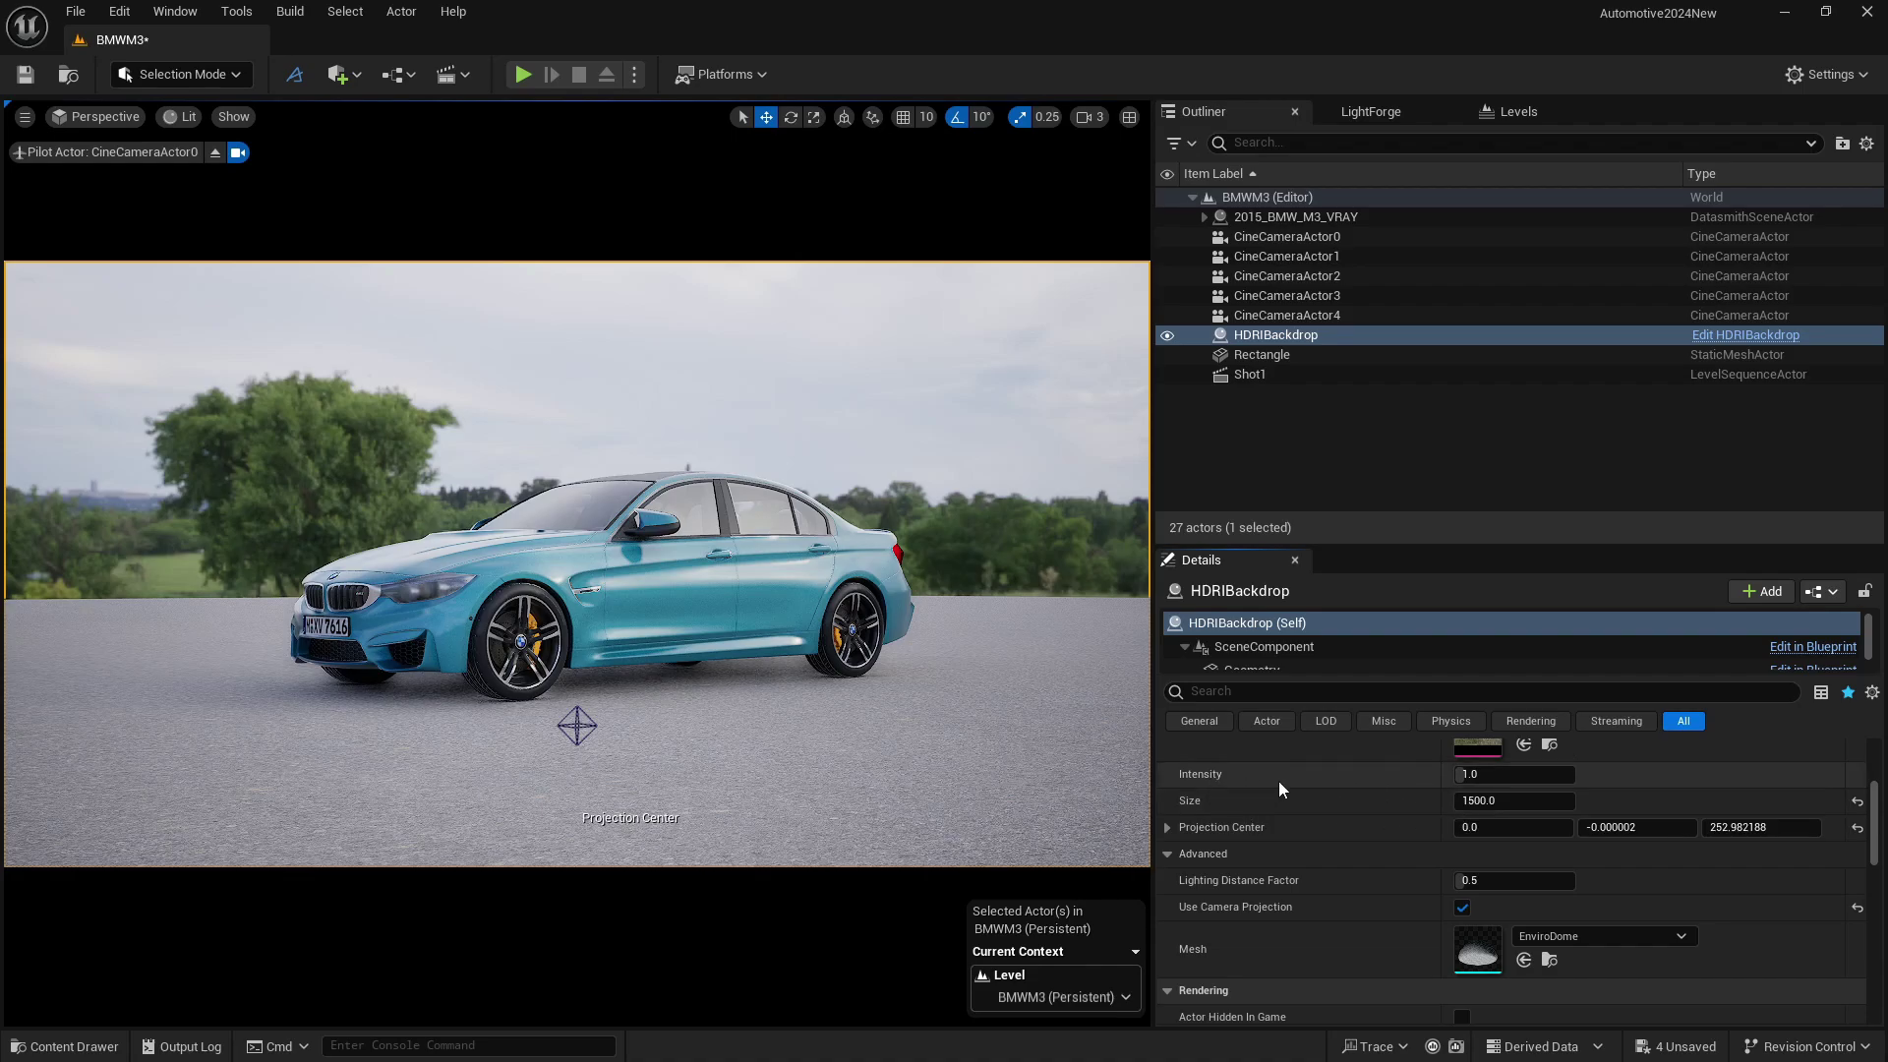
Step: Try an intensity of 500 on the HDRI backdrop, then set it back to 1
{"action": "left_click", "coordinate": [1470, 774]}
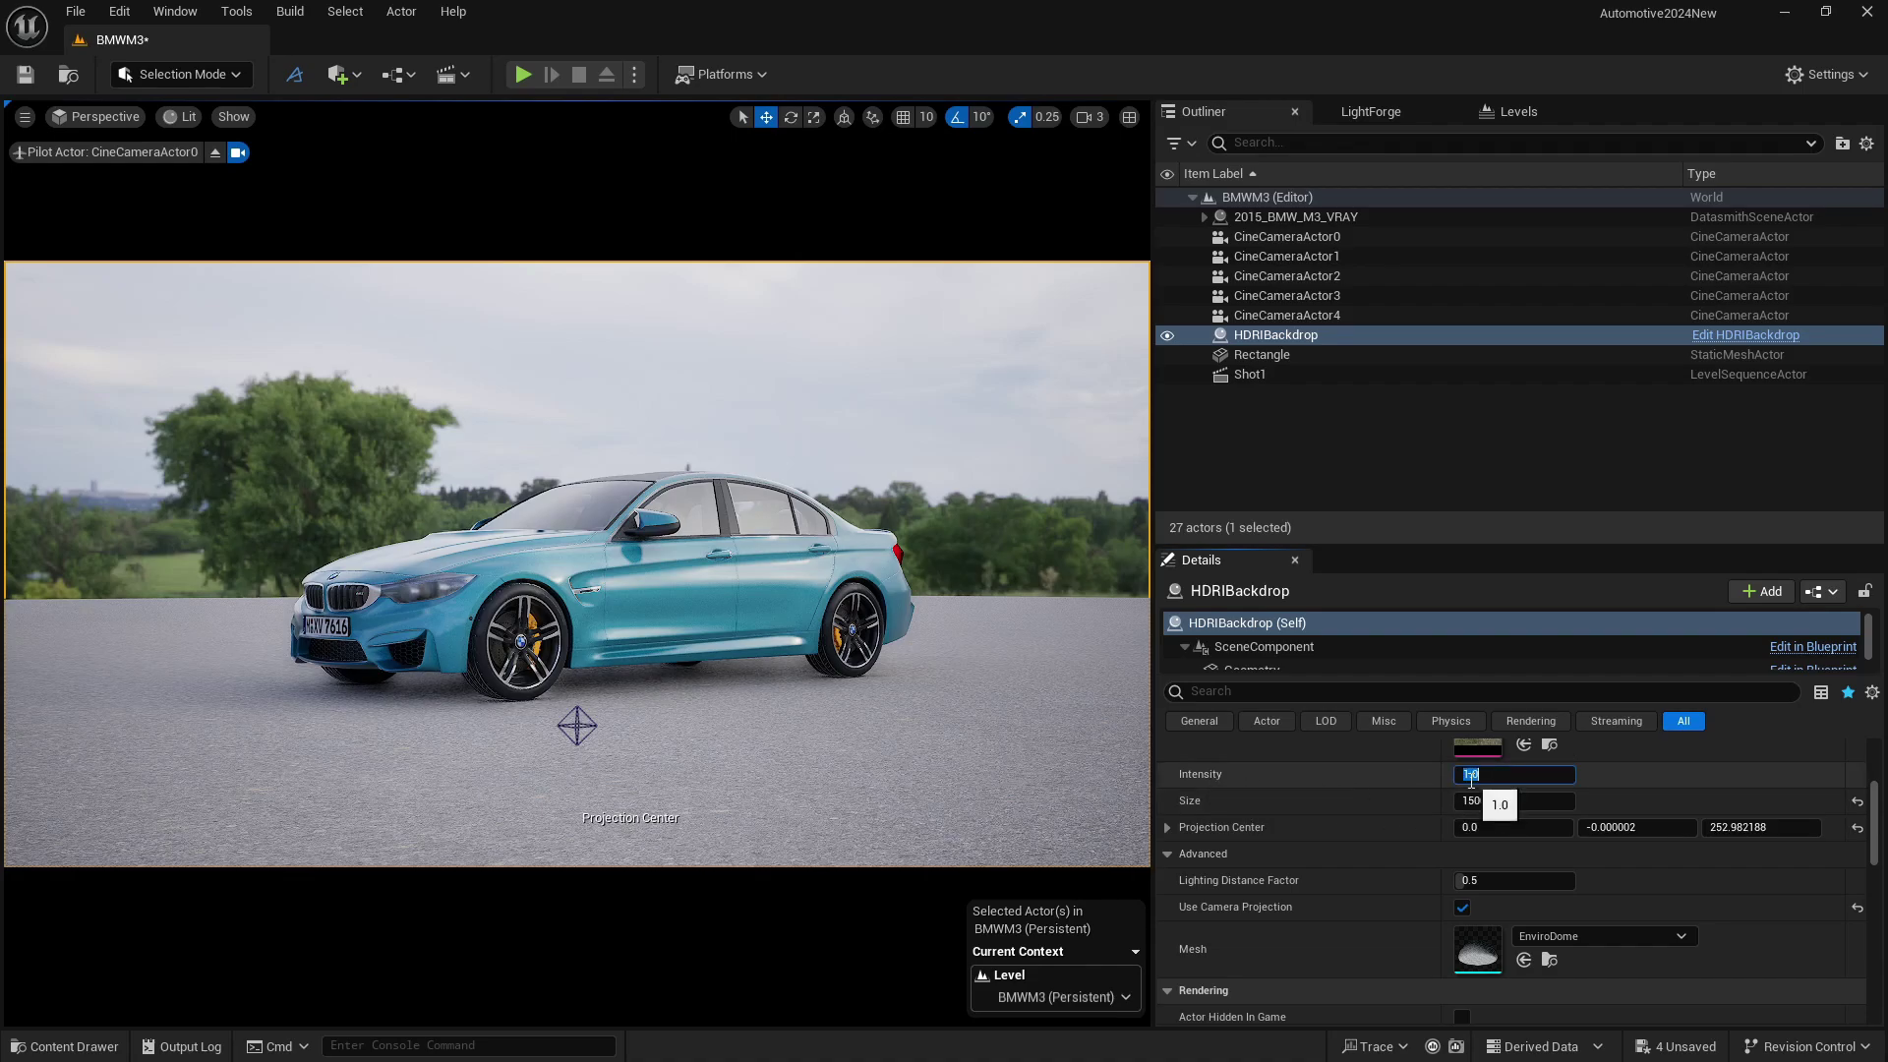
{"action": "key", "text": "Return"}
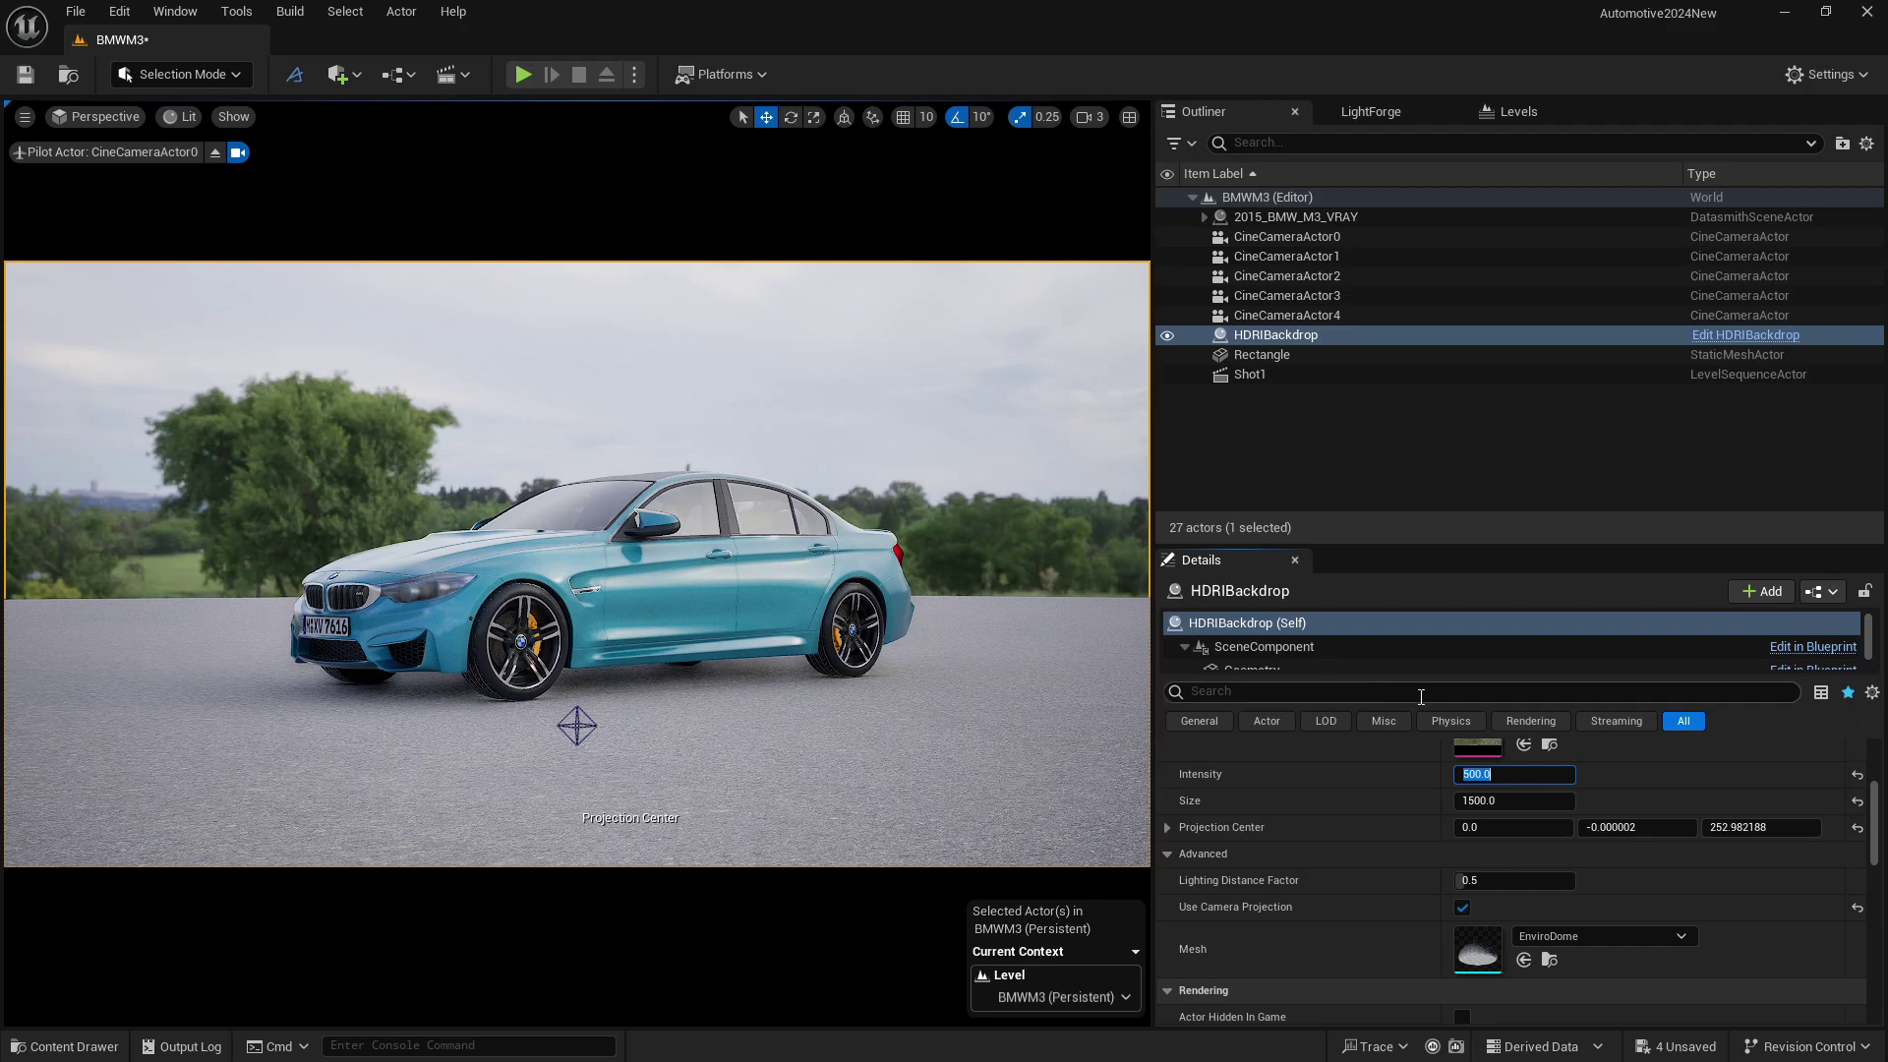
{"action": "type", "text": "1"}
{"action": "key", "text": "Return"}
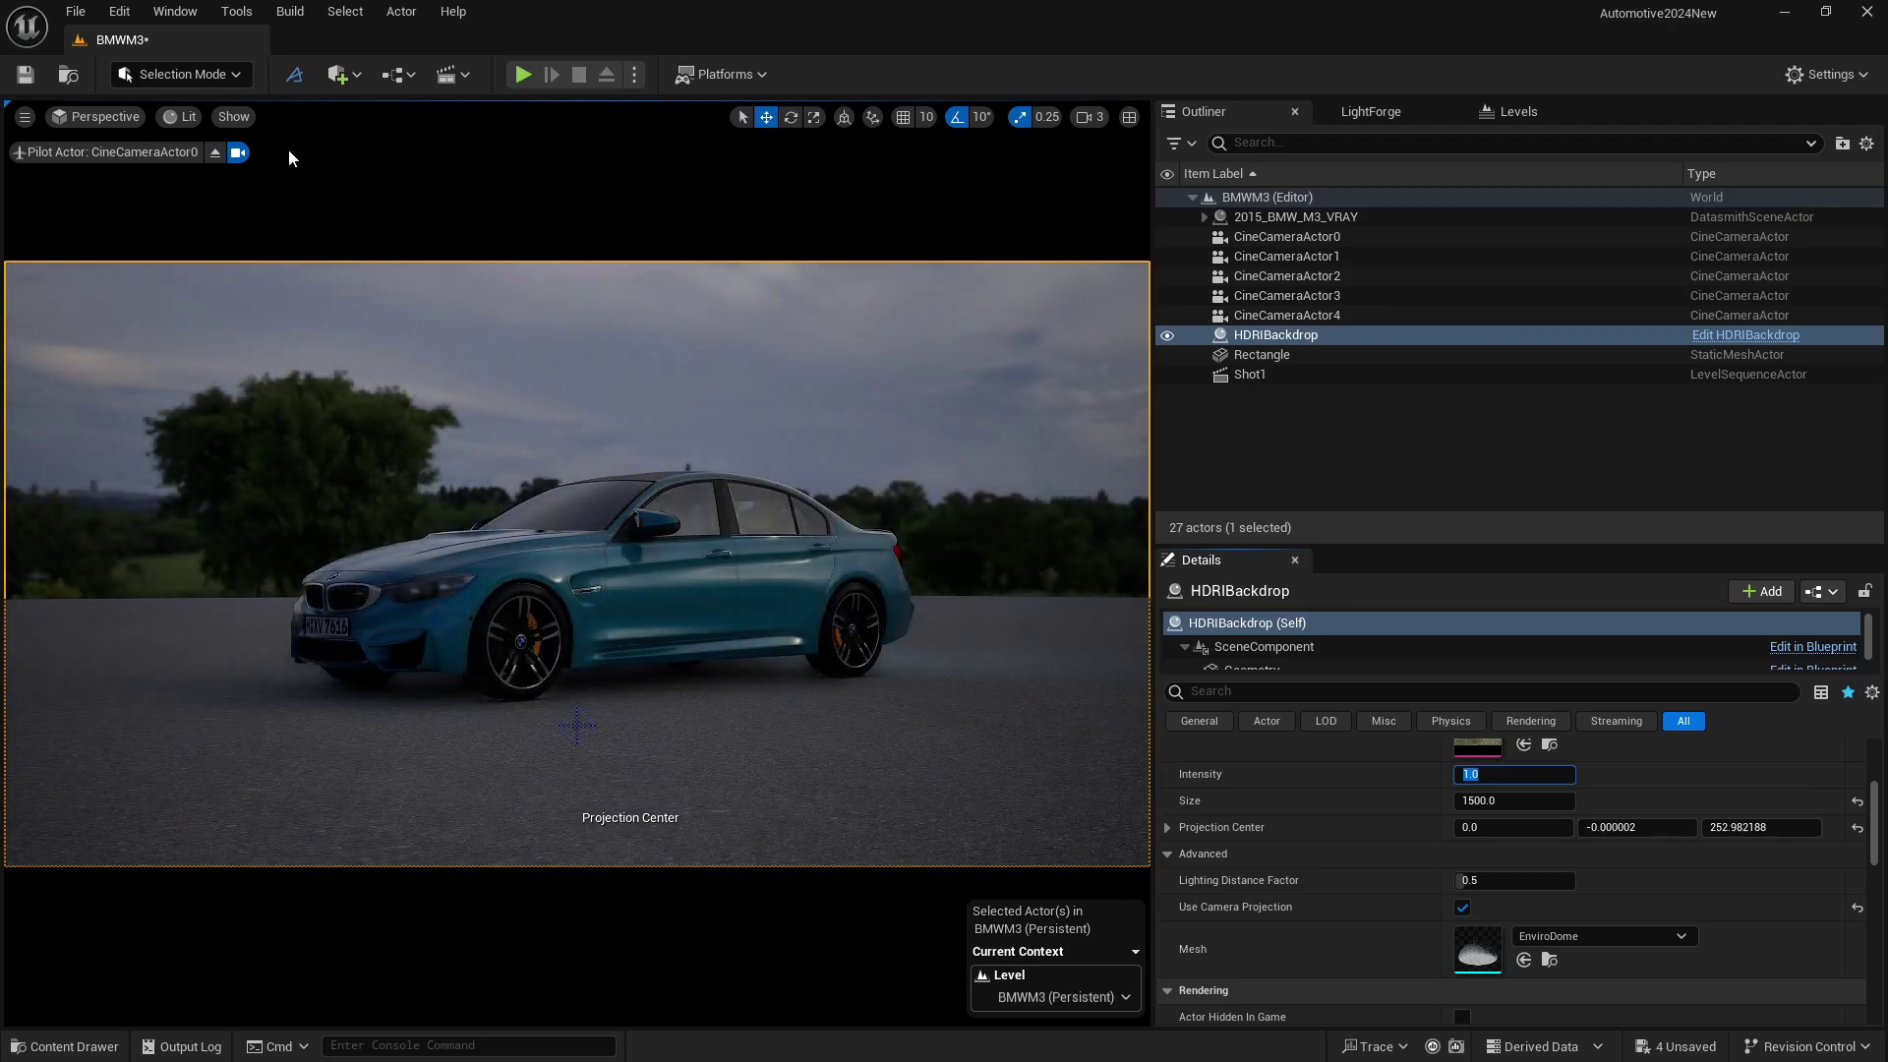
Step: Add a Post Process Volume to the level and enable its Infinite Extent (Unbound) option
{"action": "left_click", "coordinate": [344, 78]}
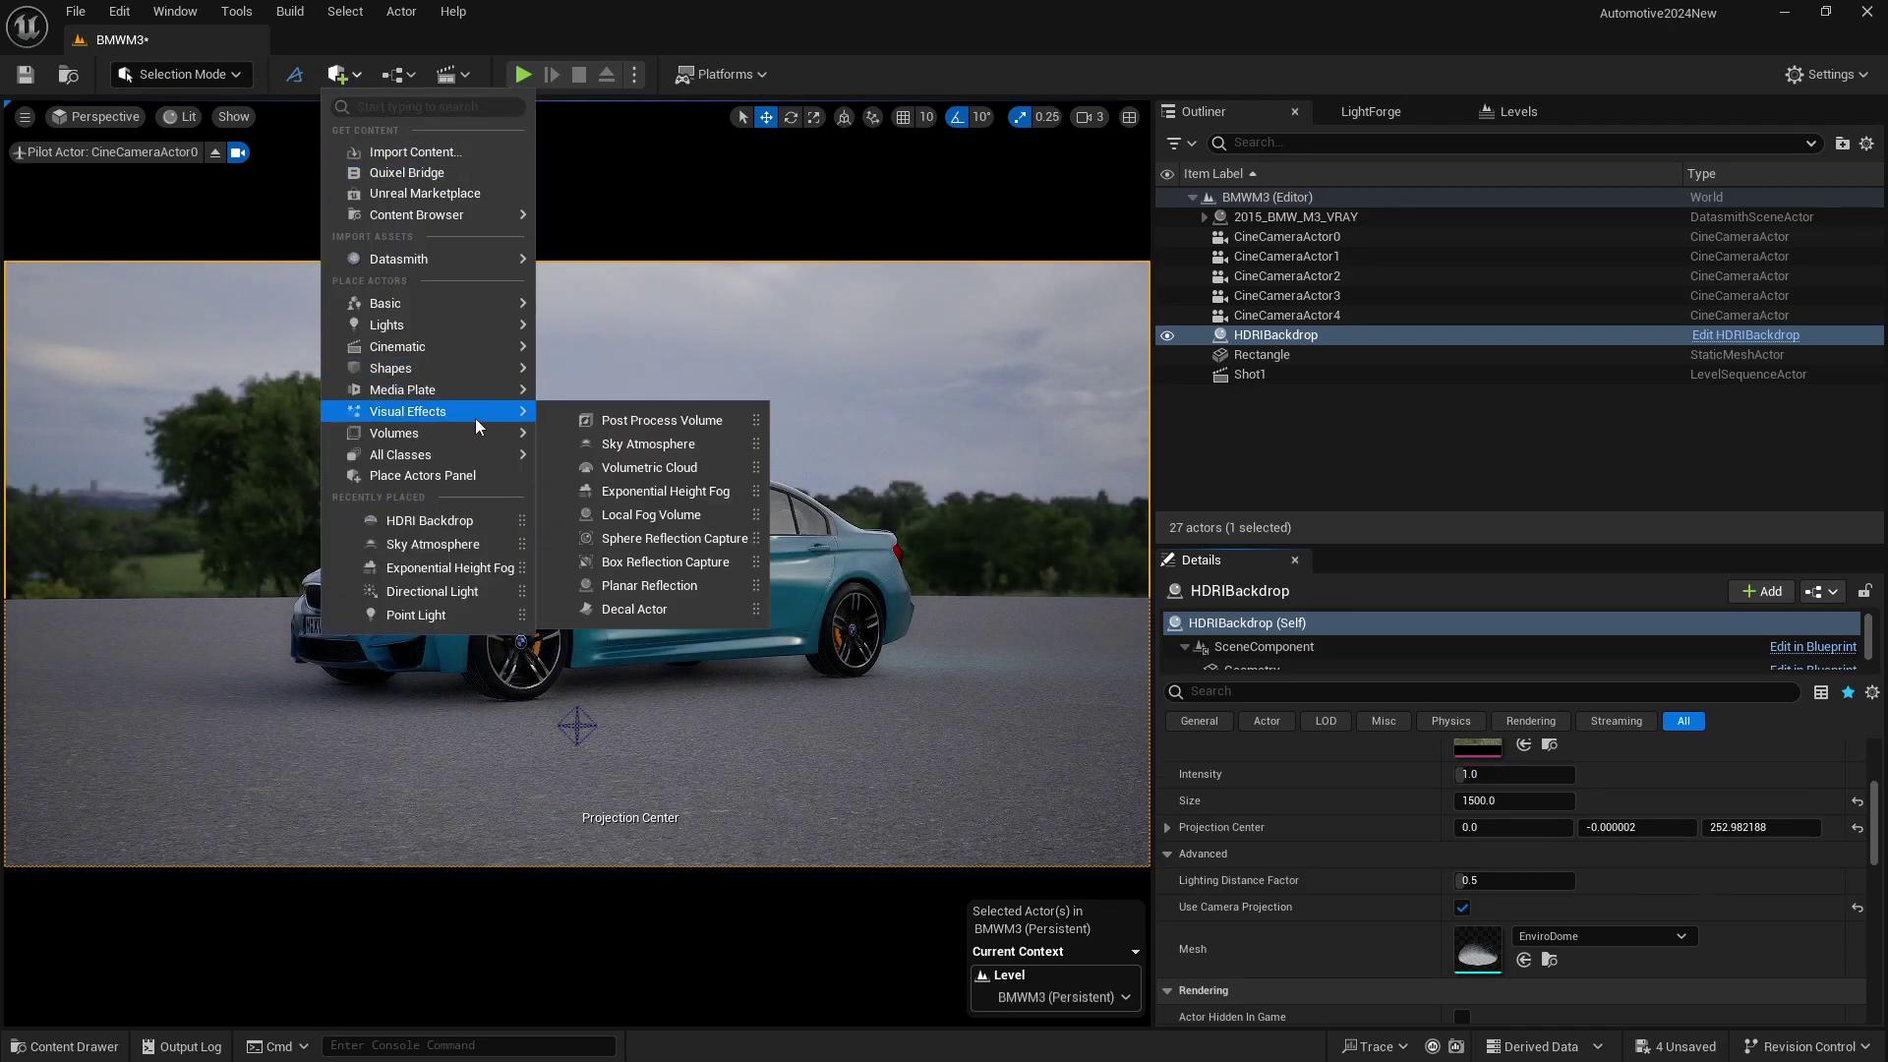
{"action": "mouse_move", "coordinate": [482, 433]}
{"action": "left_click_drag", "start_coordinate": [633, 421], "coordinate": [218, 663]}
{"action": "left_click", "coordinate": [1241, 692]}
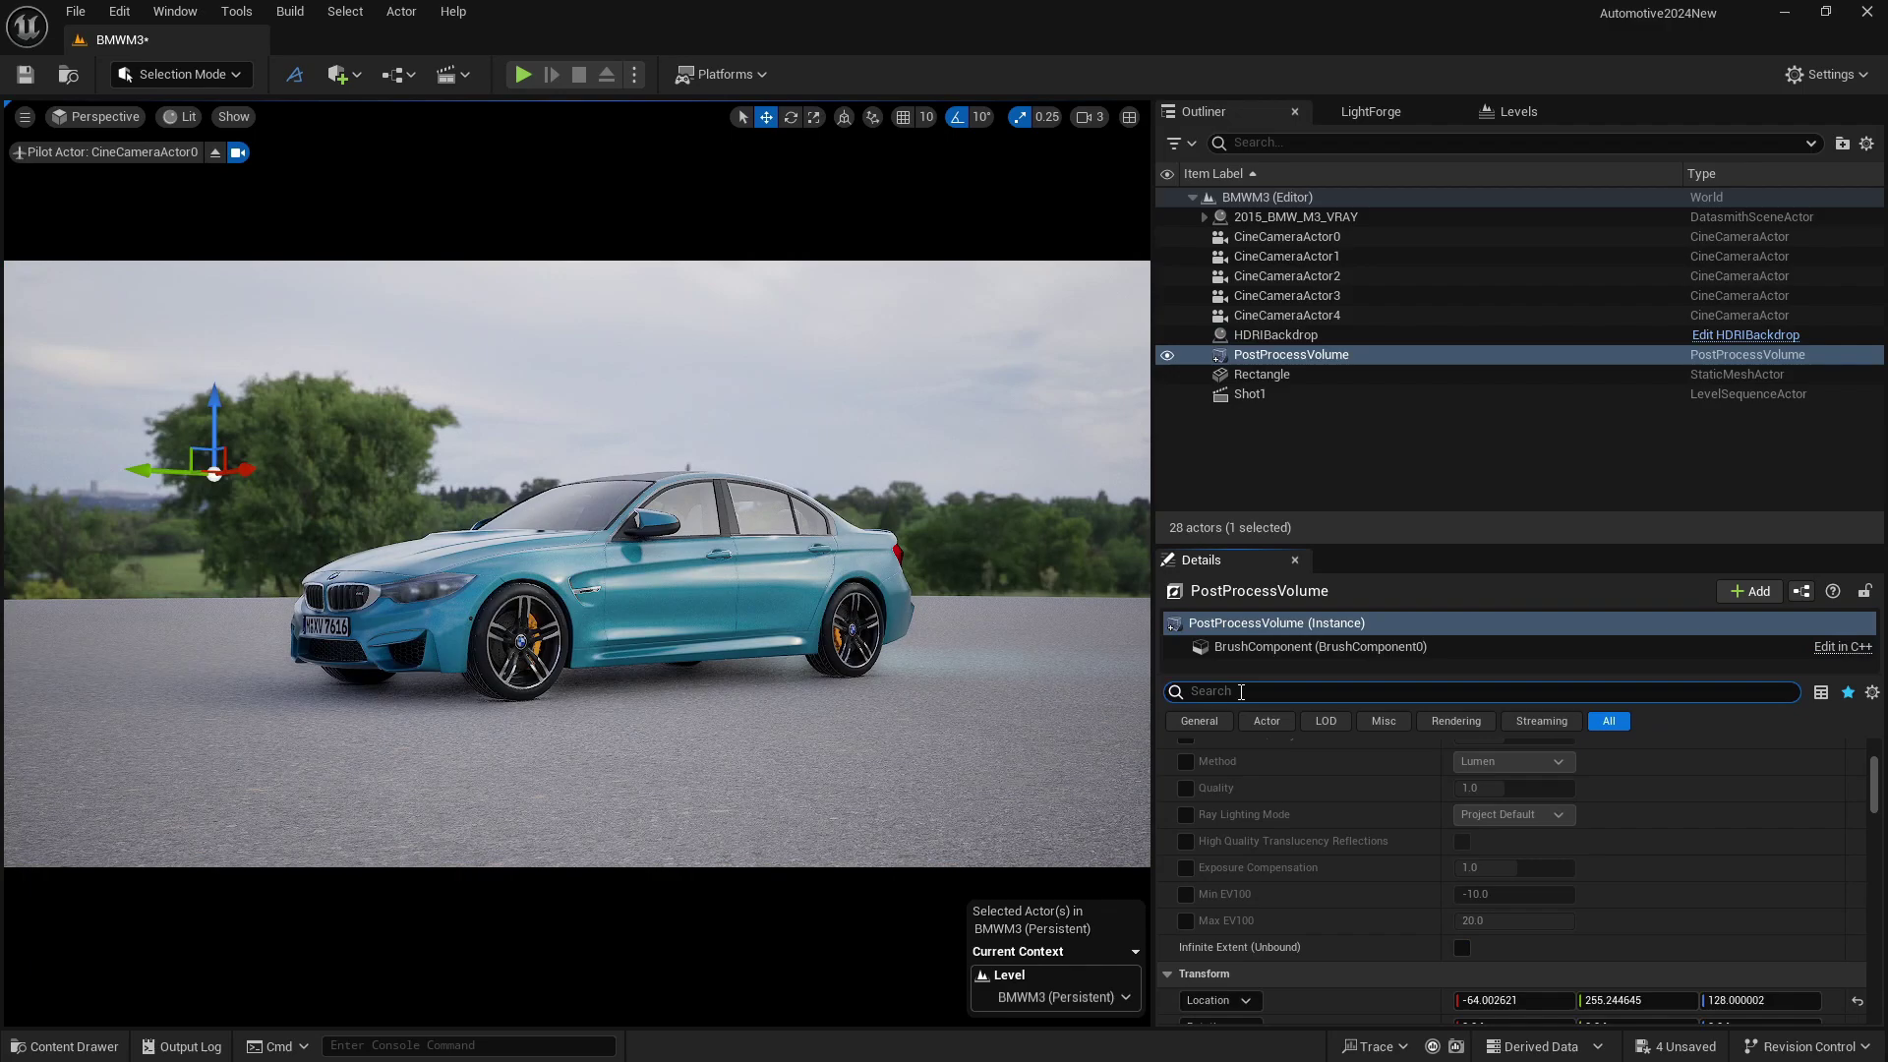
{"action": "type", "text": "infi"}
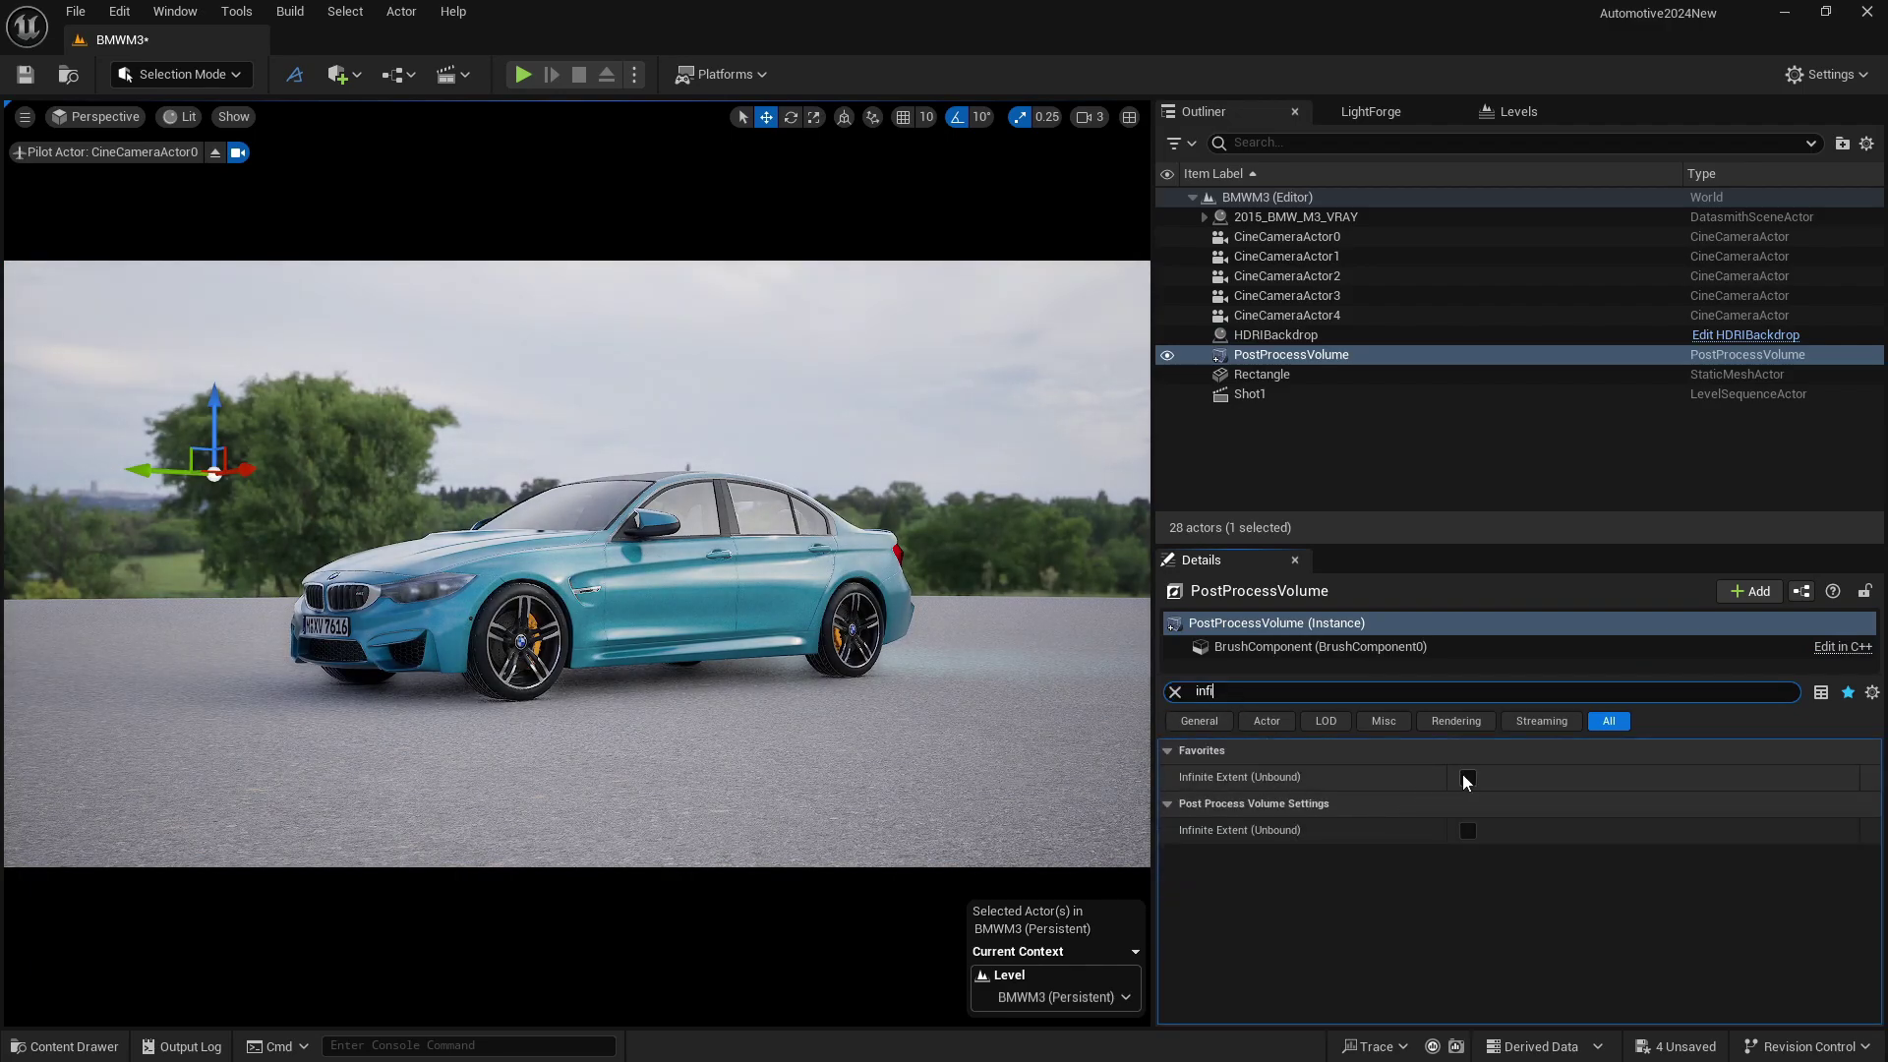
{"action": "left_click", "coordinate": [1464, 778]}
{"action": "left_click", "coordinate": [1176, 693]}
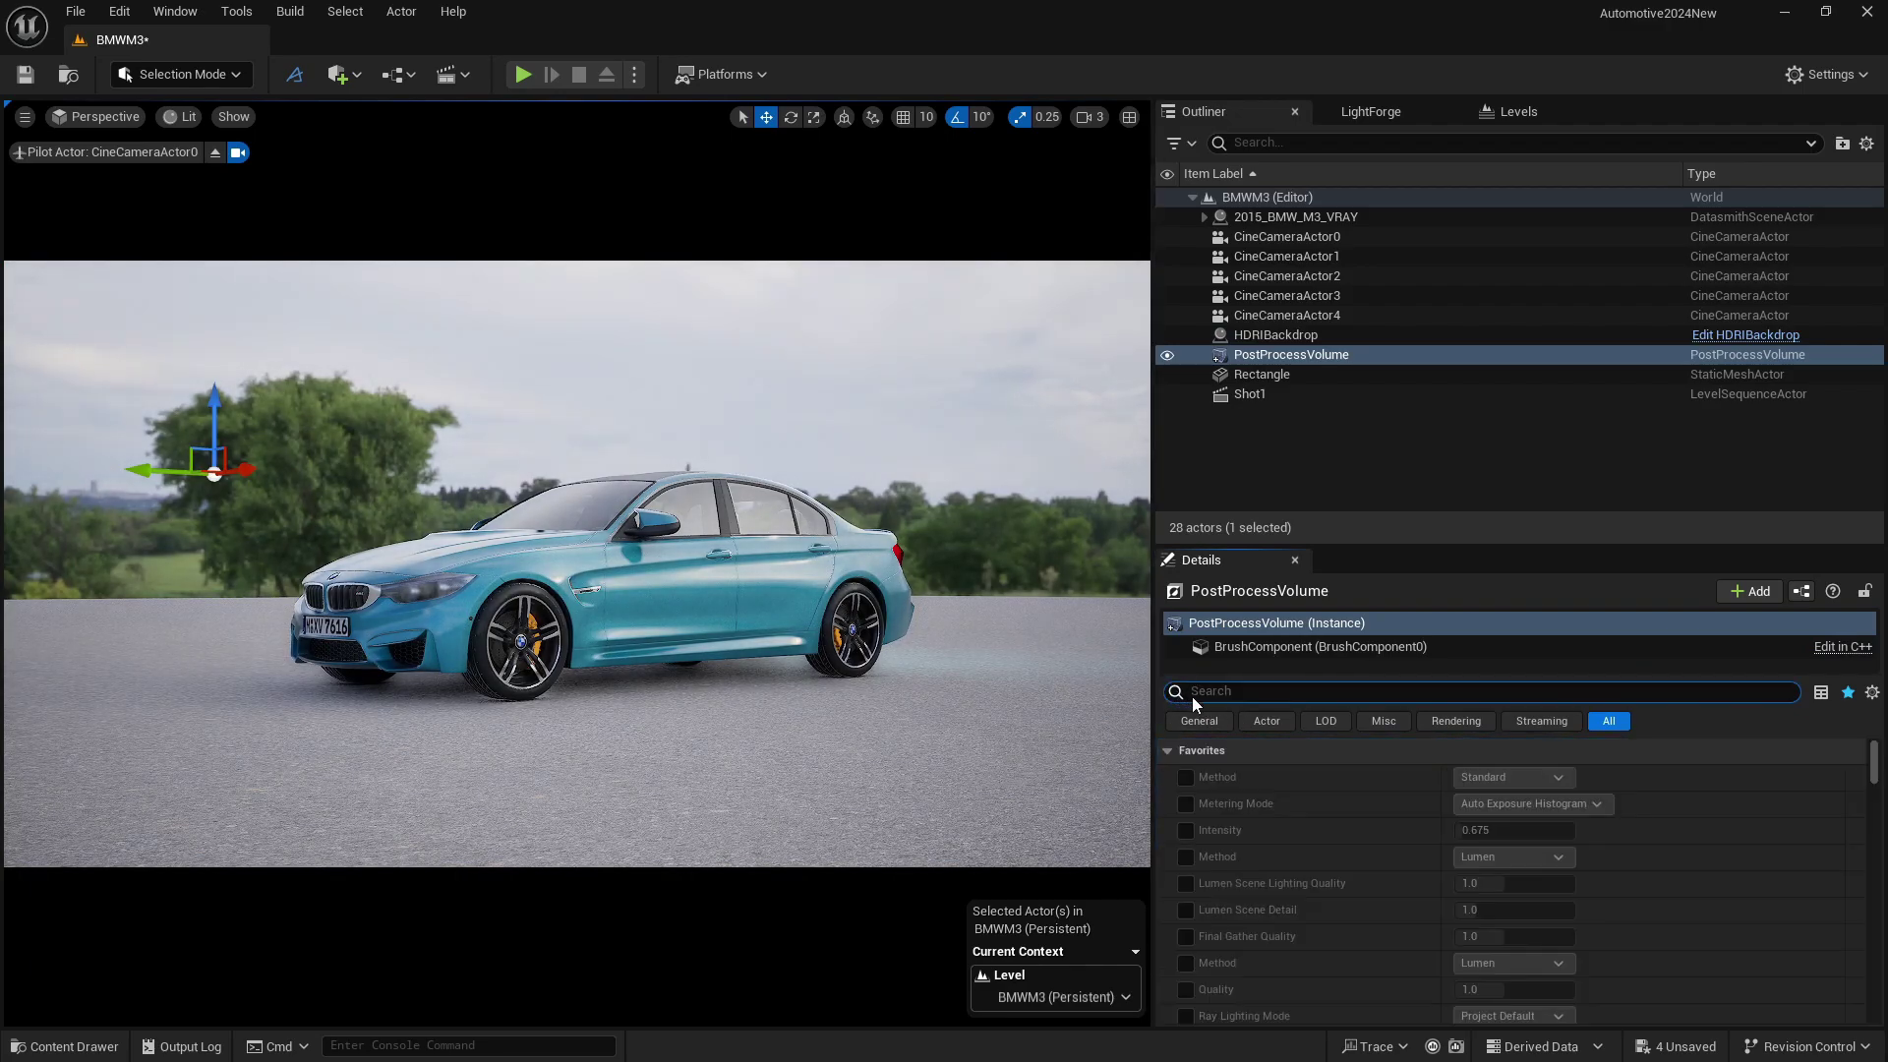
Step: Enable the Metering Mode and Exposure Compensation overrides of the Post Process Volume and set the metering mode to Manual
{"action": "scroll", "coordinate": [1236, 871], "scroll_direction": "down", "scroll_amount": 2}
{"action": "scroll", "coordinate": [1237, 878], "scroll_direction": "down", "scroll_amount": 10}
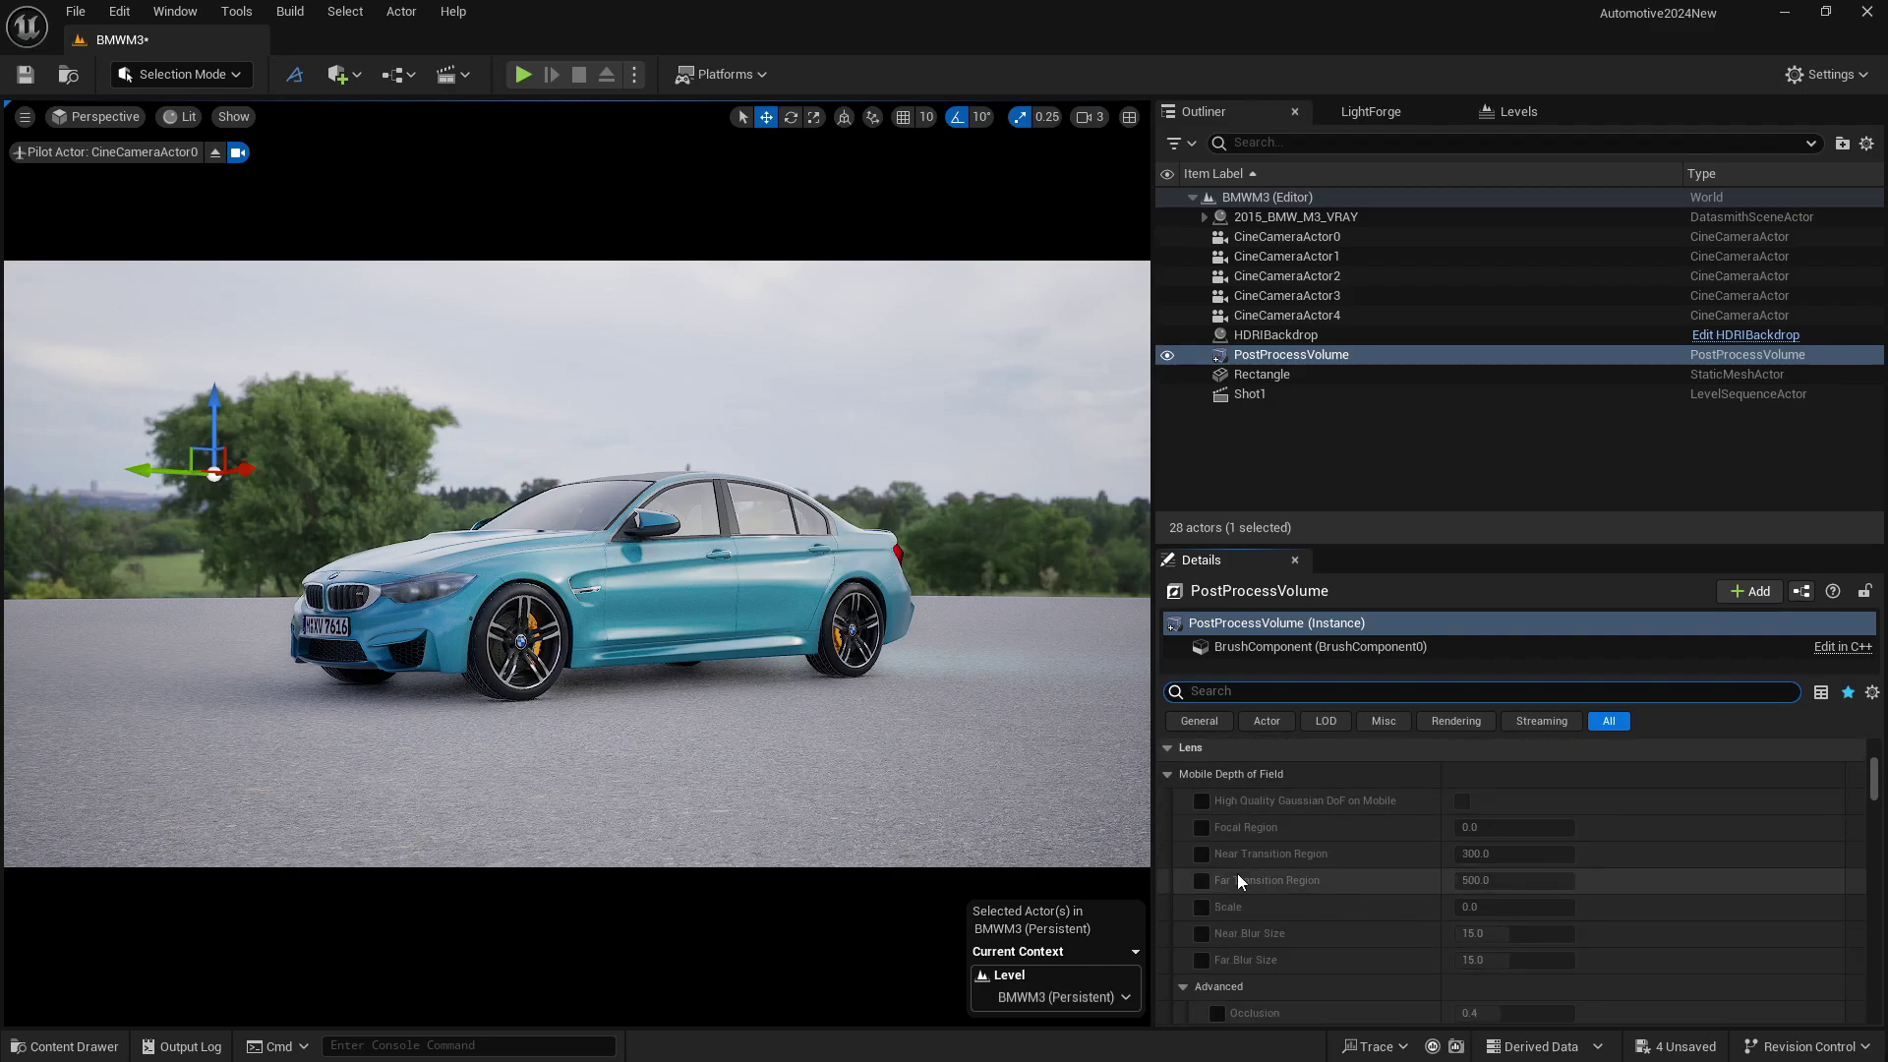
{"action": "scroll", "coordinate": [1237, 873], "scroll_direction": "down", "scroll_amount": 3}
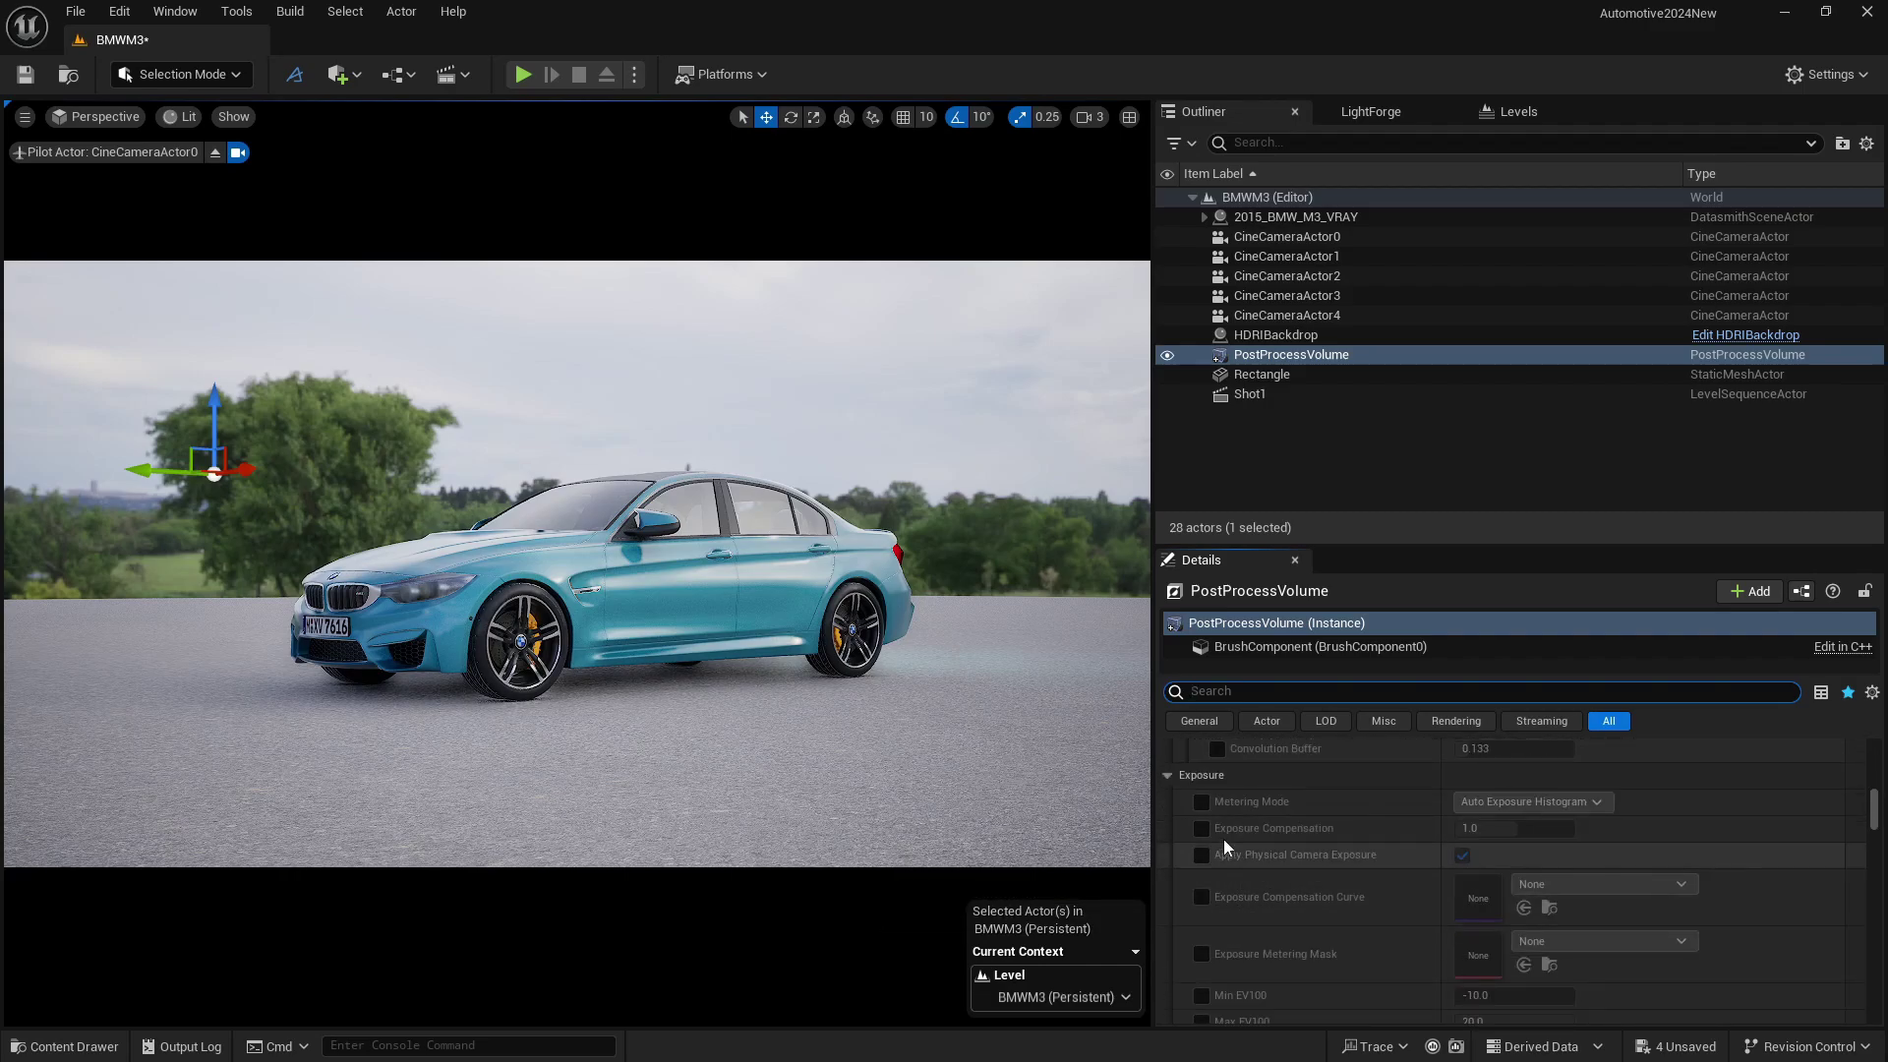
{"action": "left_click", "coordinate": [1201, 801]}
{"action": "left_click", "coordinate": [1200, 828]}
{"action": "left_click", "coordinate": [1530, 801]}
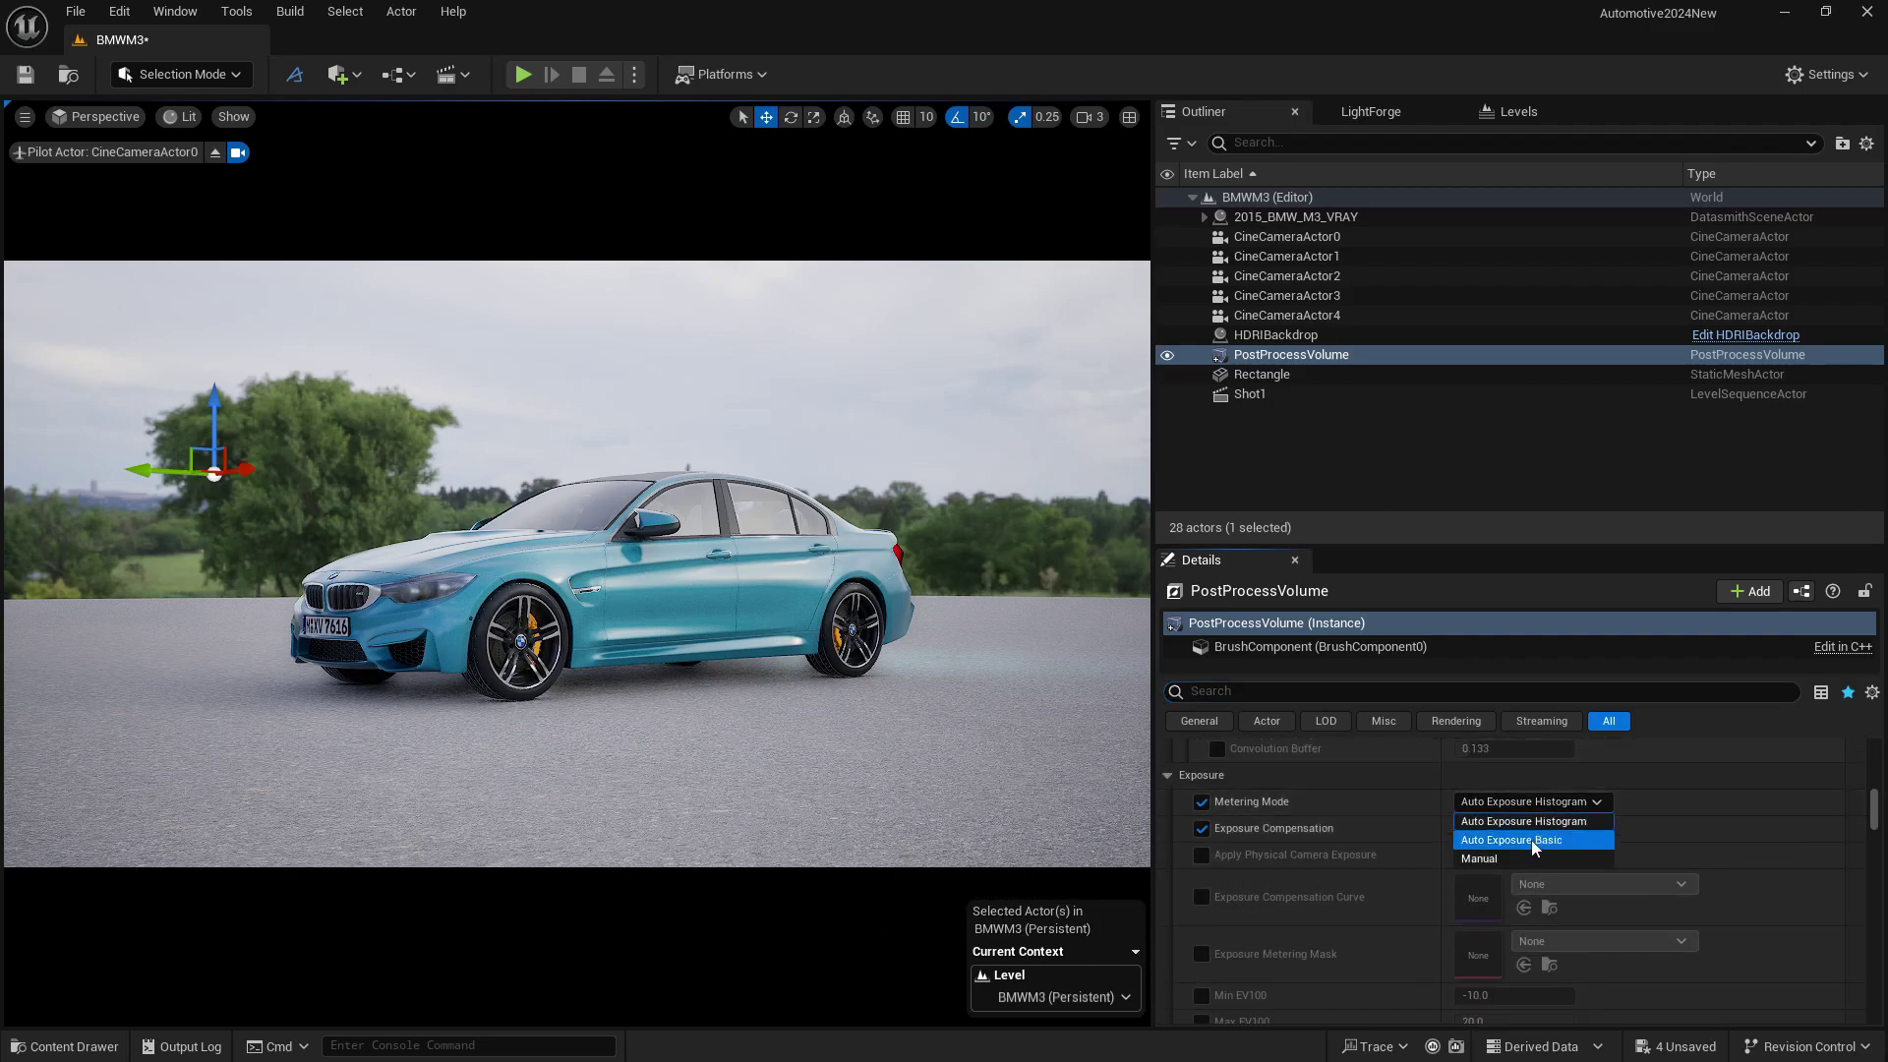
{"action": "left_click", "coordinate": [1522, 855]}
Step: Try Exposure Compensation values of 10 and 12, then set it to 11
{"action": "left_click", "coordinate": [1490, 833]}
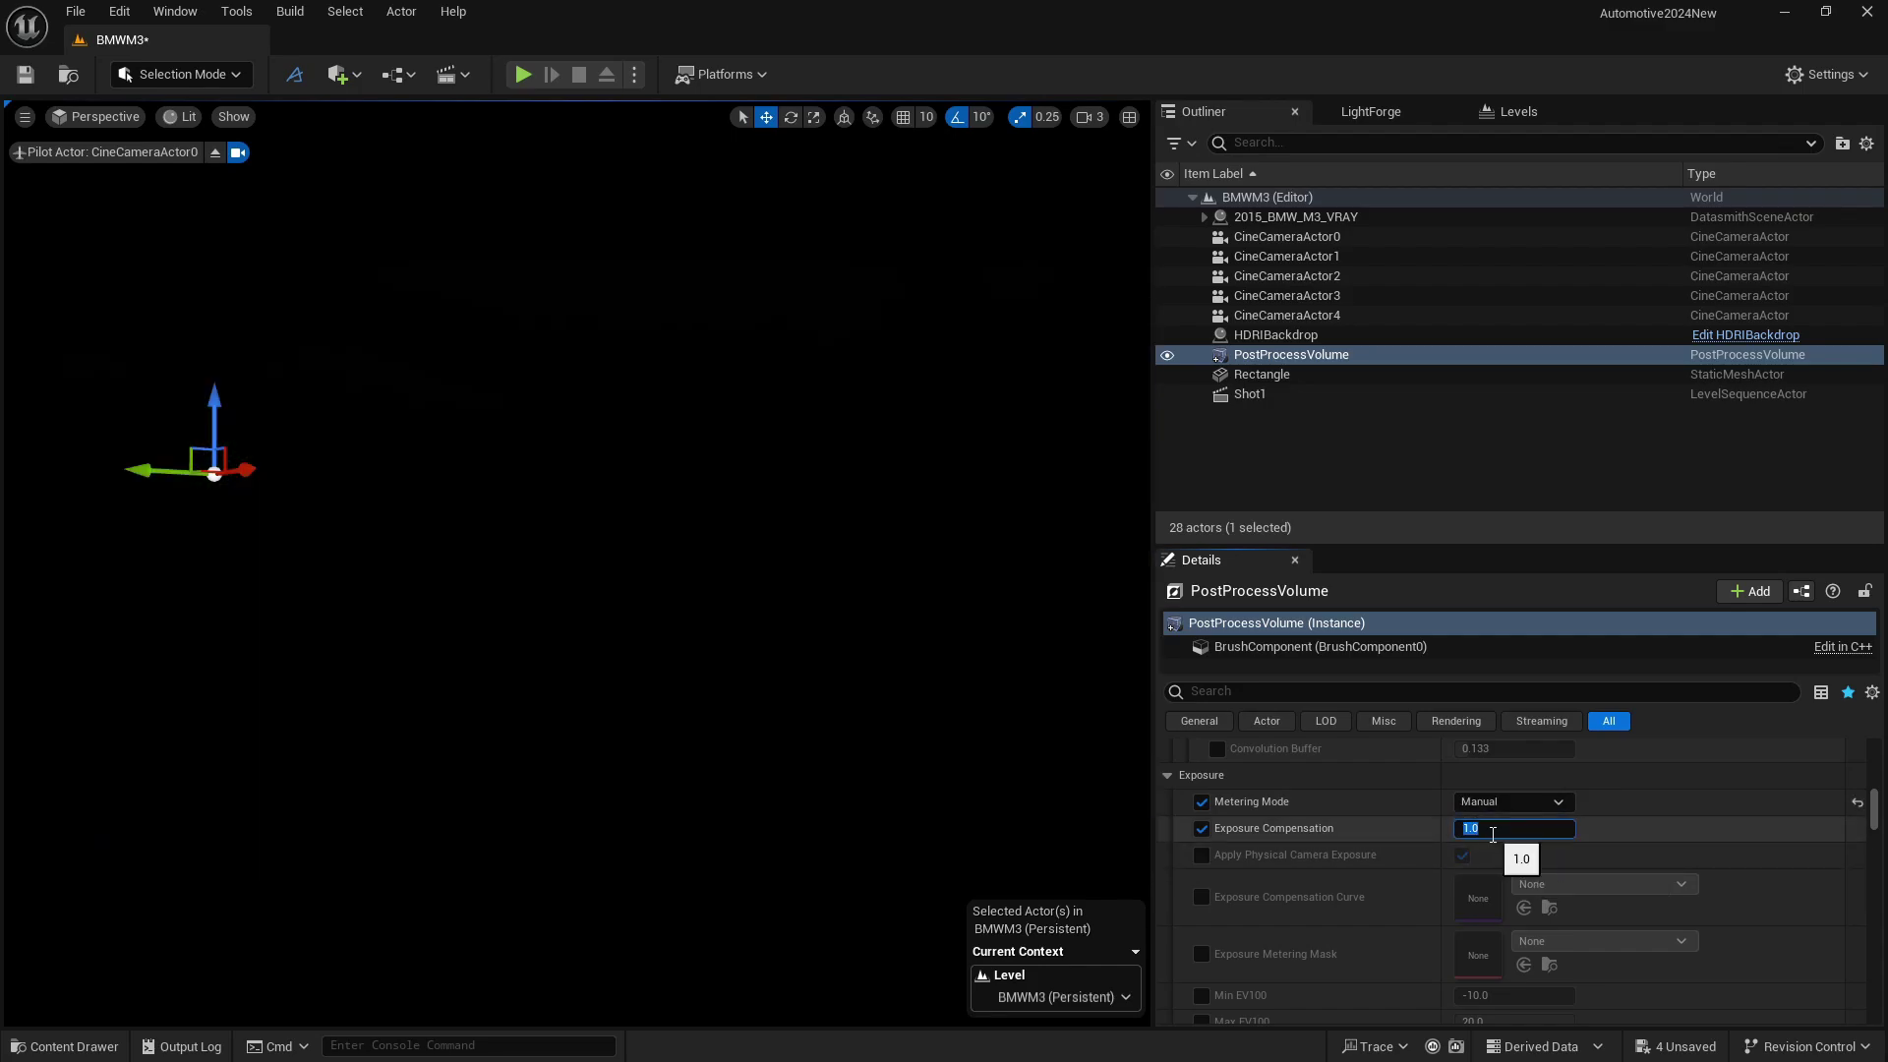
{"action": "type", "text": "10"}
{"action": "key", "text": "Return"}
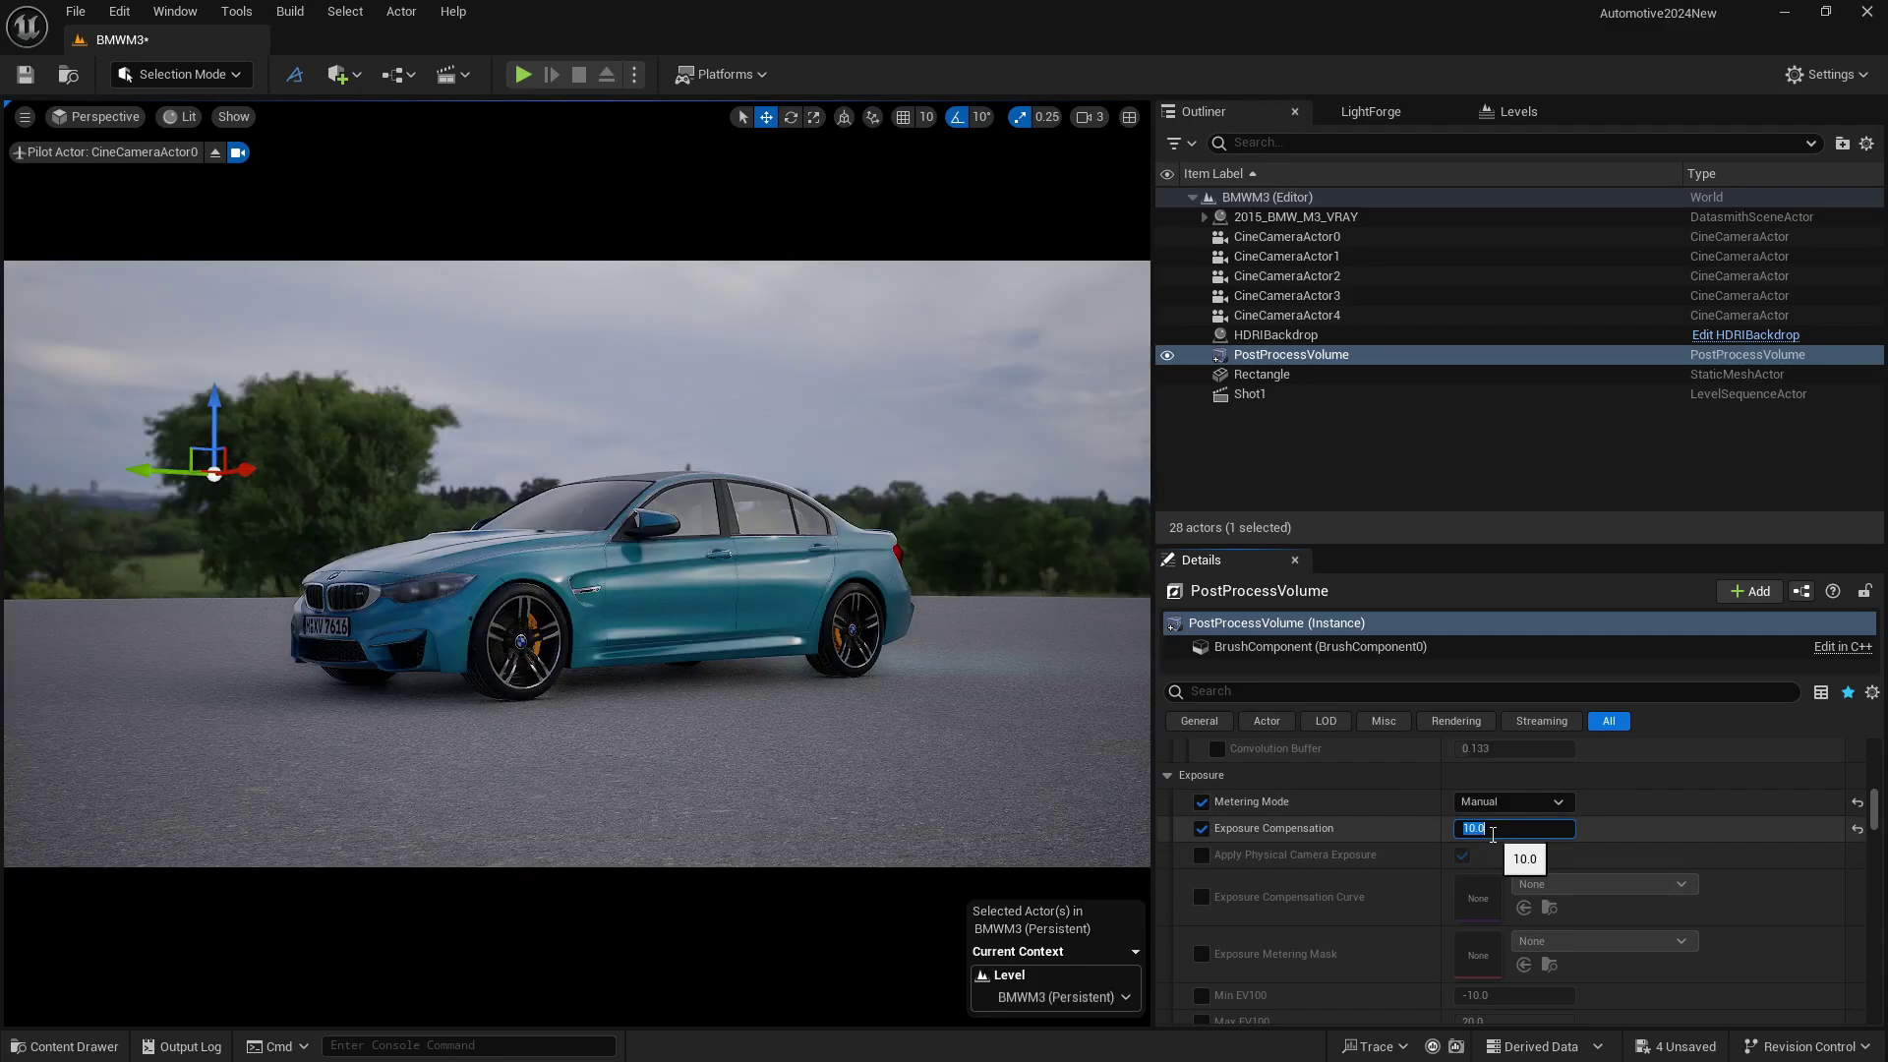
{"action": "key", "text": "Return"}
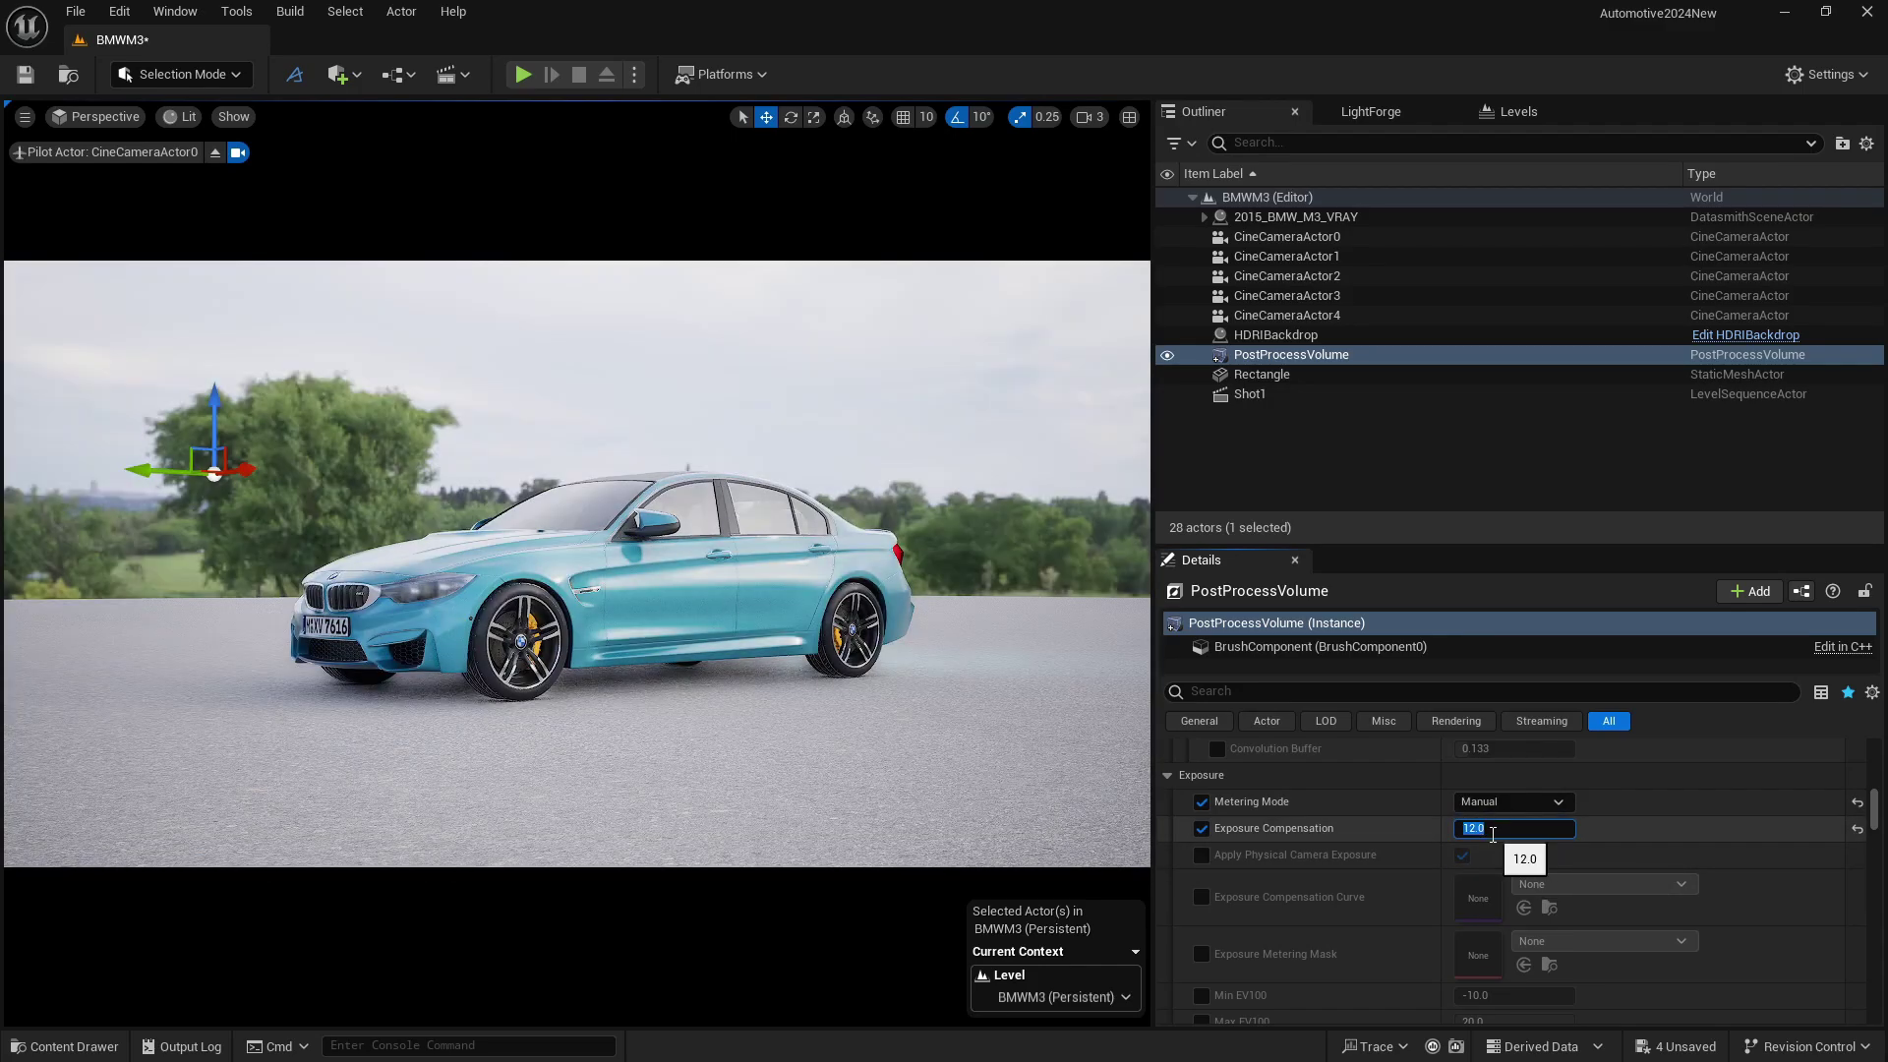
{"action": "type", "text": "11"}
{"action": "key", "text": "Return"}
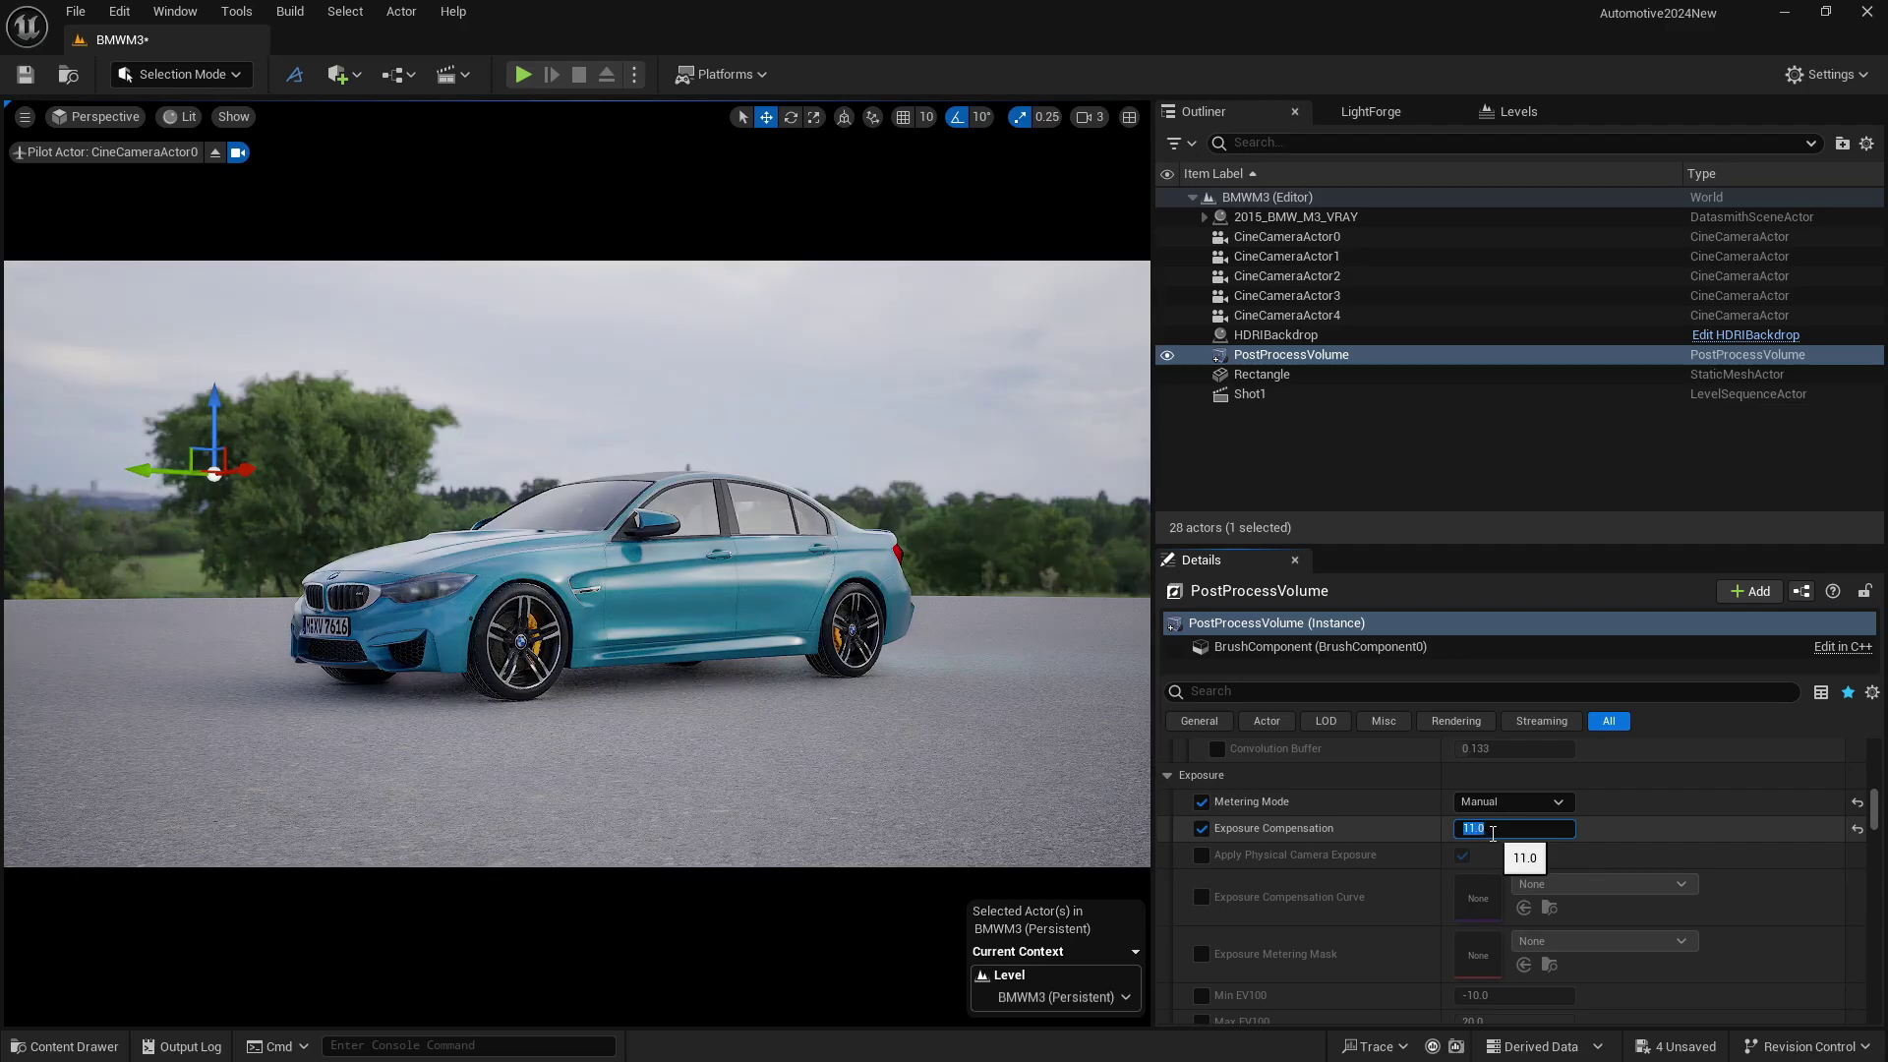
{"action": "left_click", "coordinate": [1337, 824]}
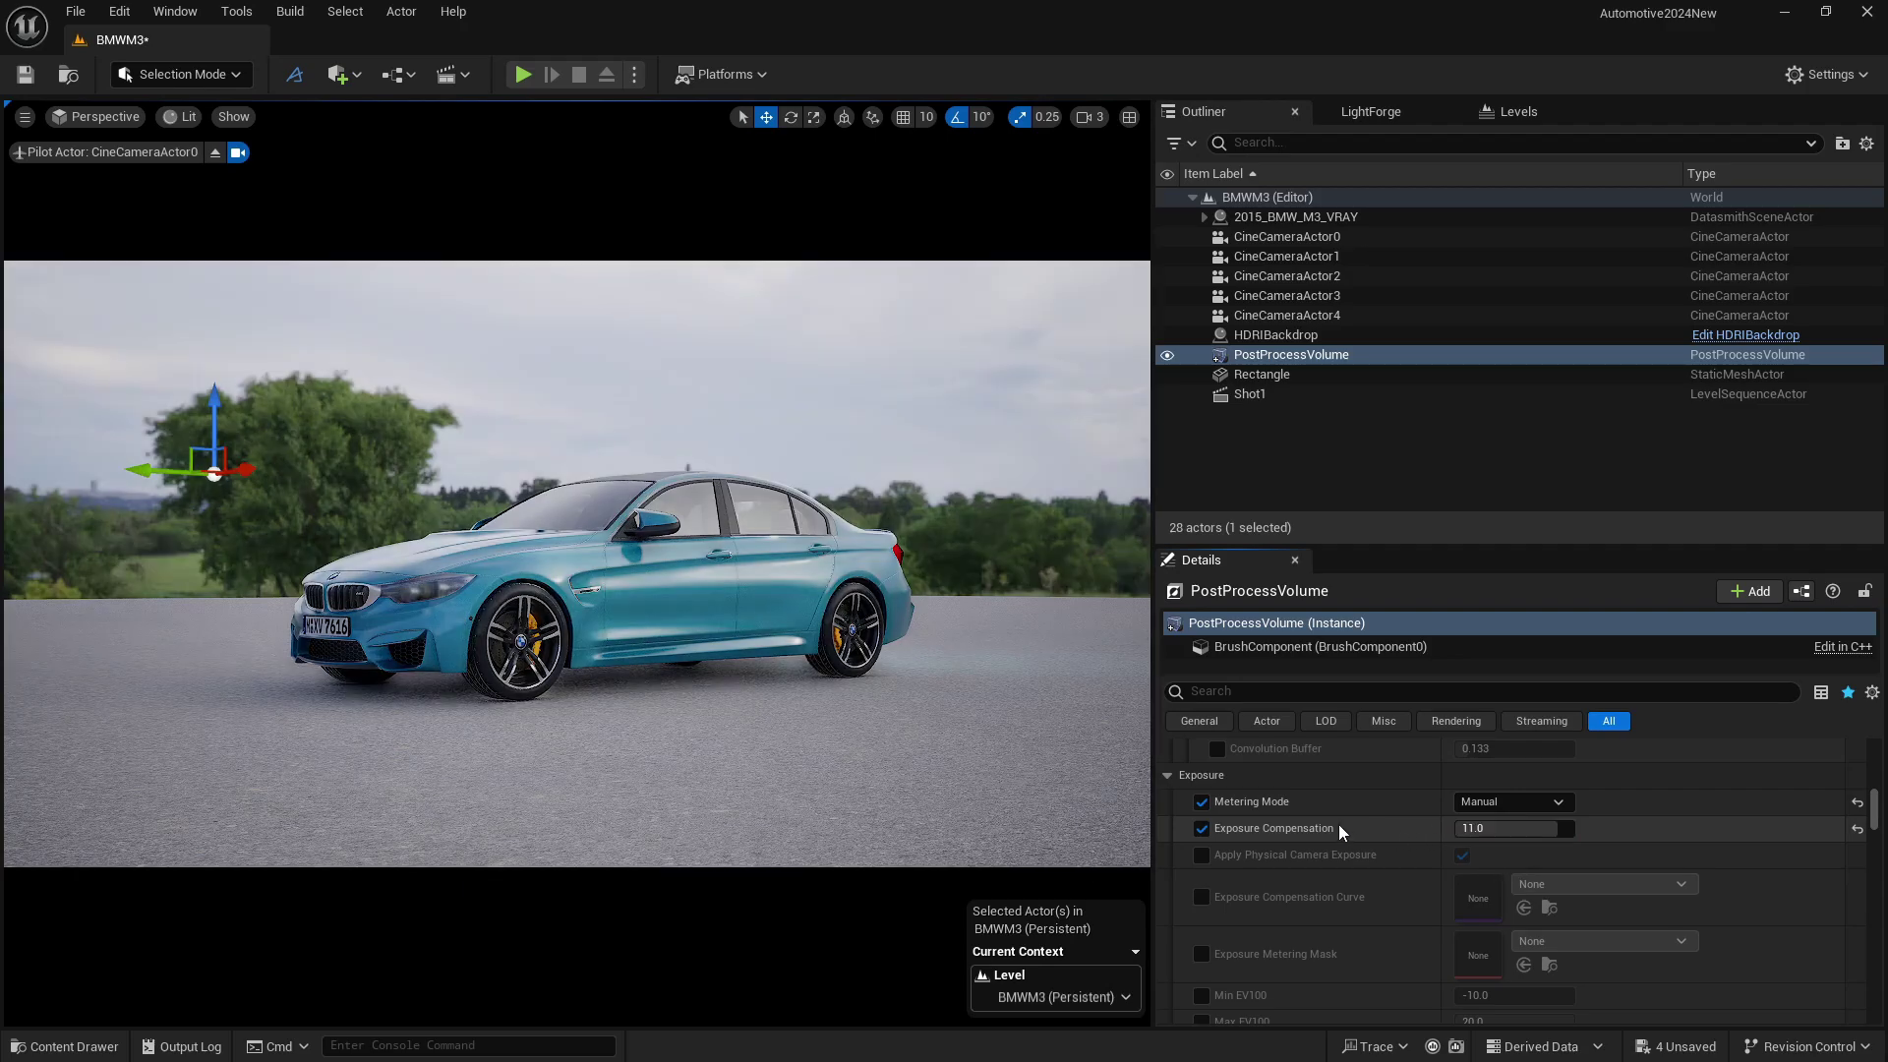
Step: Enable the Local Exposure overrides for Highlight Contrast, Shadow Contrast and Detail Strength, and set Detail Strength to 1.4
{"action": "scroll", "coordinate": [1339, 825], "scroll_direction": "down", "scroll_amount": 8}
{"action": "scroll", "coordinate": [1339, 826], "scroll_direction": "down", "scroll_amount": 4}
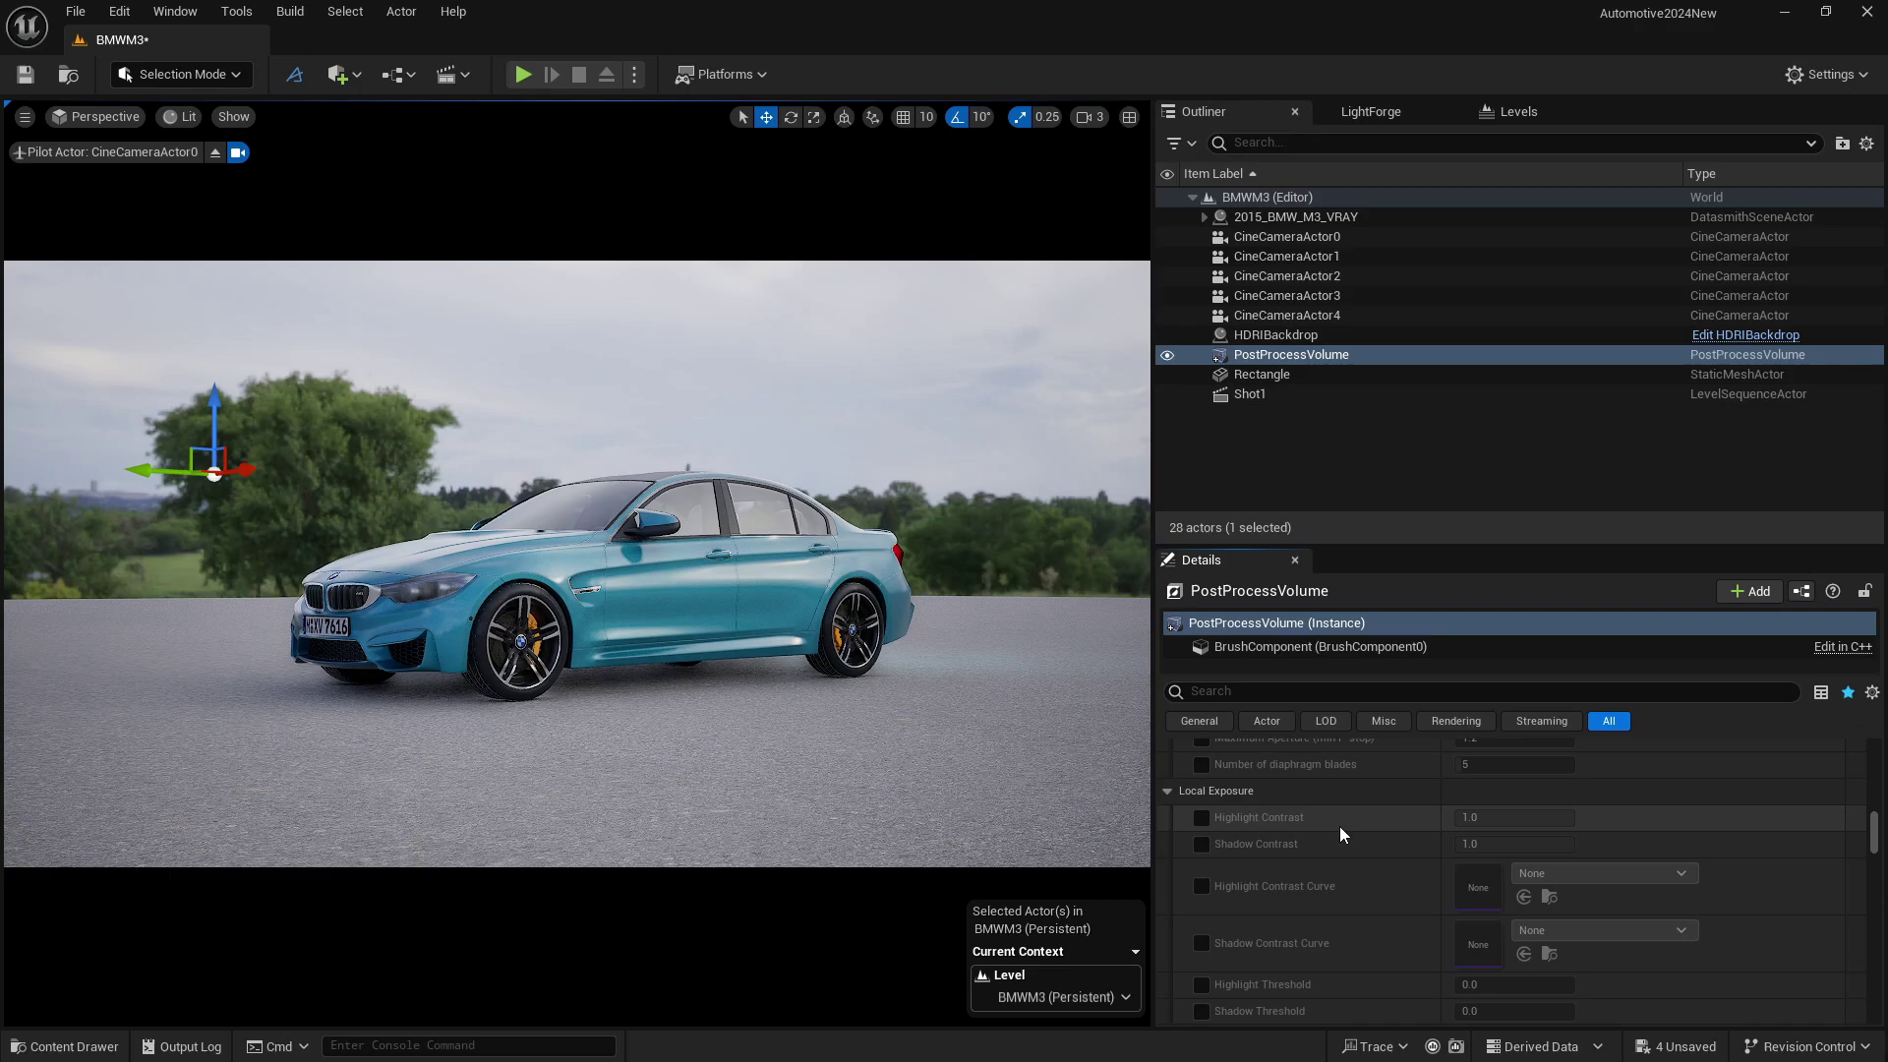
{"action": "scroll", "coordinate": [1302, 834], "scroll_direction": "down", "scroll_amount": 4}
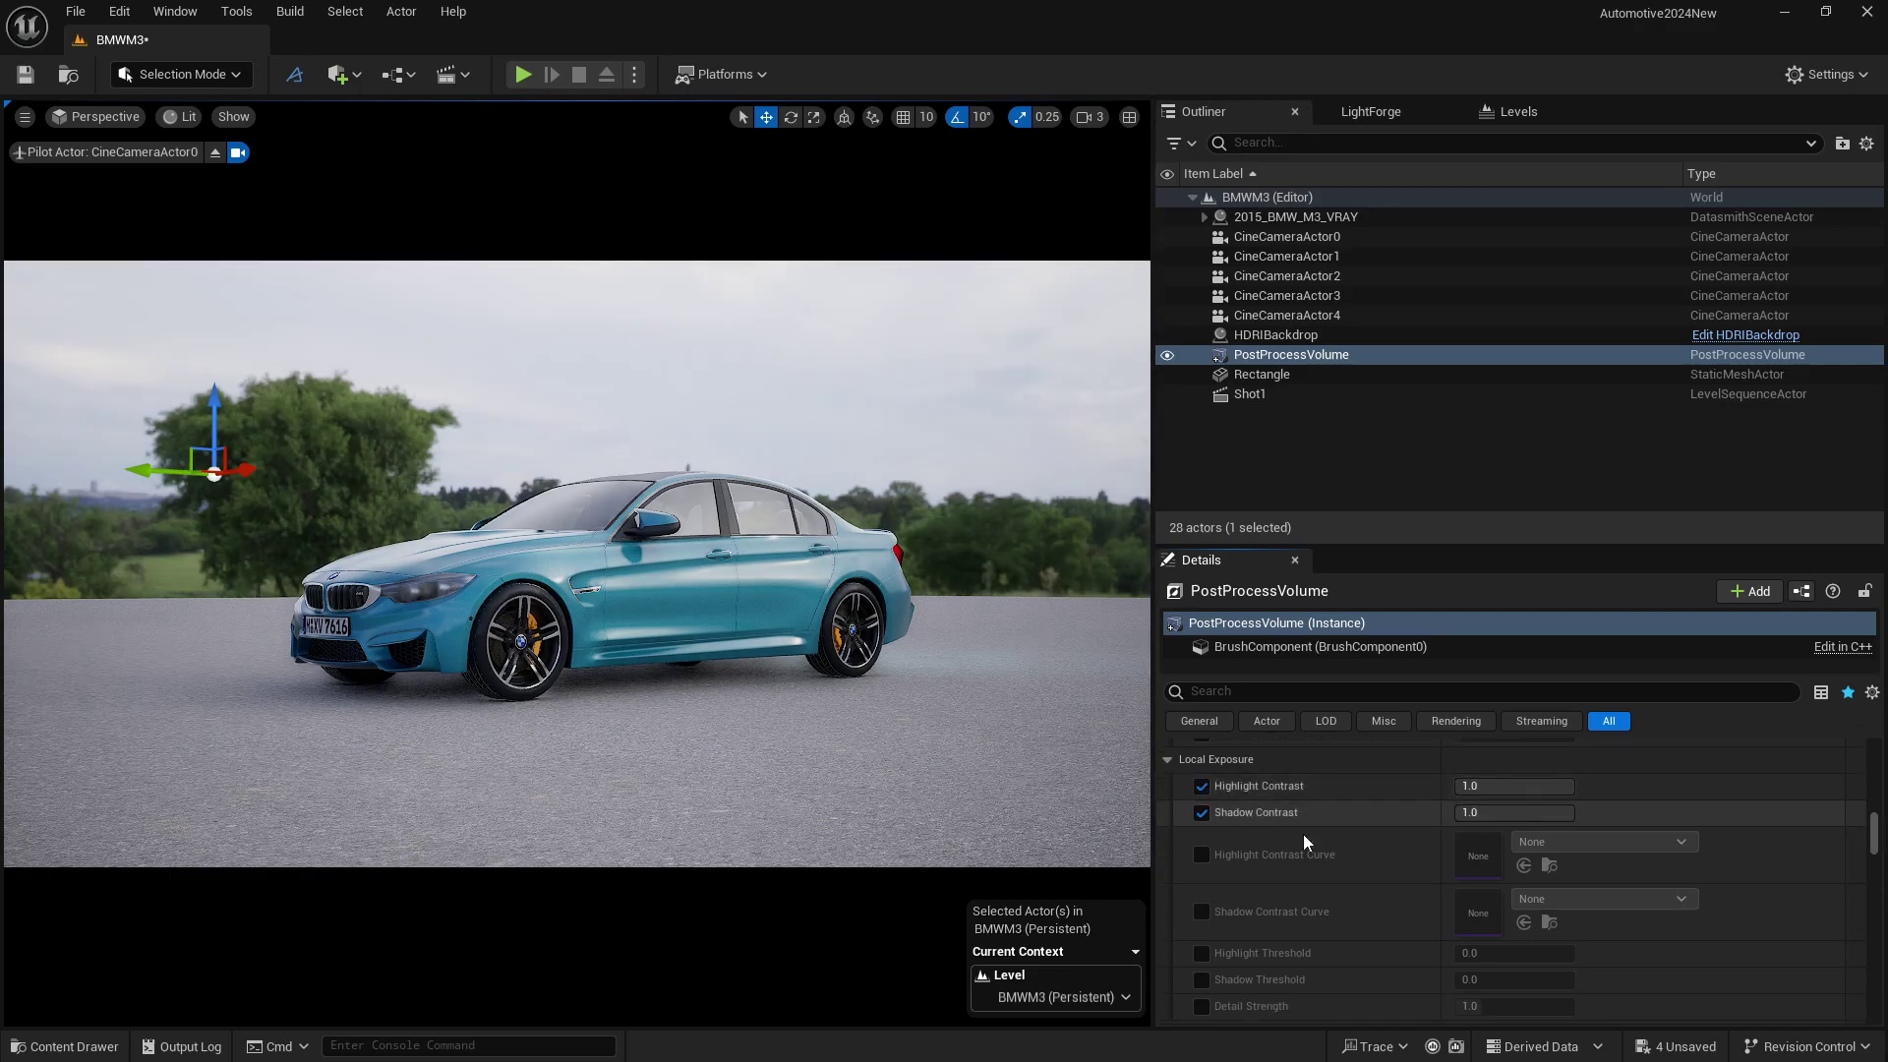
{"action": "left_click", "coordinate": [1200, 849]}
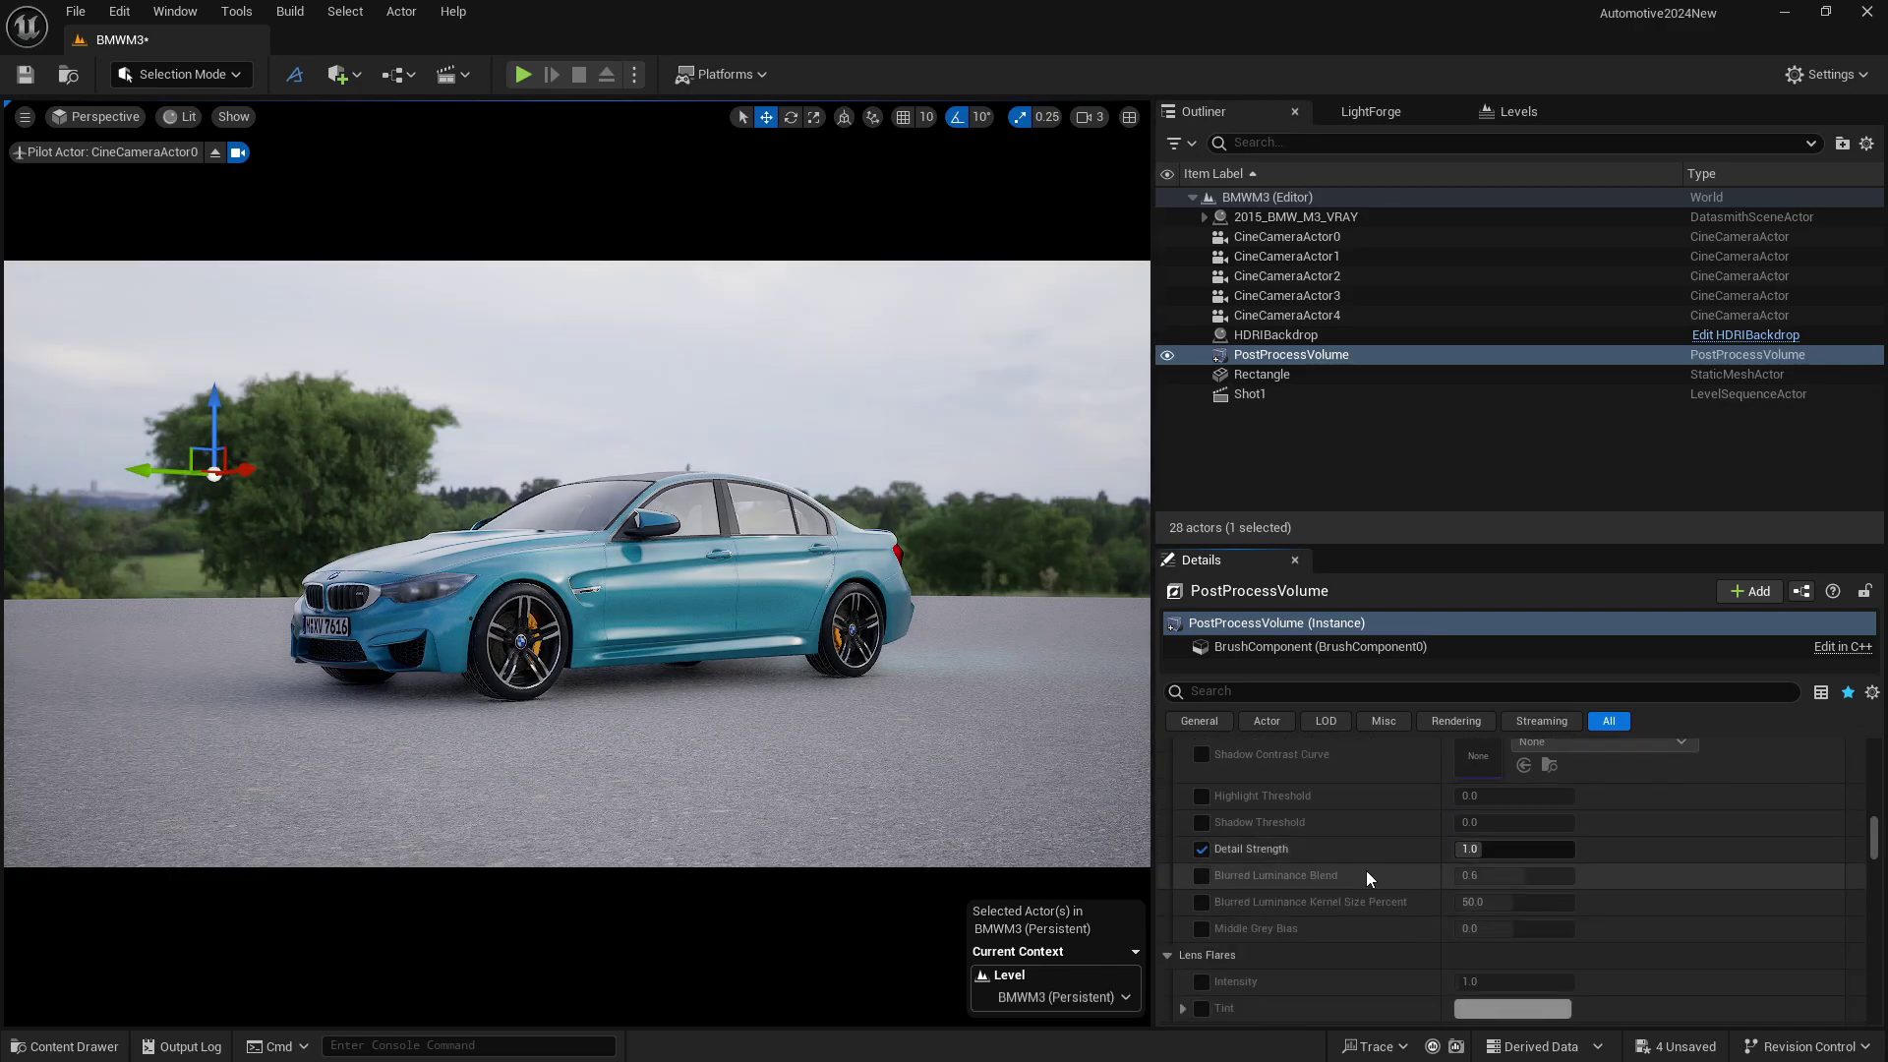
{"action": "left_click", "coordinate": [1480, 849]}
{"action": "type", "text": "1.4"}
{"action": "key", "text": "Return"}
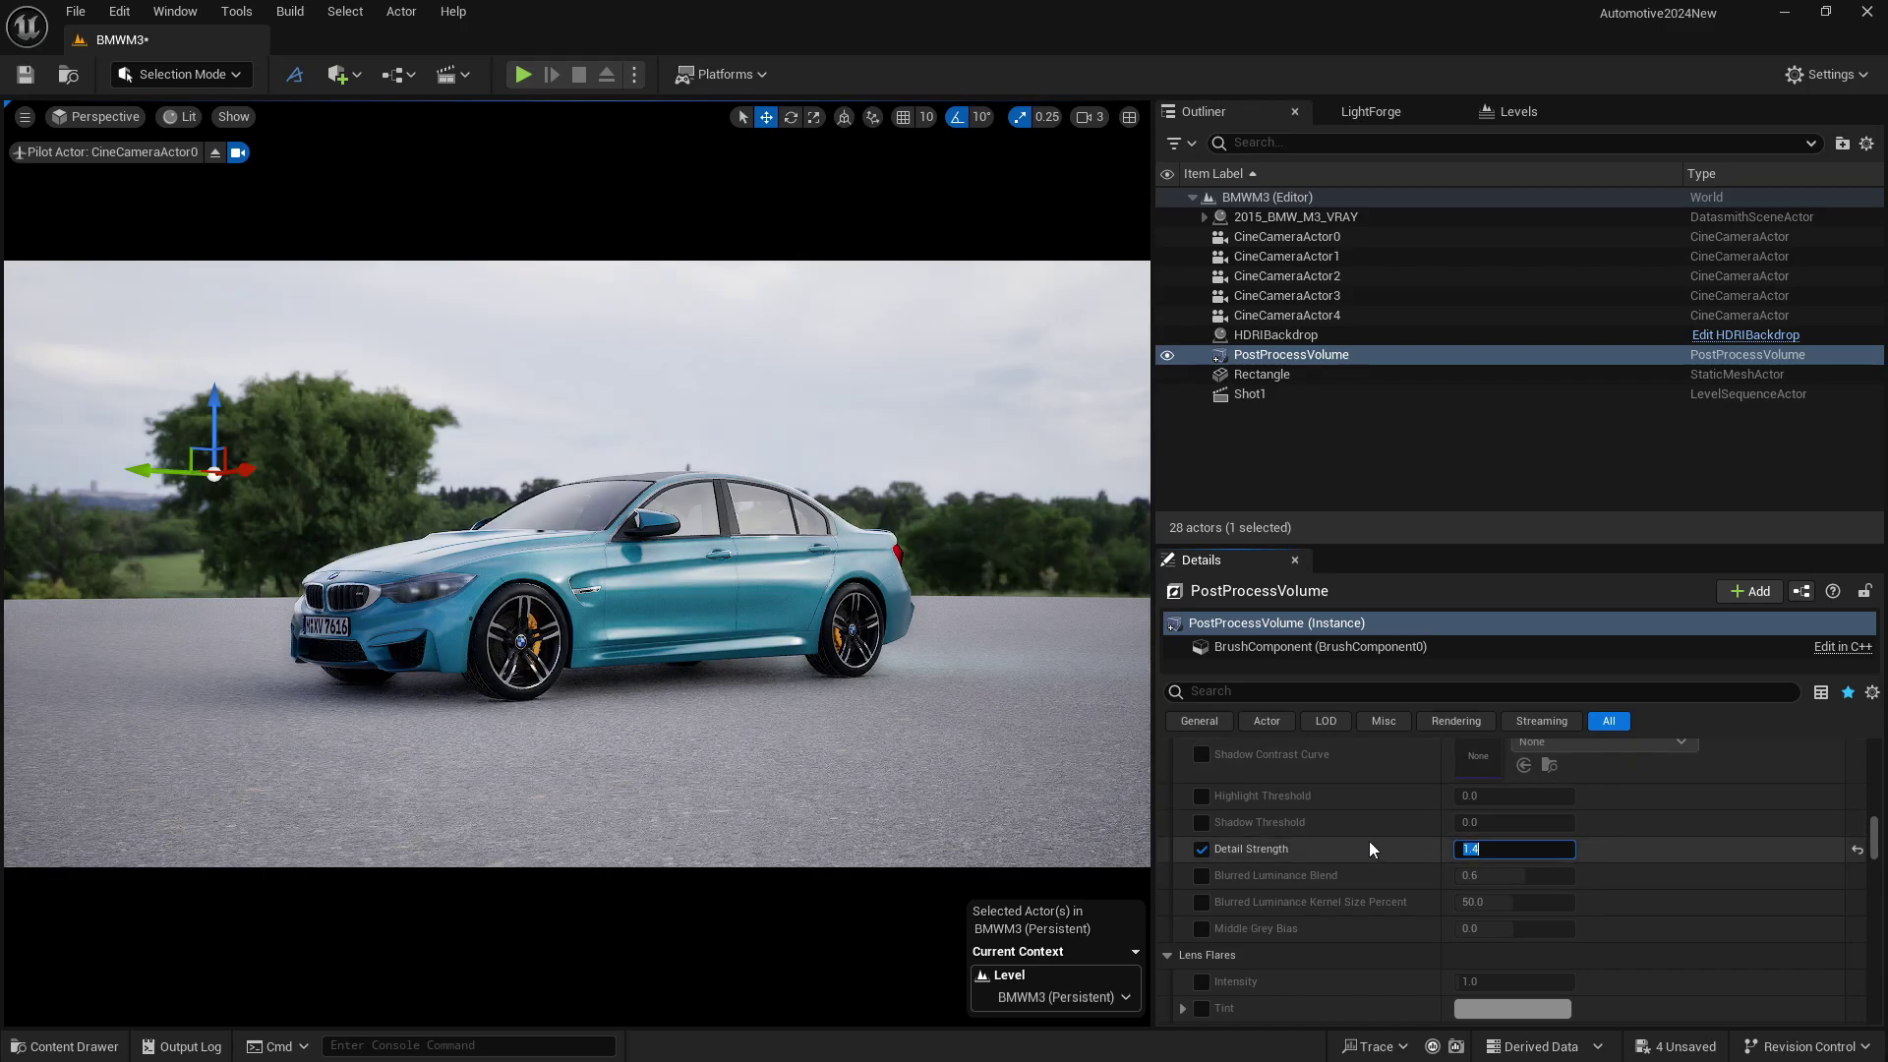
Step: Reselect the PostProcessVolume after checking CineCameraActor0, and raise its Exposure Compensation to 12
{"action": "scroll", "coordinate": [1357, 851], "scroll_direction": "up", "scroll_amount": 1}
{"action": "scroll", "coordinate": [1356, 851], "scroll_direction": "up", "scroll_amount": 4}
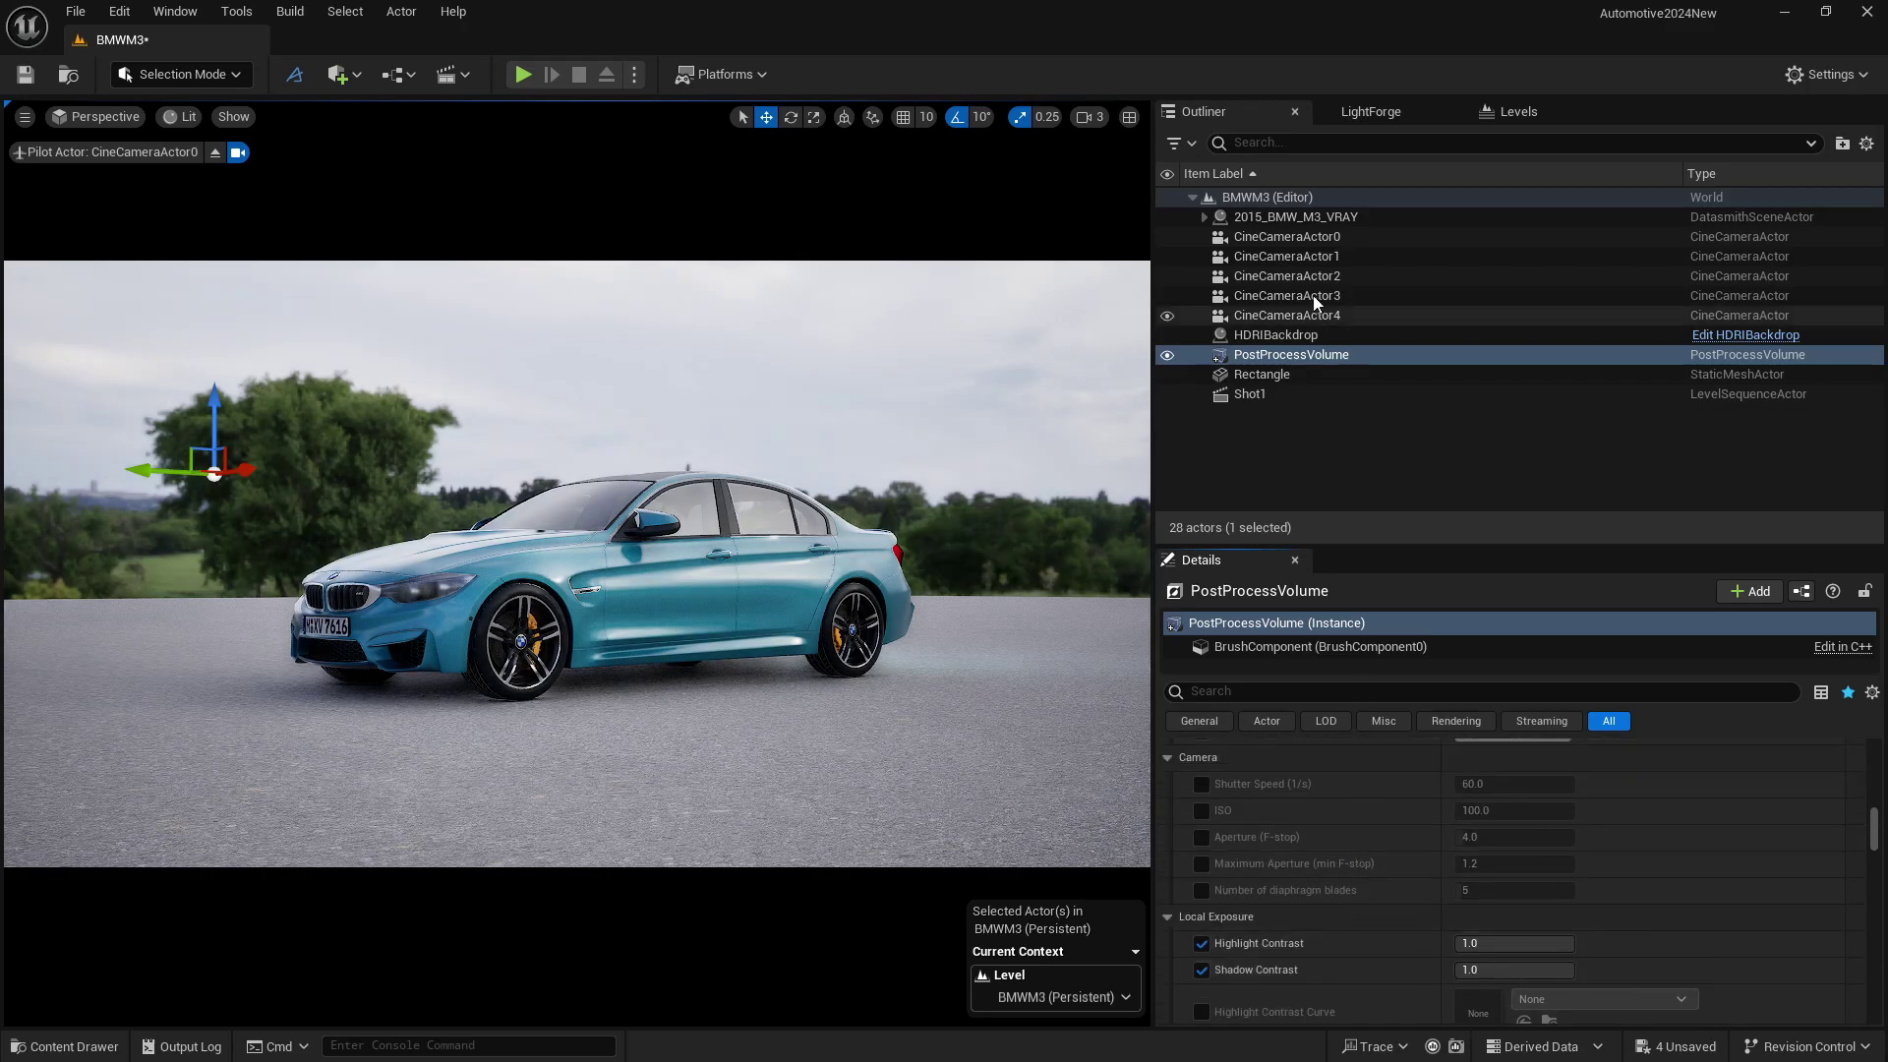
{"action": "left_click", "coordinate": [1294, 236]}
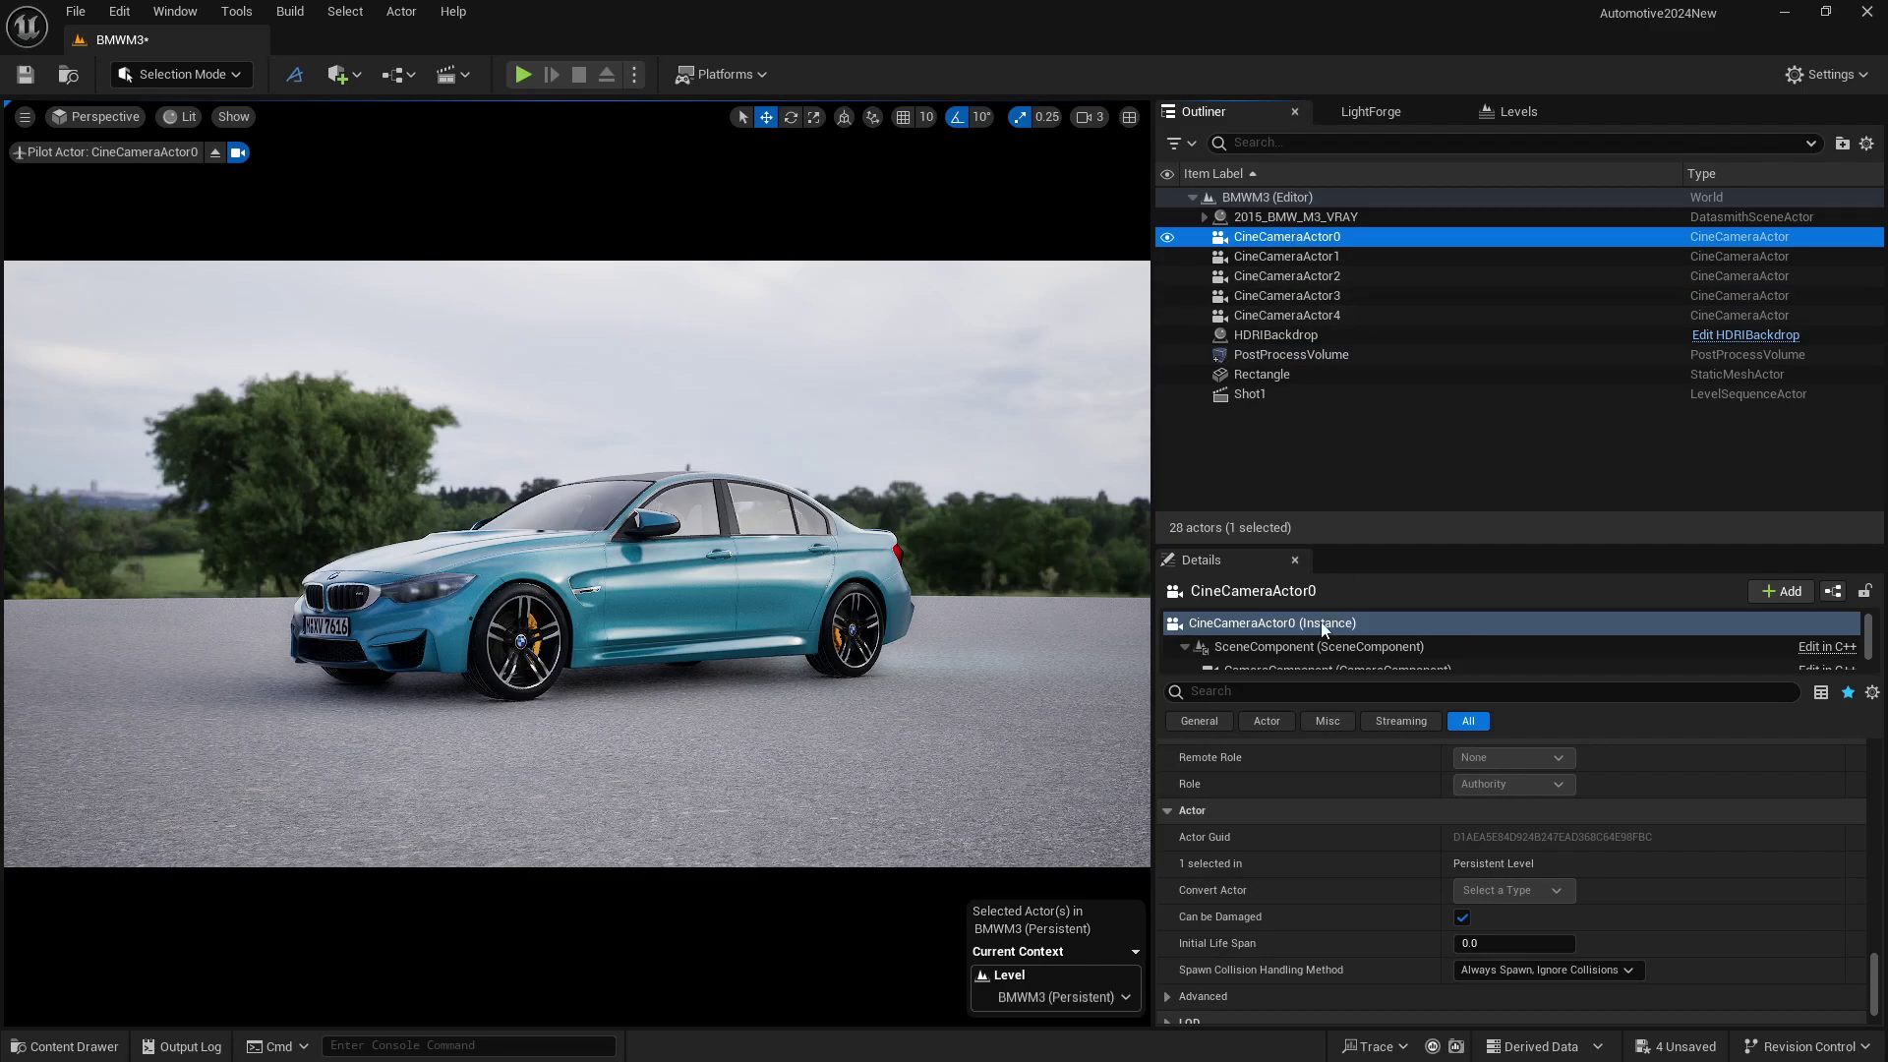
{"action": "left_click", "coordinate": [1298, 355]}
{"action": "scroll", "coordinate": [1307, 889], "scroll_direction": "down", "scroll_amount": 2}
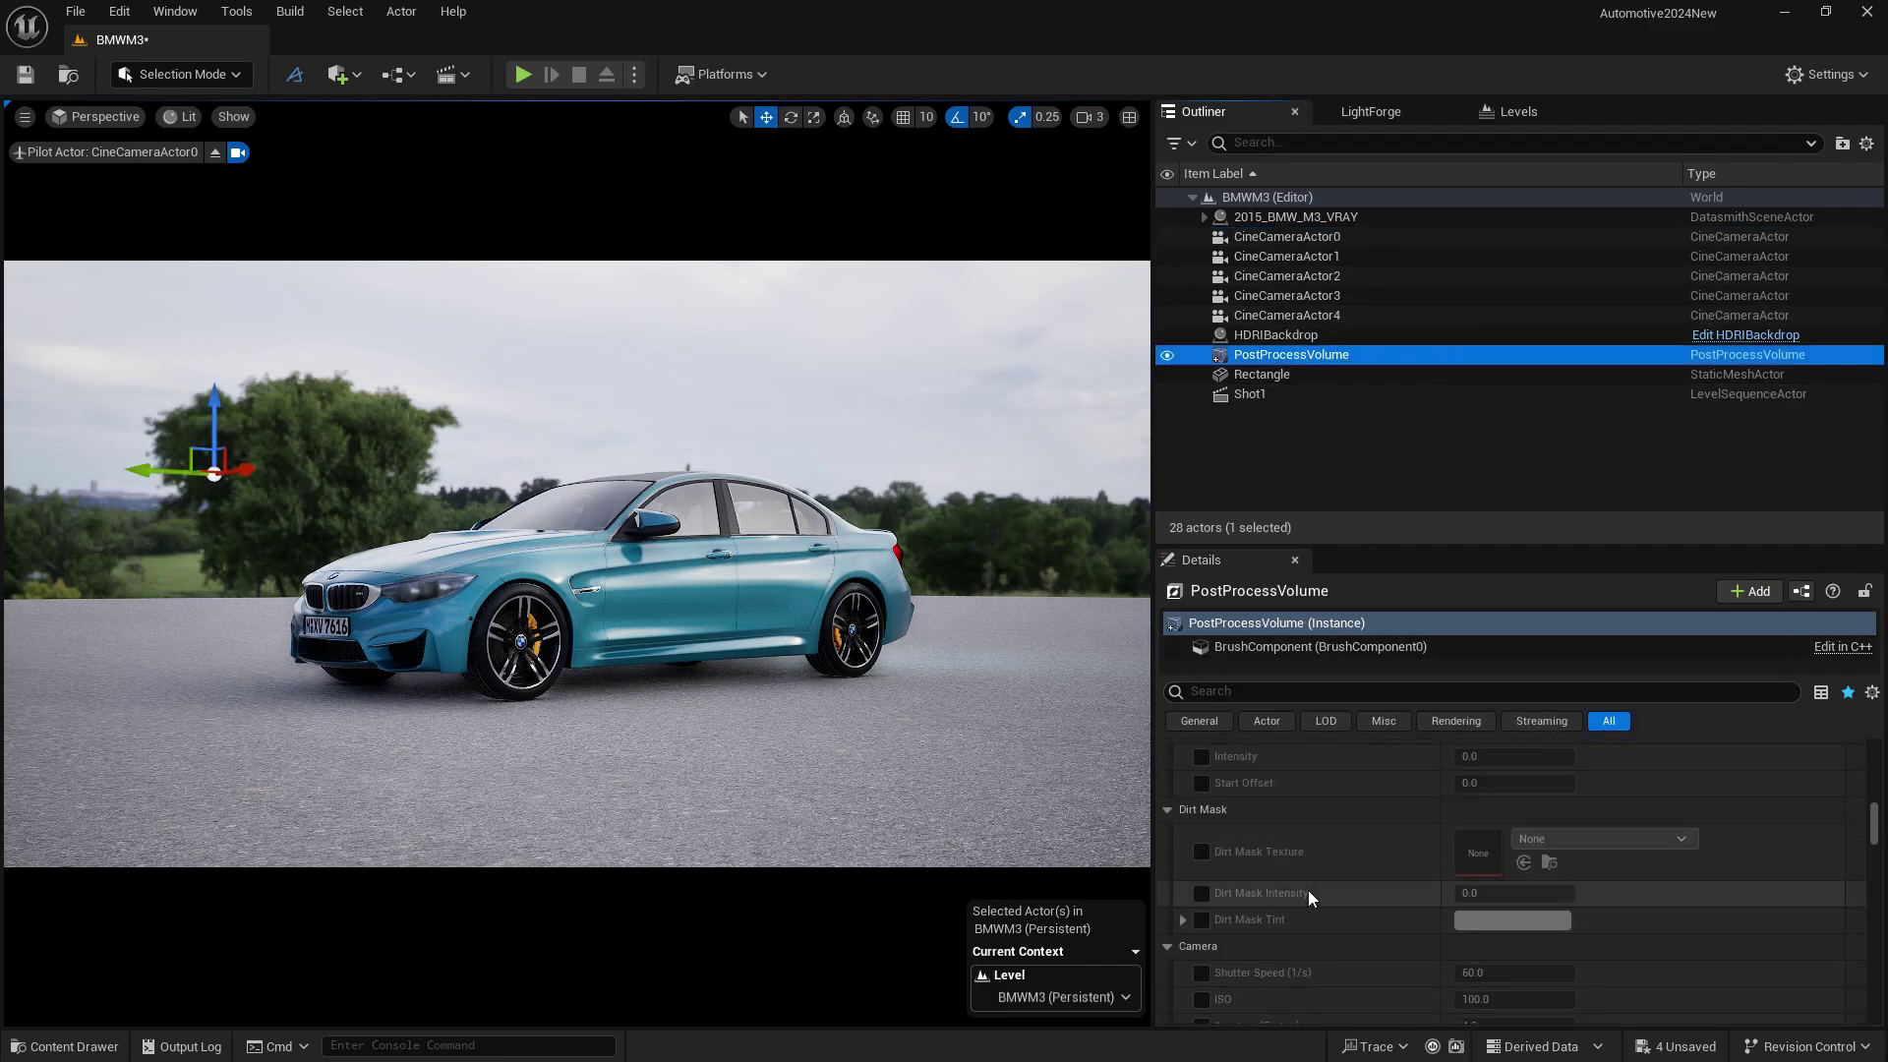
{"action": "scroll", "coordinate": [1307, 888], "scroll_direction": "up", "scroll_amount": 5}
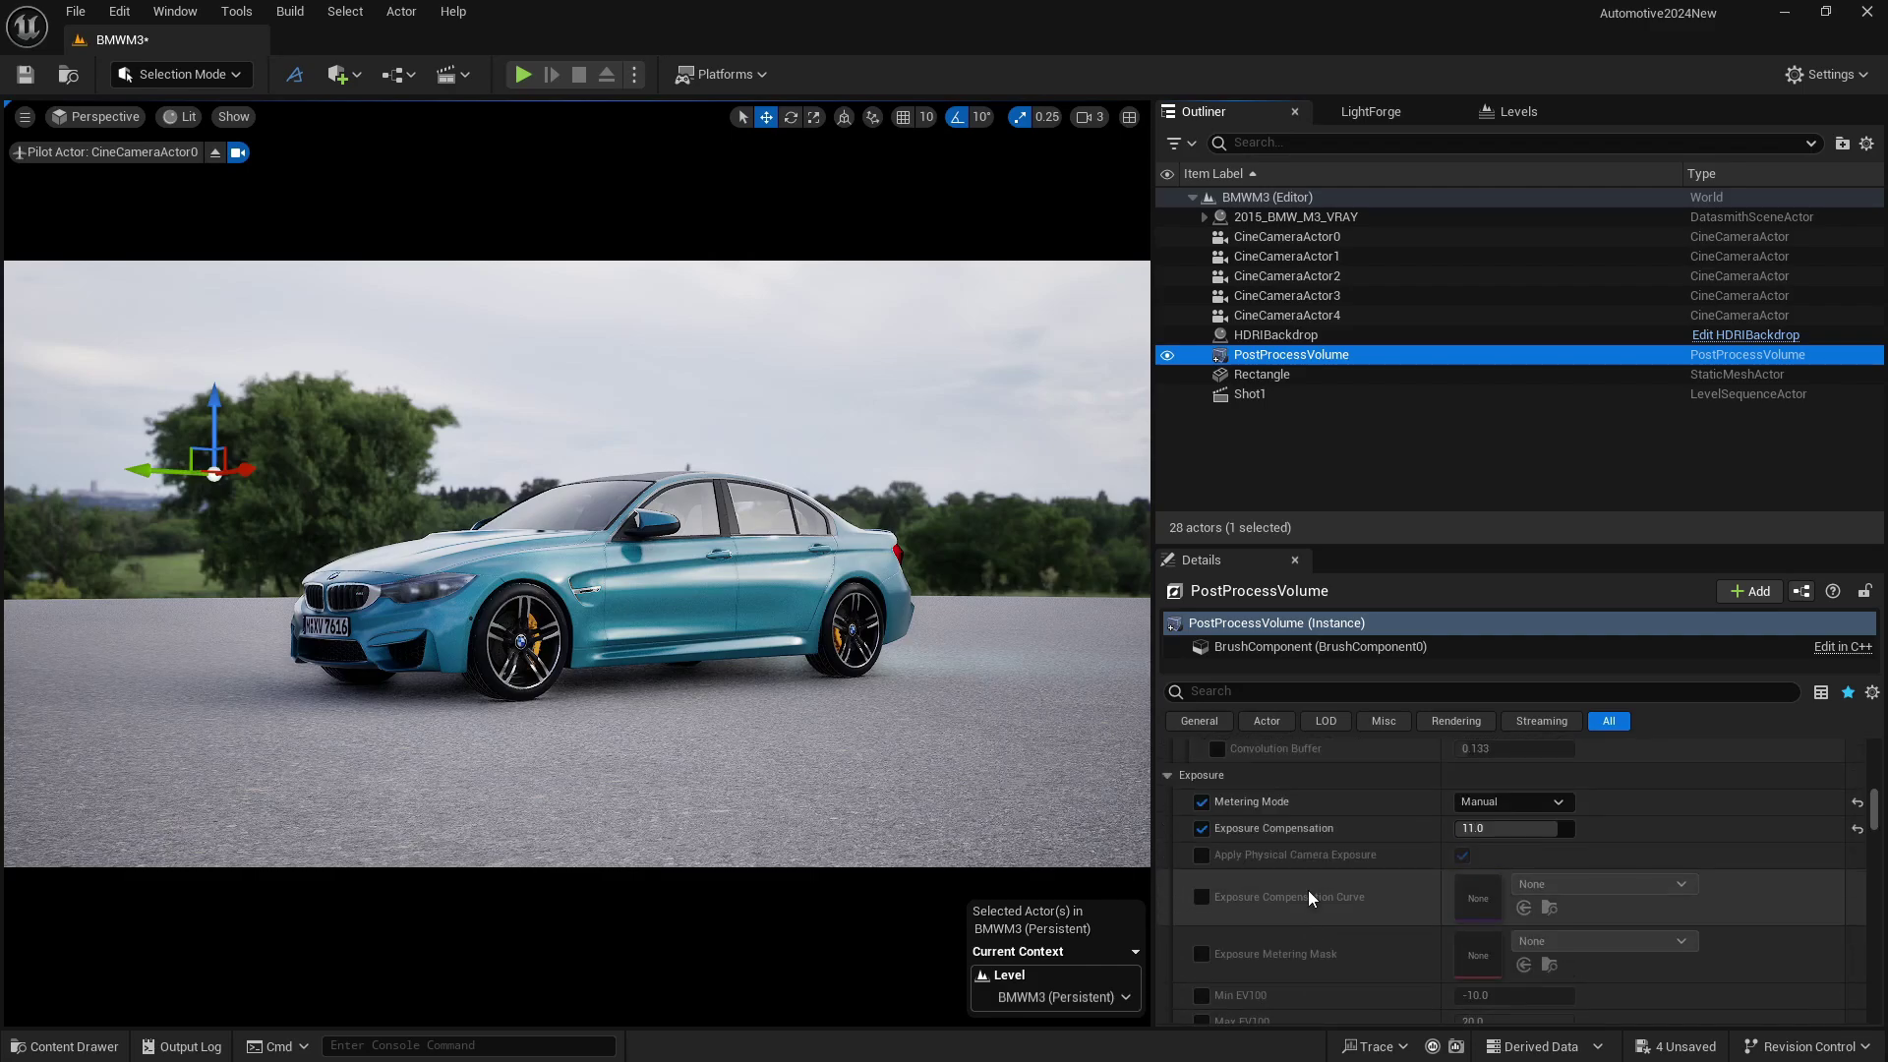
{"action": "scroll", "coordinate": [1307, 888], "scroll_direction": "up", "scroll_amount": 2}
{"action": "left_click", "coordinate": [1505, 891]}
{"action": "type", "text": "12"}
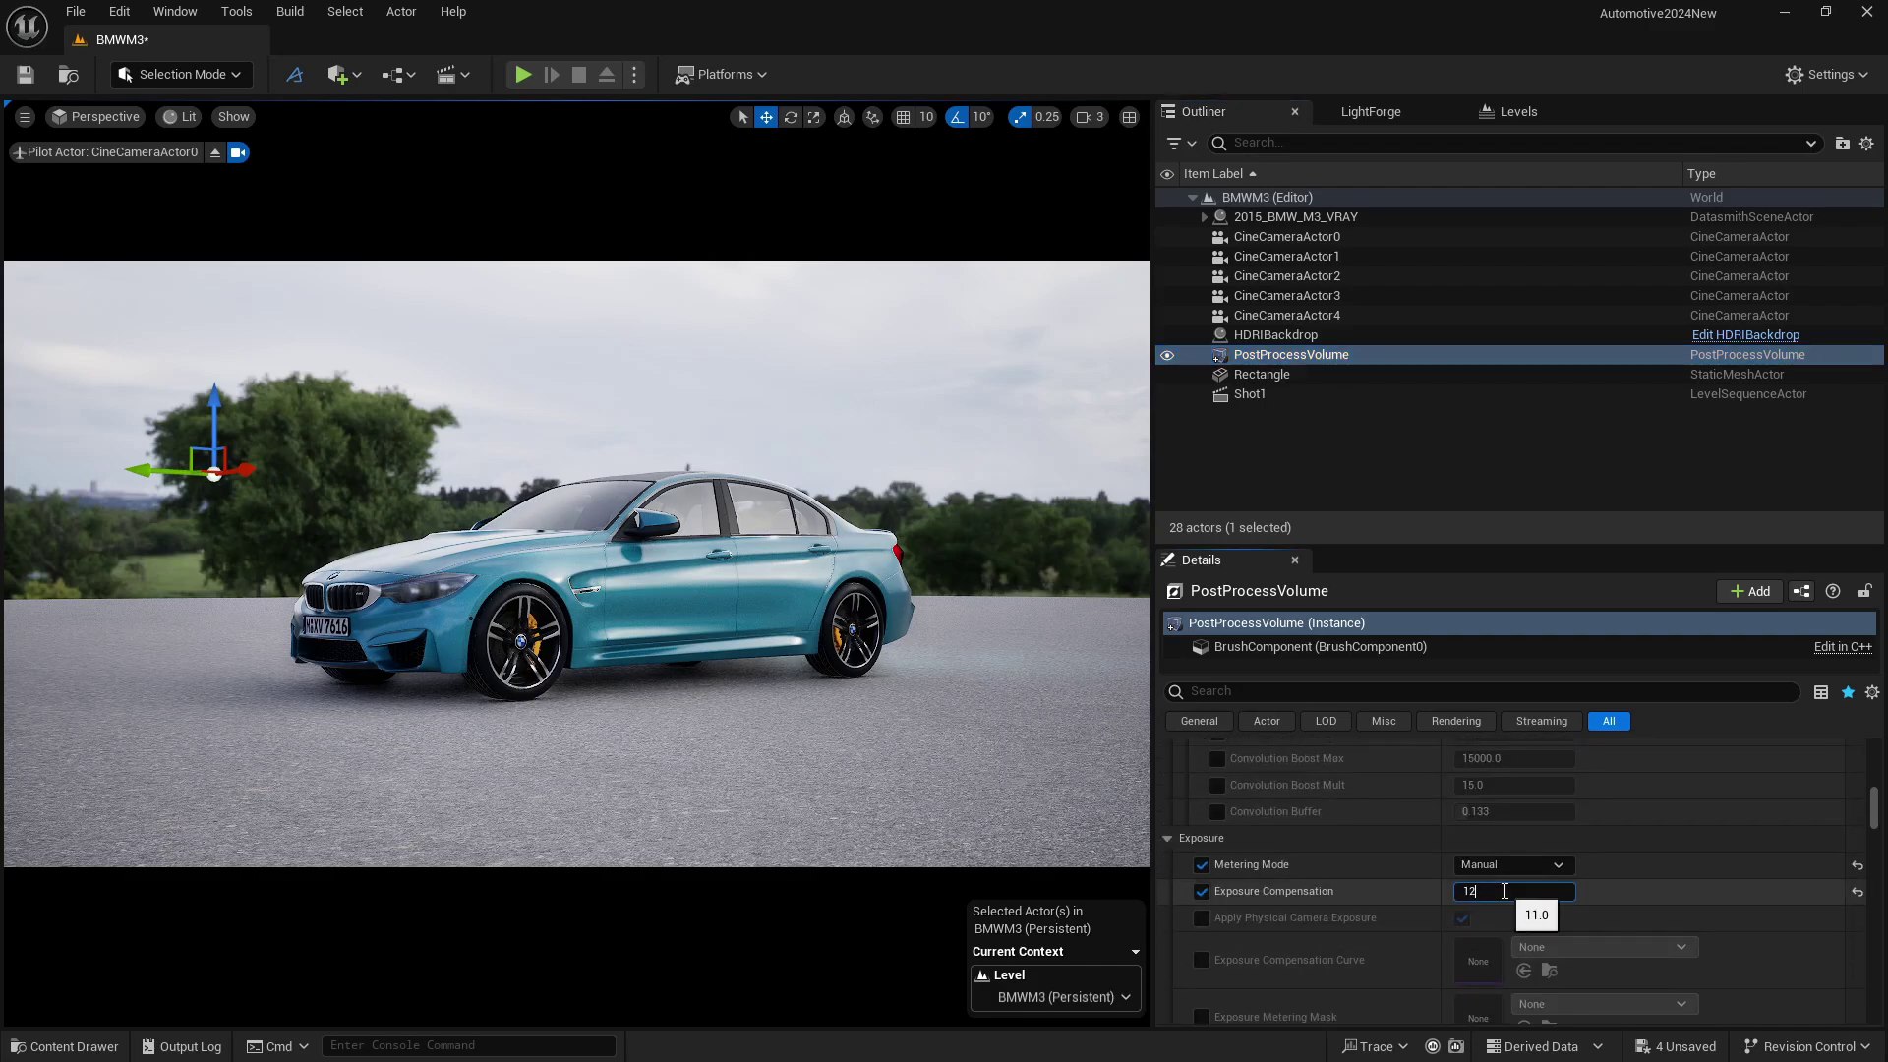
{"action": "key", "text": "Return"}
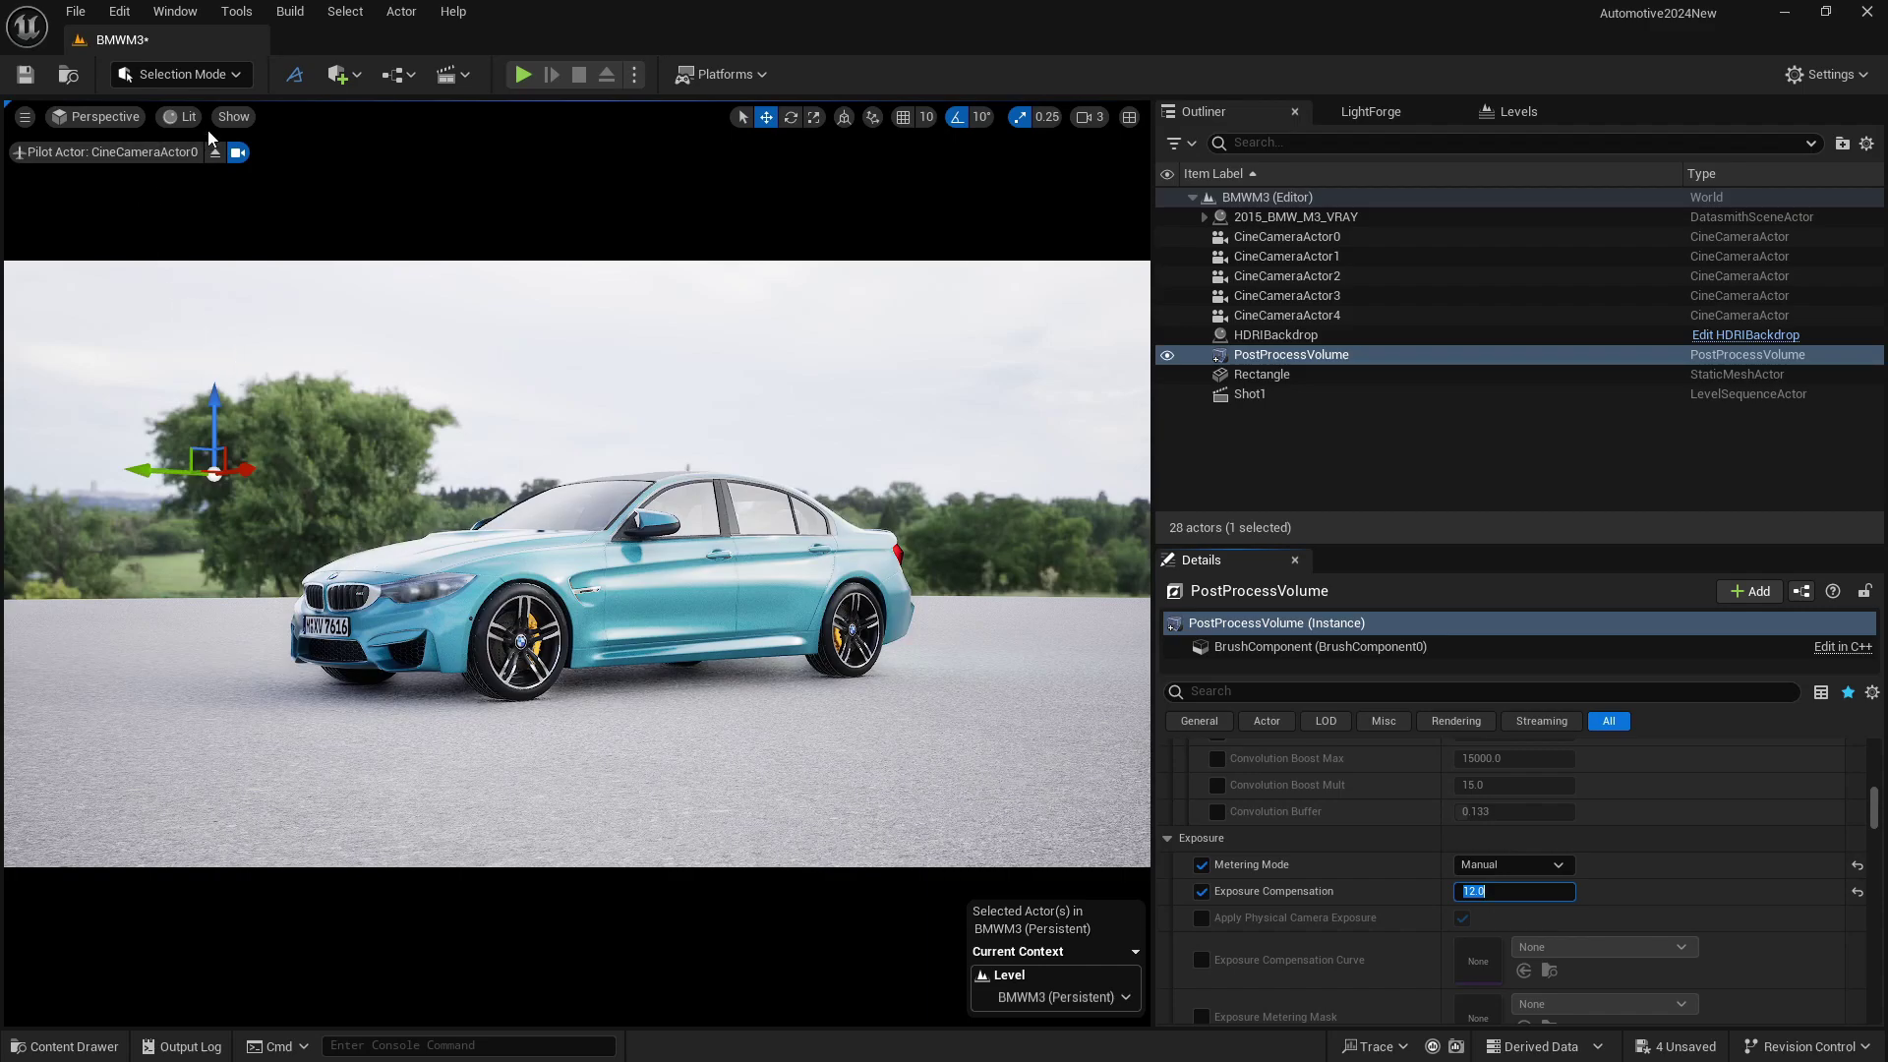
Step: Preview the car in the Path Tracing view mode, then return the viewport to Lit
{"action": "left_click", "coordinate": [183, 116]}
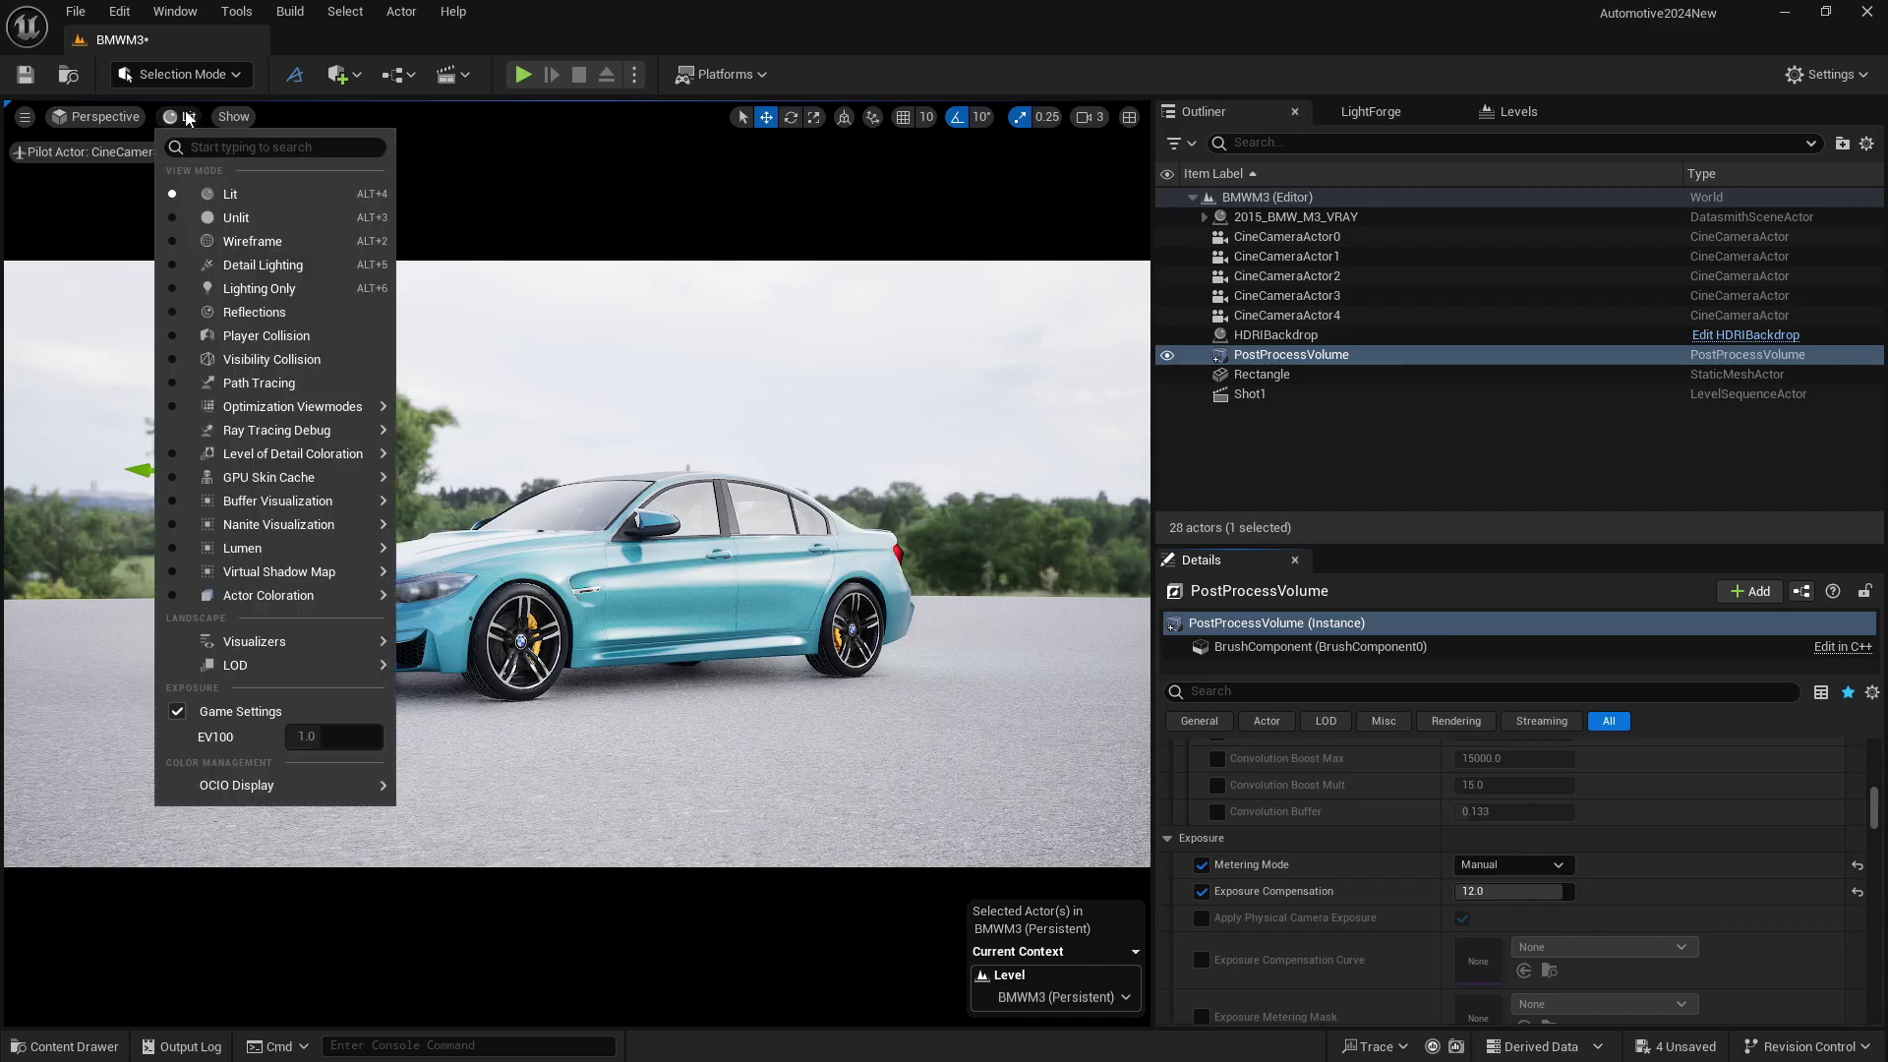
{"action": "left_click", "coordinate": [265, 386]}
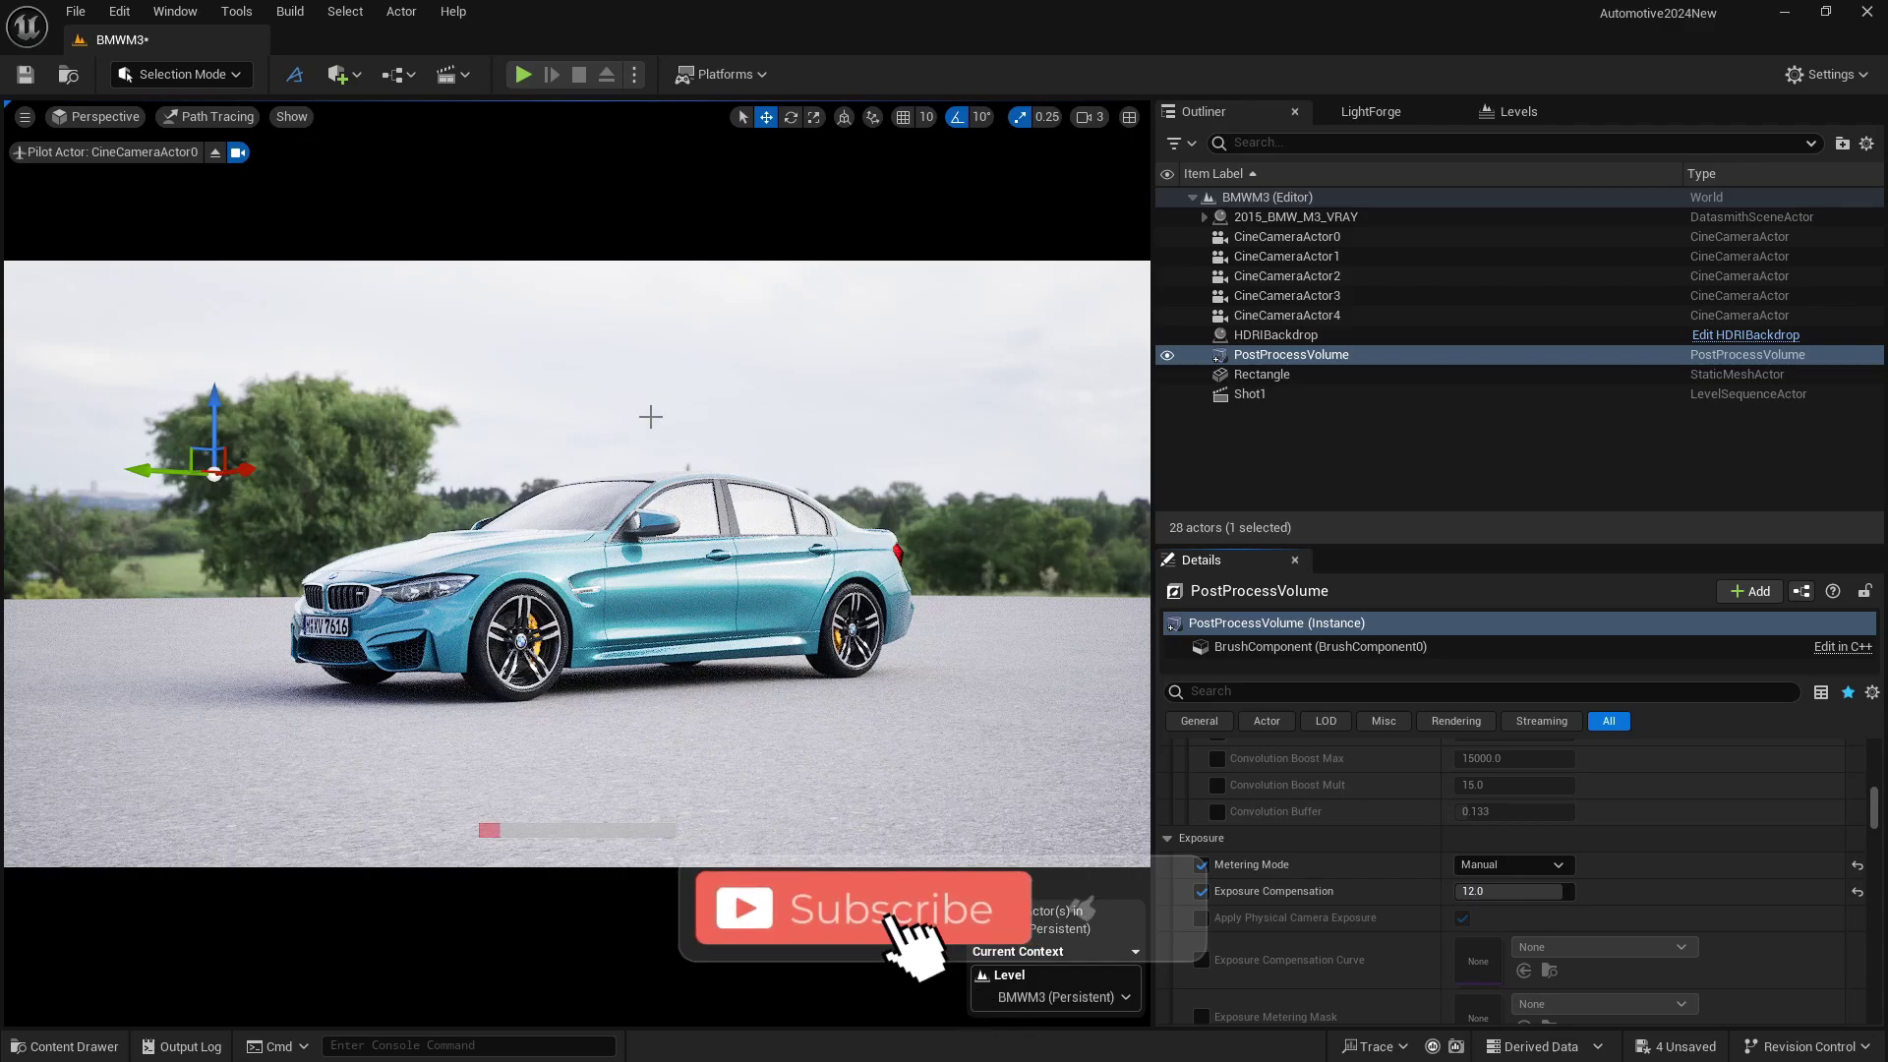
{"action": "left_click", "coordinate": [208, 116]}
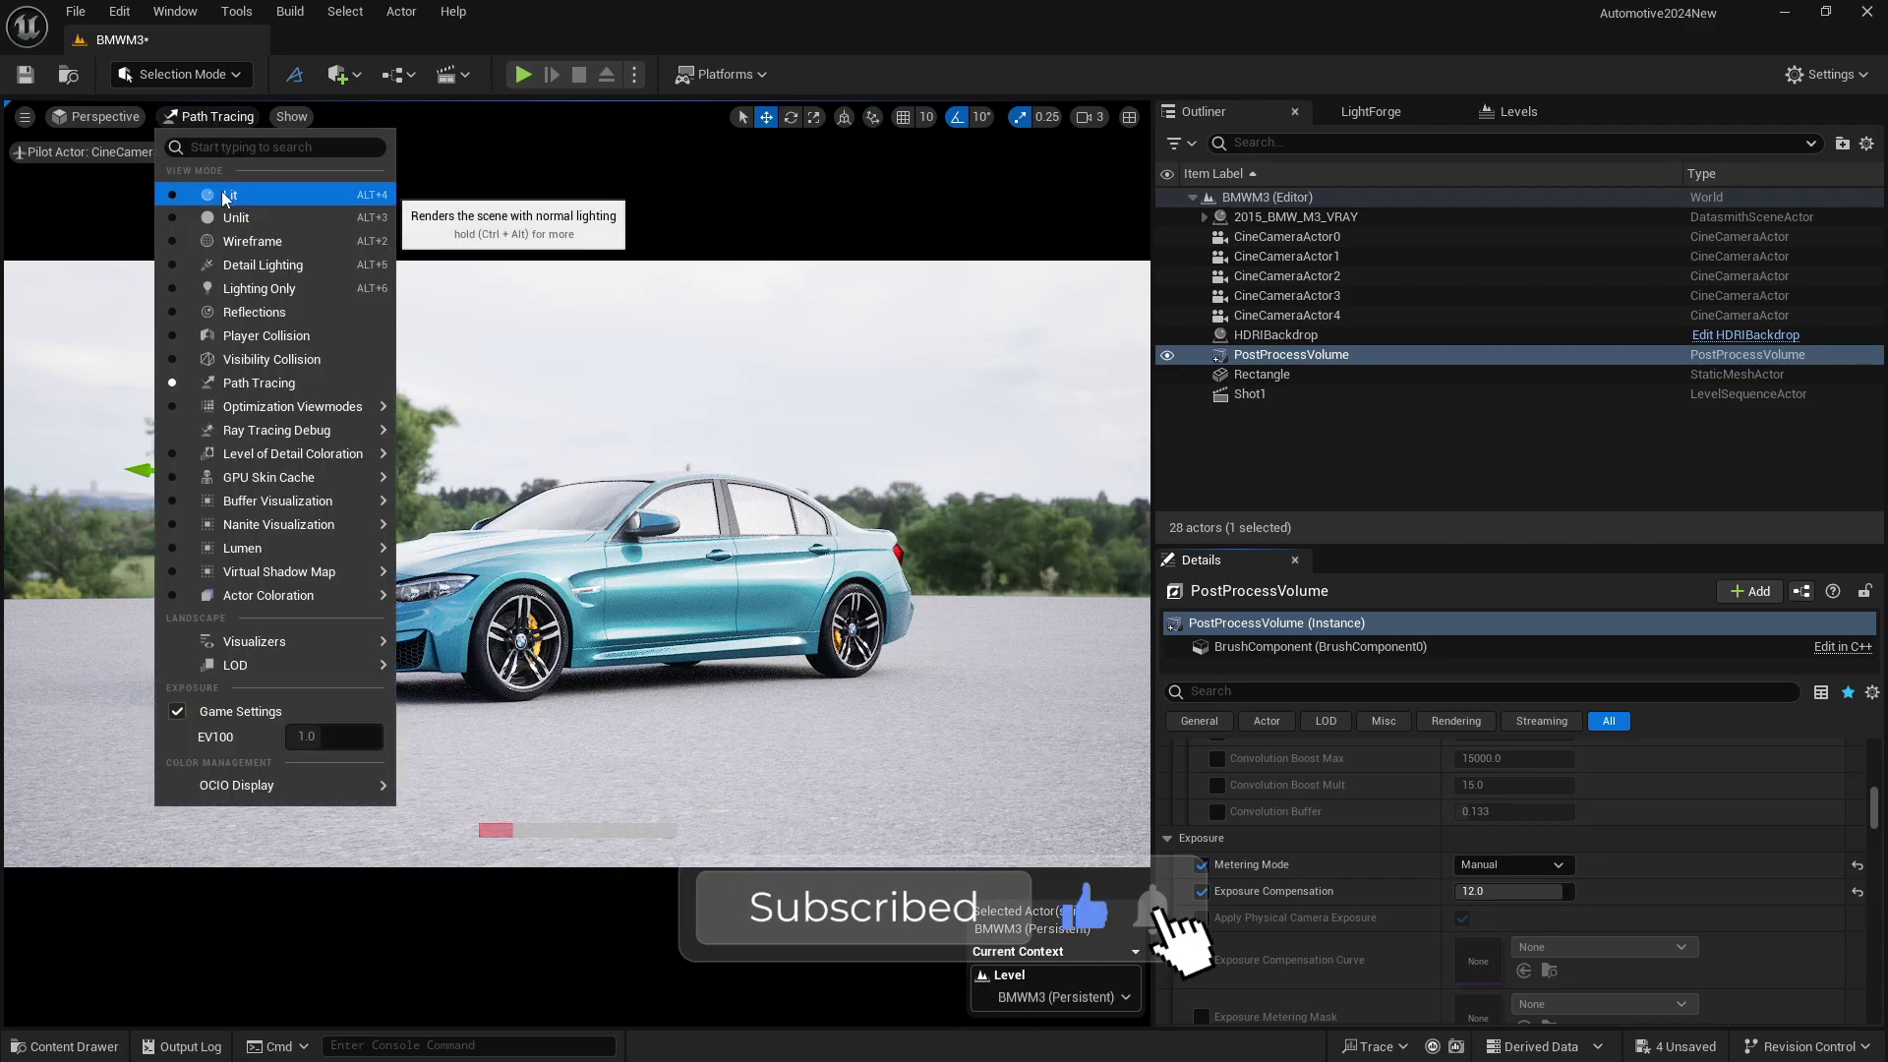
{"action": "left_click", "coordinate": [227, 195]}
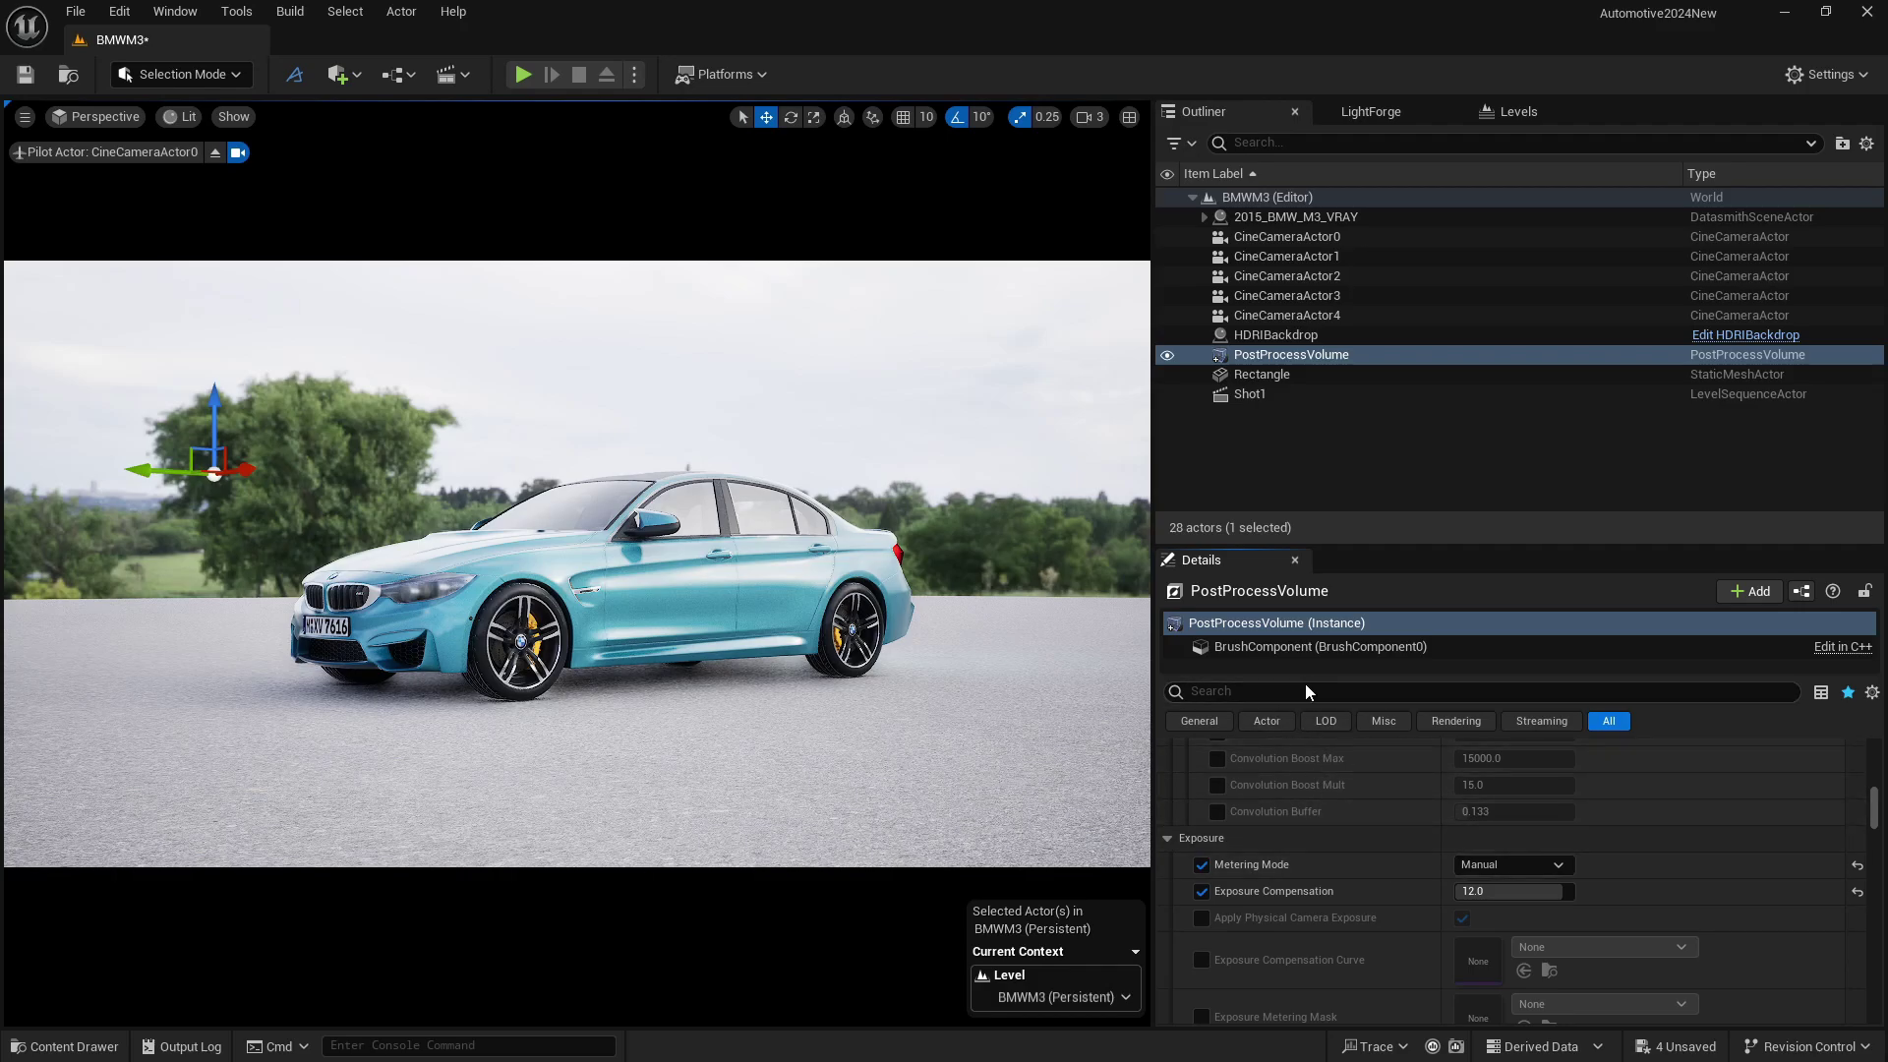
Step: Set the Exposure Compensation of the Post Process Volume to 11.5
{"action": "left_click", "coordinate": [1482, 892]}
{"action": "type", "text": "1"}
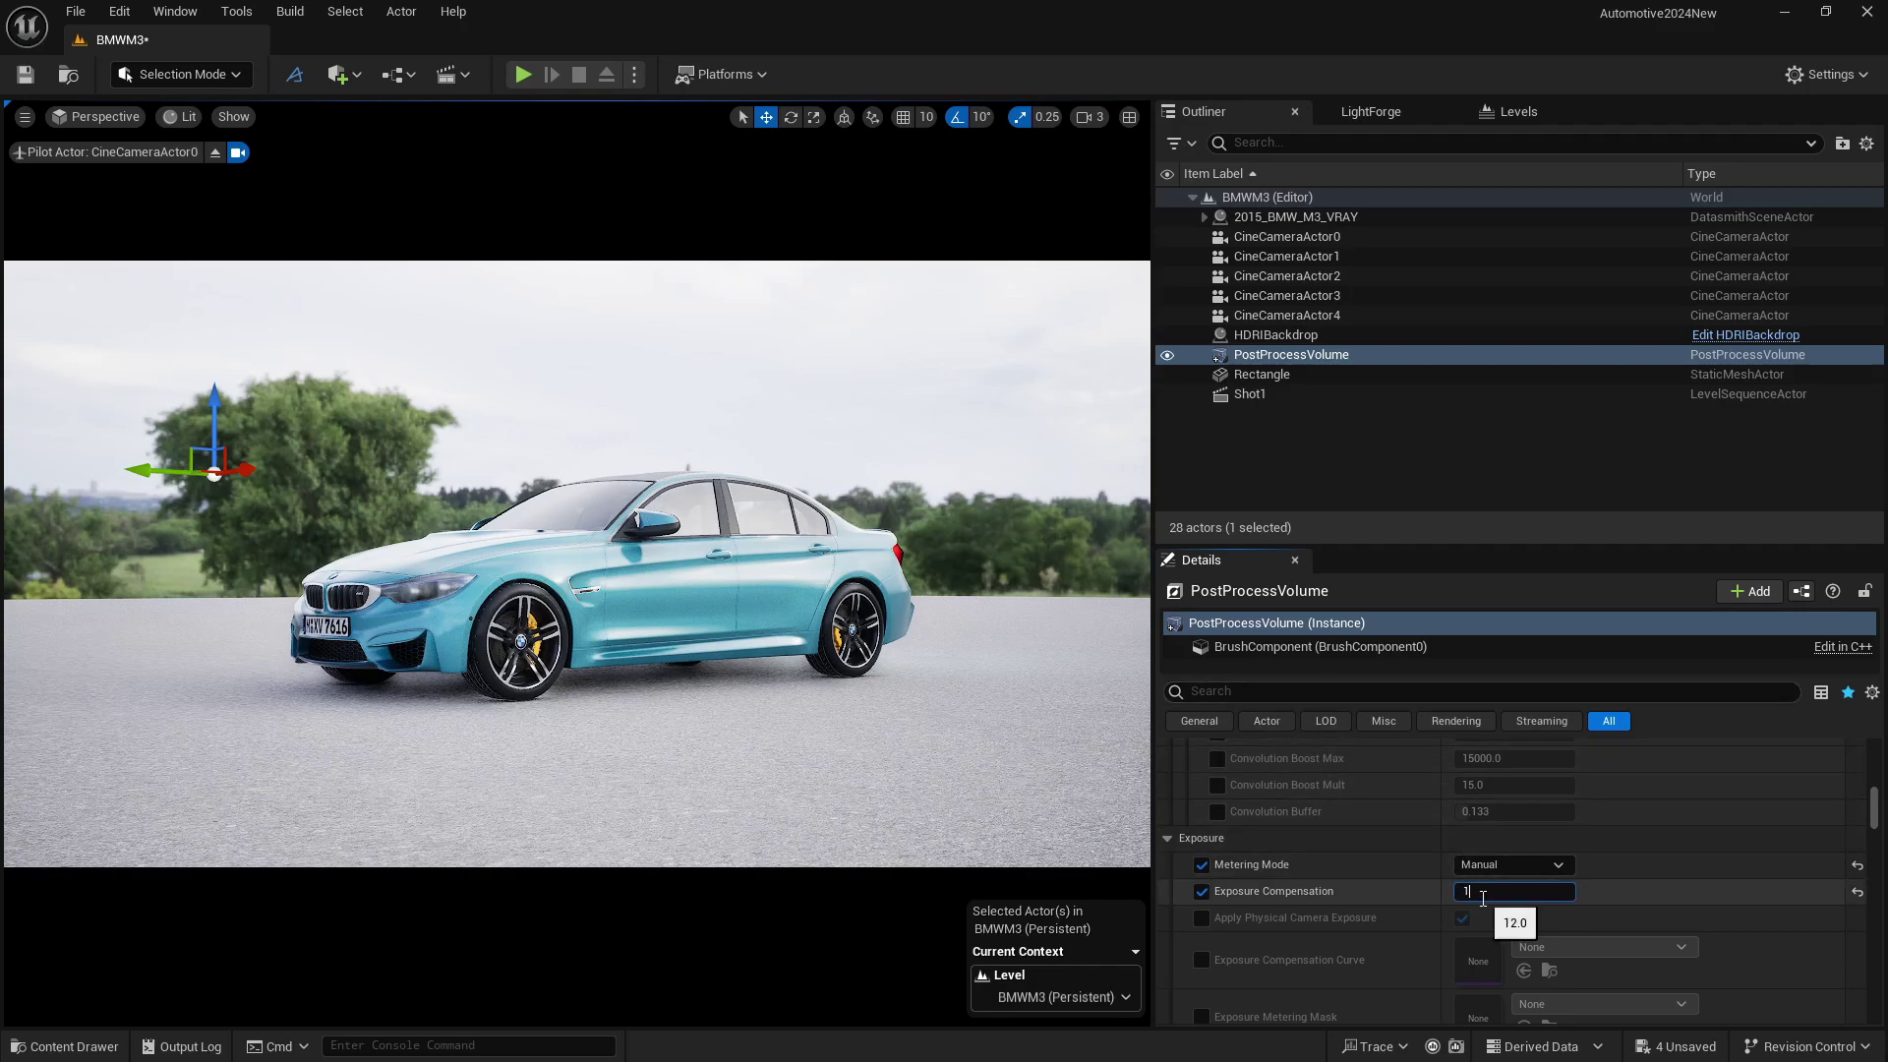
{"action": "key", "text": "Return"}
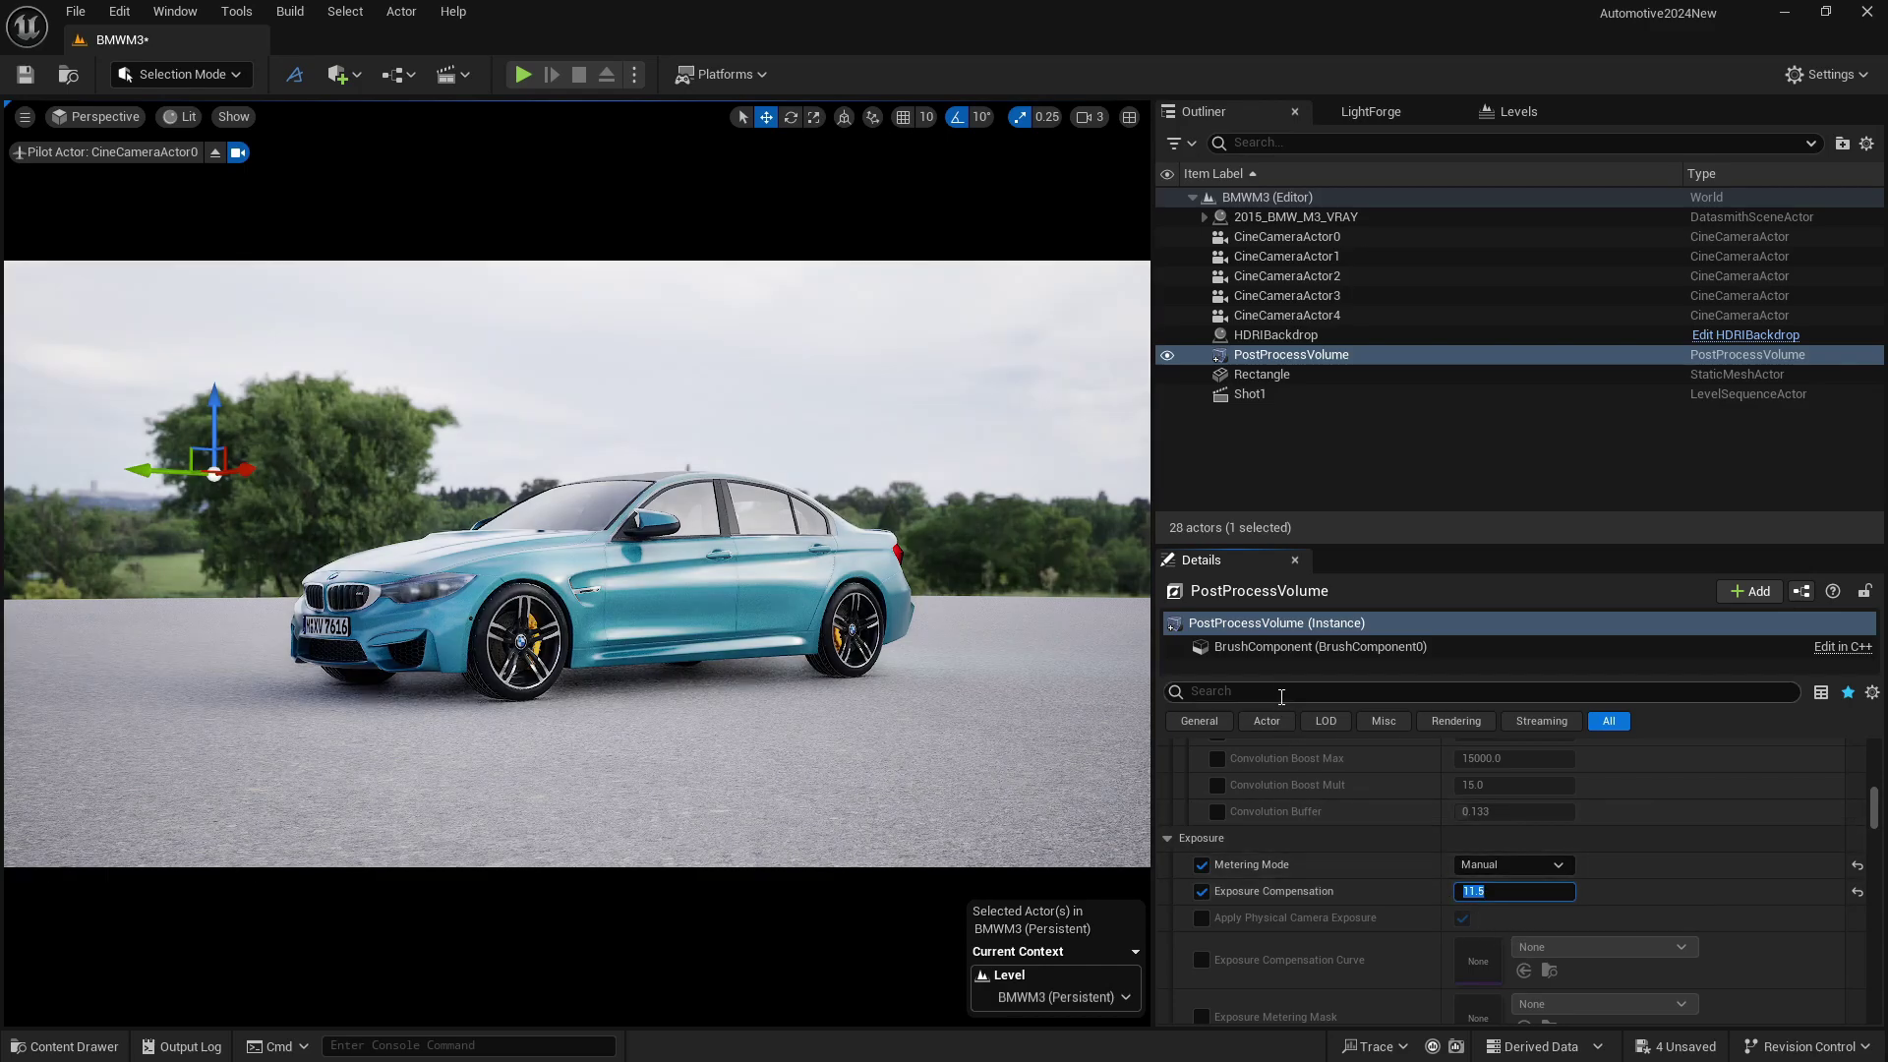
Step: Filter the volume's properties by "lumen" and enable the Global Illumination Method and Lumen Scene Lighting Quality overrides
{"action": "type", "text": "lum"}
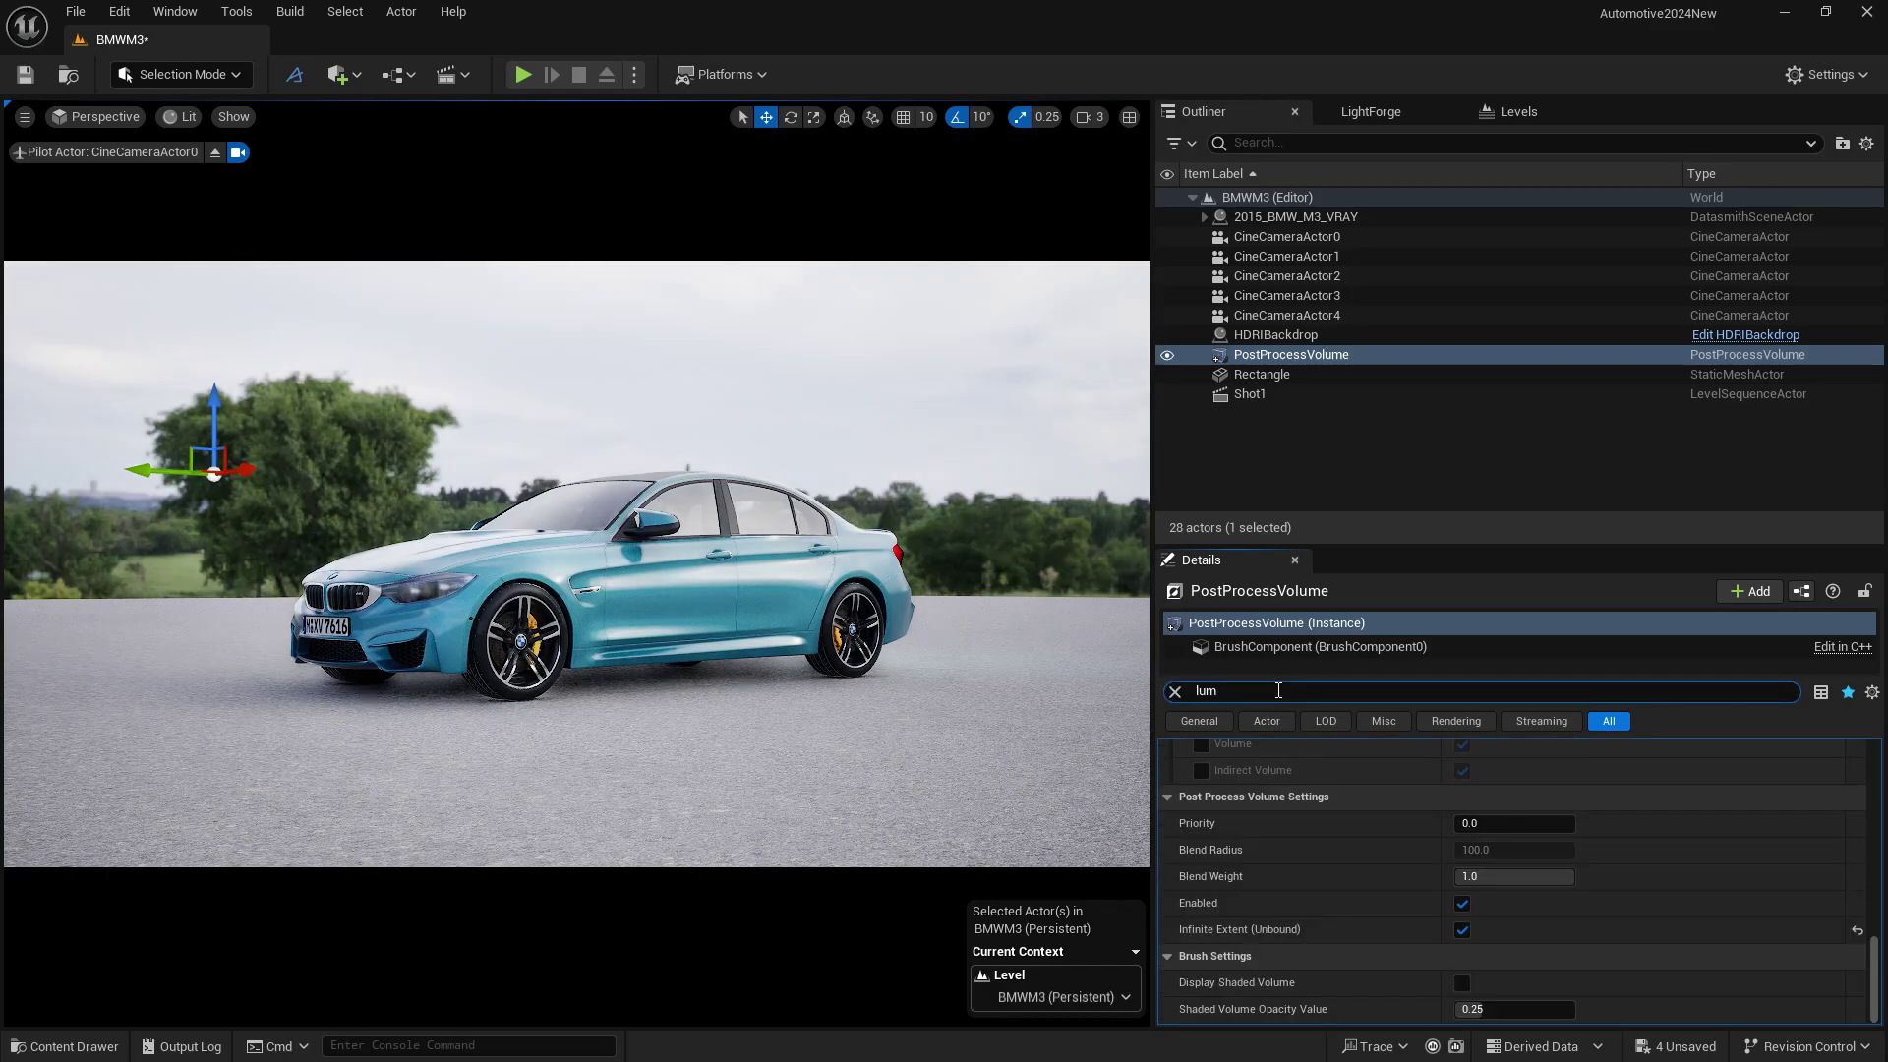
{"action": "type", "text": "en"}
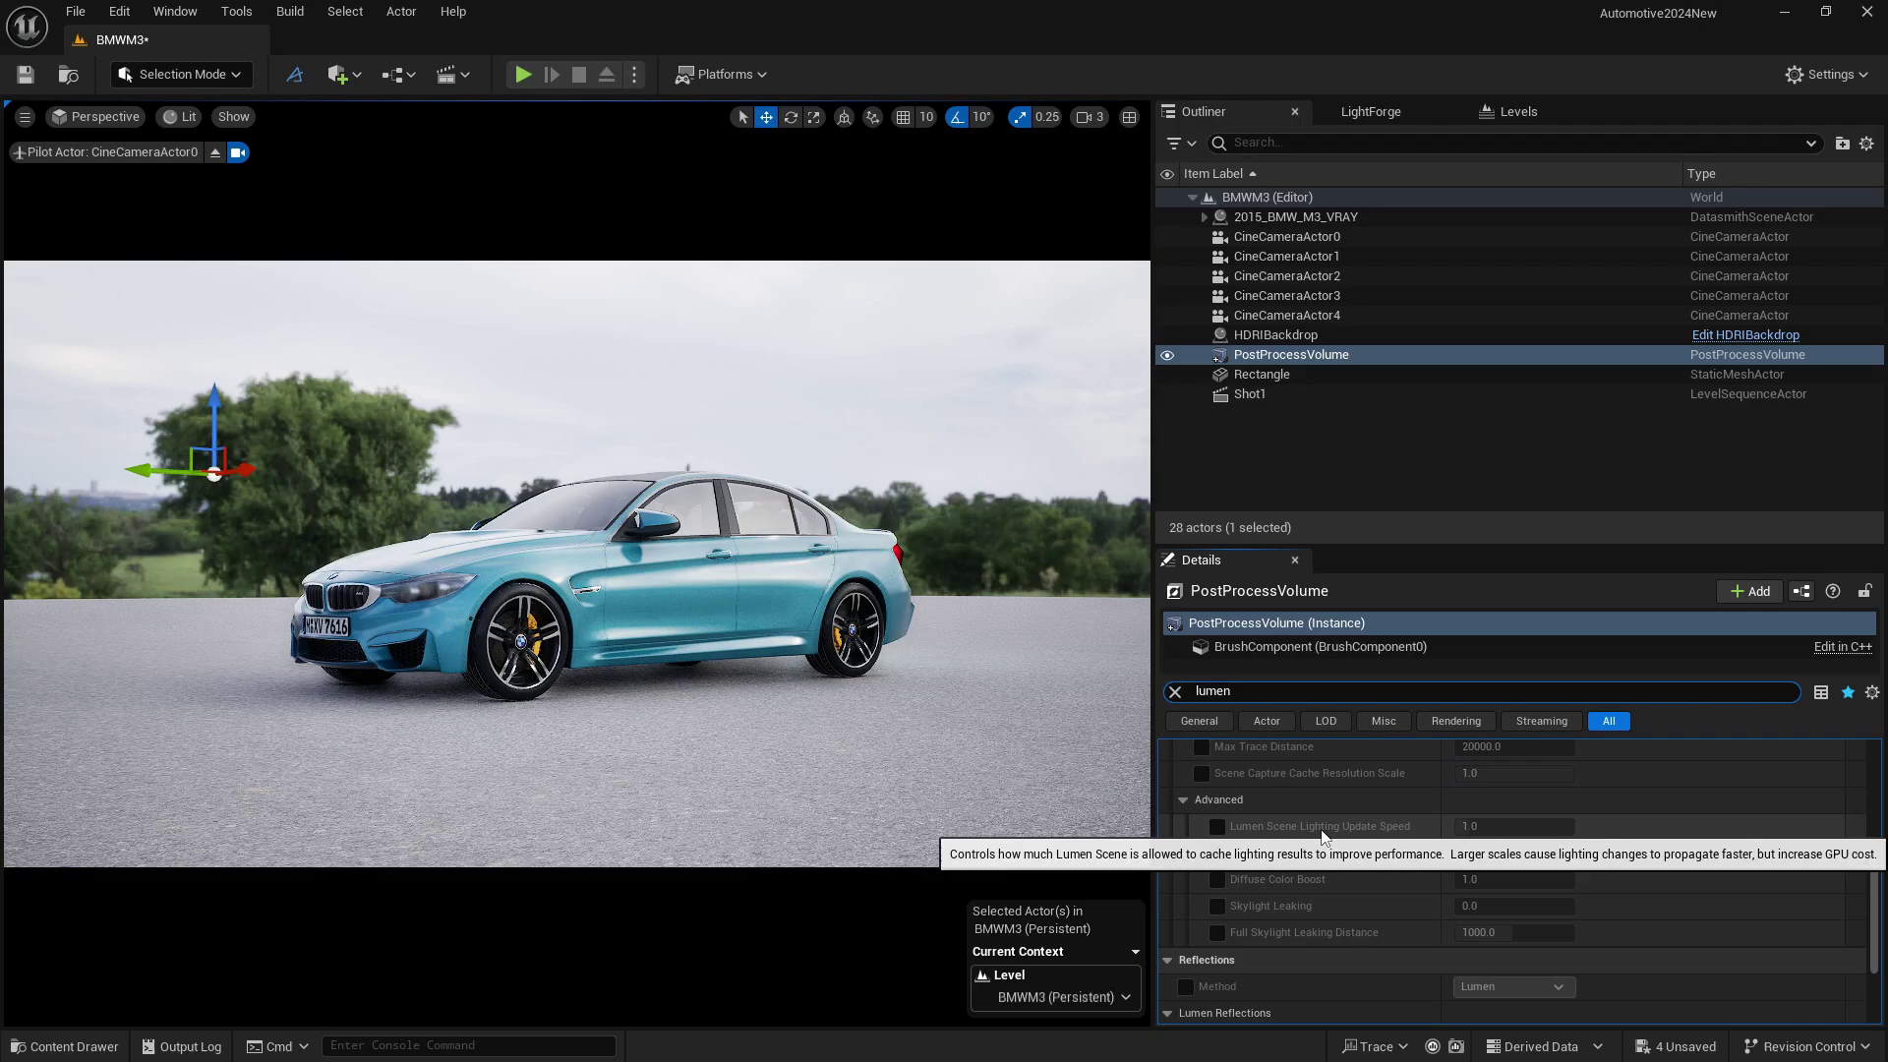
{"action": "scroll", "coordinate": [1320, 829], "scroll_direction": "up", "scroll_amount": 4}
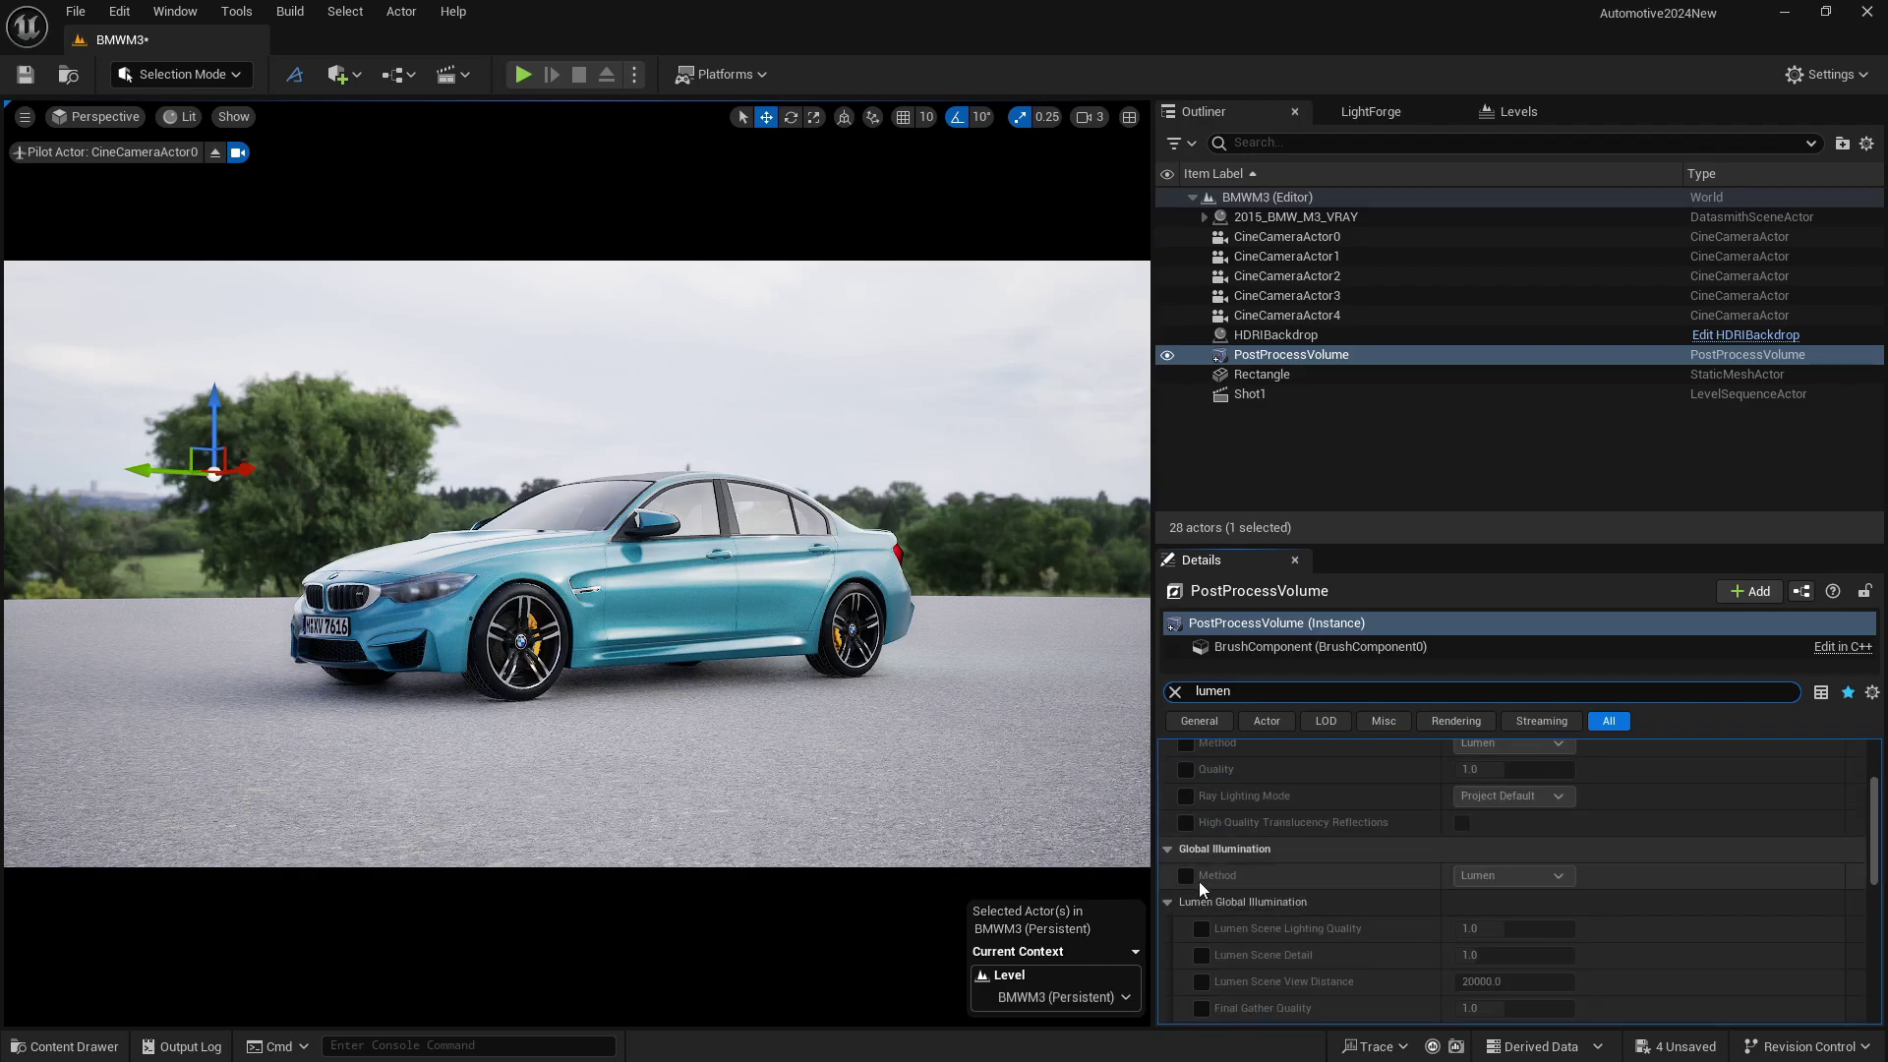
{"action": "left_click", "coordinate": [1200, 928]}
{"action": "scroll", "coordinate": [1219, 910], "scroll_direction": "down", "scroll_amount": 2}
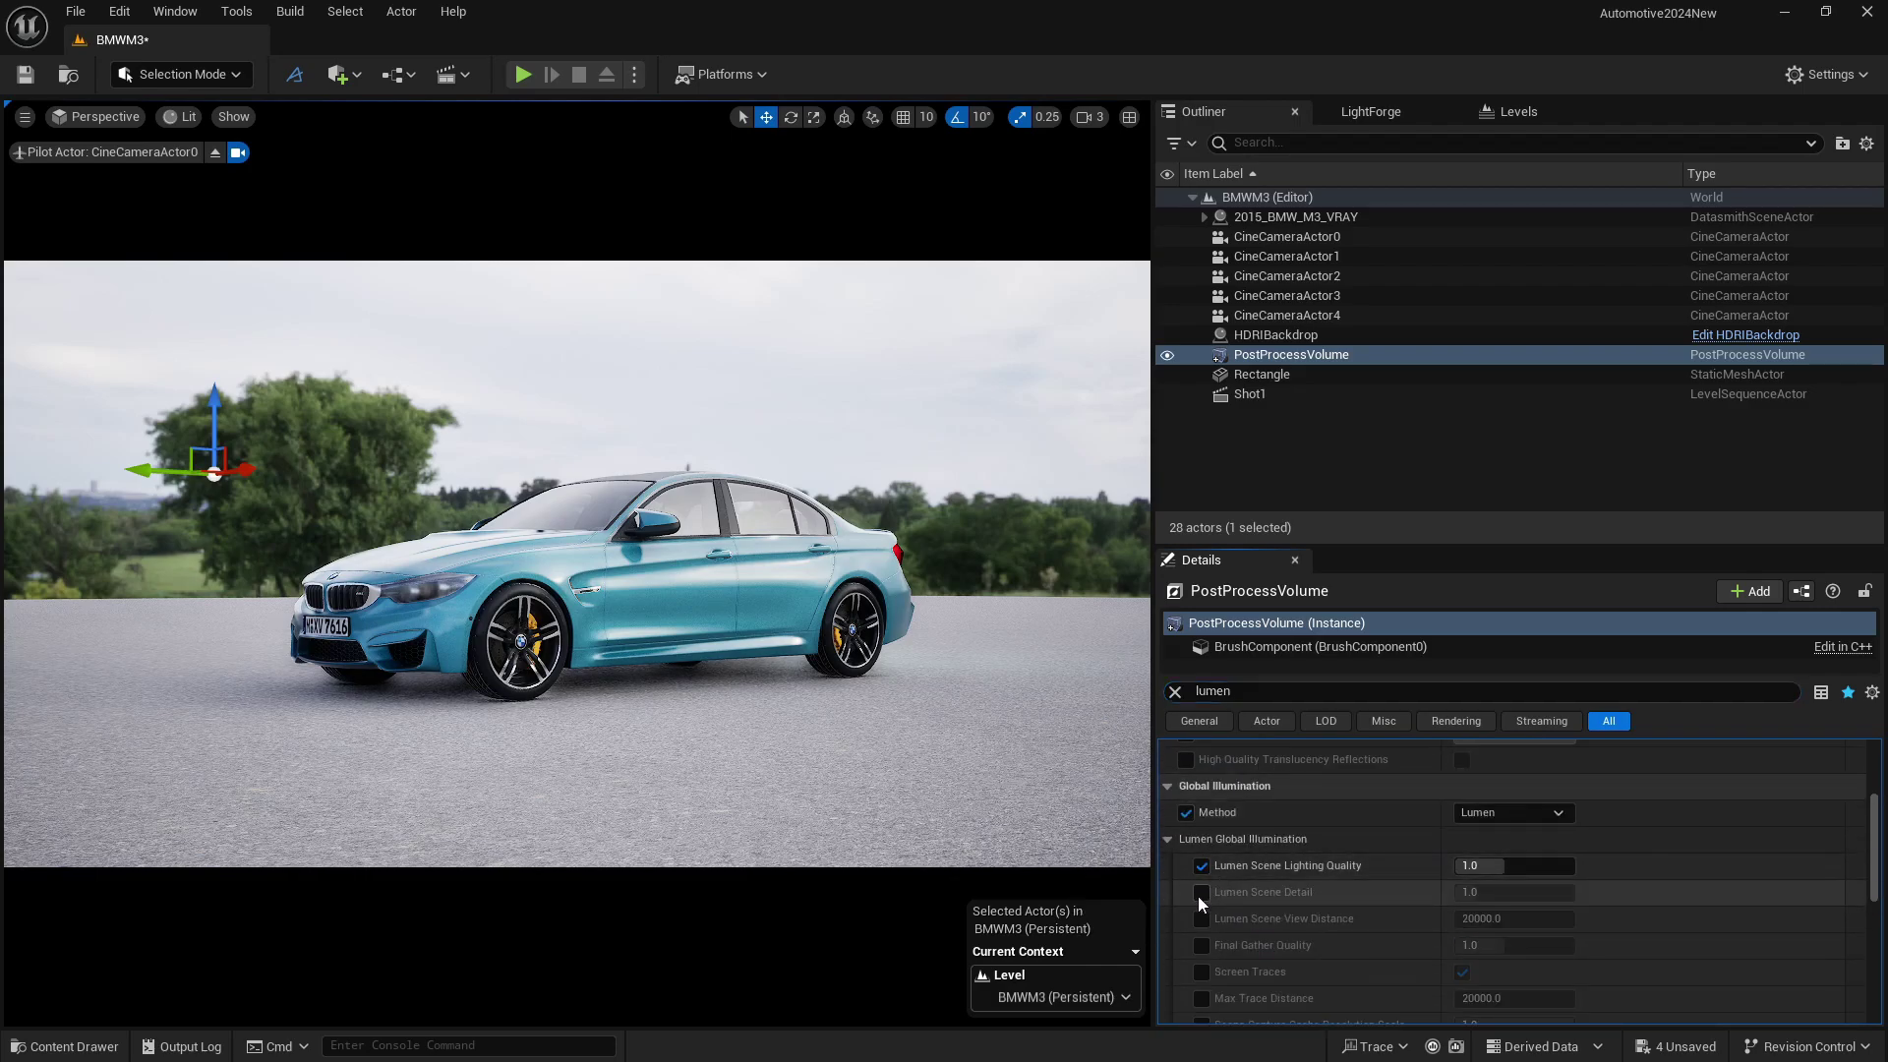
Step: Enable the Lumen Scene Detail override and set both Lumen Scene Lighting Quality and Lumen Scene Detail to 5
{"action": "left_click", "coordinate": [1199, 892]}
{"action": "left_click", "coordinate": [1471, 866]}
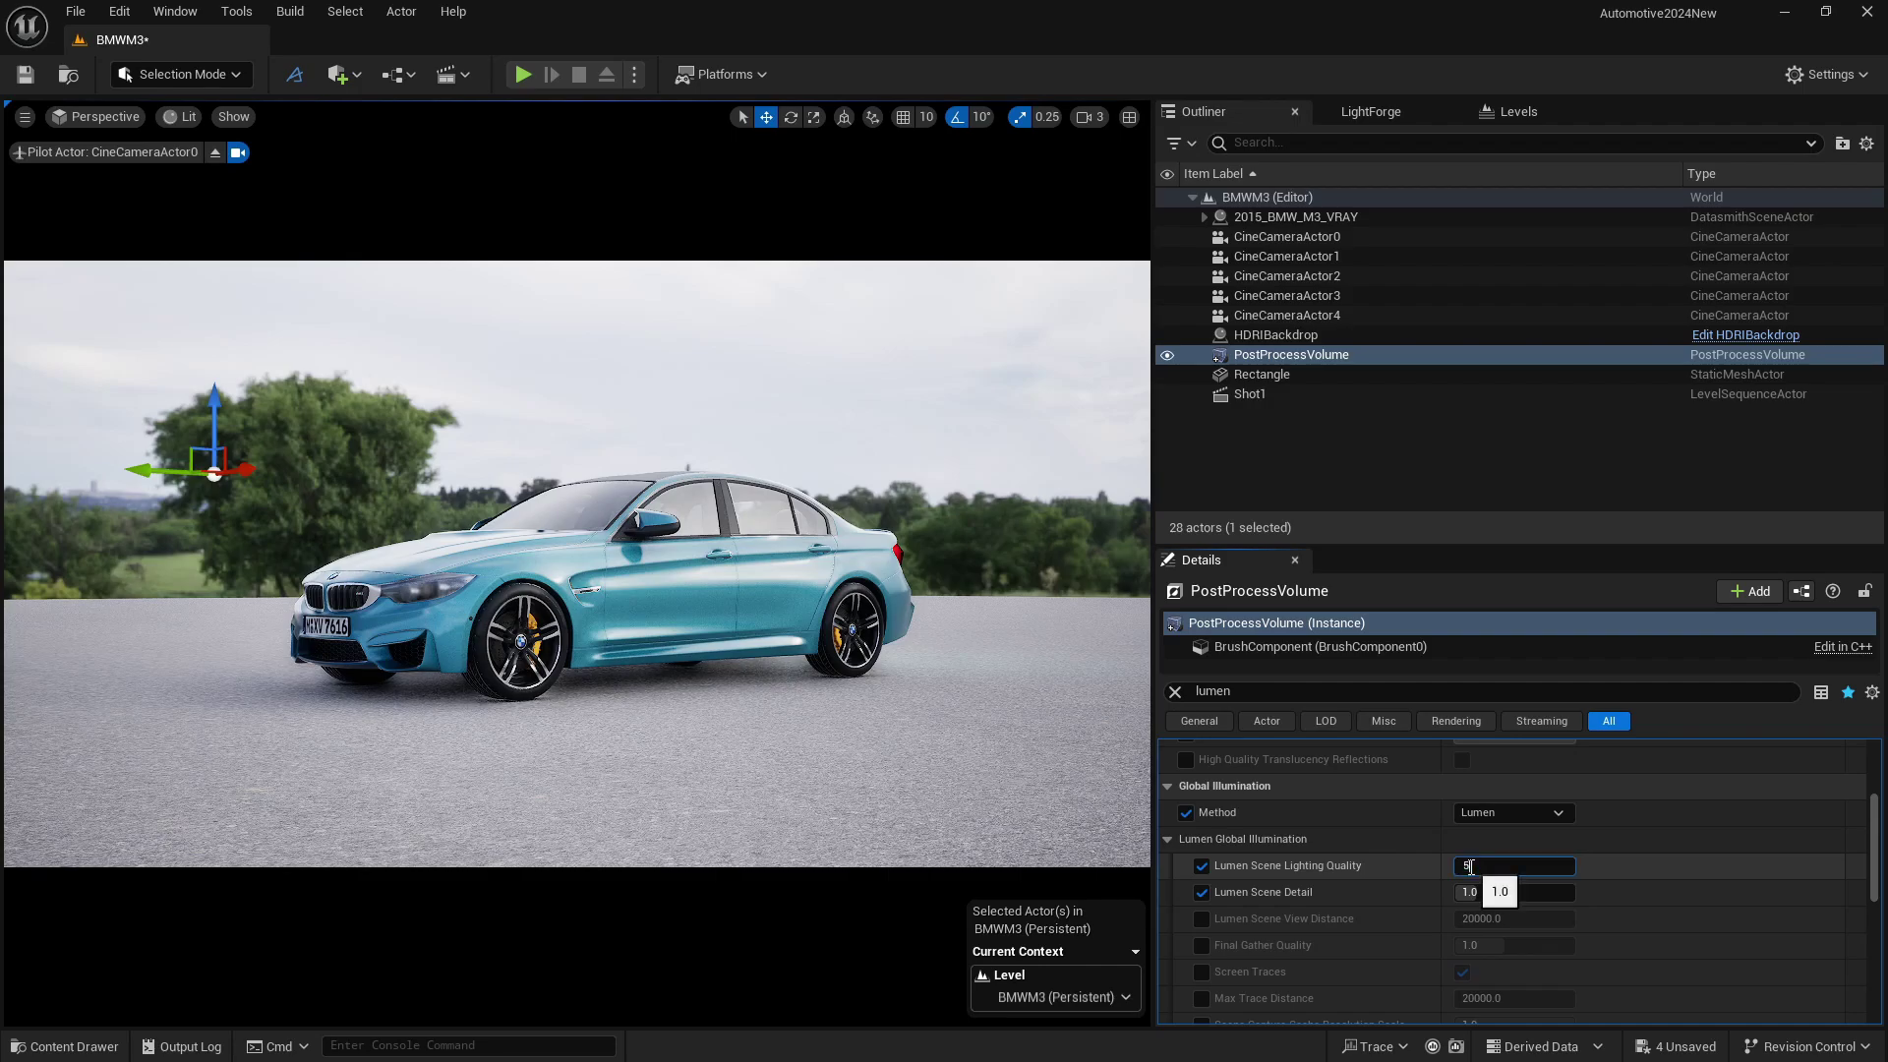
{"action": "left_click", "coordinate": [1474, 892]}
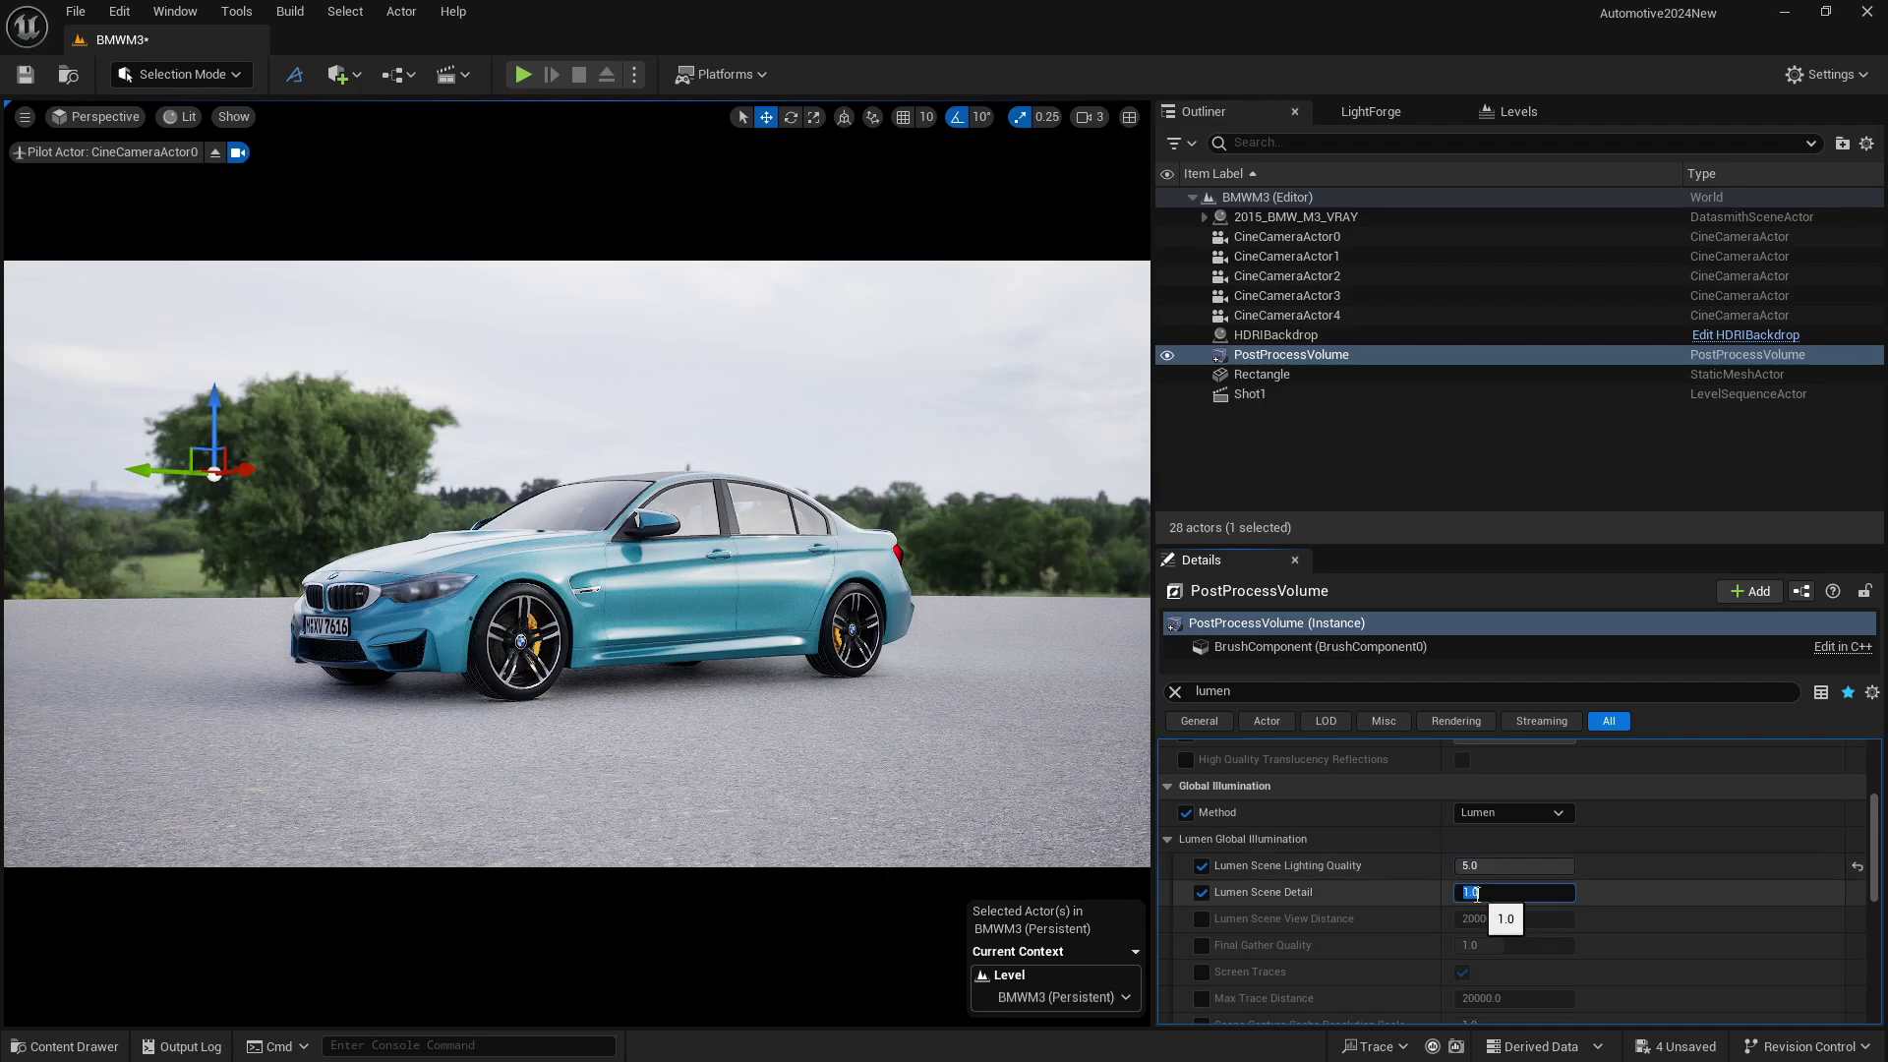
{"action": "type", "text": "5"}
{"action": "left_click", "coordinate": [1301, 883]}
Step: Enable the Final Gather Quality override for Lumen Global Illumination, try a value of 7, then set it to 12
{"action": "scroll", "coordinate": [1304, 882], "scroll_direction": "down", "scroll_amount": 4}
{"action": "scroll", "coordinate": [1268, 845], "scroll_direction": "down", "scroll_amount": 2}
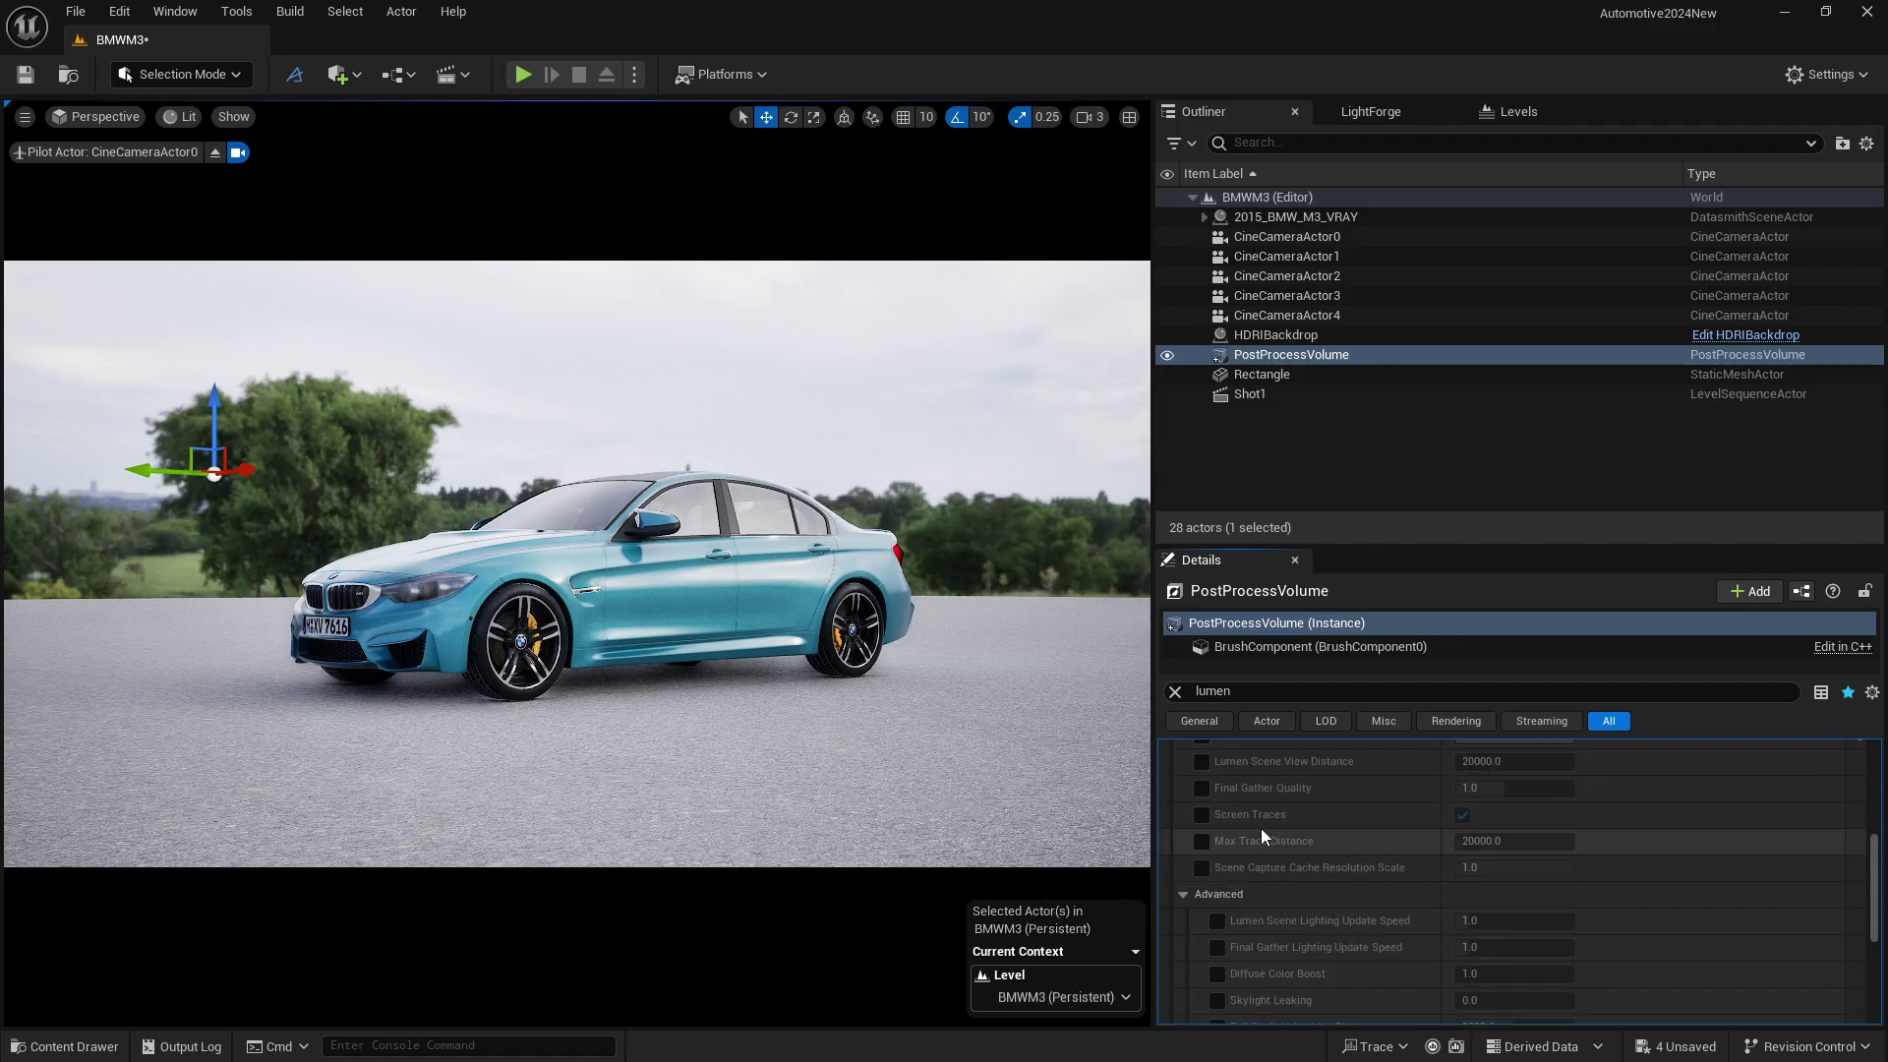
{"action": "left_click", "coordinate": [1201, 788]}
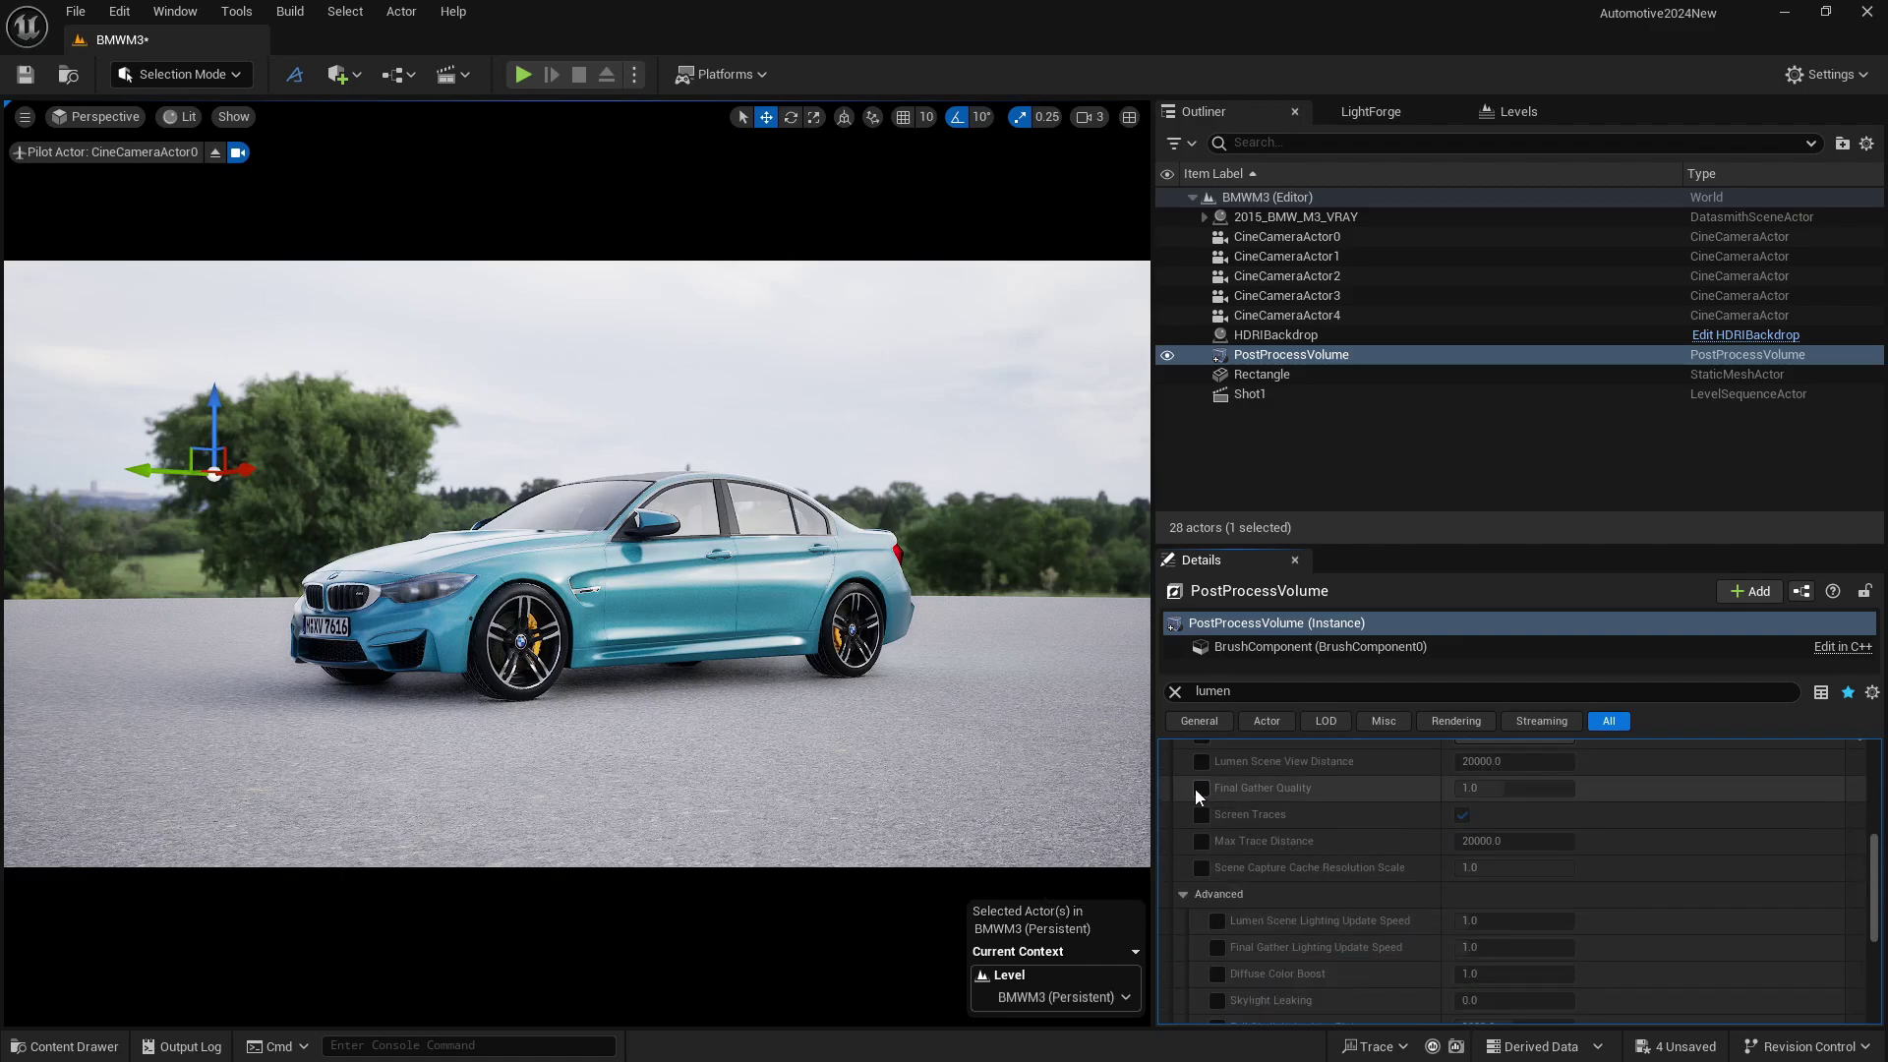
{"action": "left_click", "coordinate": [1485, 787]}
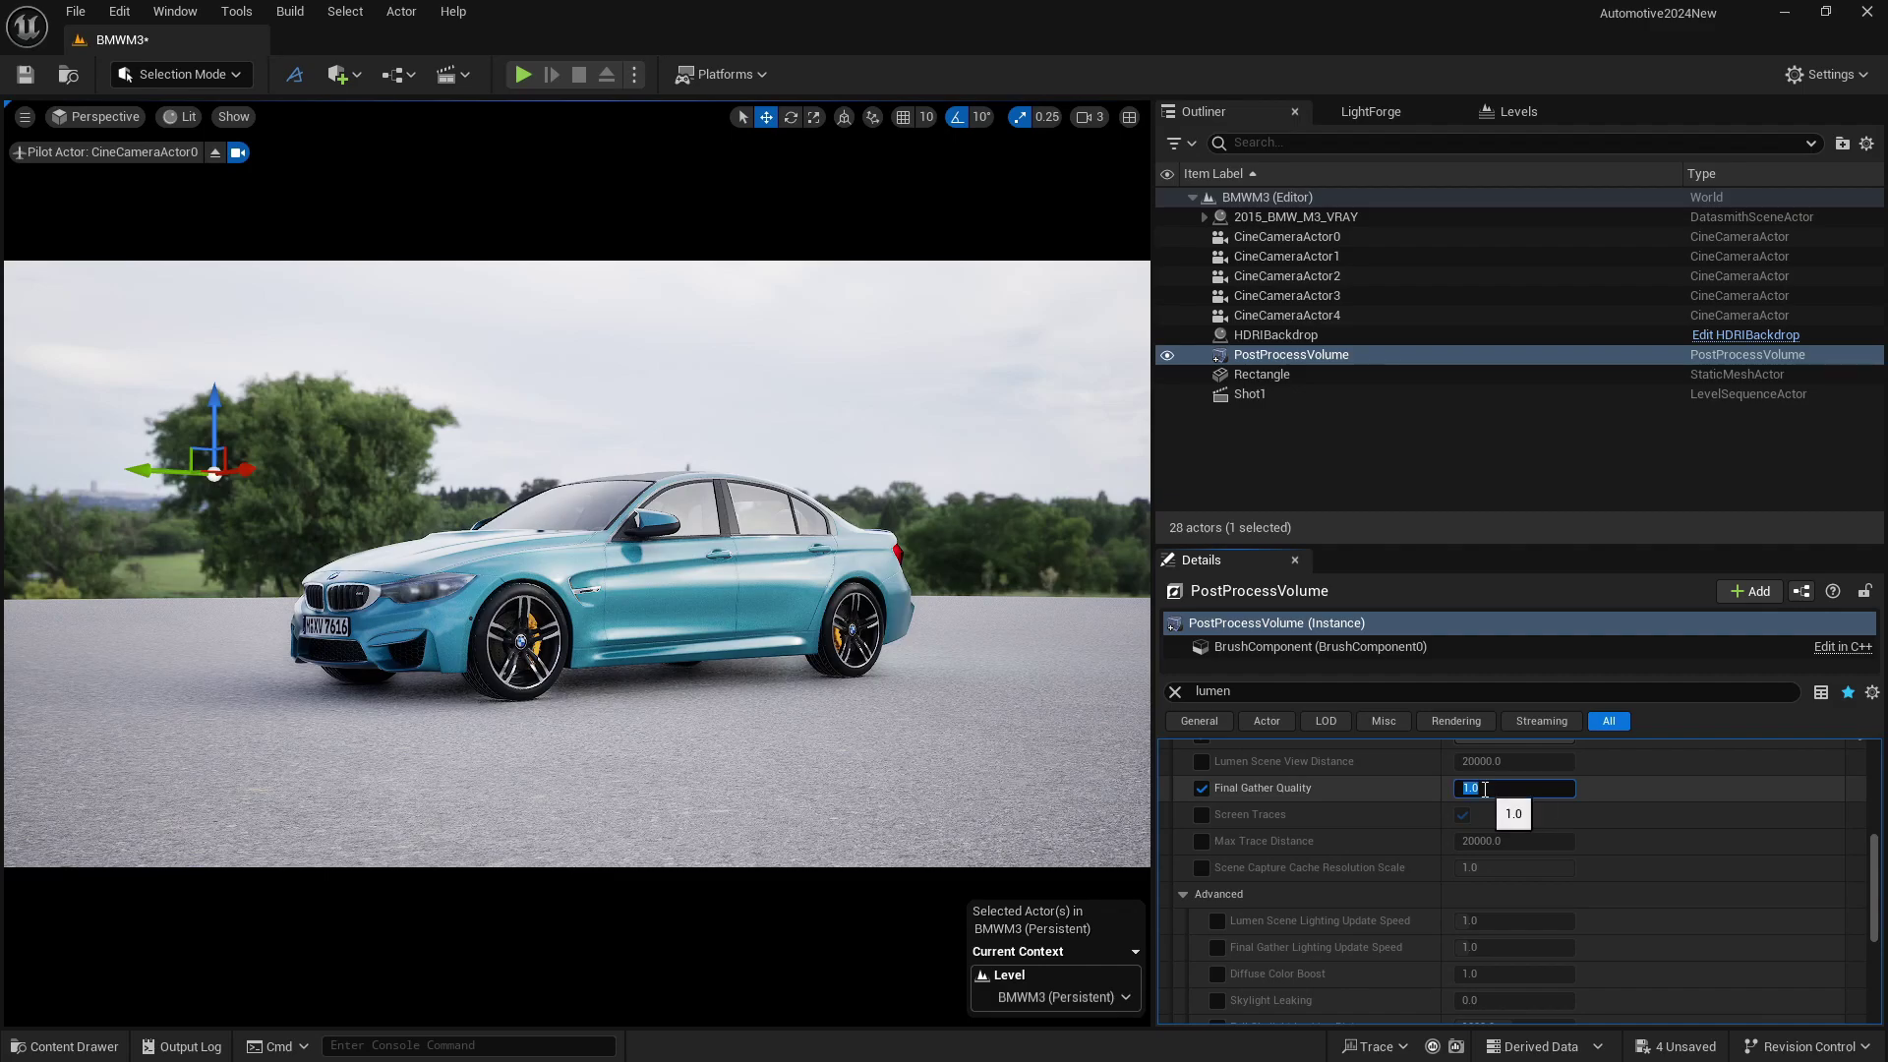
{"action": "key", "text": "Return"}
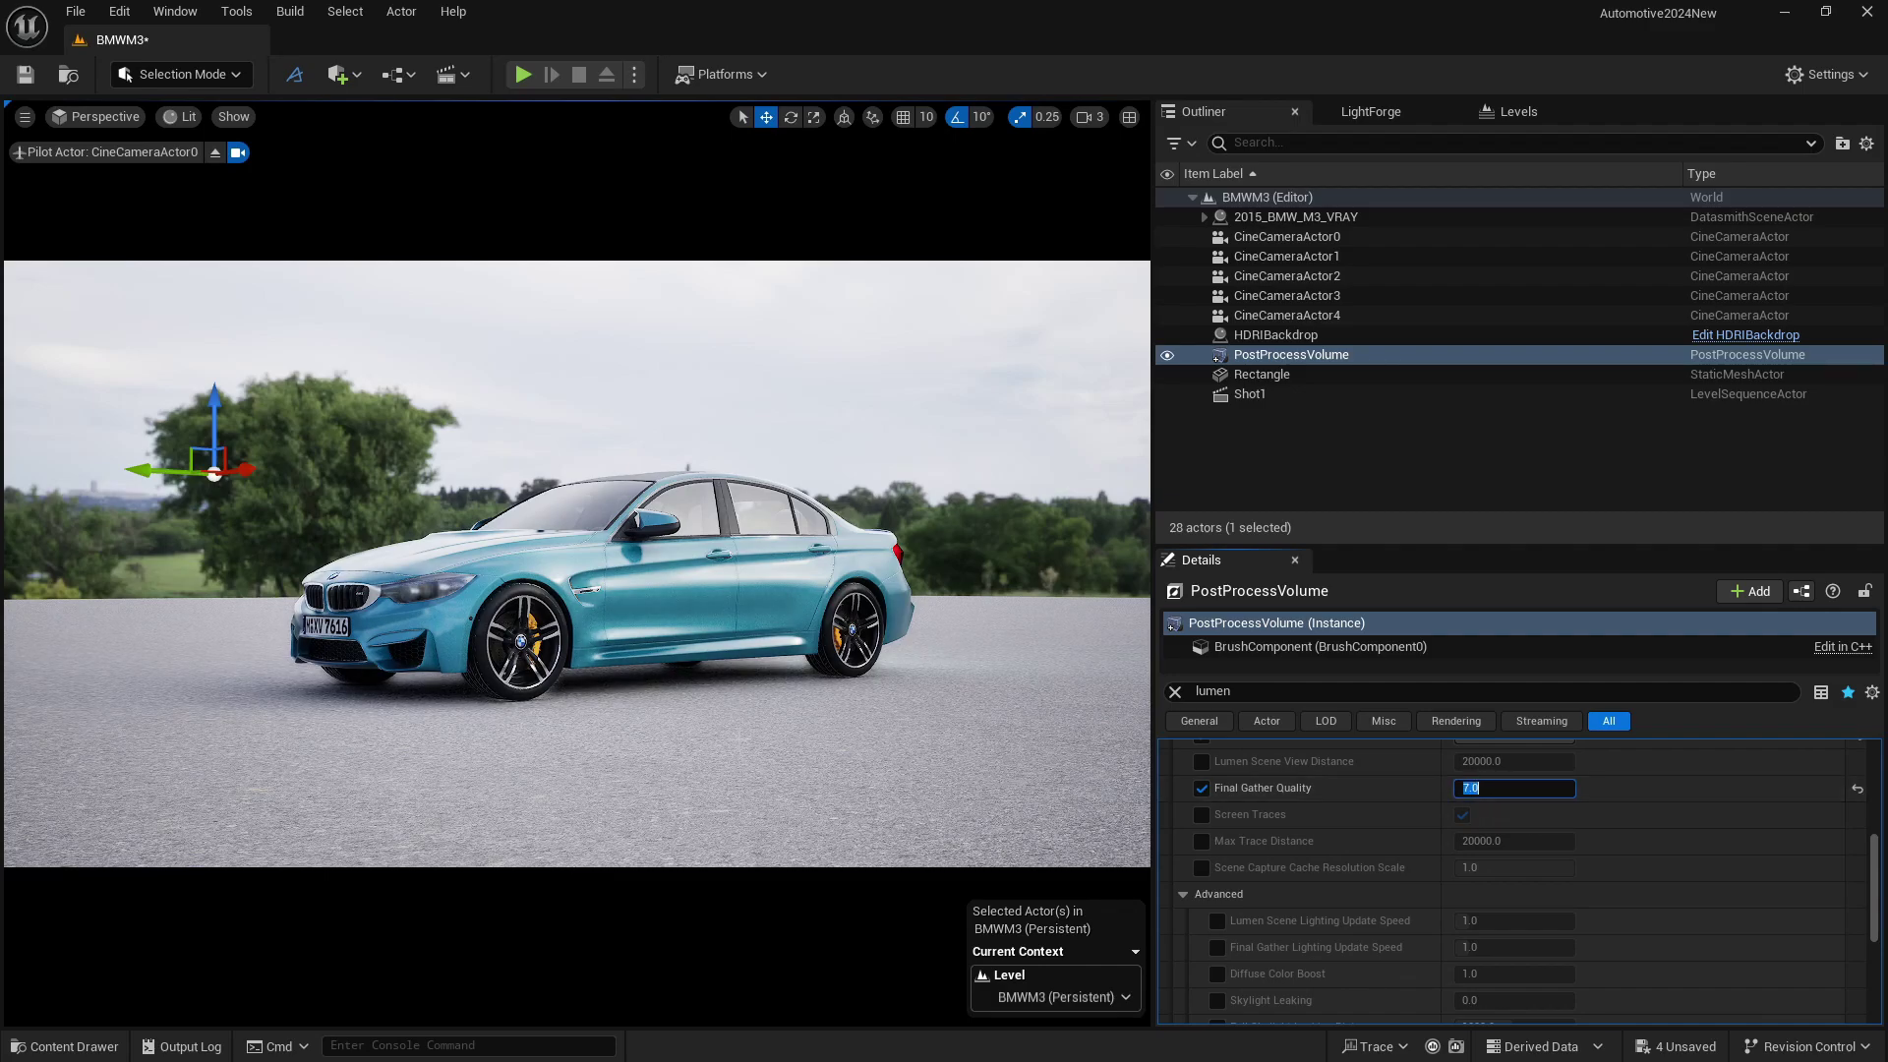
{"action": "type", "text": "12"}
{"action": "key", "text": "Return"}
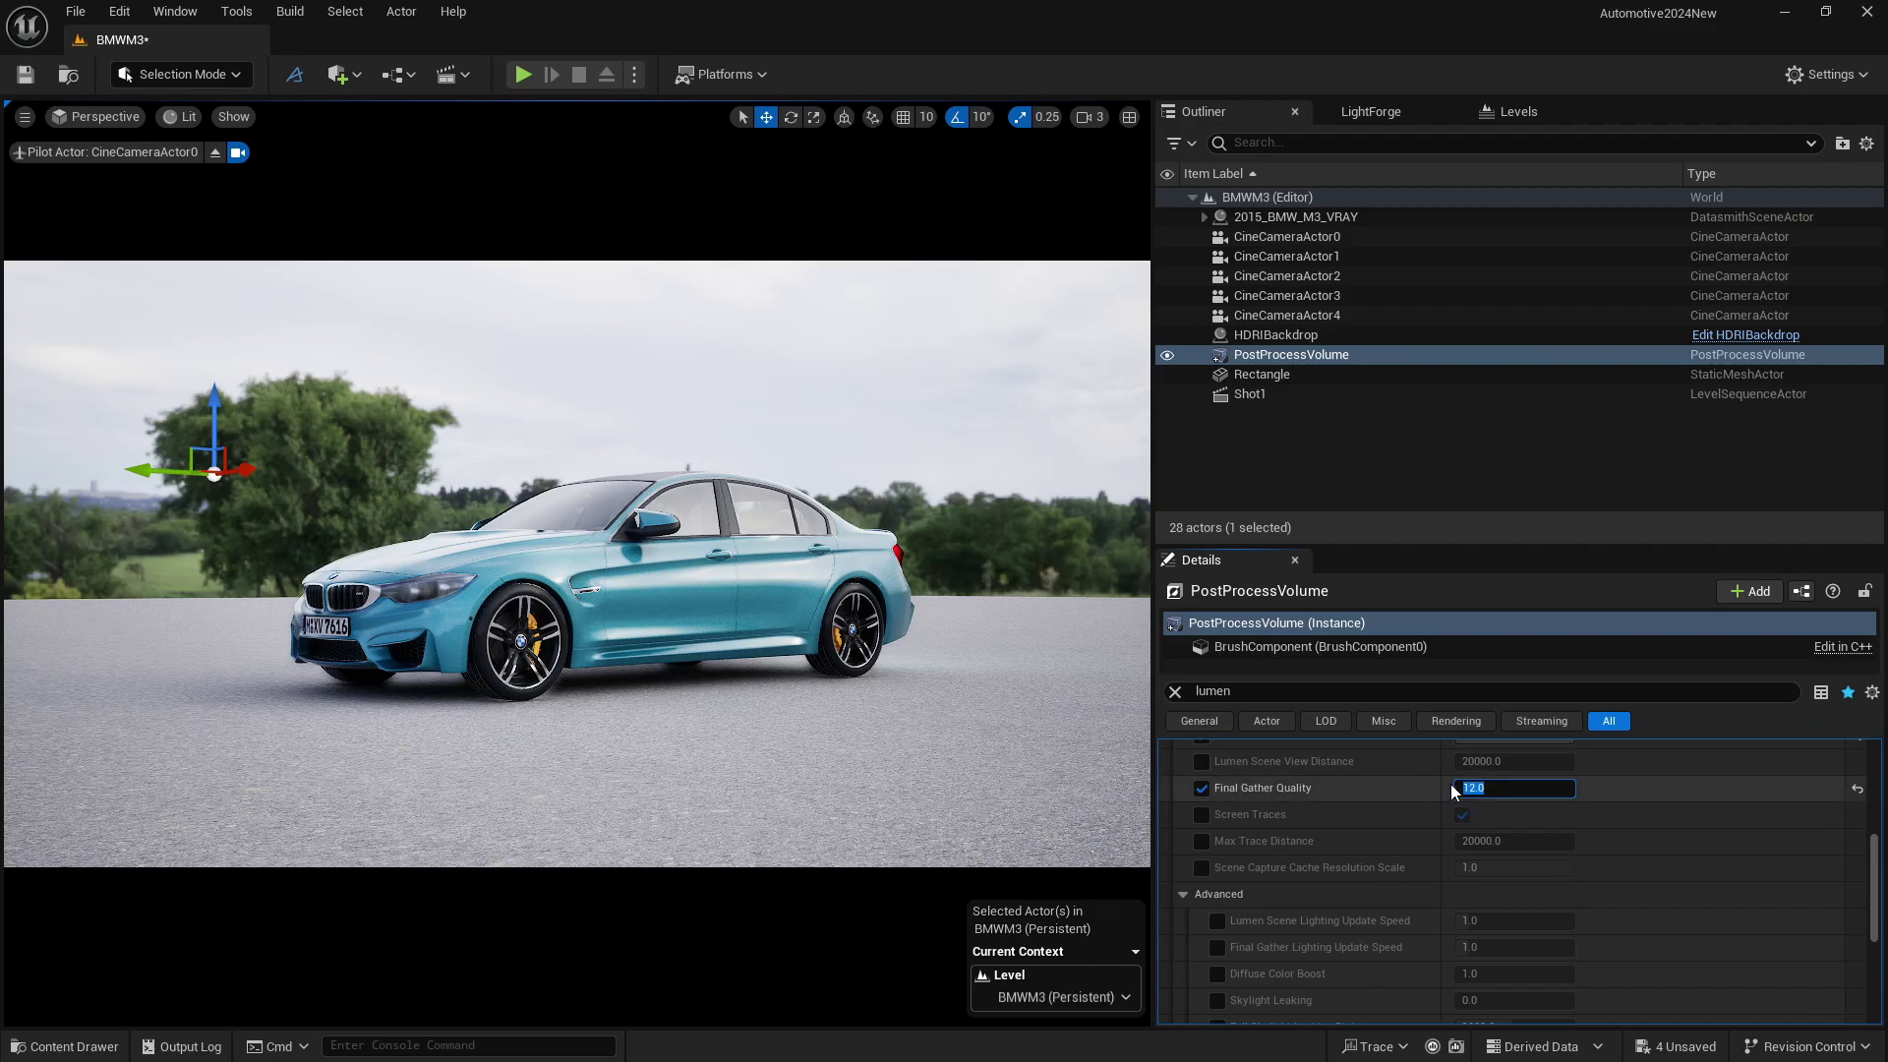
Step: Try values of 1 and 10 for the Final Gather Quality of Lumen Global Illumination
{"action": "type", "text": "1"}
{"action": "key", "text": "Return"}
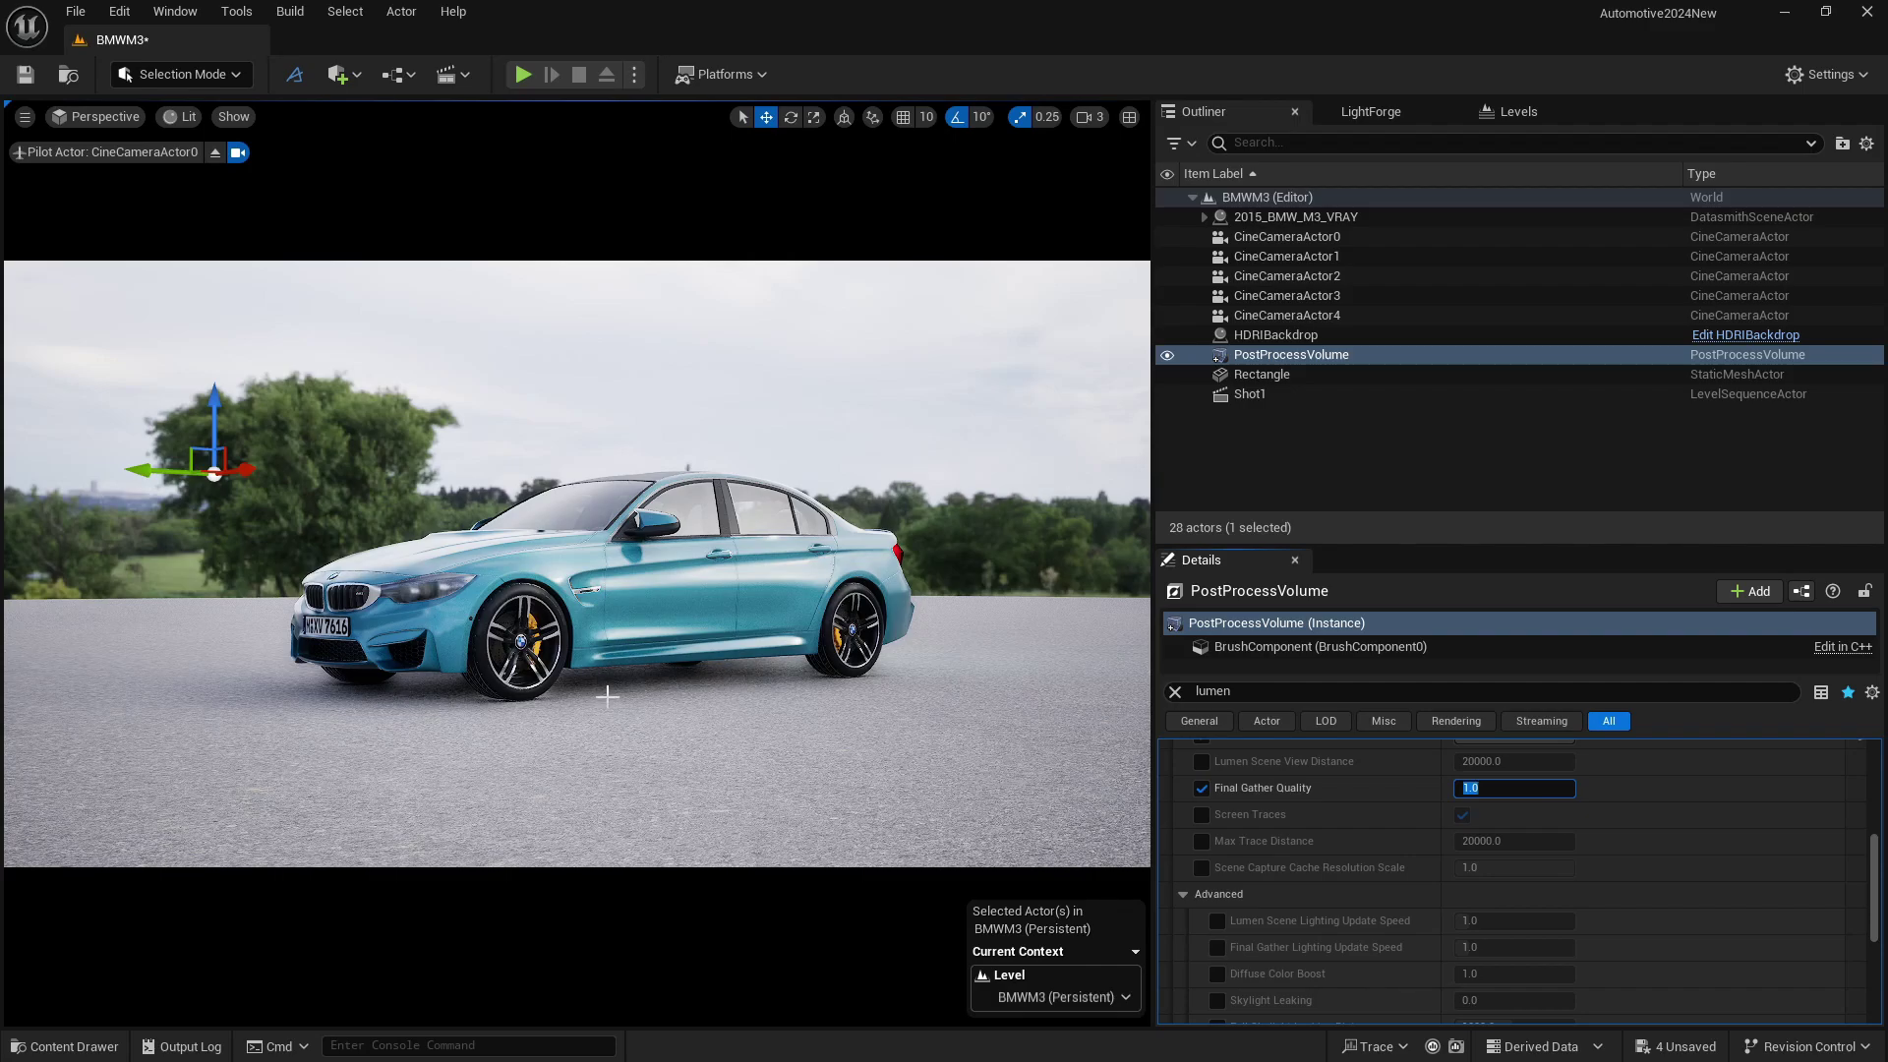
{"action": "type", "text": "10"}
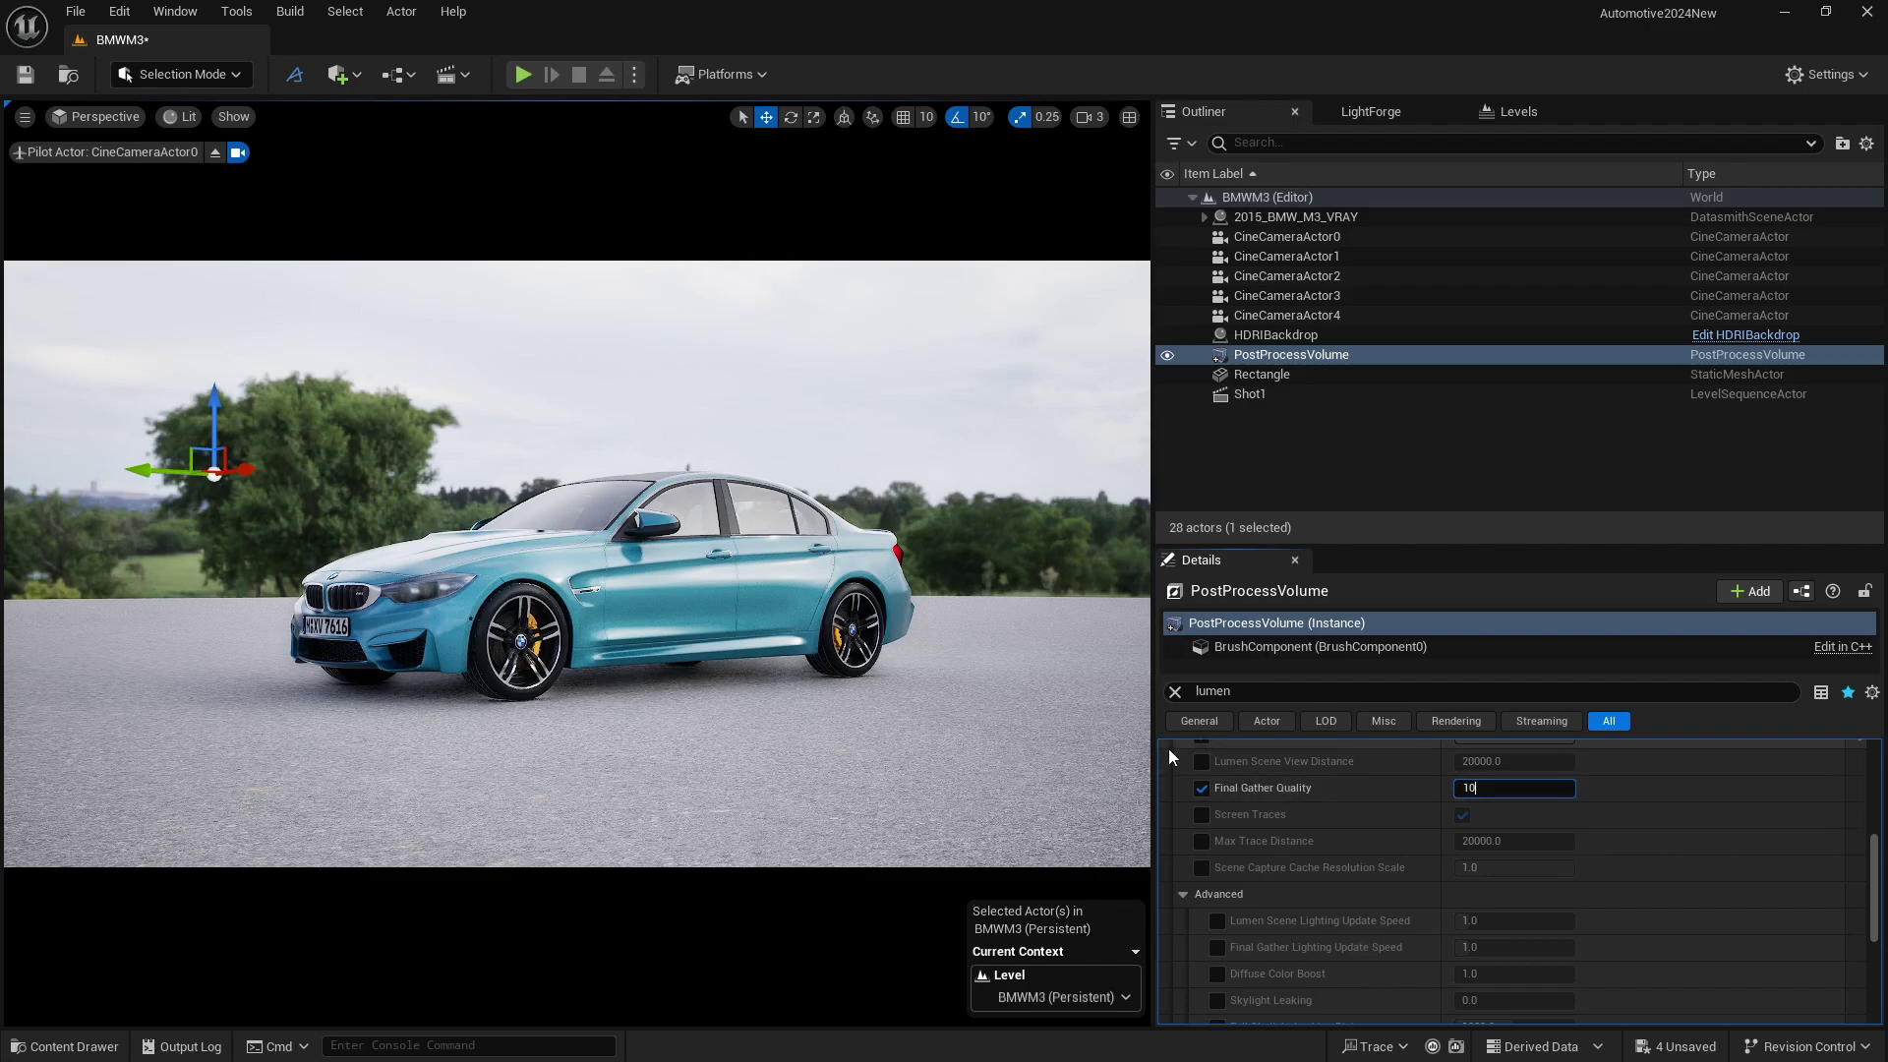
{"action": "key", "text": "Return"}
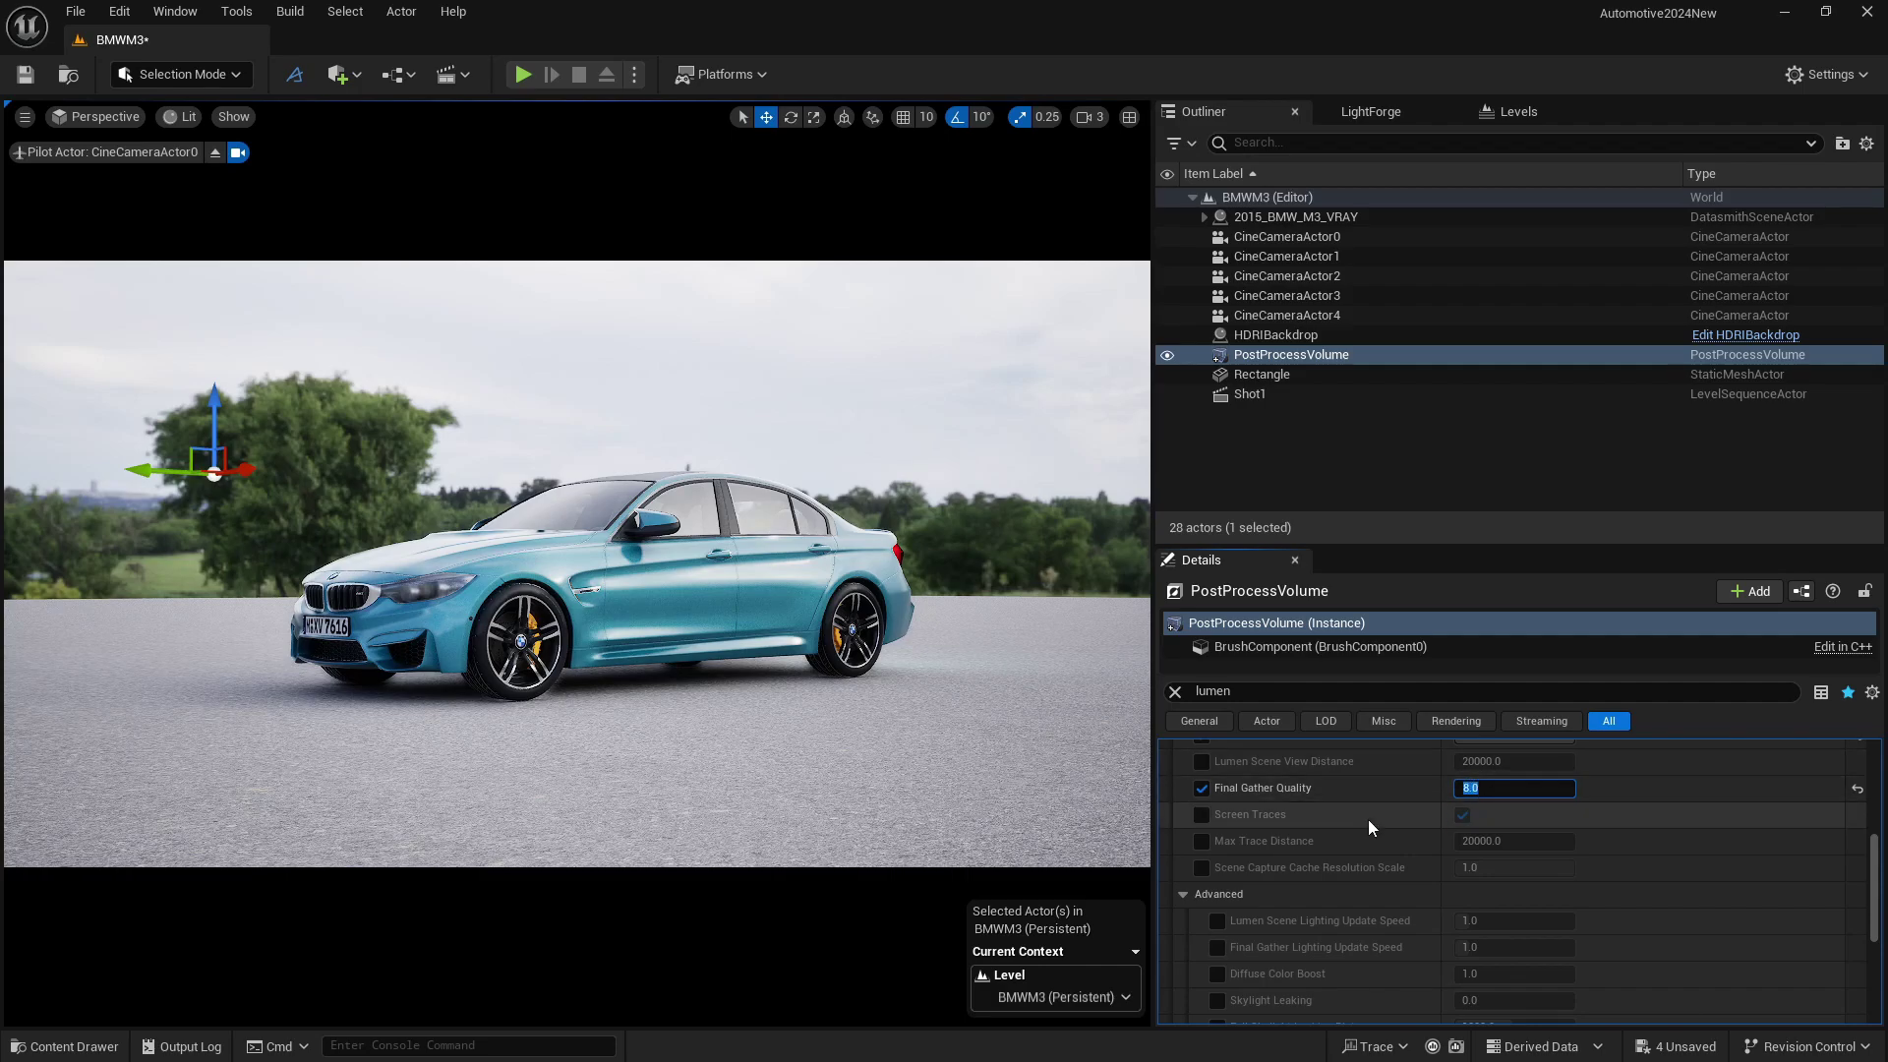
Step: Enable the Reflections Method override and all Lumen Reflections overrides, from Quality through Max Refraction Bounces
{"action": "left_click", "coordinate": [1292, 788]}
{"action": "scroll", "coordinate": [1312, 804], "scroll_direction": "down", "scroll_amount": 3}
{"action": "scroll", "coordinate": [1312, 804], "scroll_direction": "down", "scroll_amount": 2}
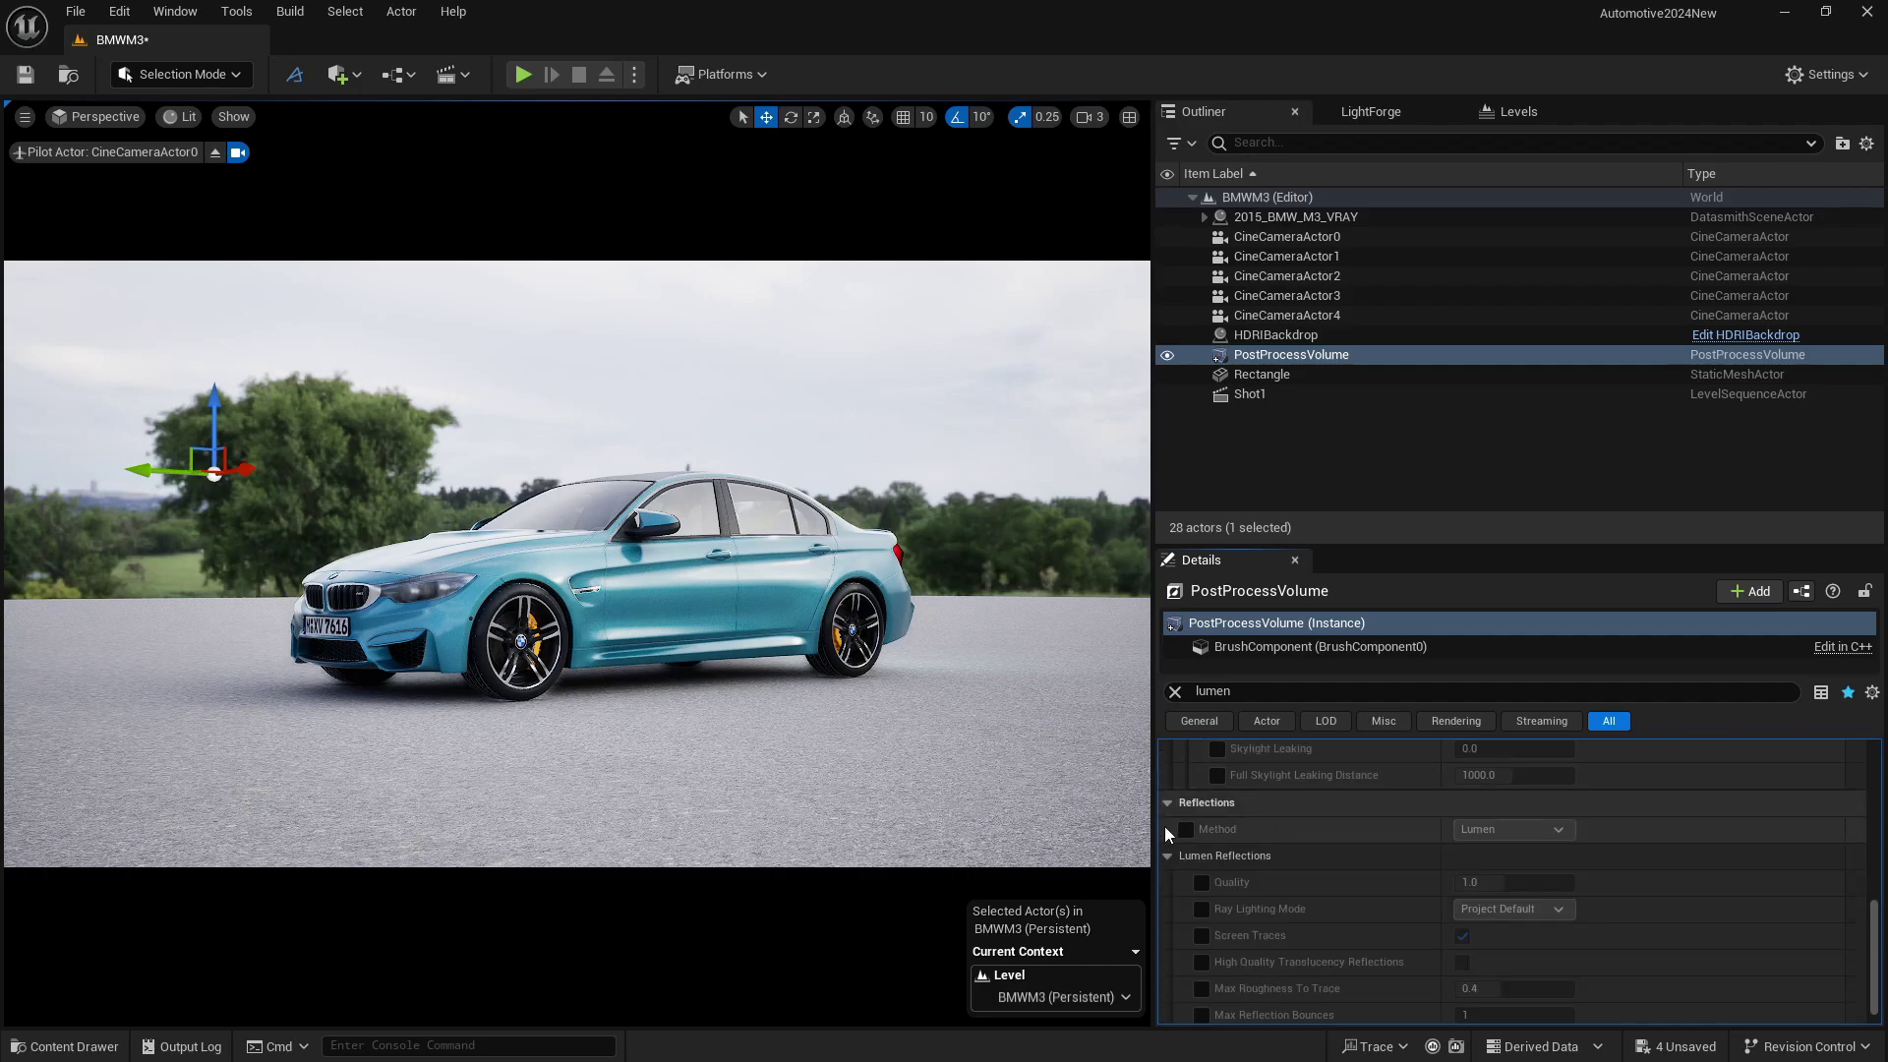
{"action": "left_click", "coordinate": [1185, 828]}
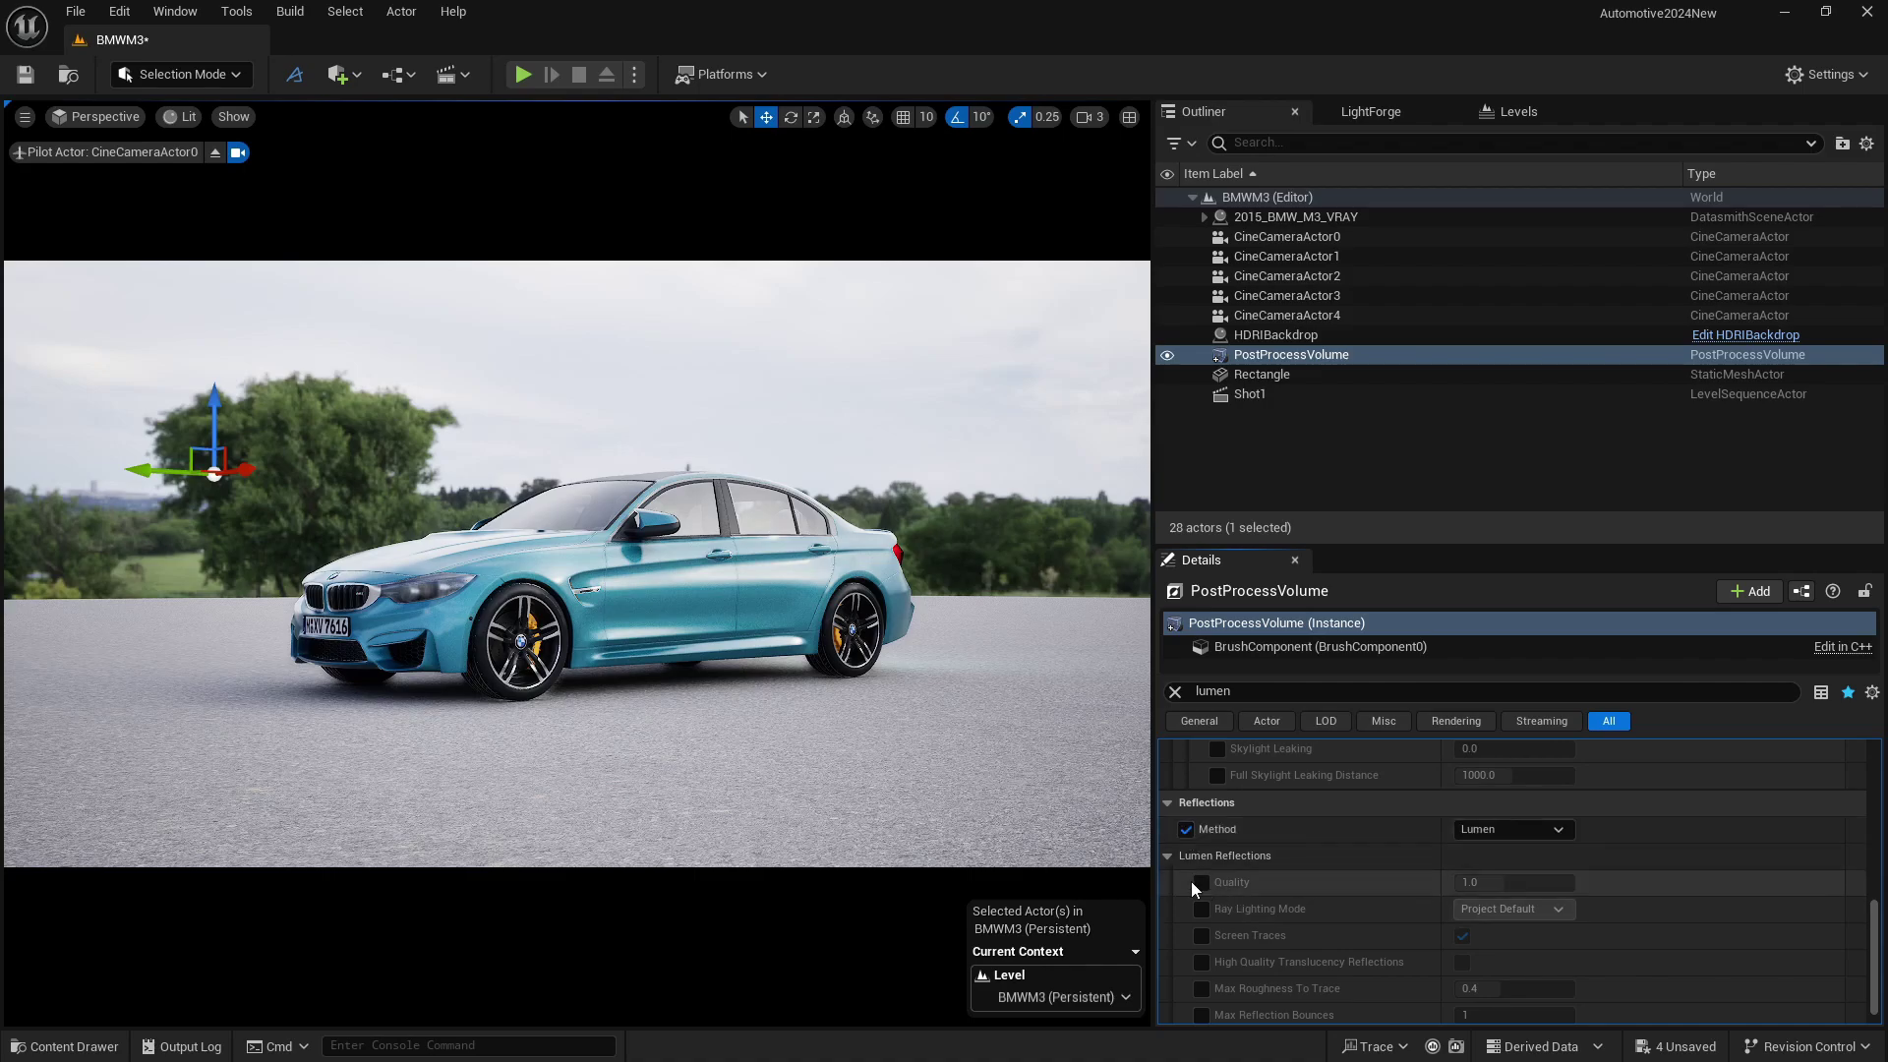
{"action": "left_click", "coordinate": [1197, 883]}
{"action": "left_click", "coordinate": [1201, 908]}
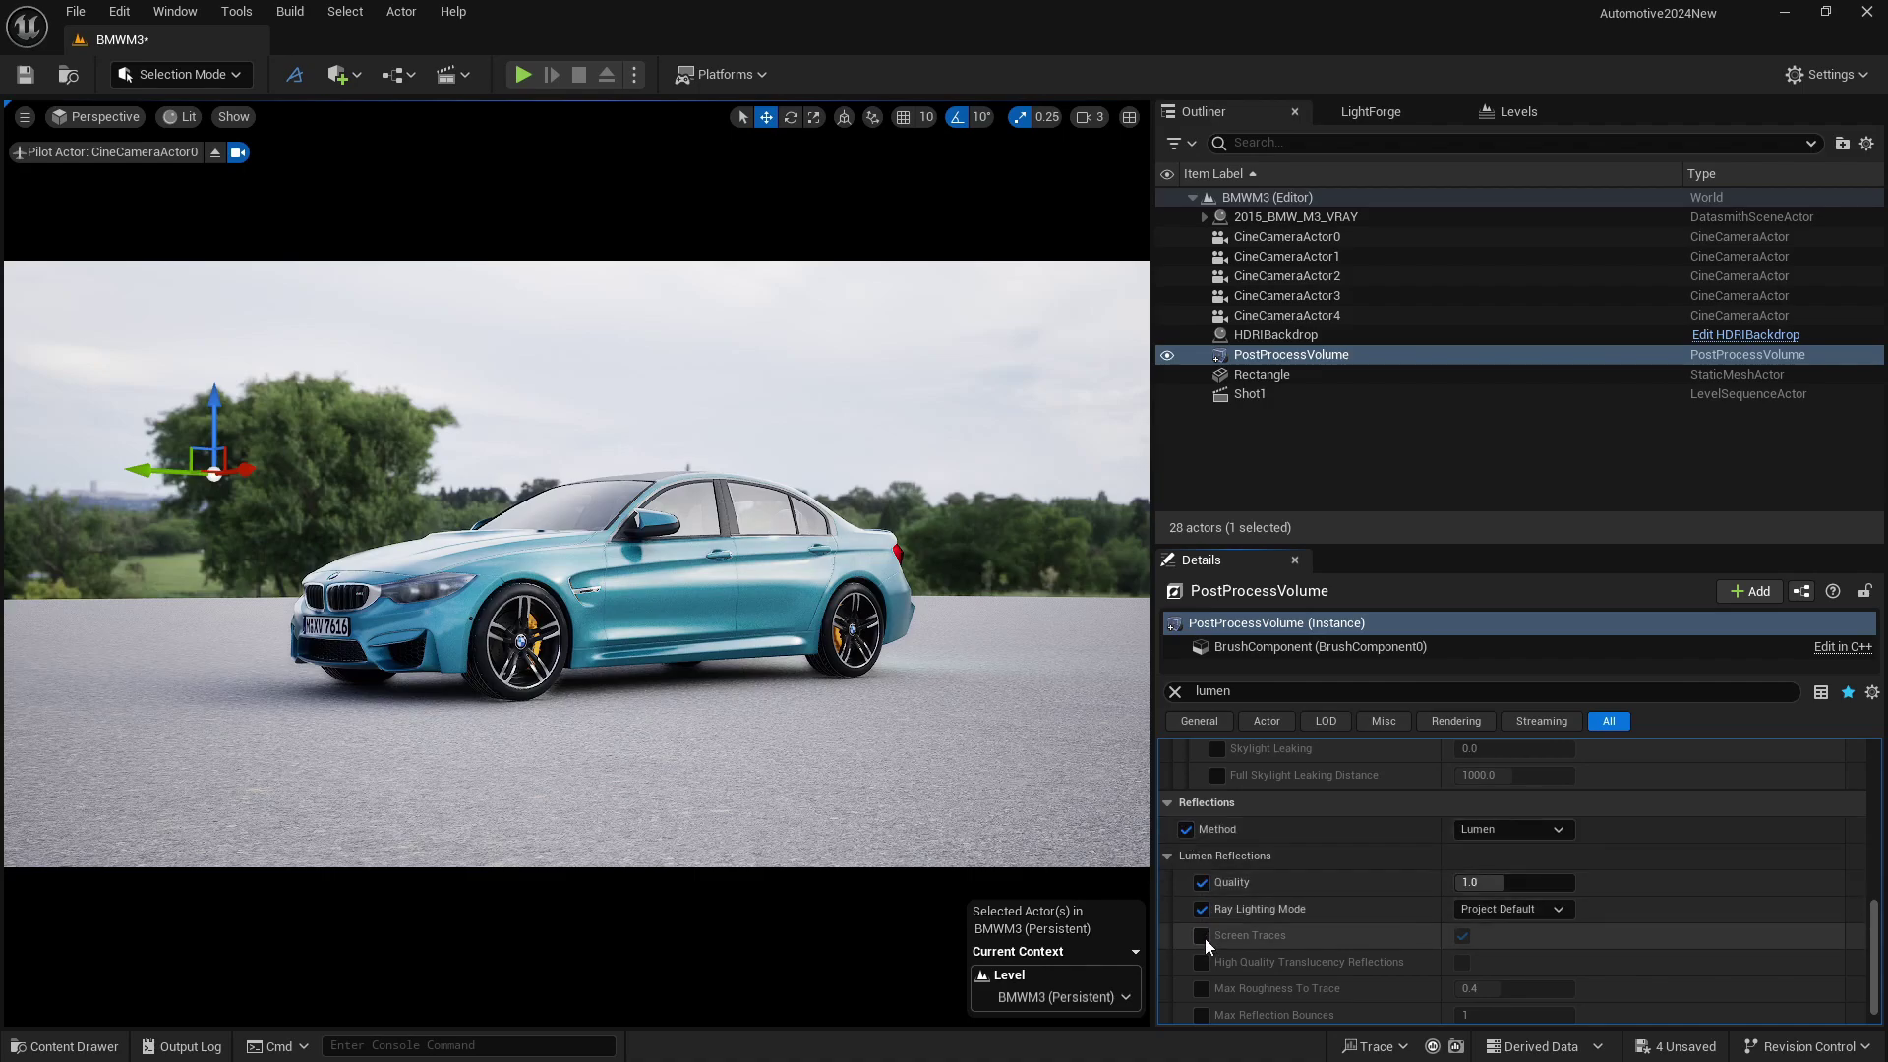
{"action": "left_click", "coordinate": [1200, 935]}
{"action": "left_click", "coordinate": [1201, 961]}
{"action": "left_click", "coordinate": [1200, 988]}
{"action": "scroll", "coordinate": [1248, 906], "scroll_direction": "down", "scroll_amount": 1}
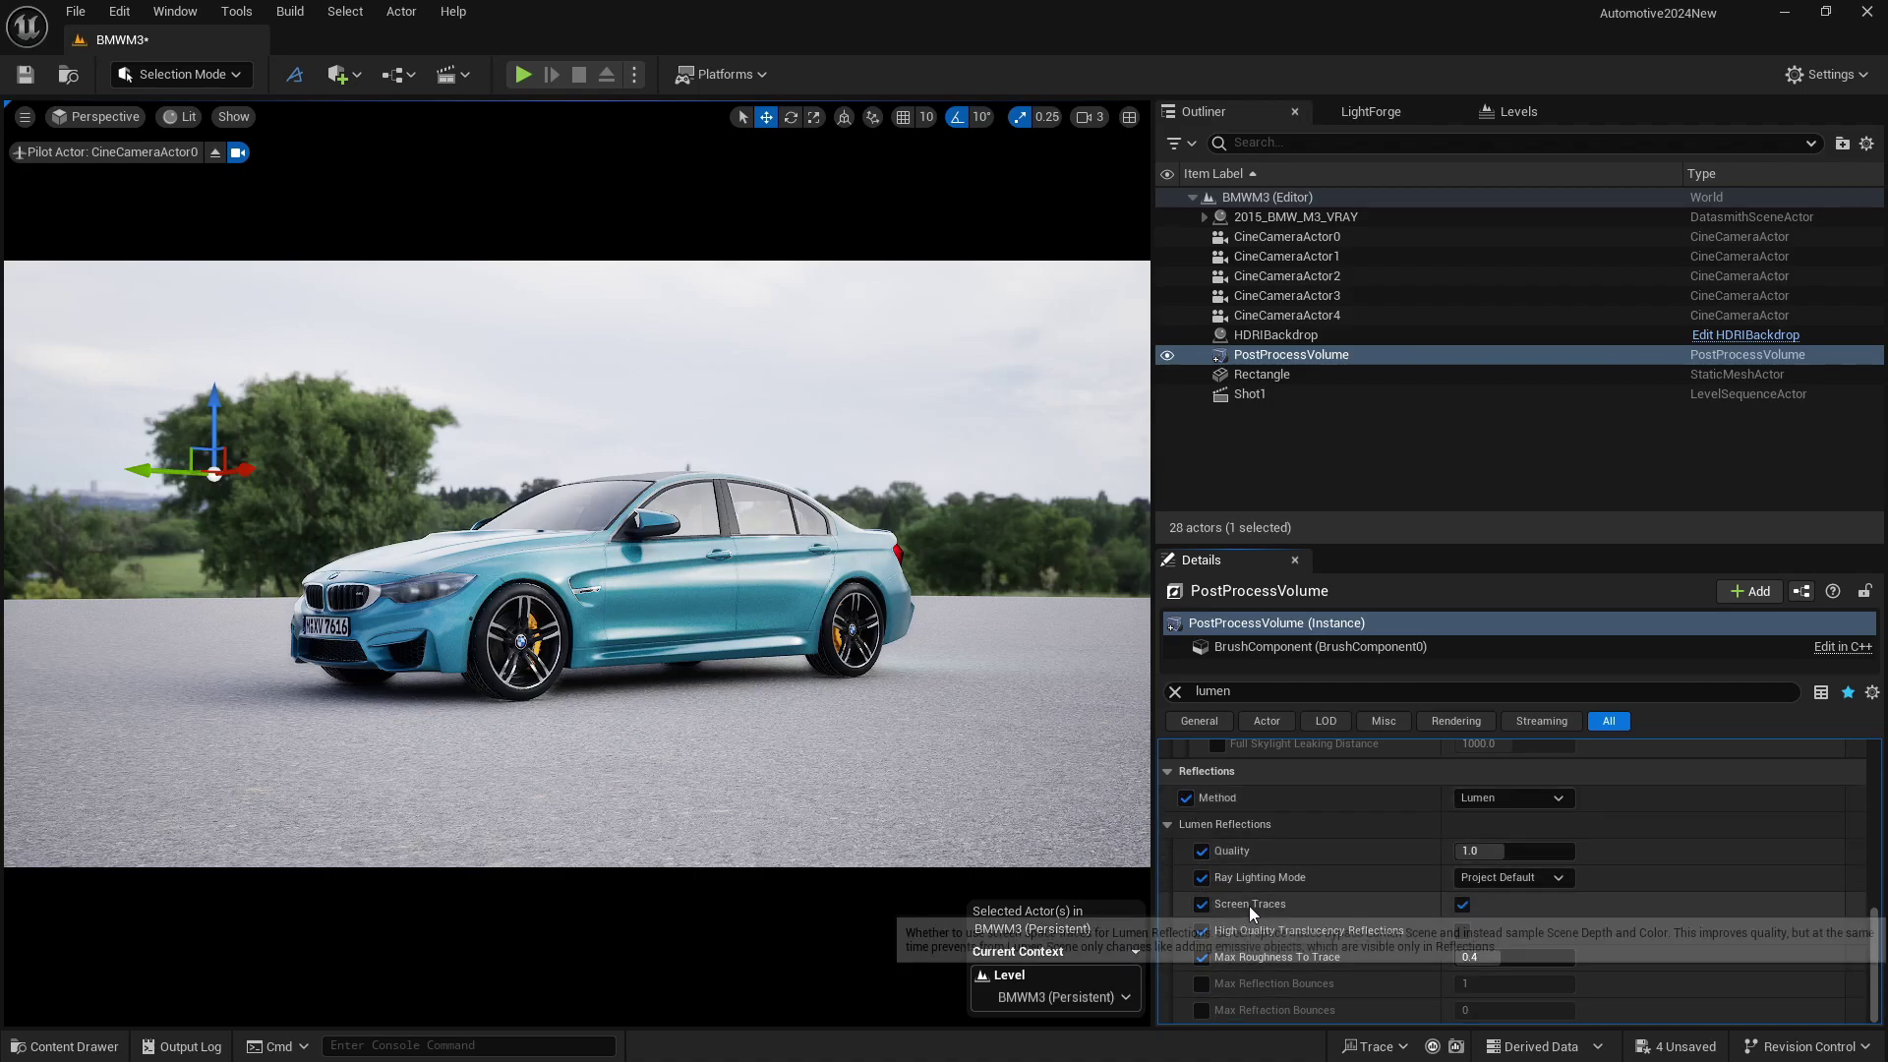
{"action": "left_click", "coordinate": [1201, 983]}
{"action": "left_click", "coordinate": [1200, 1010]}
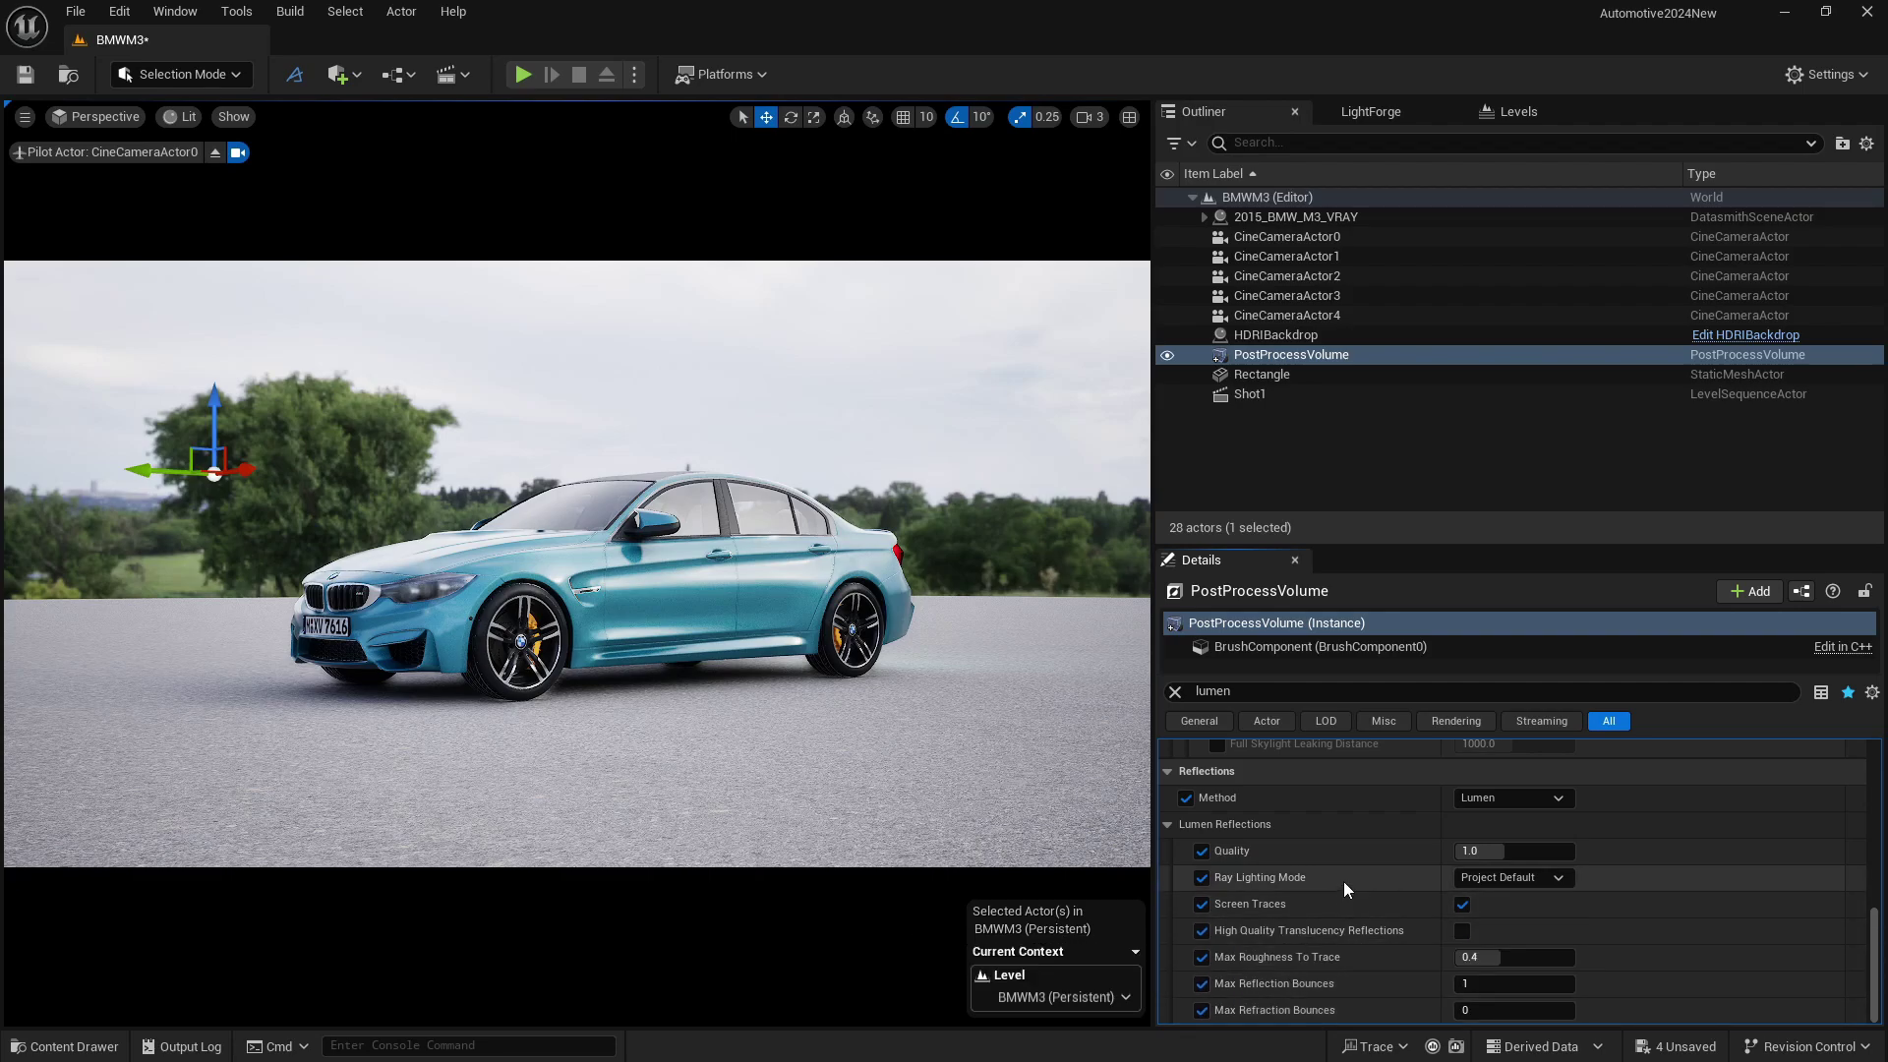
Step: Set the Ray Lighting Mode to Hit Lighting for Reflections and turn on High Quality Translucency Reflections
{"action": "left_click", "coordinate": [1508, 879]}
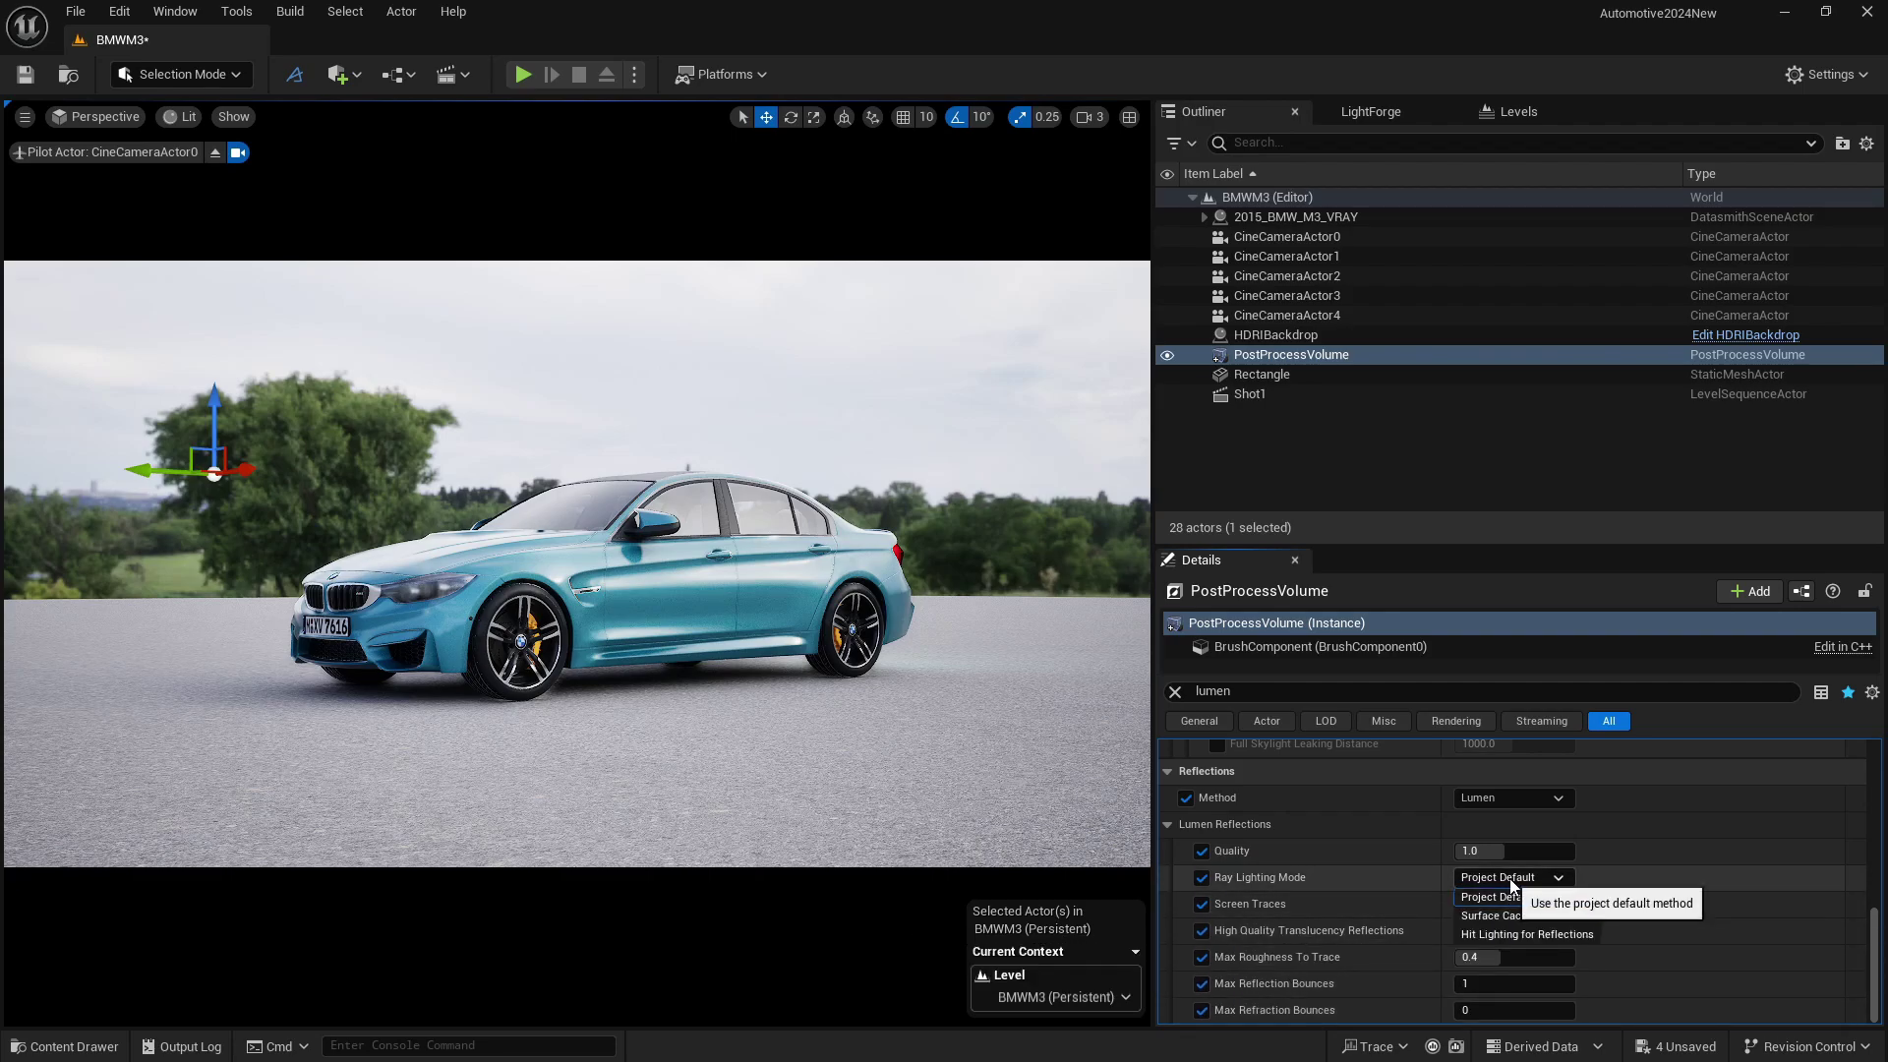
{"action": "left_click", "coordinate": [1520, 938]}
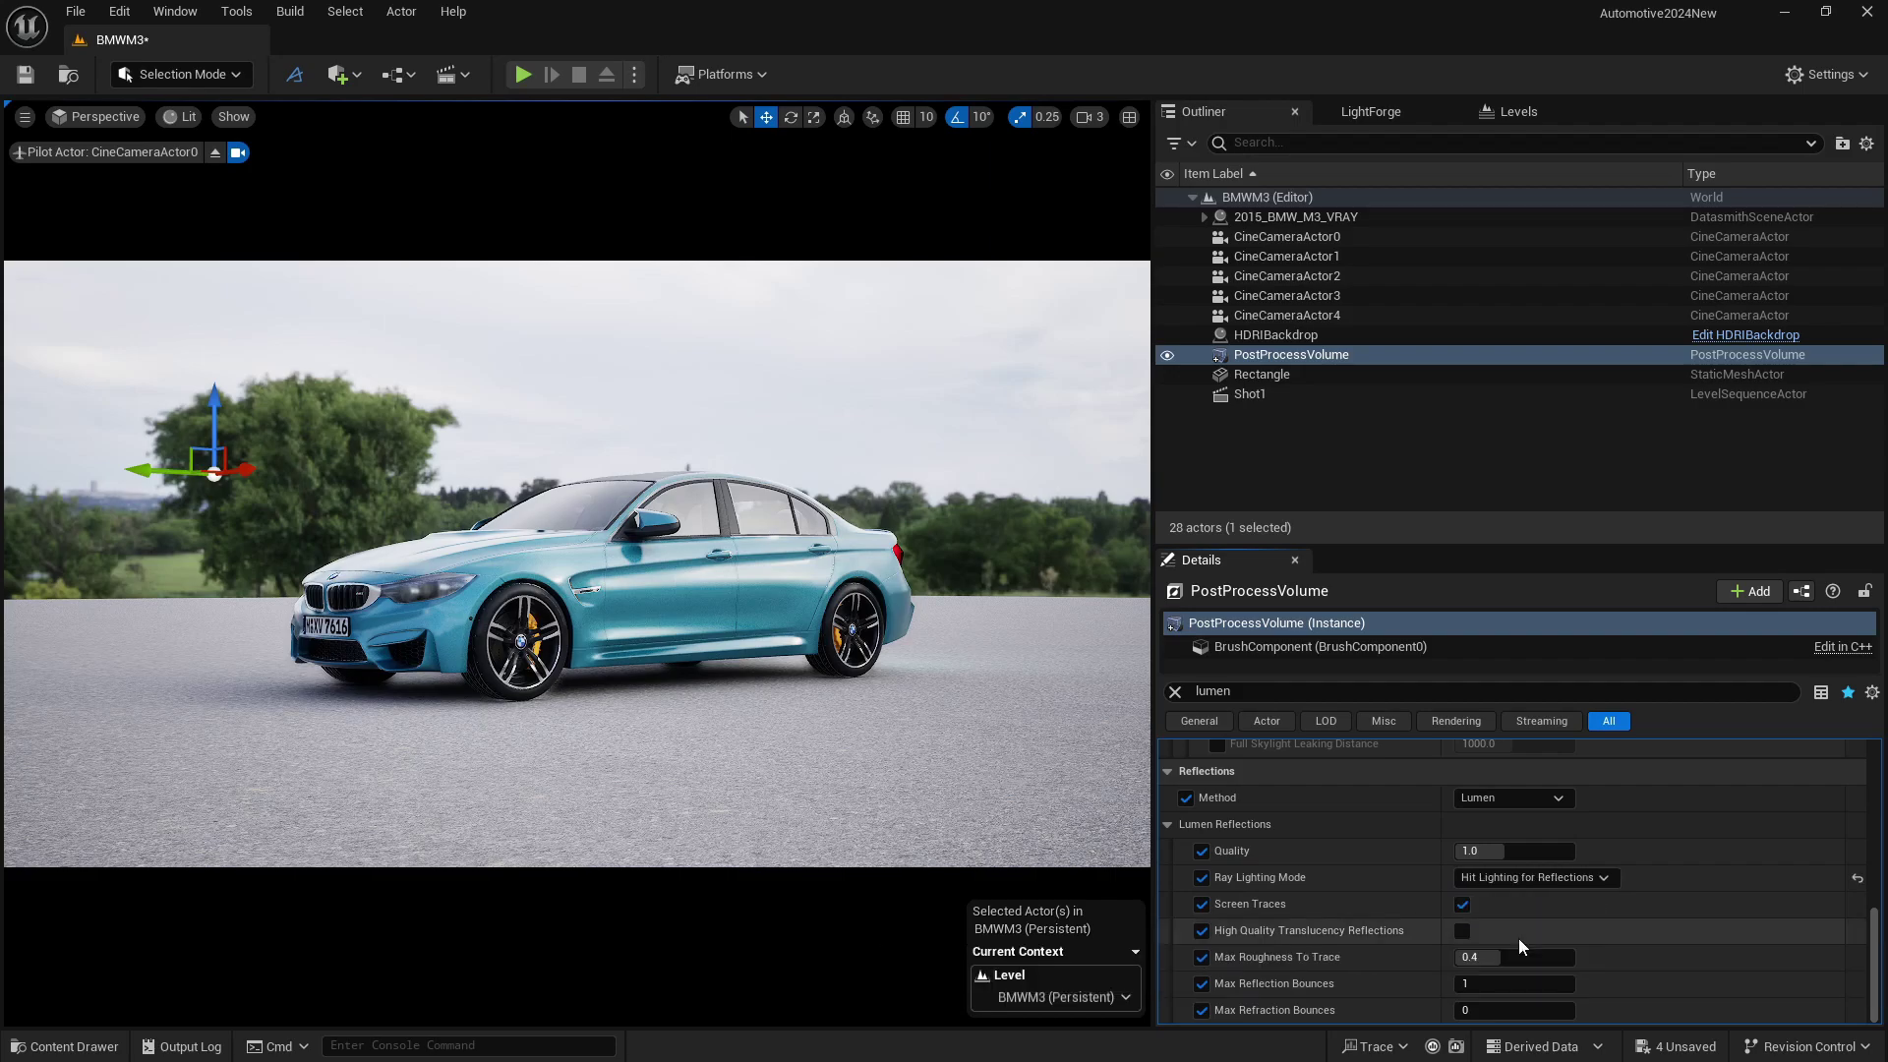
{"action": "left_click", "coordinate": [1462, 930]}
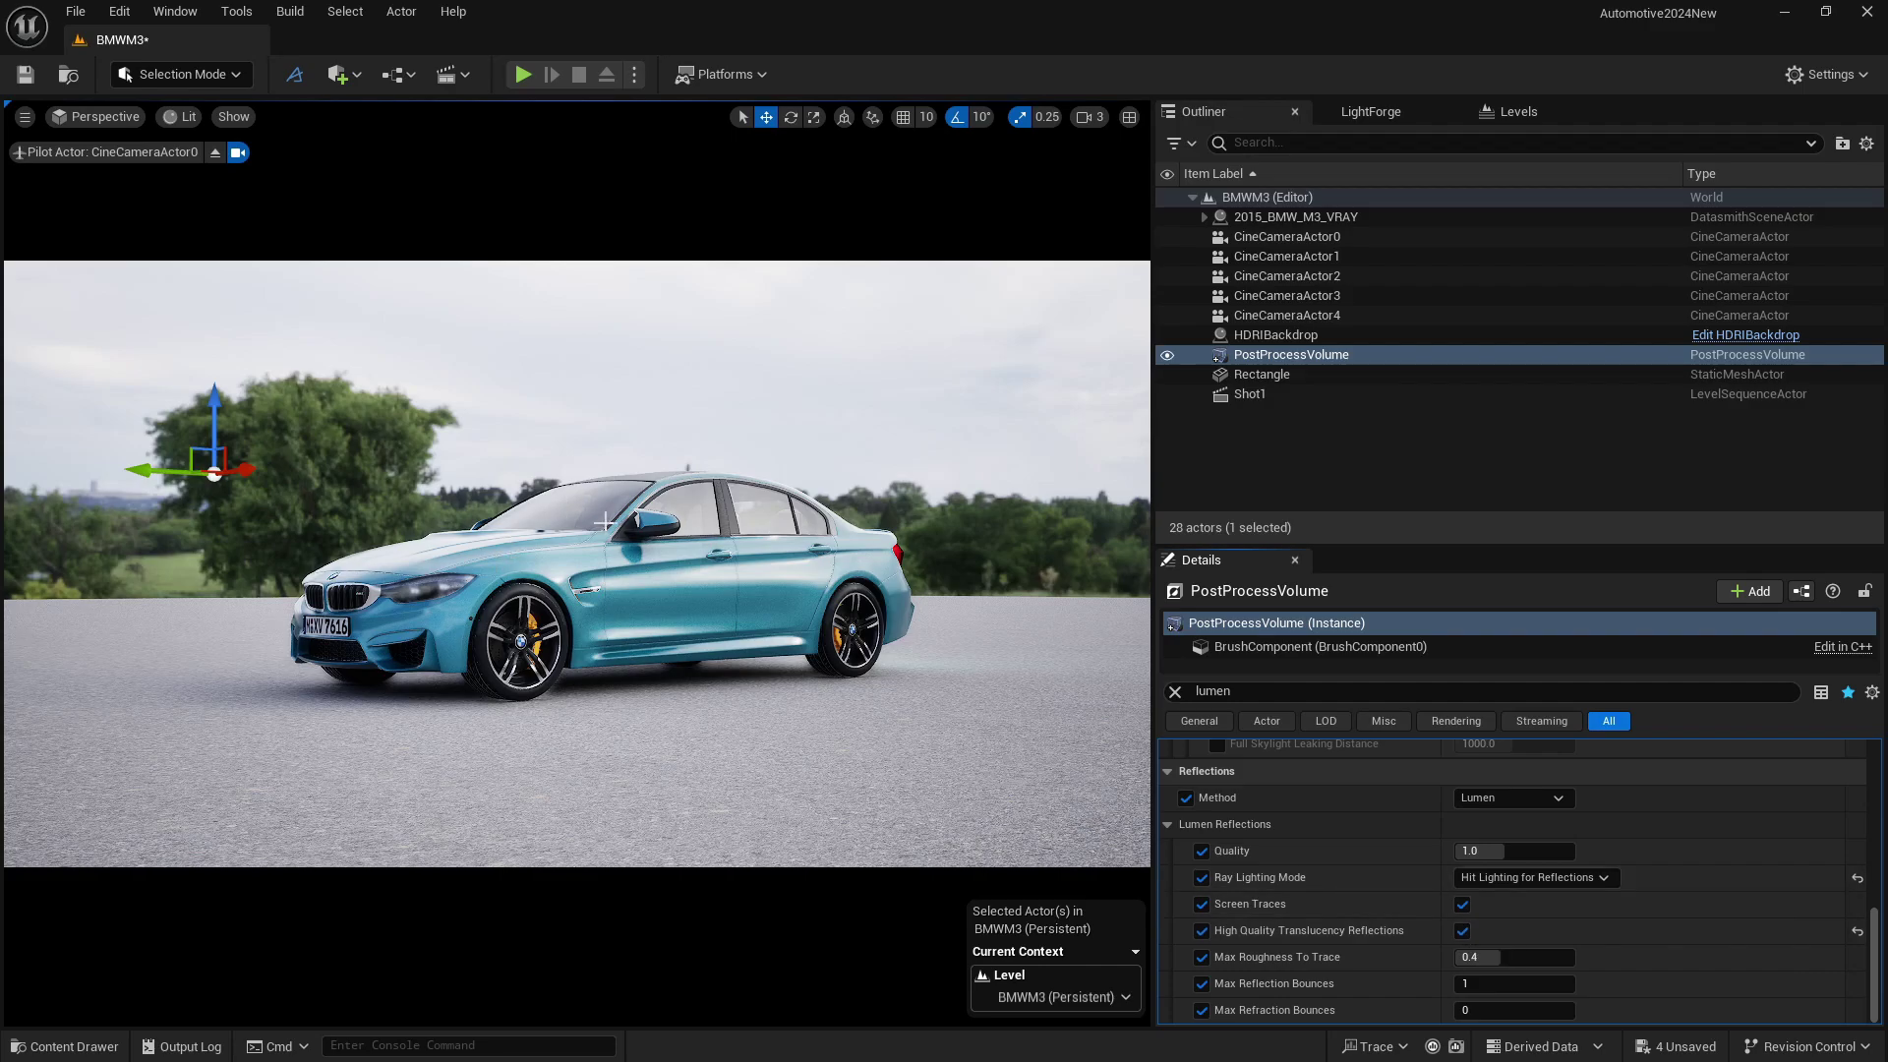
Step: Set Max Reflection Bounces to 4 and the Lumen Reflections Quality to 4
{"action": "left_click", "coordinate": [1494, 989]}
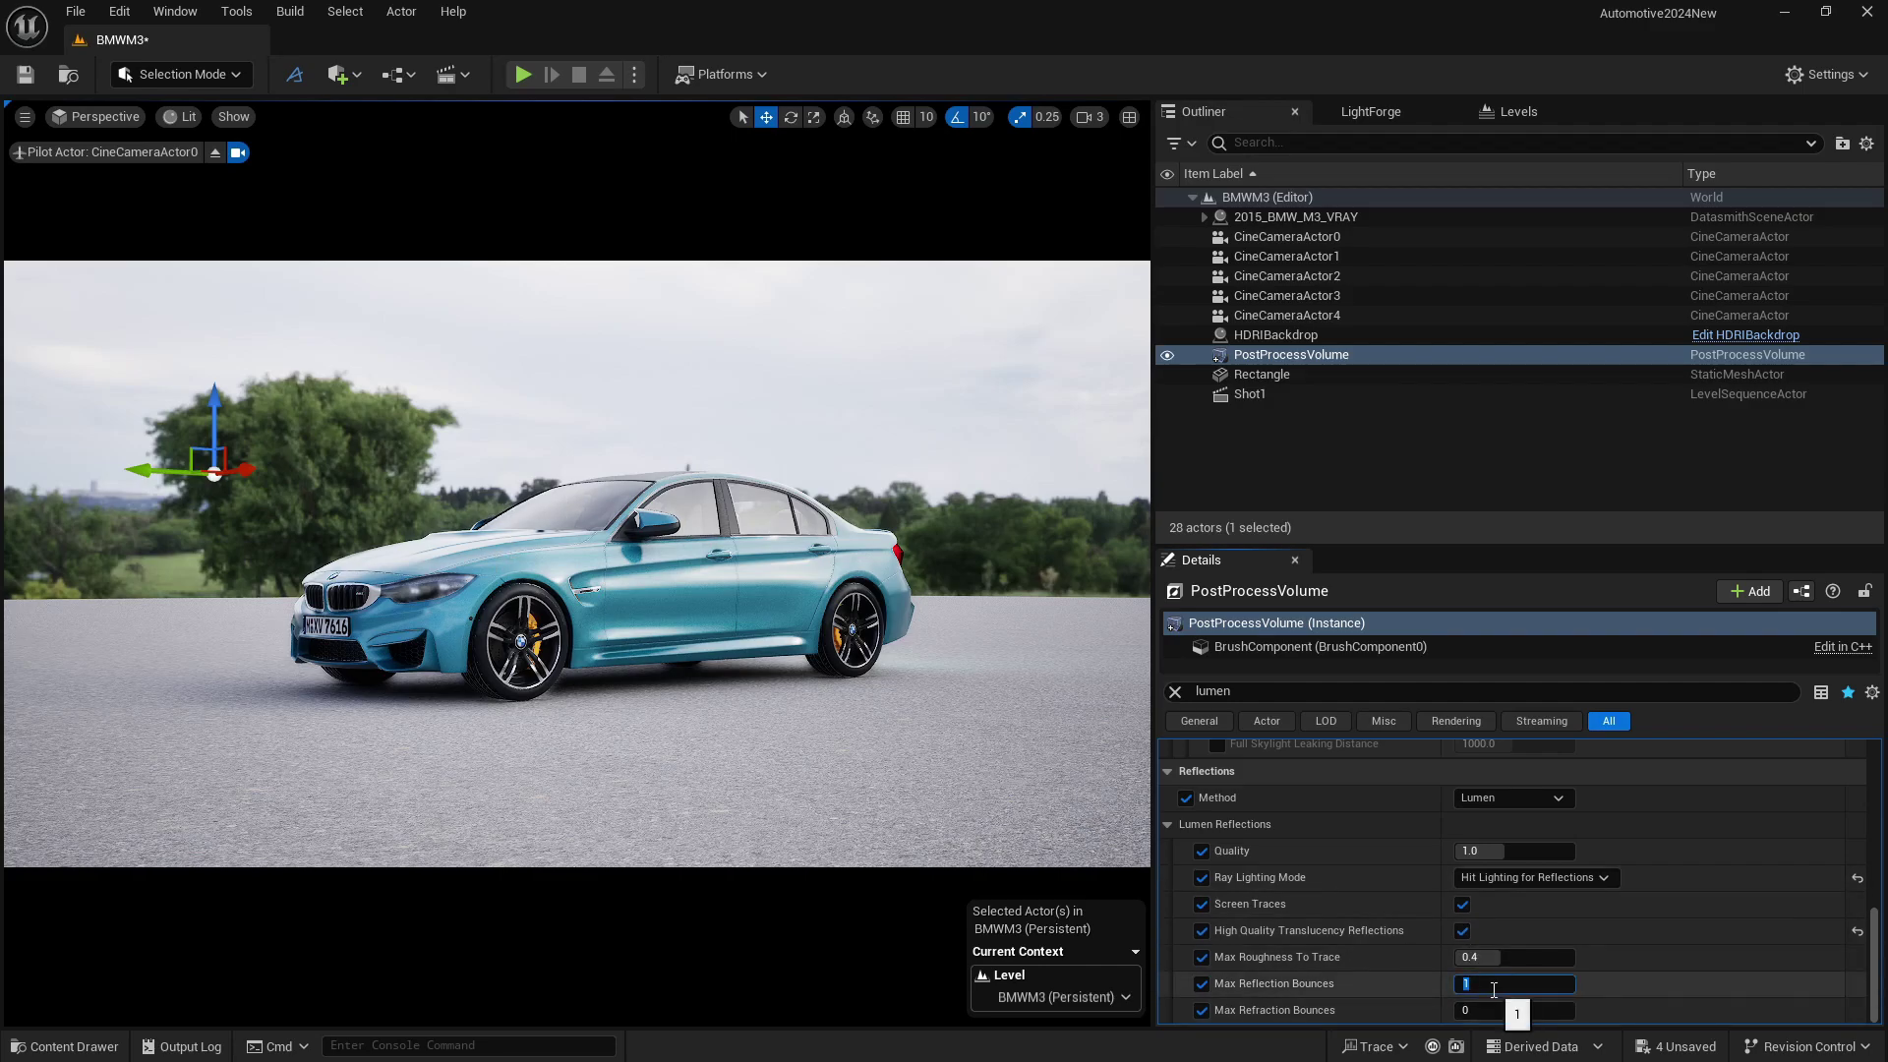
{"action": "type", "text": "4"}
{"action": "key", "text": "Return"}
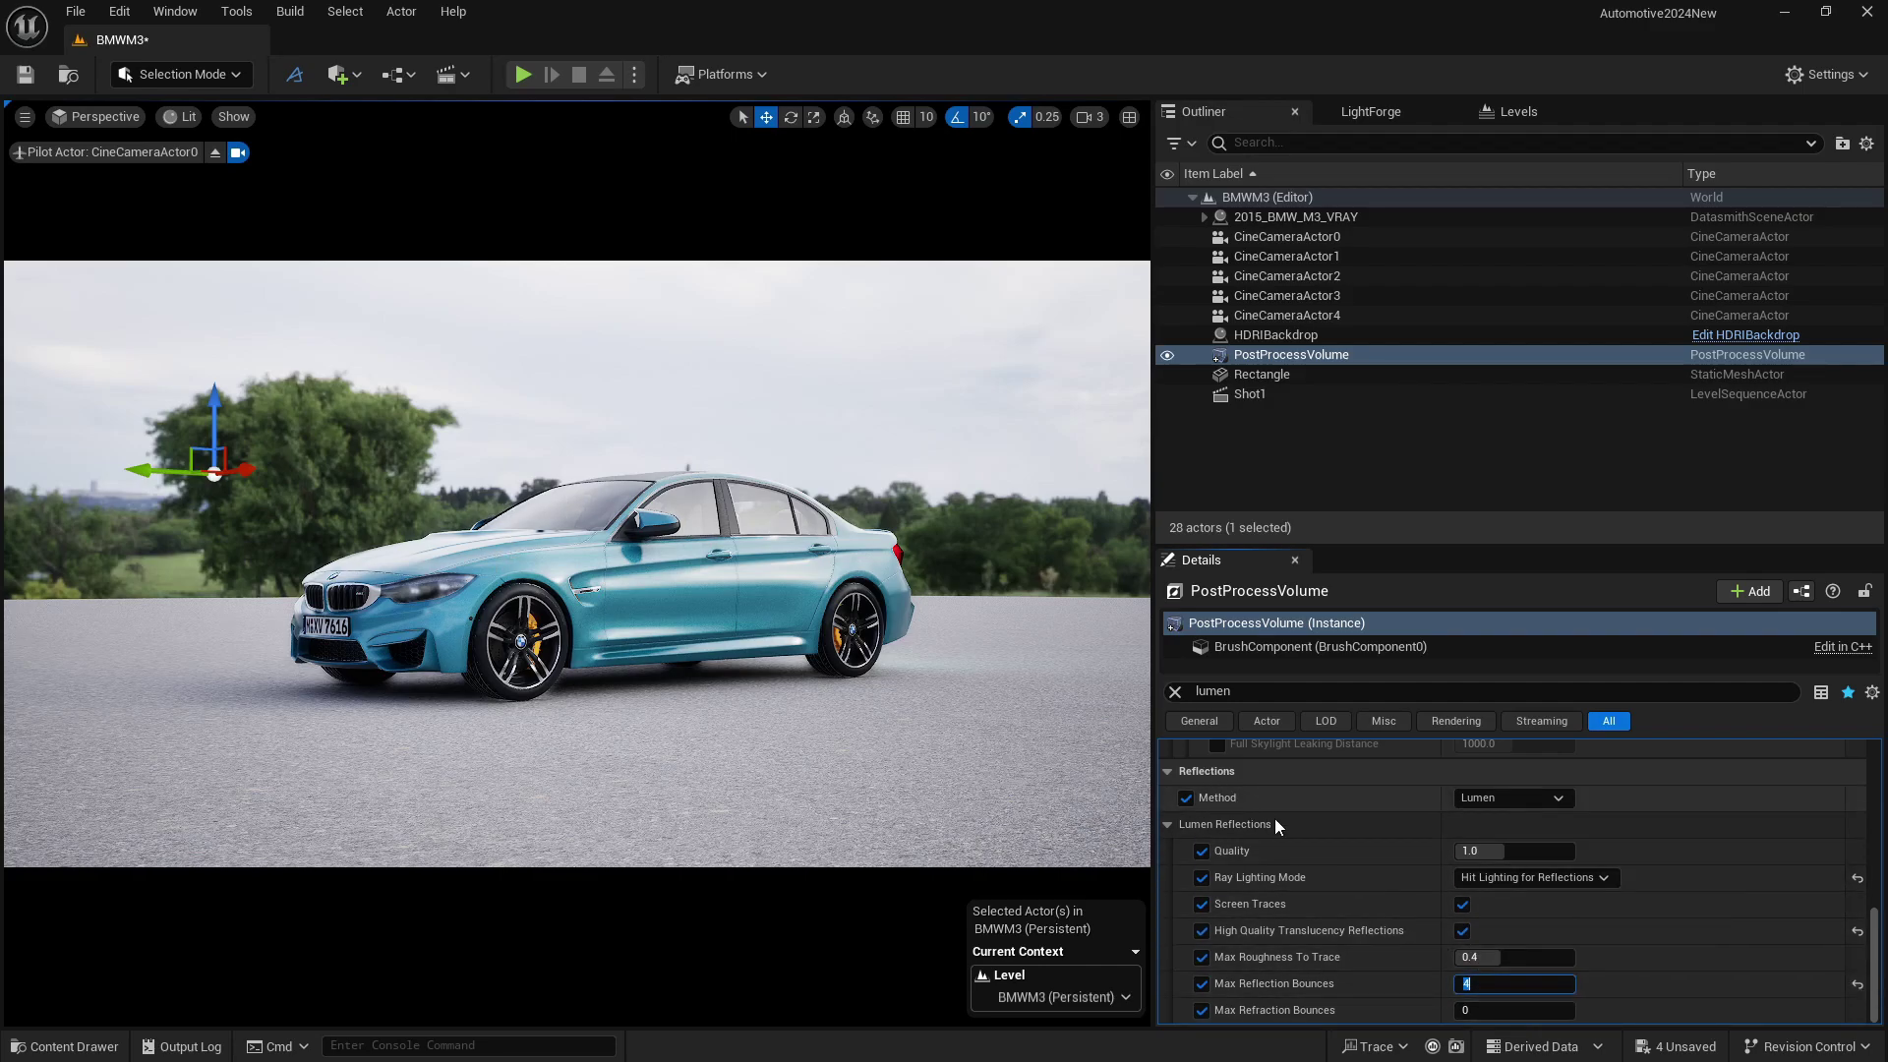
{"action": "left_click", "coordinate": [1499, 851]}
{"action": "type", "text": "4"}
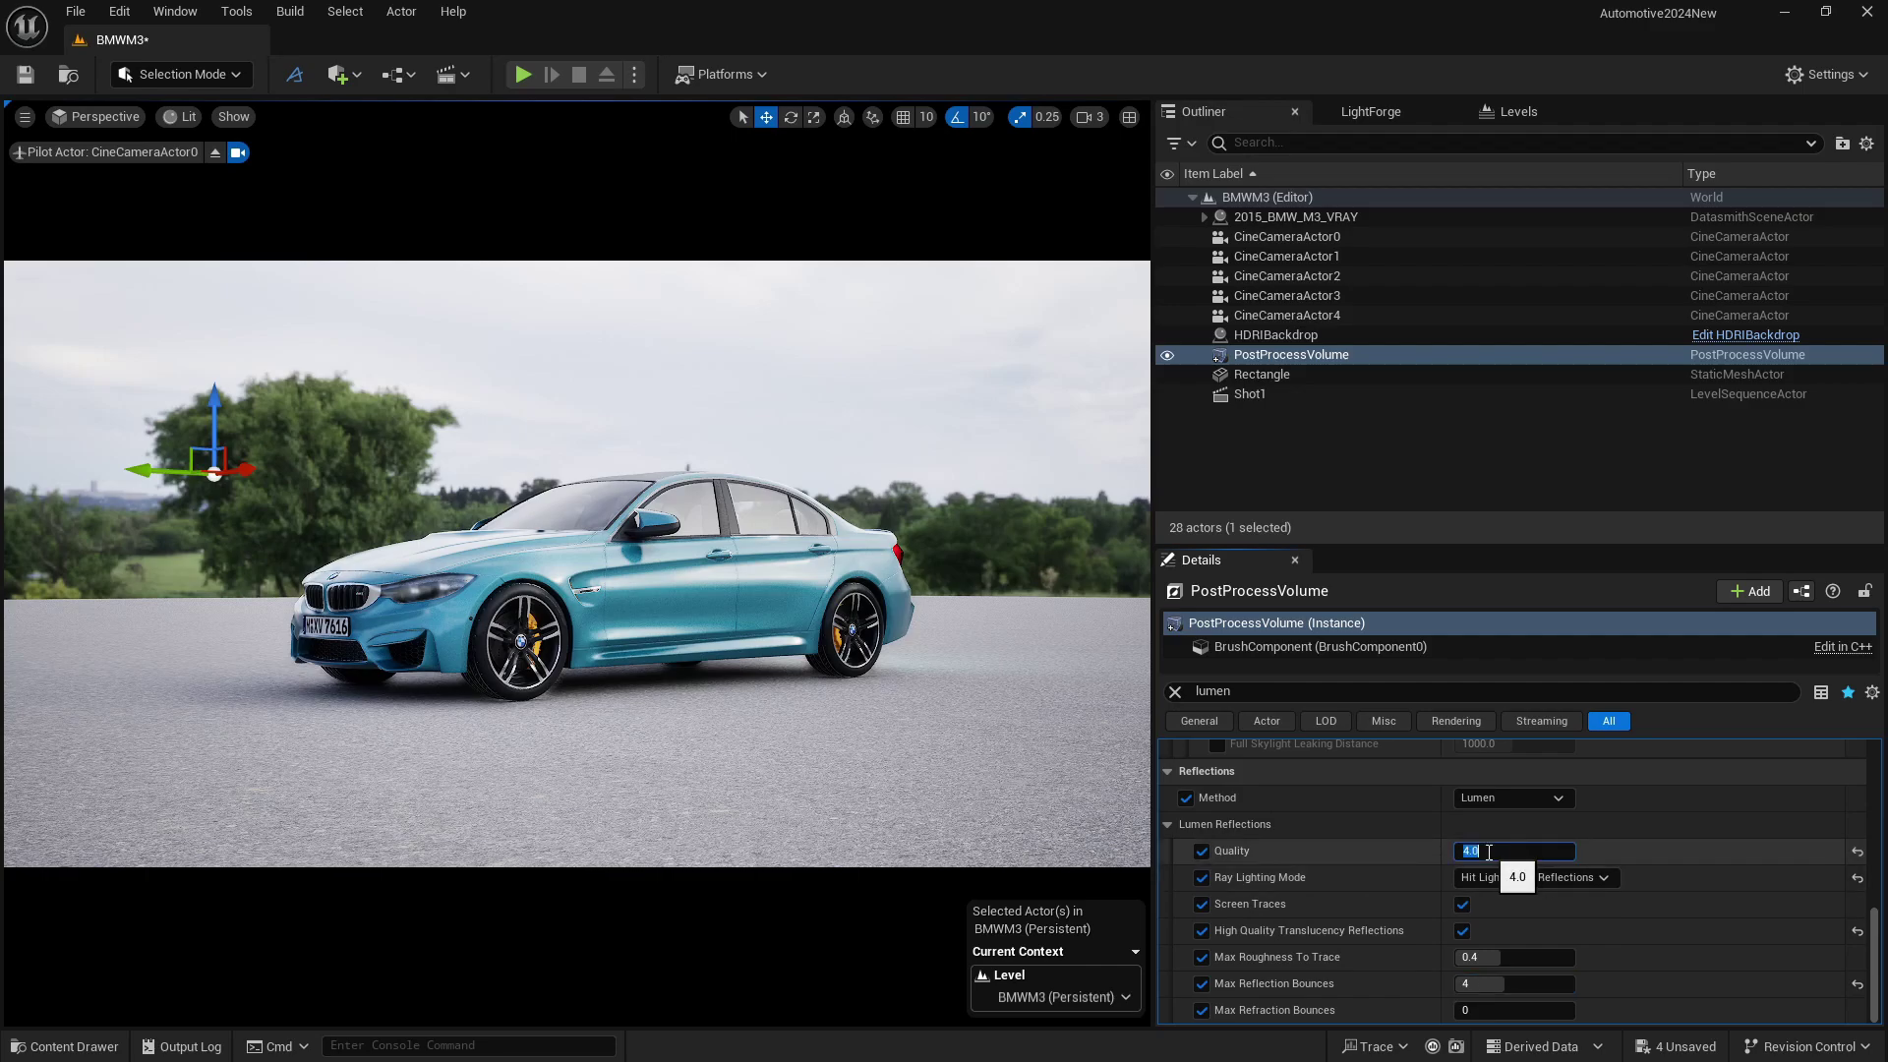
{"action": "key", "text": "Return"}
Step: Filter the volume's properties by "trans", enable the Translucency Type override and set it to Ray Tracing
{"action": "left_click", "coordinate": [1172, 692]}
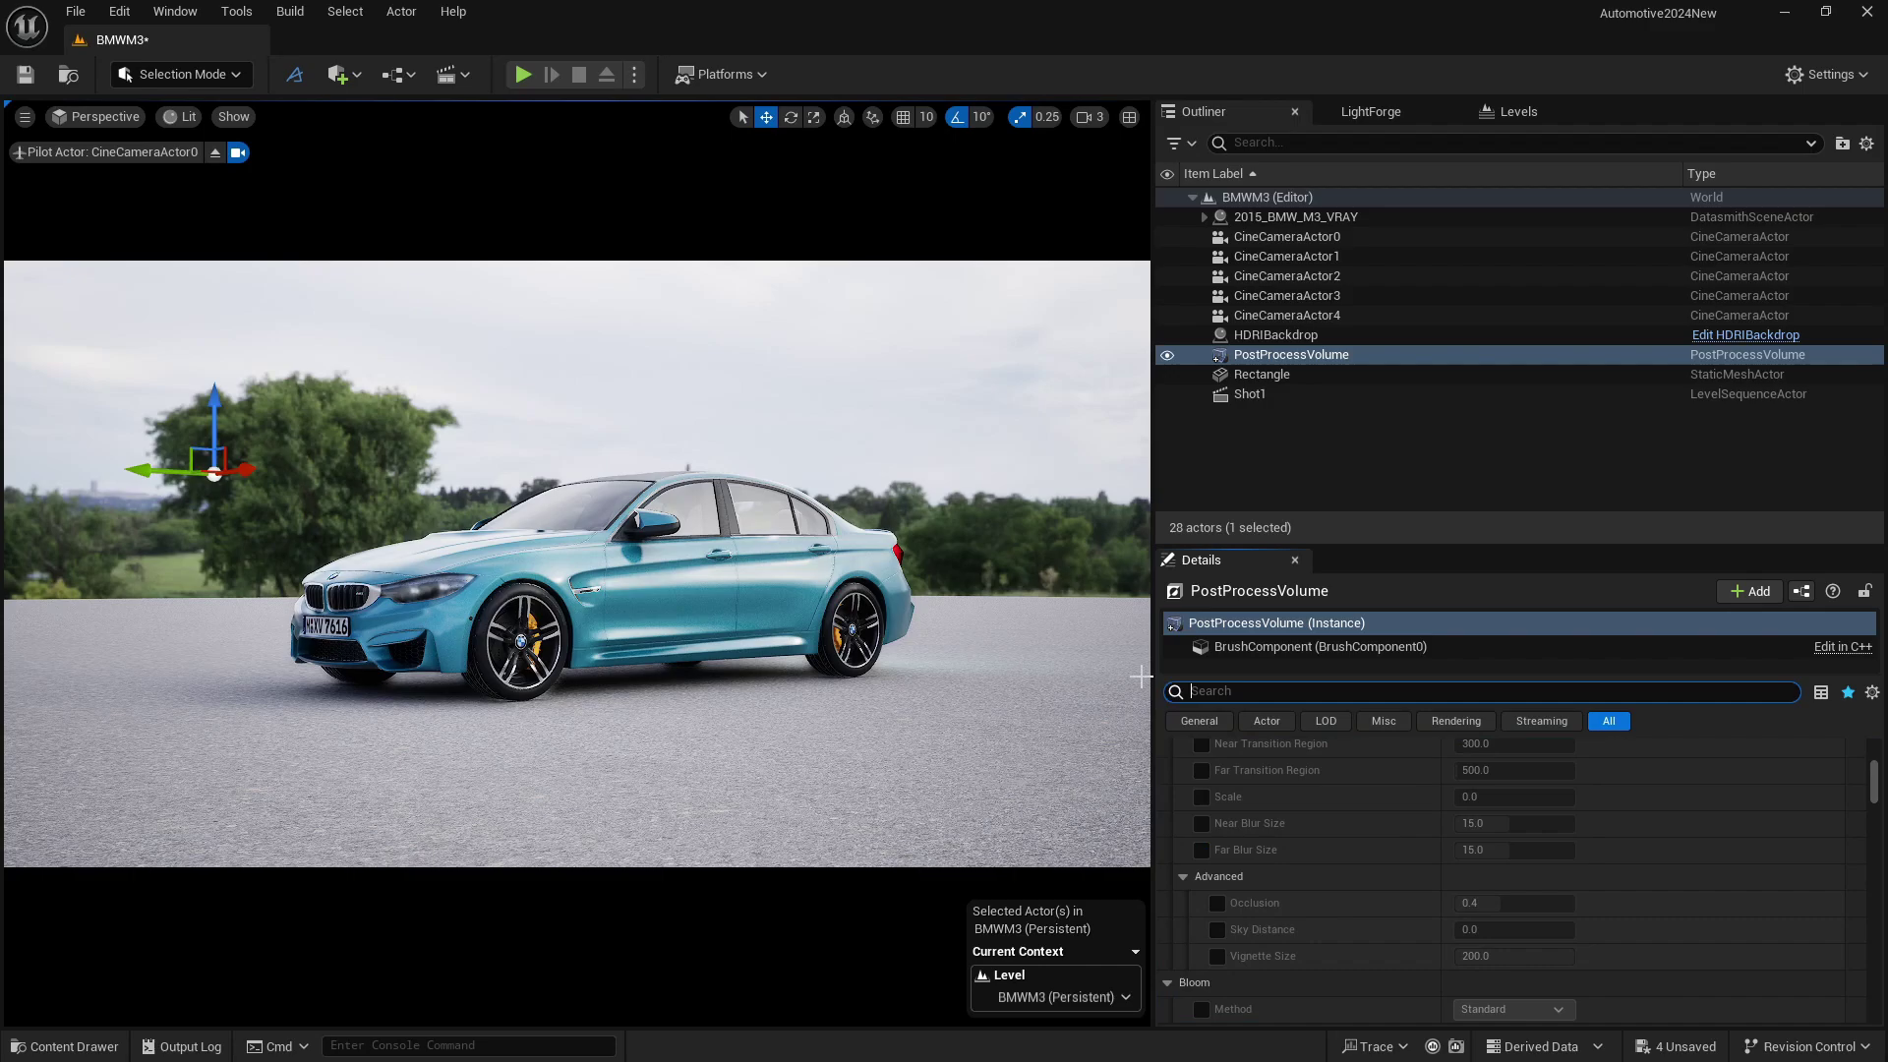
{"action": "type", "text": "trans"}
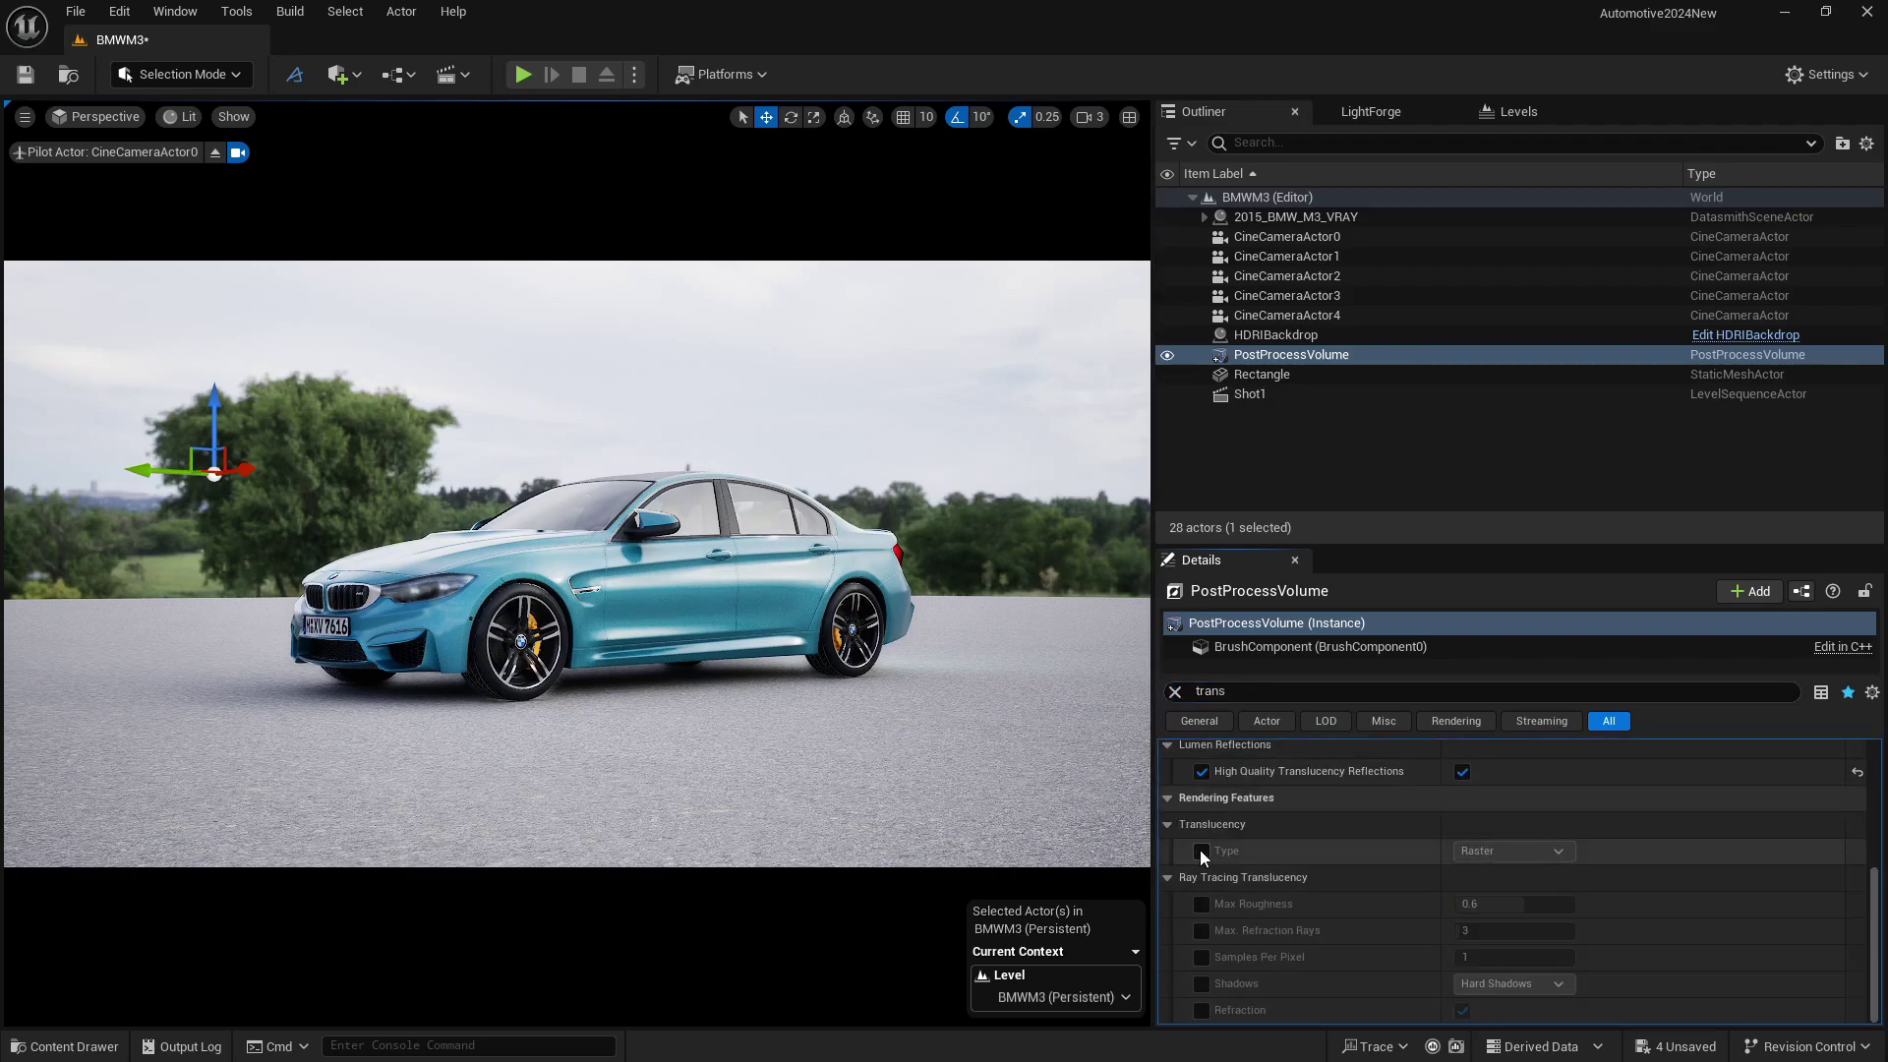
{"action": "left_click", "coordinate": [1199, 850]}
{"action": "left_click", "coordinate": [1467, 852]}
{"action": "left_click", "coordinate": [1475, 888]}
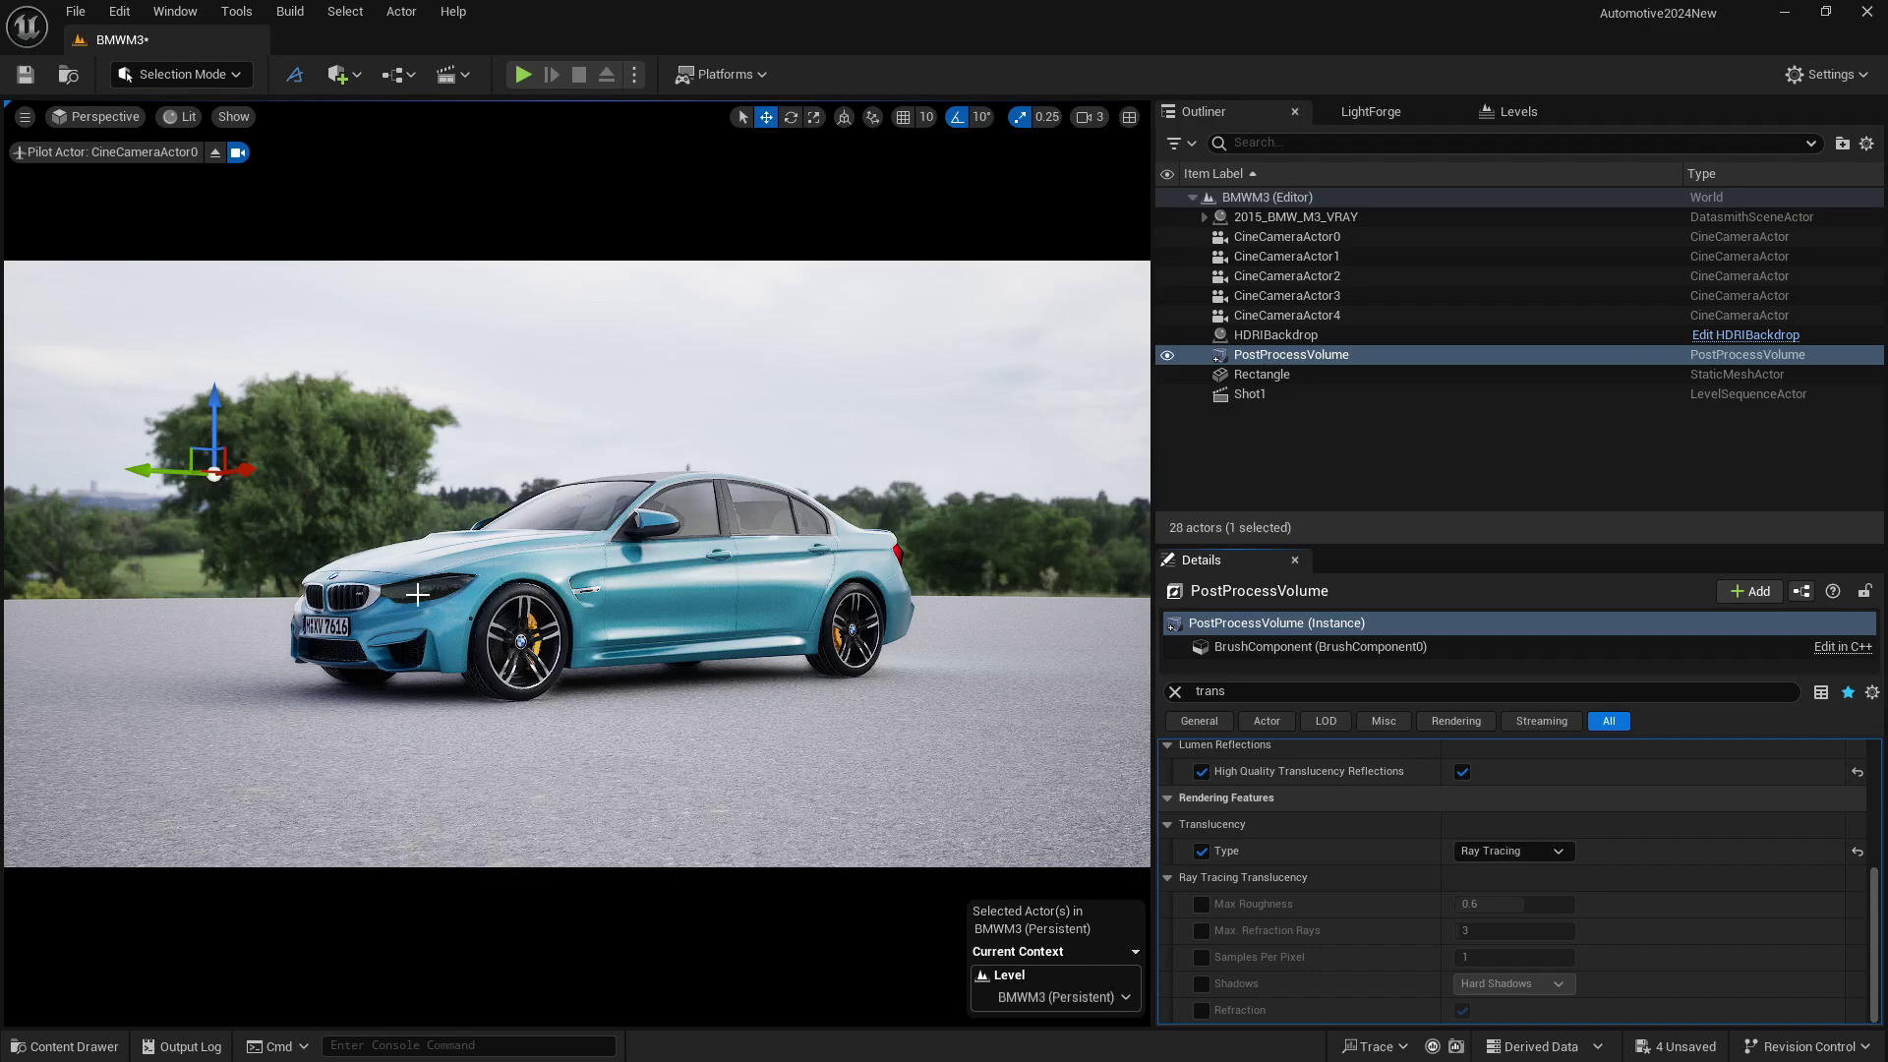
Step: Stop piloting the camera actor and inspect the car's headlight glass and bodywork up close
{"action": "left_click", "coordinate": [215, 152]}
{"action": "scroll", "coordinate": [506, 443], "scroll_direction": "down", "scroll_amount": 4}
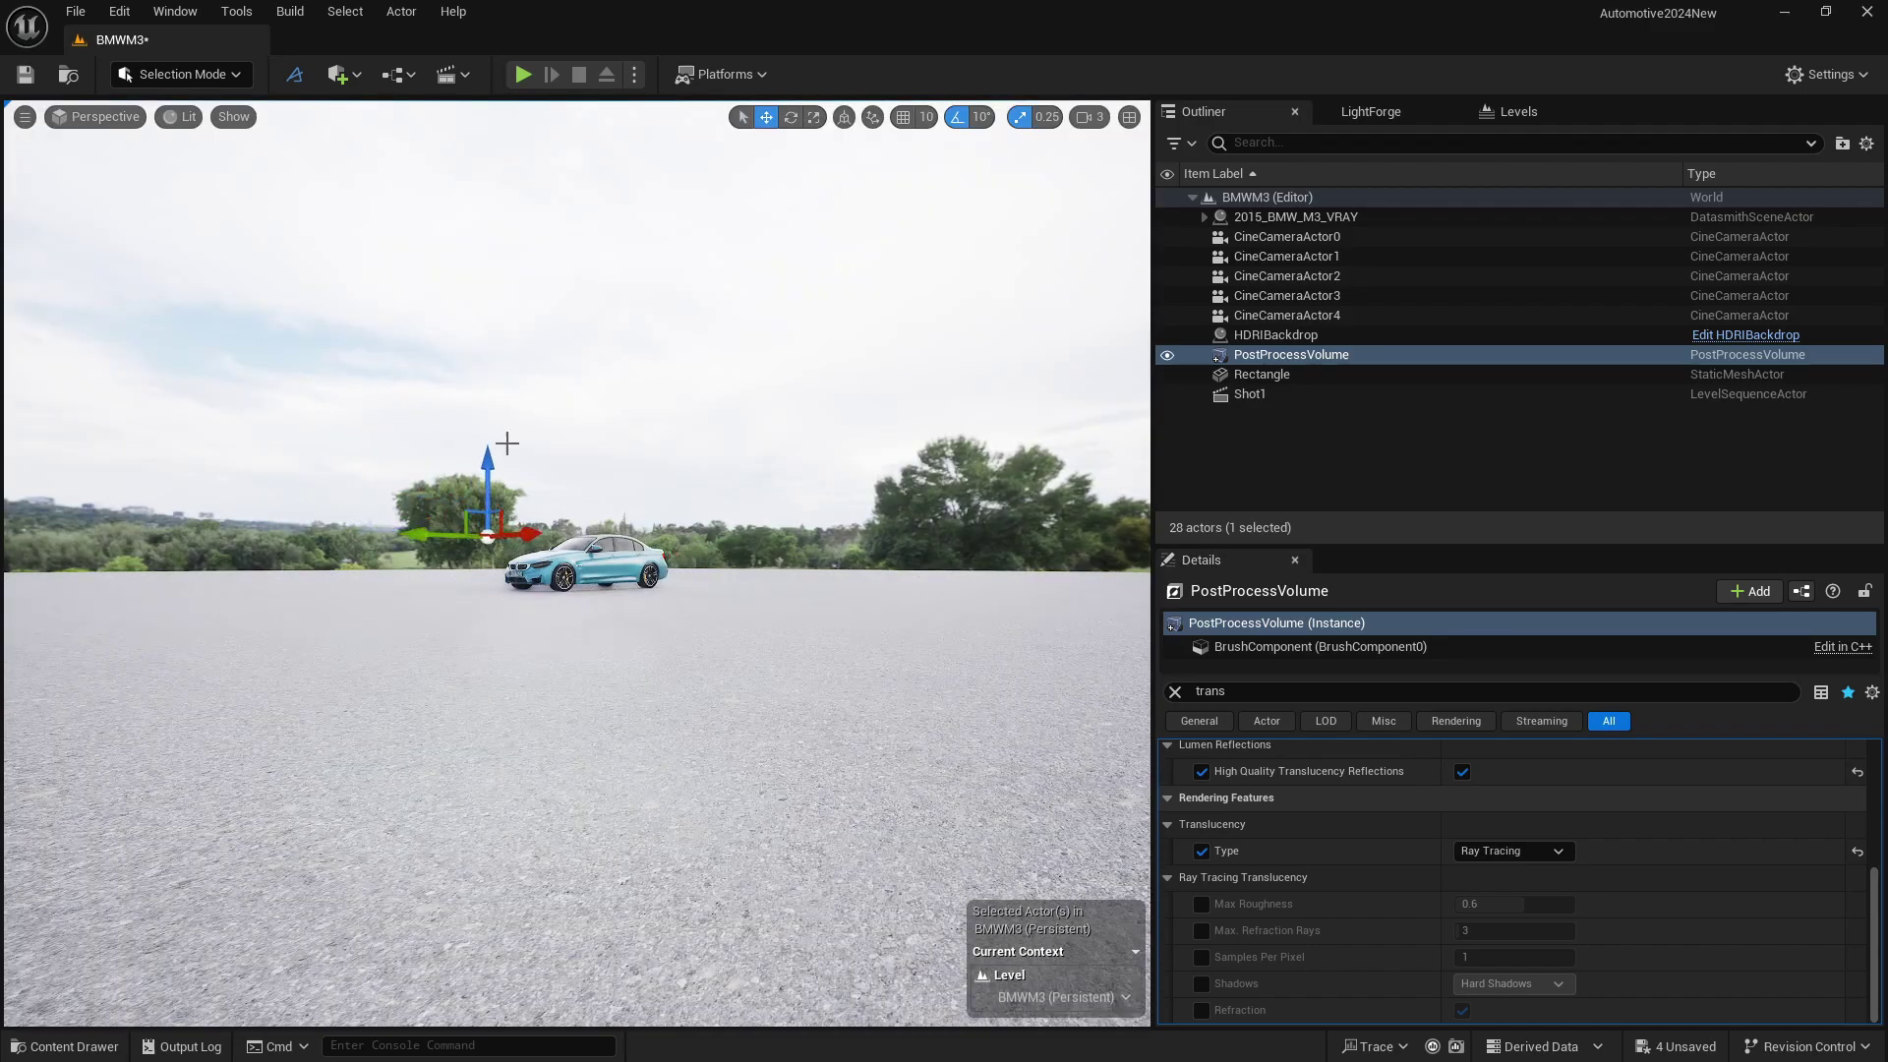
{"action": "scroll", "coordinate": [538, 504], "scroll_direction": "up", "scroll_amount": 5}
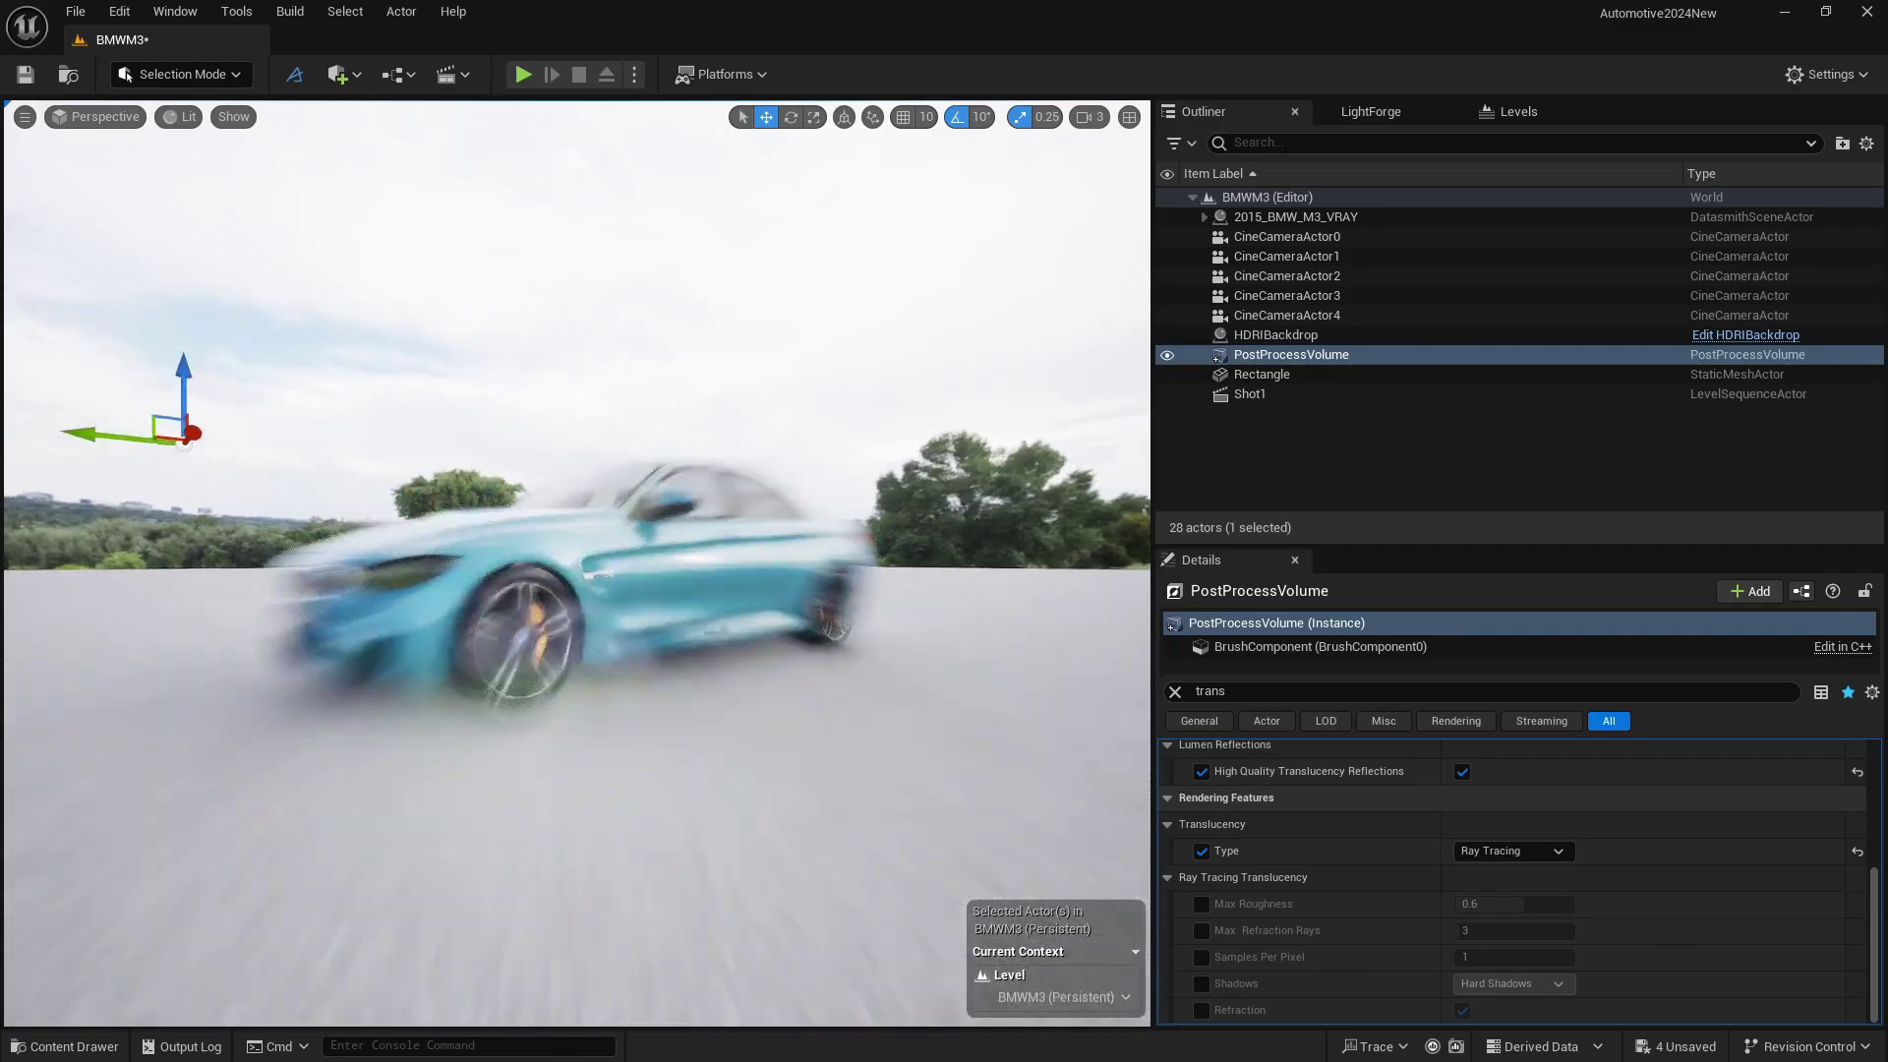
{"action": "scroll", "coordinate": [539, 504], "scroll_direction": "down", "scroll_amount": 5}
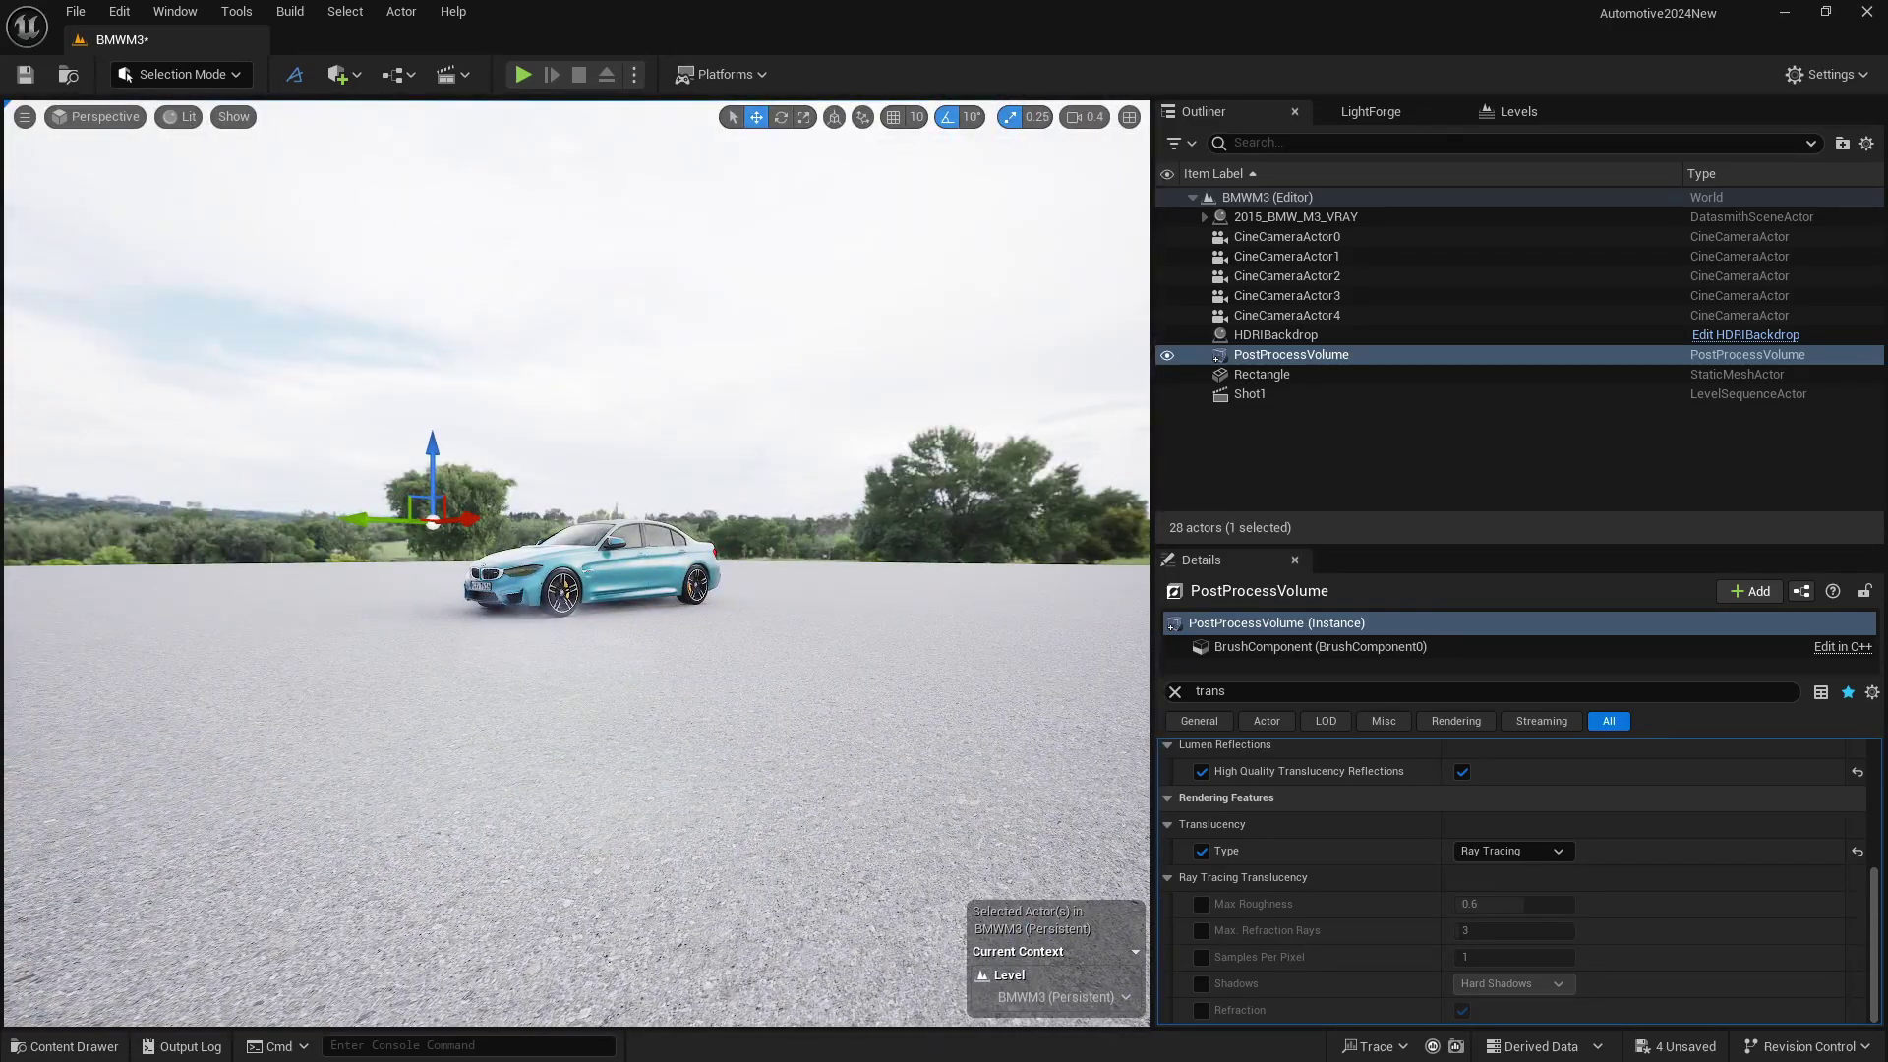
{"action": "scroll", "coordinate": [577, 563], "scroll_direction": "up", "scroll_amount": 6}
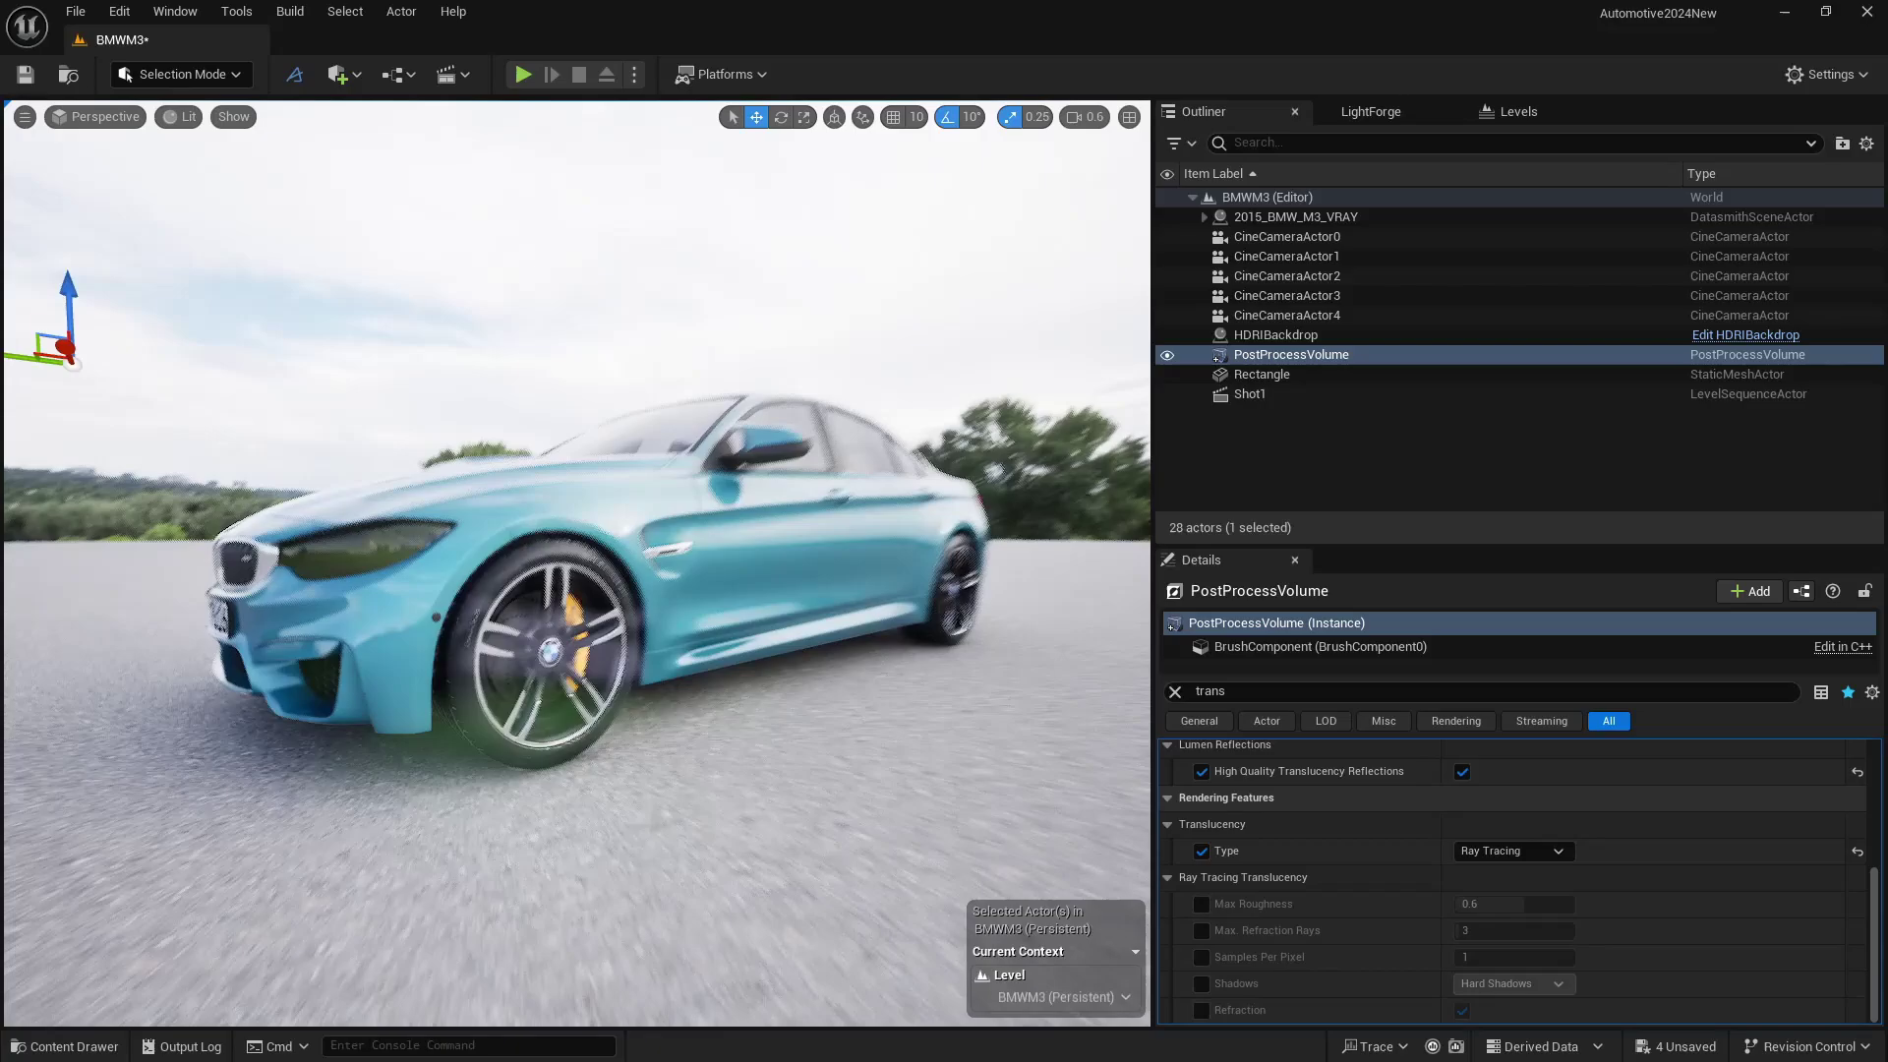
{"action": "mouse_move", "coordinate": [553, 512]}
{"action": "right_mouse_down"}
{"action": "mouse_move", "coordinate": [648, 513]}
{"action": "mouse_move", "coordinate": [553, 512]}
{"action": "right_mouse_up"}
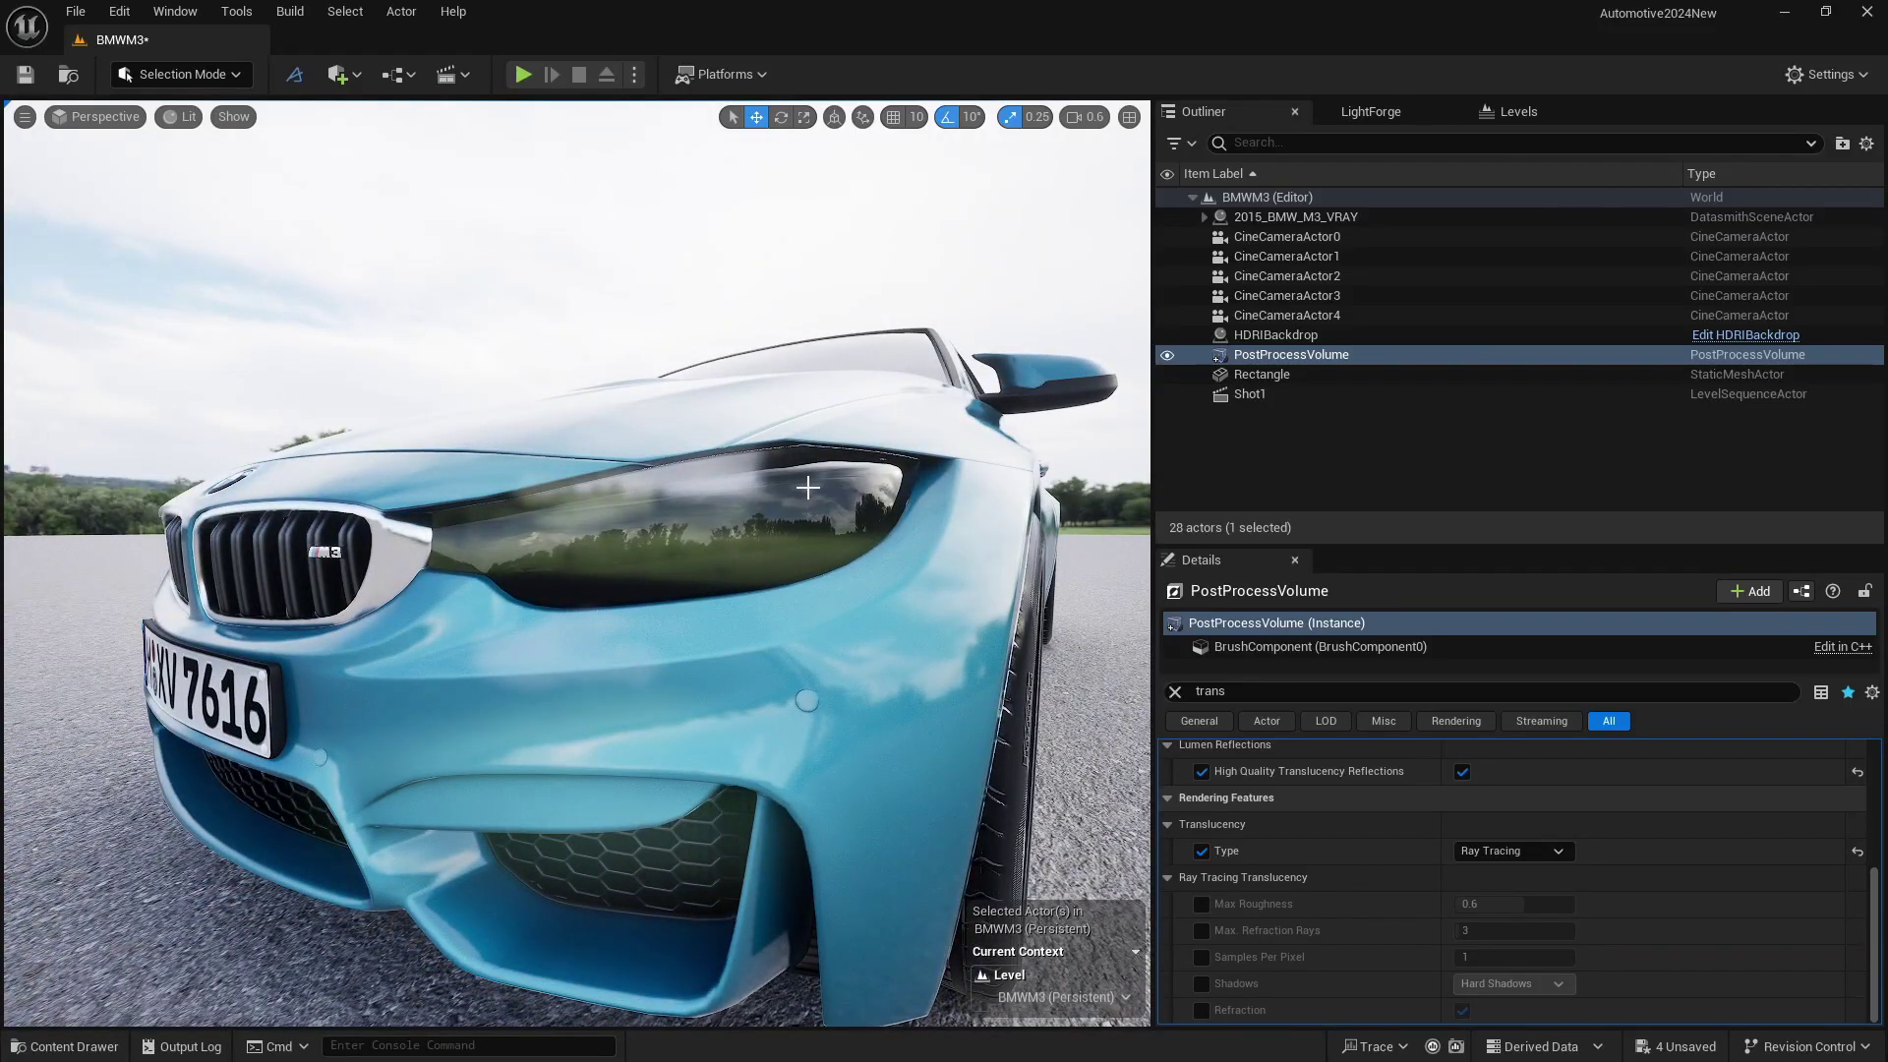
{"action": "mouse_move", "coordinate": [698, 574]}
{"action": "right_mouse_down"}
{"action": "mouse_move", "coordinate": [590, 575]}
{"action": "mouse_move", "coordinate": [668, 575]}
{"action": "right_mouse_up"}
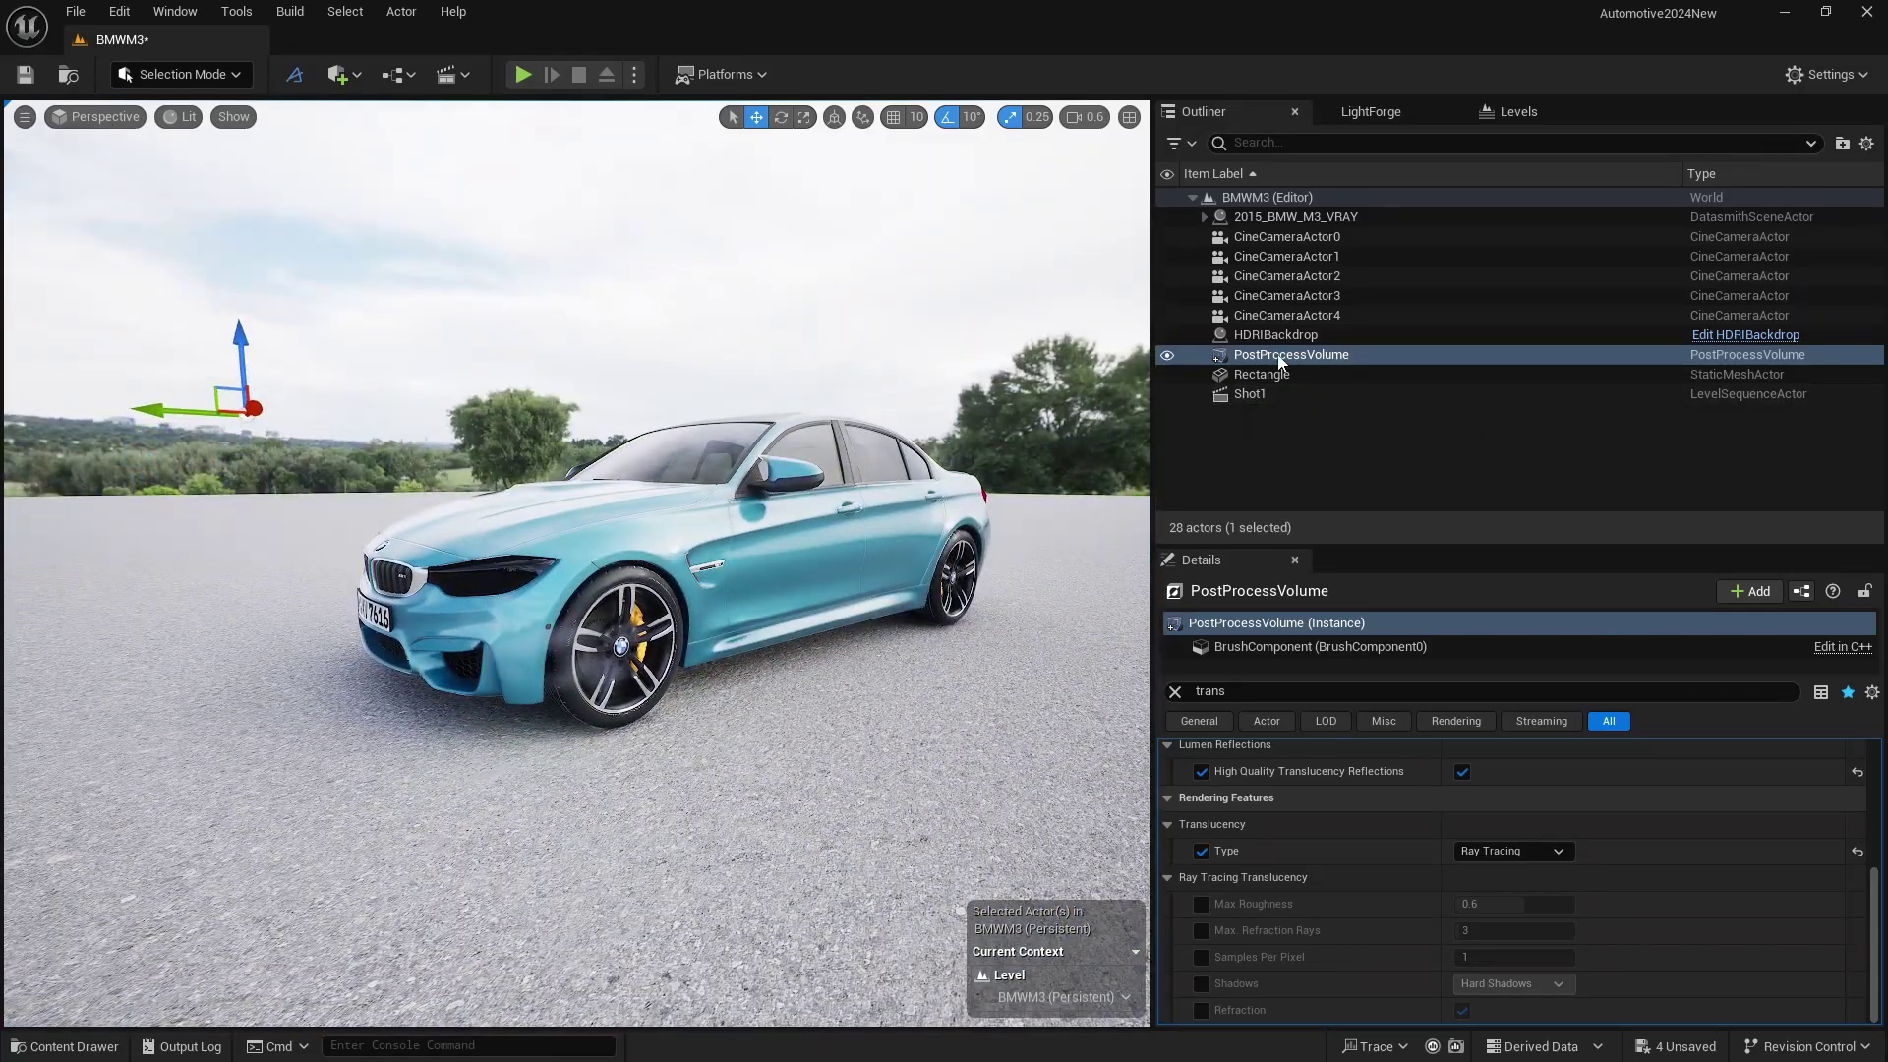
Step: Clear the property filter, enable the Bloom Method and Intensity overrides, and set the Bloom Intensity to 0
{"action": "left_click", "coordinate": [1173, 691]}
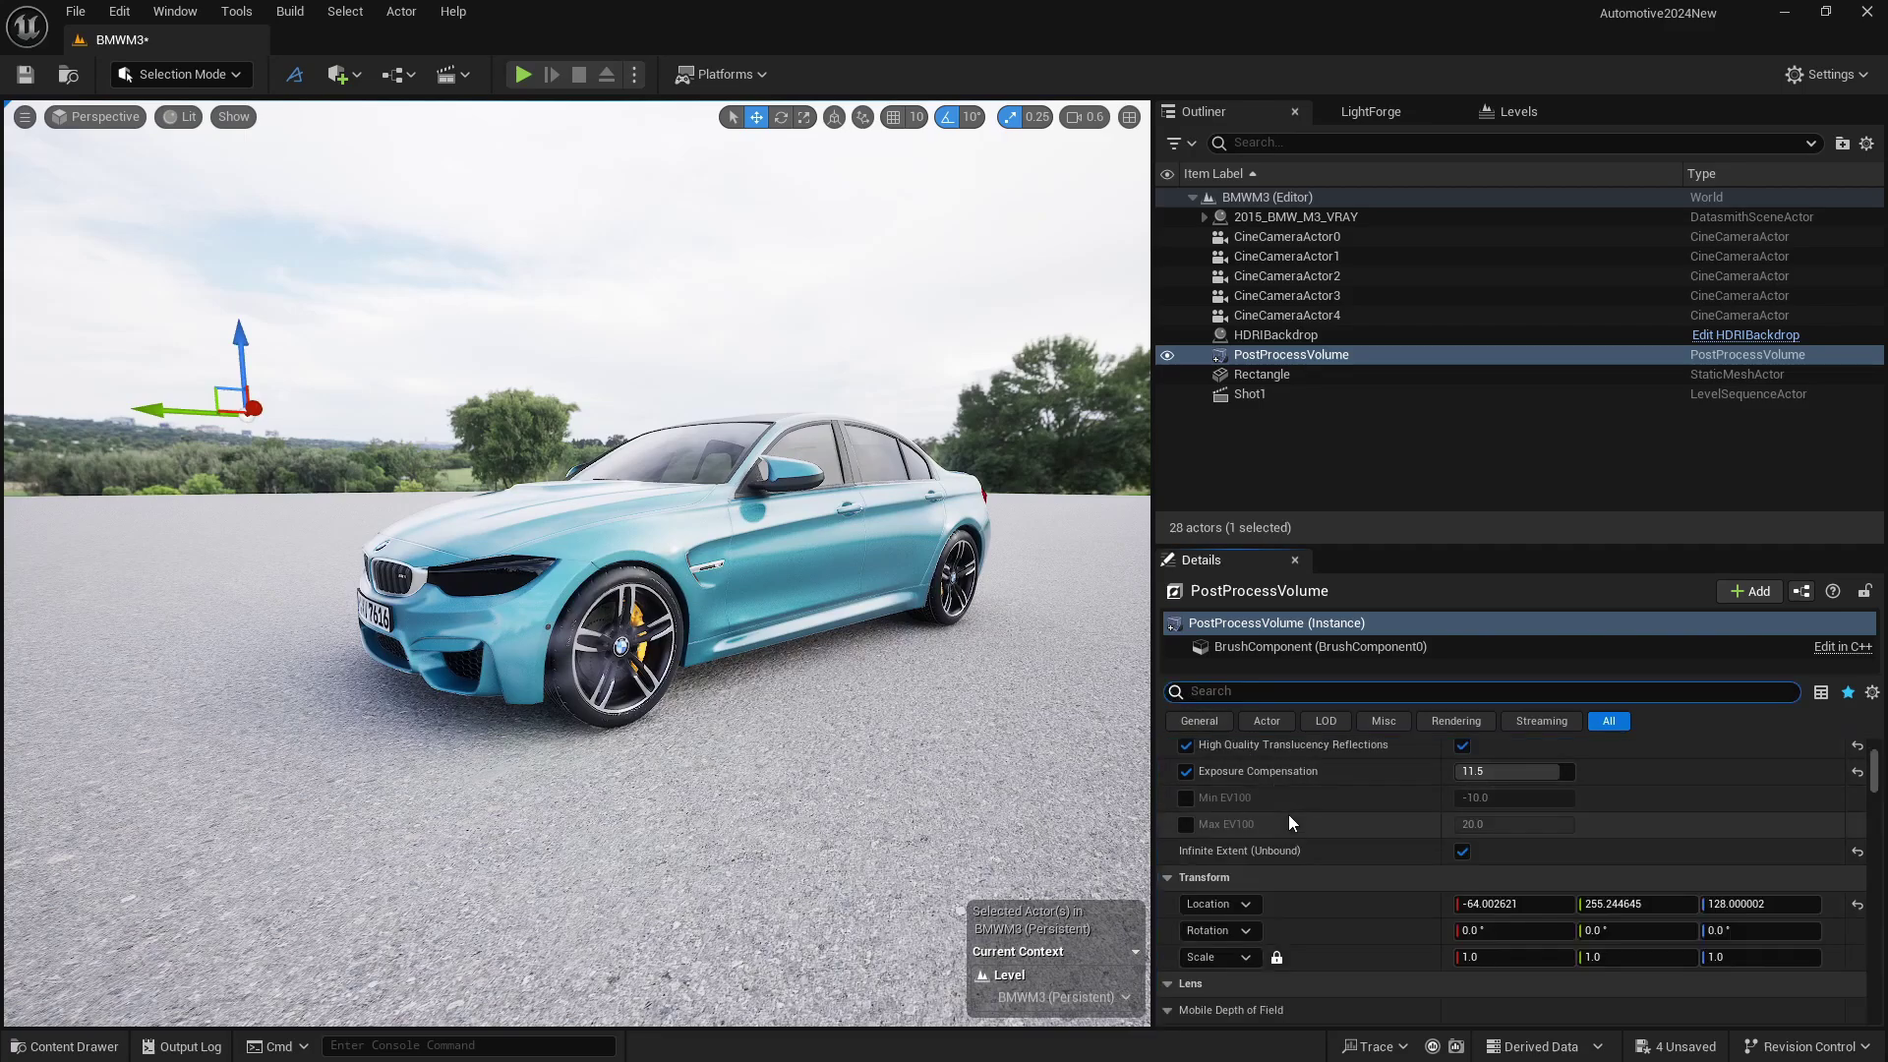
{"action": "scroll", "coordinate": [1291, 822], "scroll_direction": "down", "scroll_amount": 10}
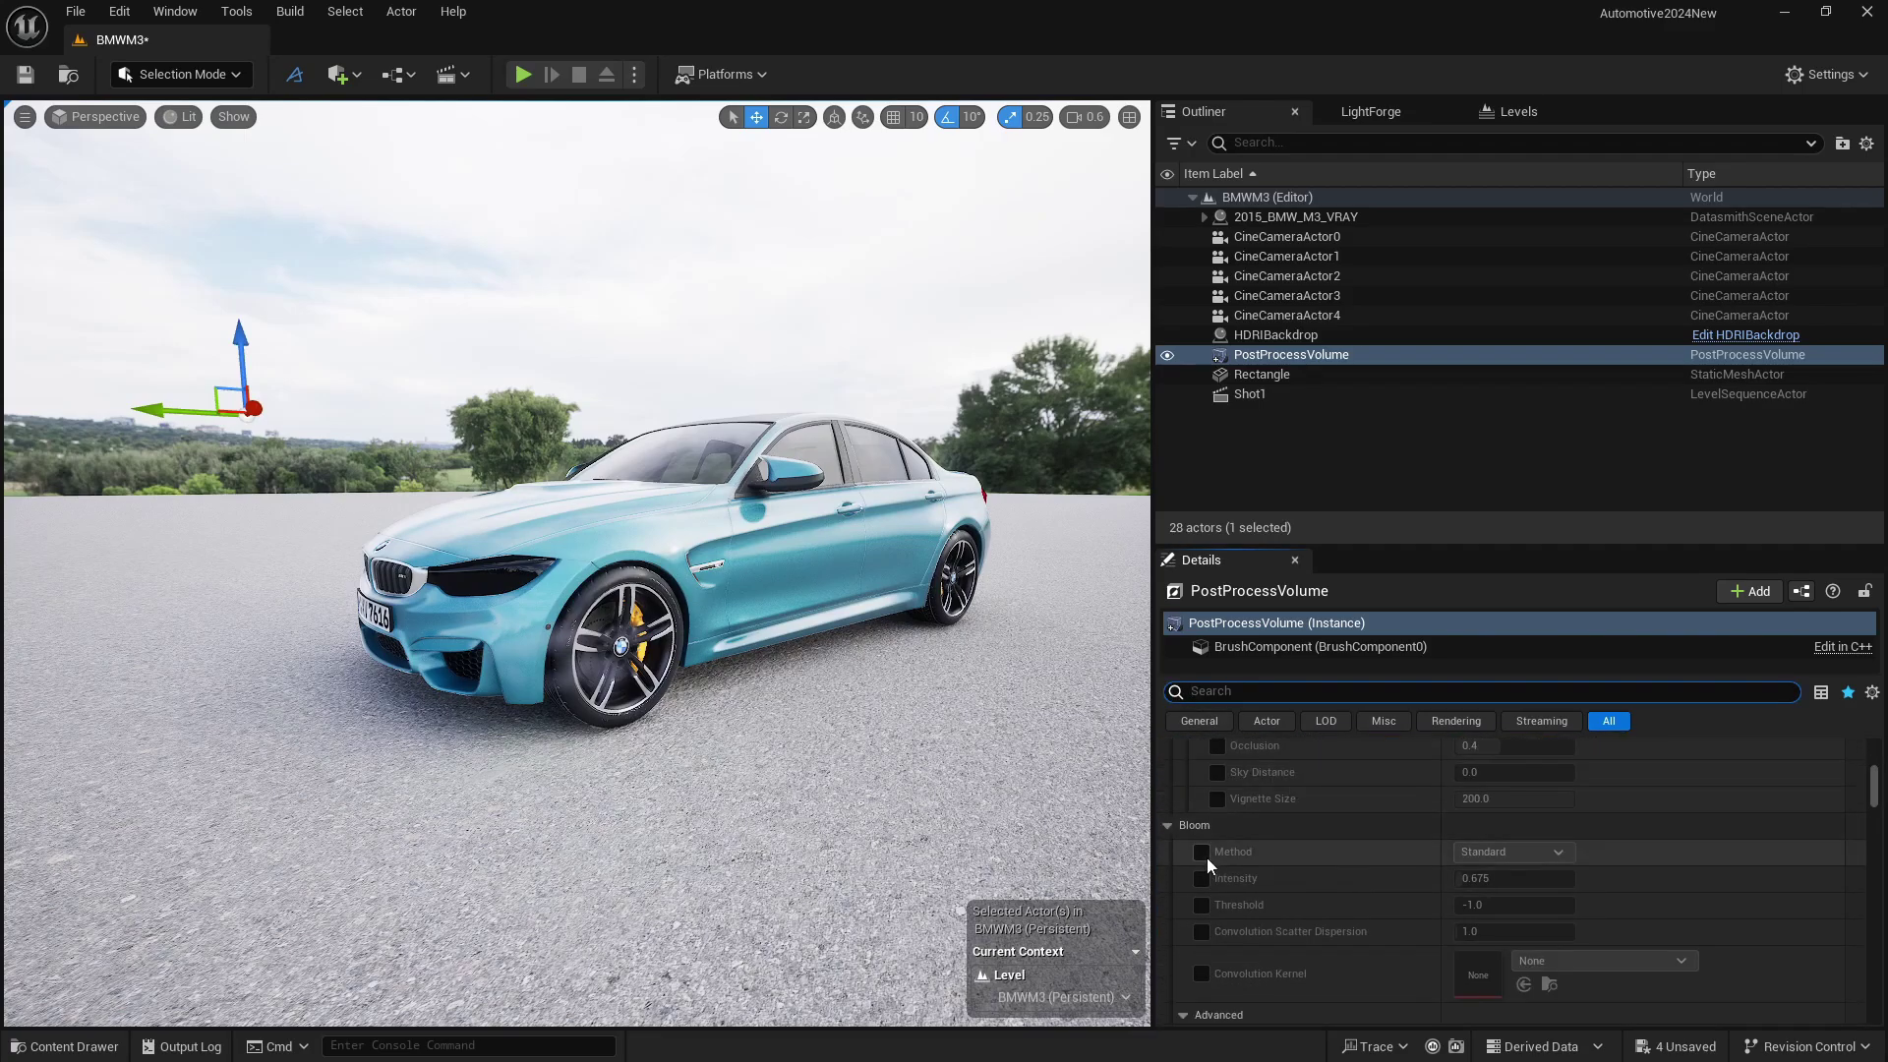
{"action": "left_click", "coordinate": [1201, 851]}
{"action": "left_click", "coordinate": [1201, 878]}
{"action": "left_click_drag", "start_coordinate": [1514, 877], "coordinate": [1455, 878]}
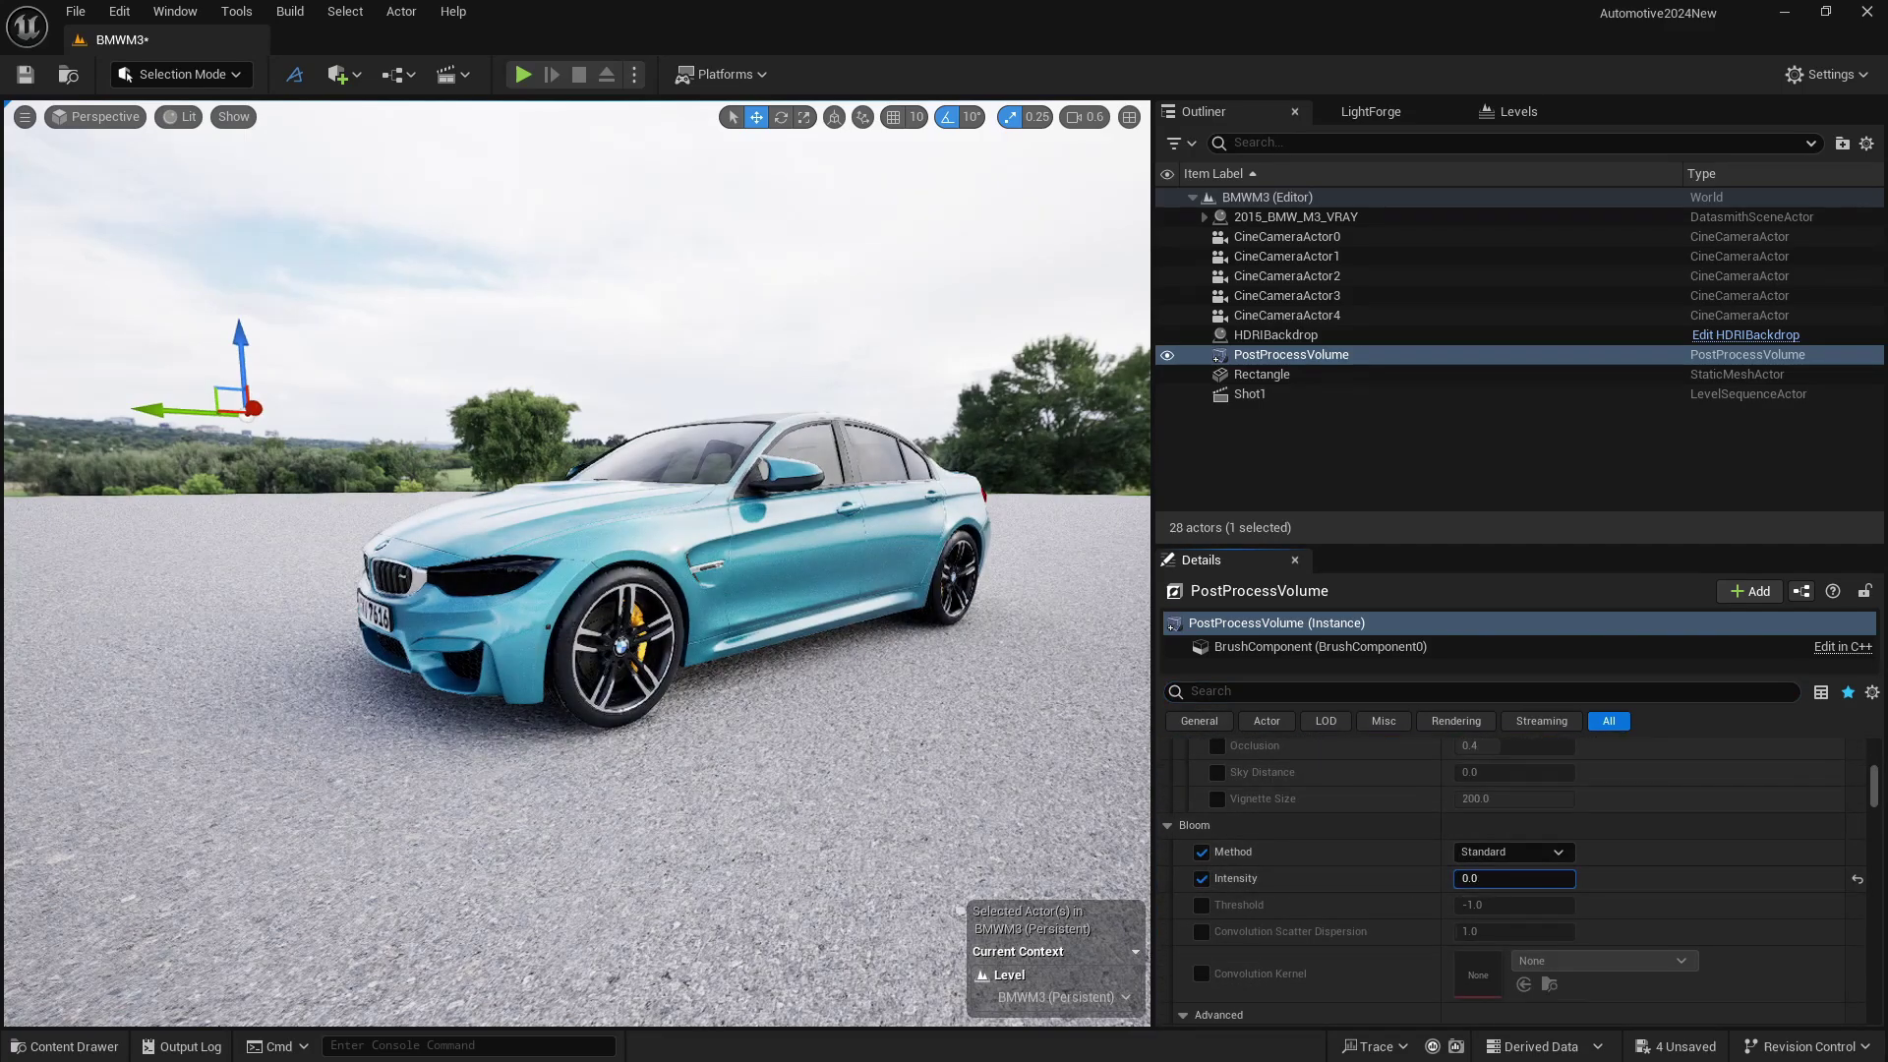
Step: Enable the Lens Flares Intensity override and set it to 0
{"action": "scroll", "coordinate": [1404, 830], "scroll_direction": "down", "scroll_amount": 10}
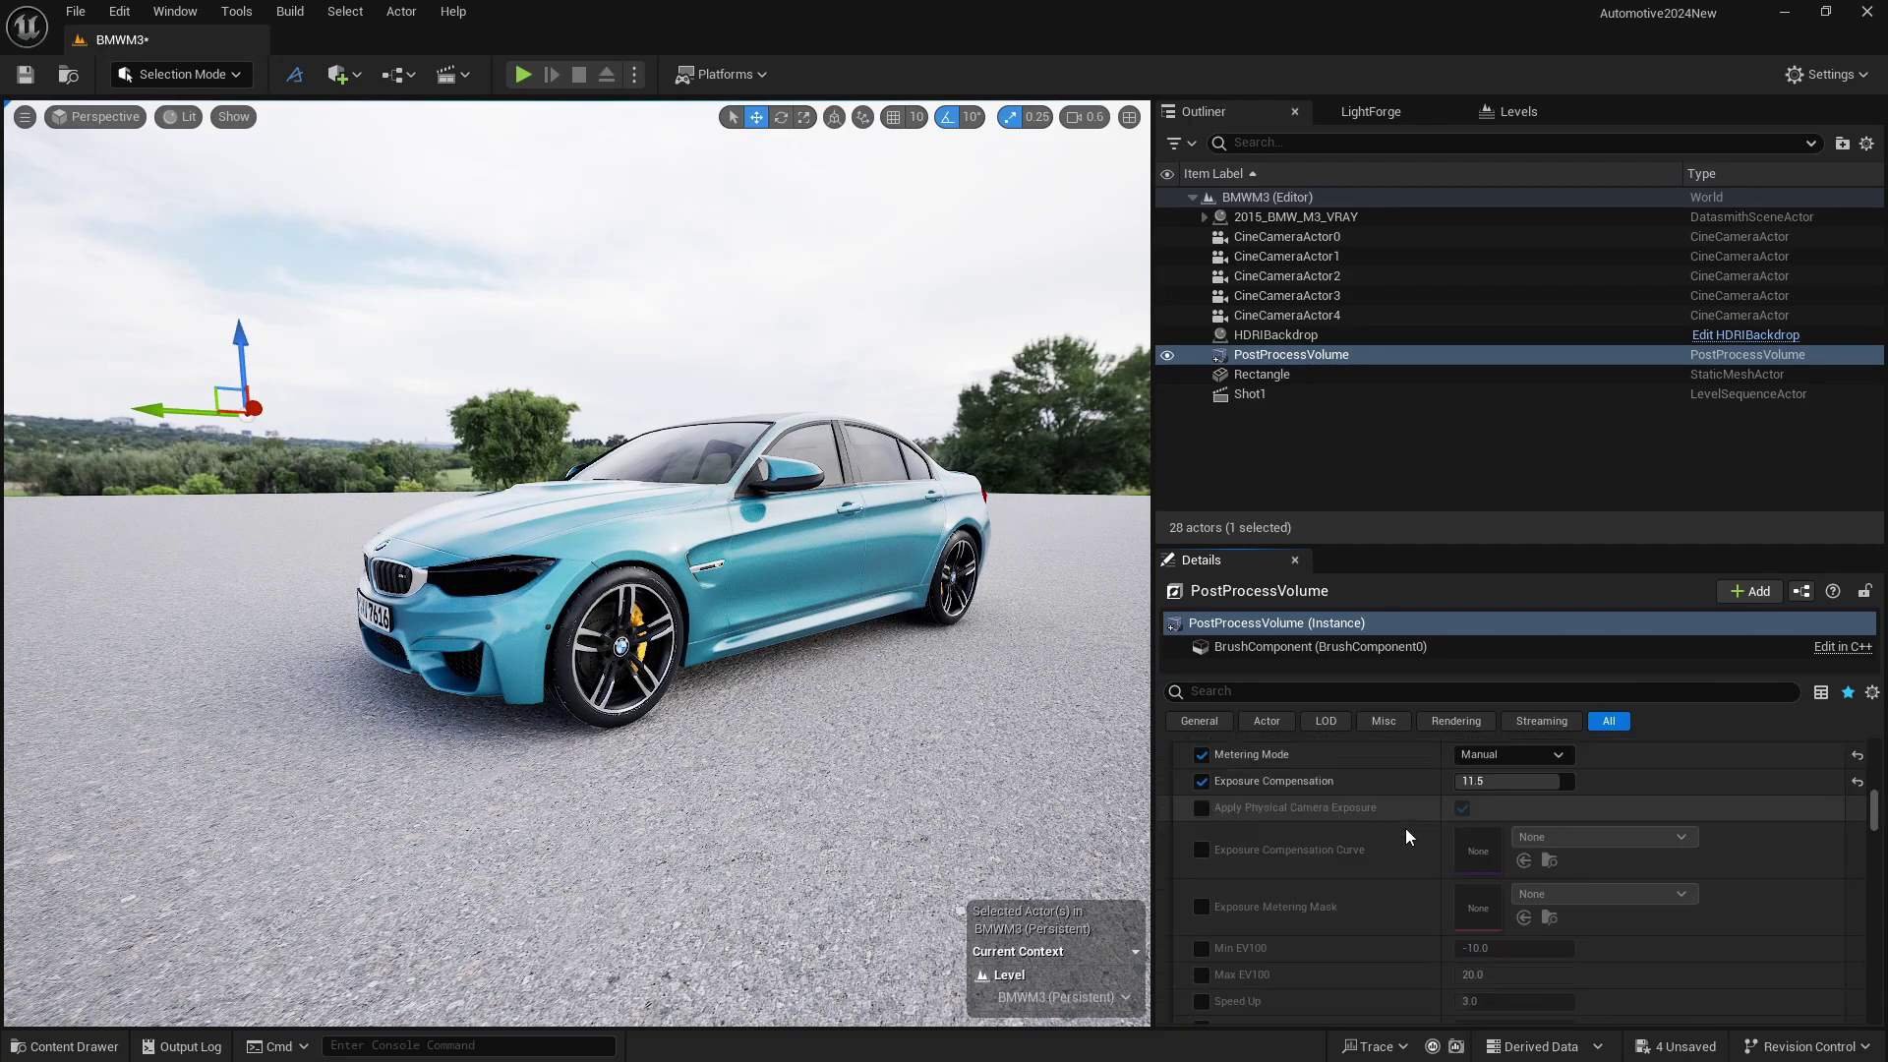
{"action": "scroll", "coordinate": [1406, 828], "scroll_direction": "down", "scroll_amount": 10}
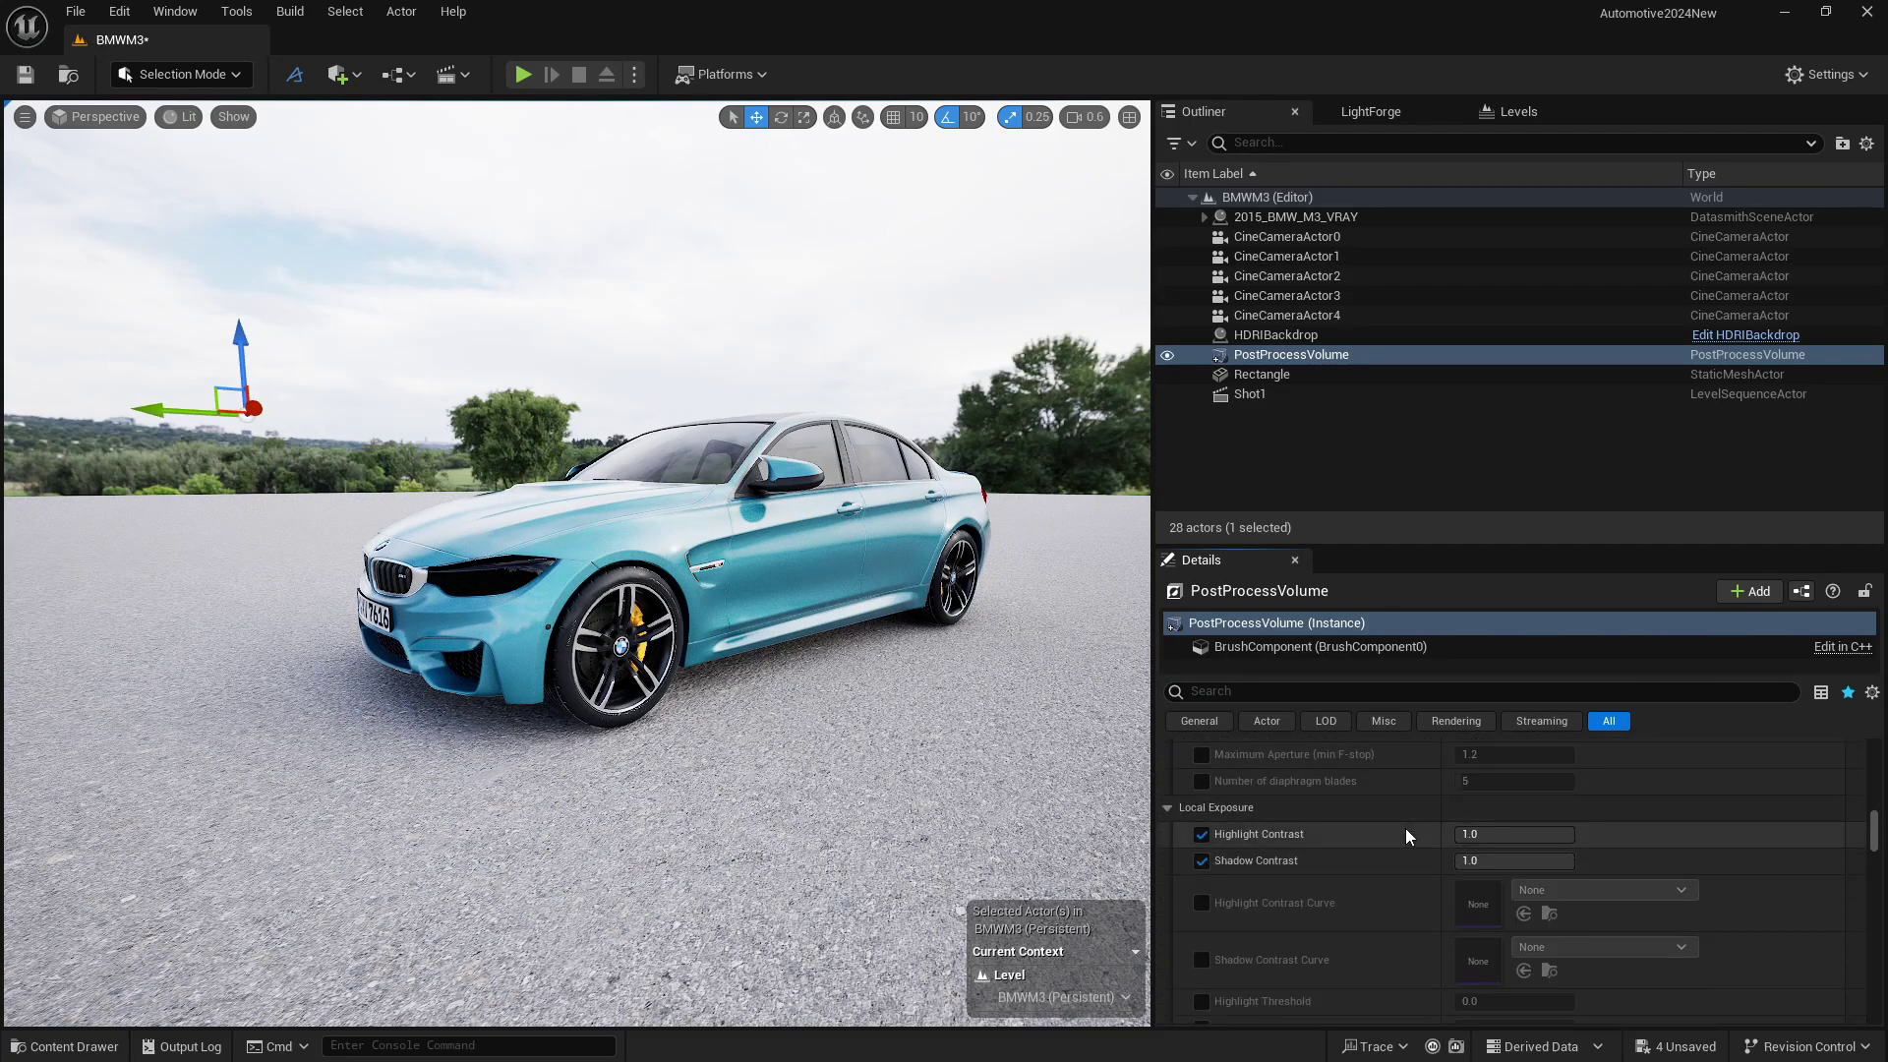
{"action": "scroll", "coordinate": [1406, 828], "scroll_direction": "down", "scroll_amount": 3}
{"action": "left_click", "coordinate": [1201, 809]}
{"action": "left_click_drag", "start_coordinate": [1514, 809], "coordinate": [1455, 809]}
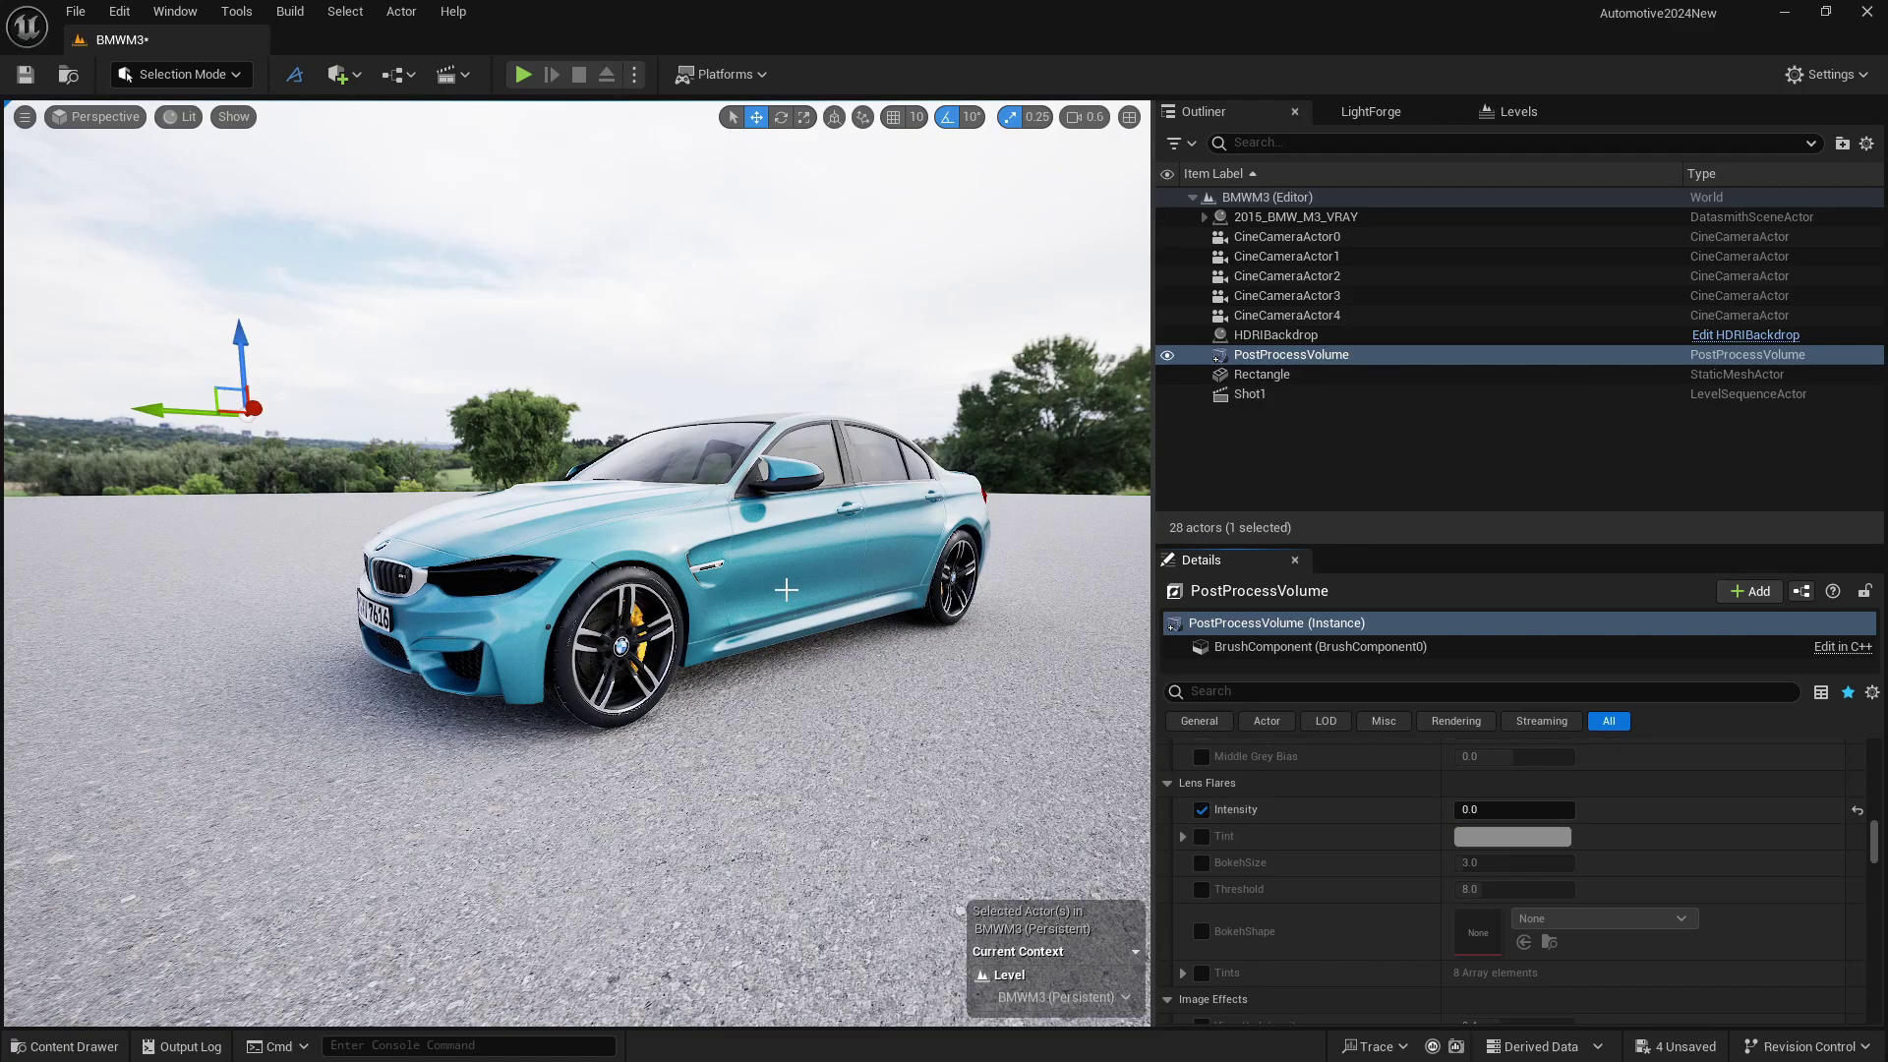
Step: Select the HDRIBackdrop actor and bring its Cubemap setting into view
{"action": "left_click", "coordinate": [1243, 335]}
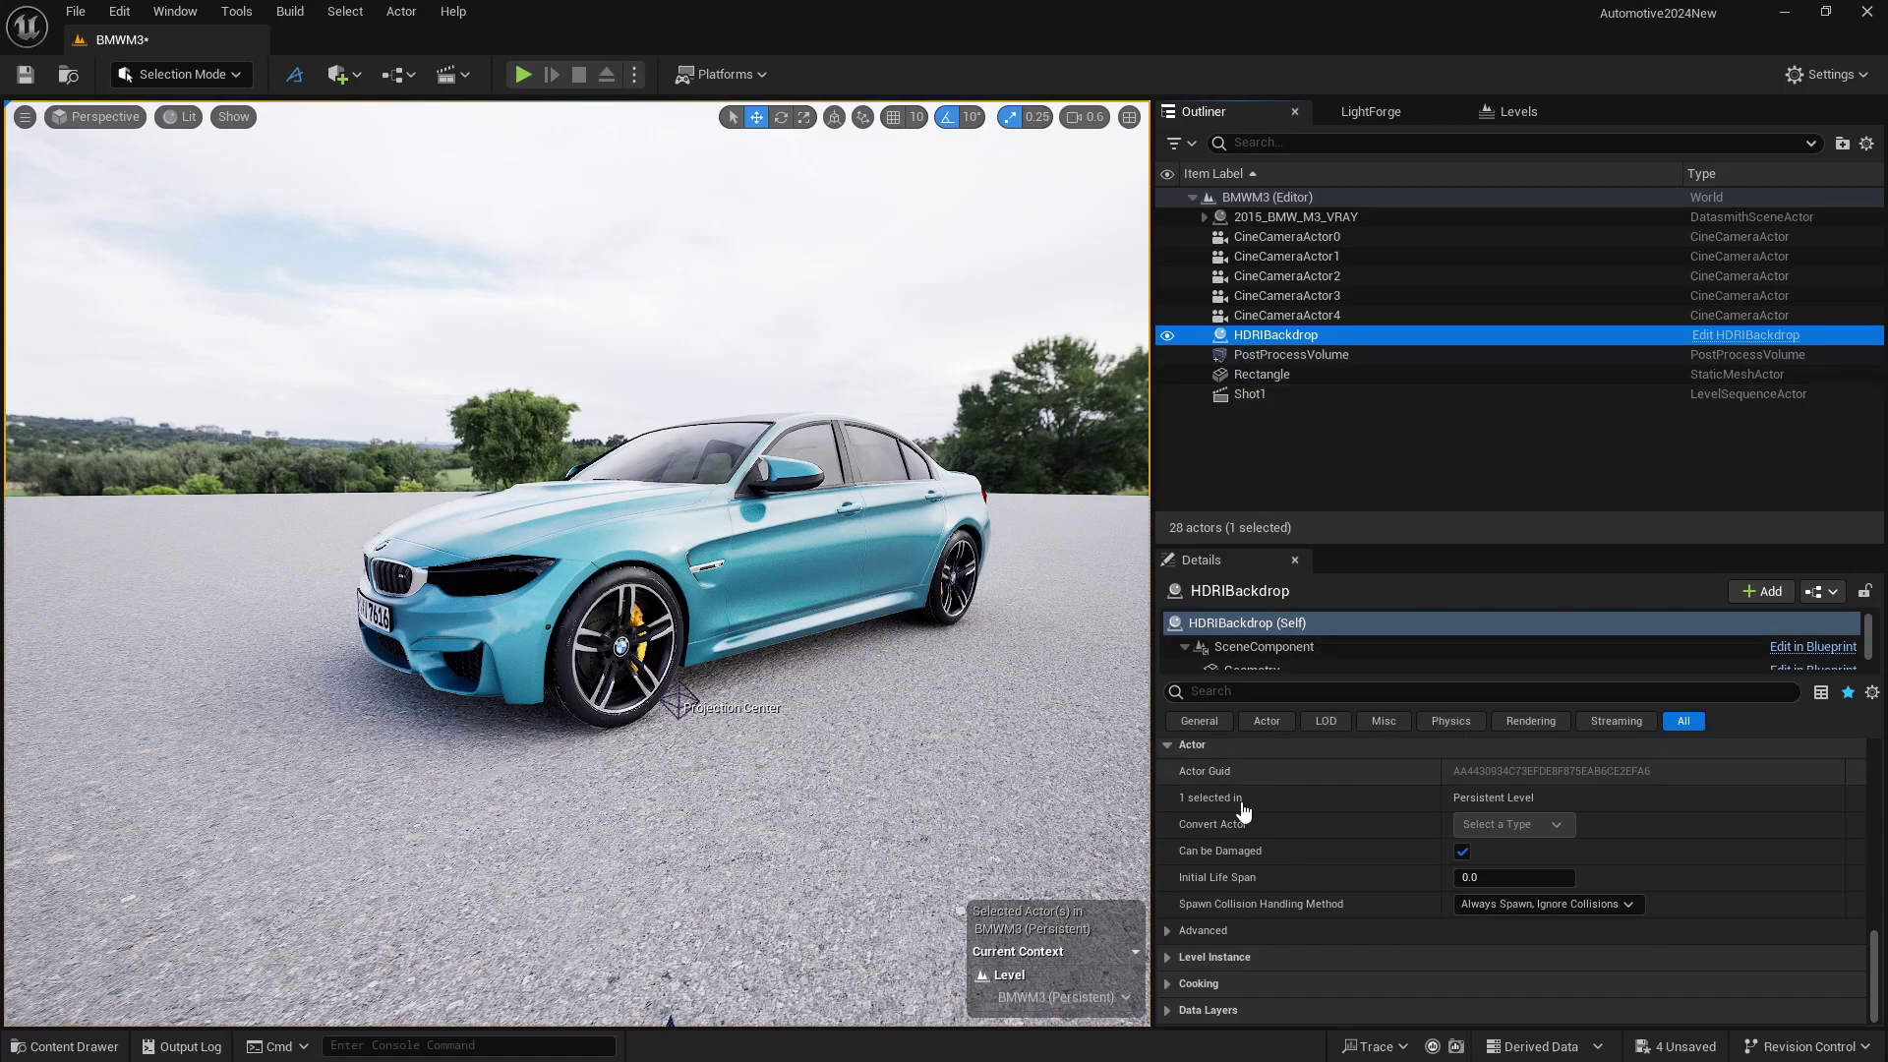
{"action": "scroll", "coordinate": [1331, 875], "scroll_direction": "up", "scroll_amount": 3}
{"action": "scroll", "coordinate": [1357, 836], "scroll_direction": "up", "scroll_amount": 2}
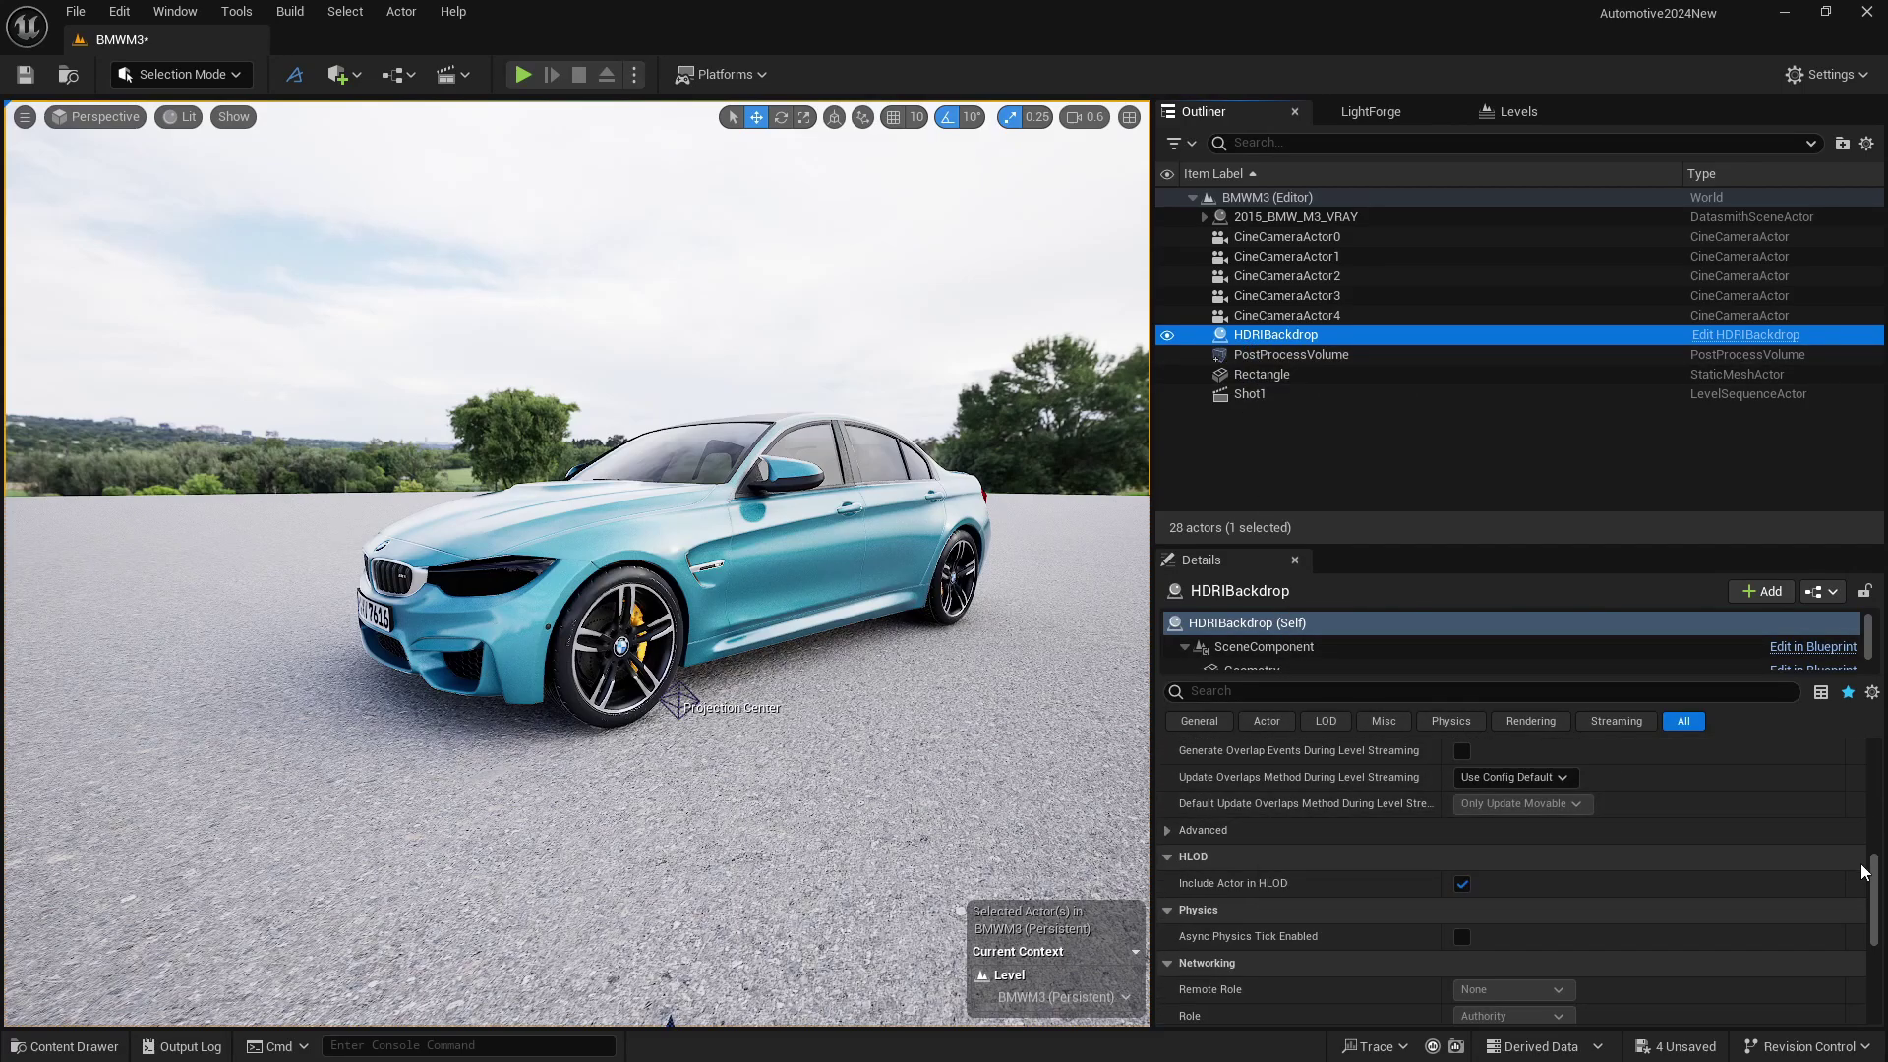
{"action": "left_click_drag", "start_coordinate": [1873, 884], "coordinate": [1878, 765]}
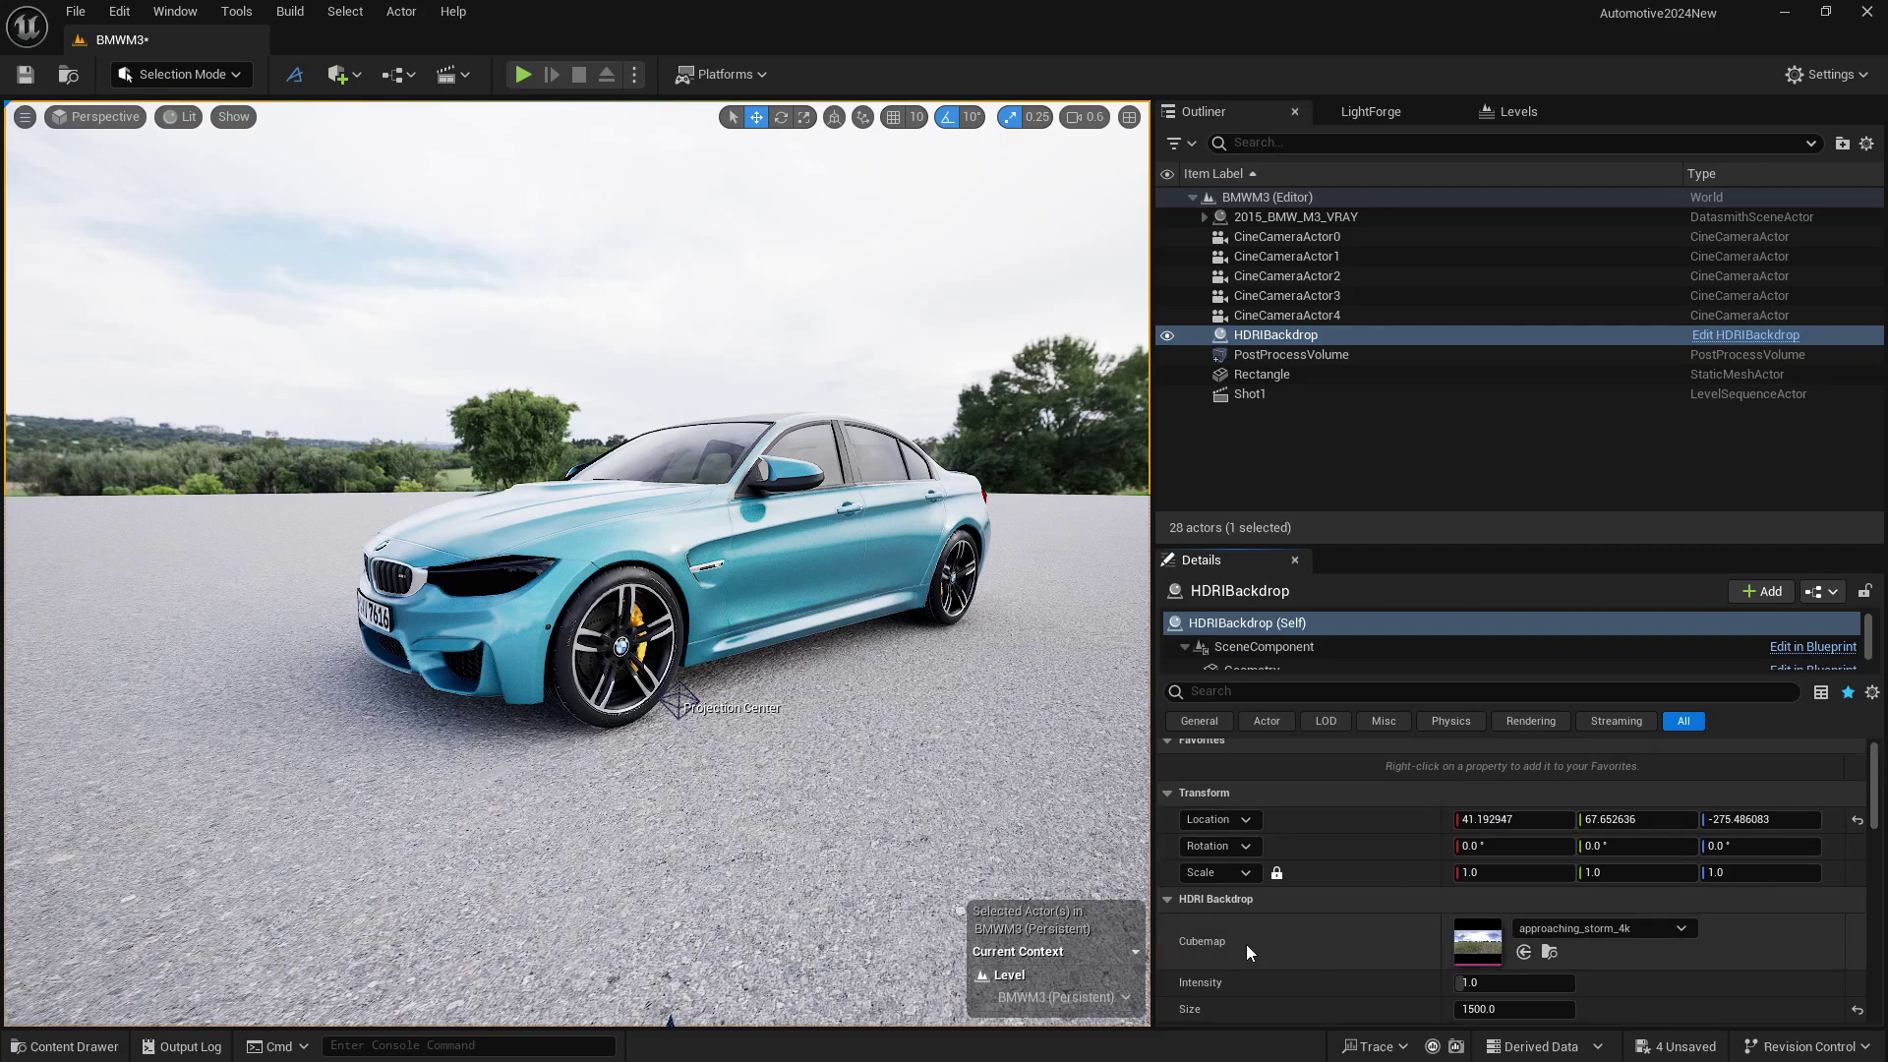
Step: Check the project's HDRI content folder, then switch to the Poly Haven HDRIs page in the web browser
{"action": "left_click", "coordinate": [66, 1046]}
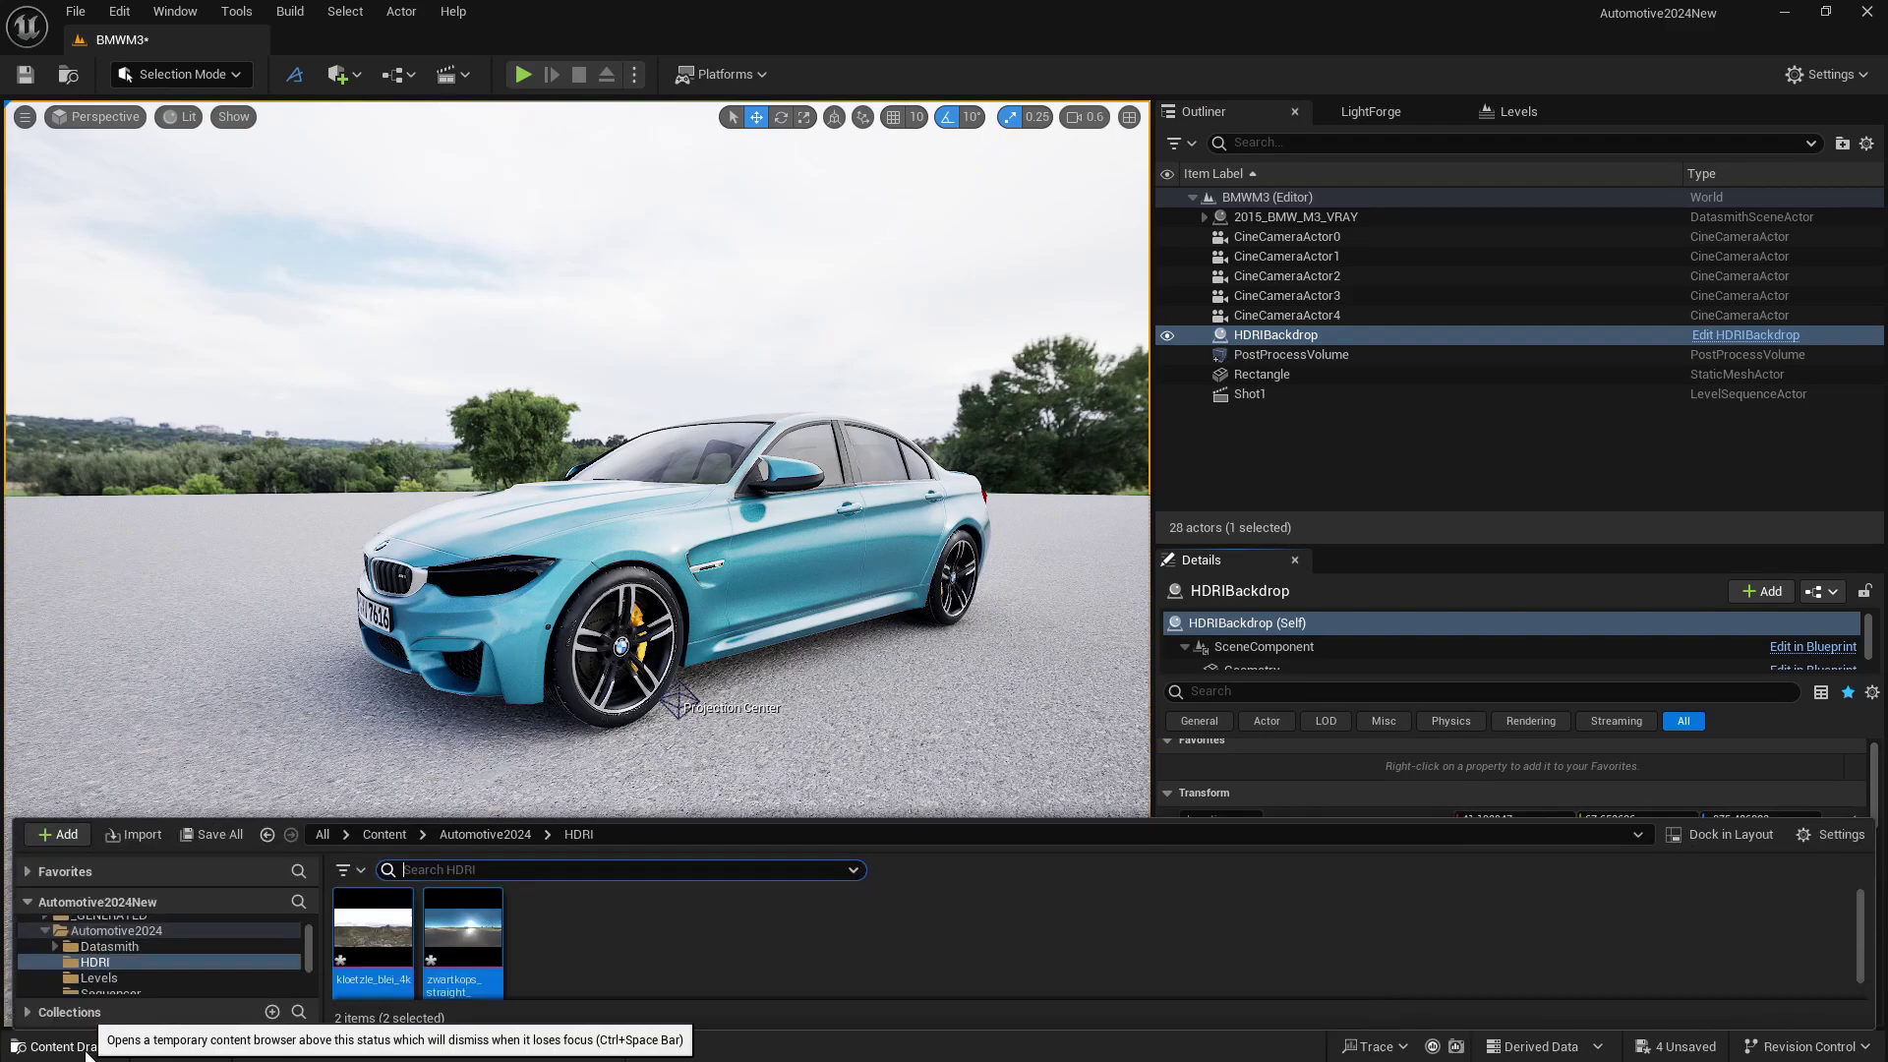
{"action": "left_click", "coordinate": [648, 981]}
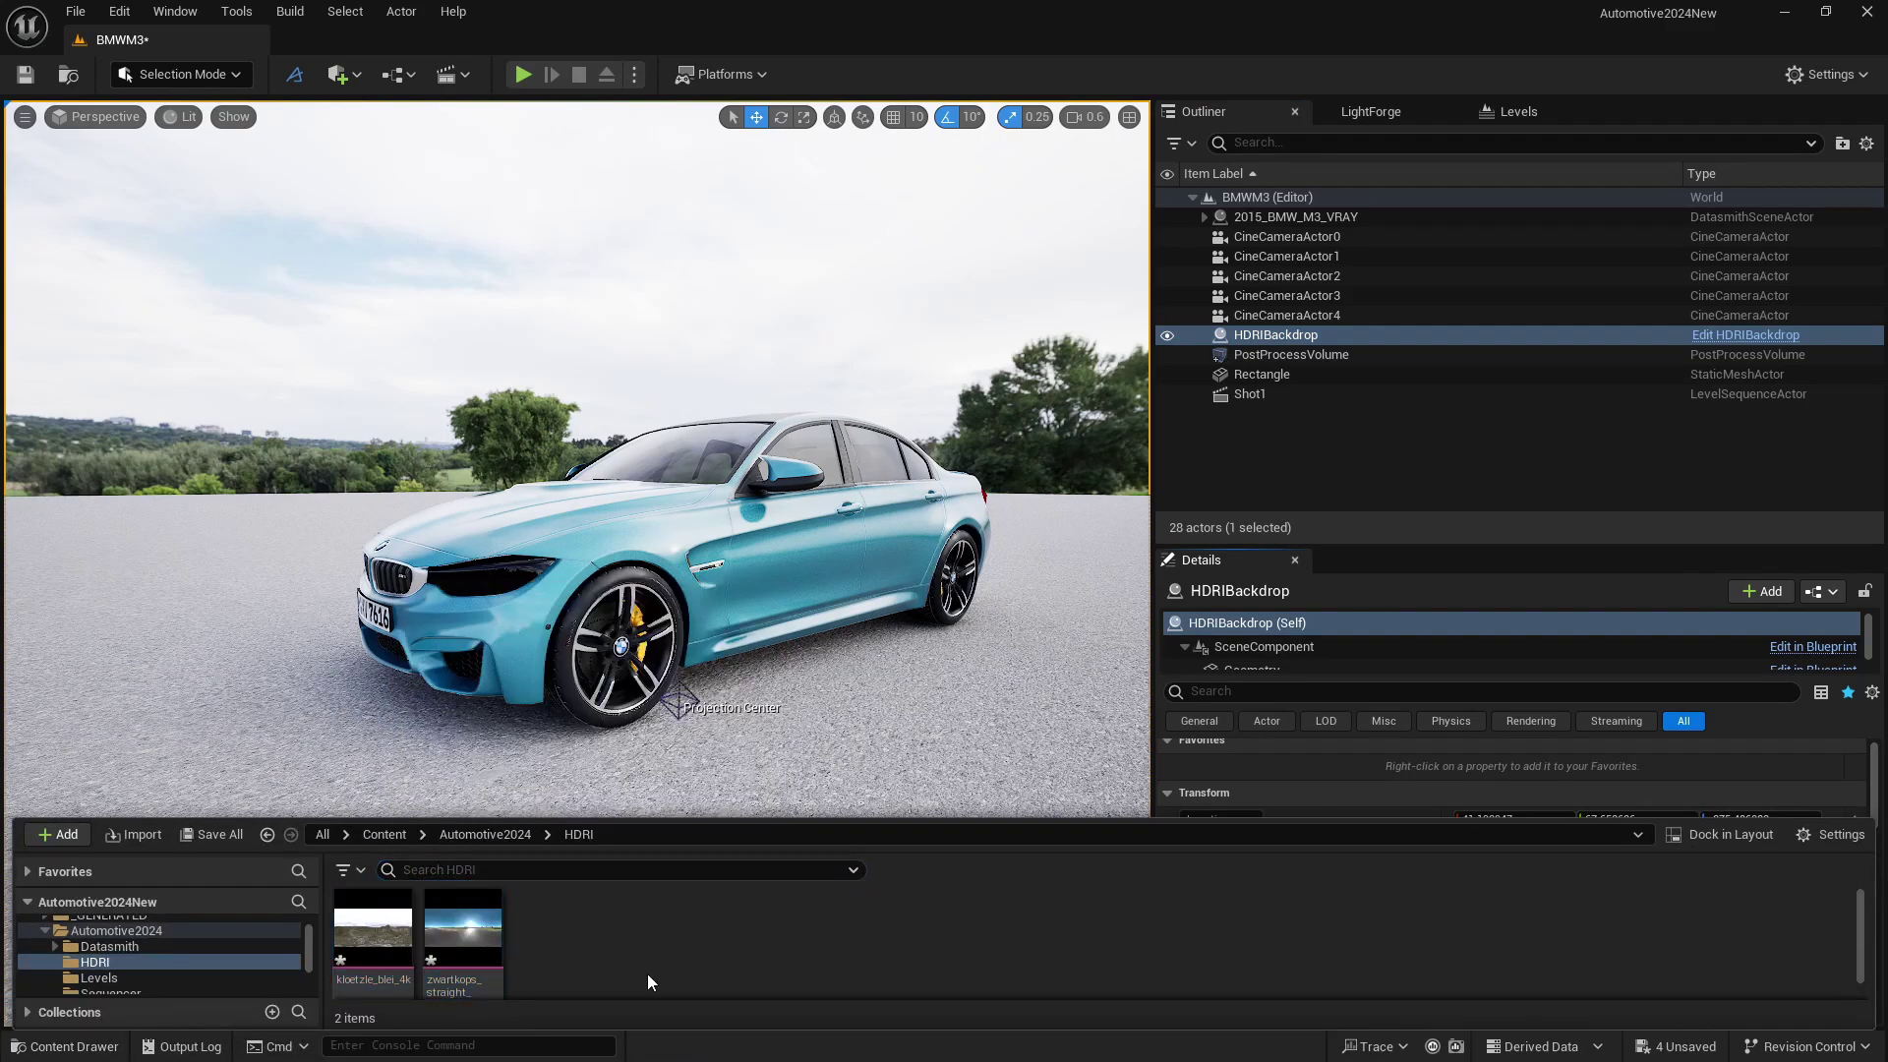
{"action": "key", "text": "alt+Tab"}
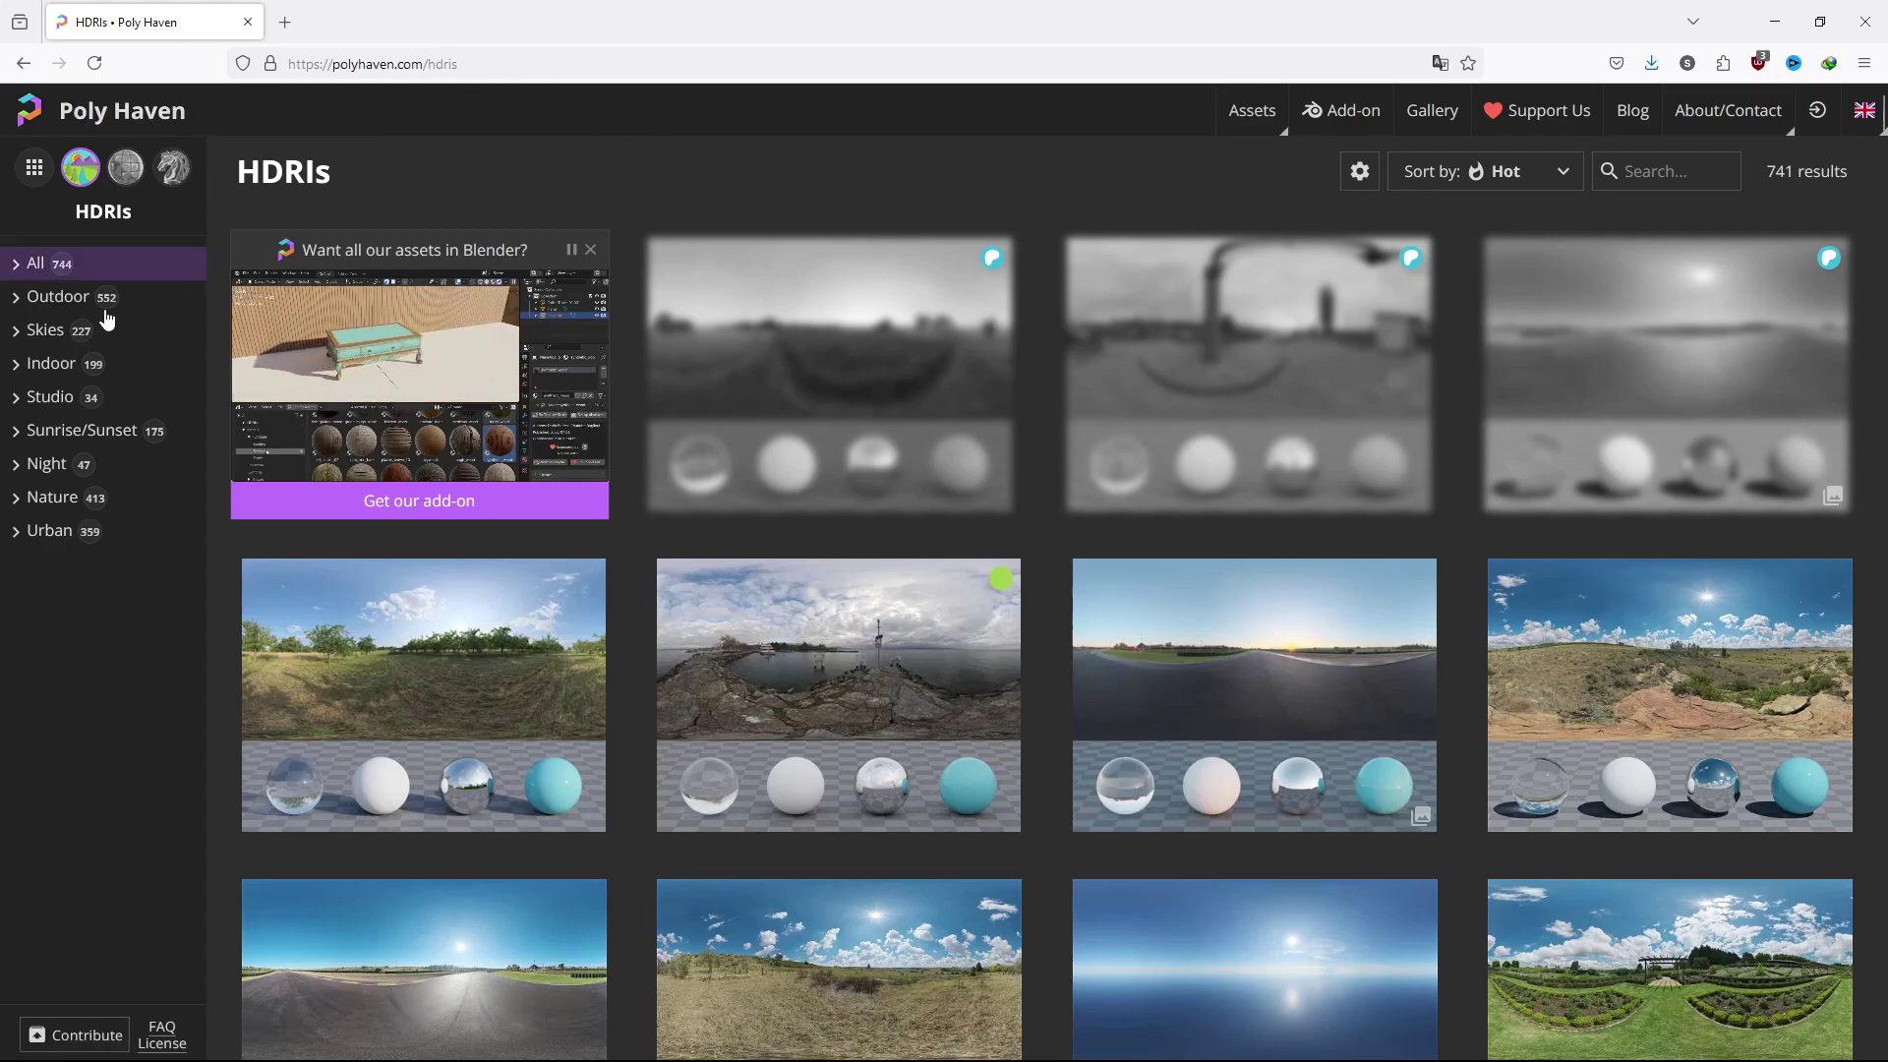
Step: Return to the Unreal Editor and inspect the kloetzle_blei_4k cubemap texture from the HDRI folder
{"action": "left_click", "coordinate": [1775, 22]}
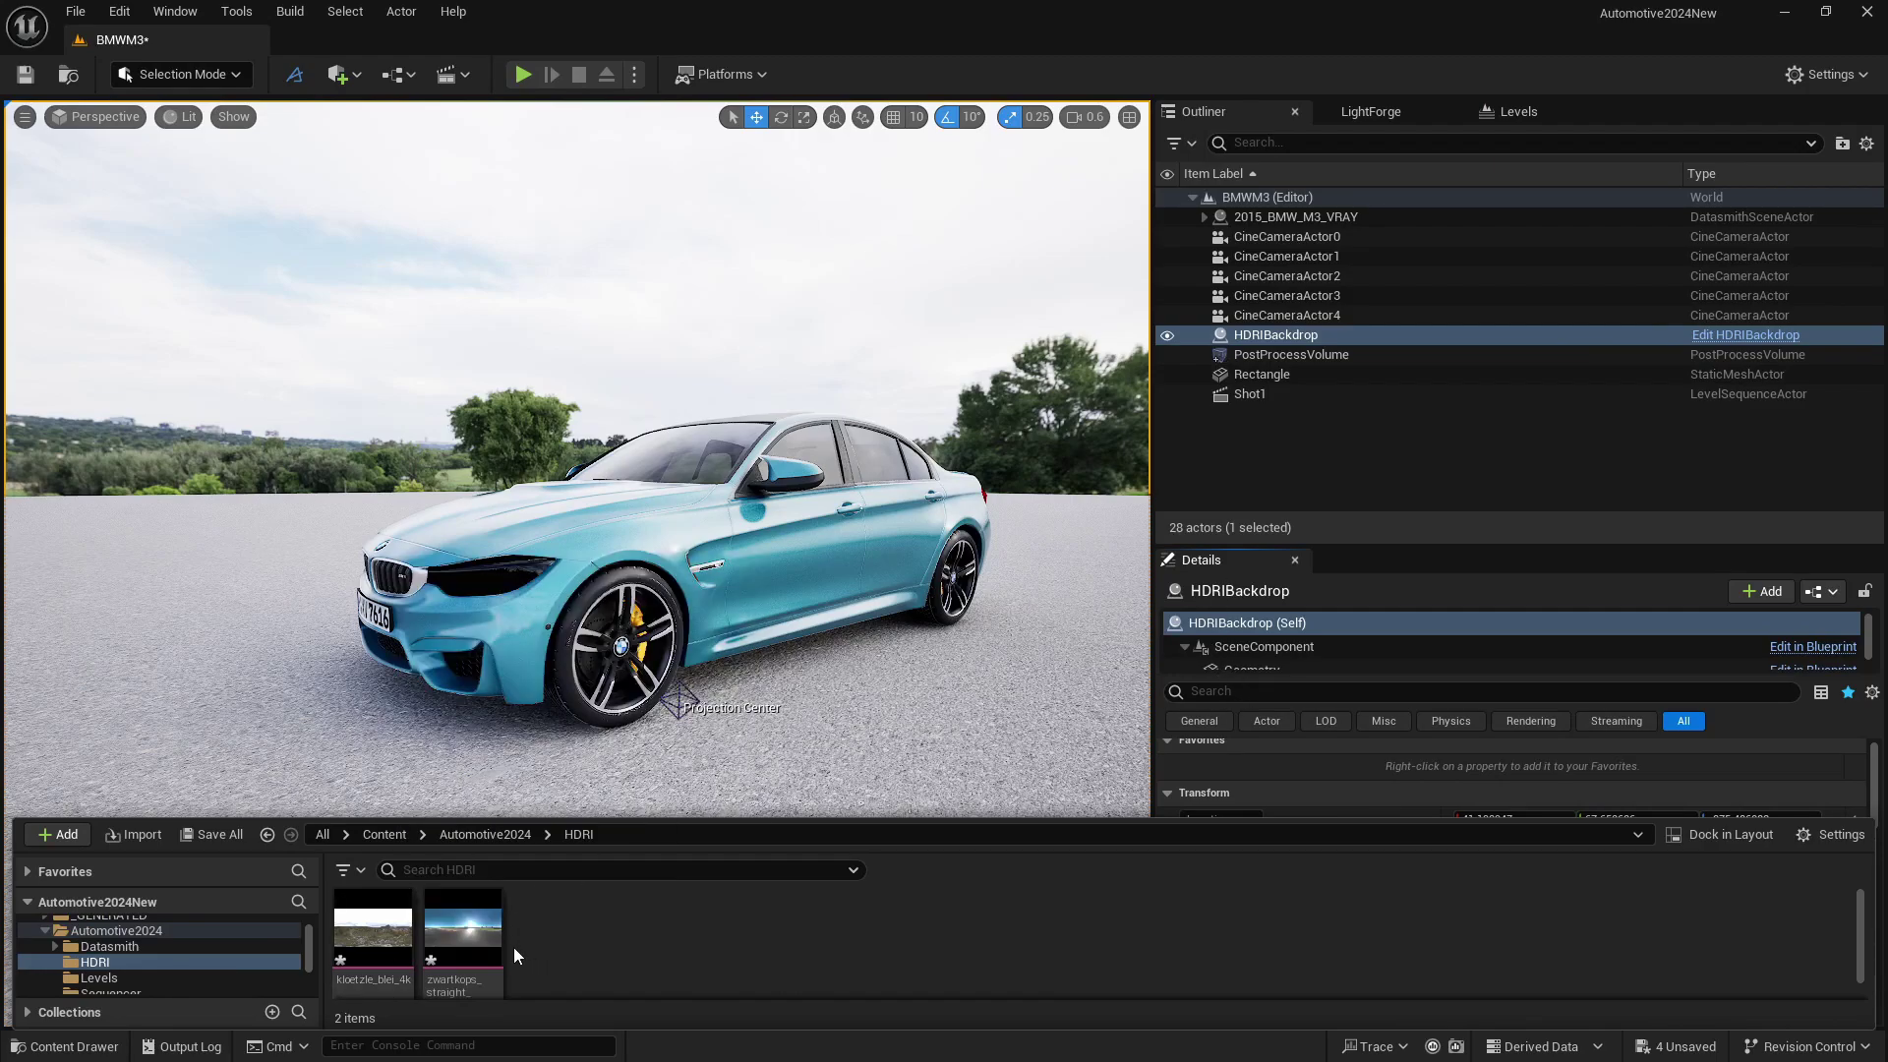
{"action": "double_click", "coordinate": [373, 939]}
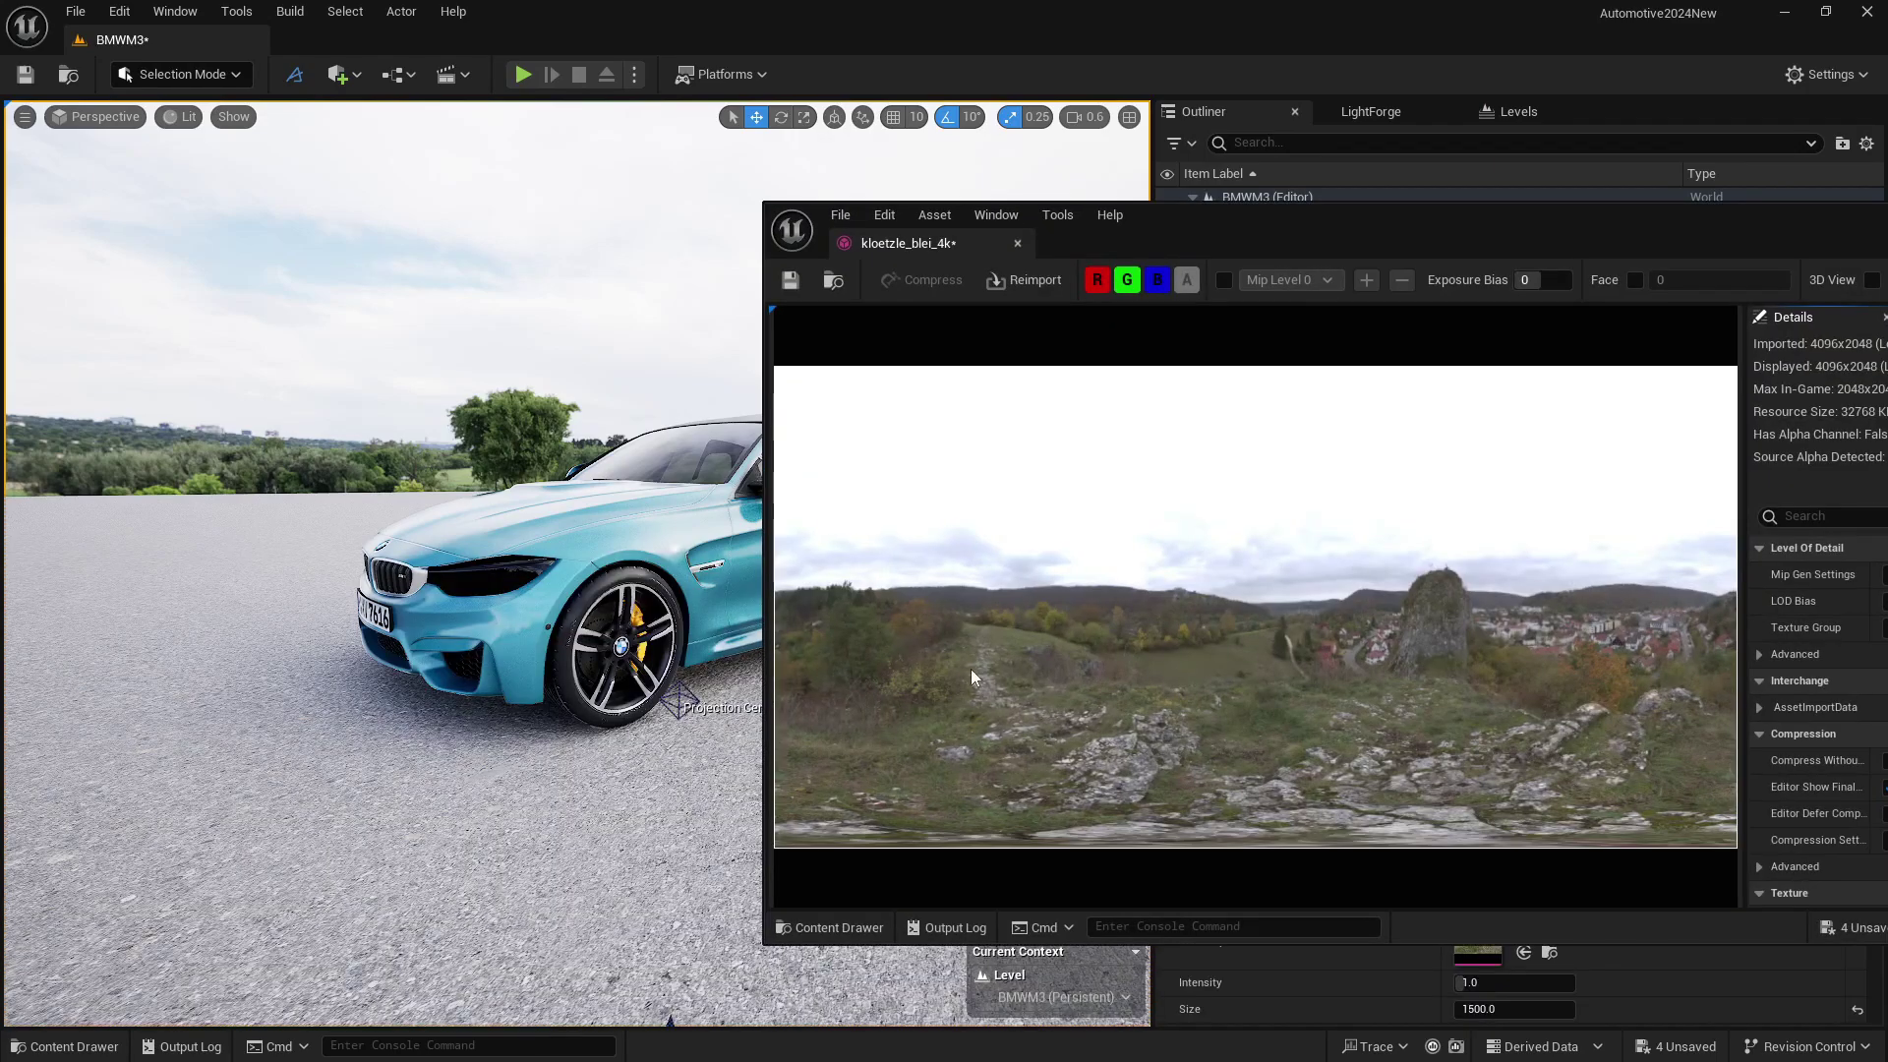
{"action": "left_click_drag", "start_coordinate": [1823, 241], "coordinate": [1498, 233]}
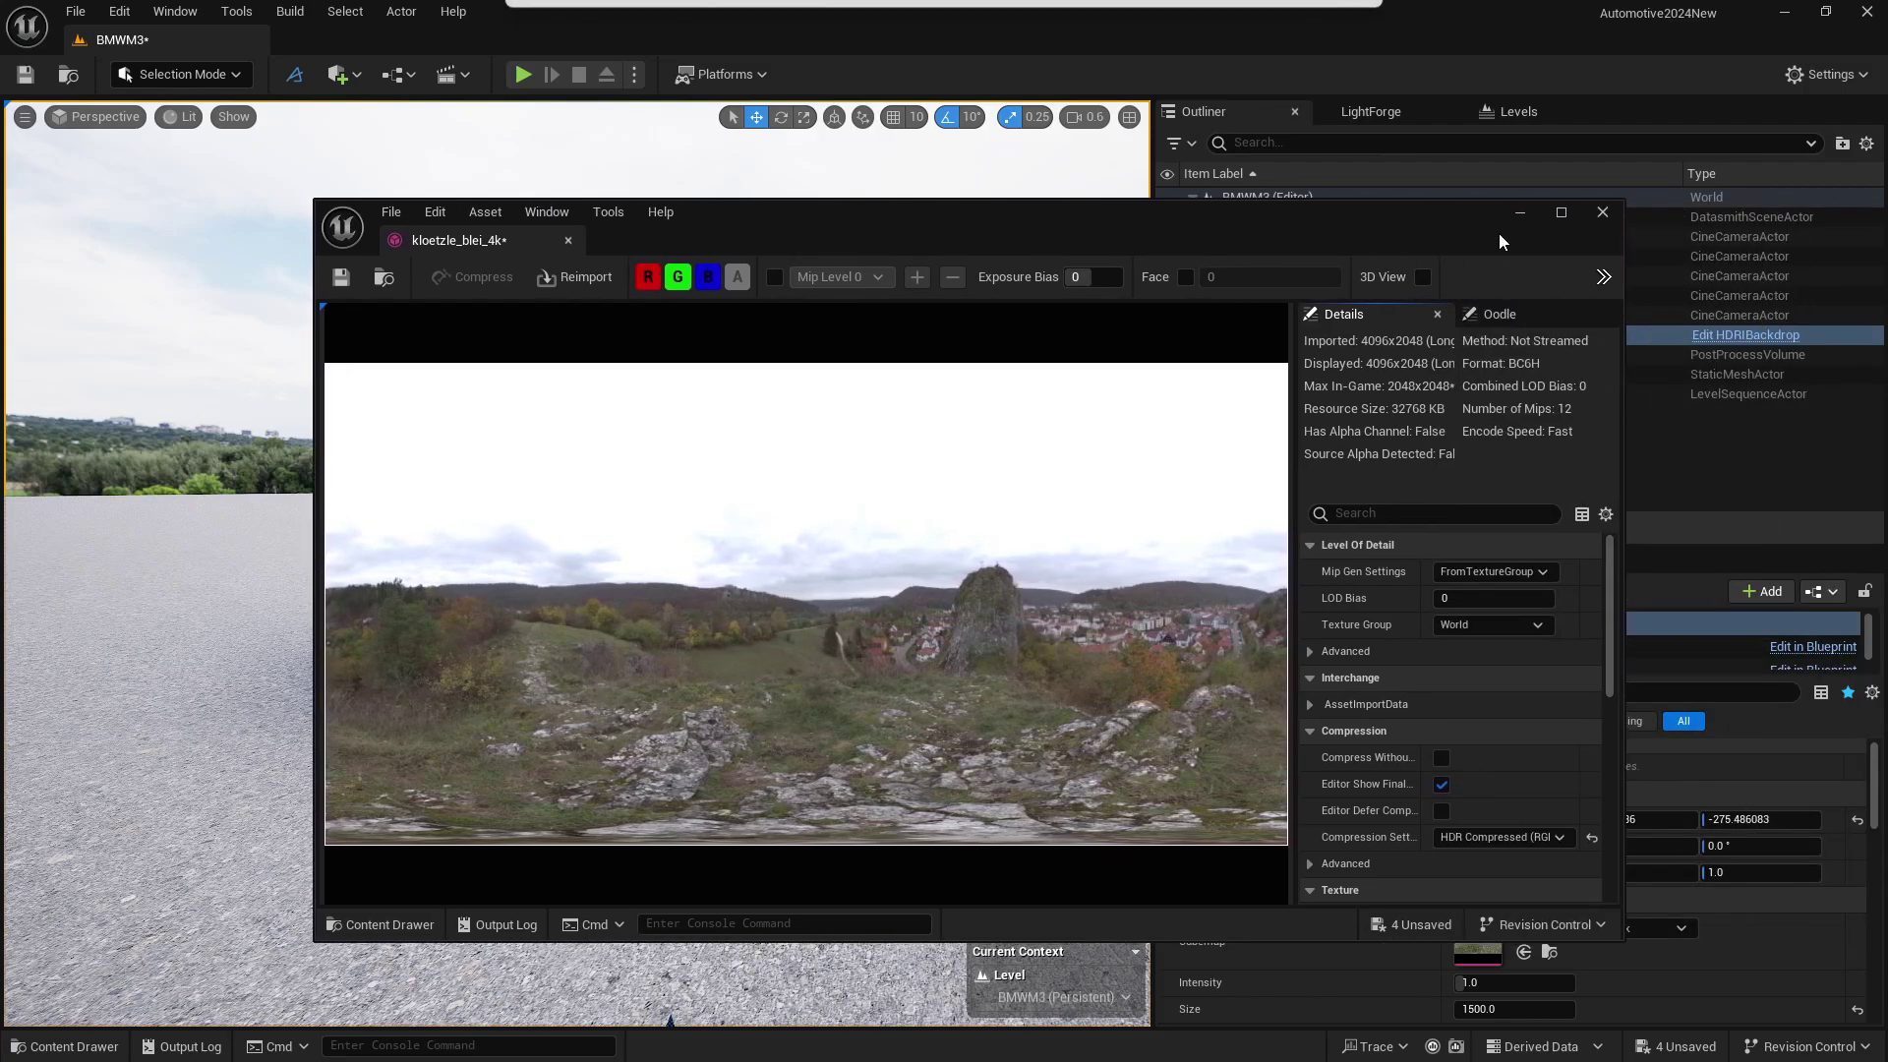
{"action": "left_click", "coordinate": [71, 1046]}
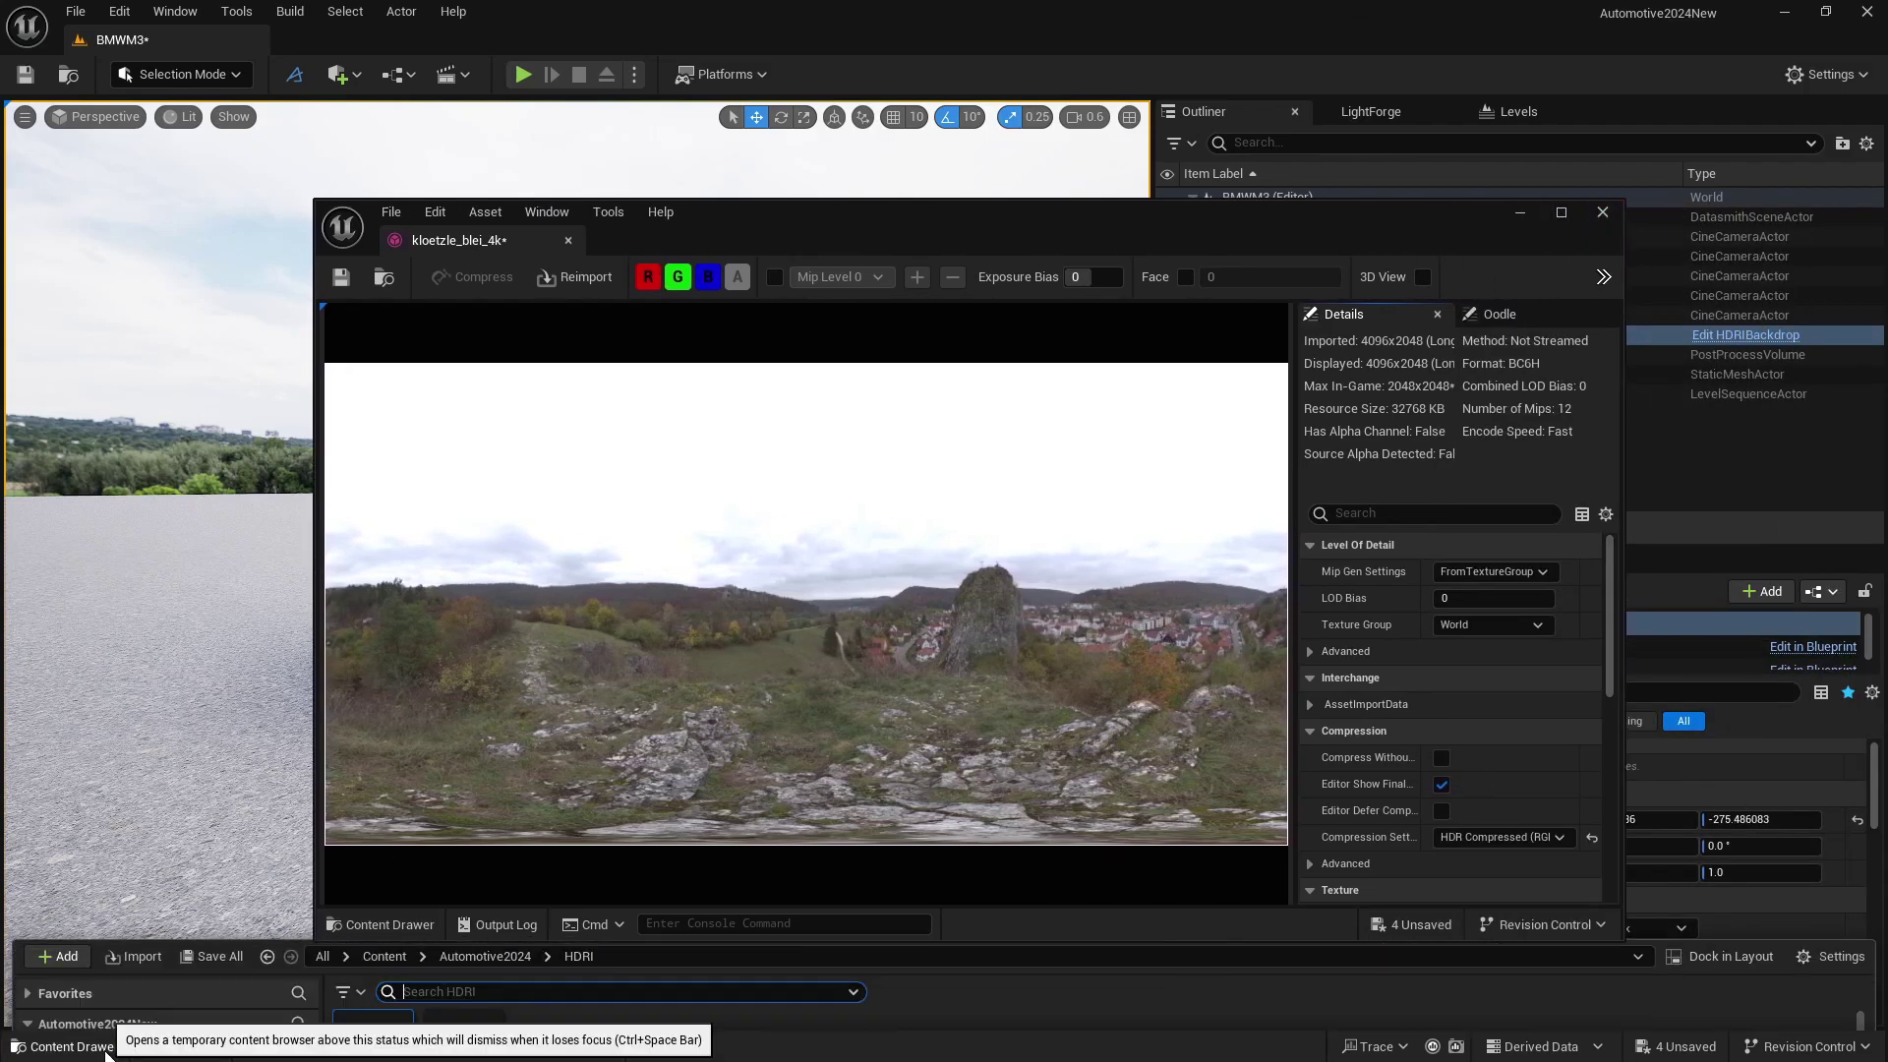
{"action": "left_click", "coordinate": [1601, 212]}
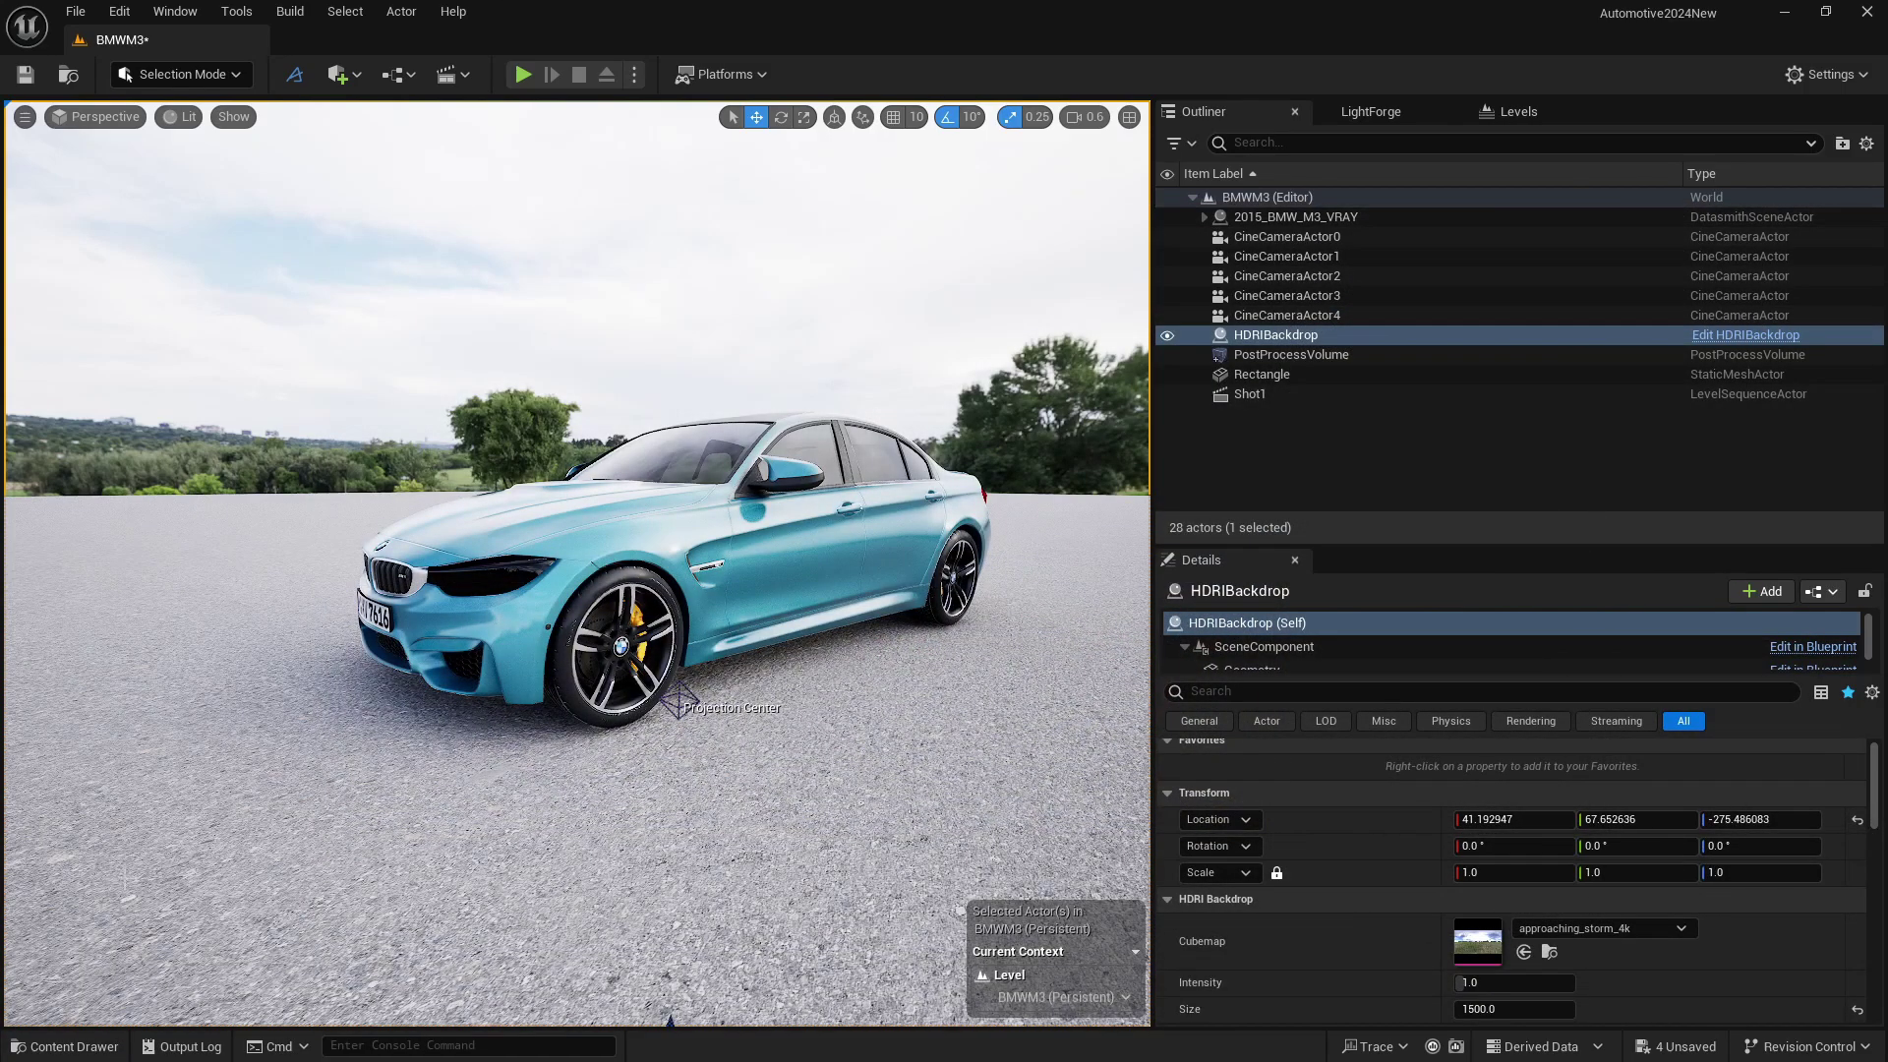
Step: Set the zwartkops_straight_morning_4k texture's Mip Gen Settings to NoMipmaps, save the texture and close its editor
{"action": "left_click", "coordinate": [70, 1046]}
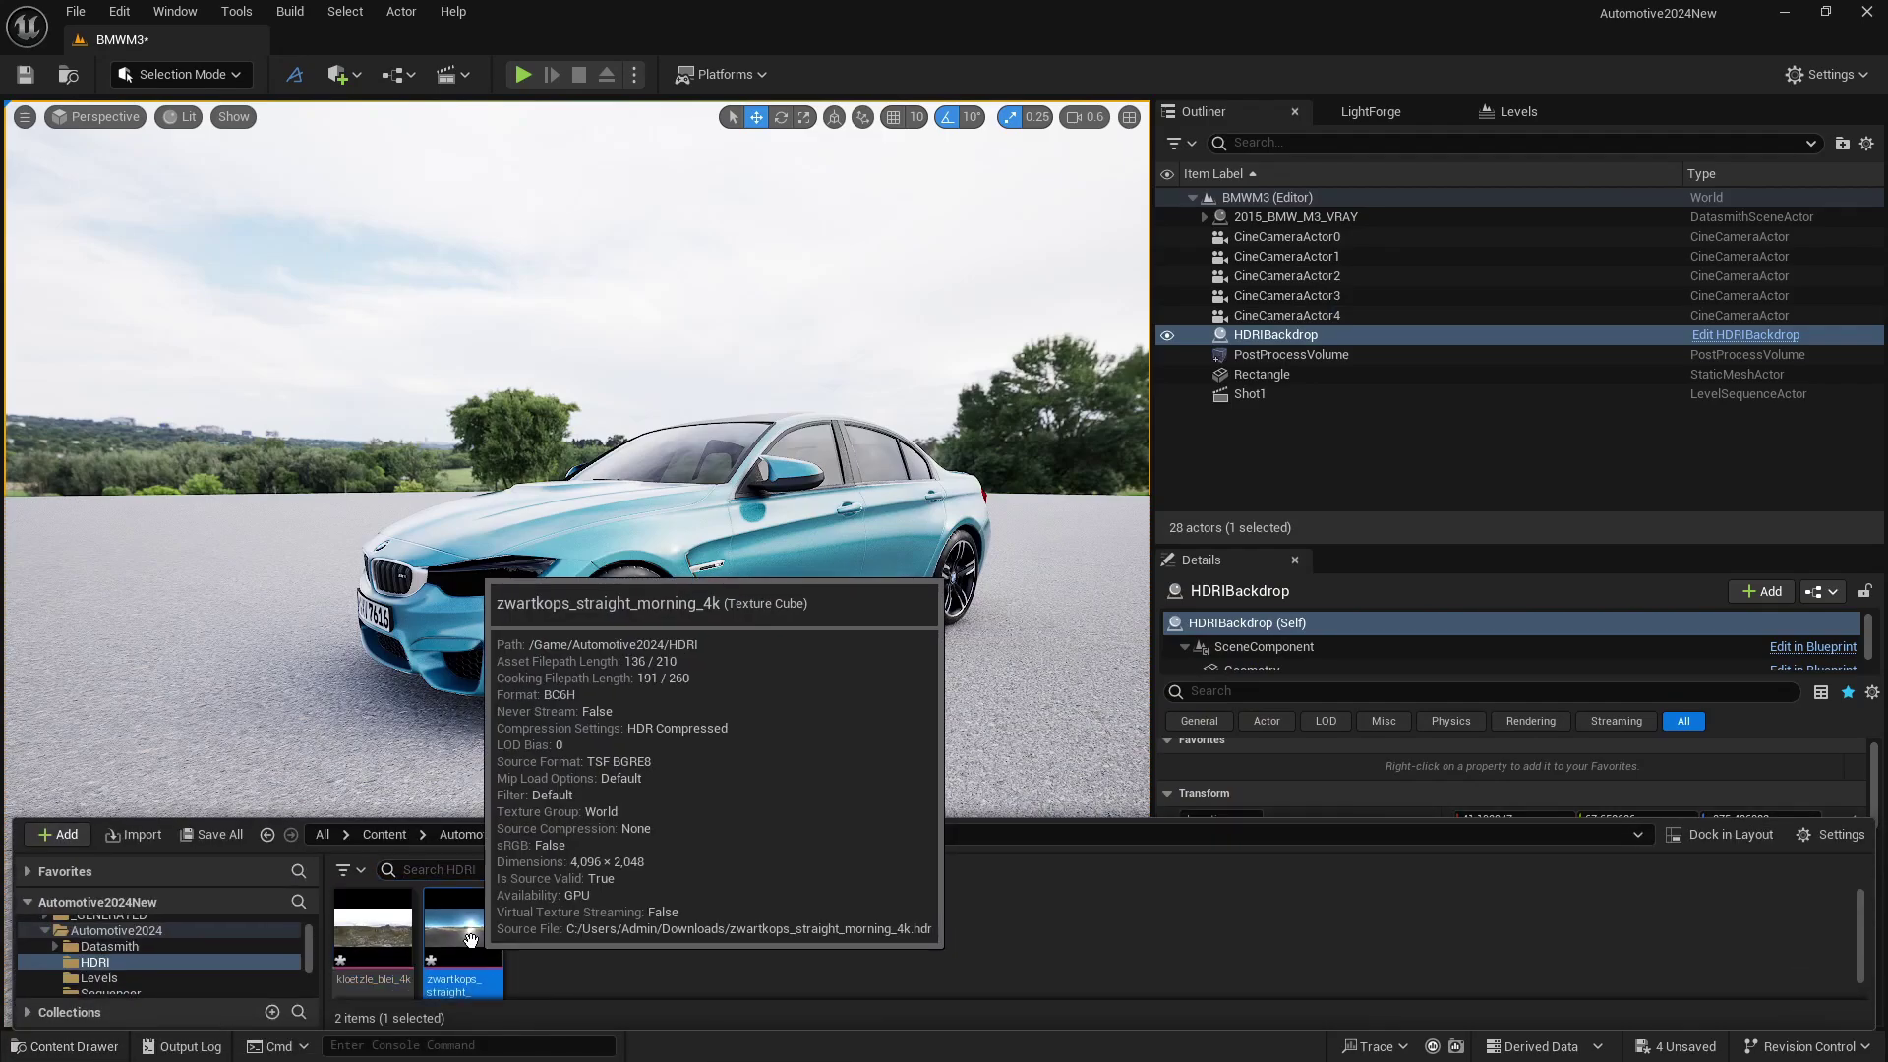
{"action": "double_click", "coordinate": [471, 941]}
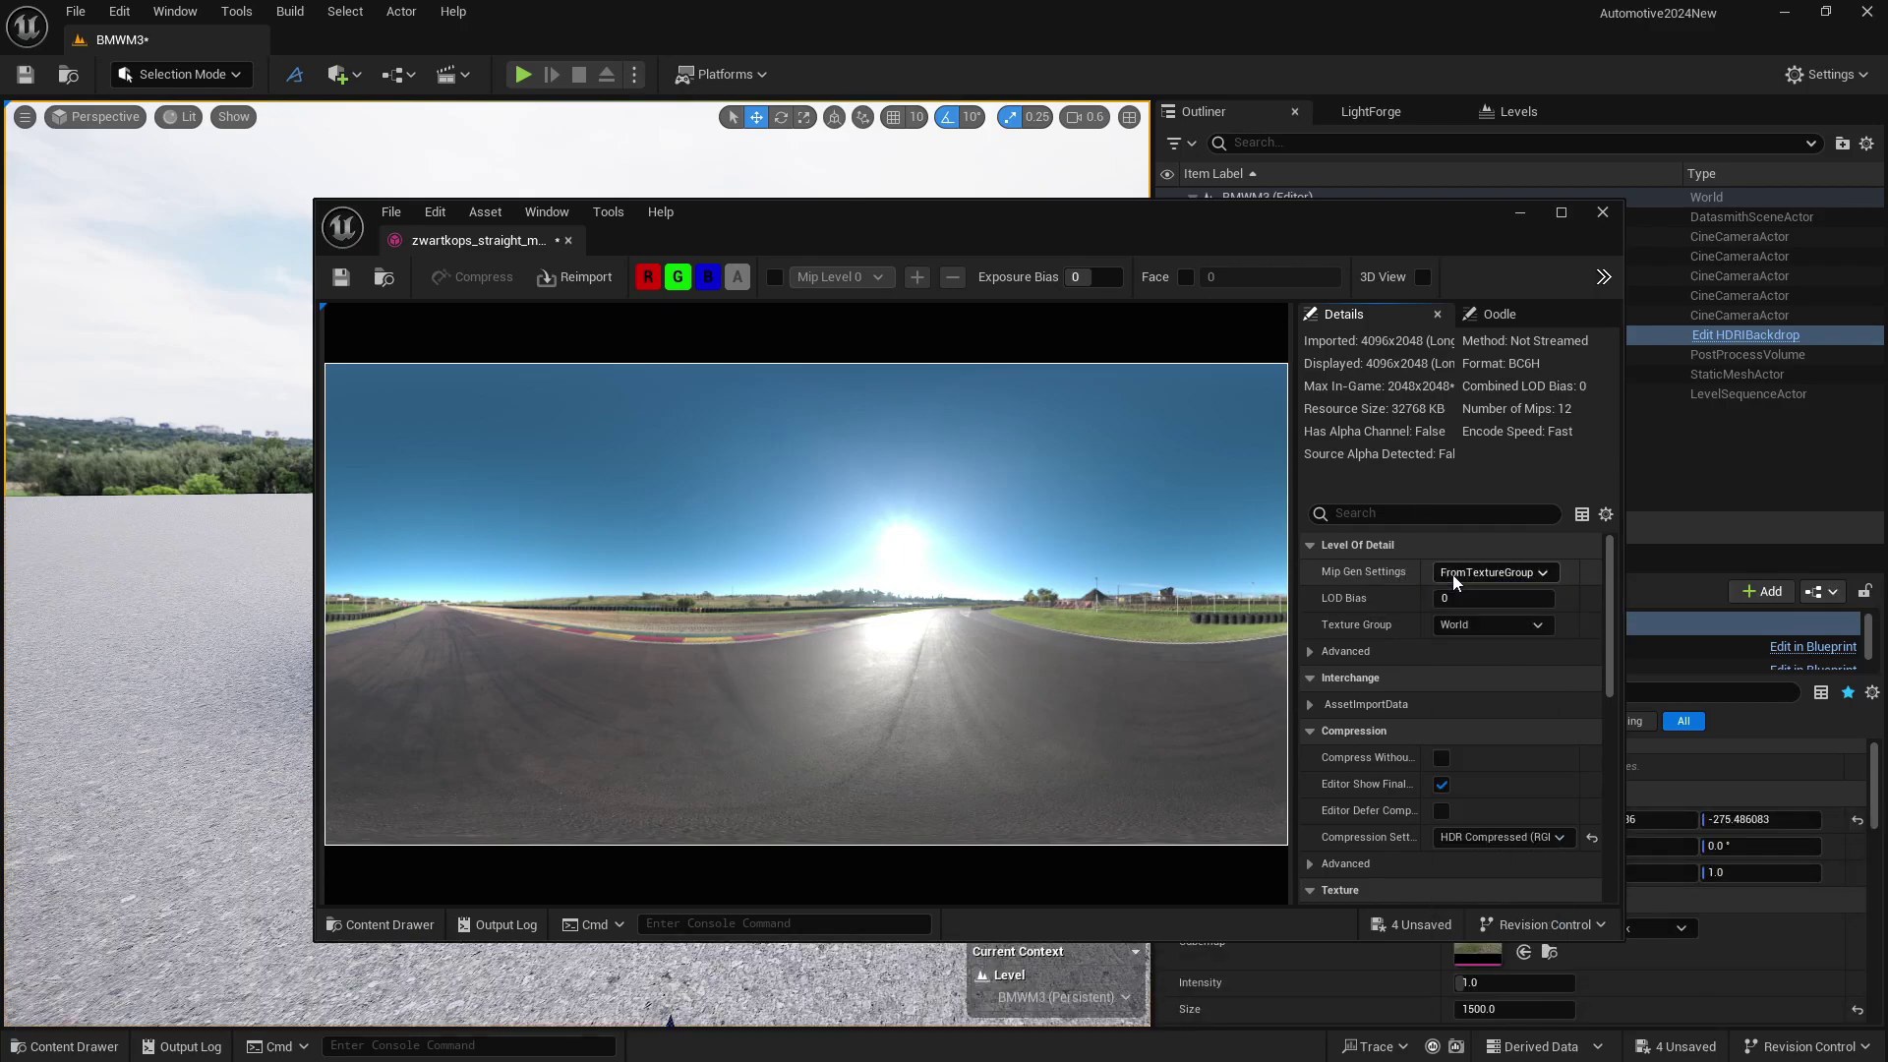
{"action": "left_click", "coordinate": [1453, 574]}
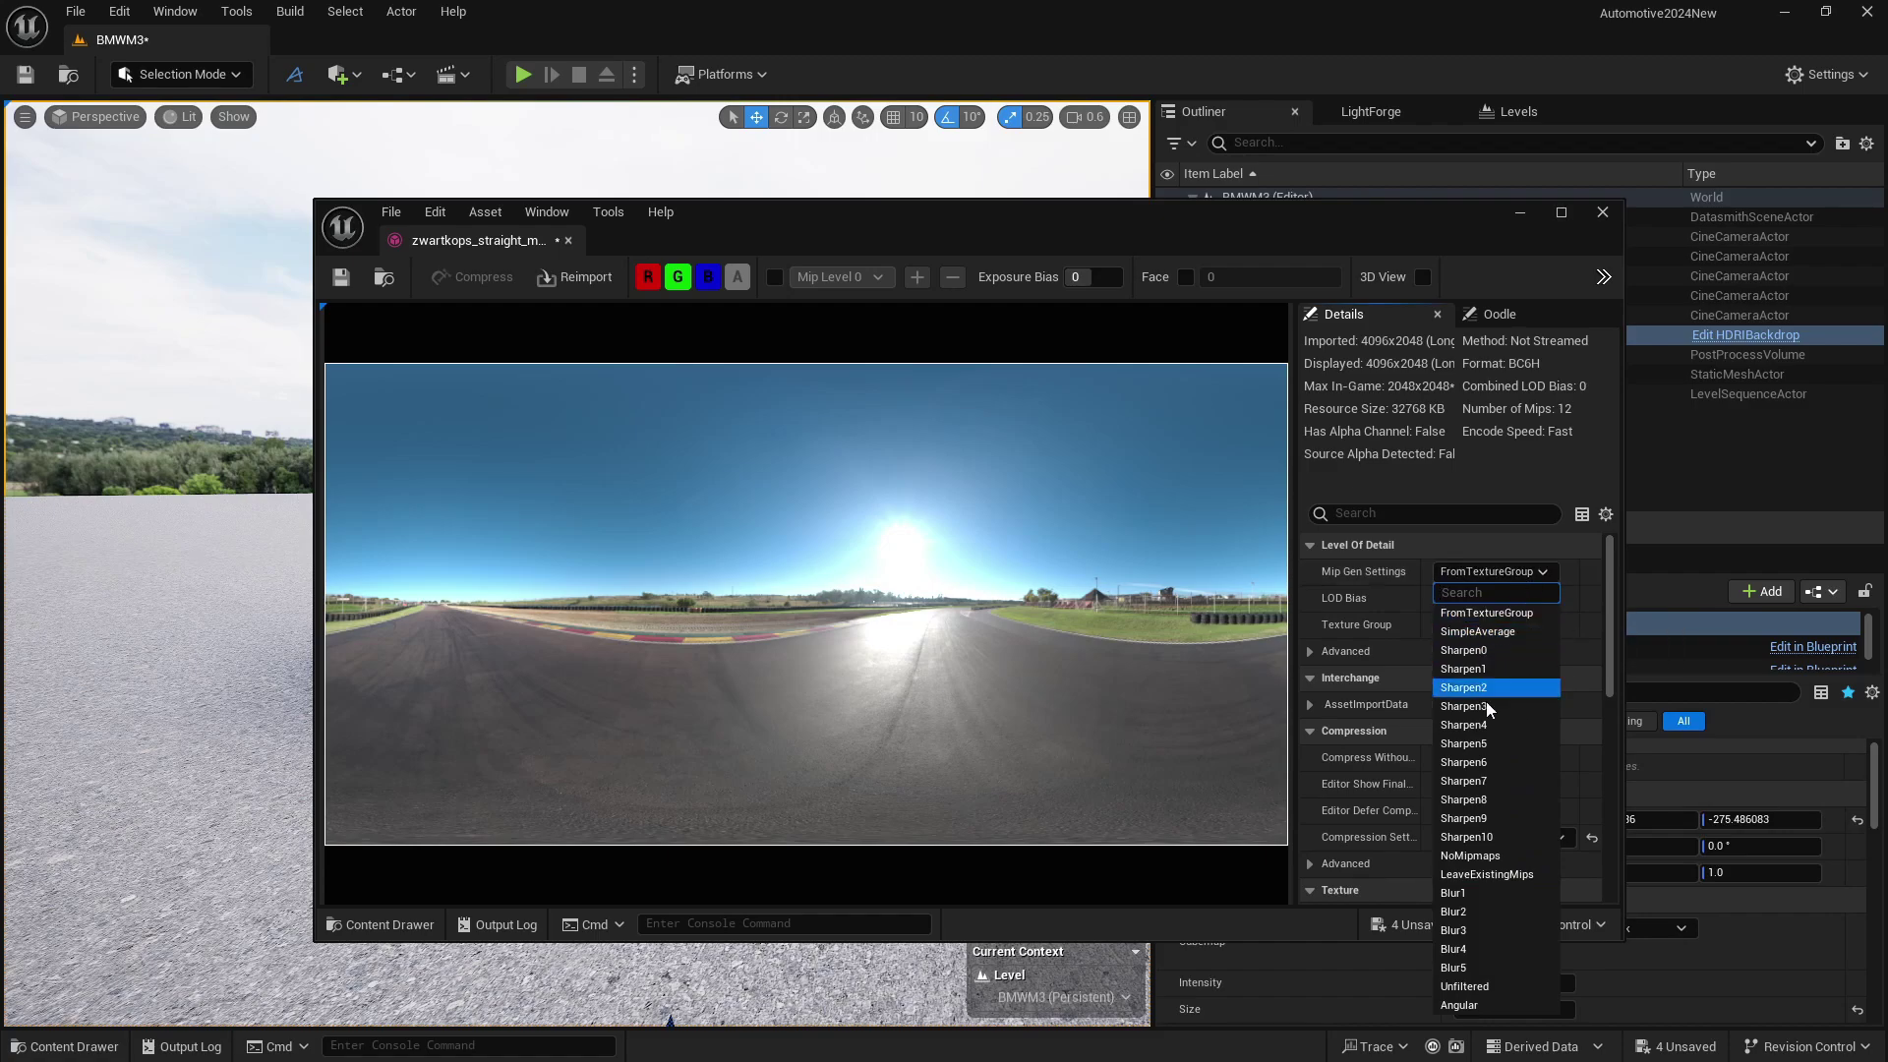
{"action": "left_click", "coordinate": [1499, 858]}
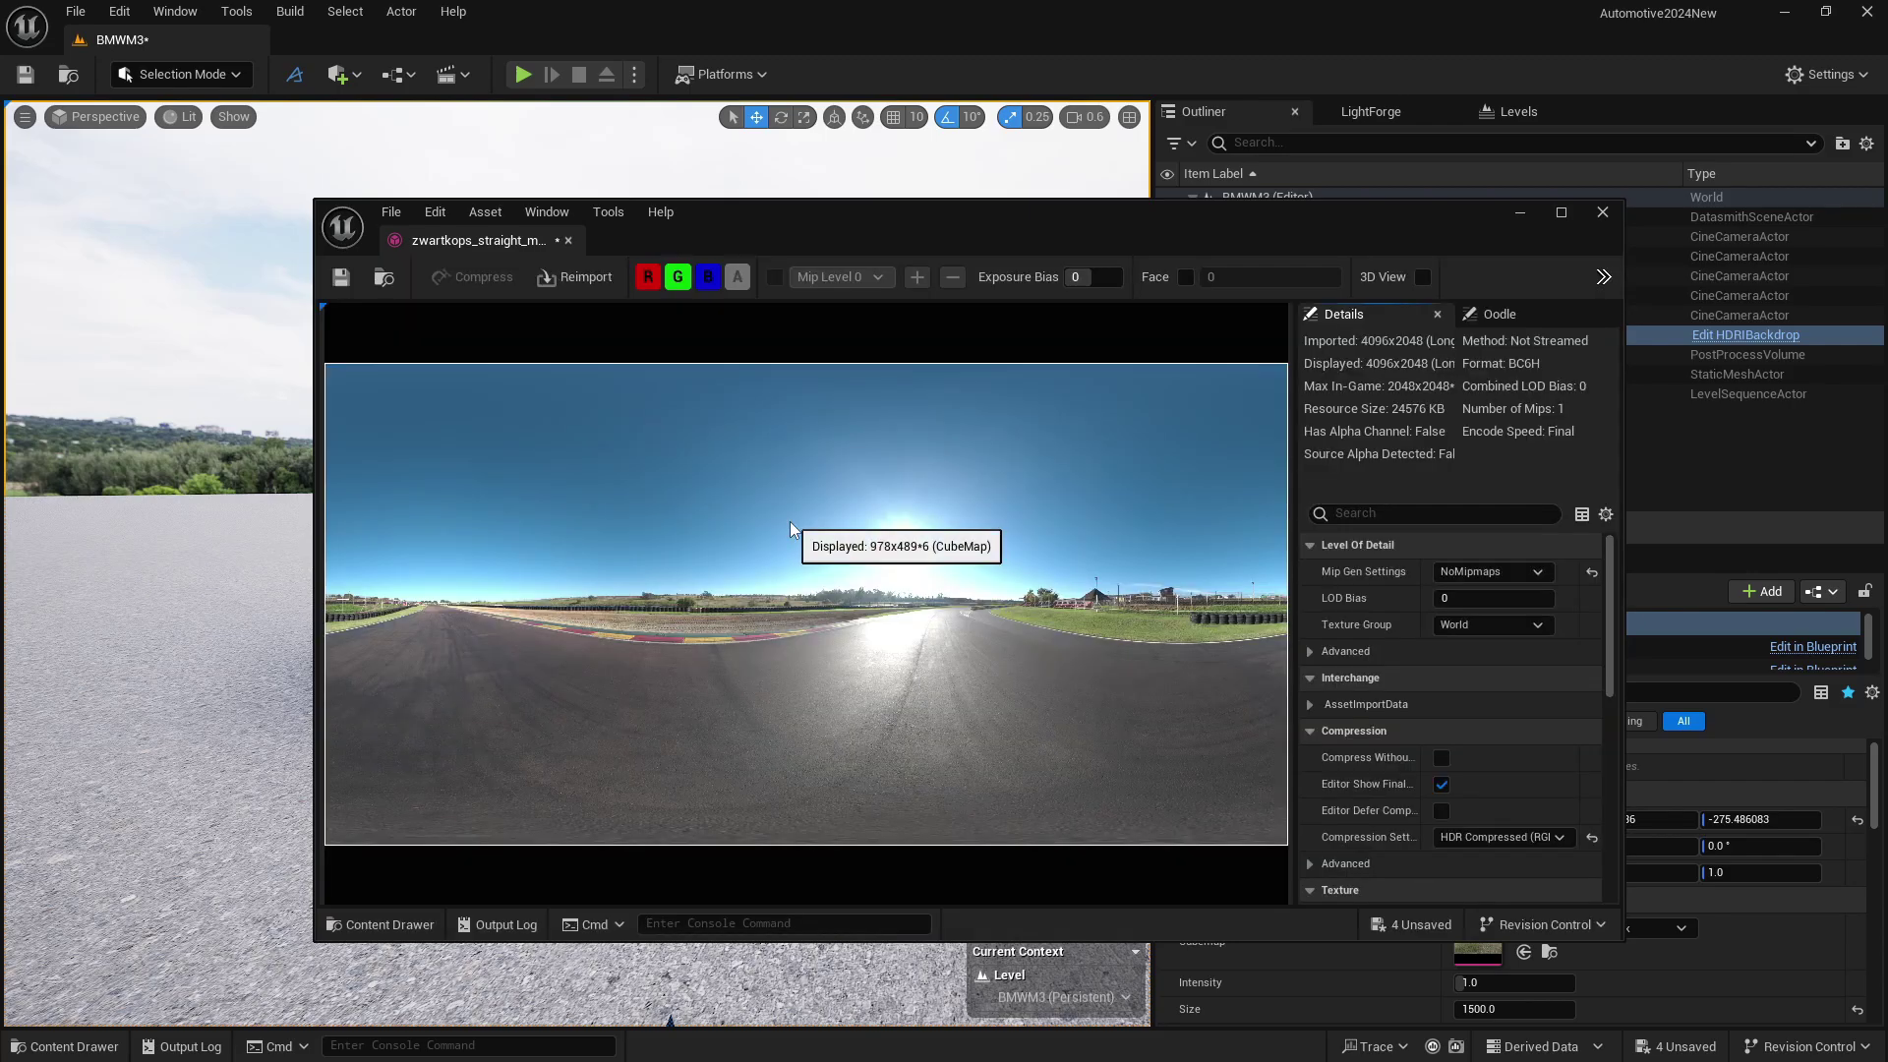
{"action": "left_click", "coordinate": [340, 277]}
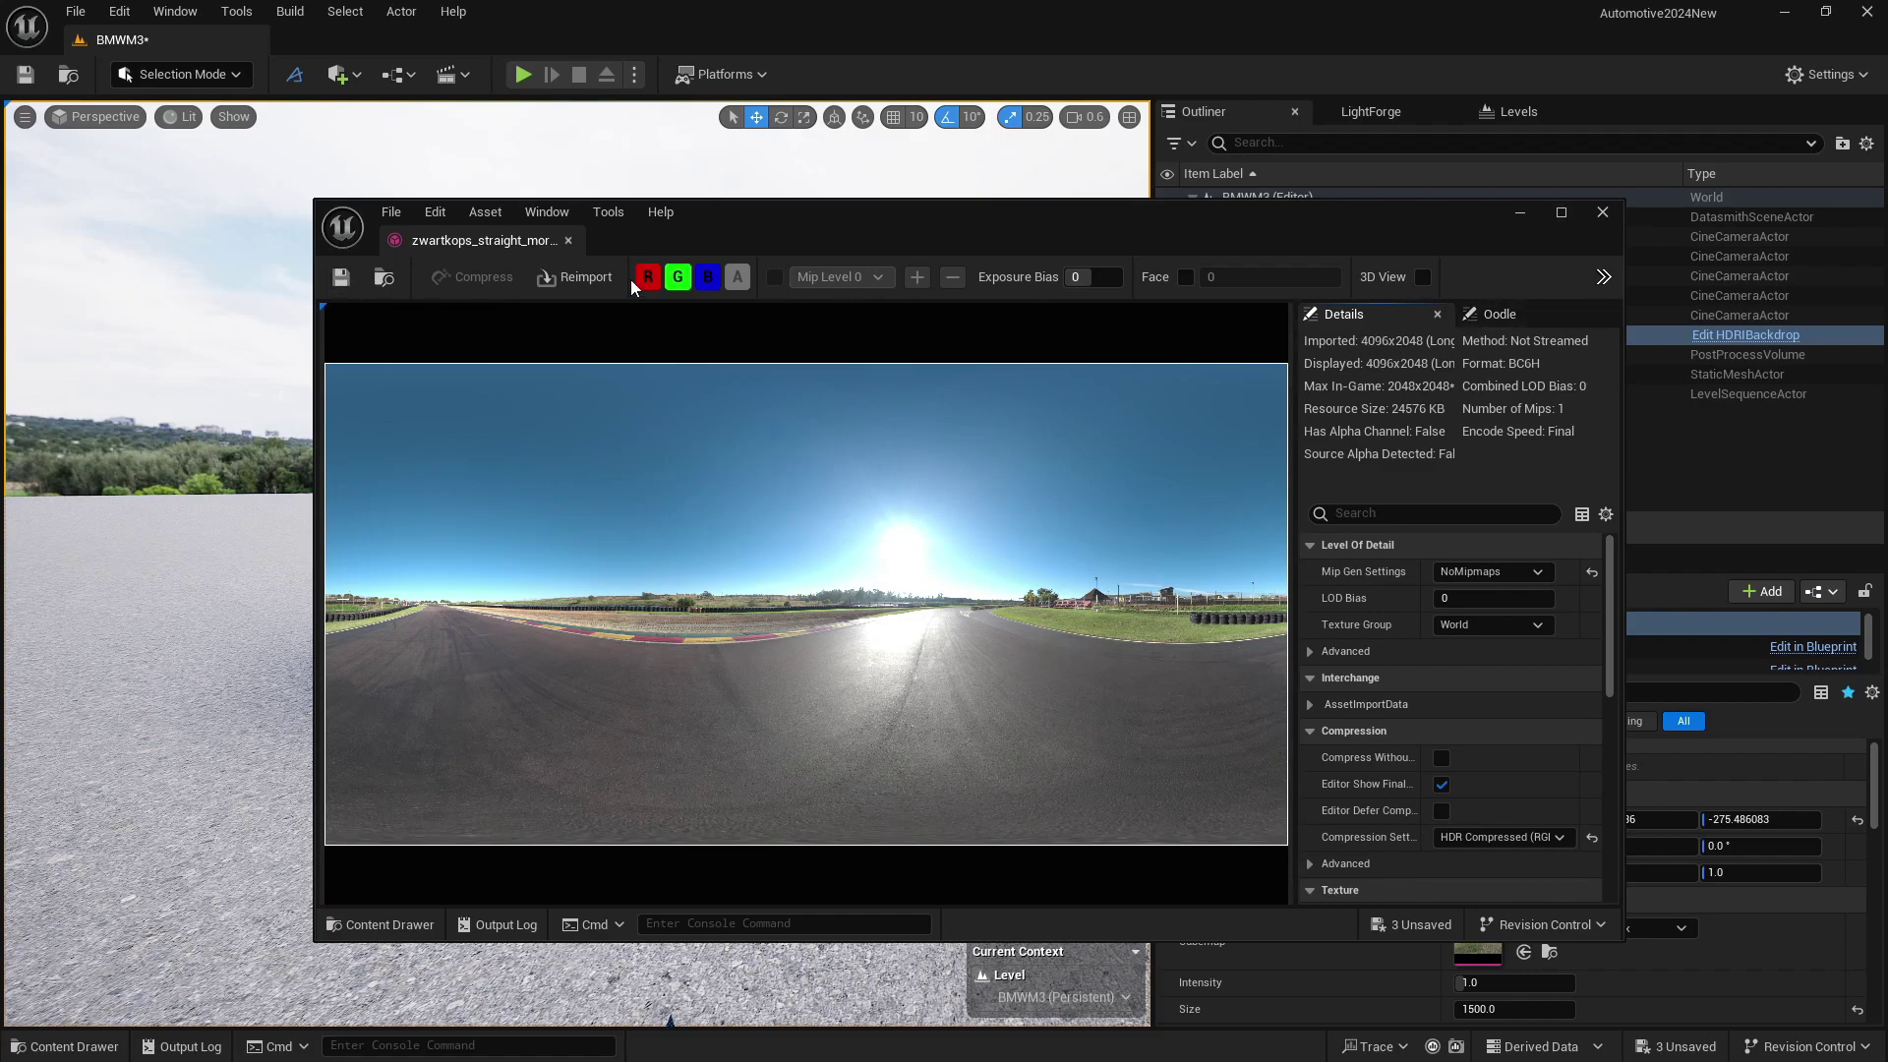
{"action": "left_click", "coordinate": [343, 291]}
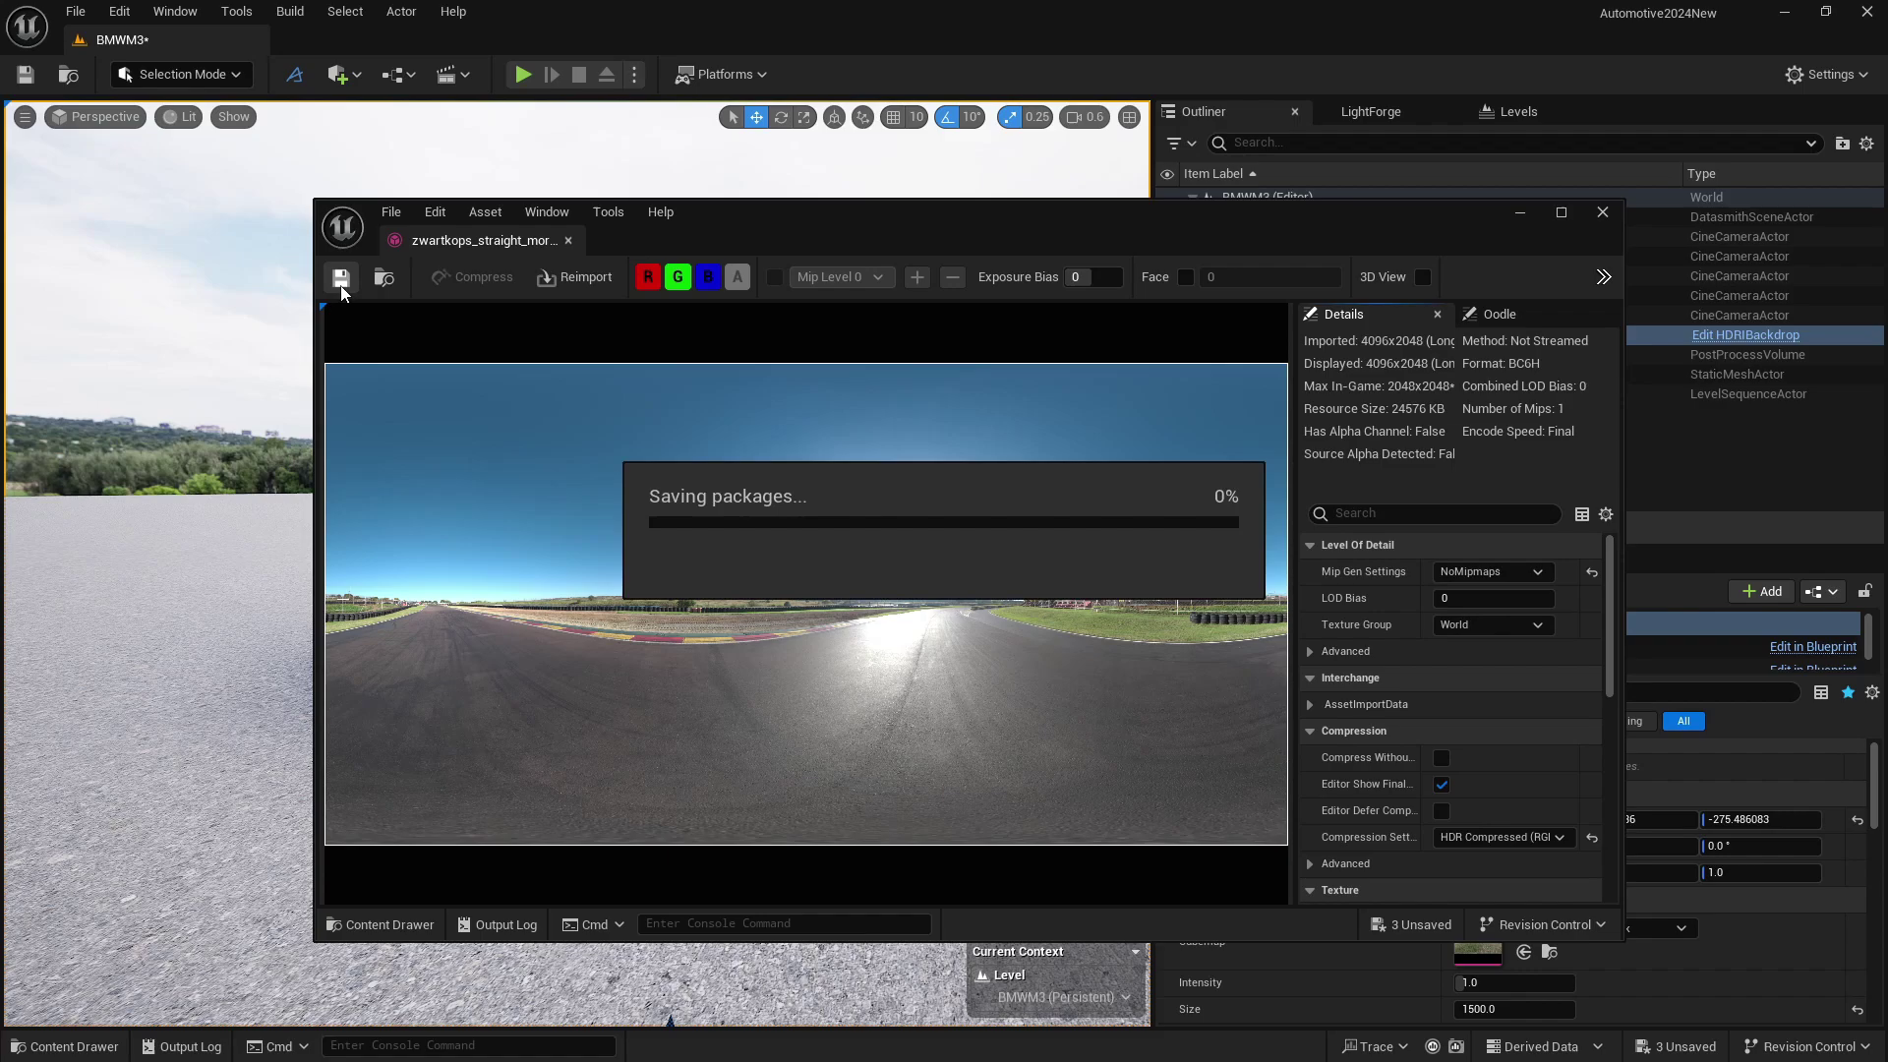
{"action": "left_click", "coordinate": [568, 239]}
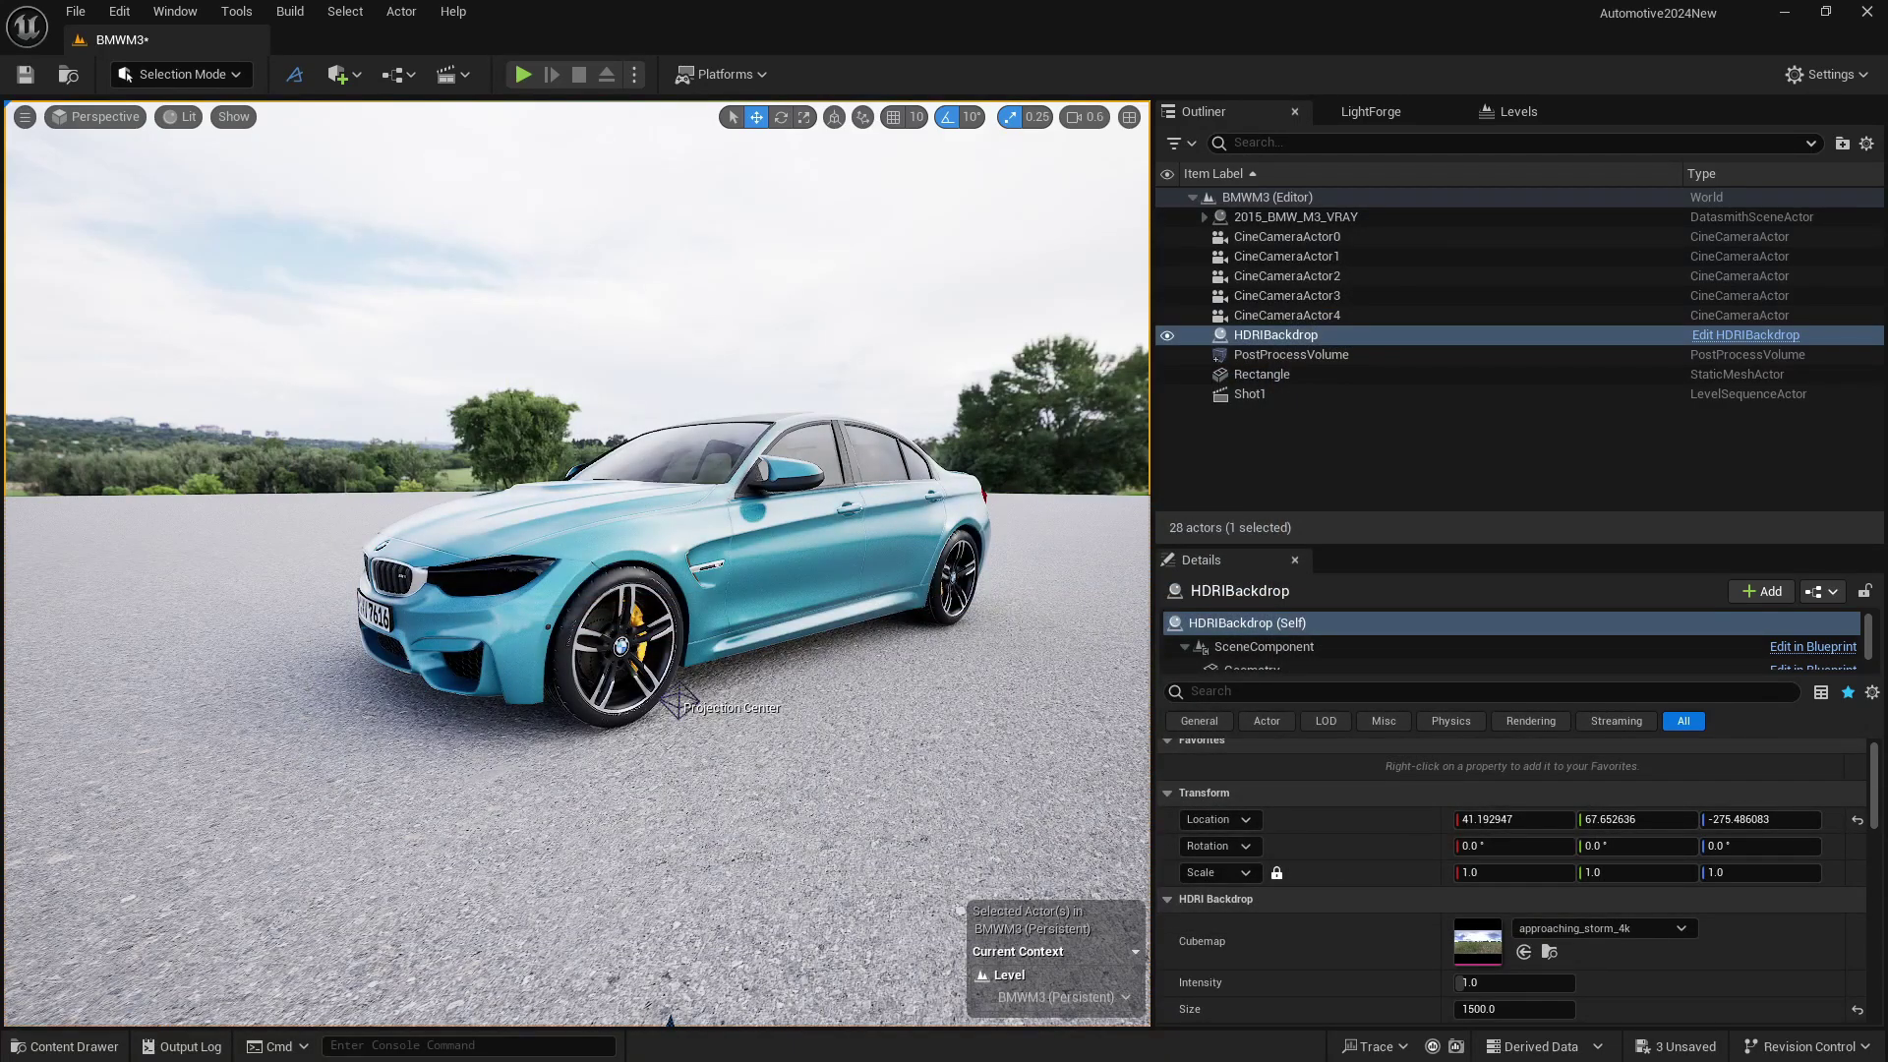
Step: Assign zwartkops_straight_morning_4k as the HDRIBackdrop's Cubemap and view the scene through CineCameraActor0
{"action": "left_click", "coordinate": [95, 1044]}
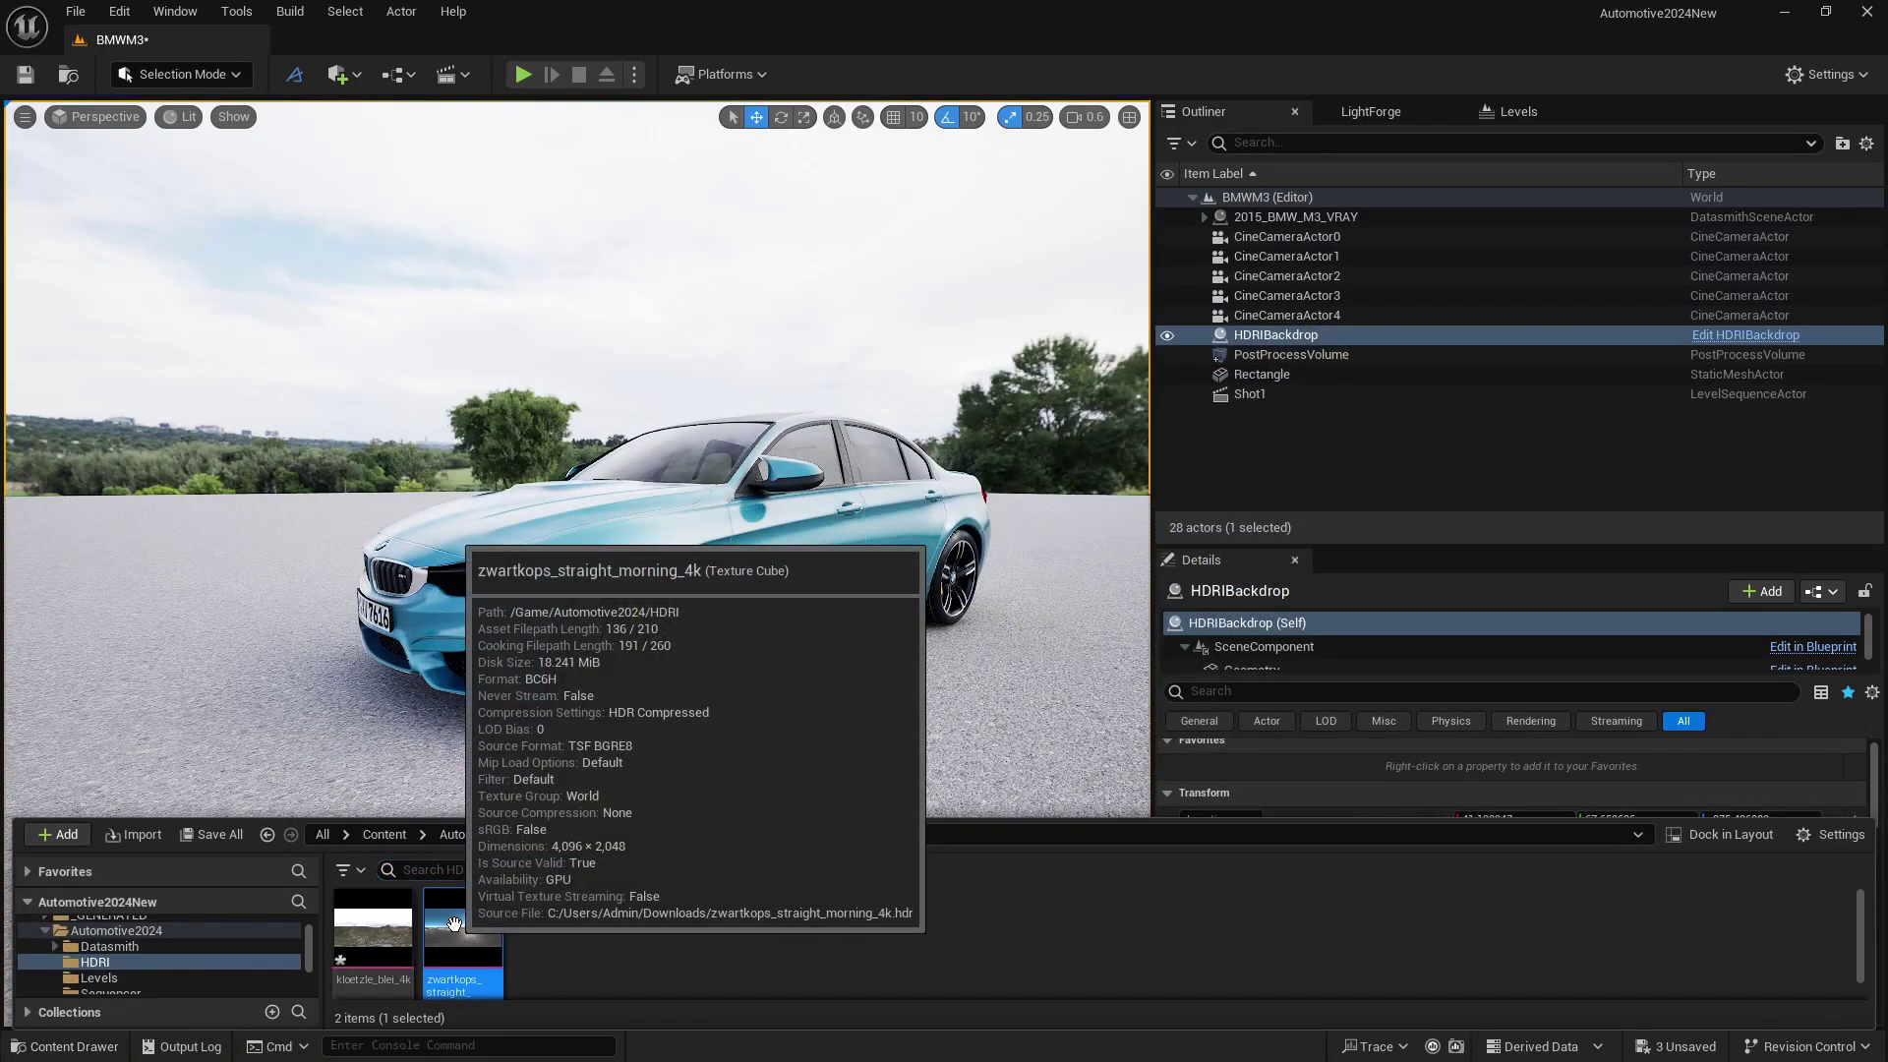
{"action": "left_click", "coordinate": [1196, 586]}
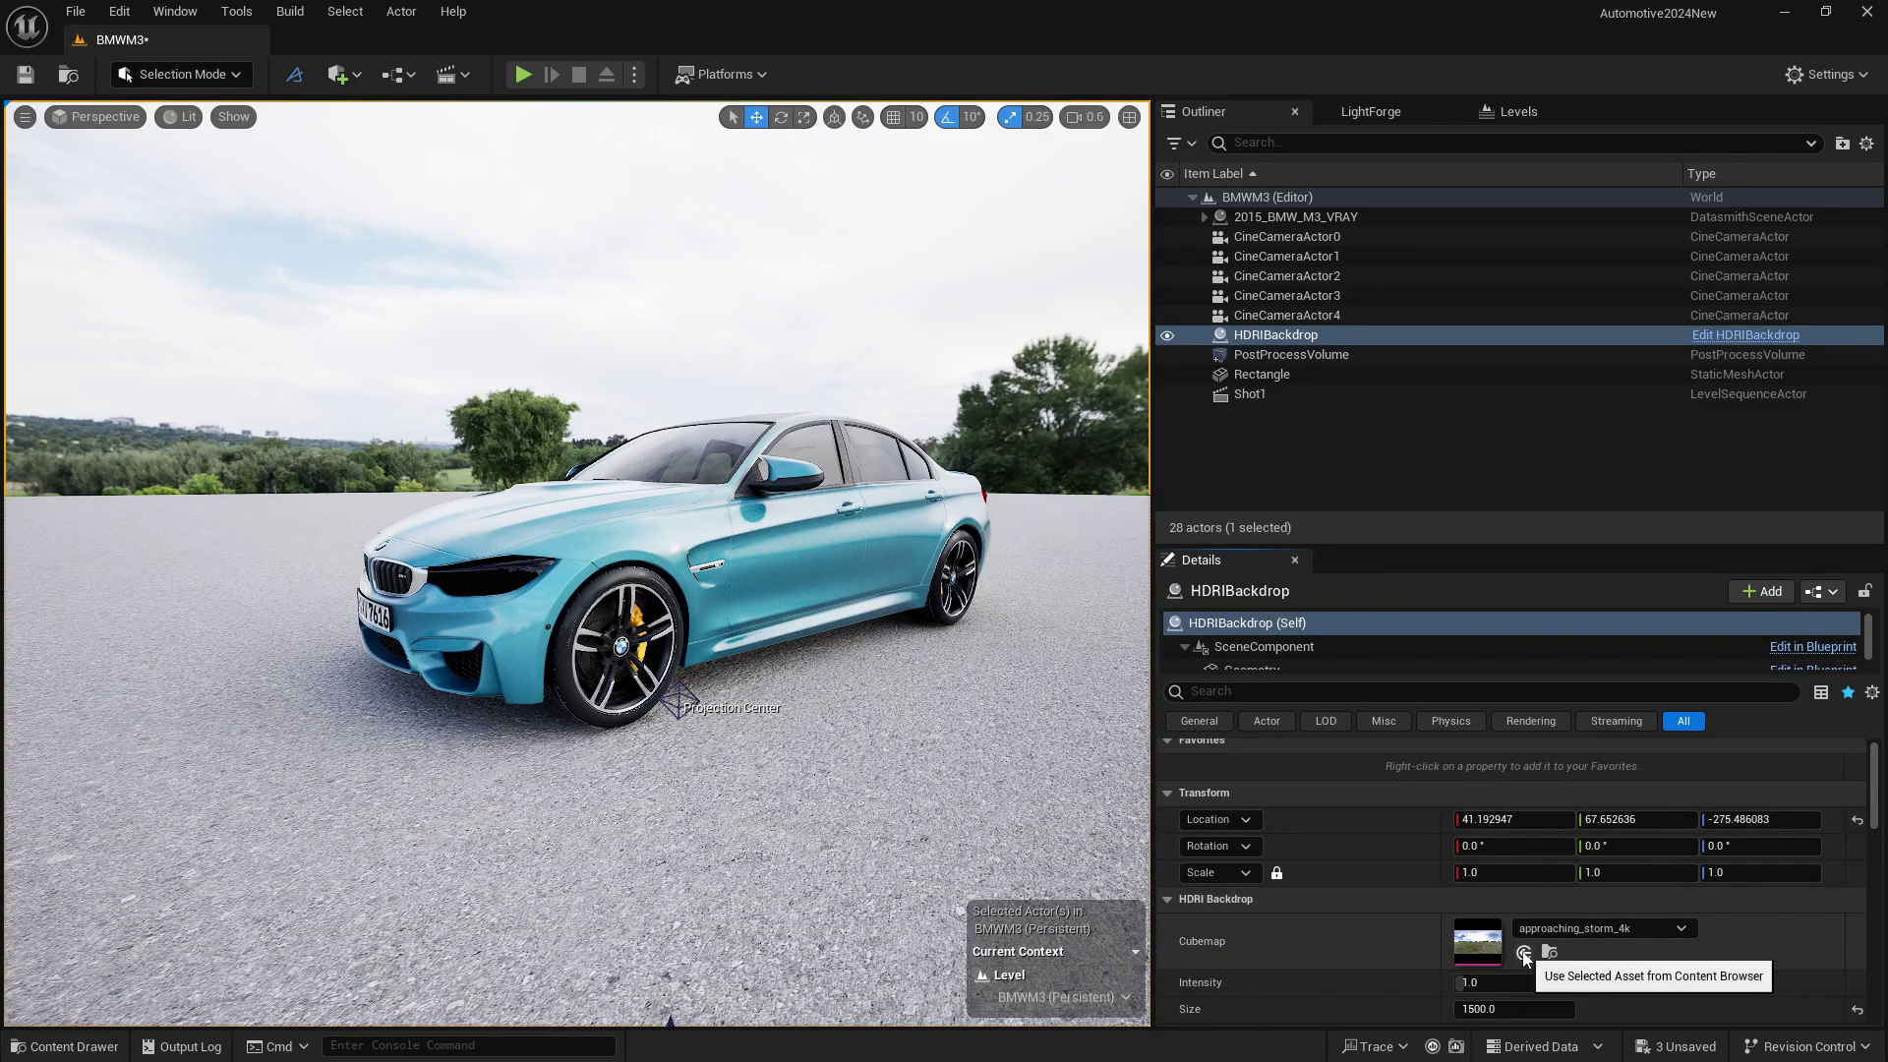
{"action": "left_click", "coordinate": [1523, 952]}
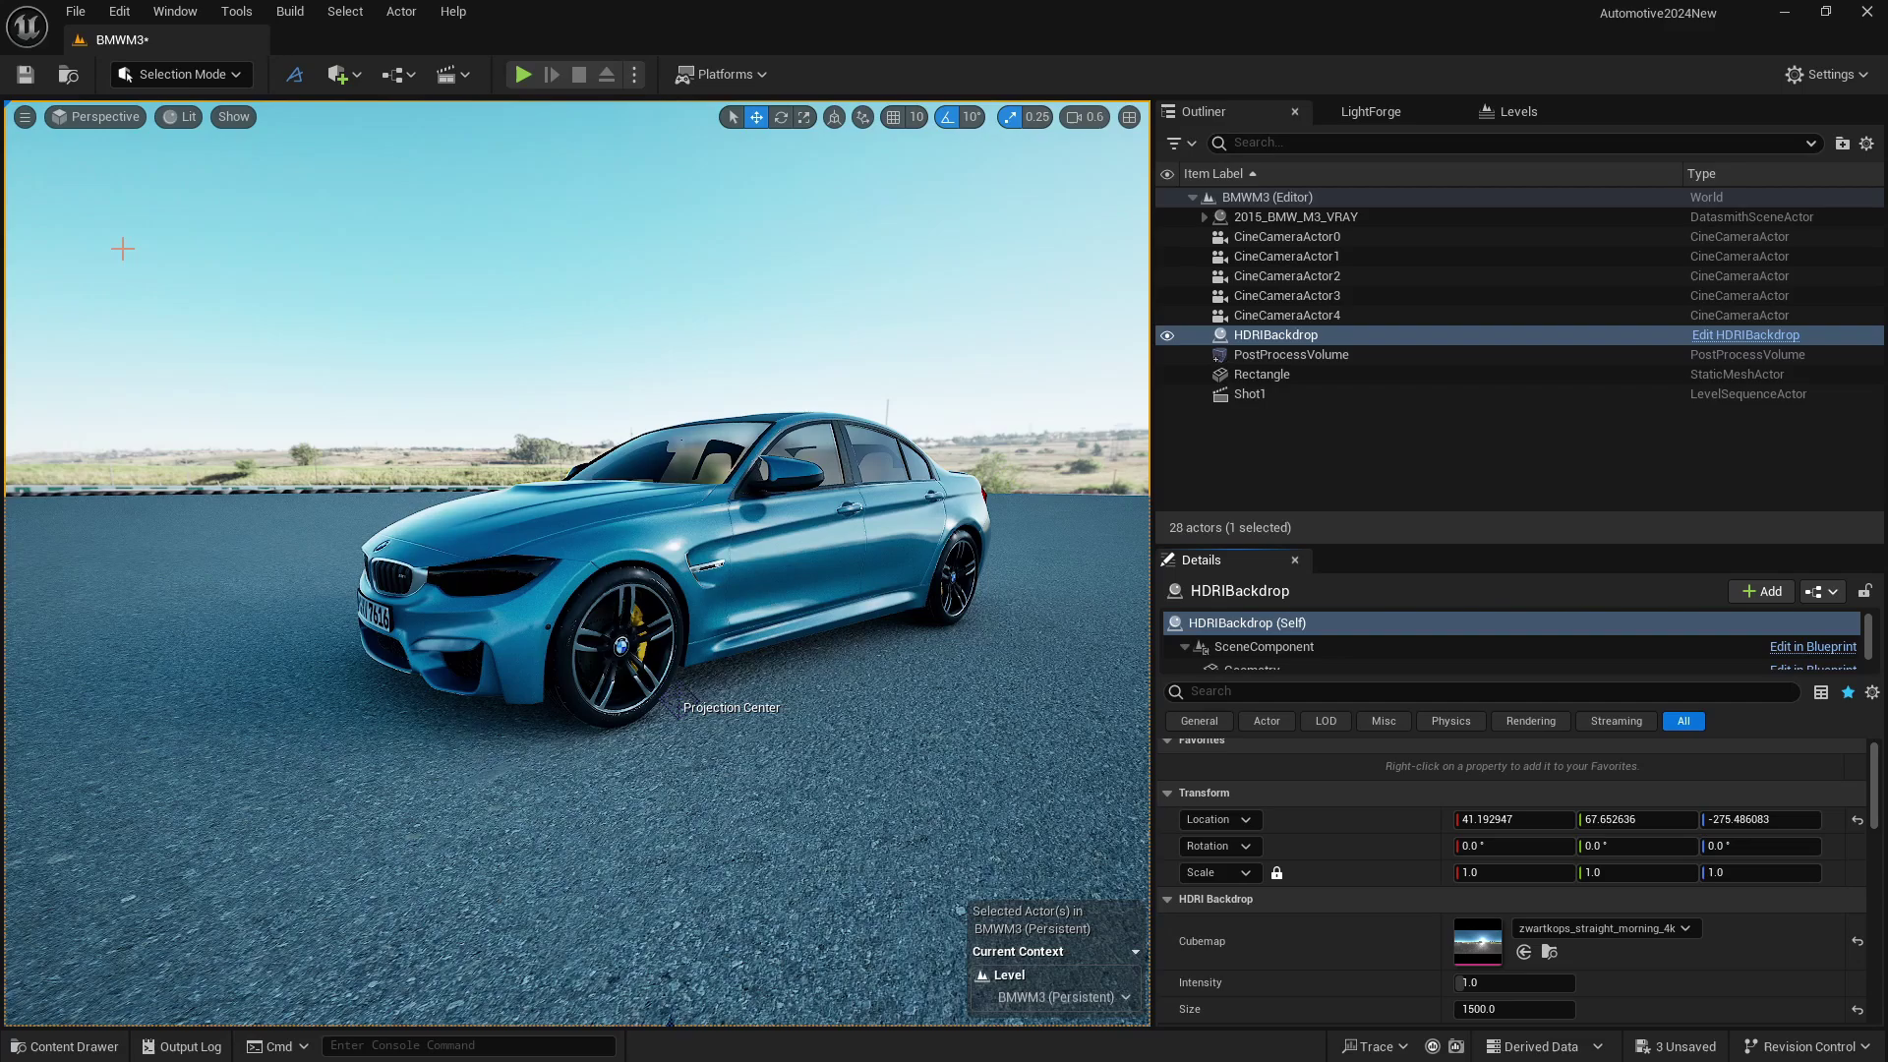
{"action": "left_click", "coordinate": [95, 116]}
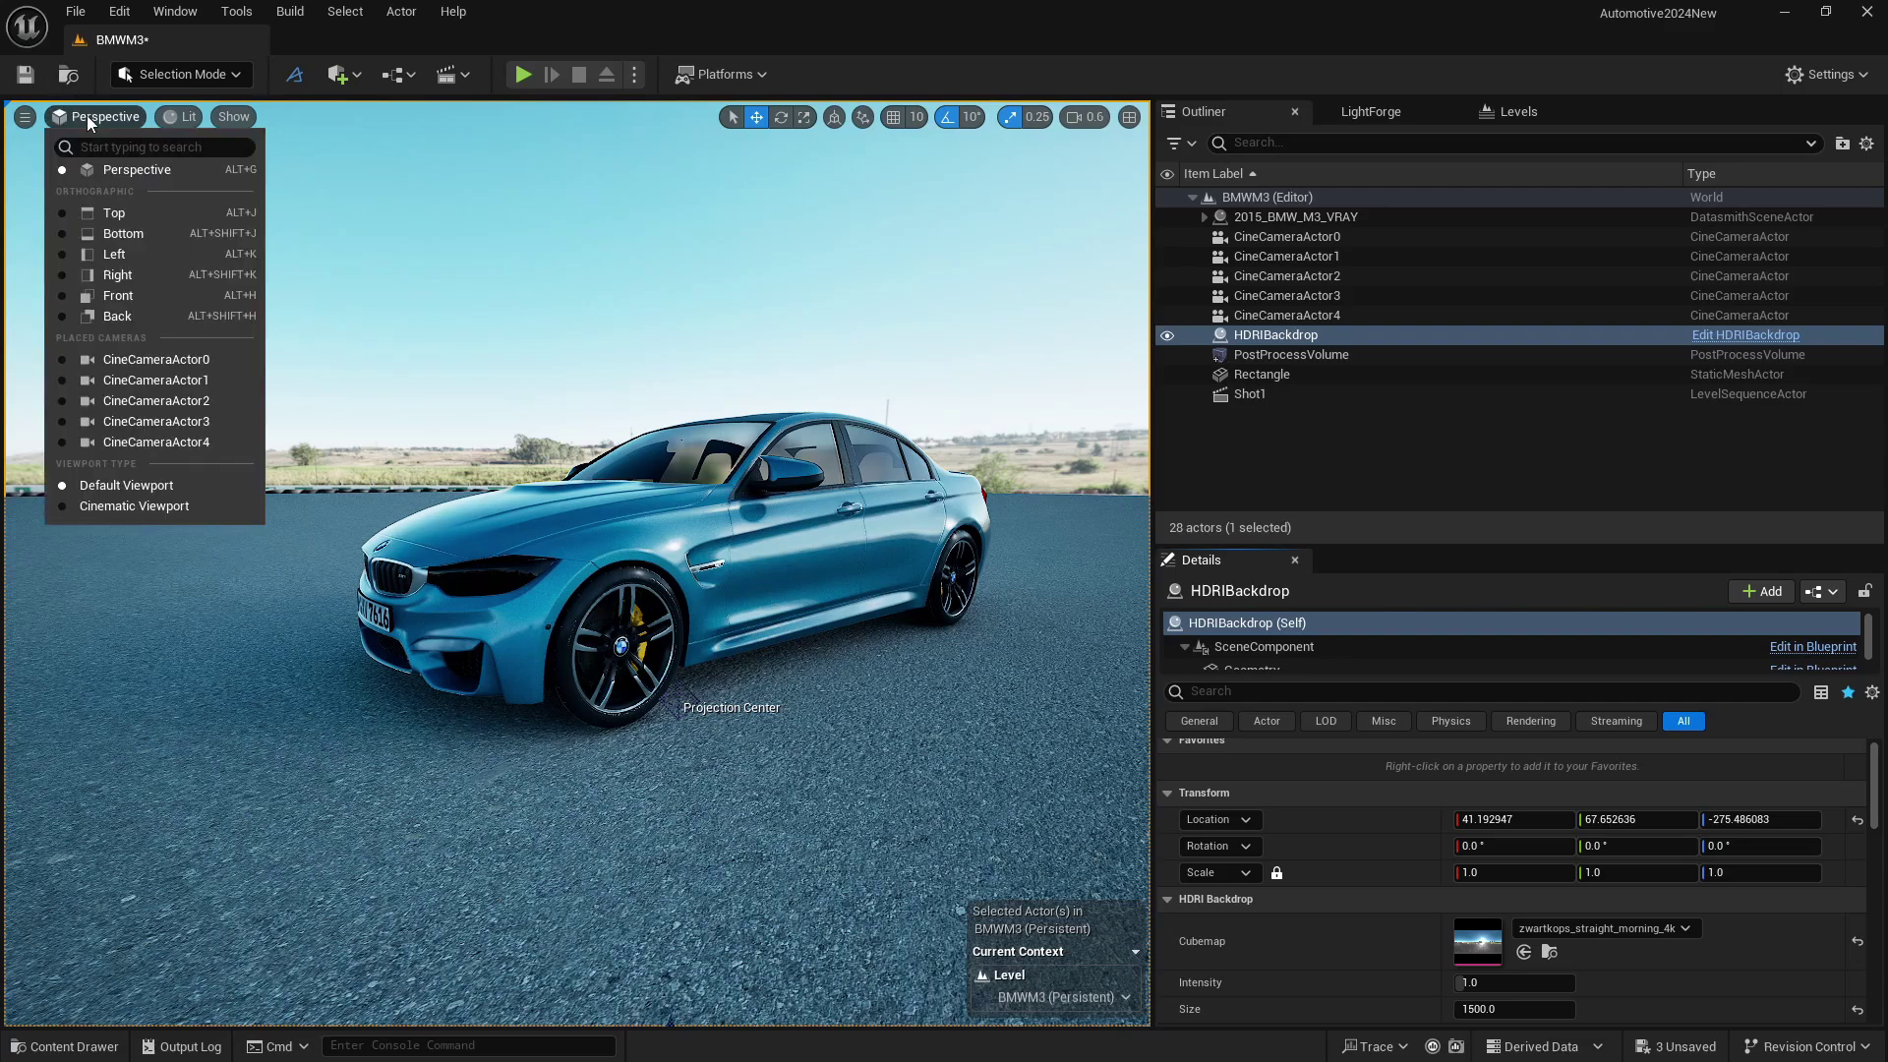
{"action": "left_click", "coordinate": [162, 360]}
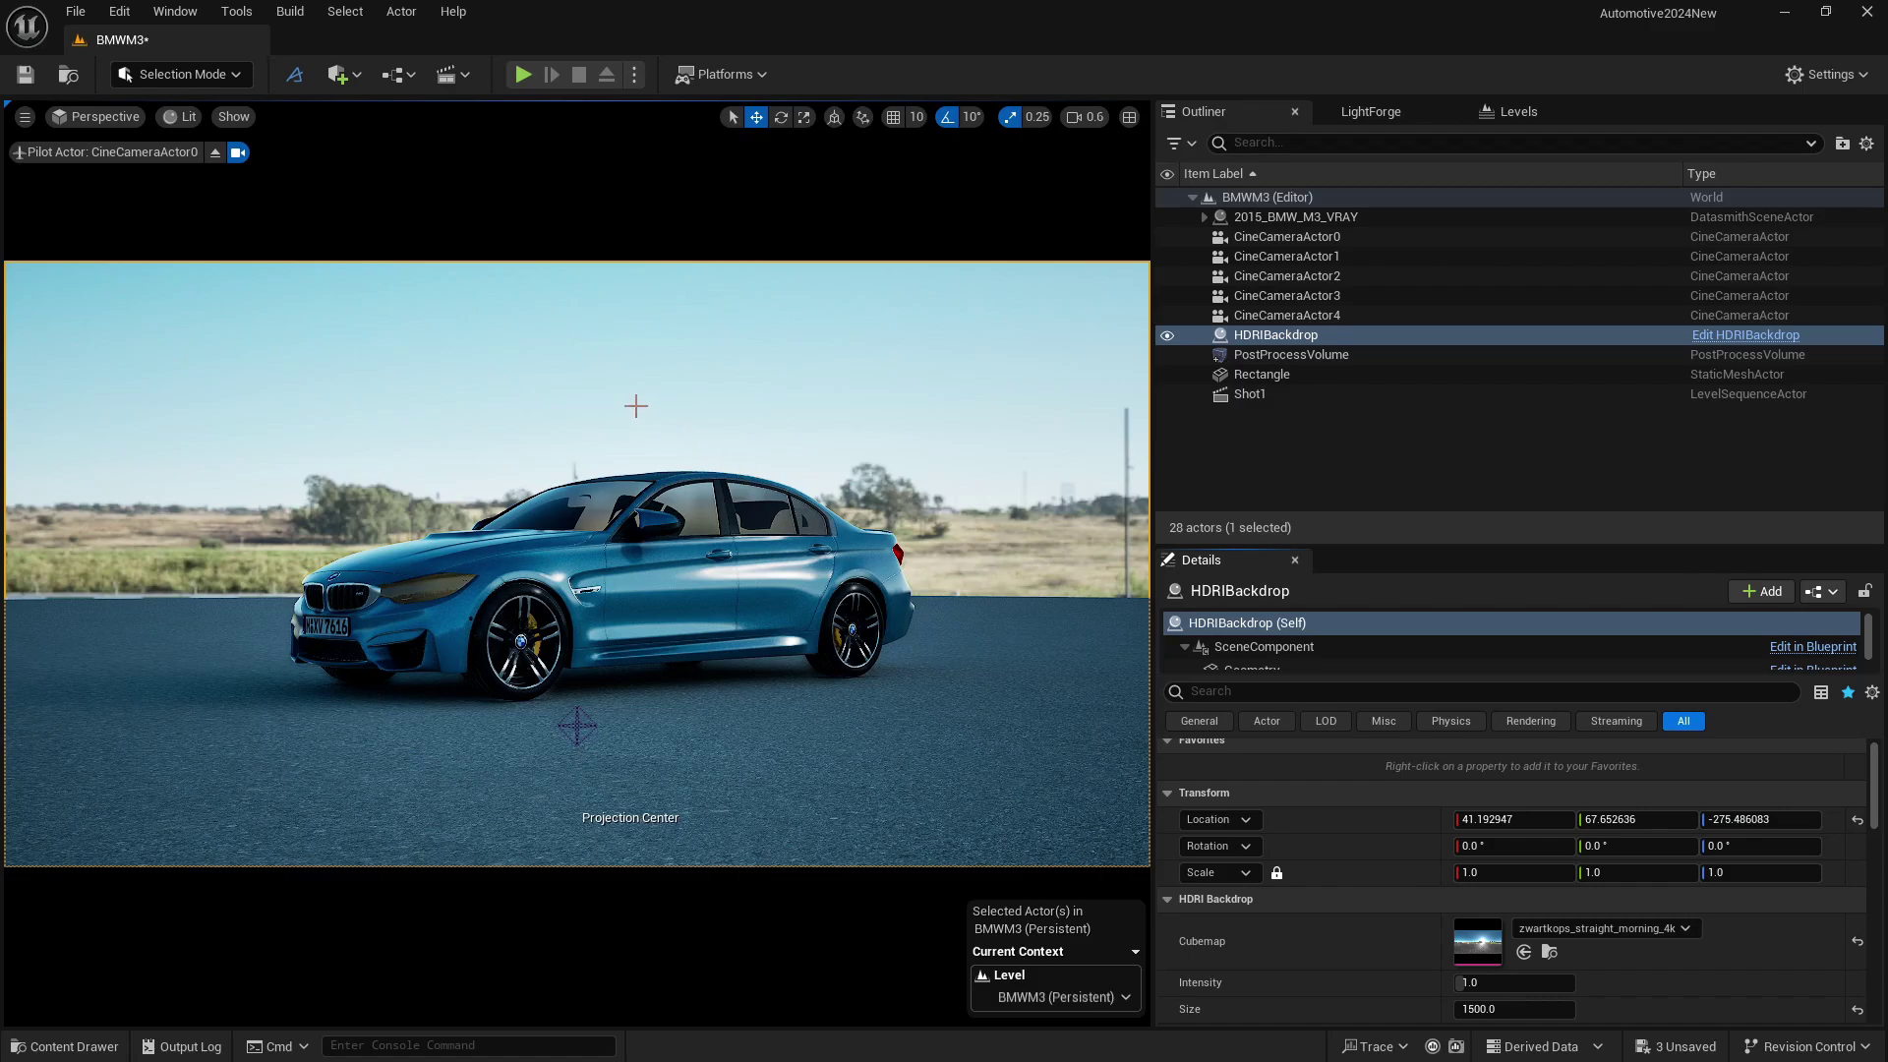
Step: Rotate the HDRIBackdrop to about 180° around Z, check it through CineCameraActor0, and turn the free view toward the backdrop's sun
{"action": "left_click", "coordinate": [214, 154]}
{"action": "key", "text": "e"}
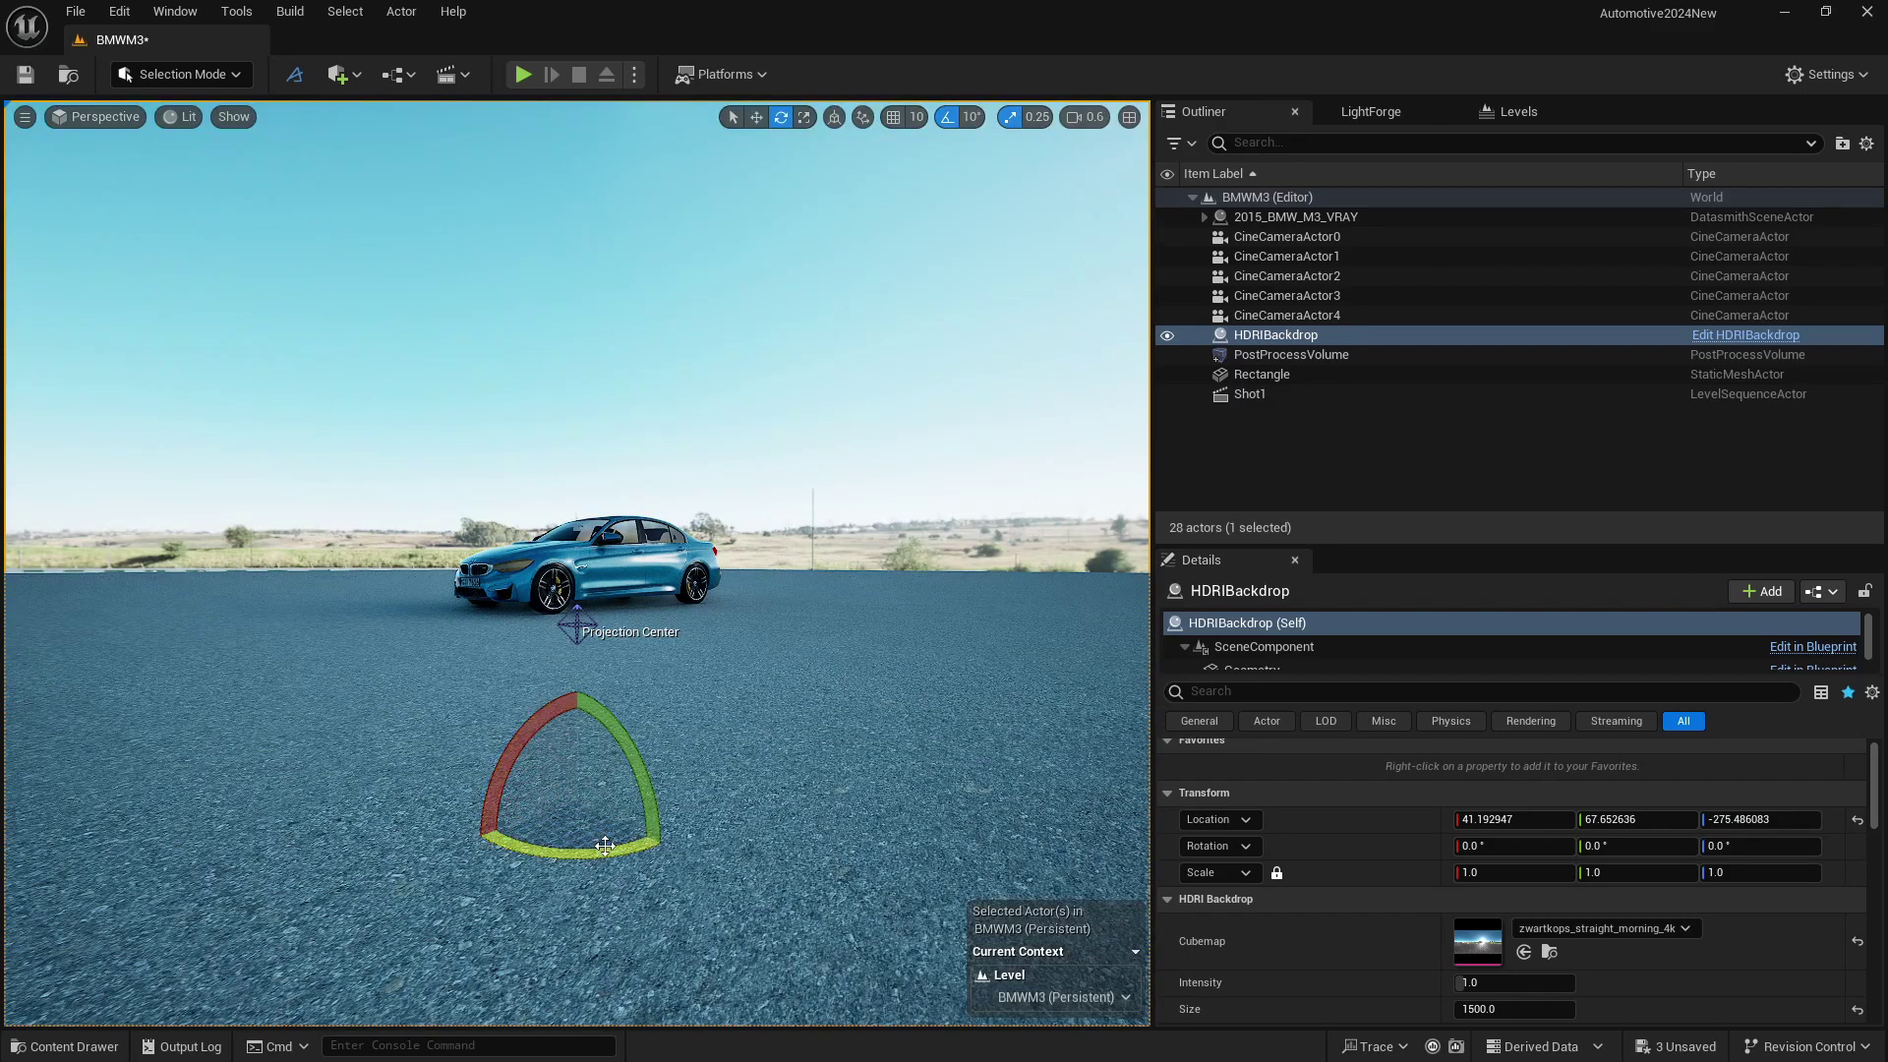
{"action": "left_click_drag", "start_coordinate": [605, 845], "coordinate": [463, 780]}
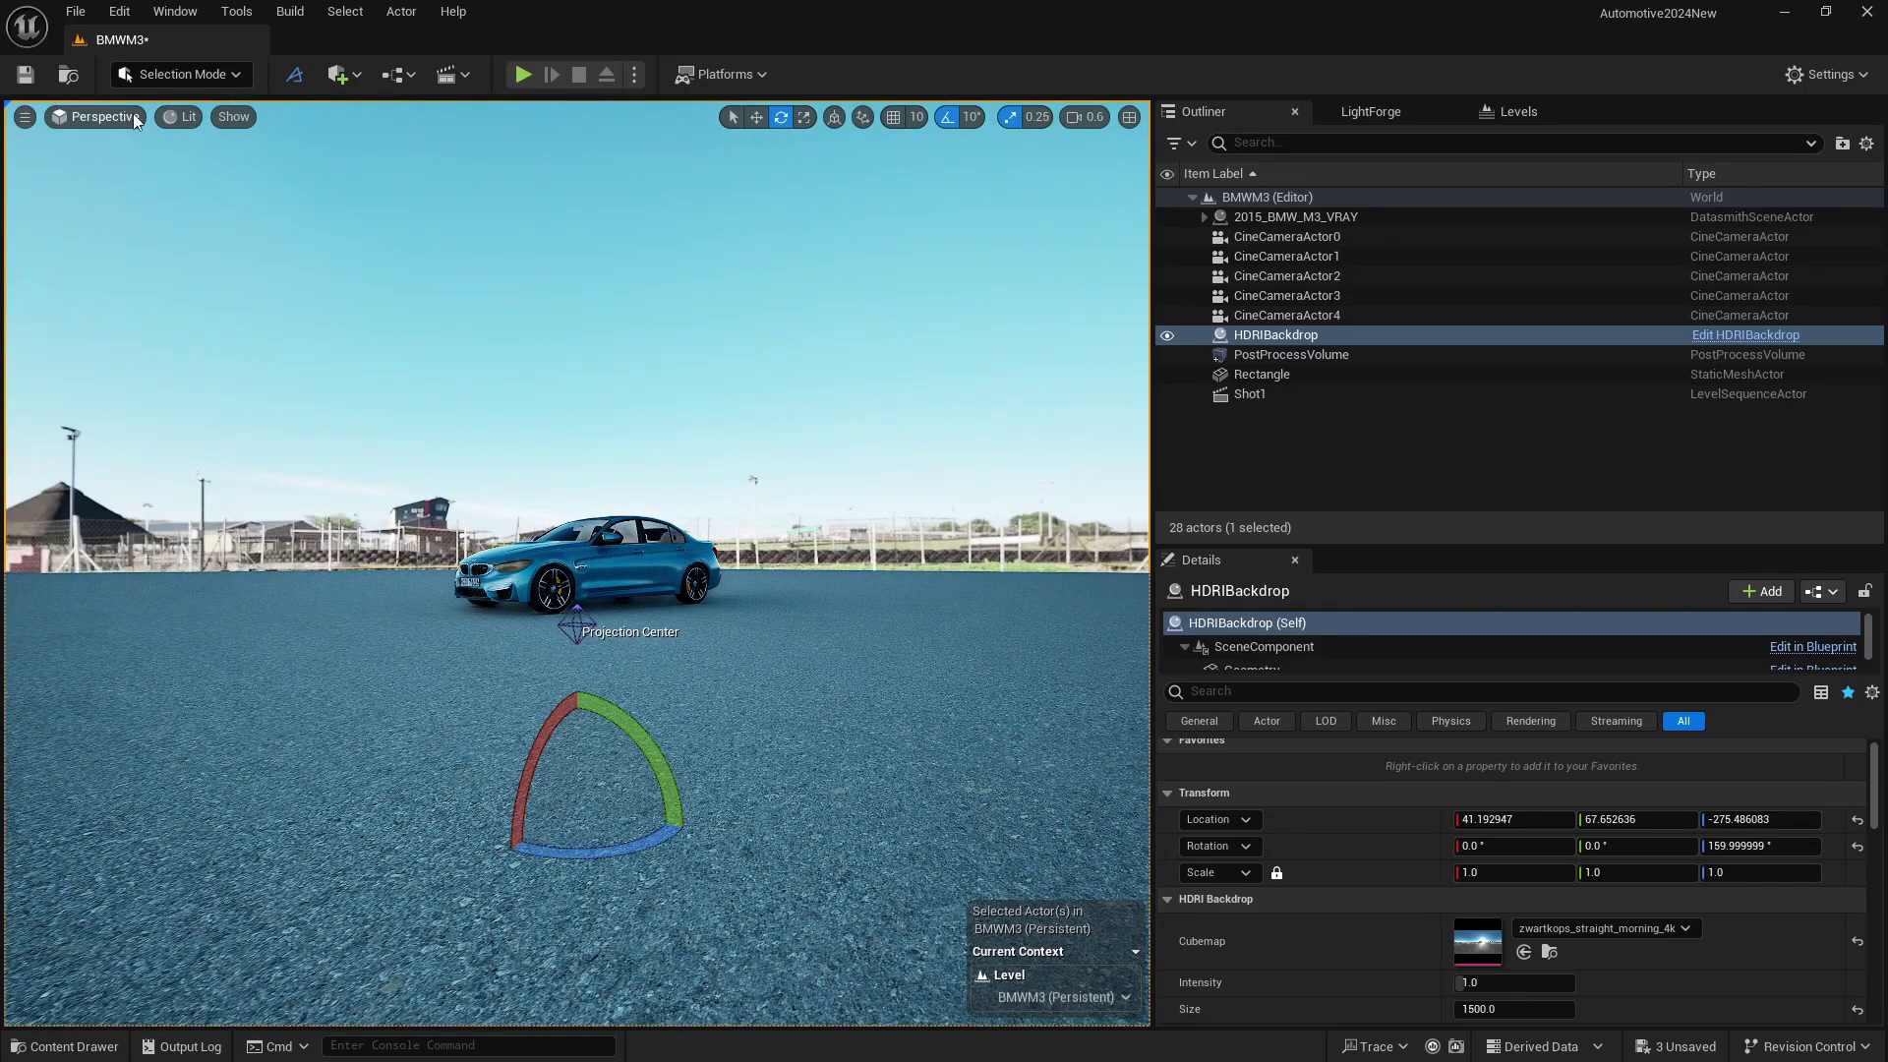
{"action": "left_click", "coordinate": [98, 116]}
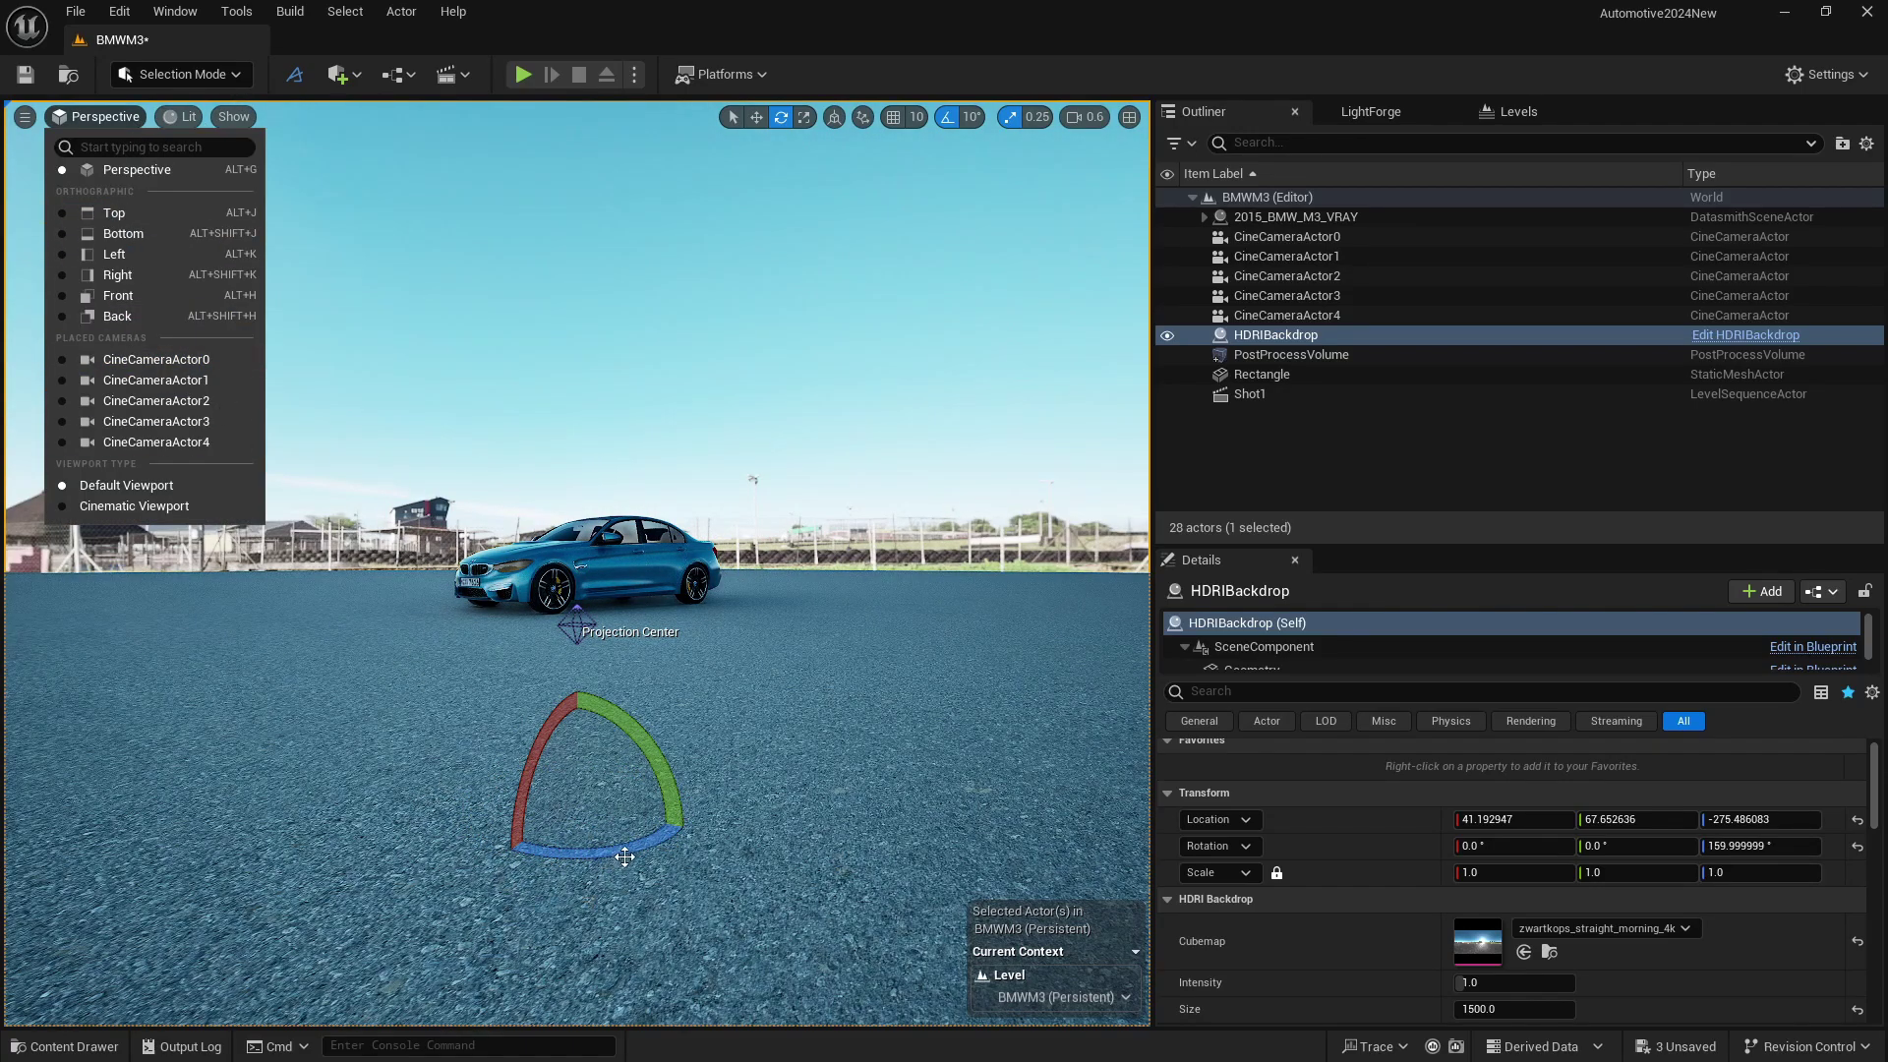
{"action": "left_click_drag", "start_coordinate": [624, 857], "coordinate": [507, 777]}
{"action": "left_click", "coordinate": [95, 116]}
{"action": "left_click", "coordinate": [185, 352]}
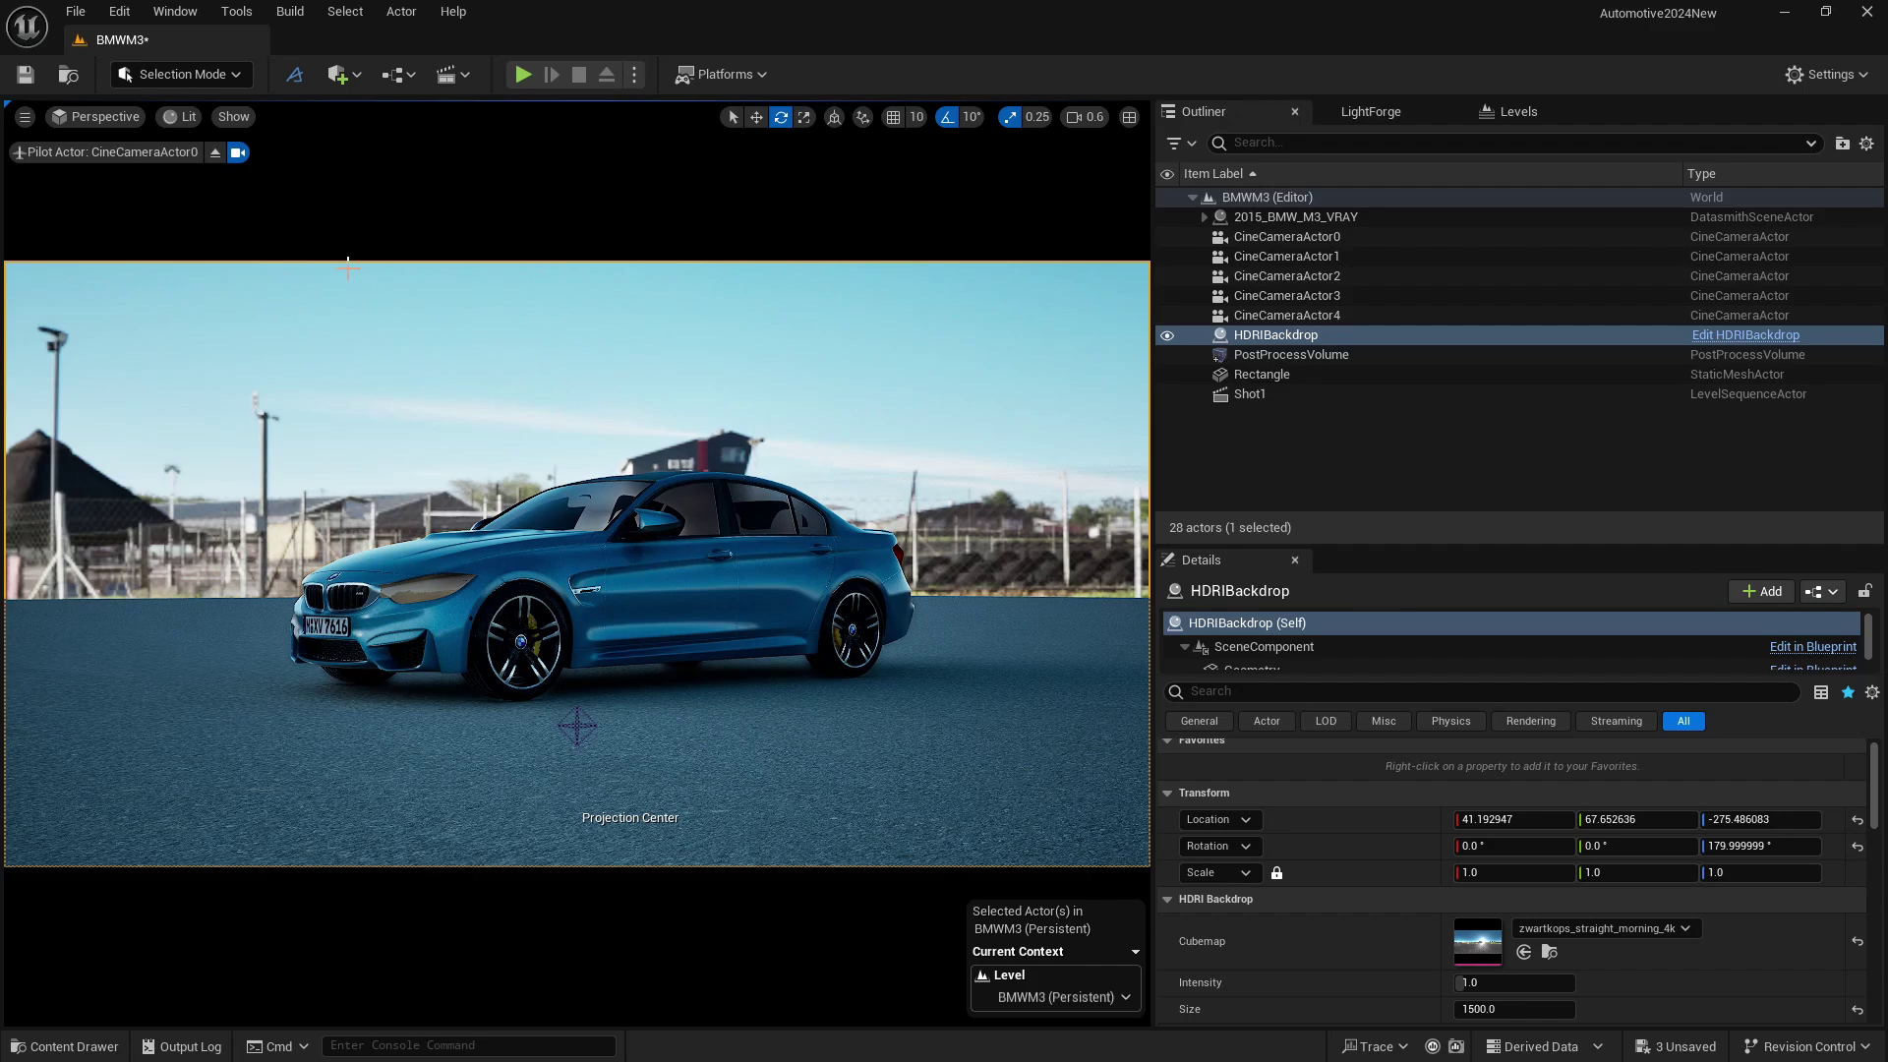
{"action": "left_click", "coordinate": [215, 151]}
{"action": "right_click_drag", "start_coordinate": [572, 420], "coordinate": [333, 371]}
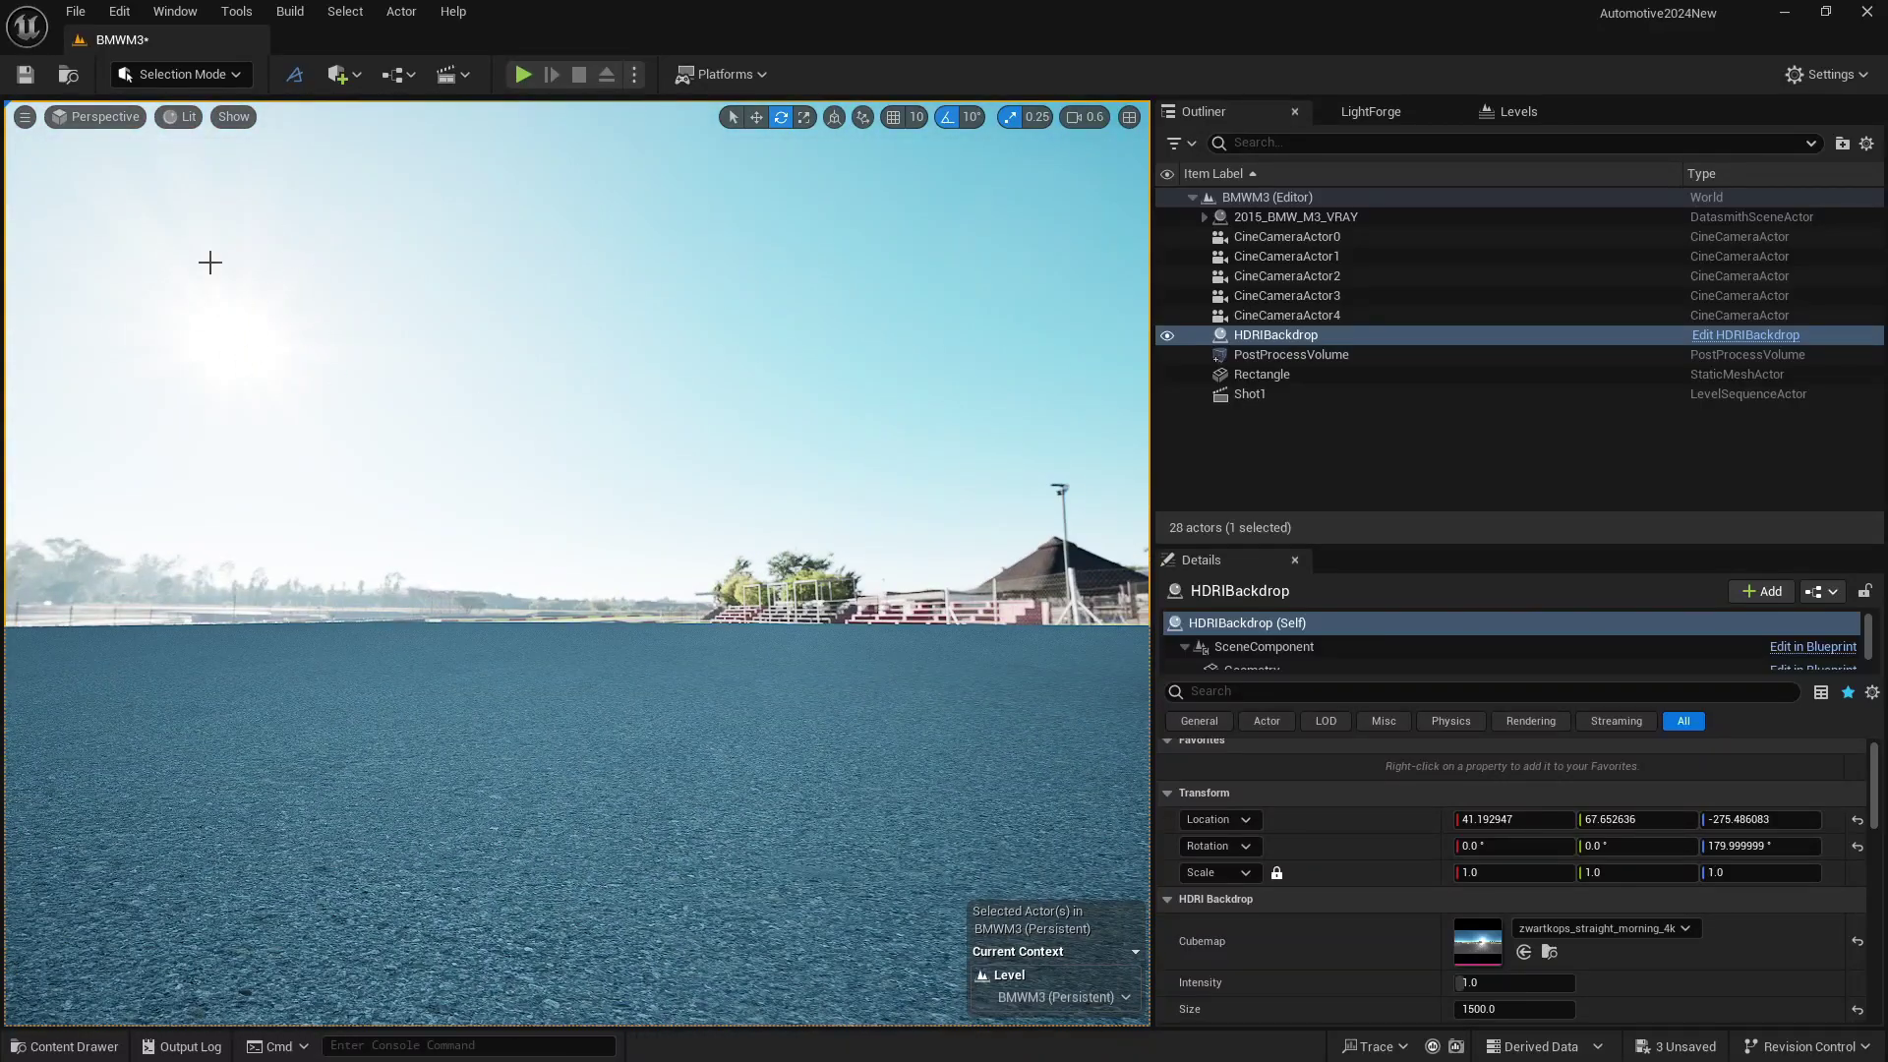
{"action": "left_click", "coordinate": [358, 75]}
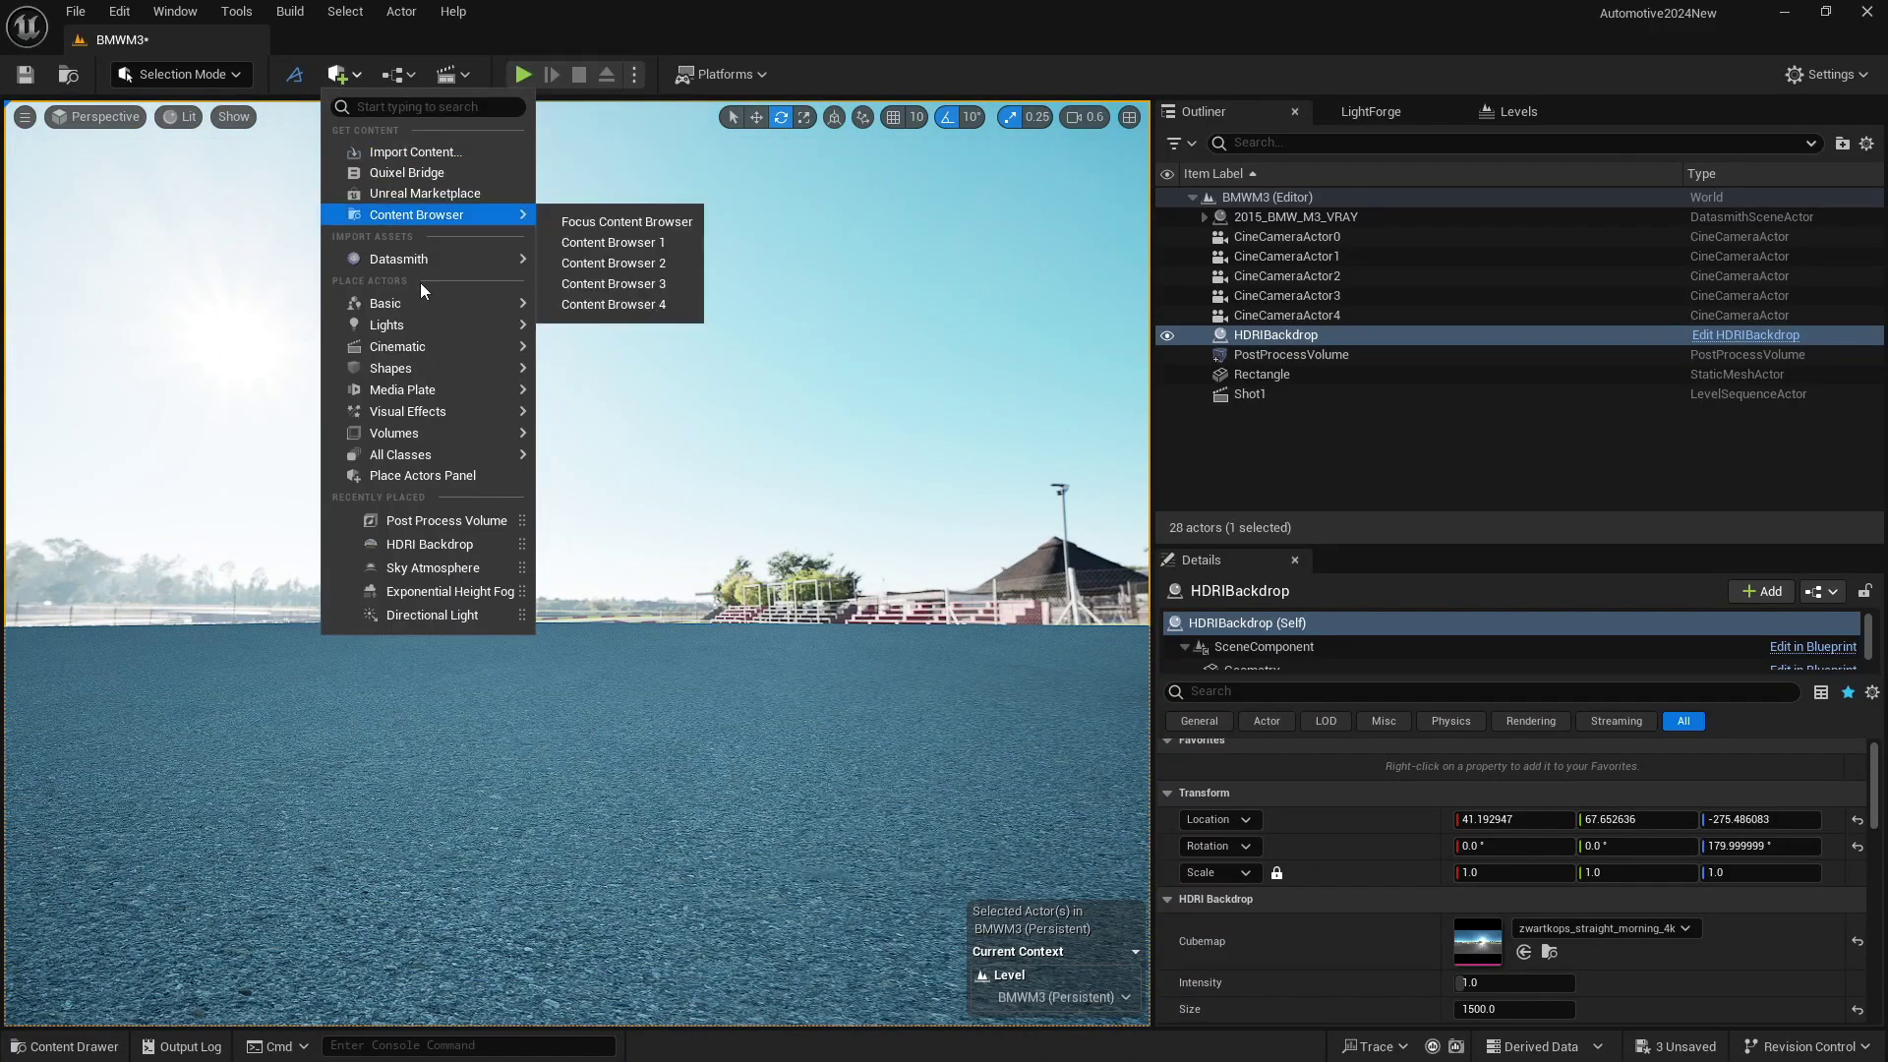
{"action": "mouse_move", "coordinate": [476, 324]}
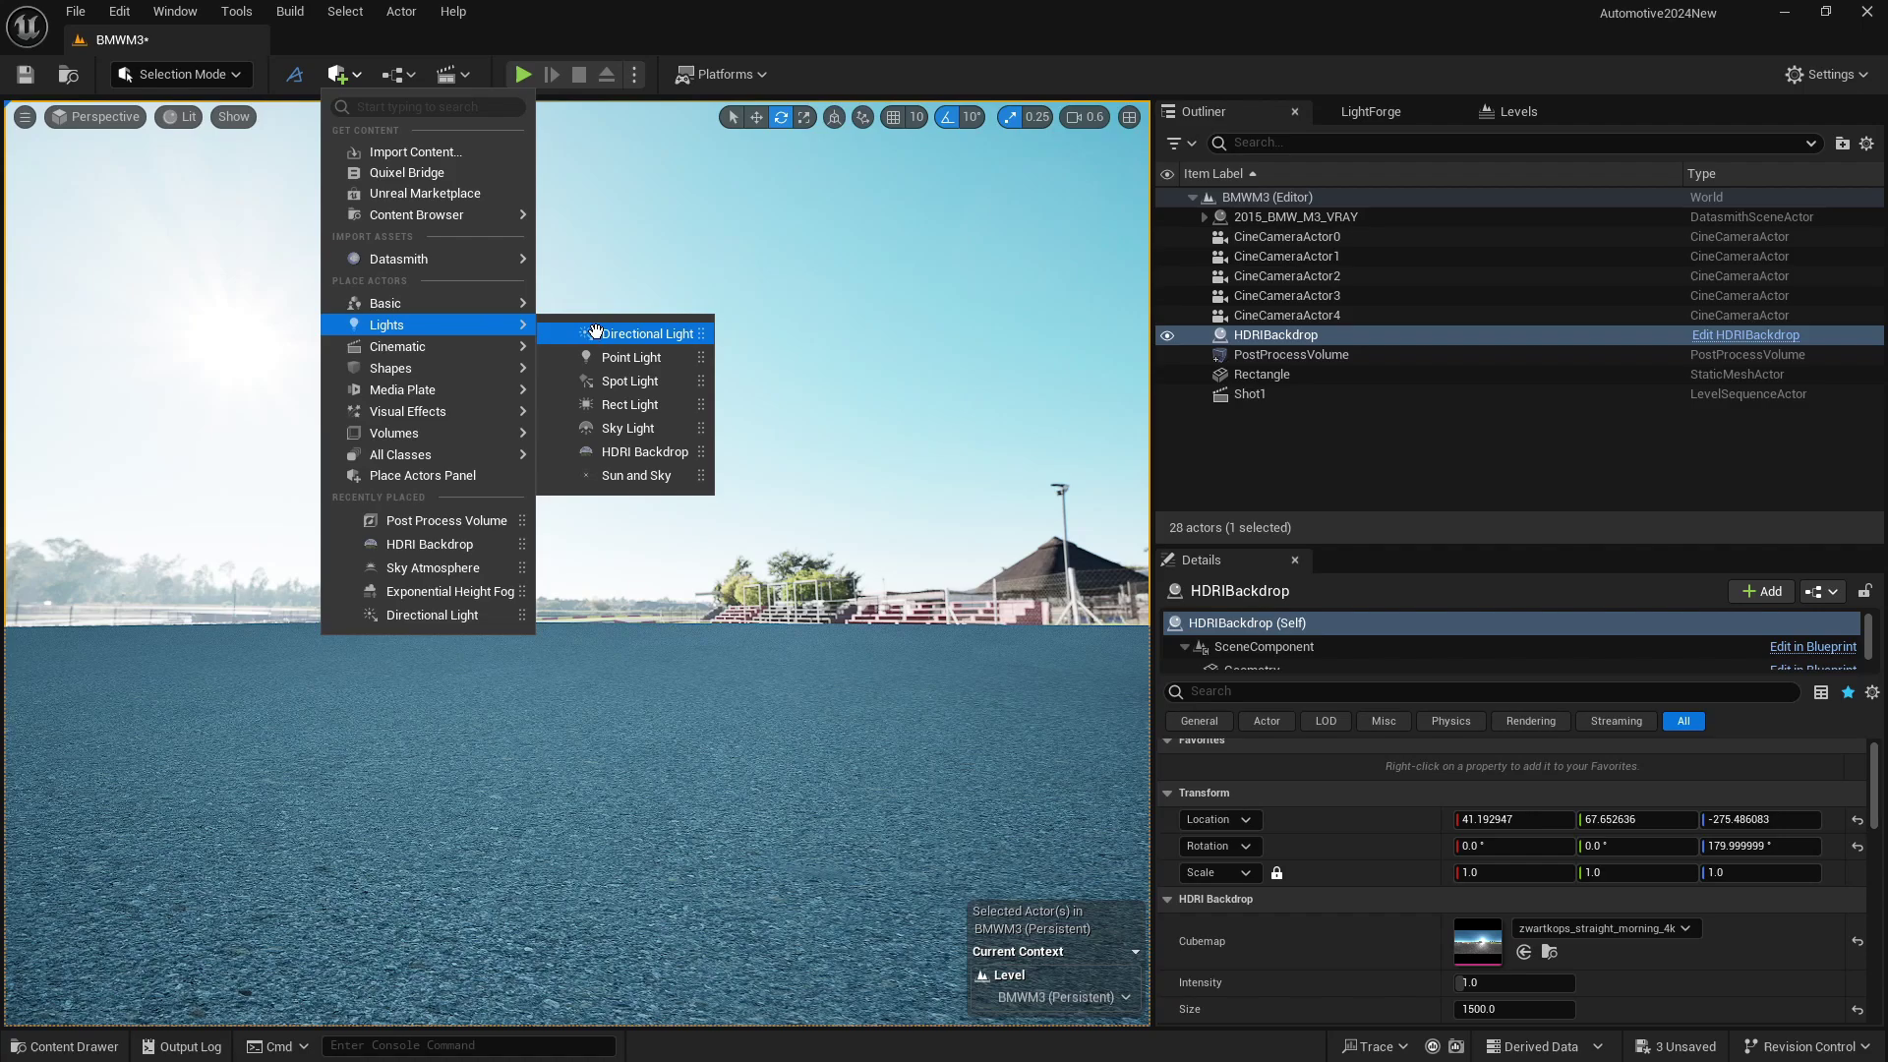
{"action": "left_click_drag", "start_coordinate": [639, 333], "coordinate": [690, 711]}
{"action": "key", "text": "w"}
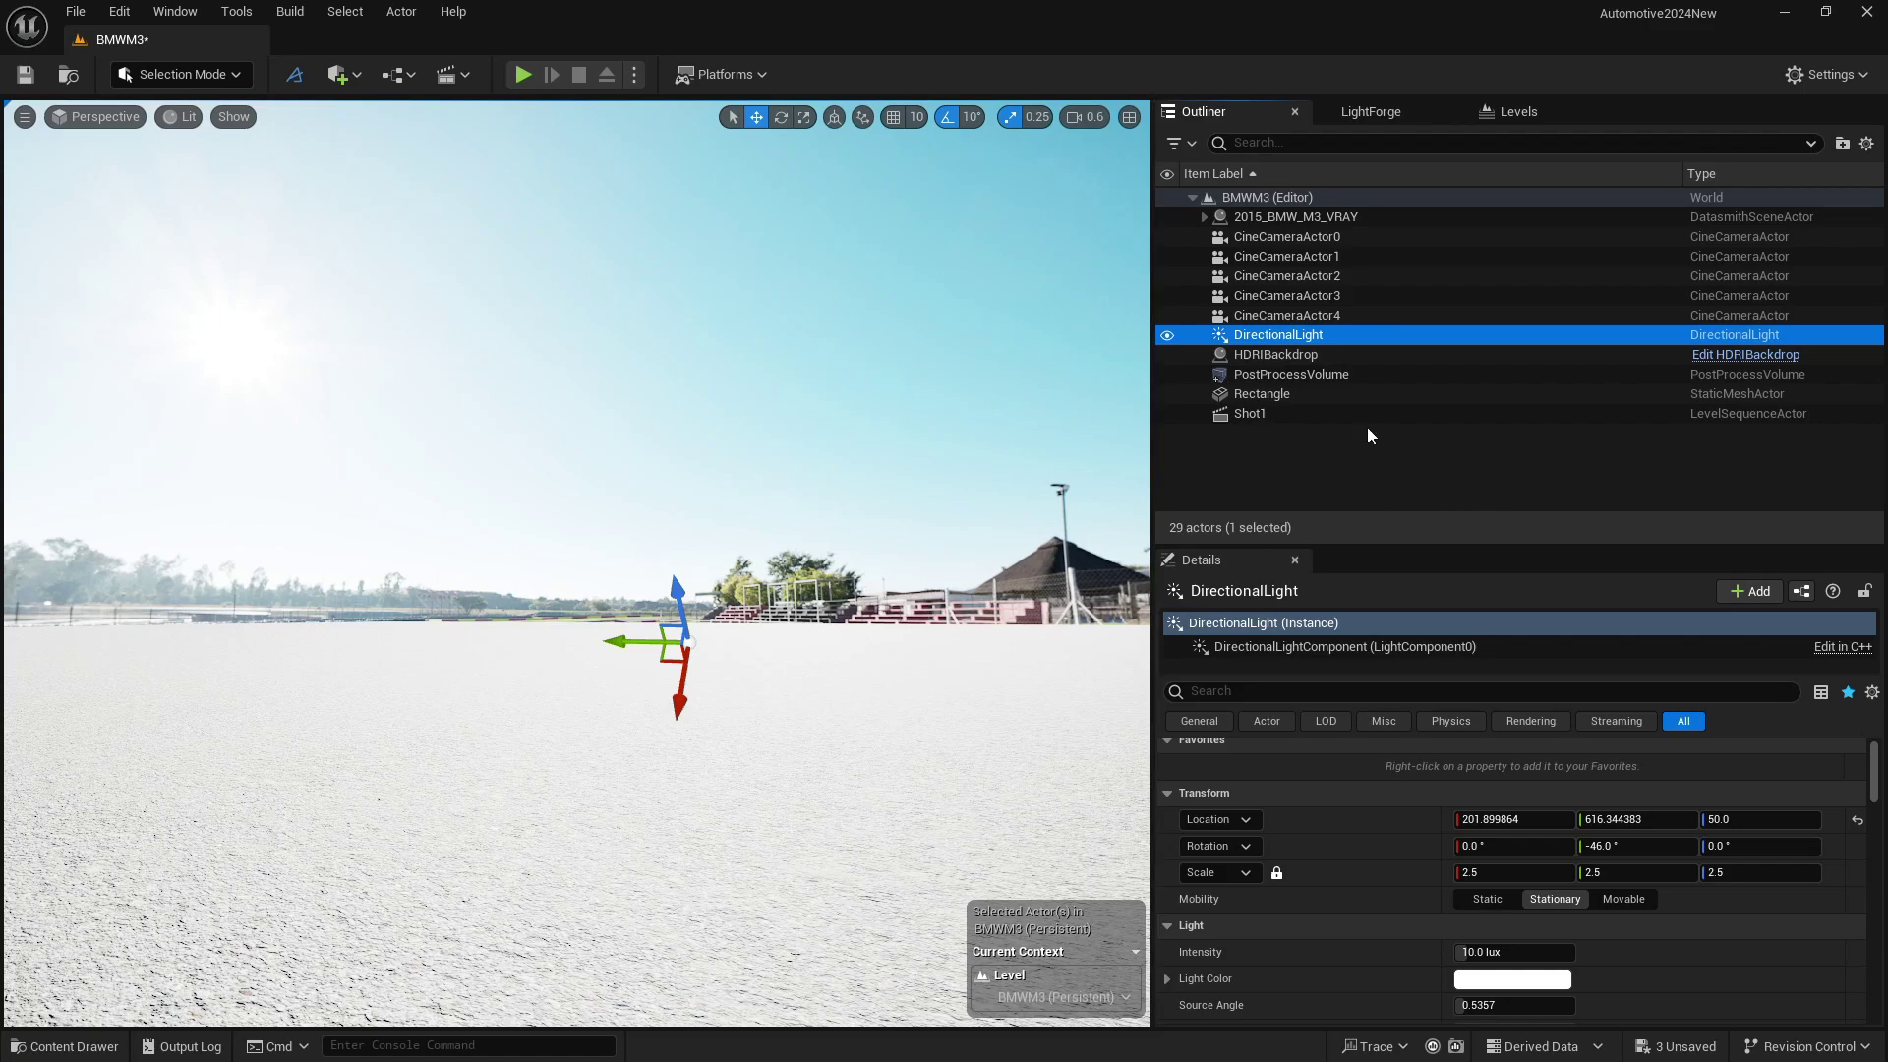
{"action": "left_click", "coordinate": [1318, 376]}
{"action": "left_click", "coordinate": [1304, 337]}
{"action": "key", "text": "ctrl+z"}
{"action": "key", "text": "ctrl+z"}
{"action": "key", "text": "ctrl+z"}
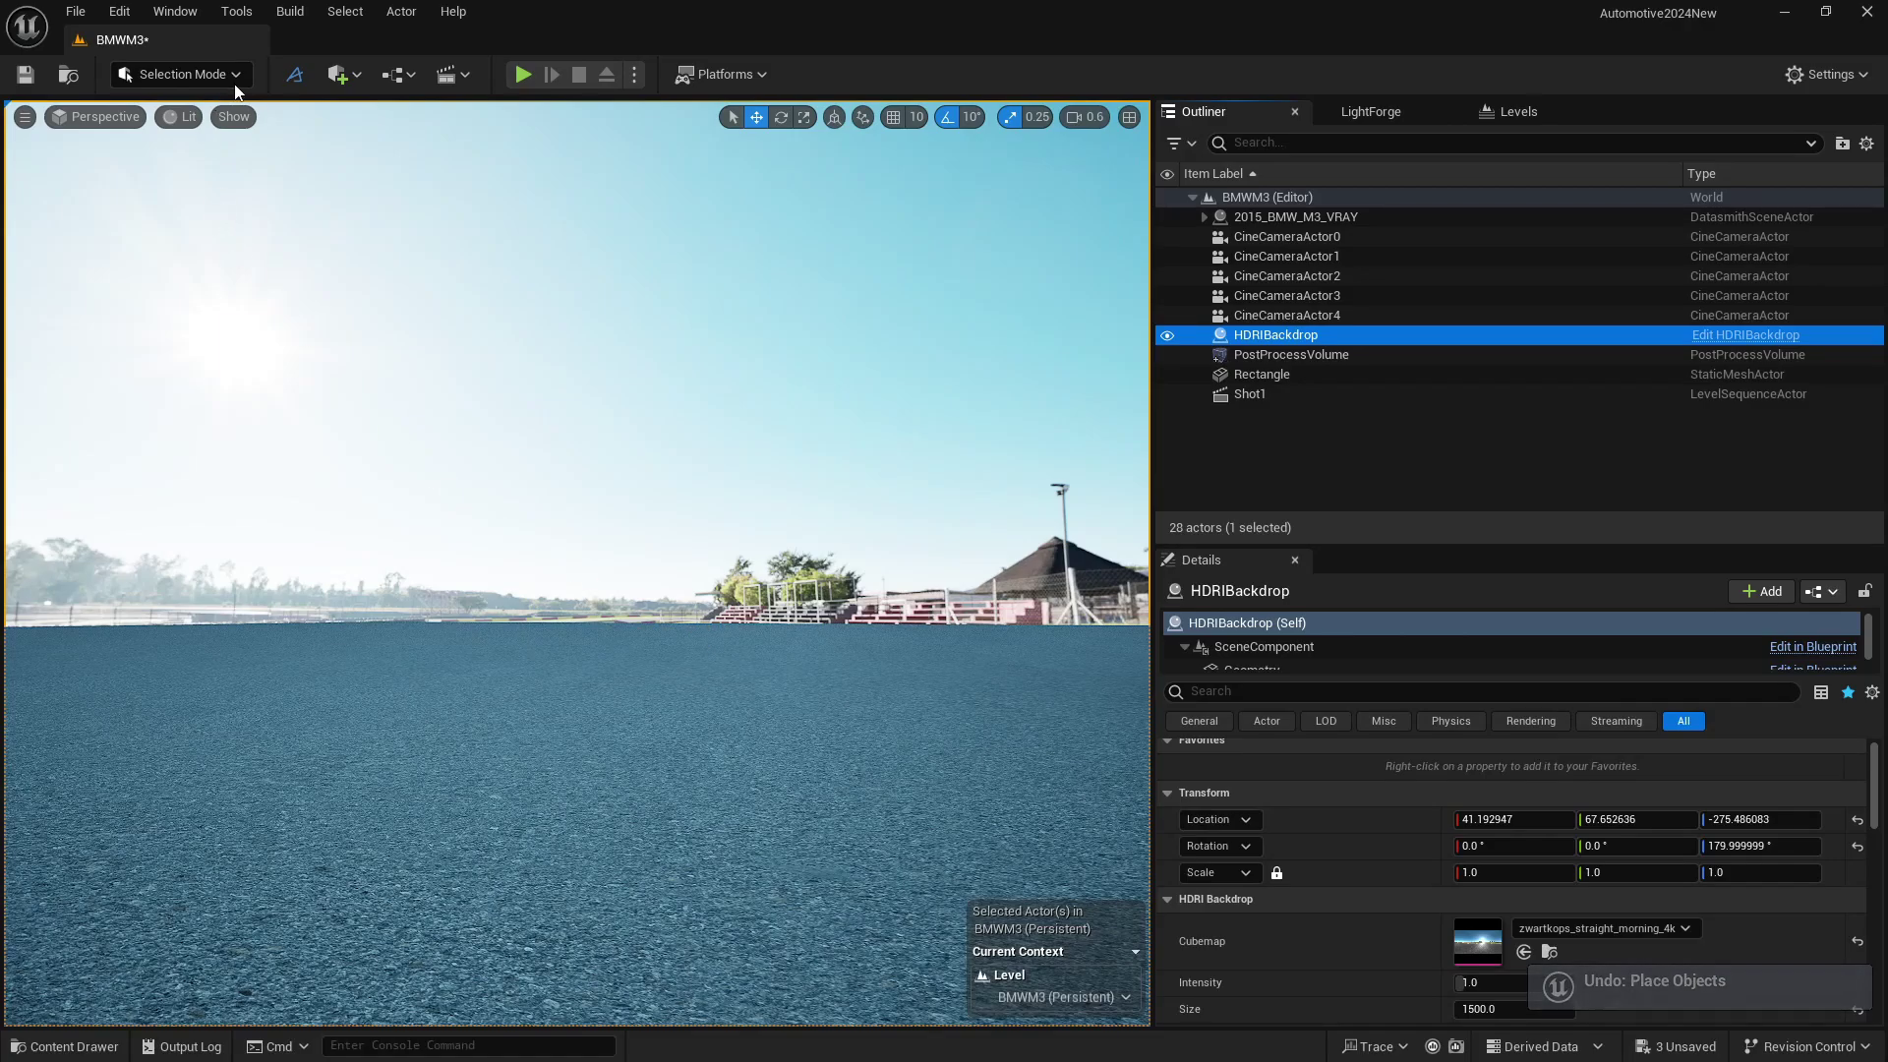
Step: Place a directional light in the level and raise it above the ground to a Z location of about 101
{"action": "left_click", "coordinate": [337, 74]}
{"action": "mouse_move", "coordinate": [495, 347]}
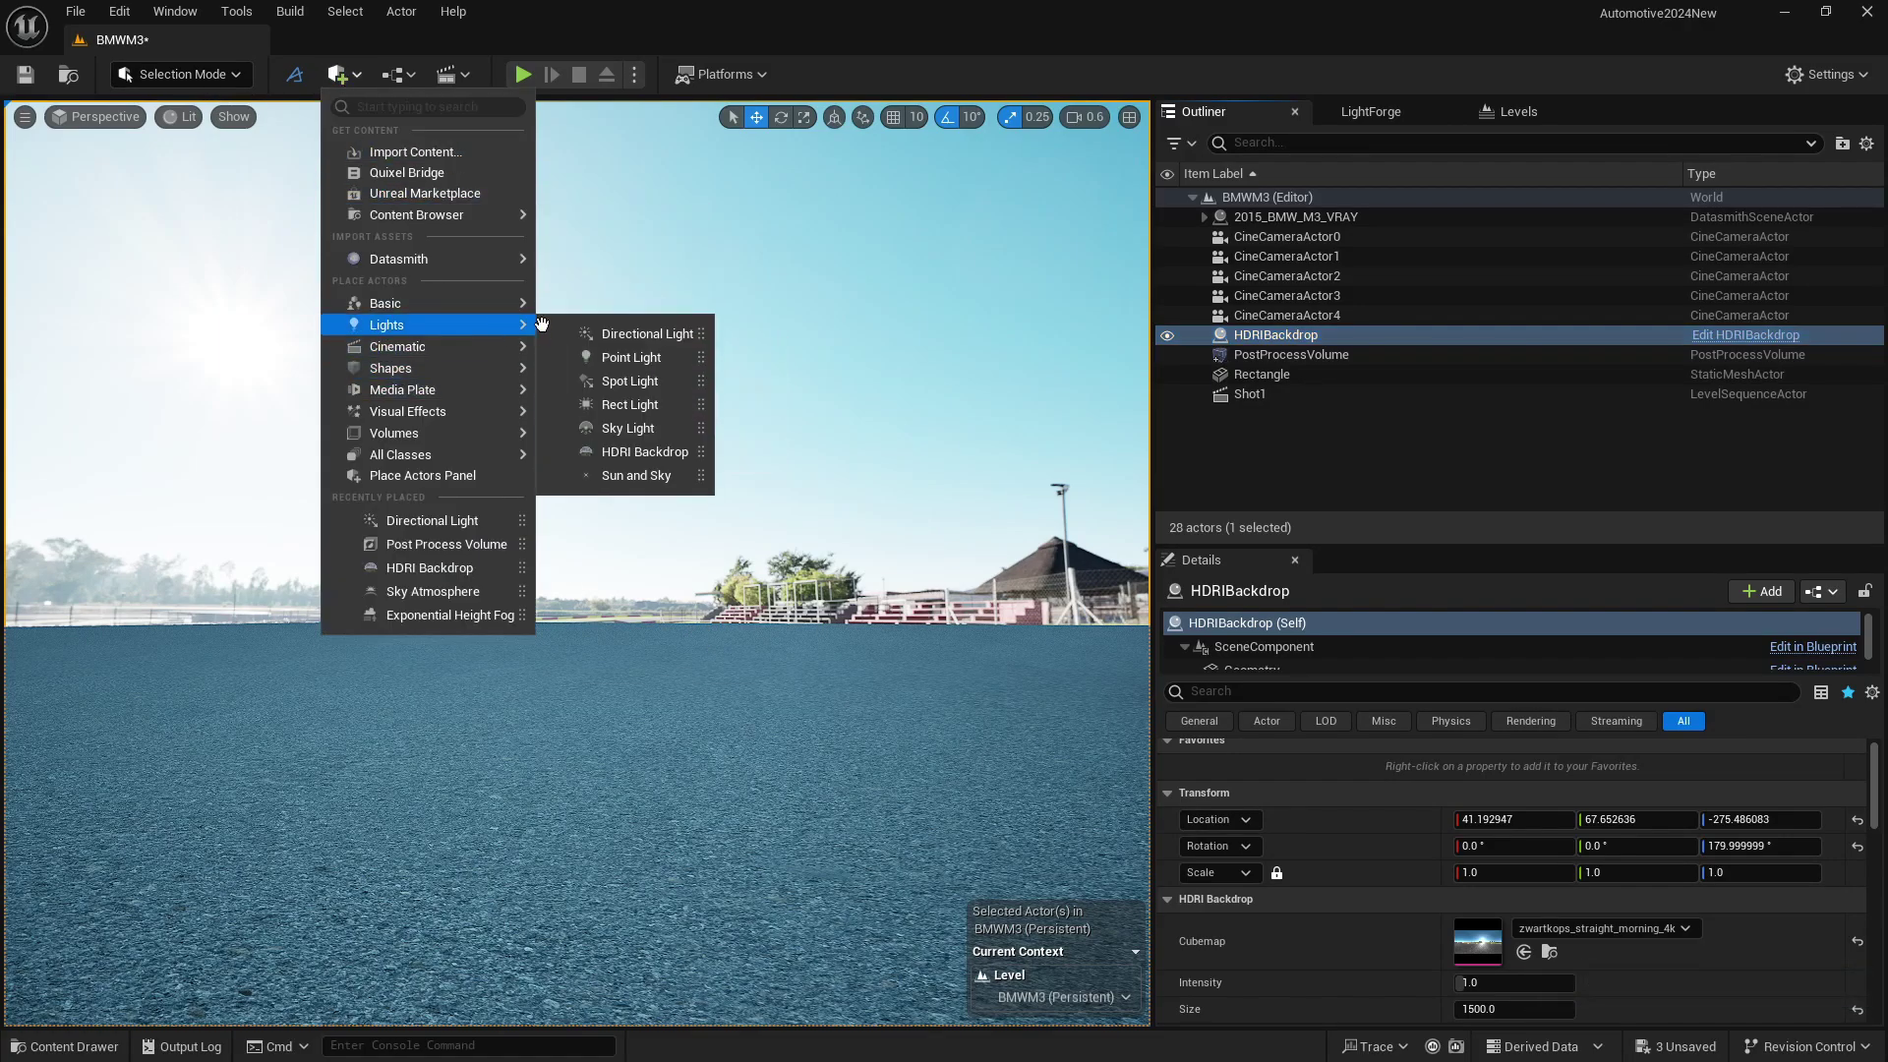
{"action": "left_click_drag", "start_coordinate": [624, 328], "coordinate": [775, 842]}
{"action": "left_click_drag", "start_coordinate": [752, 672], "coordinate": [694, 397]}
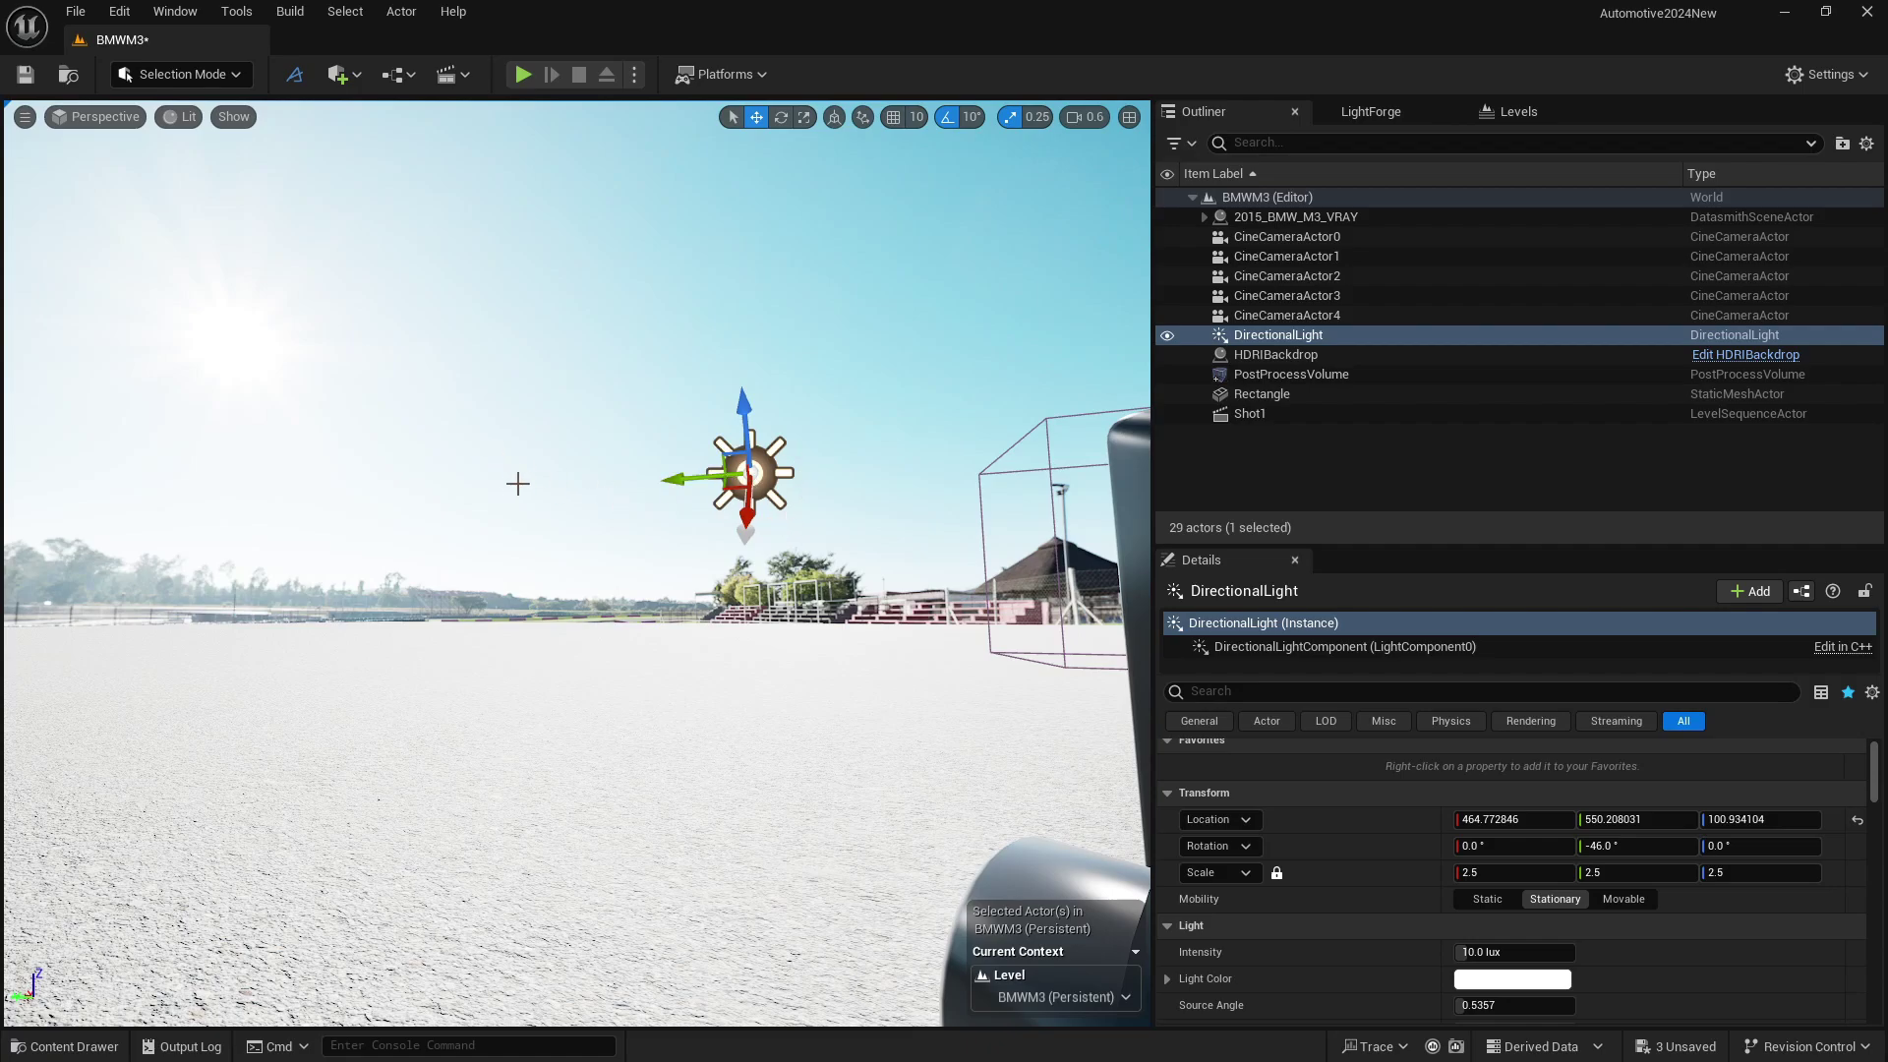
Step: Aim the directional light to match the backdrop's sun, with a rotation of about -29.4° in Y and -50.4° in Z
{"action": "right_click_drag", "start_coordinate": [577, 564], "coordinate": [743, 567]}
{"action": "key", "text": "ctrl+l"}
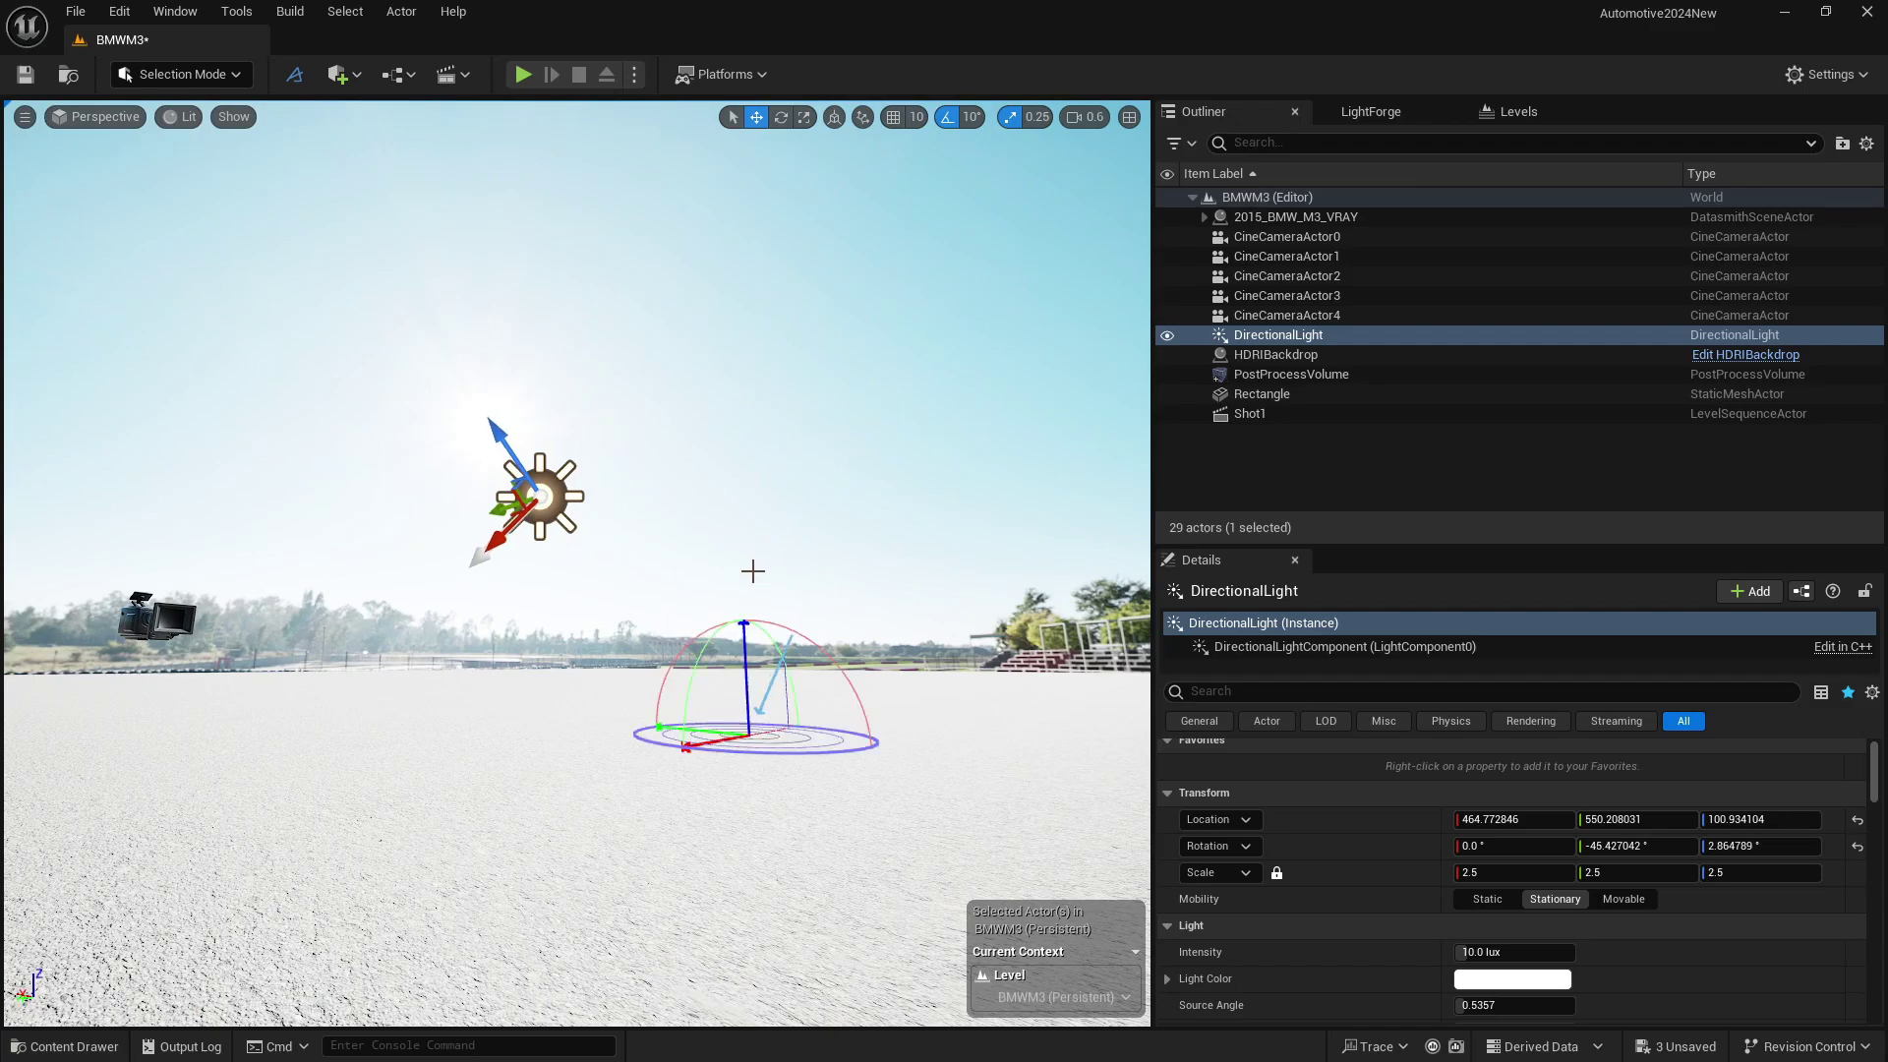
{"action": "key", "text": "ctrl+l"}
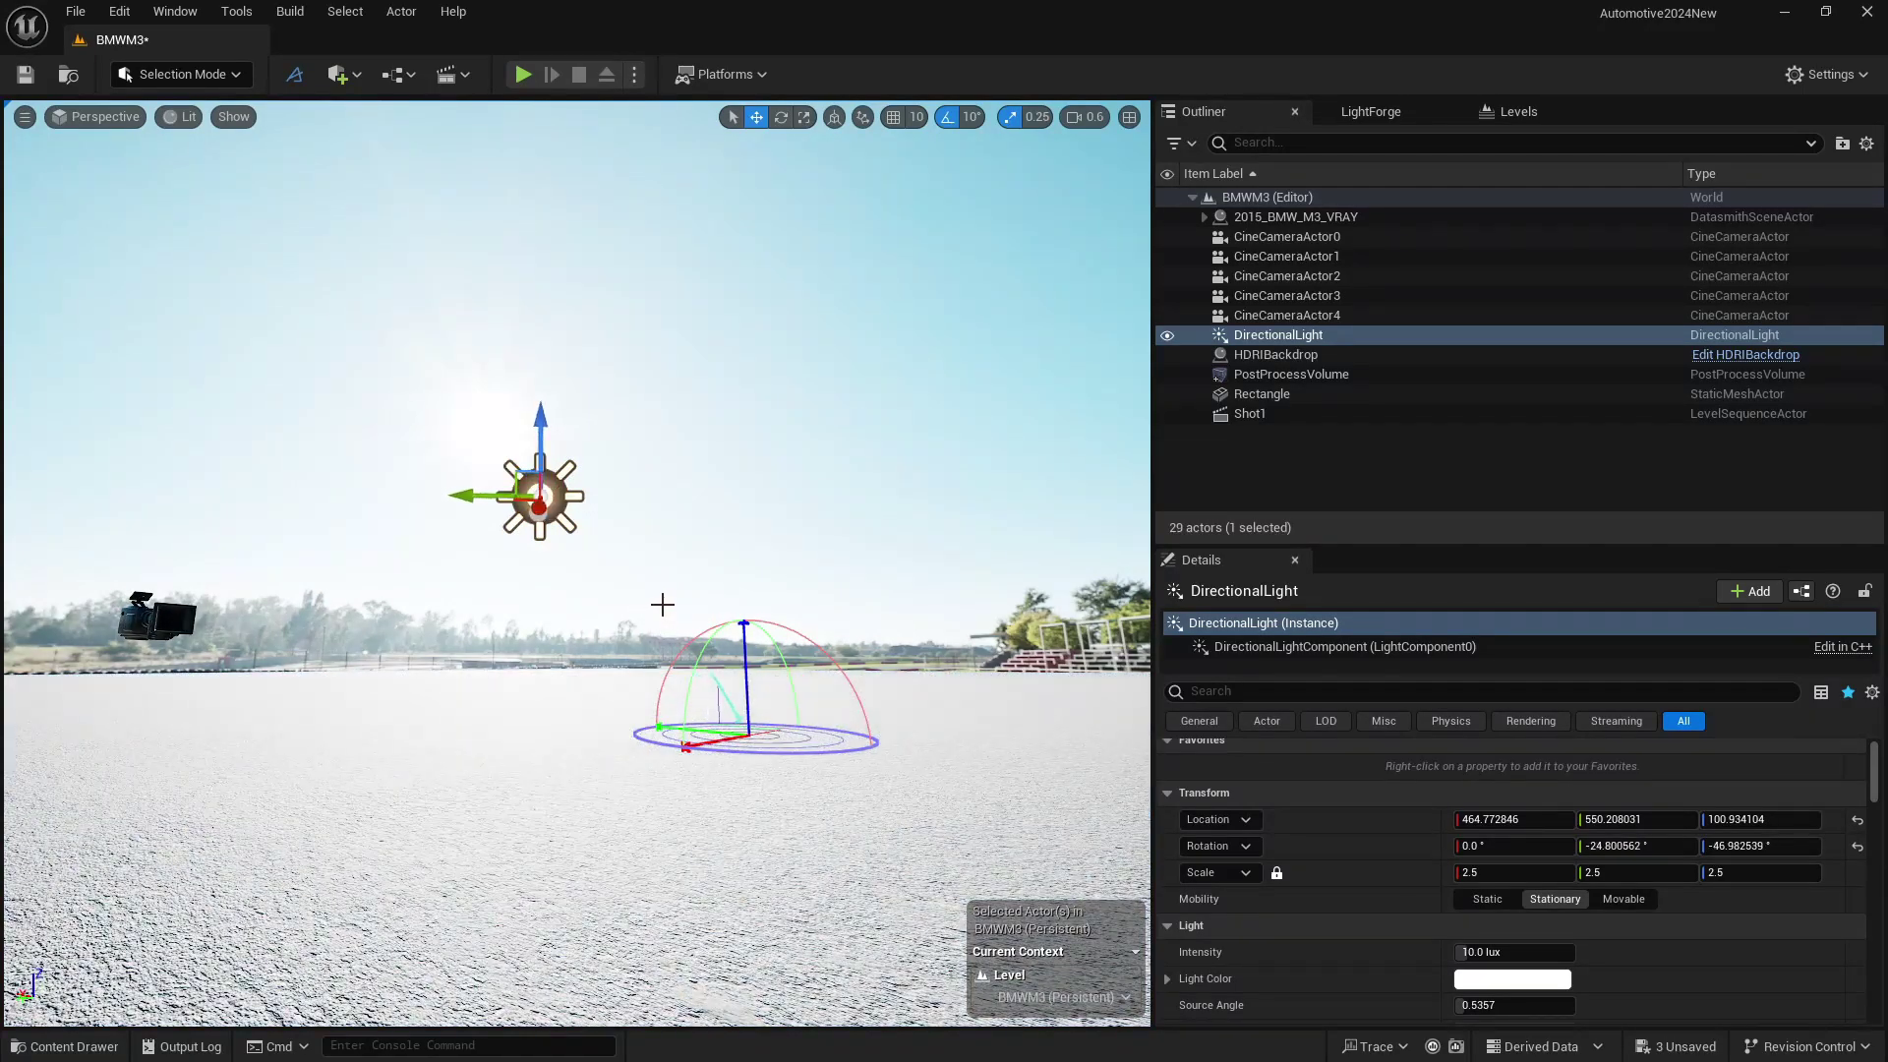
{"action": "key", "text": "ctrl+l"}
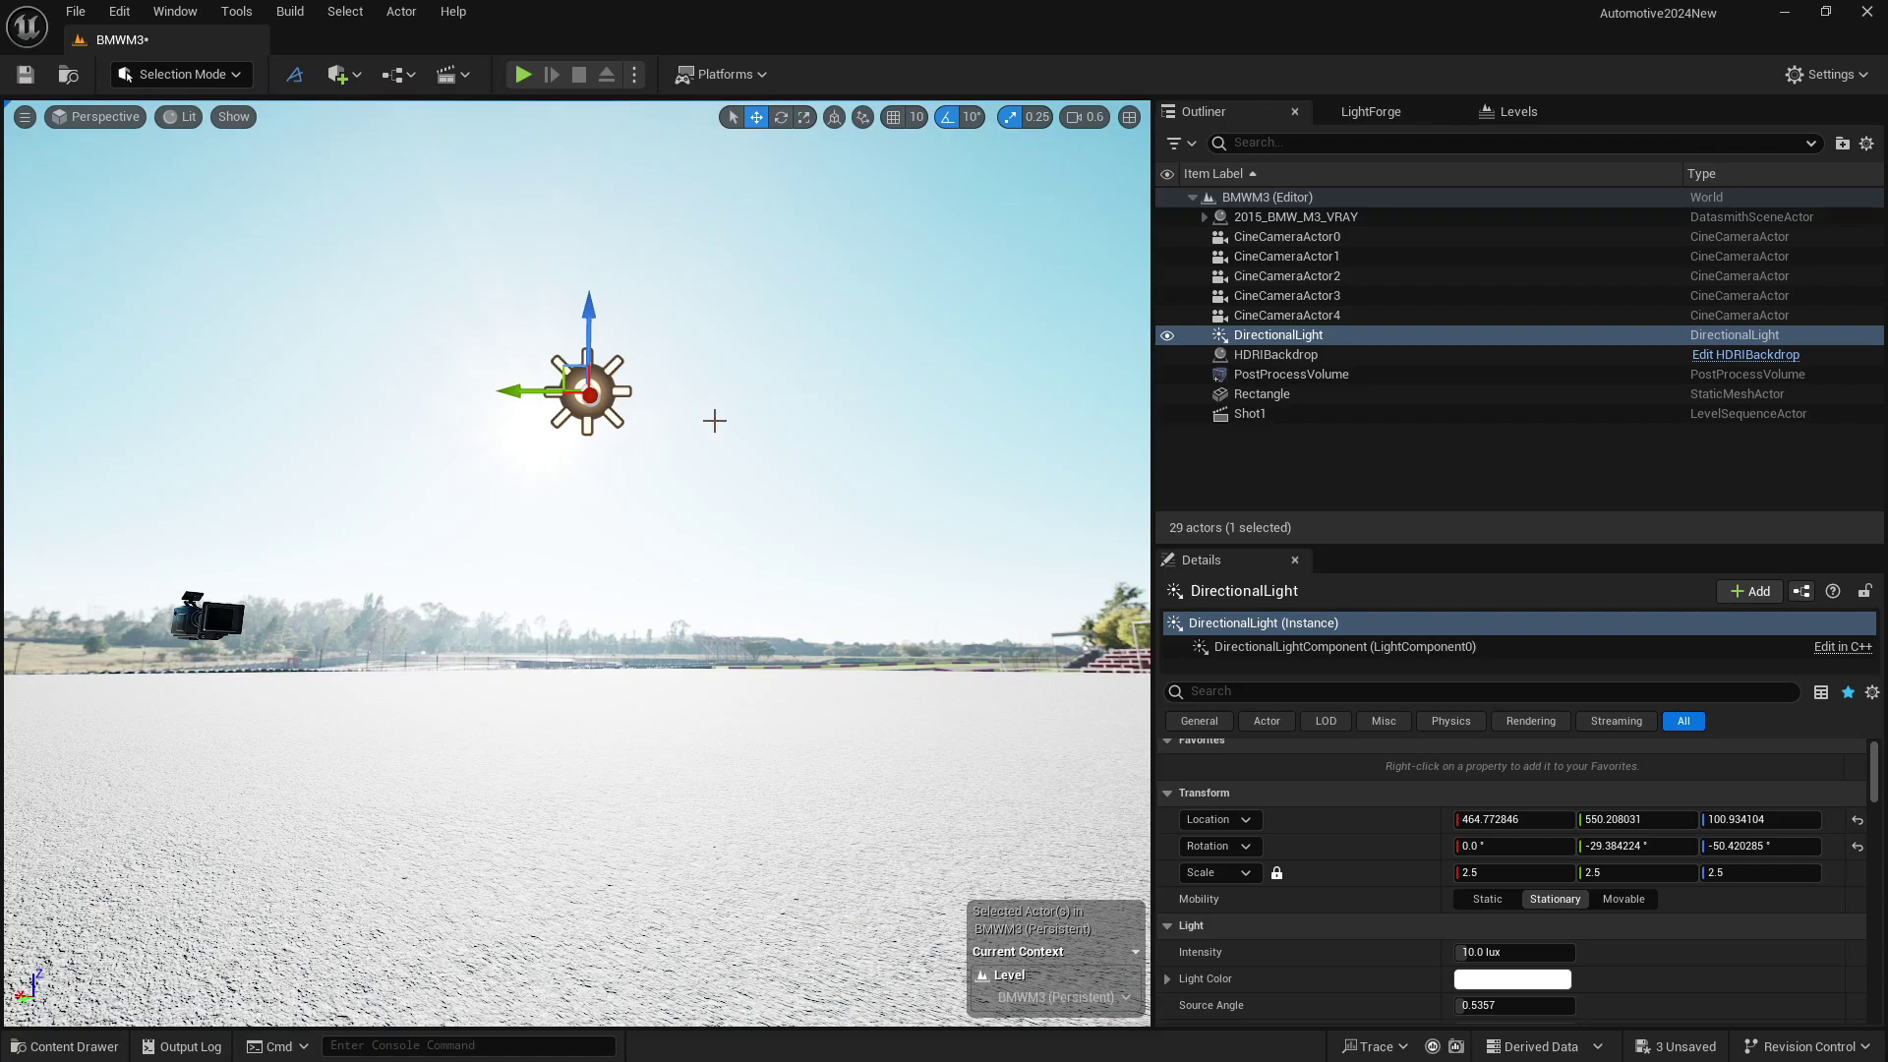
Step: Add a Sky Atmosphere actor to the level
{"action": "left_click", "coordinate": [339, 74]}
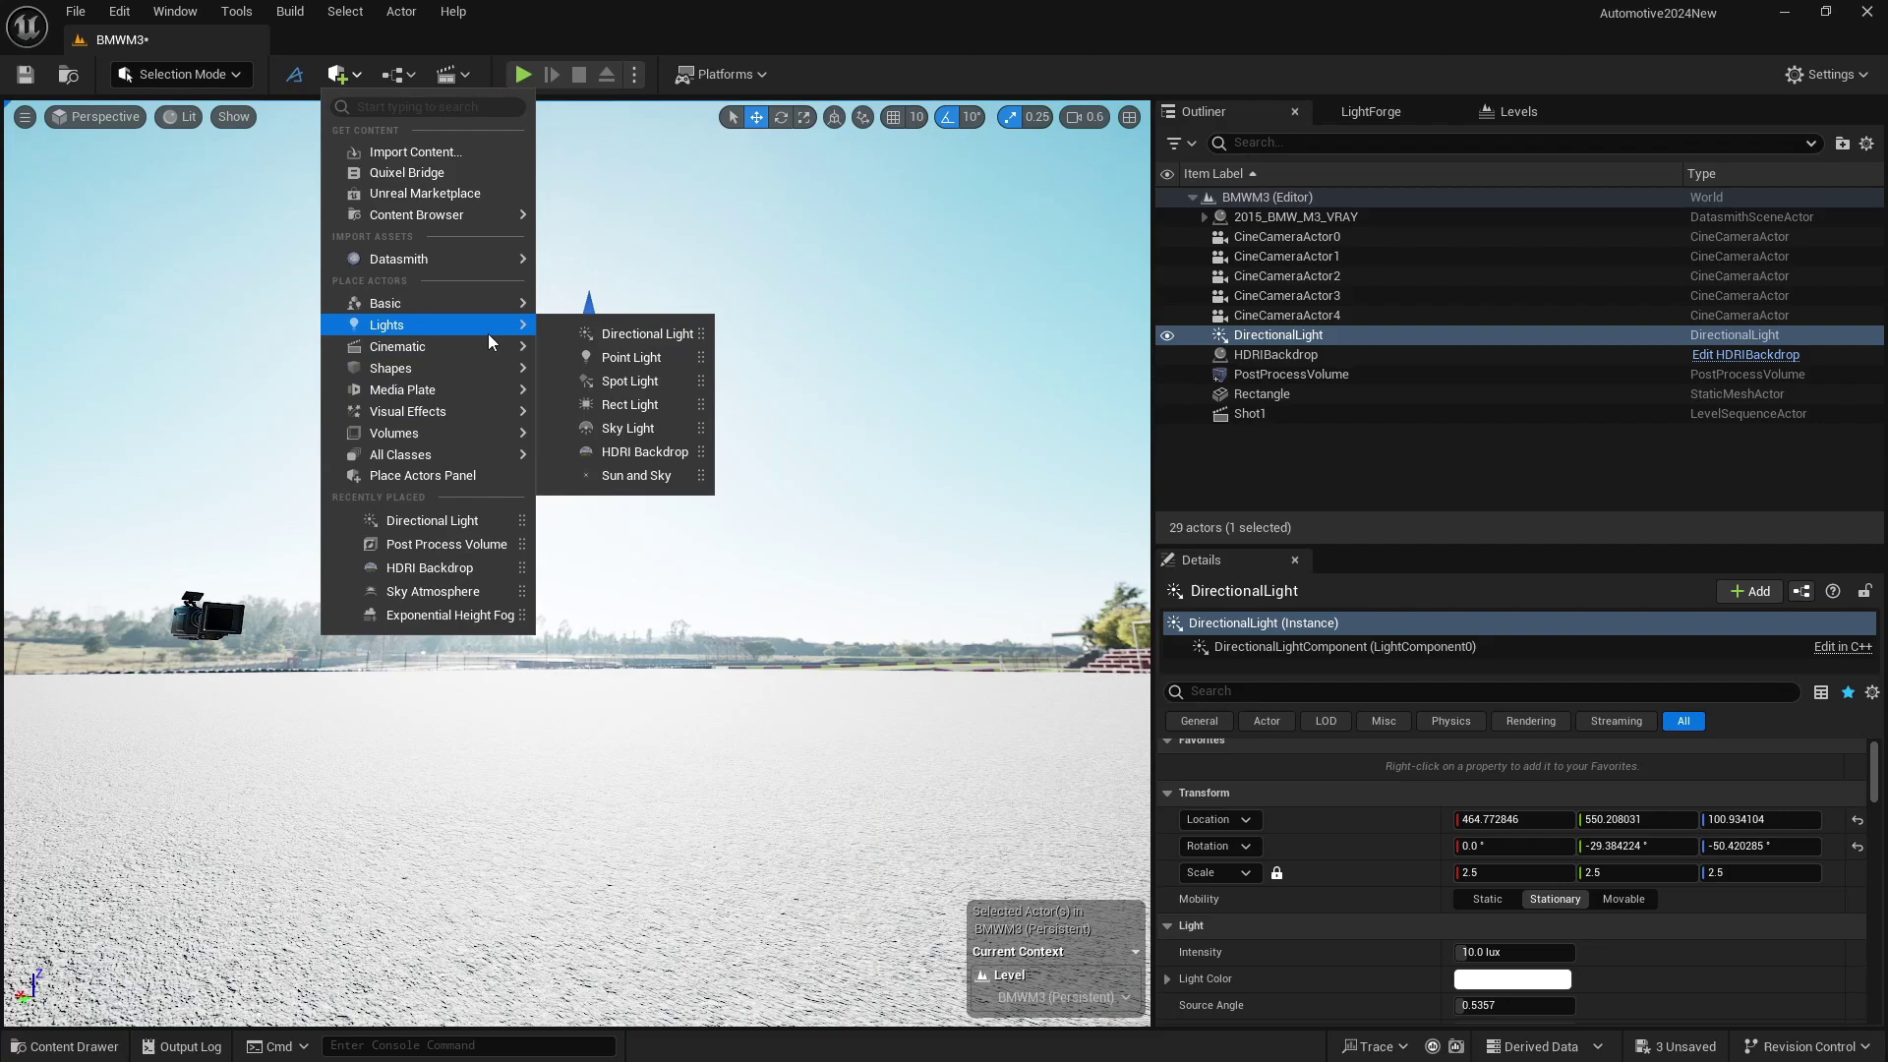
{"action": "mouse_move", "coordinate": [486, 391]}
{"action": "mouse_move", "coordinate": [498, 327]}
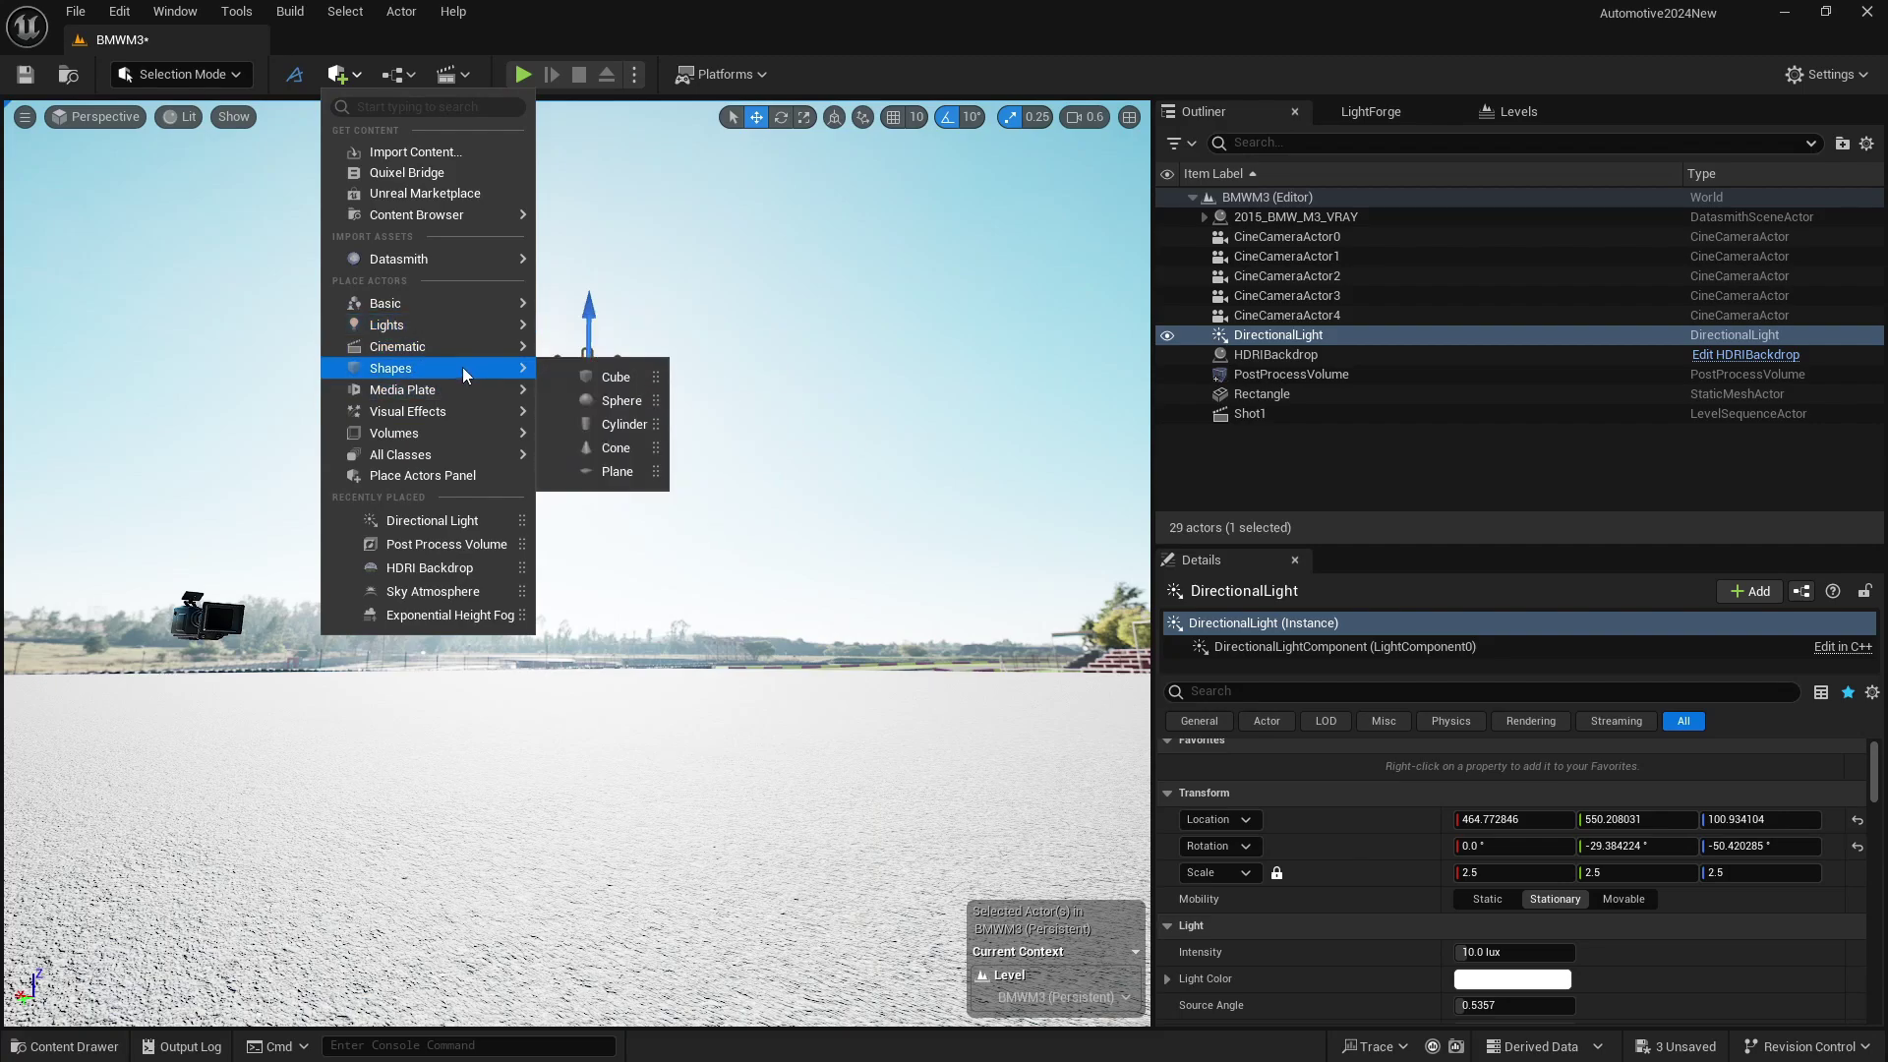
{"action": "mouse_move", "coordinate": [465, 356]}
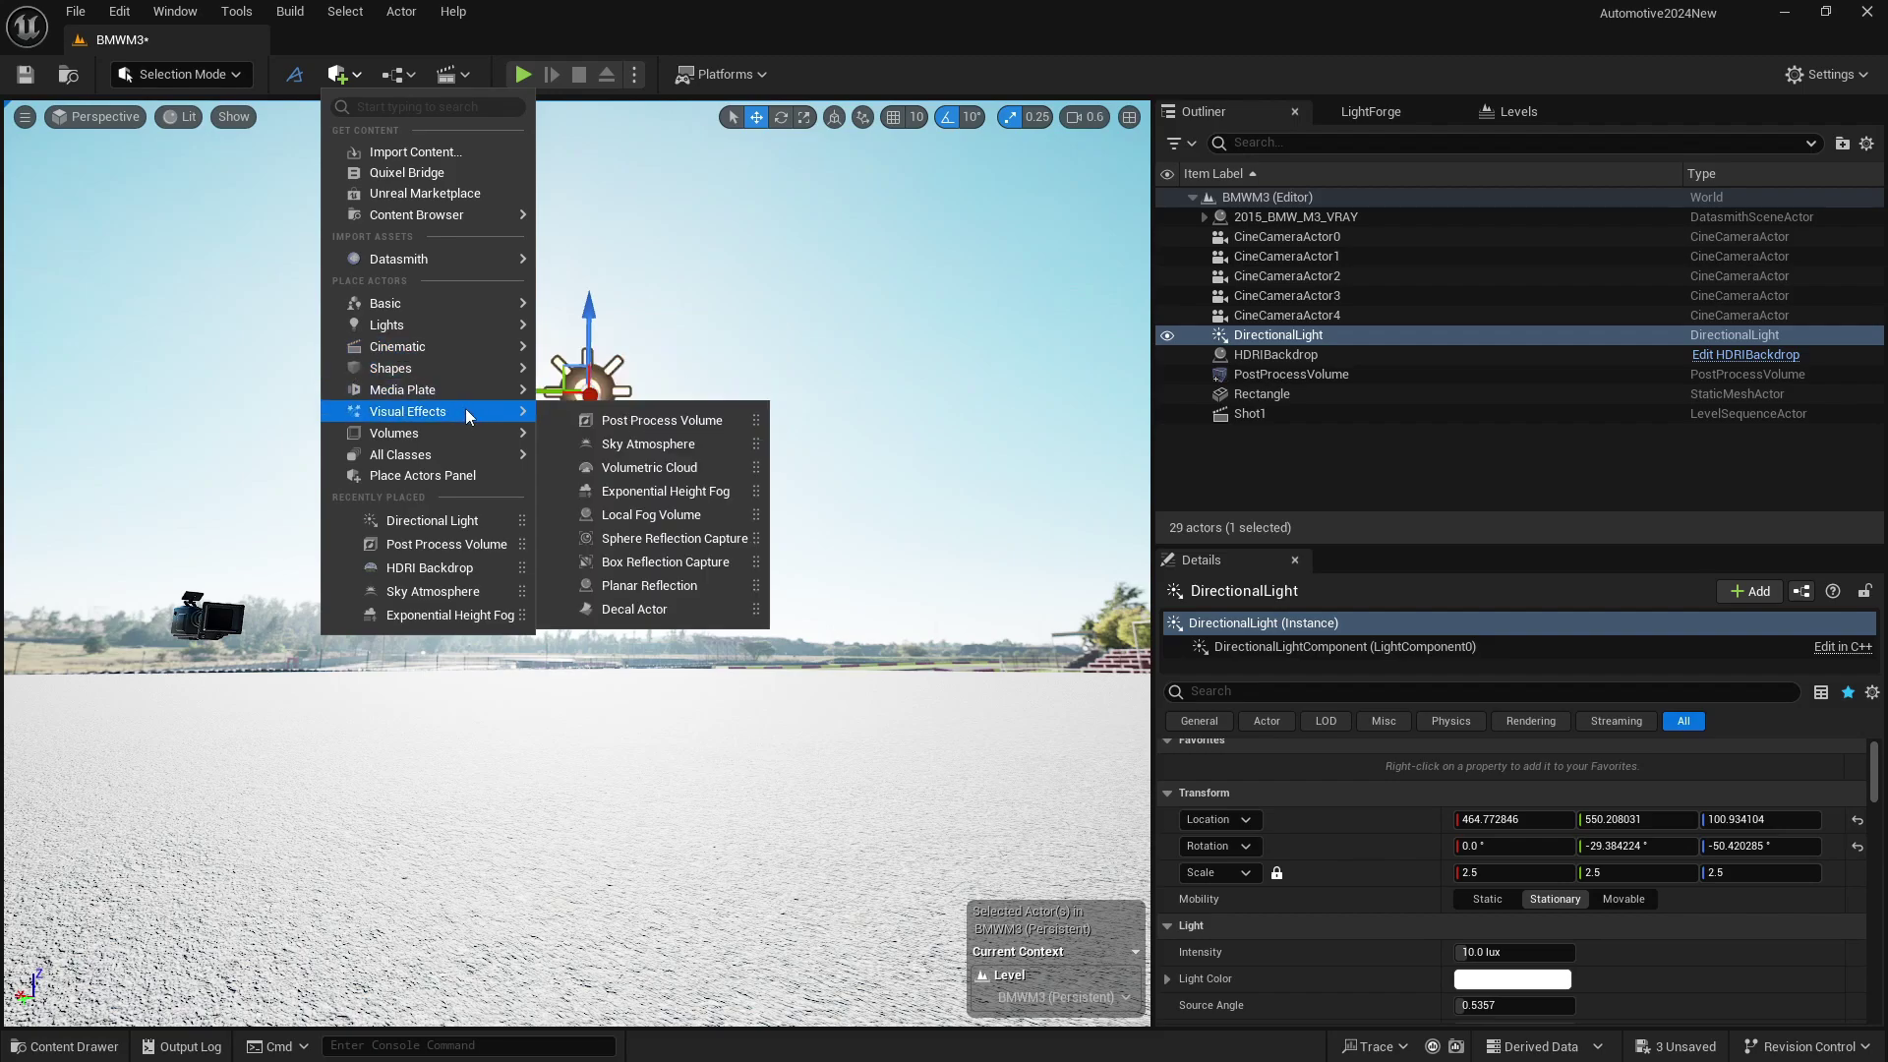
{"action": "left_click", "coordinate": [653, 443]}
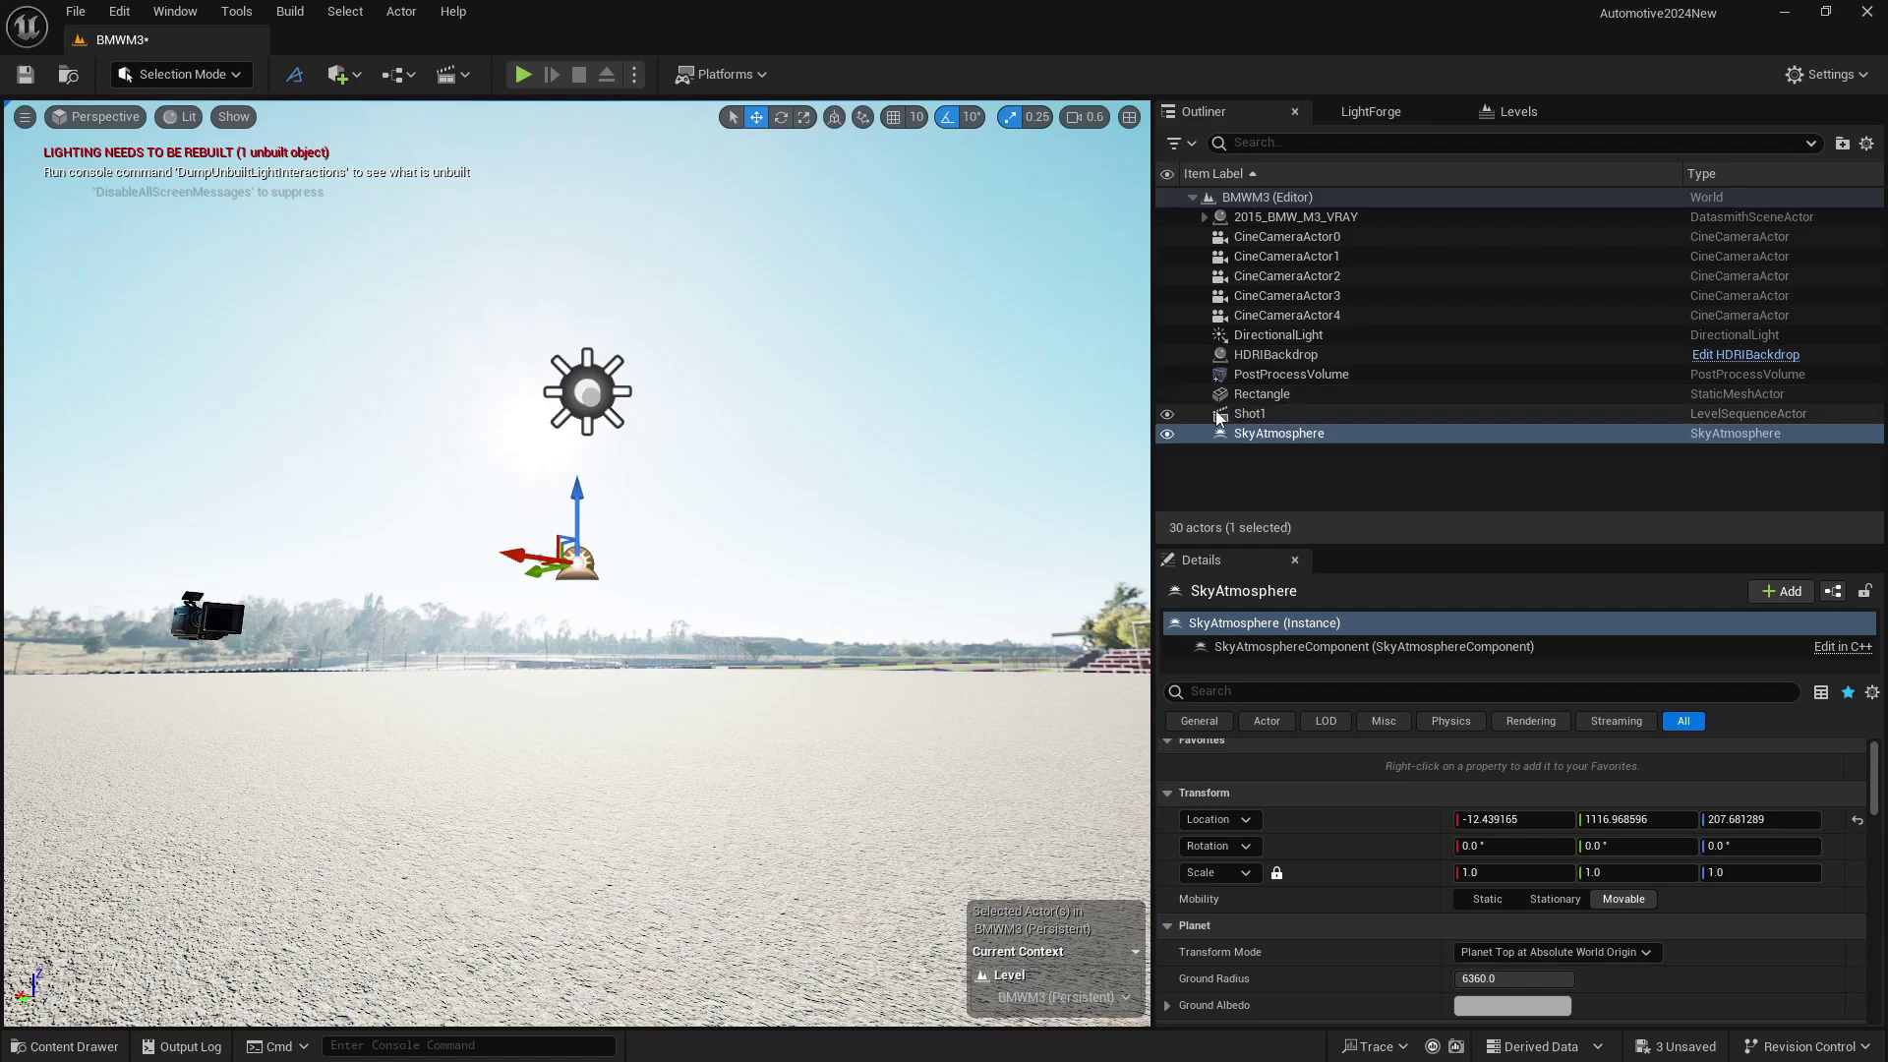
Step: Set the directional light's mobility to Movable
{"action": "left_click", "coordinate": [576, 405]}
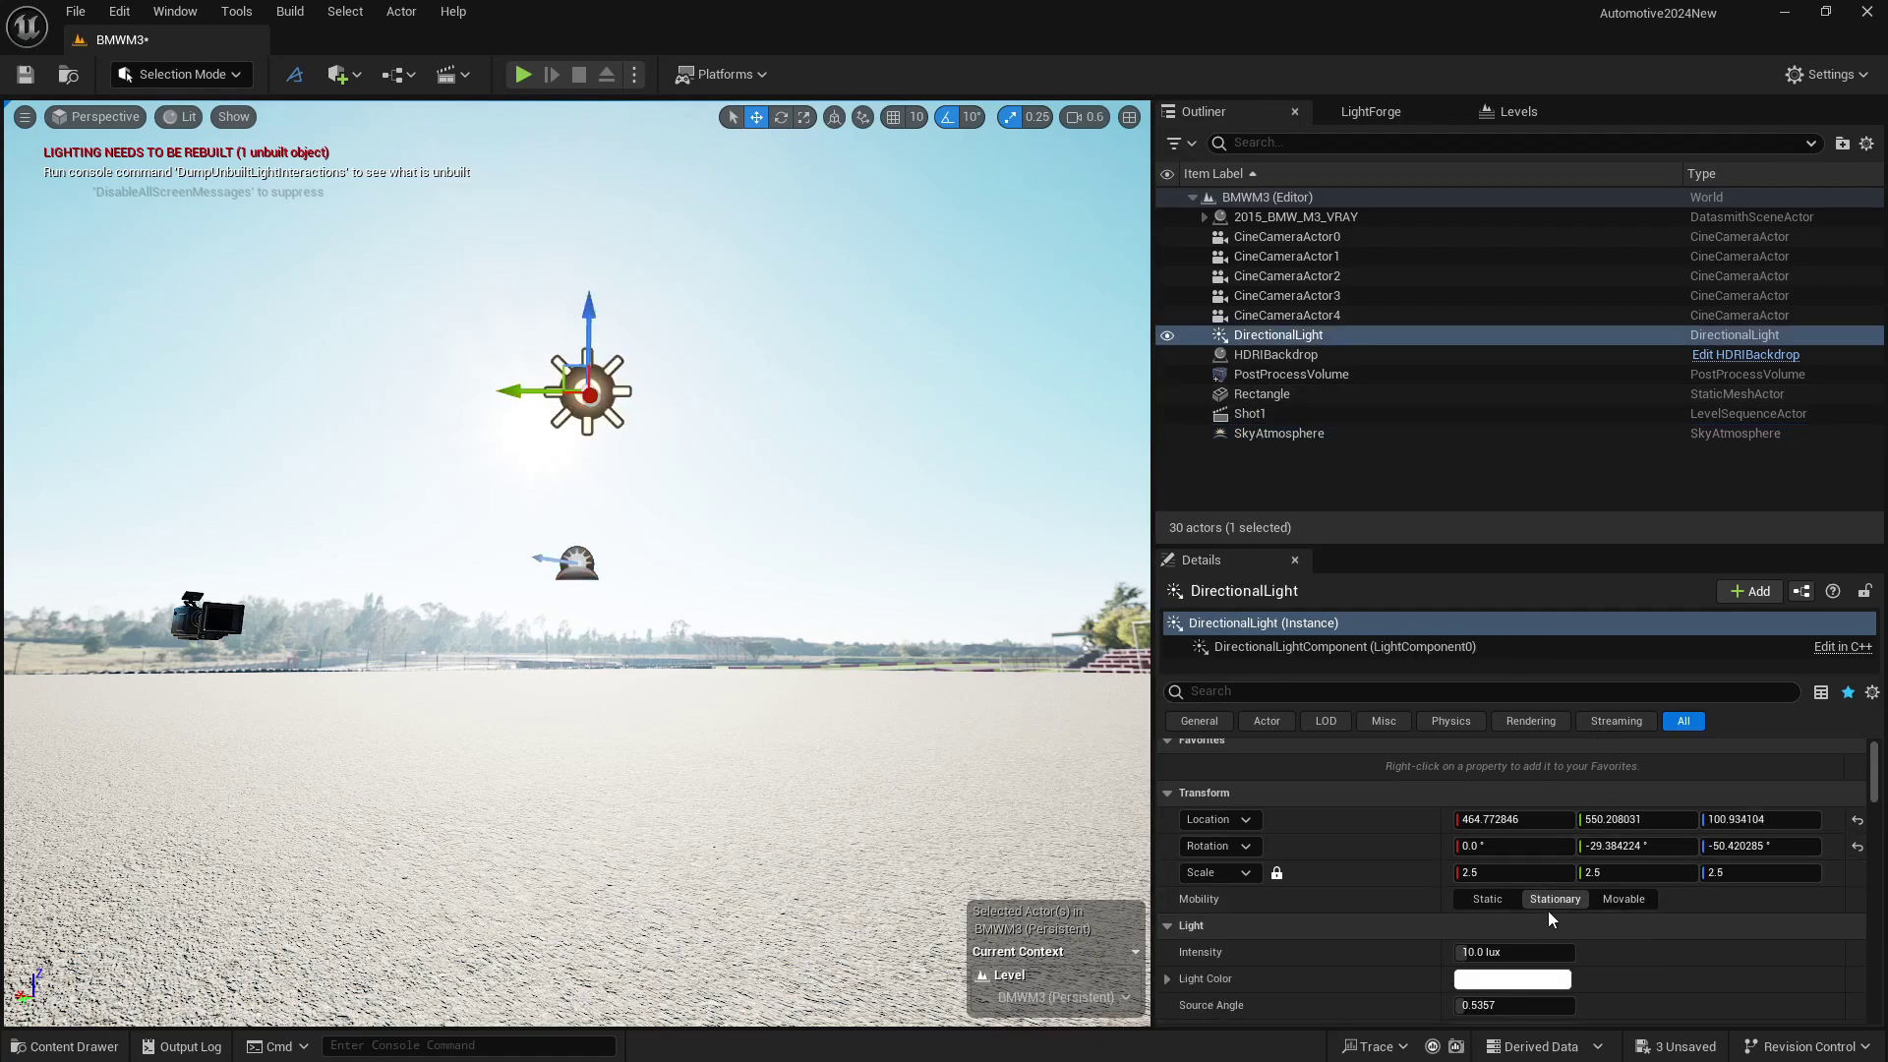
{"action": "left_click", "coordinate": [1623, 899]}
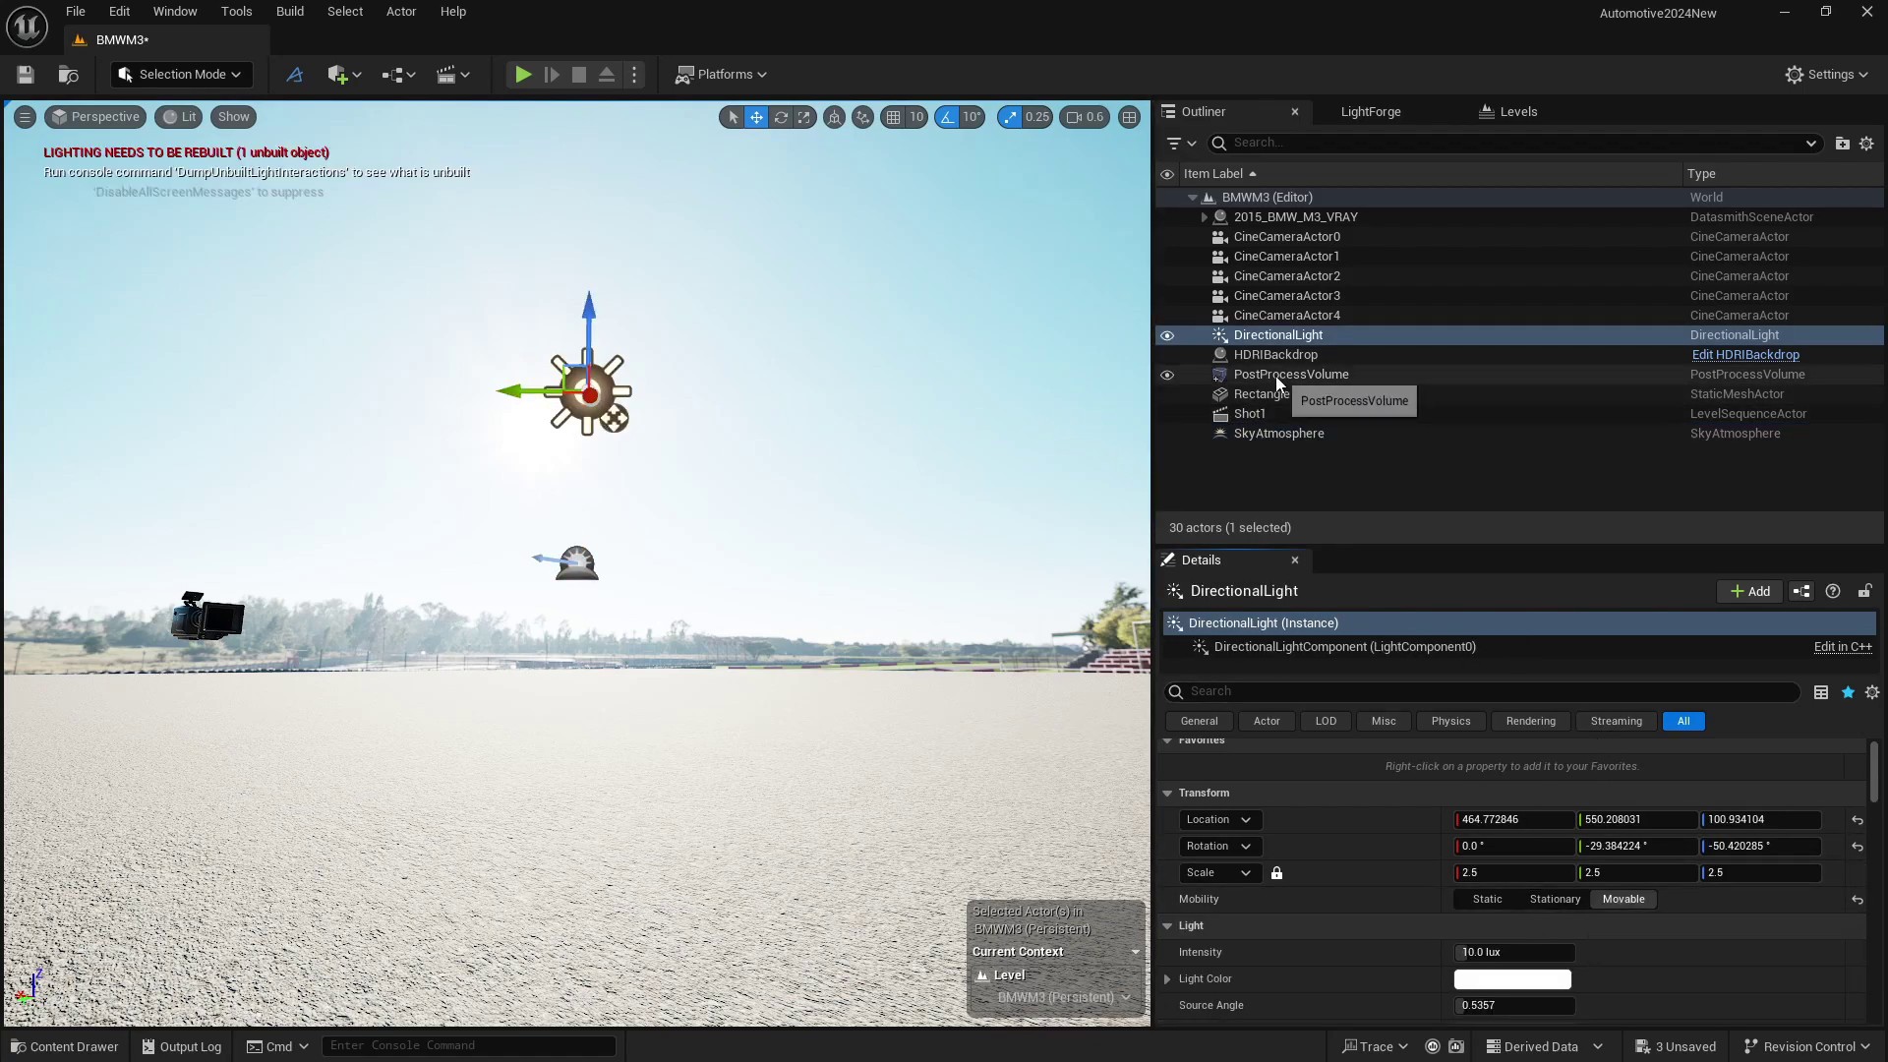
{"action": "left_click", "coordinate": [1289, 435]}
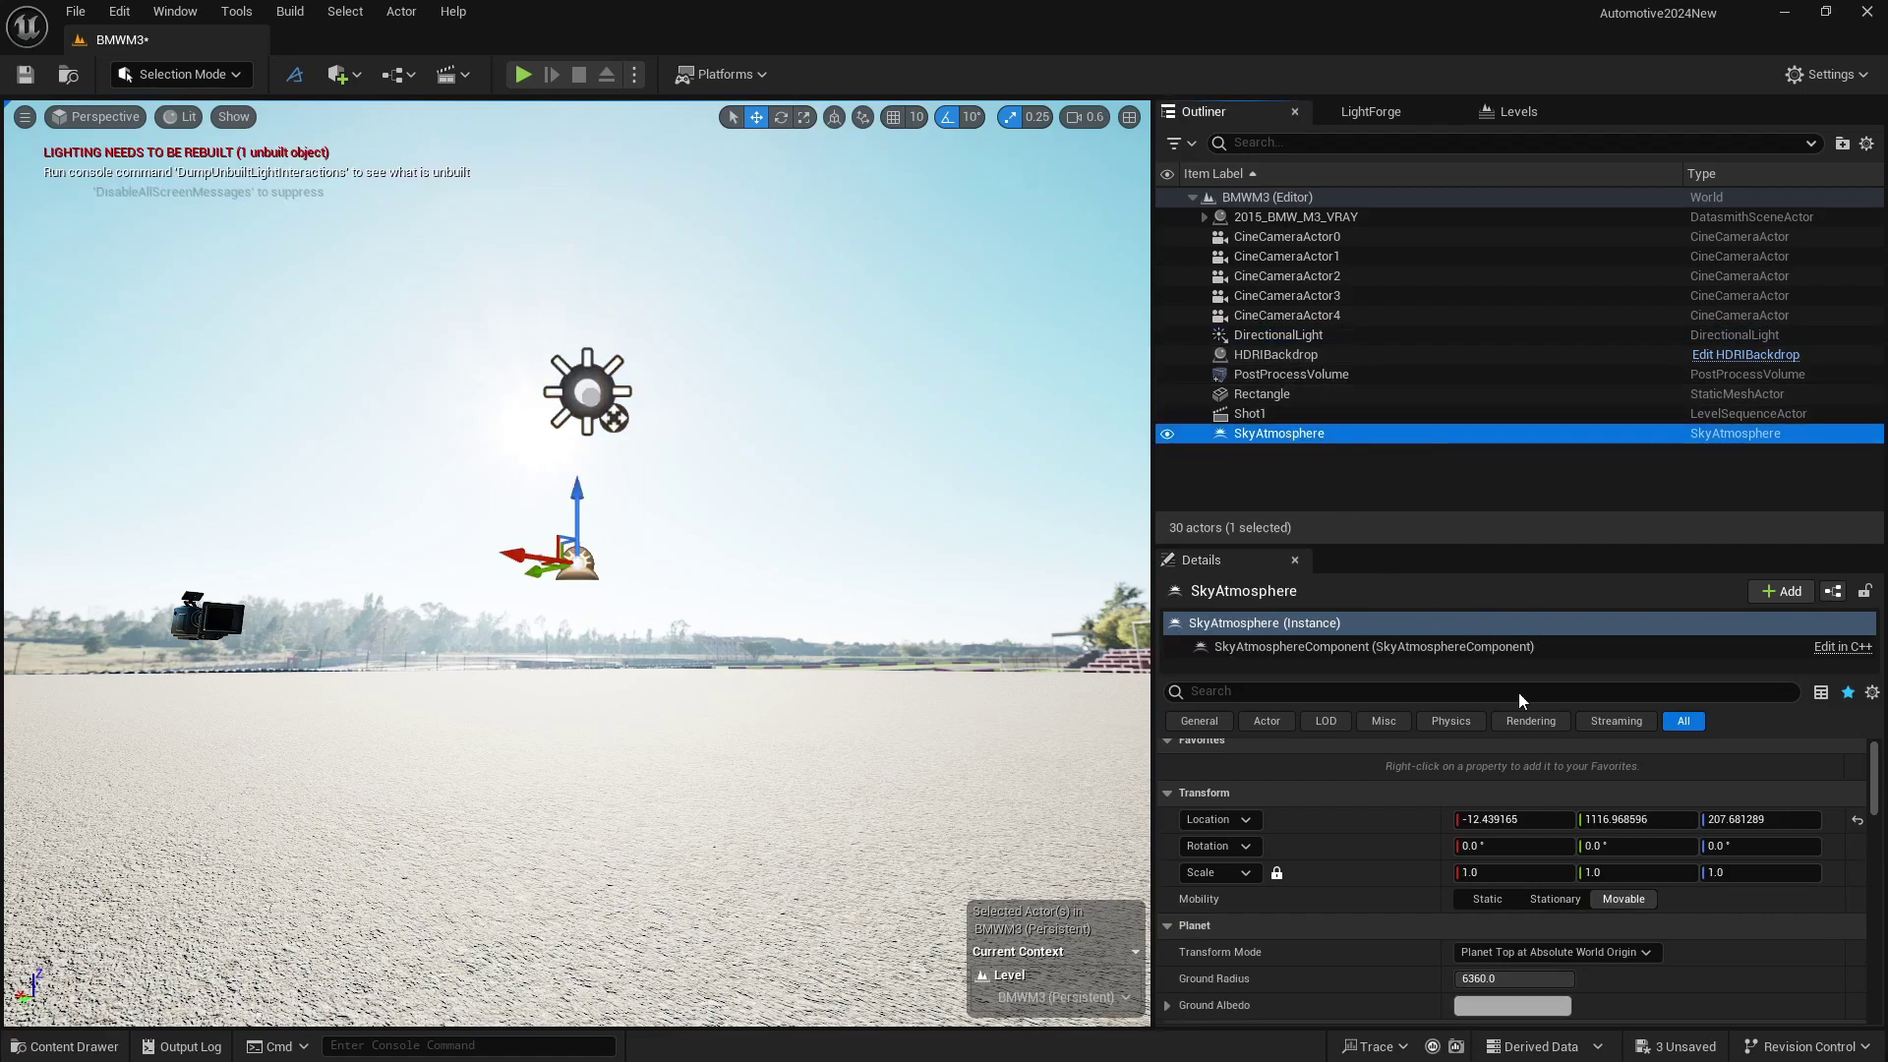
Step: Hide the HDRIBackdrop, clear the selection and switch the viewport to game view to expose the sky atmosphere's sun
{"action": "left_click", "coordinate": [1290, 356]}
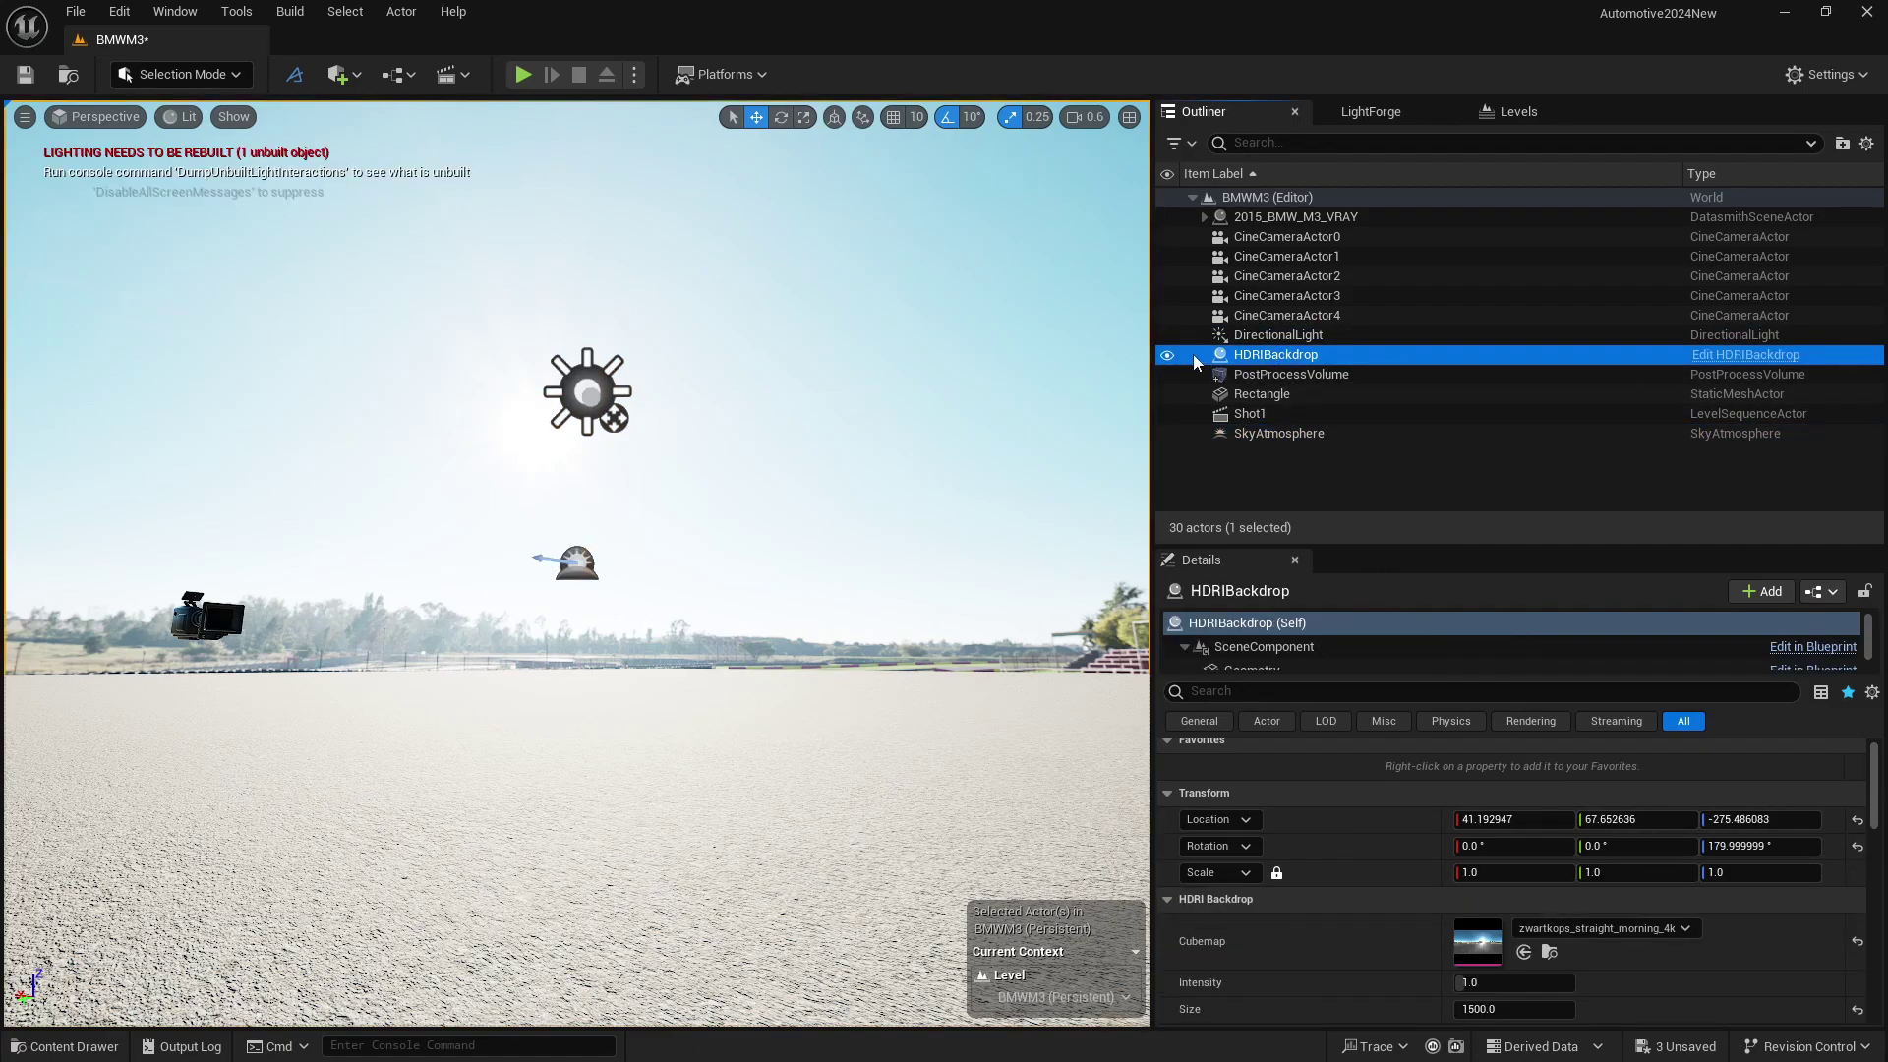
{"action": "left_click", "coordinate": [1167, 356]}
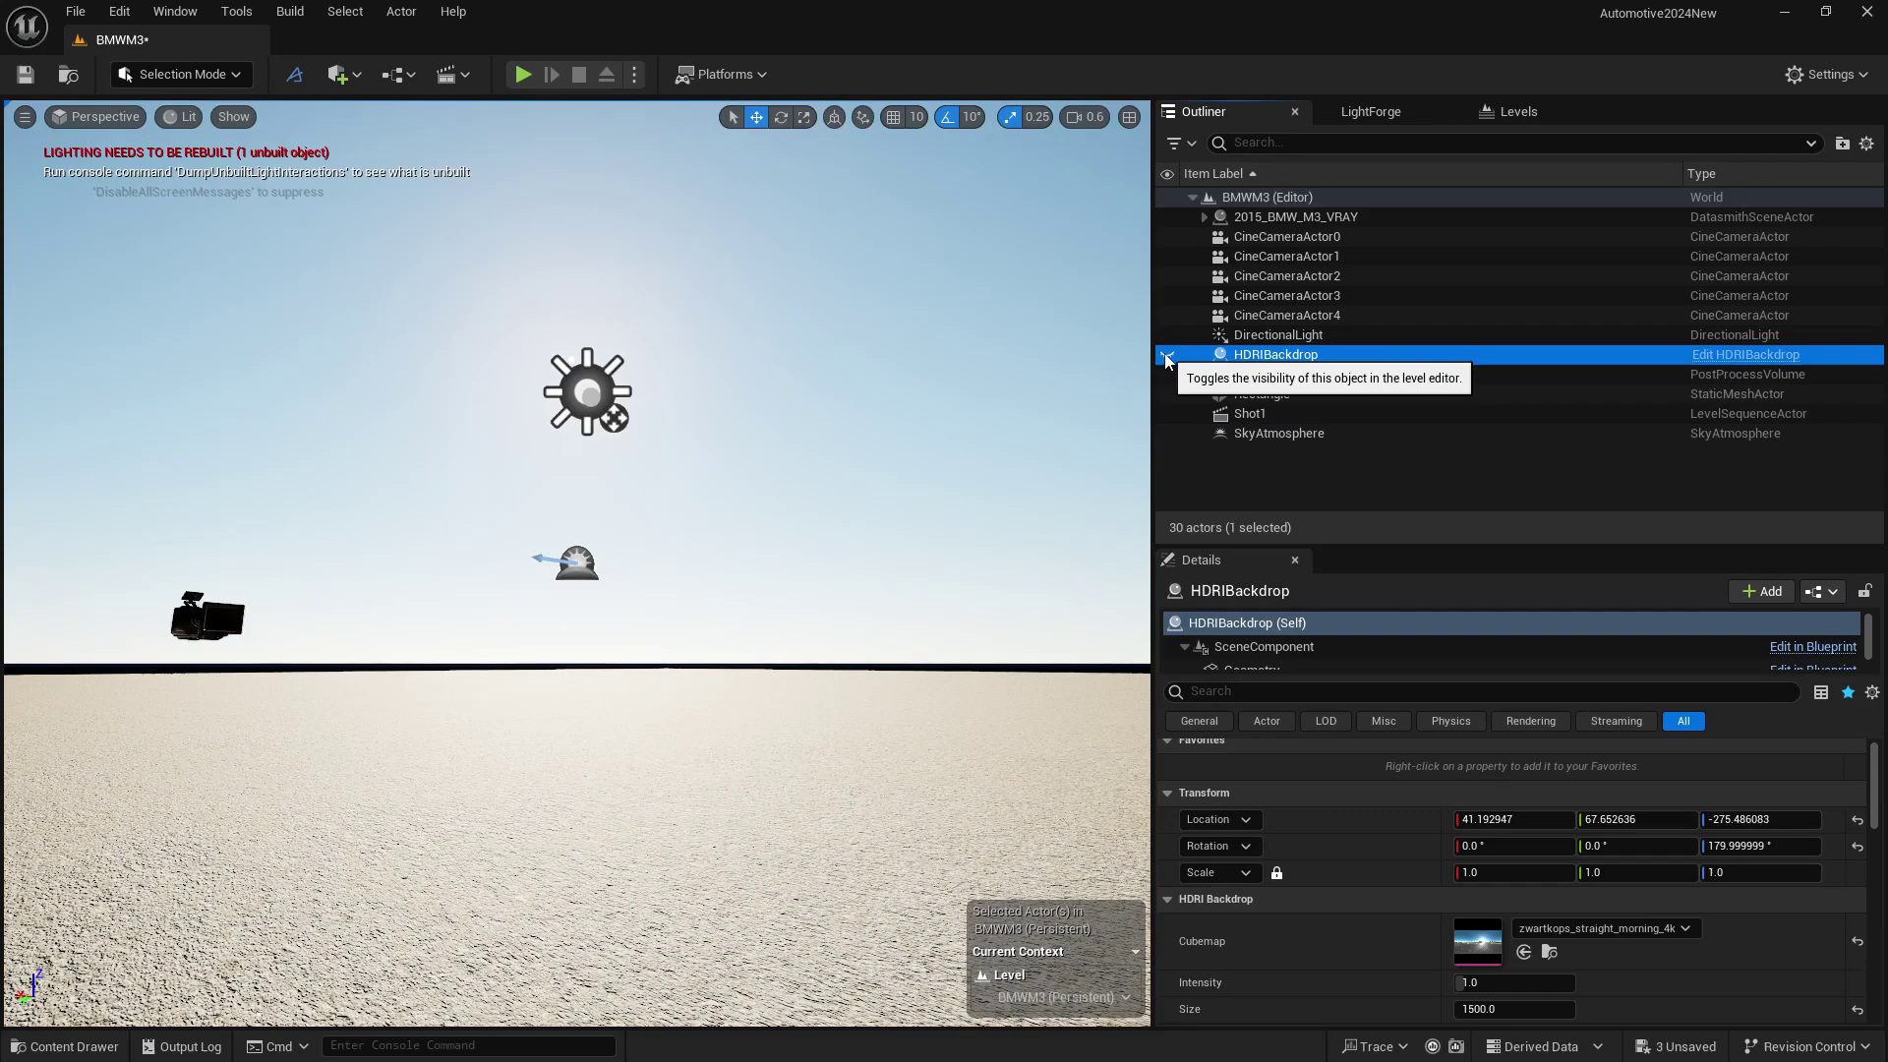
{"action": "left_click", "coordinate": [472, 342]}
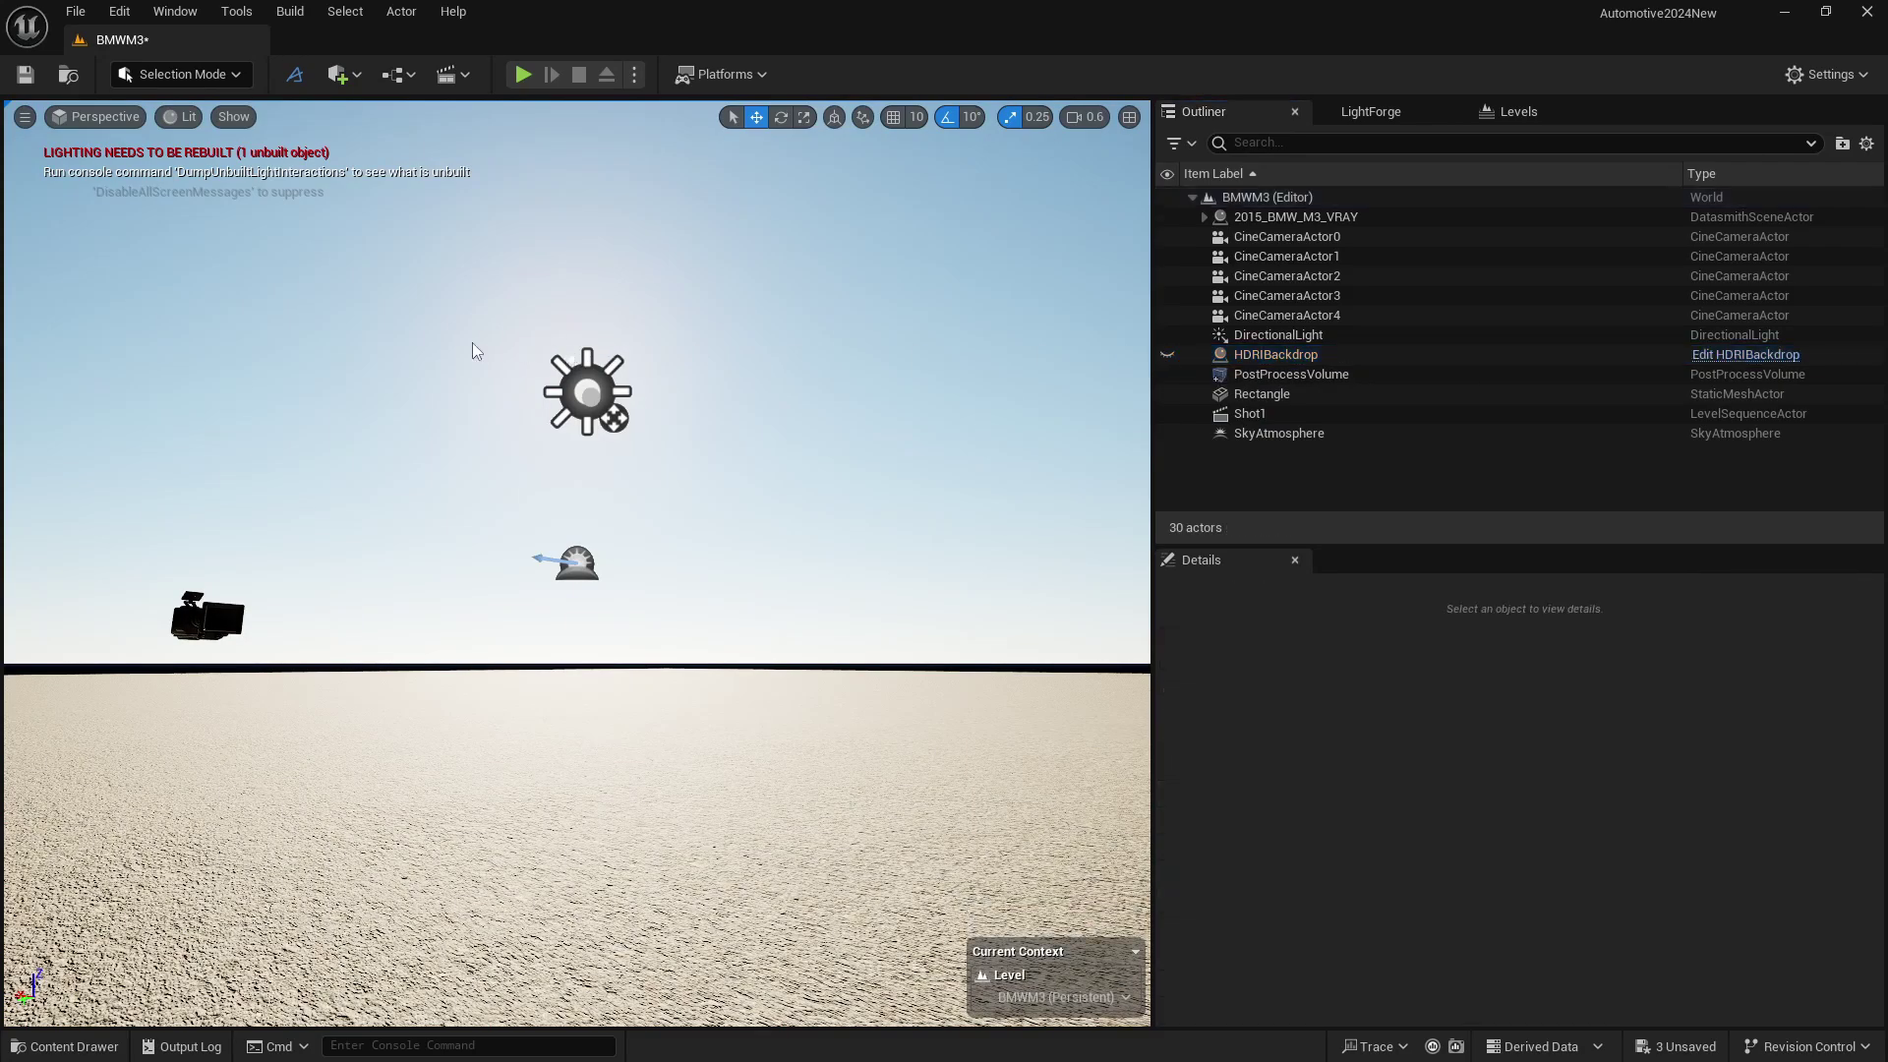
{"action": "key", "text": "g"}
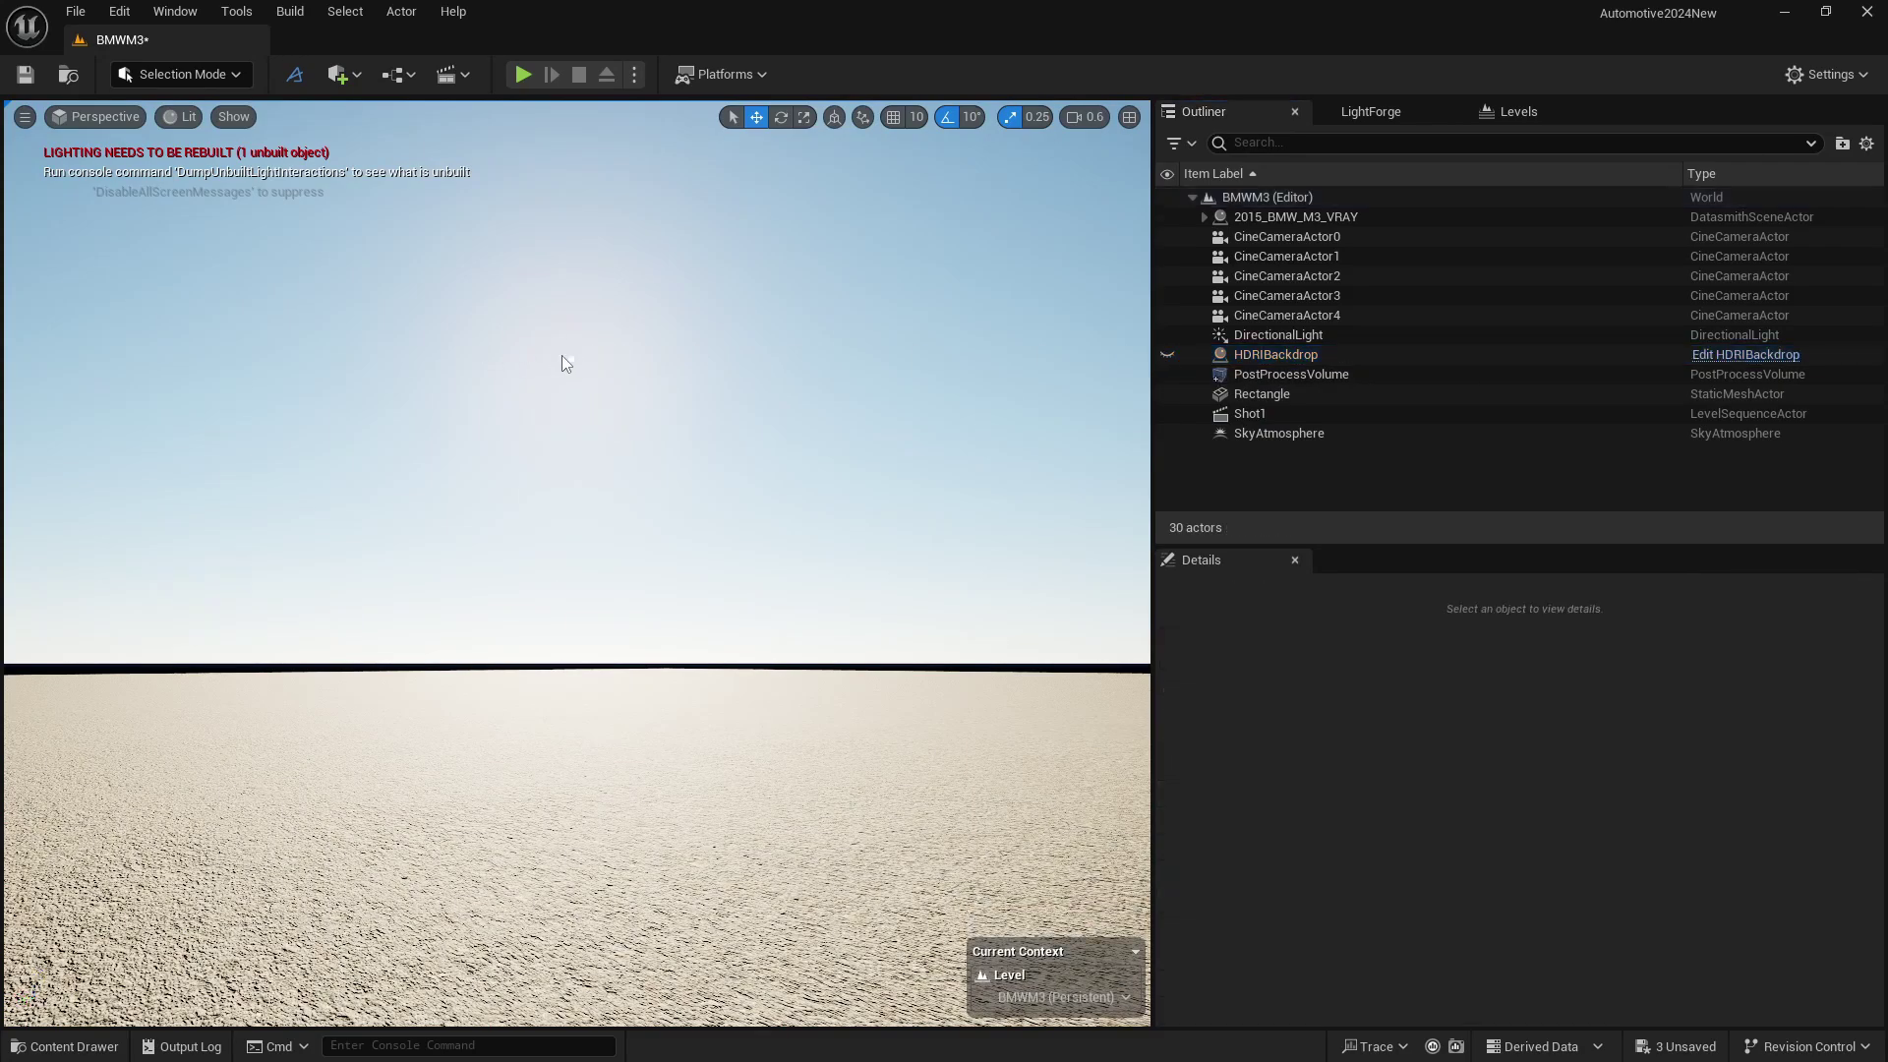
Step: Align the atmosphere's sun with the backdrop's sun by toggling the HDRIBackdrop, rotating the directional light to about -28.8° in Y and -54.4° in Z
{"action": "key", "text": "ctrl+l"}
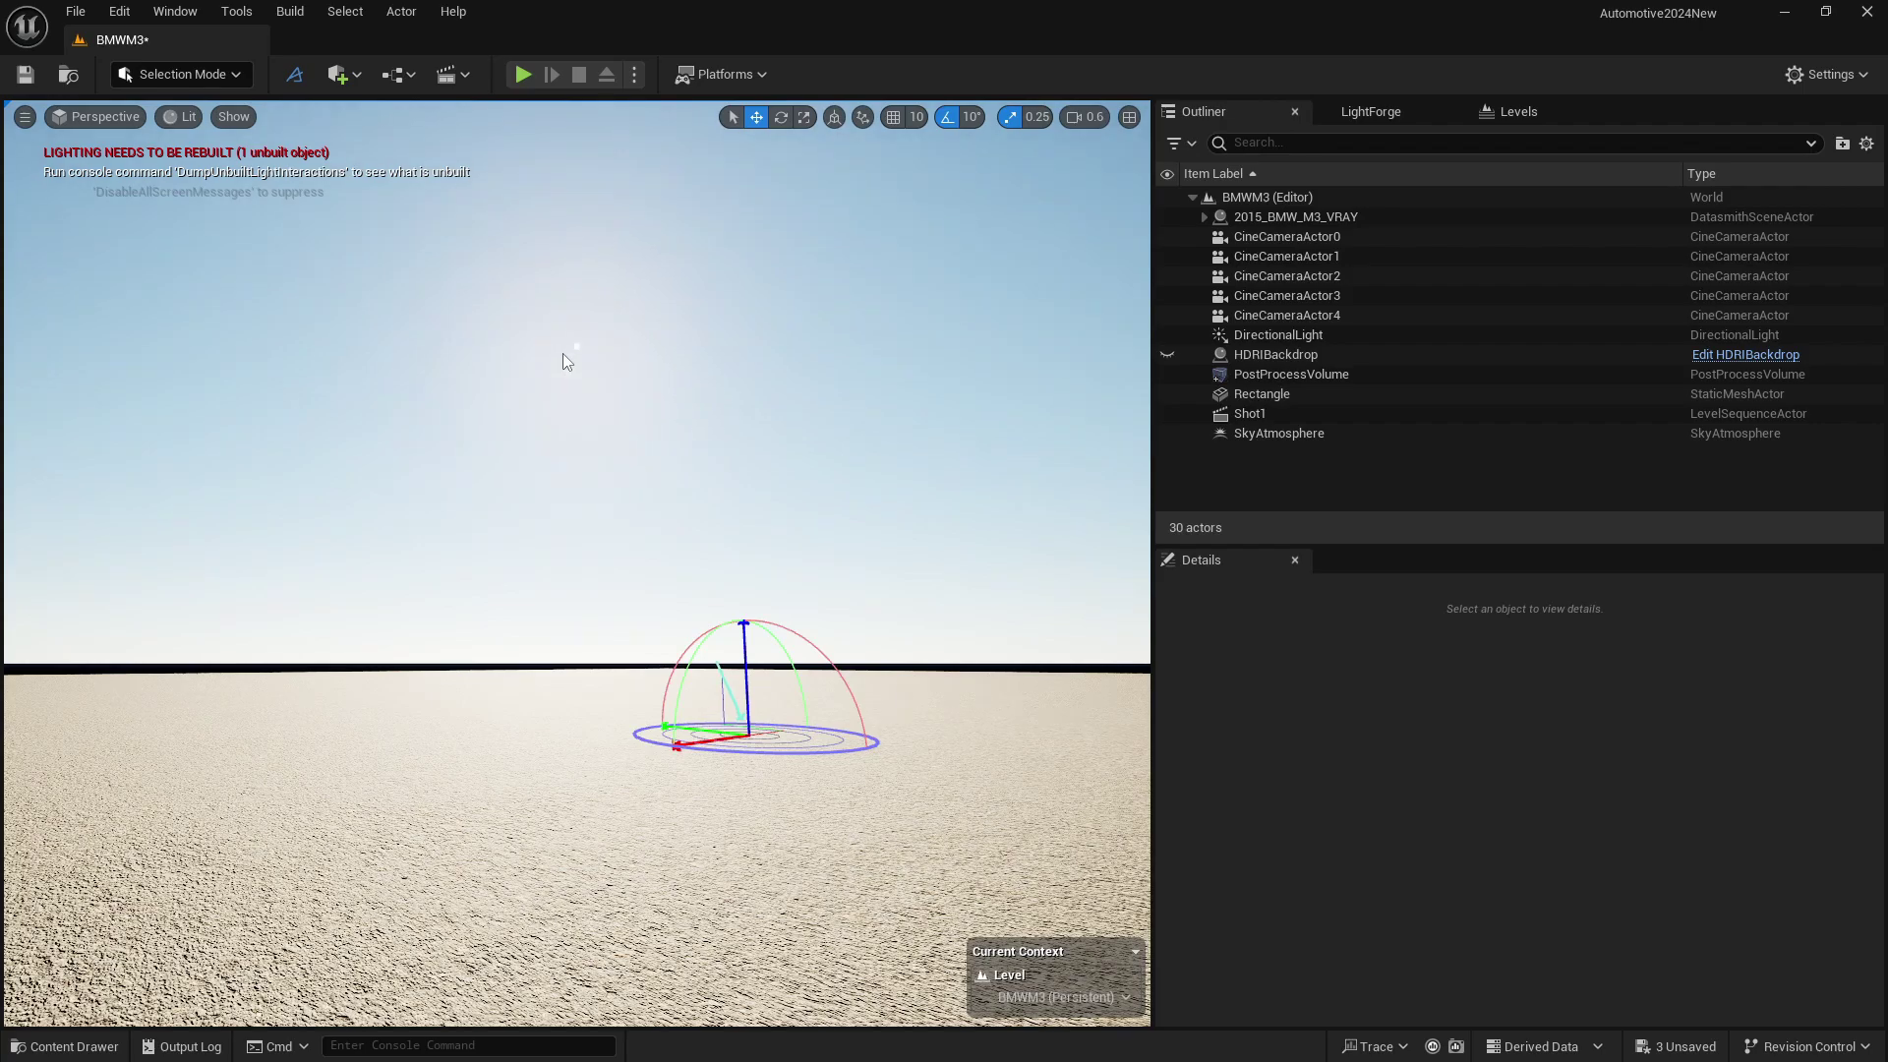
{"action": "left_click", "coordinate": [1167, 355]}
{"action": "left_click", "coordinate": [1167, 355]}
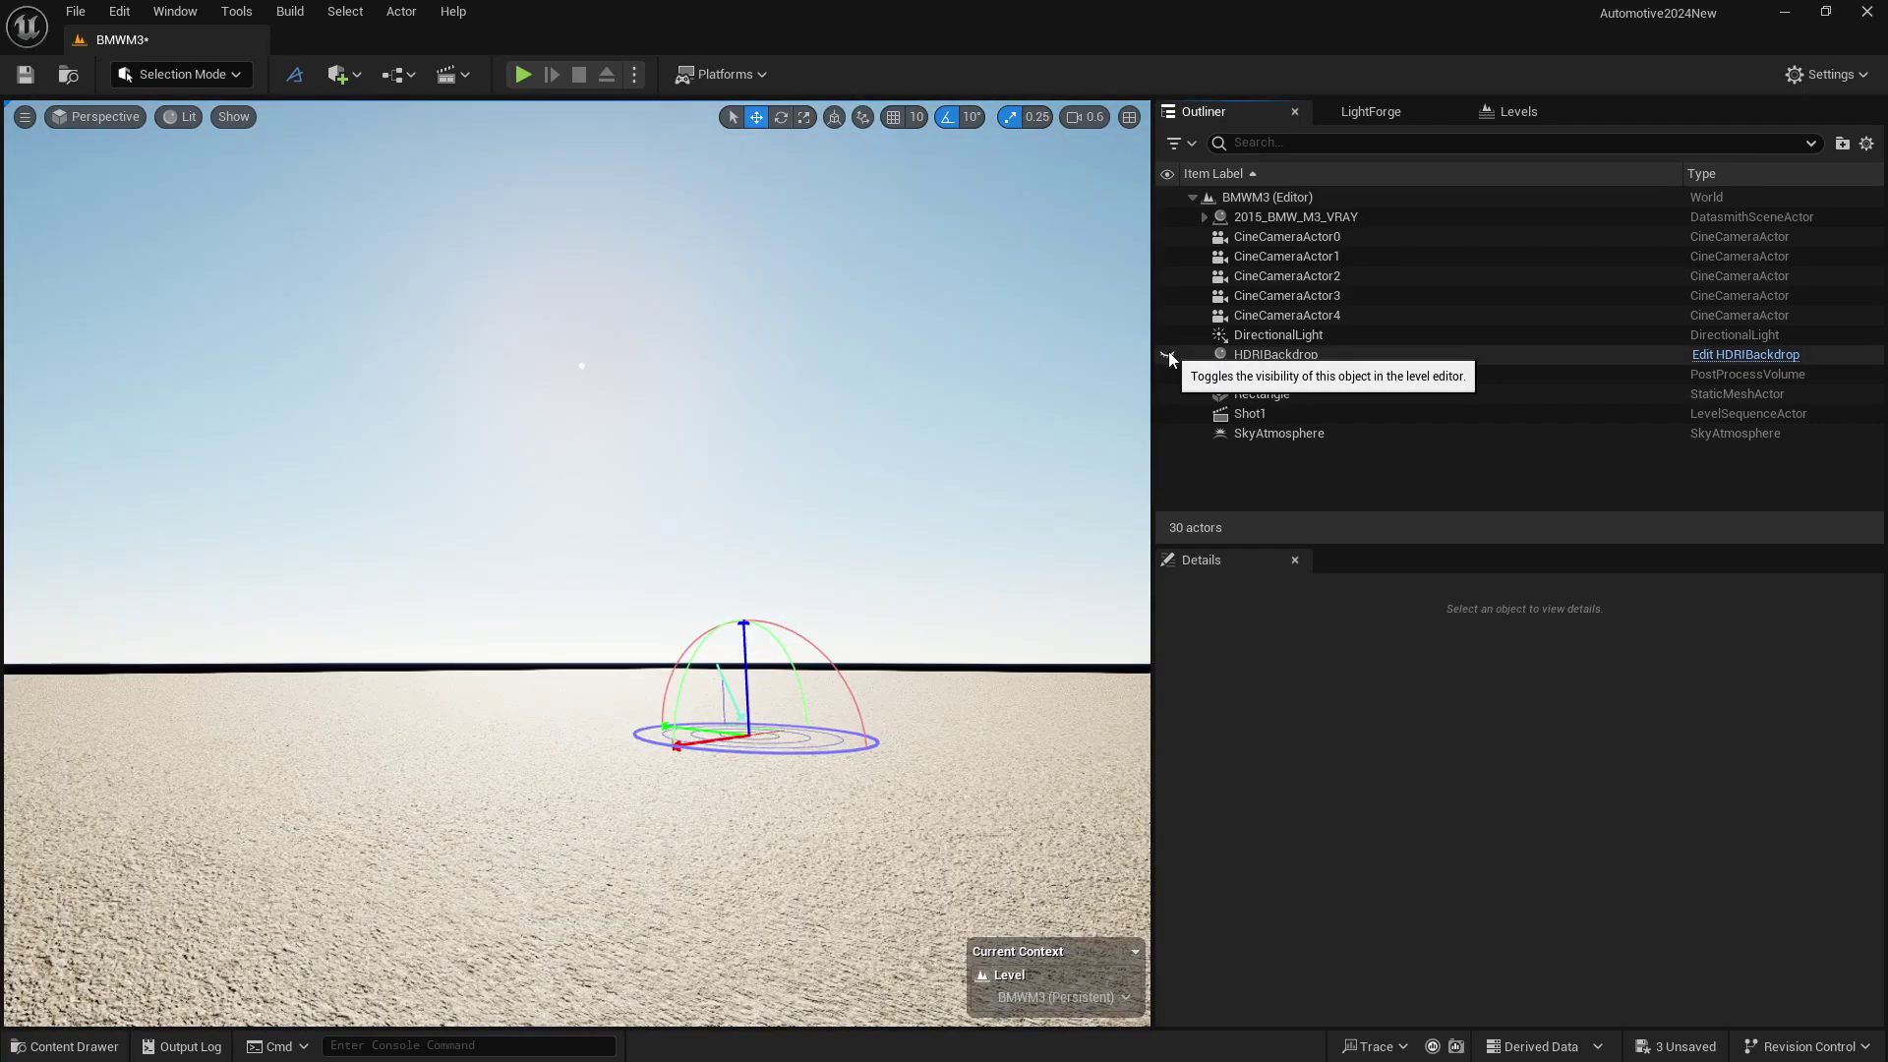
{"action": "left_click", "coordinate": [1168, 353]}
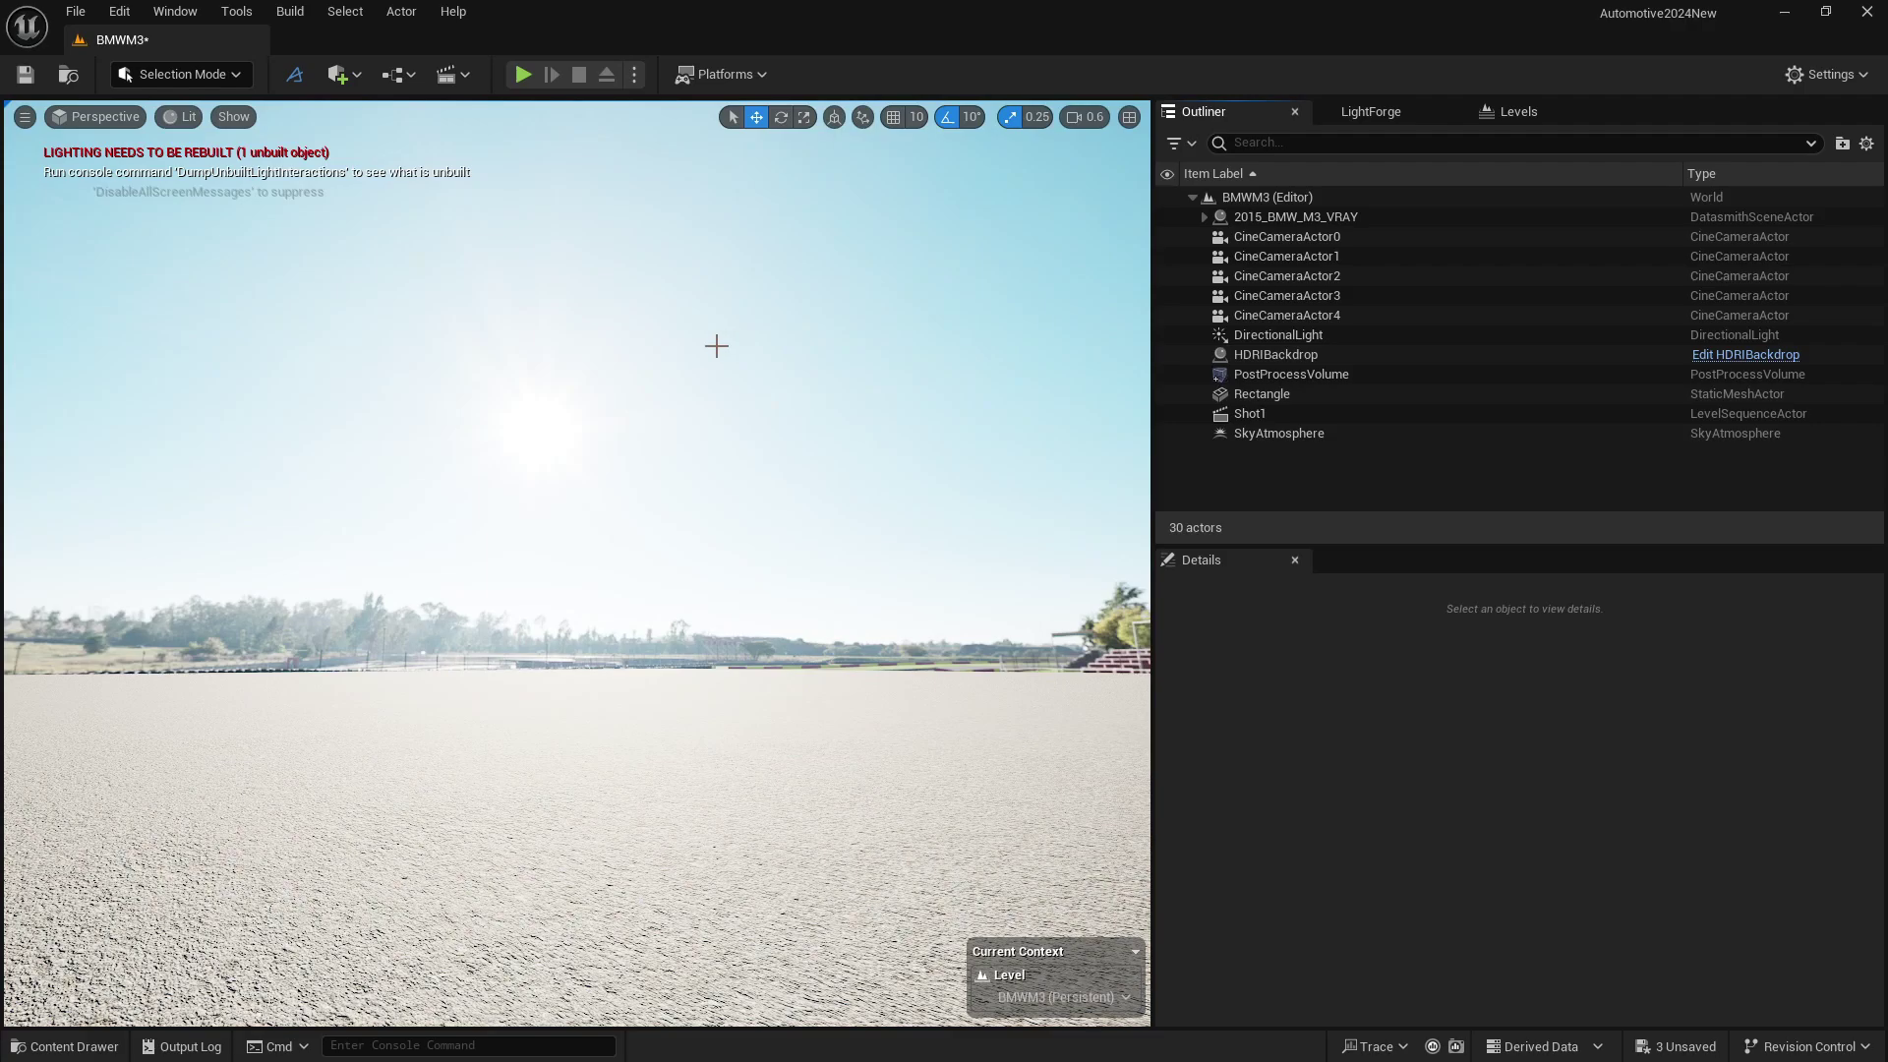
{"action": "key", "text": "ctrl+l"}
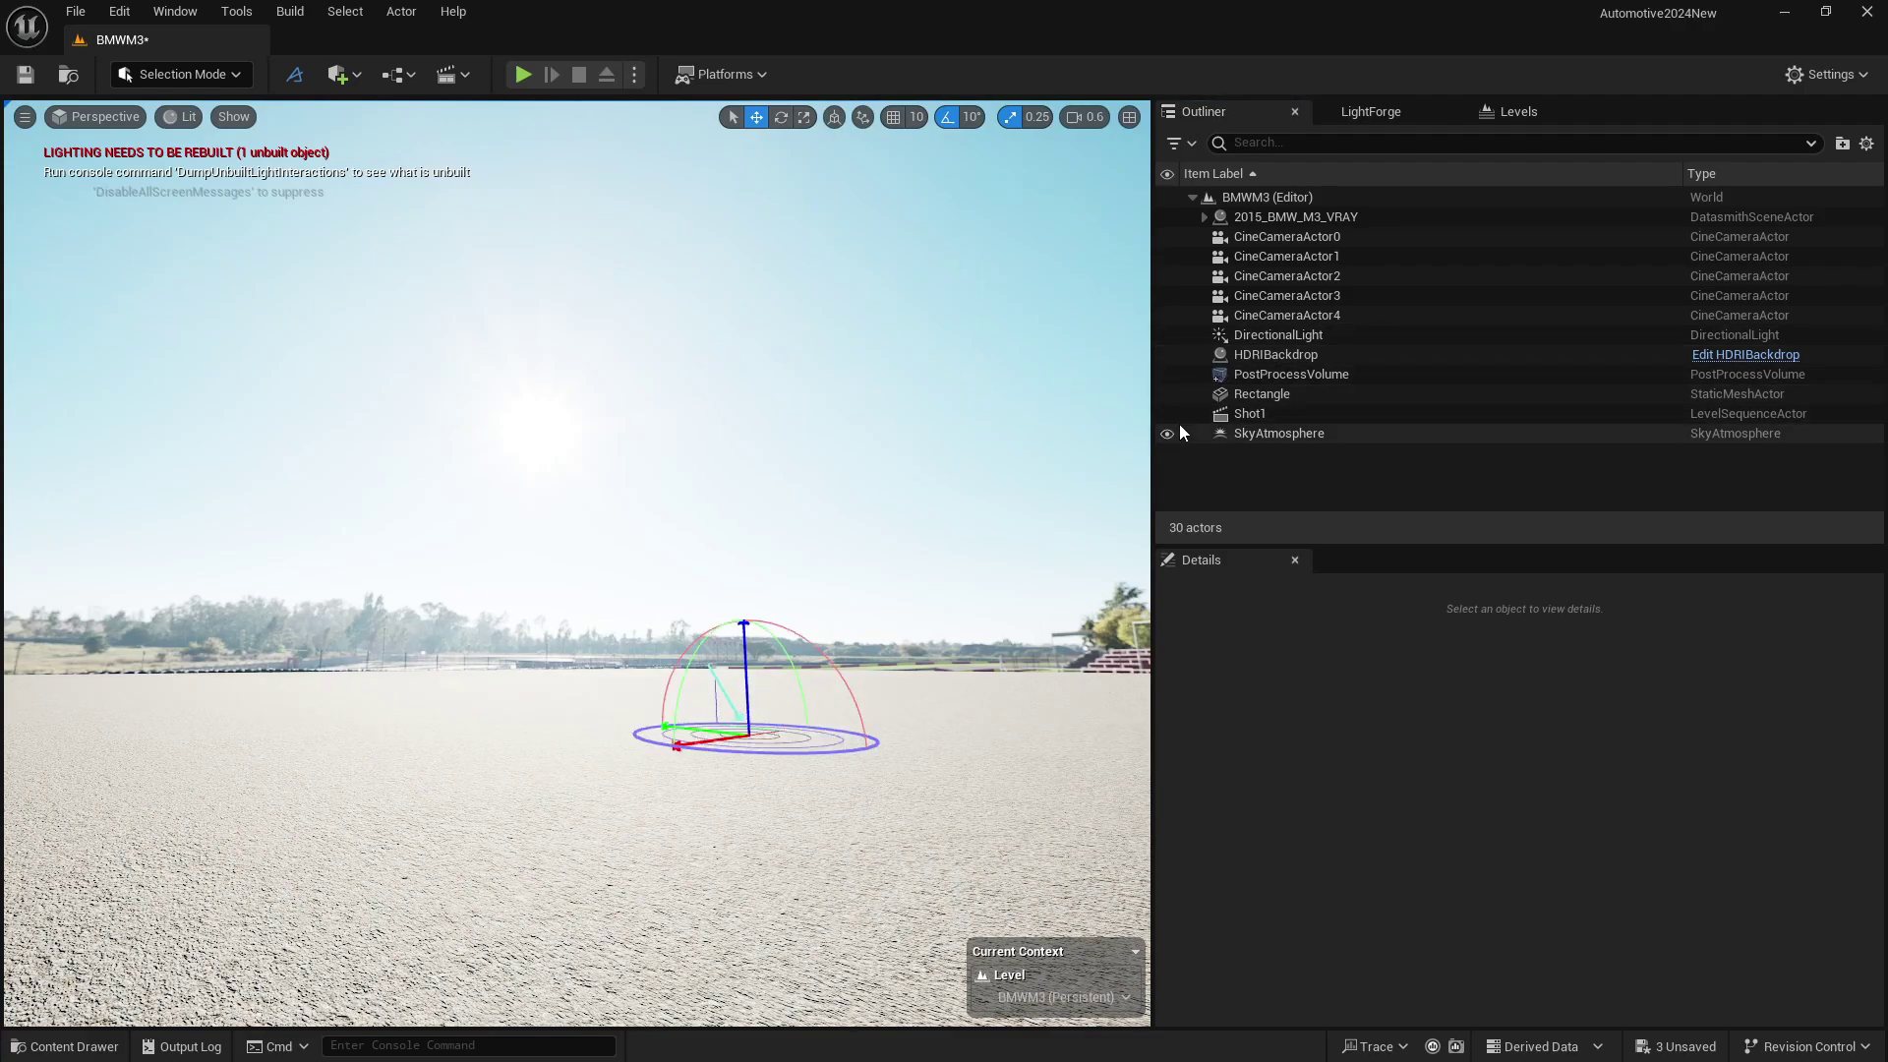
{"action": "left_click", "coordinate": [1169, 355]}
{"action": "left_click", "coordinate": [1169, 355]}
{"action": "left_click", "coordinate": [1169, 354]}
{"action": "left_click", "coordinate": [1169, 355]}
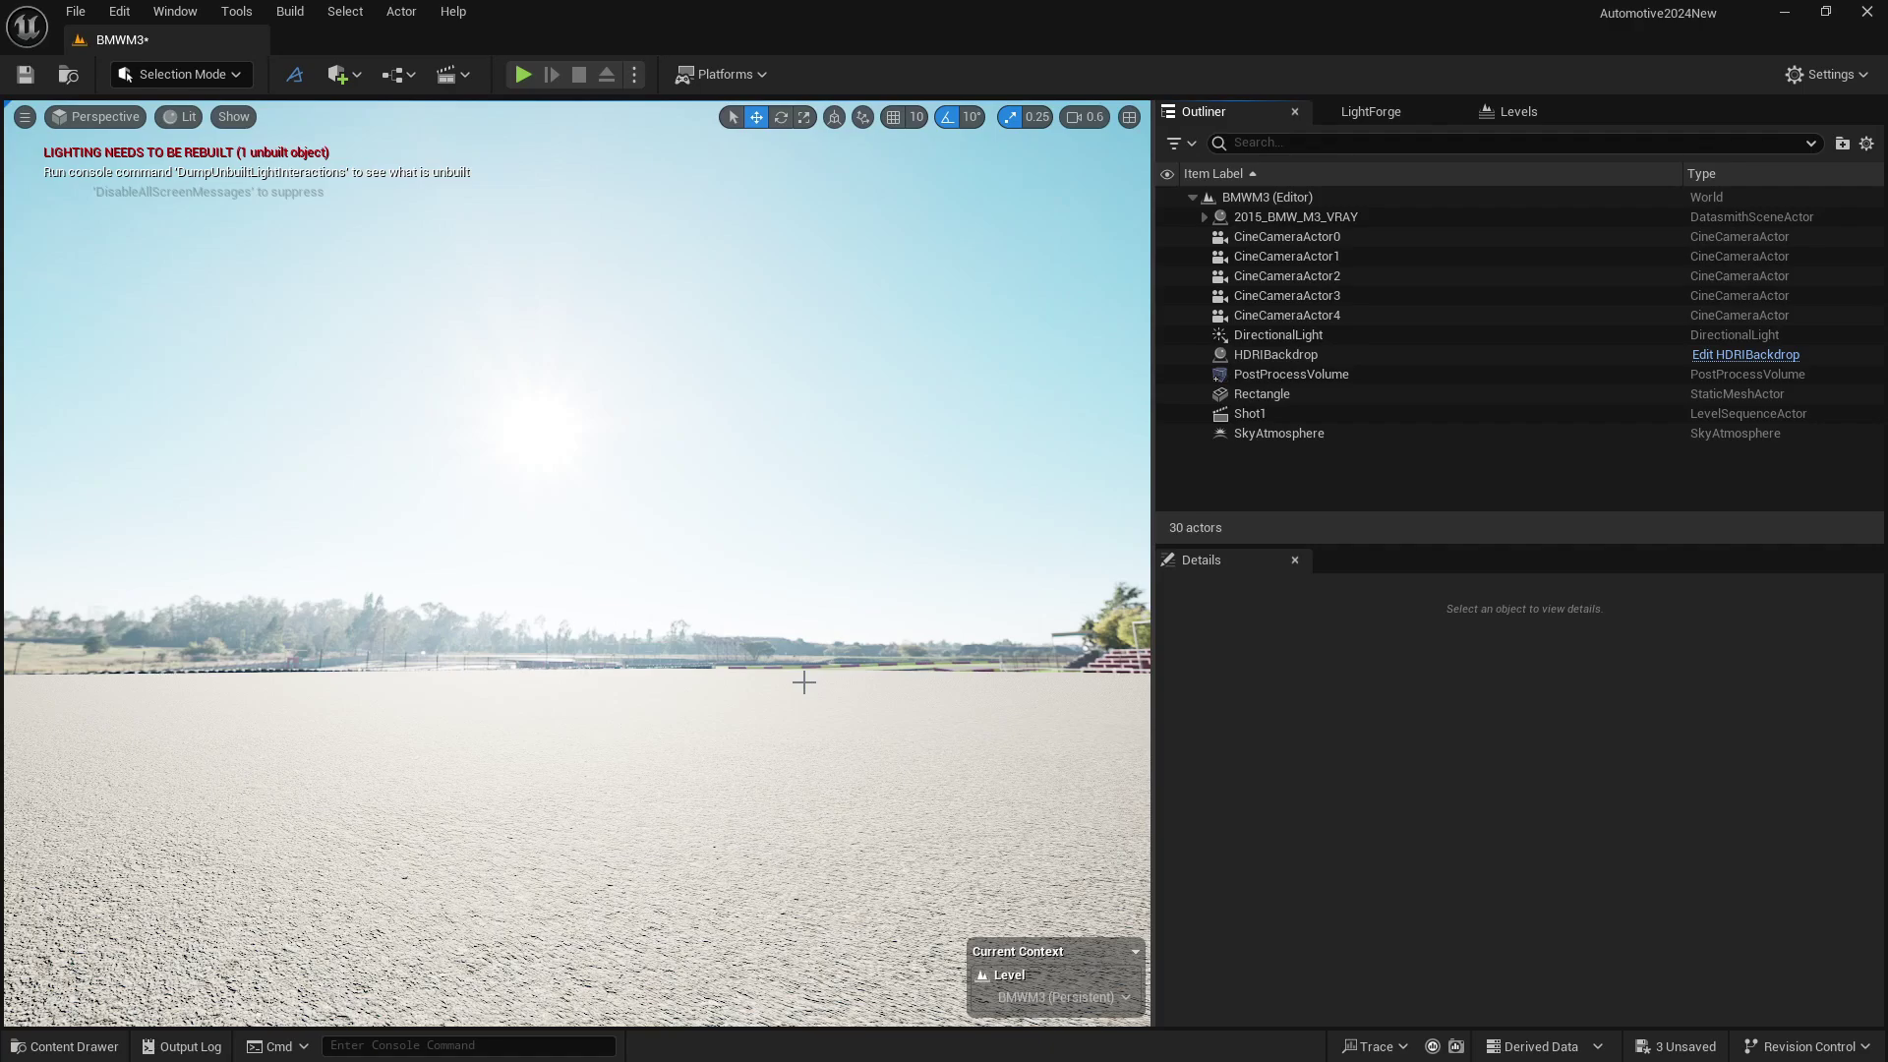
{"action": "left_click", "coordinate": [1260, 438]}
Step: Set the directional light's Source Angle to 0.8
{"action": "left_click", "coordinate": [1278, 335]}
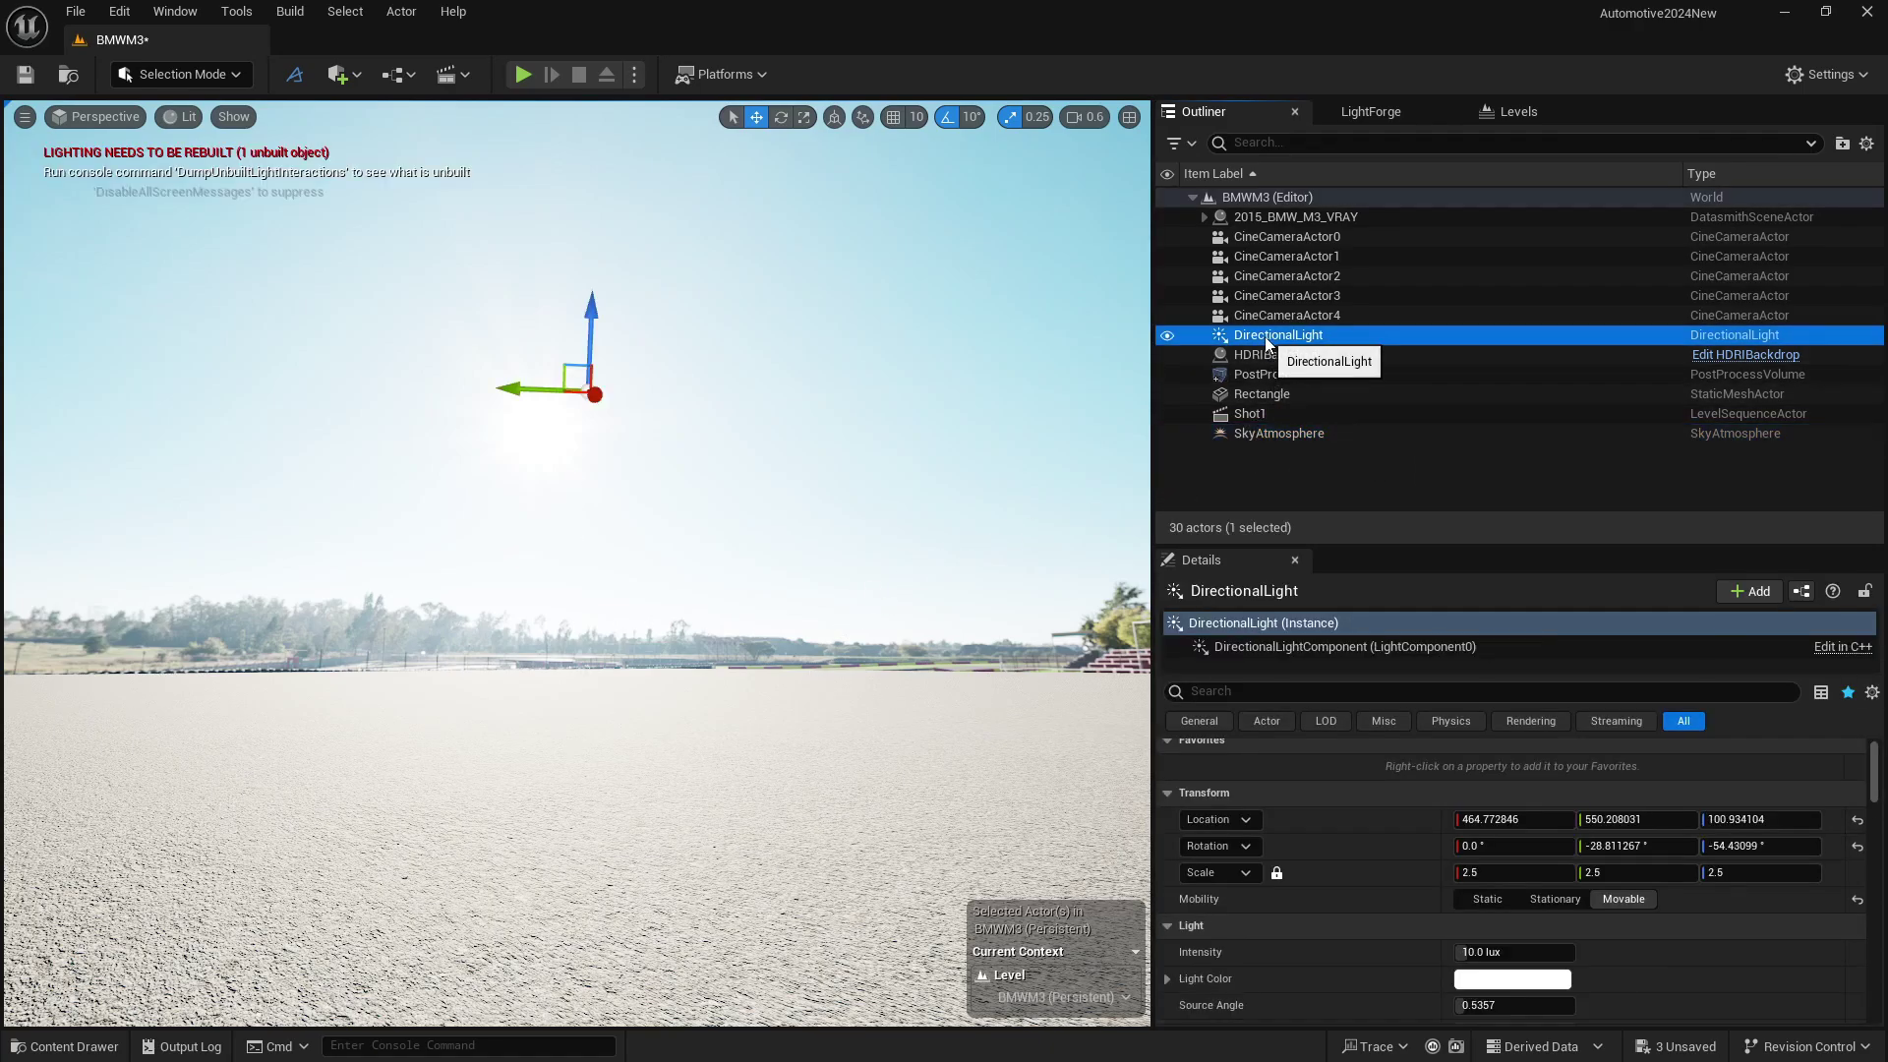
{"action": "scroll", "coordinate": [1384, 900], "scroll_direction": "down", "scroll_amount": 3}
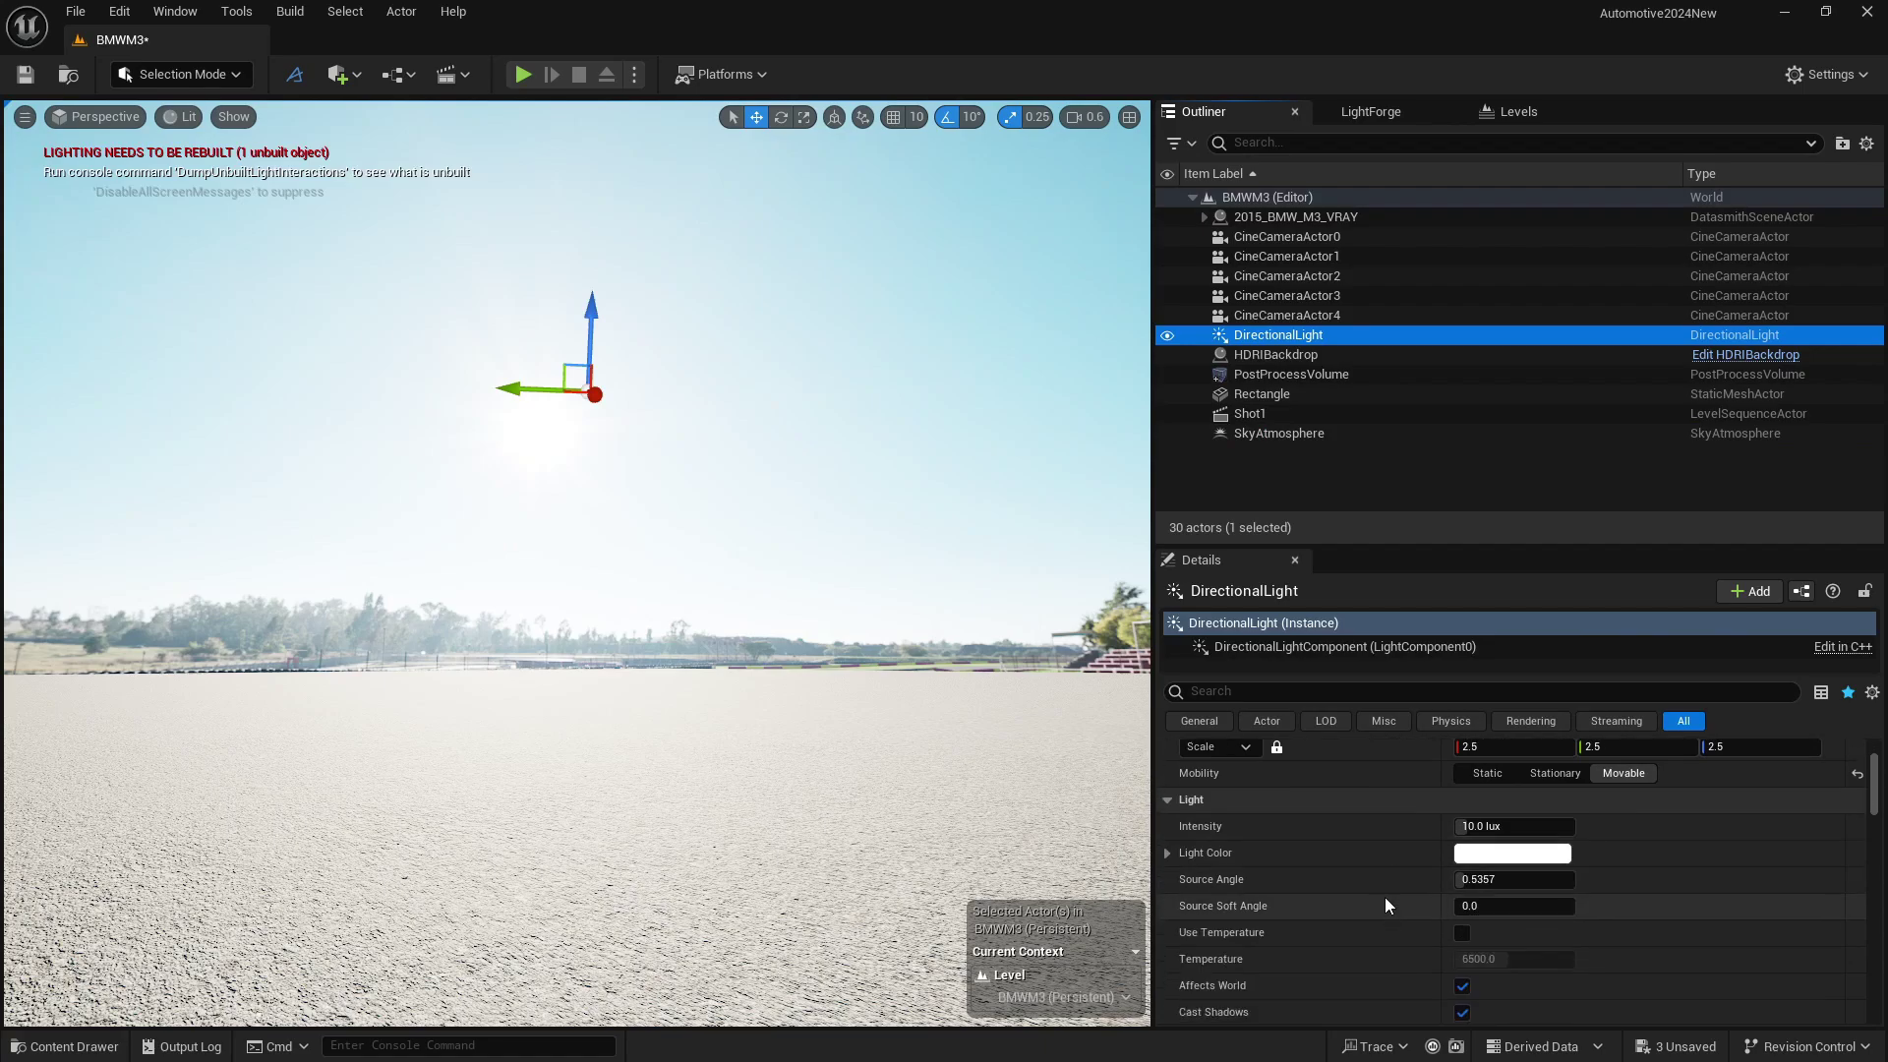
{"action": "left_click", "coordinate": [1484, 878]}
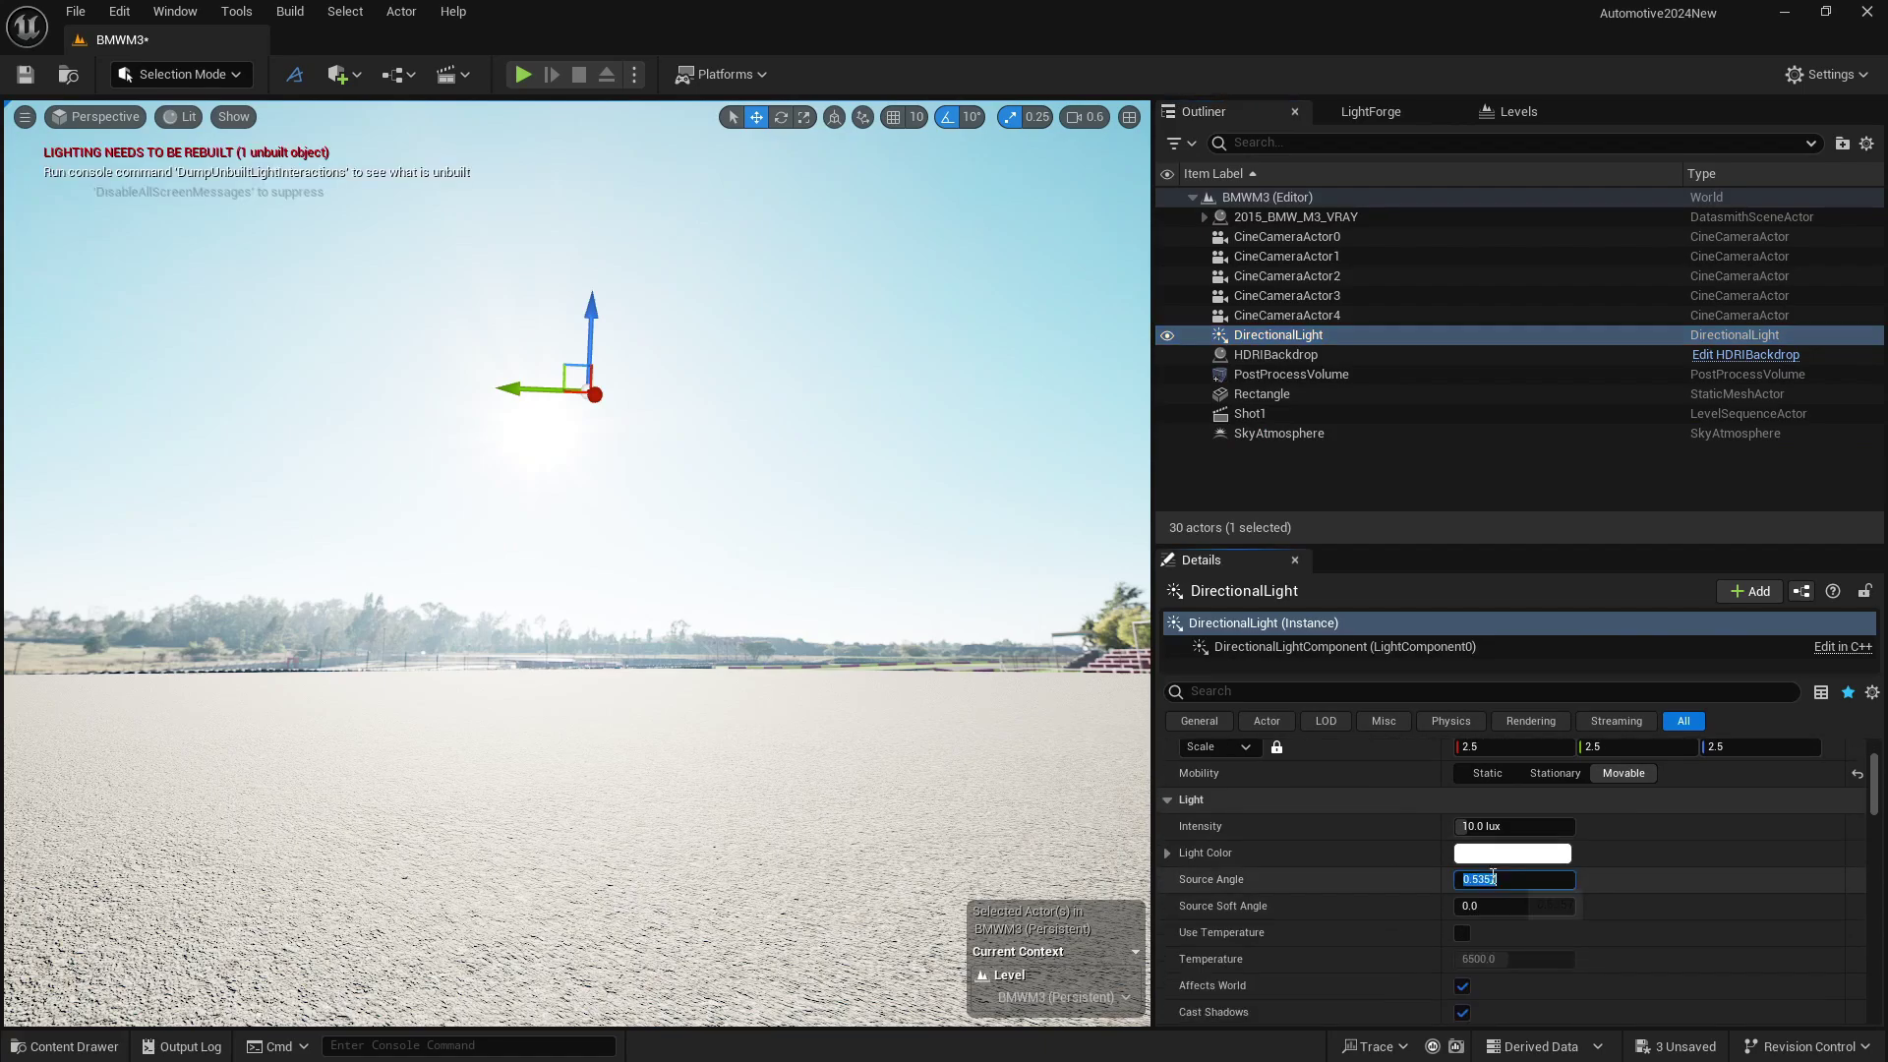
{"action": "type", "text": "0.8"}
{"action": "key", "text": "Return"}
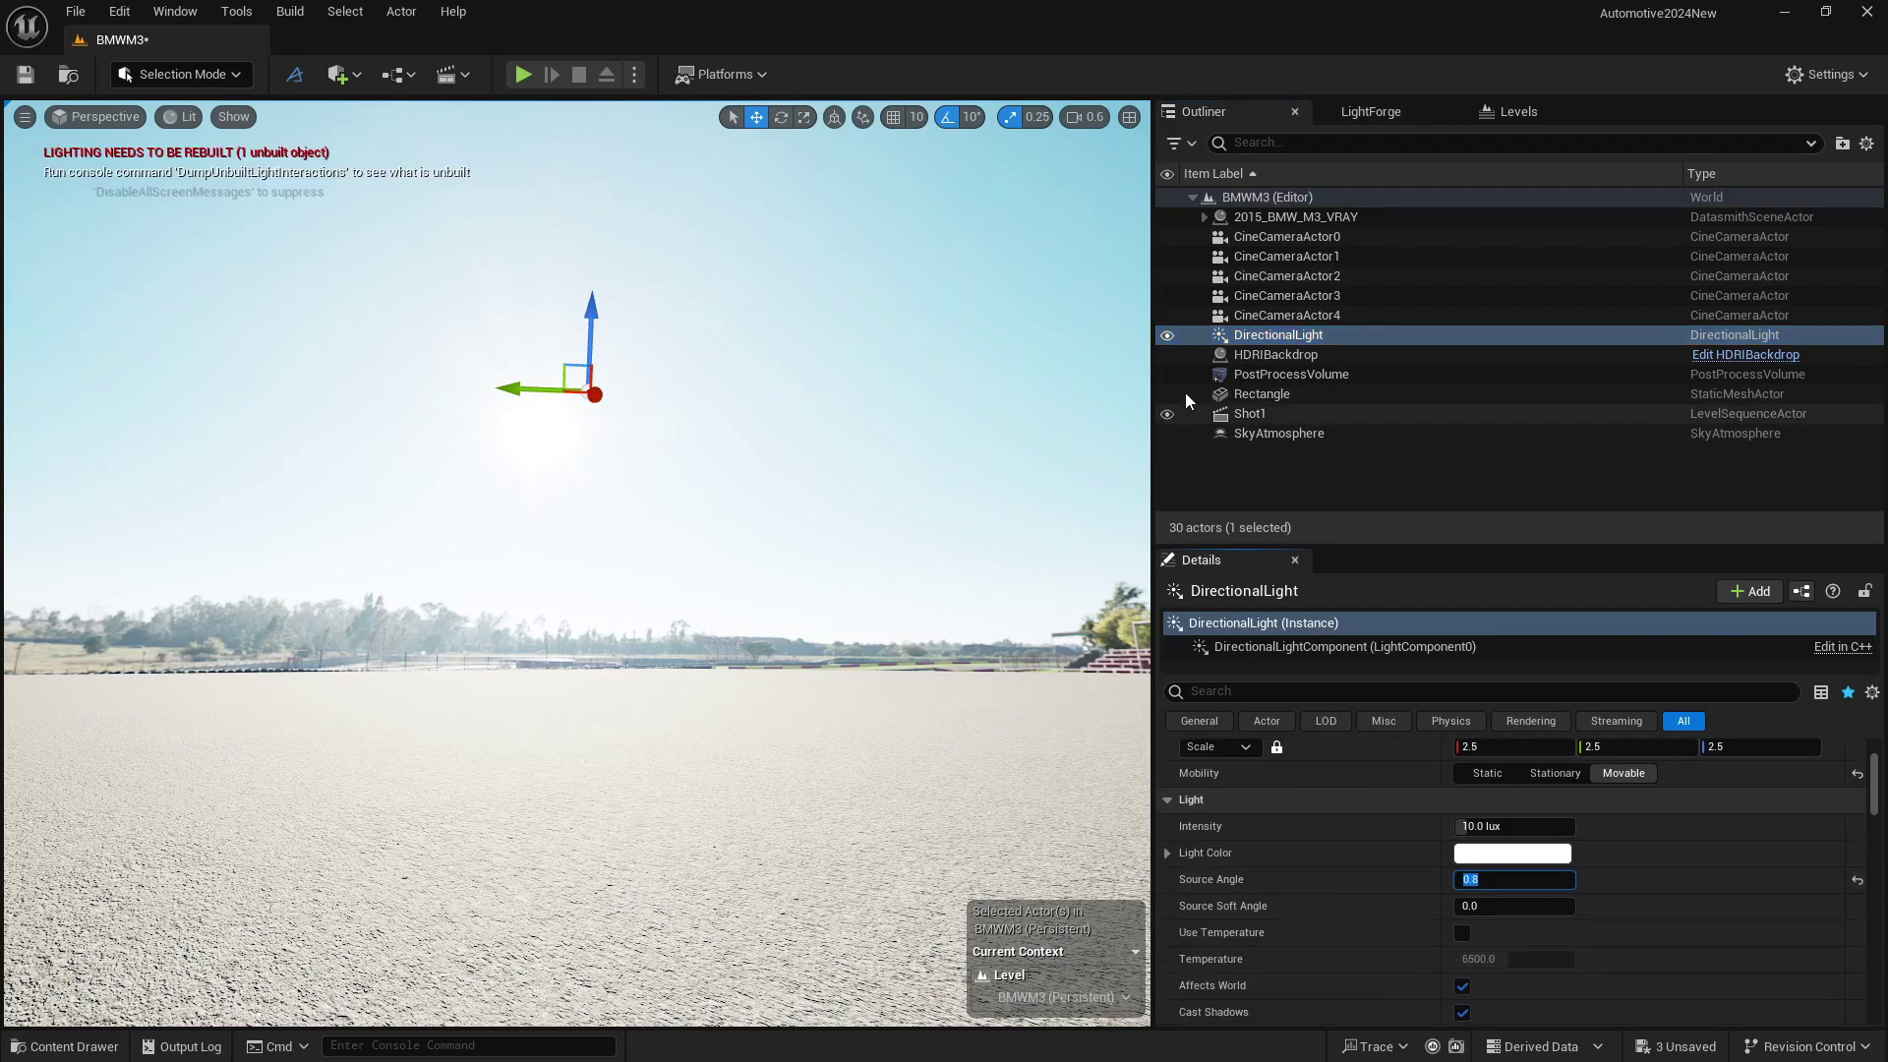
Step: Delete the SkyAtmosphere actor from the level
{"action": "left_click", "coordinate": [1257, 437]}
{"action": "key", "text": "Delete"}
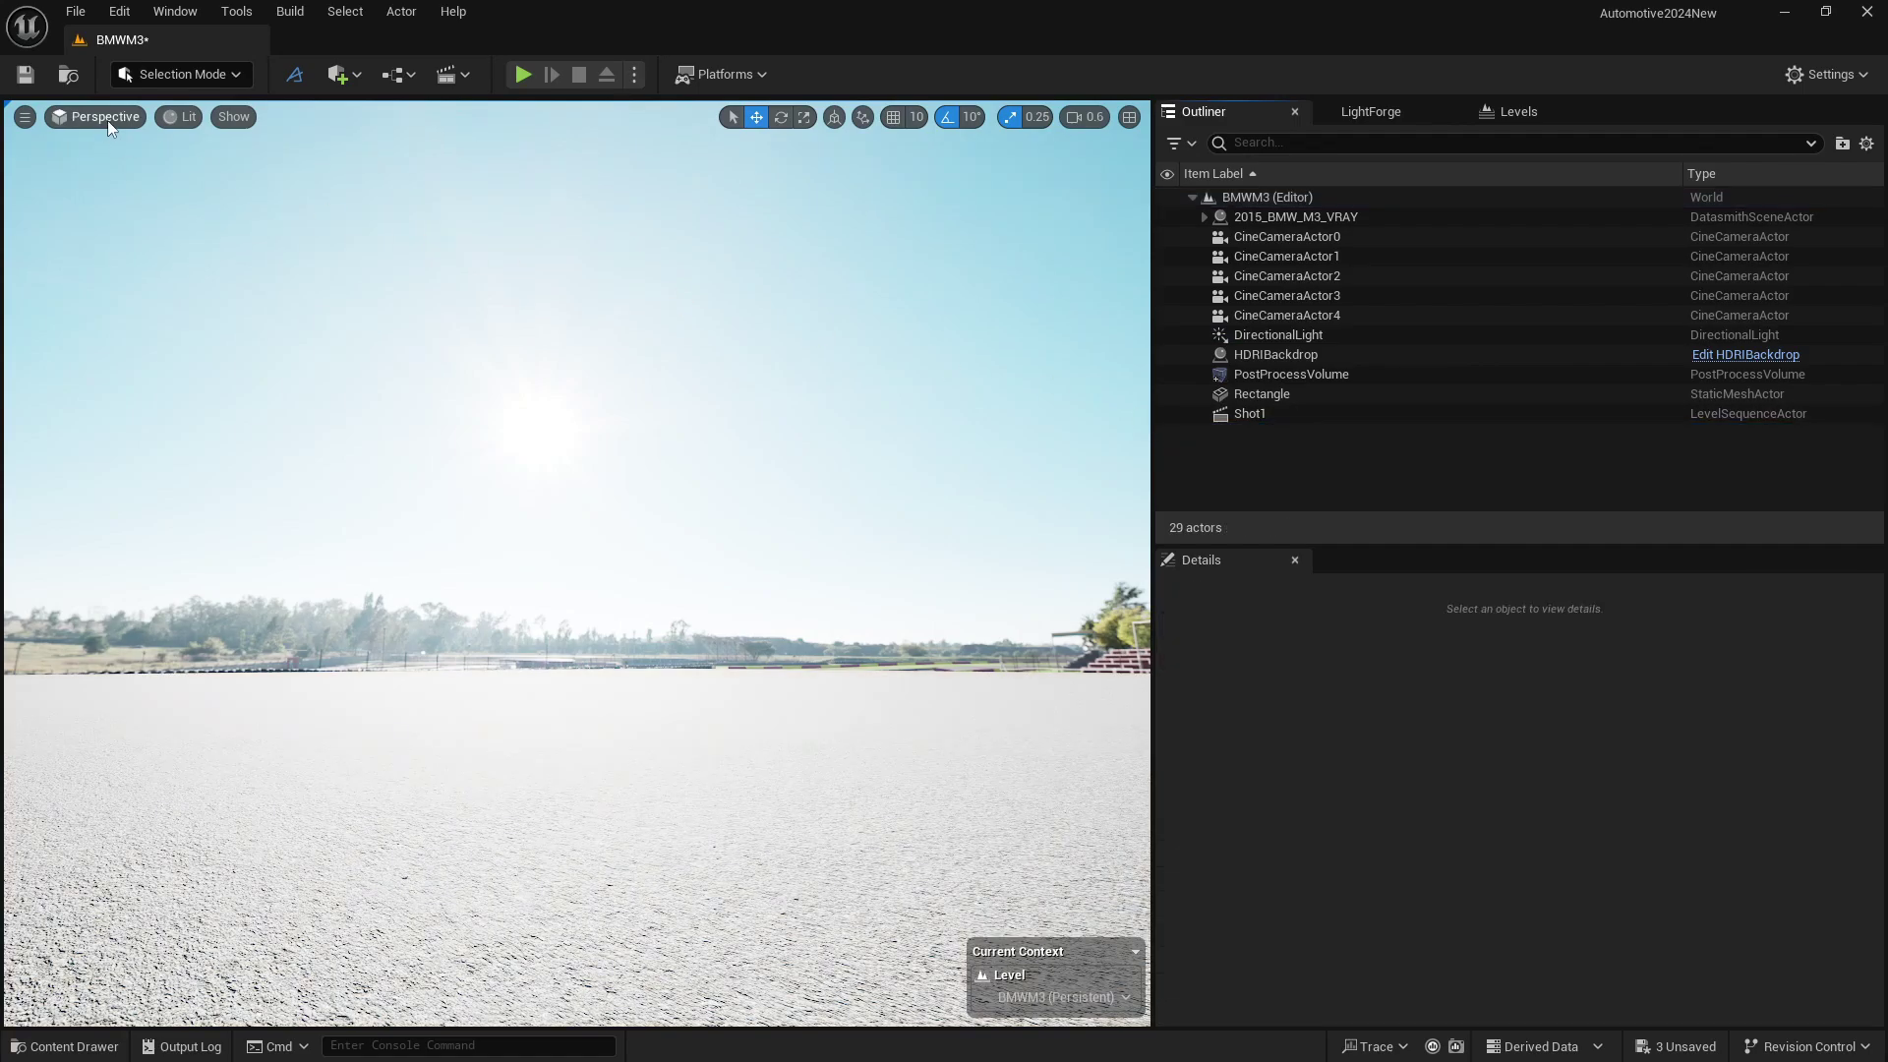
Step: View the car through CineCameraActor0 and switch the viewport's view mode to Path Tracing
{"action": "left_click", "coordinate": [105, 117]}
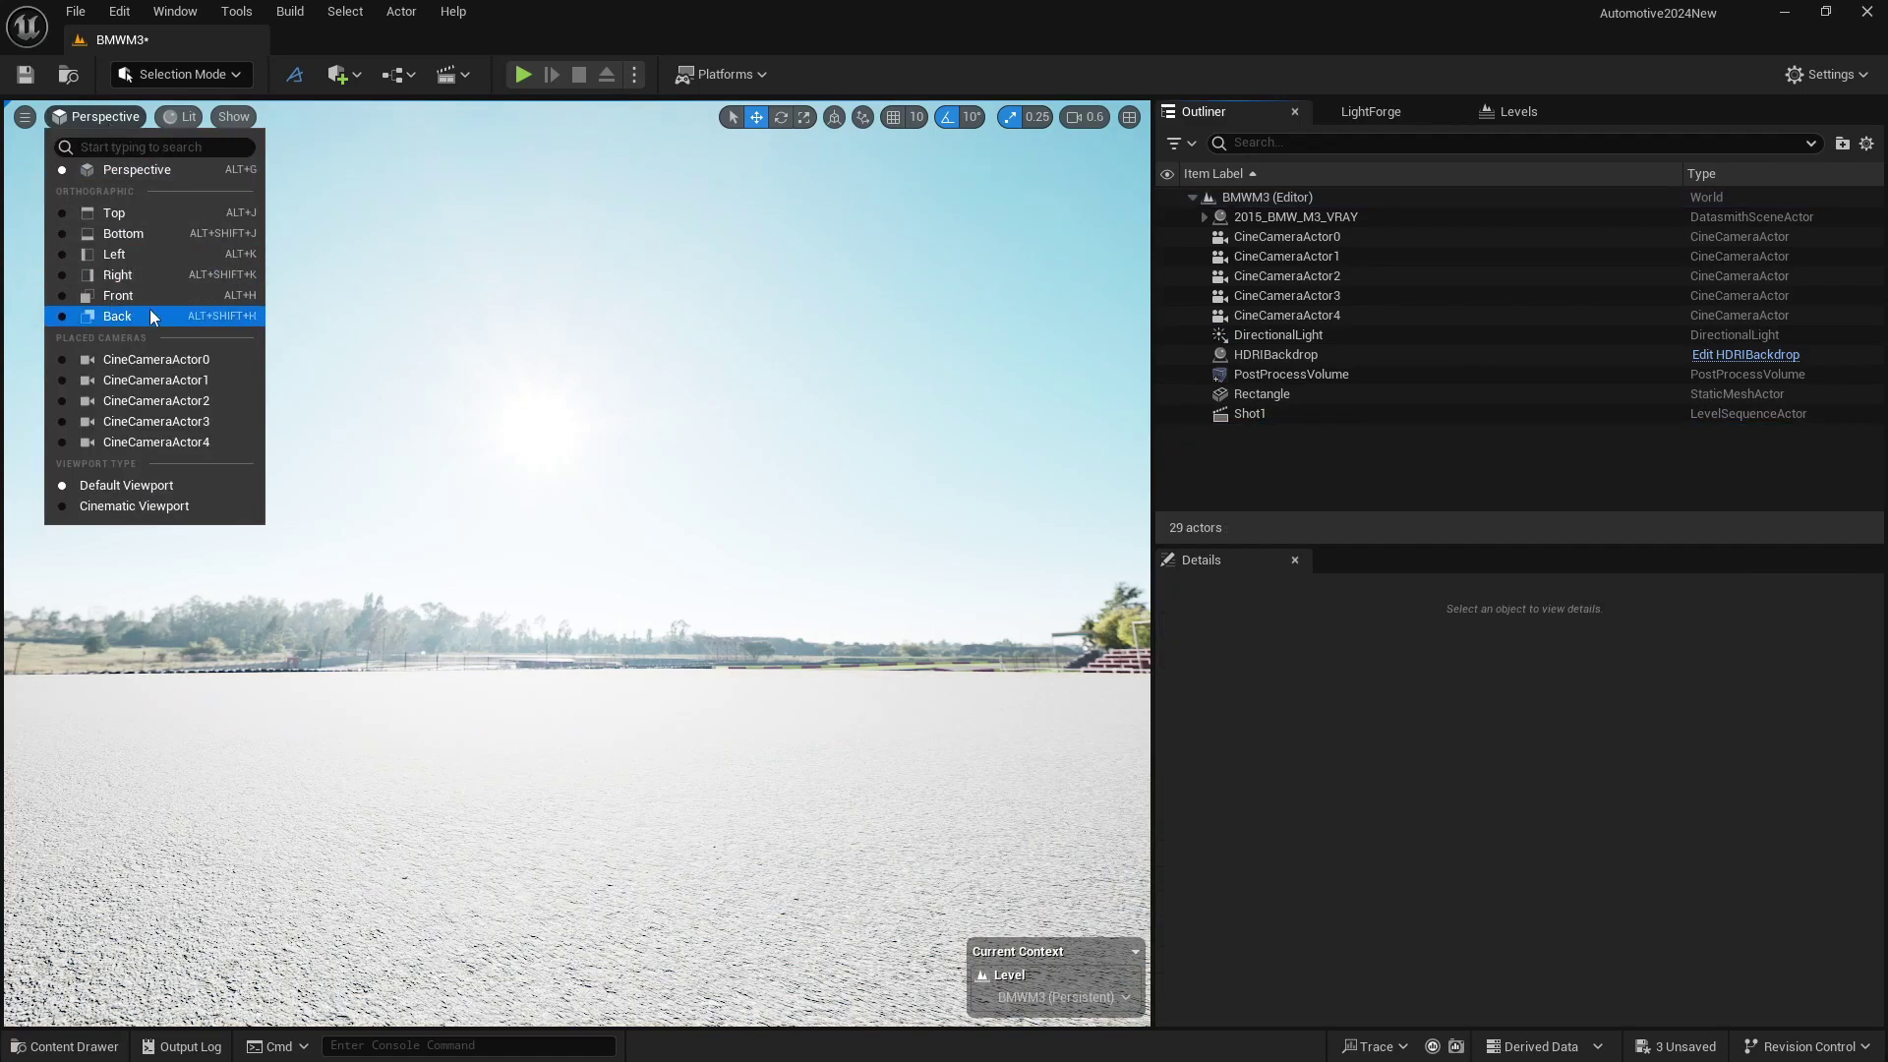
{"action": "left_click", "coordinate": [145, 359]}
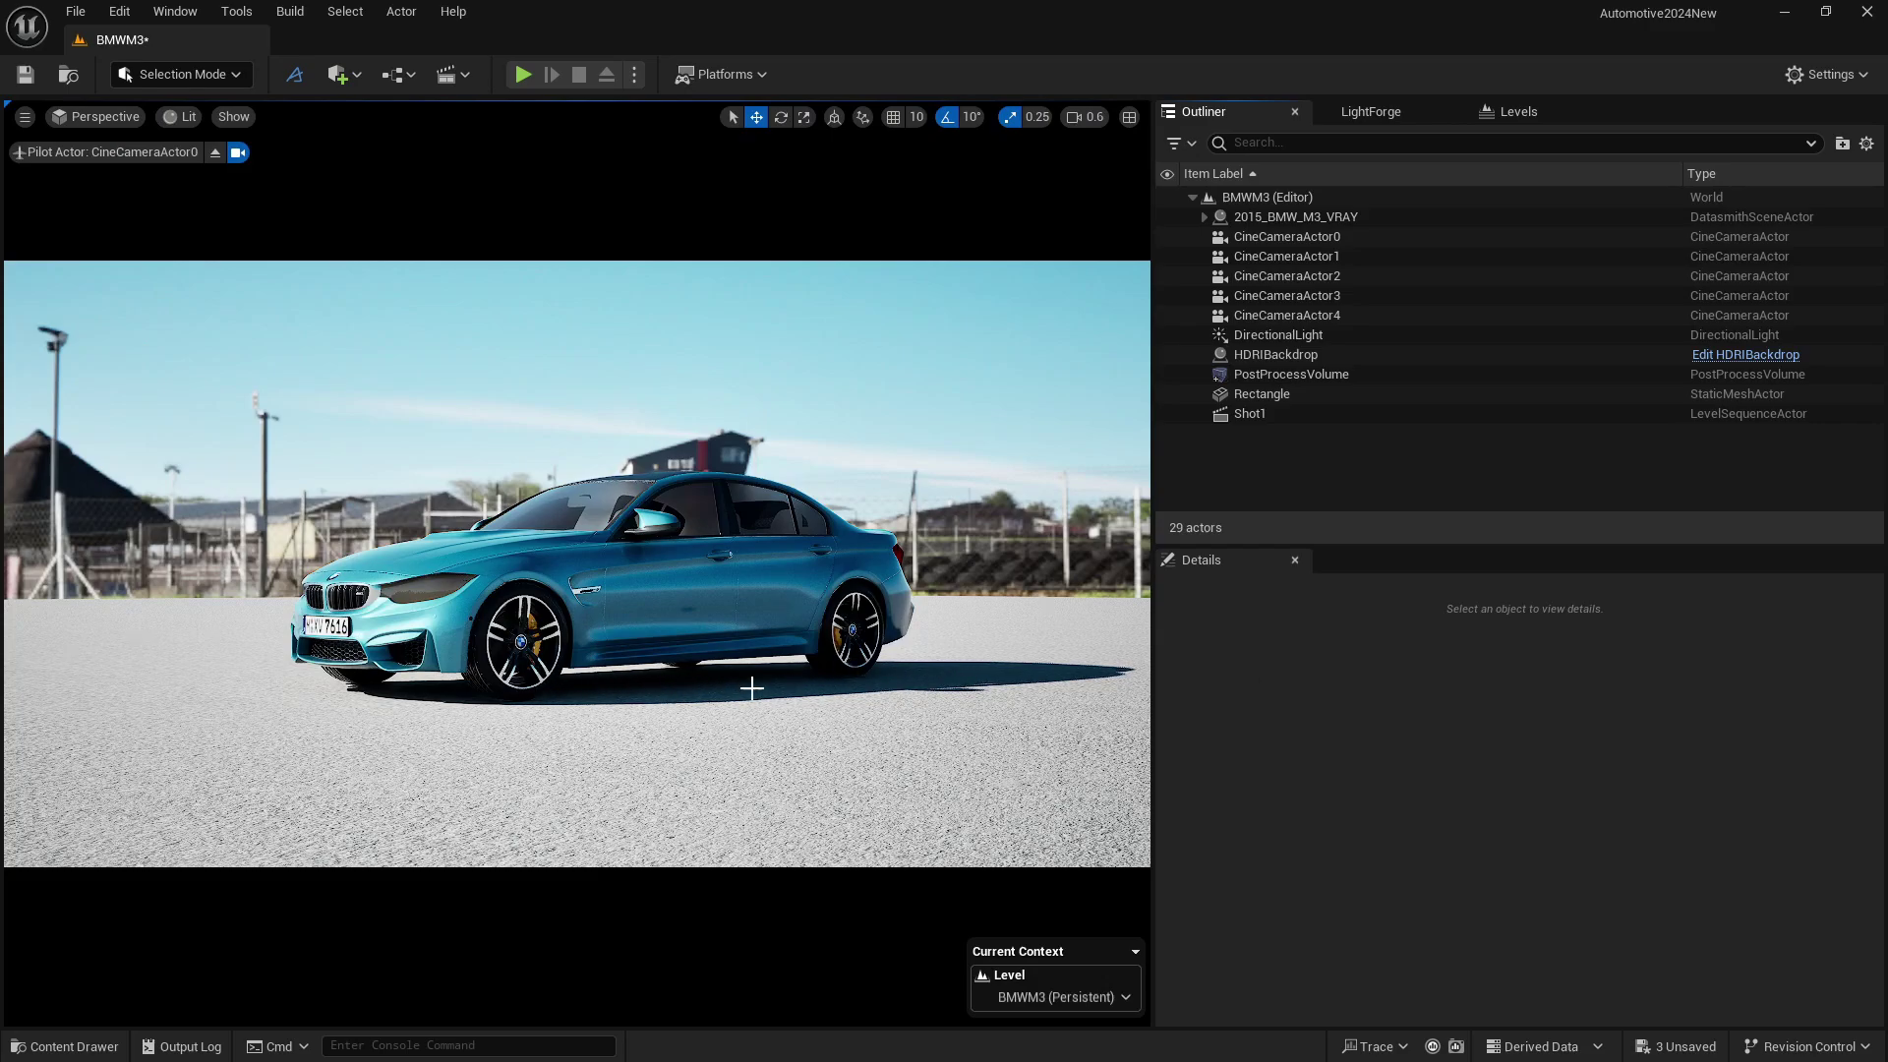
{"action": "left_click", "coordinate": [178, 116]}
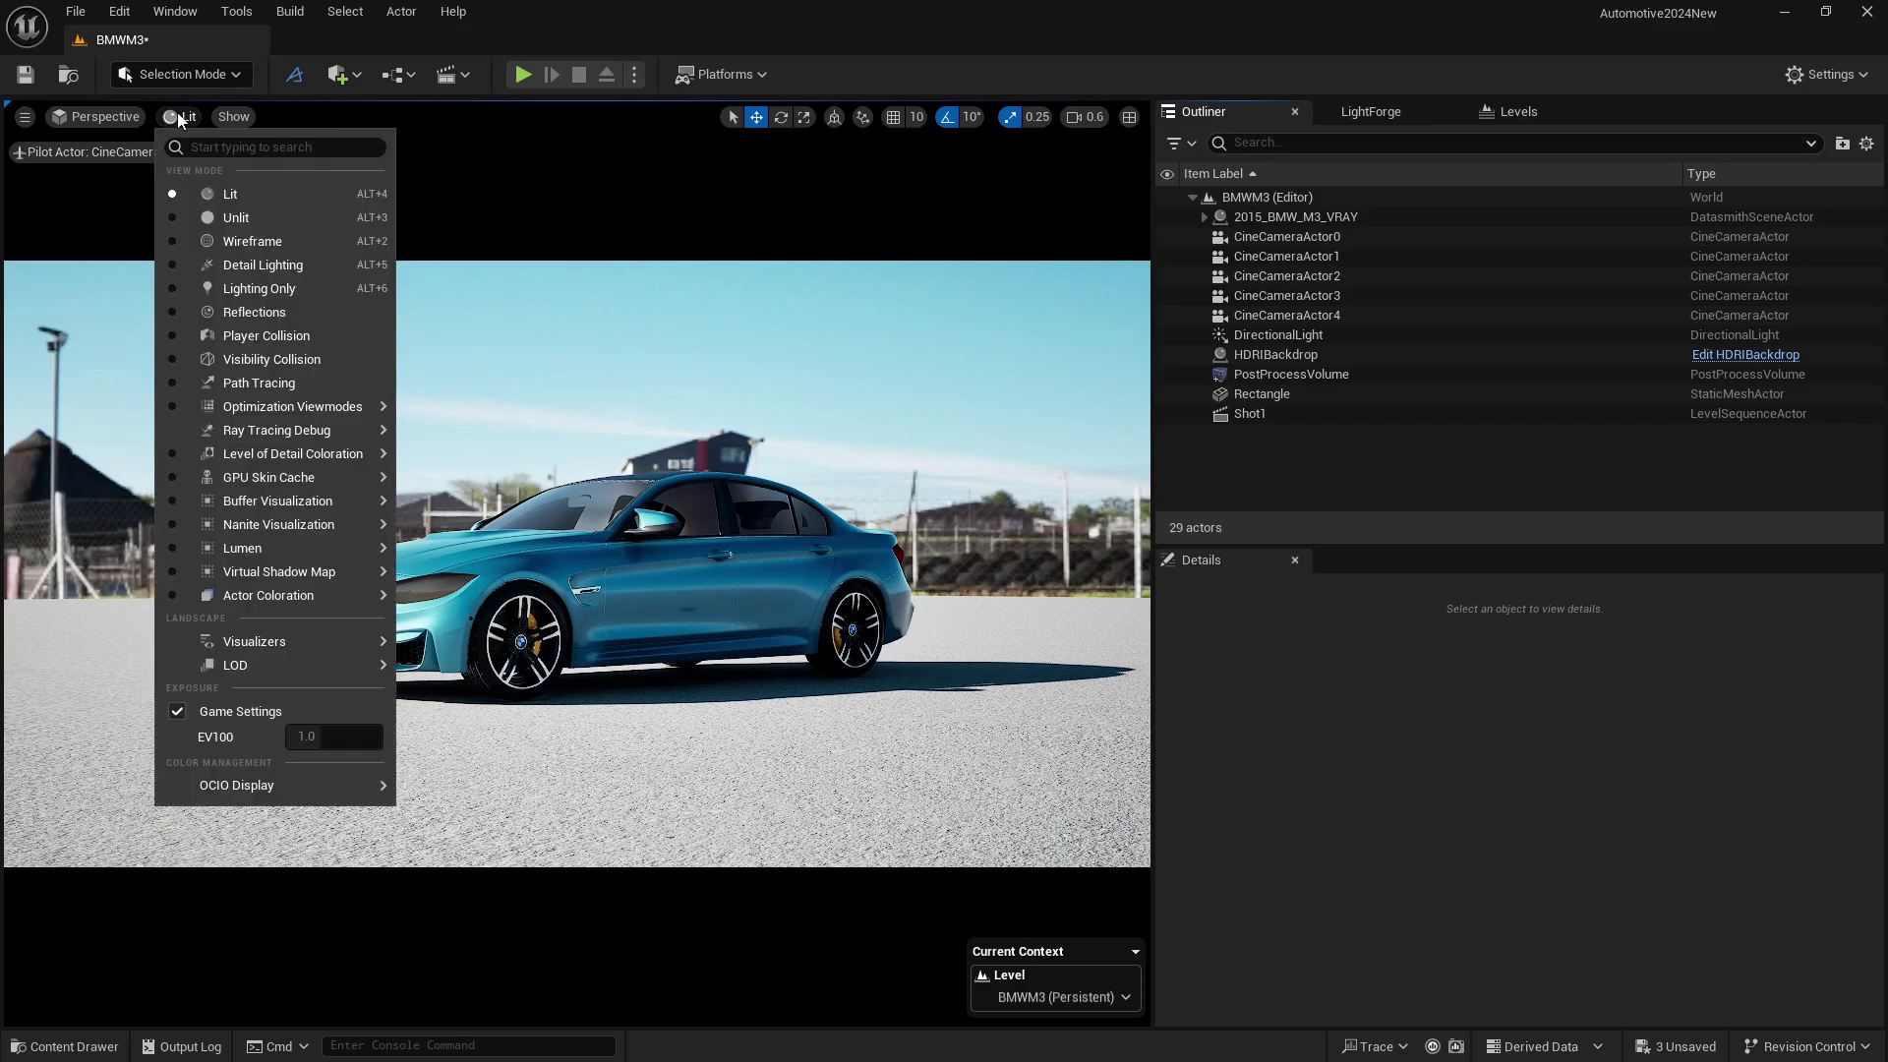
{"action": "left_click", "coordinate": [270, 381]}
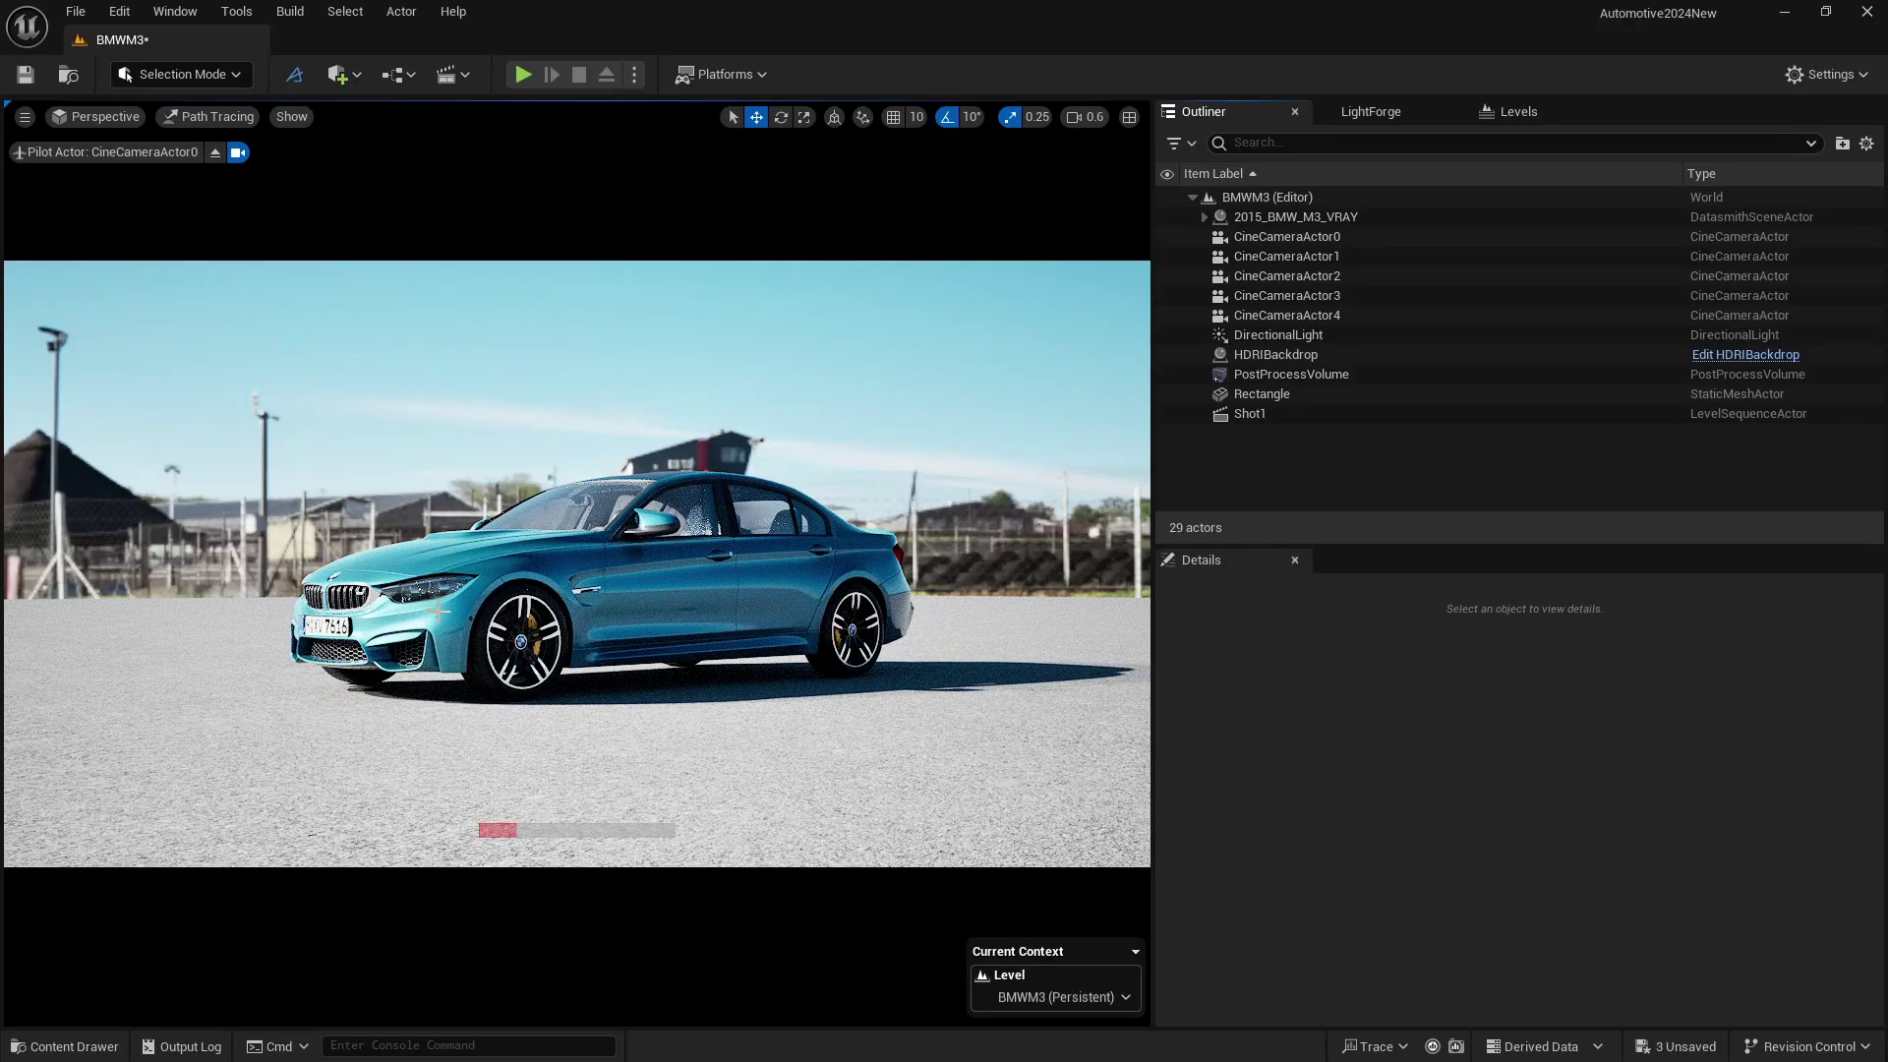
Step: Add an Exponential Height Fog actor to the level
{"action": "left_click", "coordinate": [364, 74]}
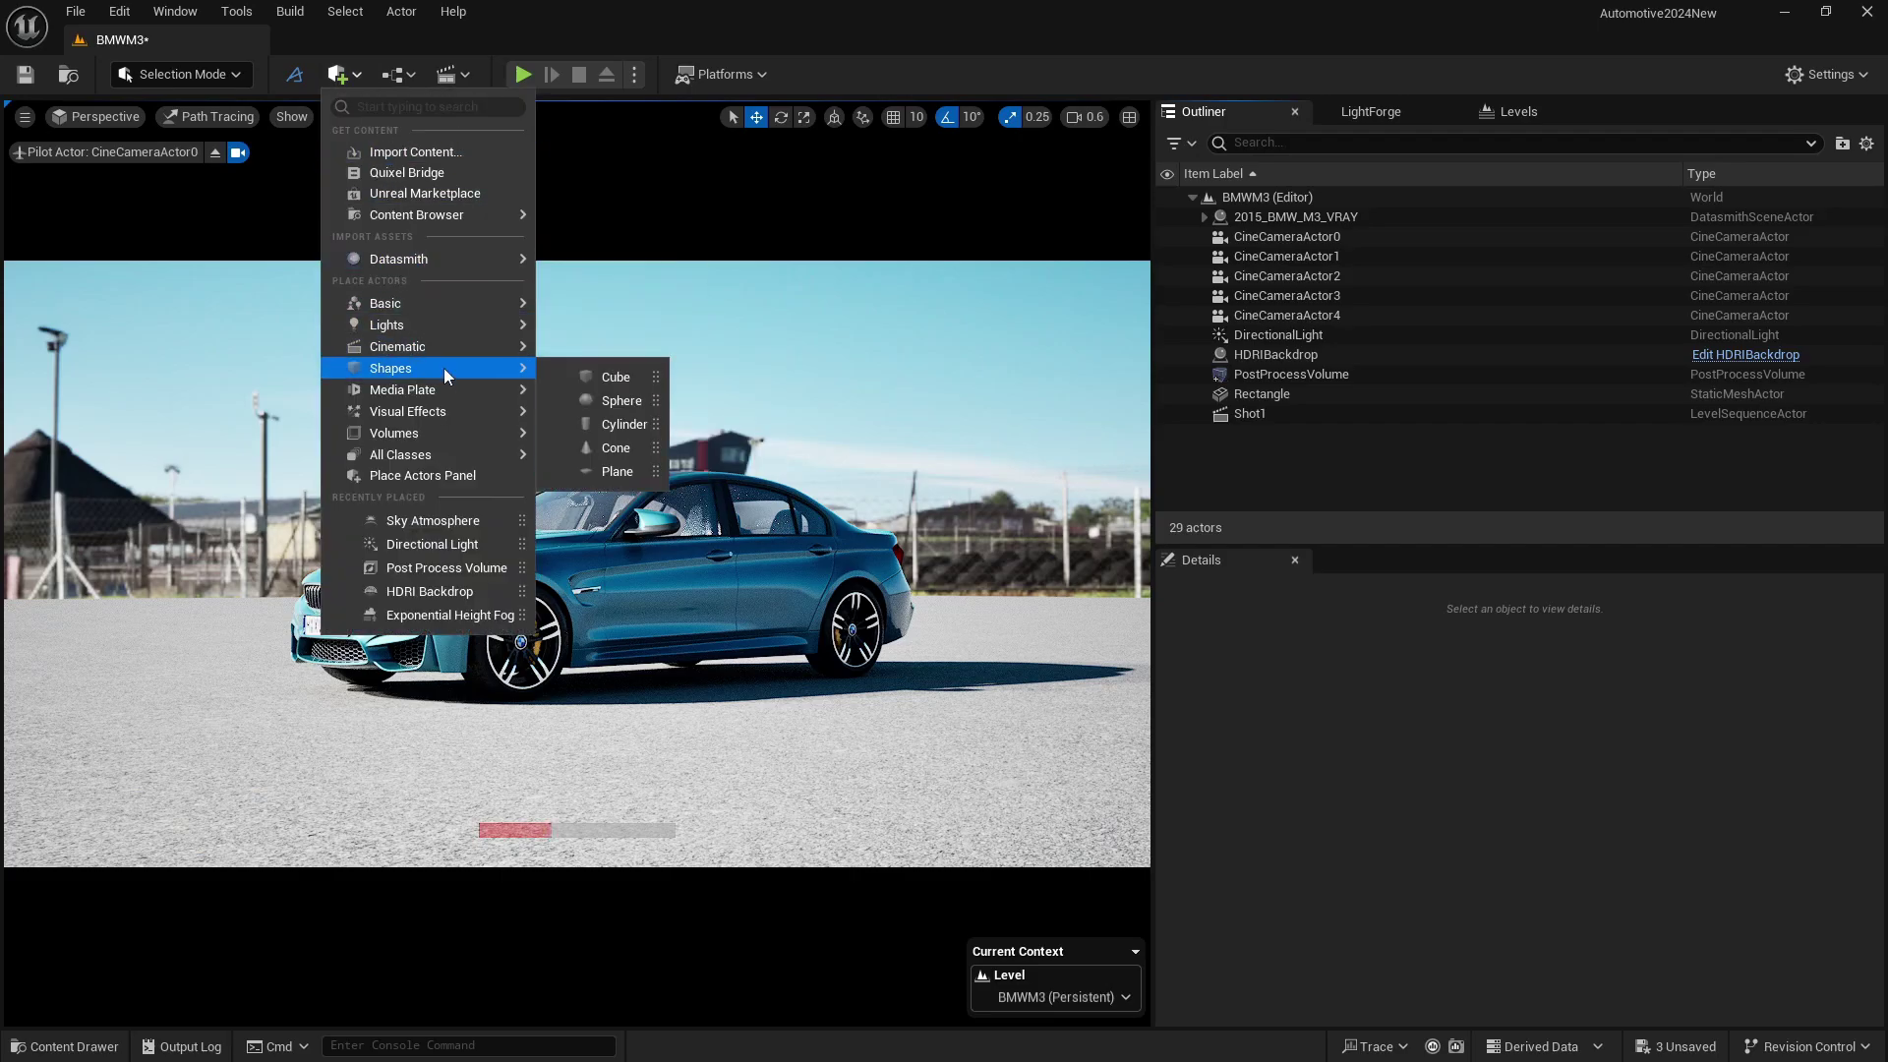
{"action": "mouse_move", "coordinate": [446, 389]}
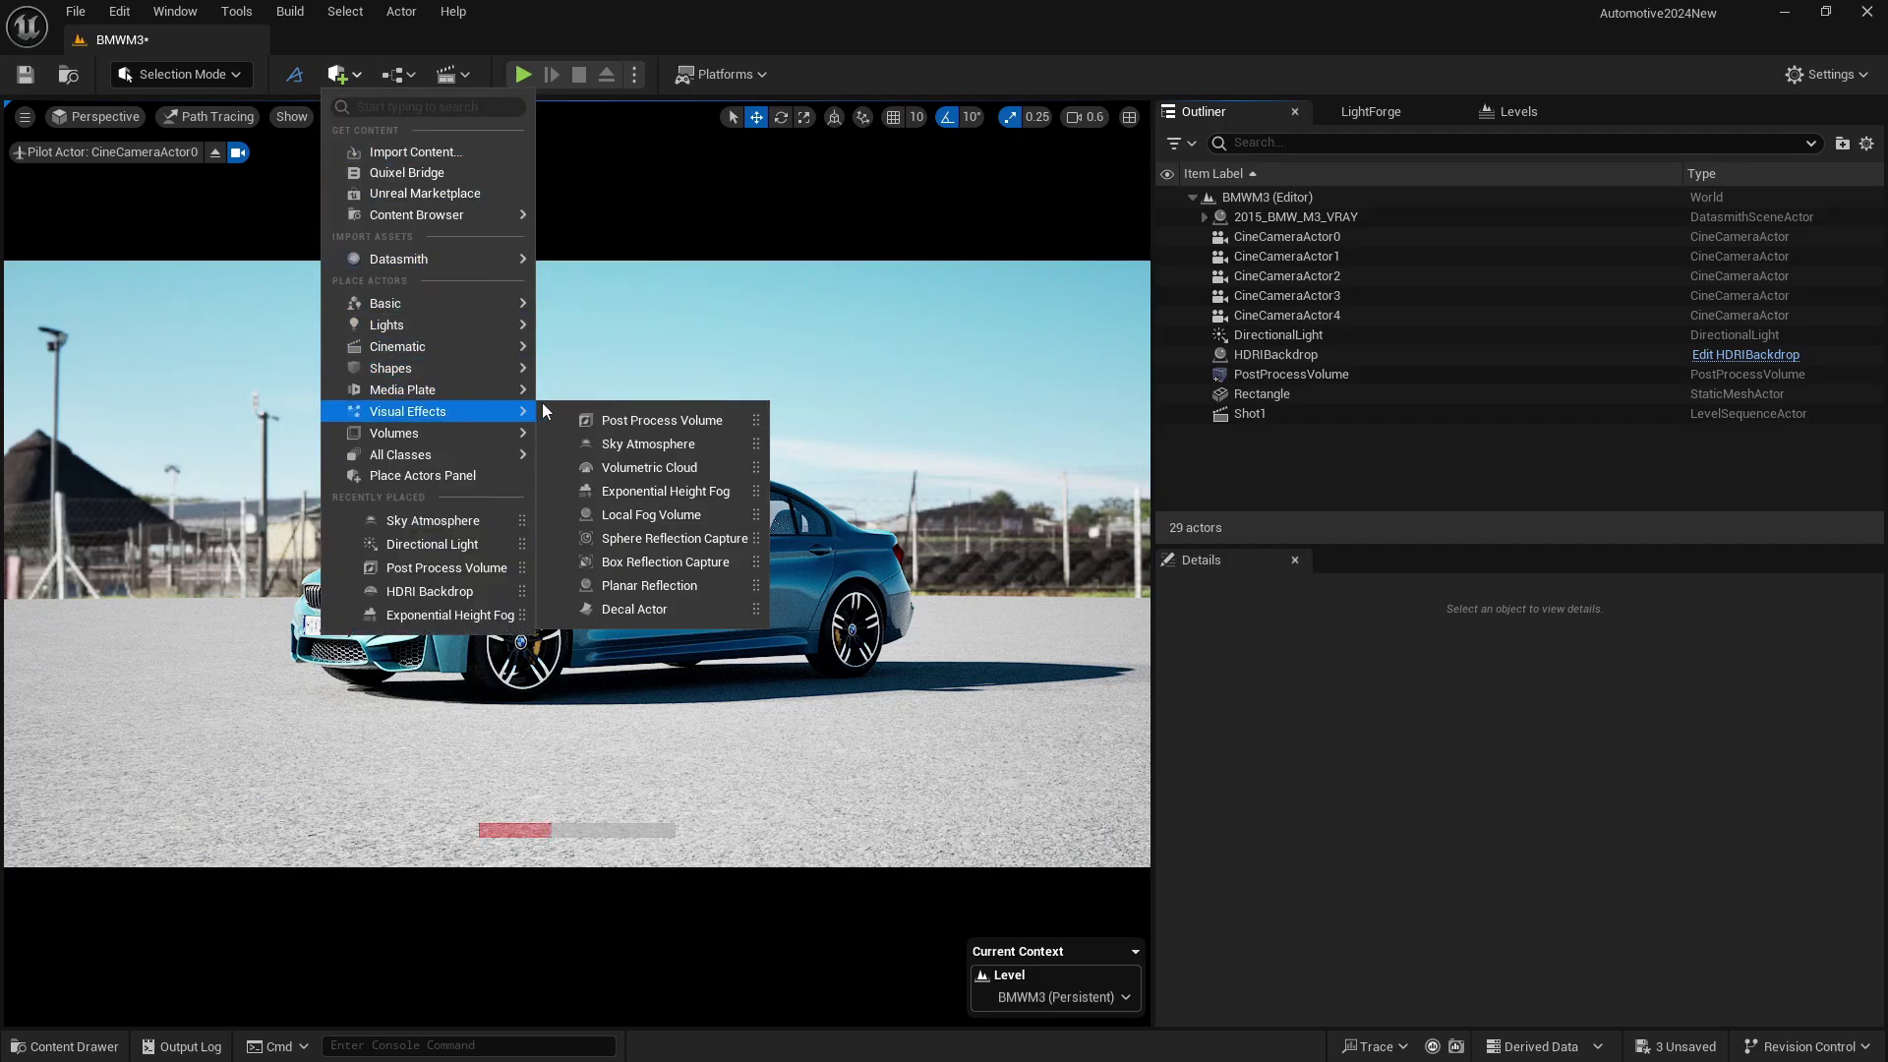
{"action": "left_click", "coordinate": [666, 490]}
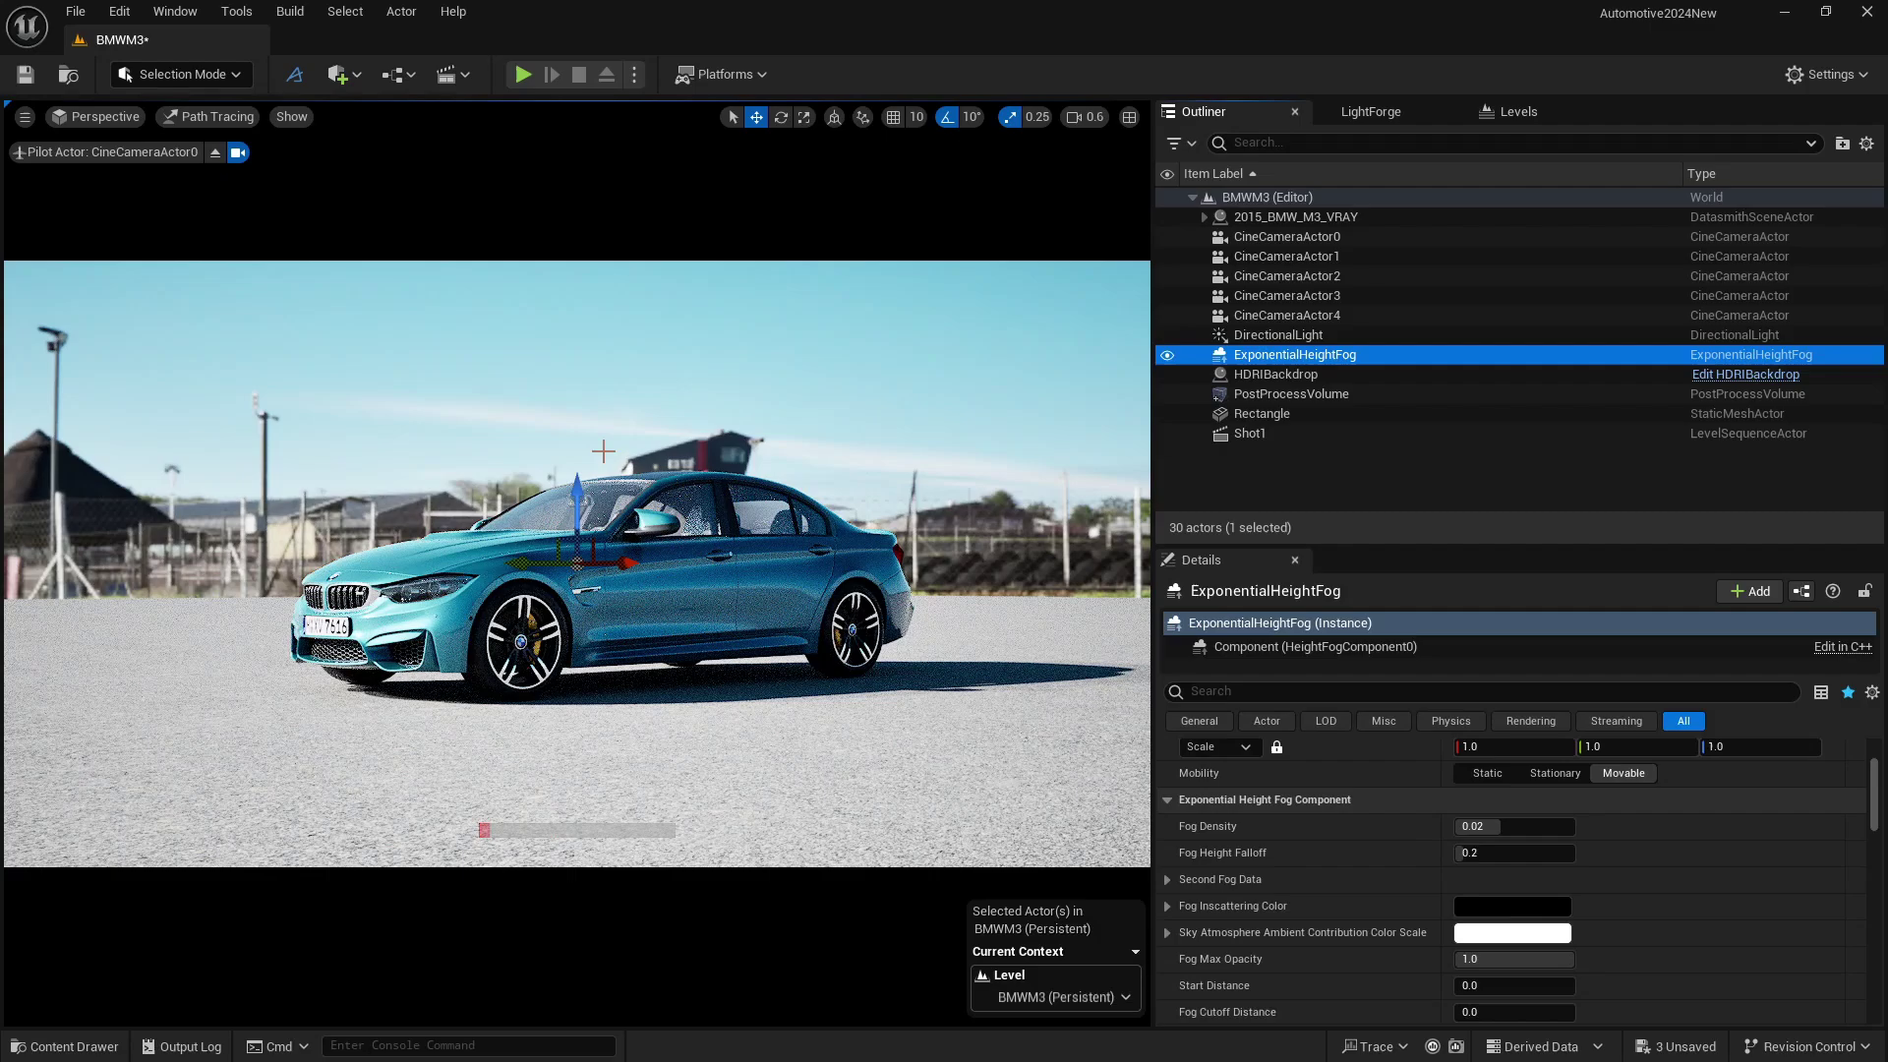
Step: Enable Volumetric Fog on the ExponentialHeightFog actor
{"action": "scroll", "coordinate": [1257, 861], "scroll_direction": "down", "scroll_amount": 3}
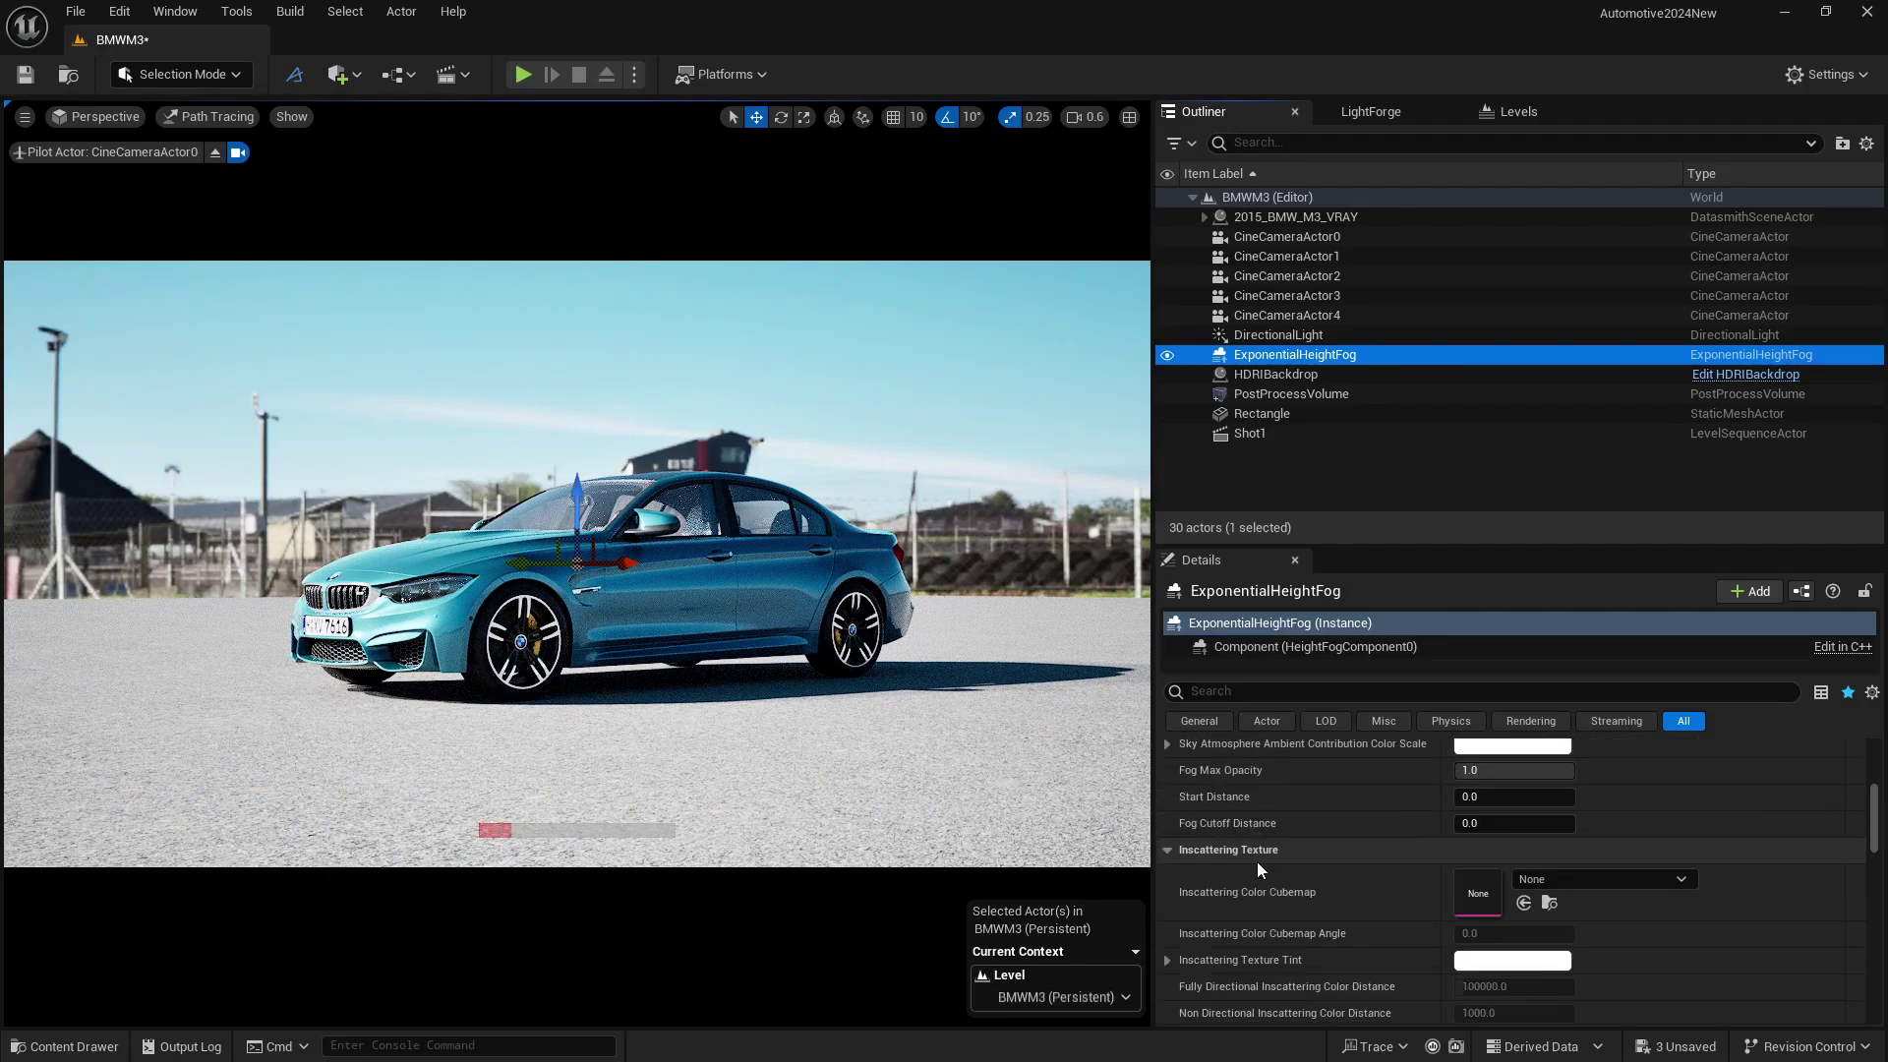
{"action": "scroll", "coordinate": [1256, 861], "scroll_direction": "down", "scroll_amount": 8}
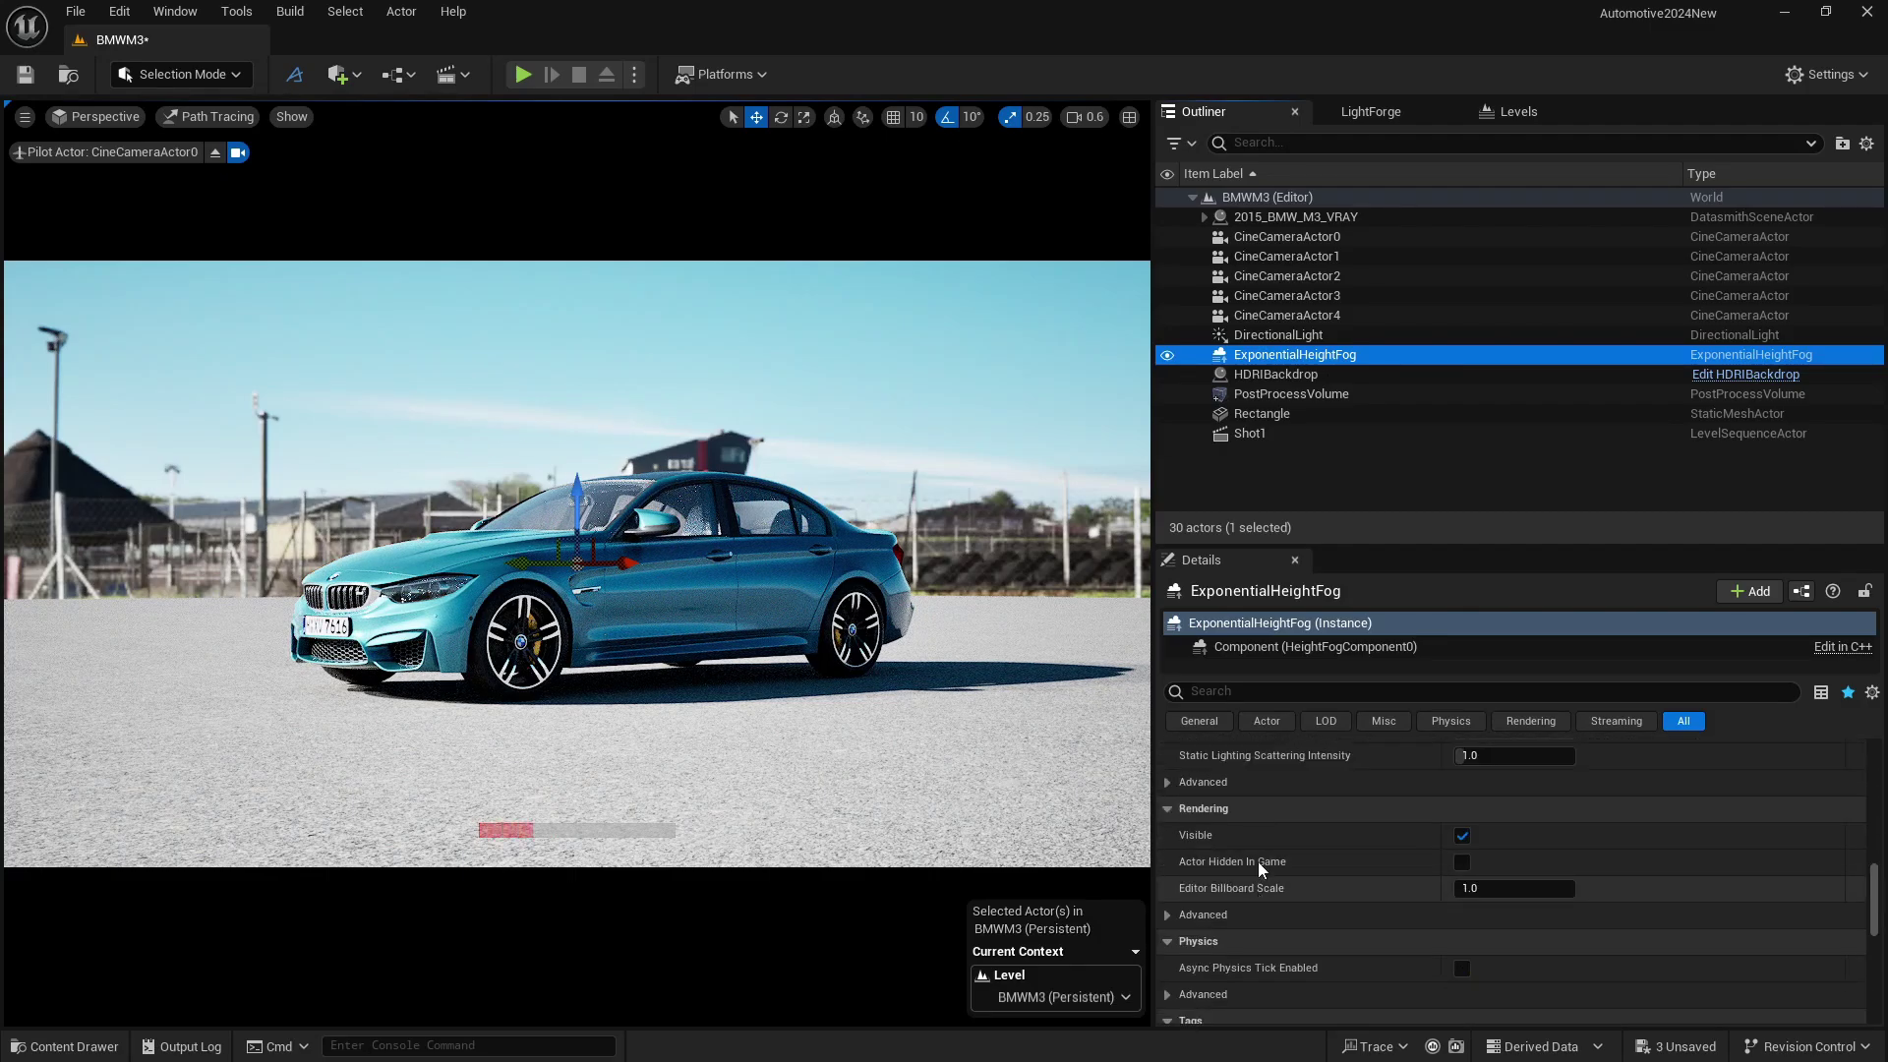
{"action": "scroll", "coordinate": [1258, 861], "scroll_direction": "up", "scroll_amount": 3}
{"action": "scroll", "coordinate": [1259, 861], "scroll_direction": "up", "scroll_amount": 4}
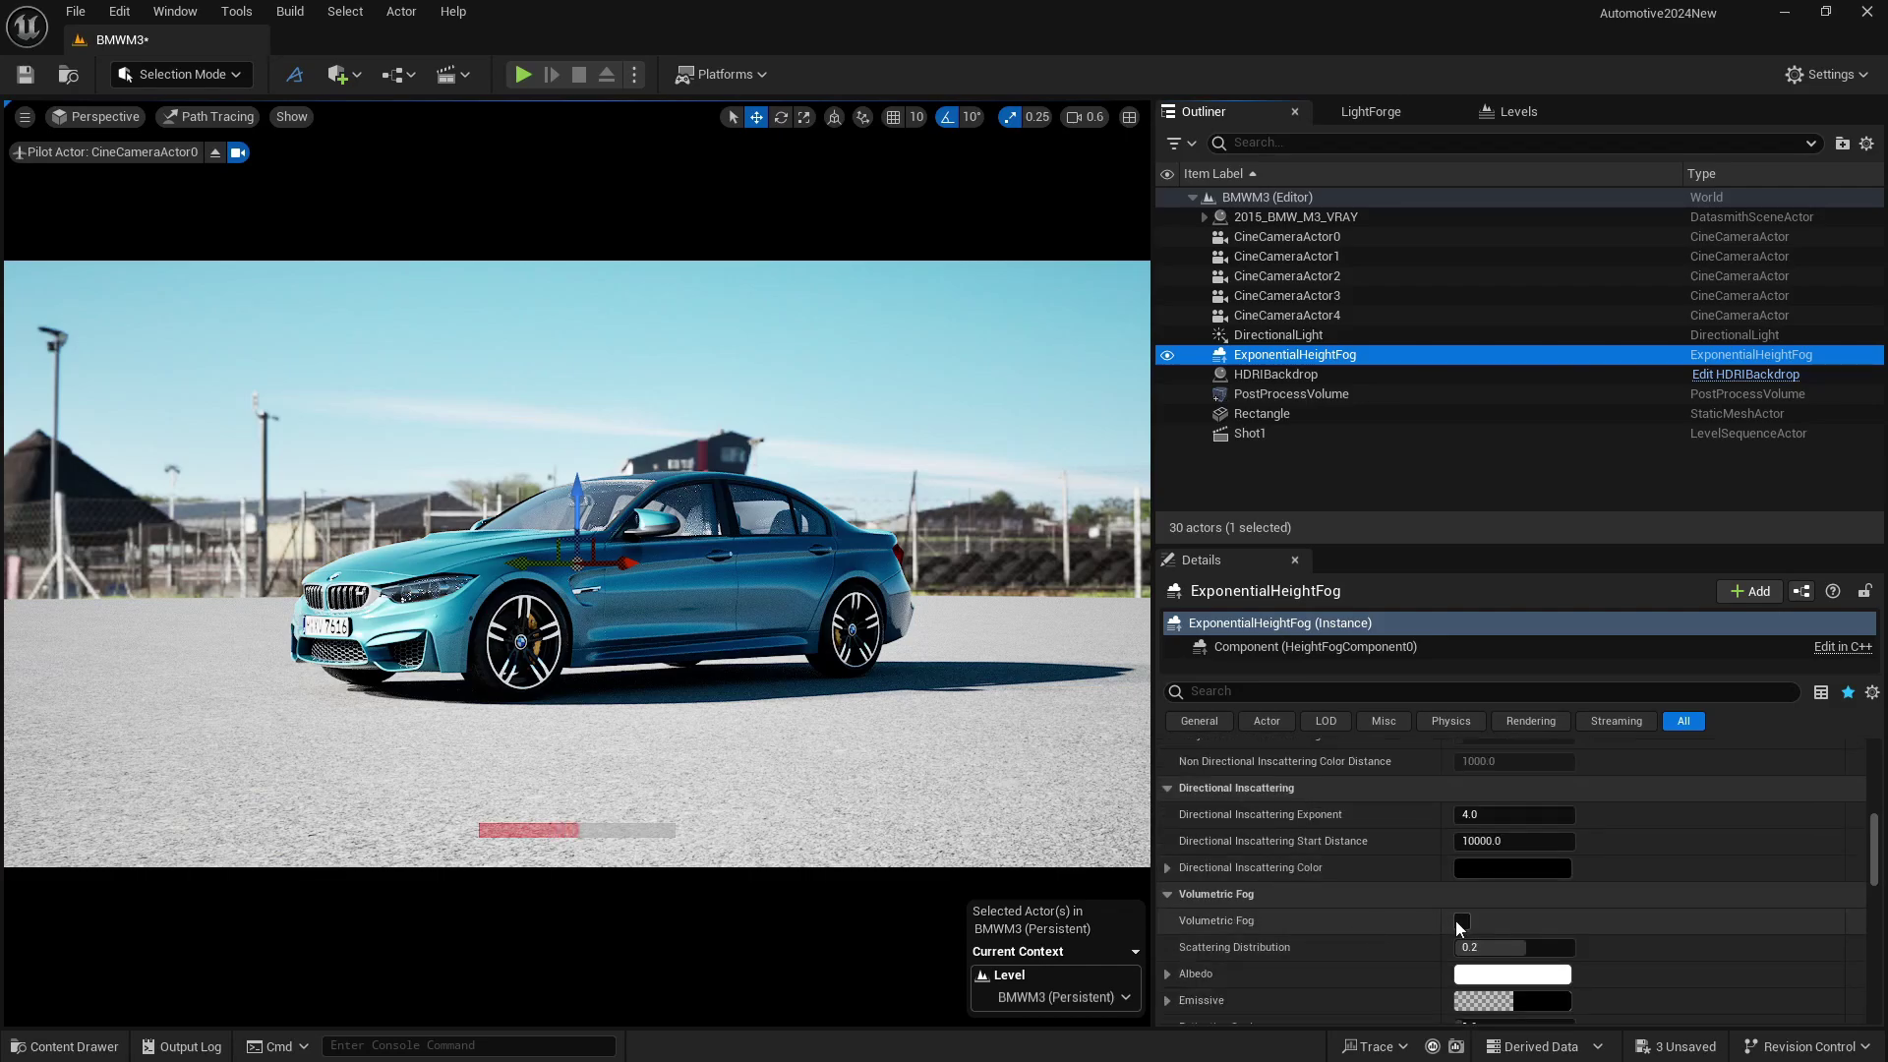
{"action": "left_click", "coordinate": [1460, 922]}
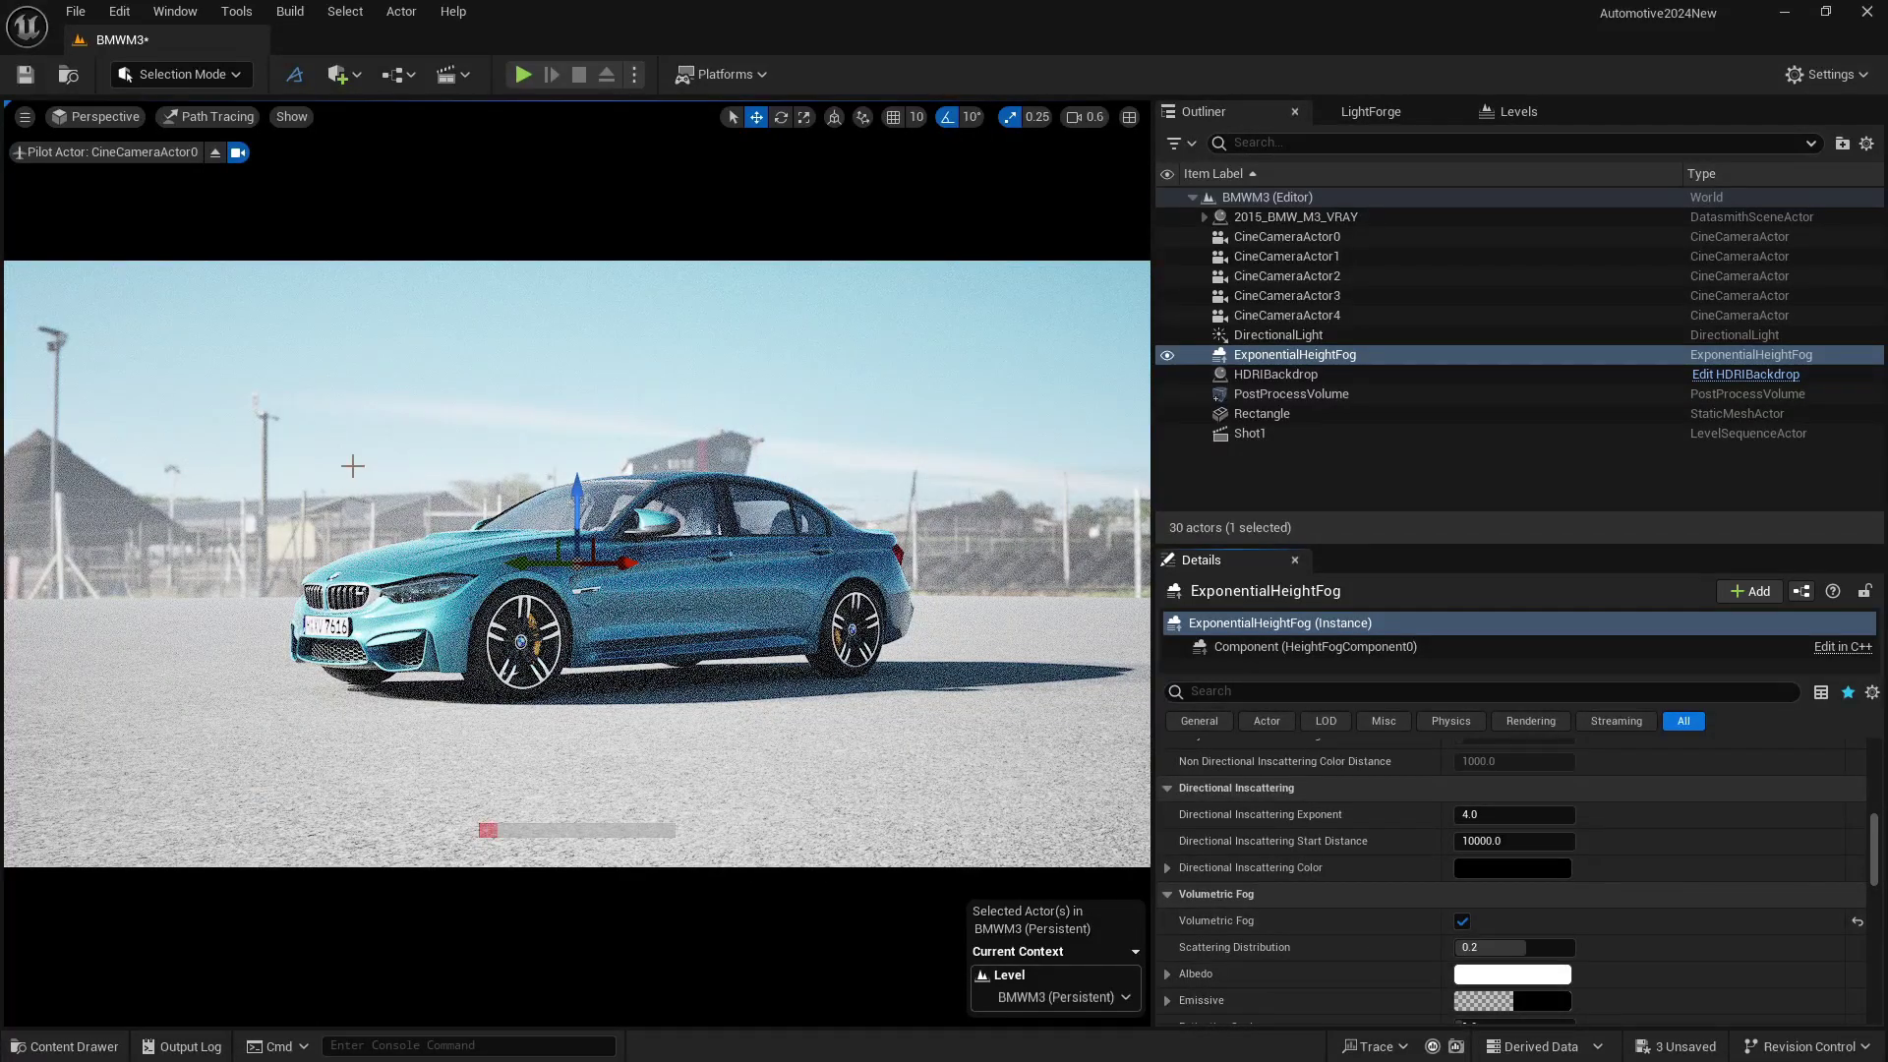
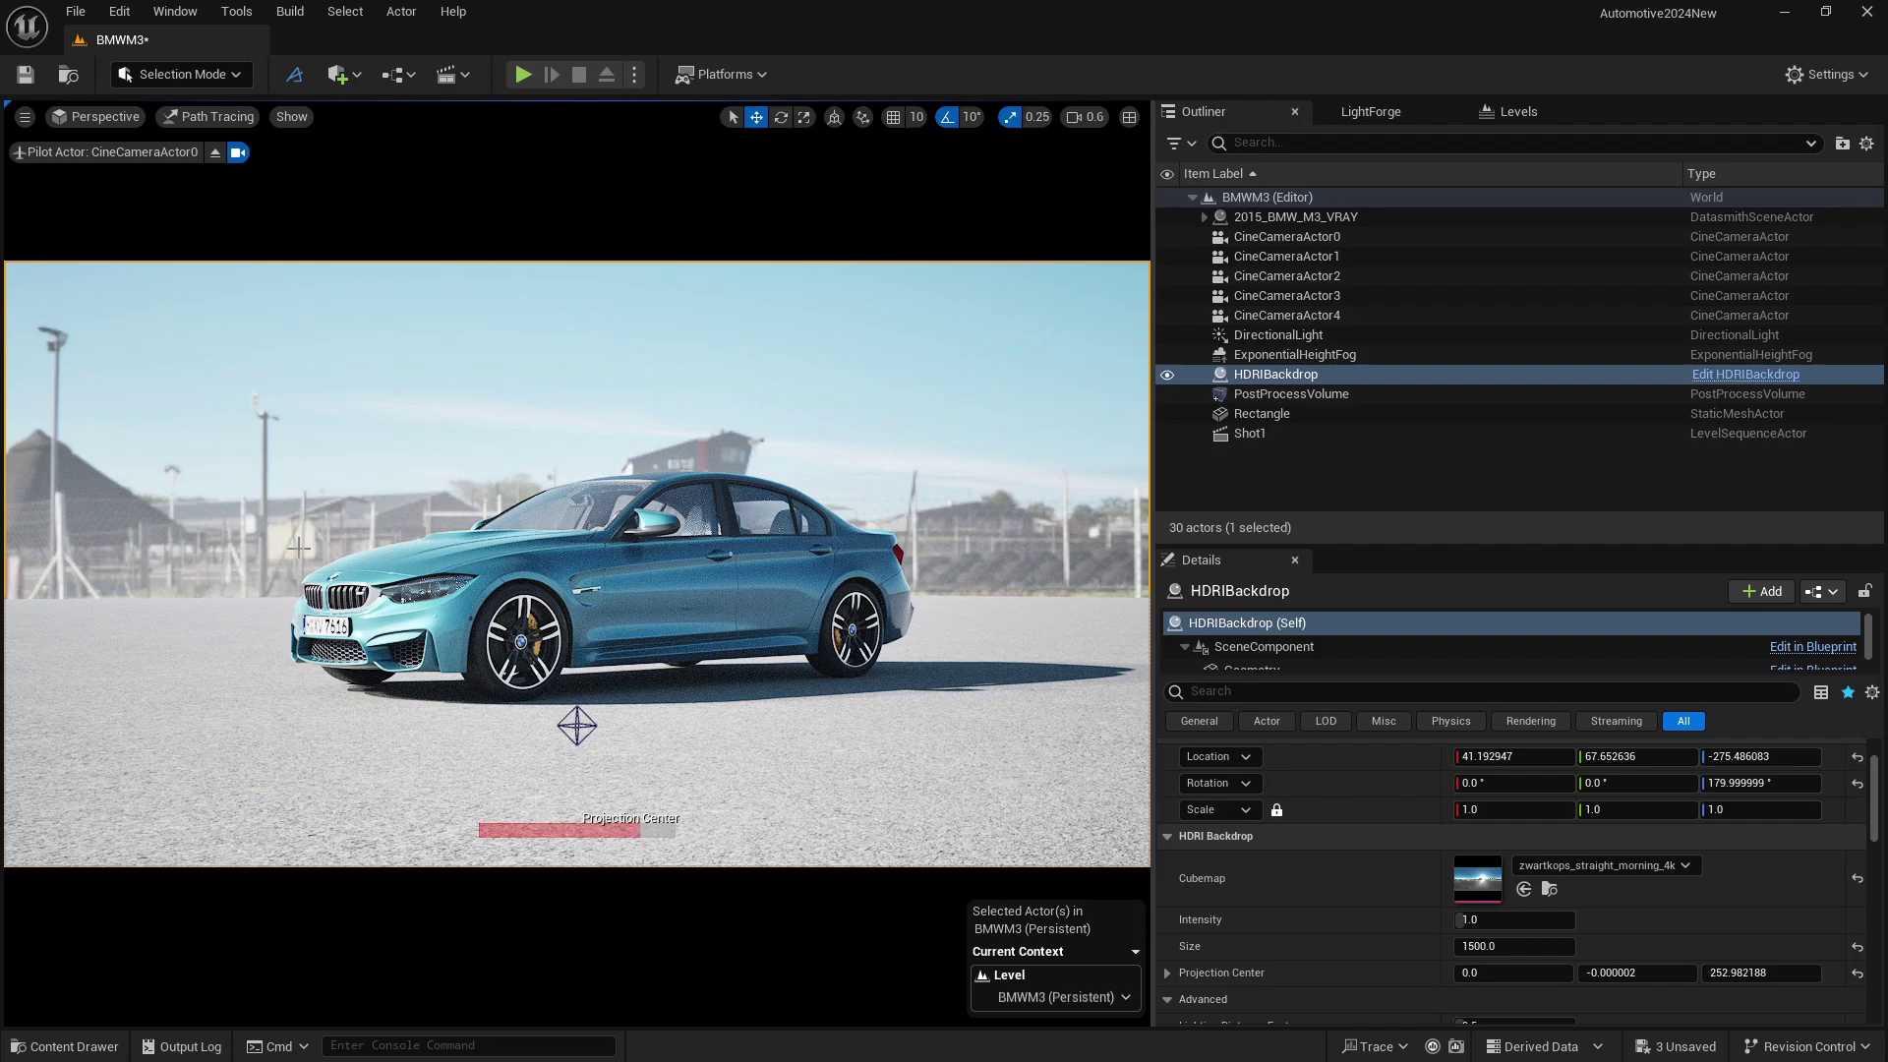
Step: Switch the HDRIBackdrop's Skylight source type to SLS Specified Cubemap and assign the zwartkops_straight_morning_4k cubemap
{"action": "scroll", "coordinate": [1317, 643], "scroll_direction": "down", "scroll_amount": 1}
{"action": "left_click", "coordinate": [1298, 657]}
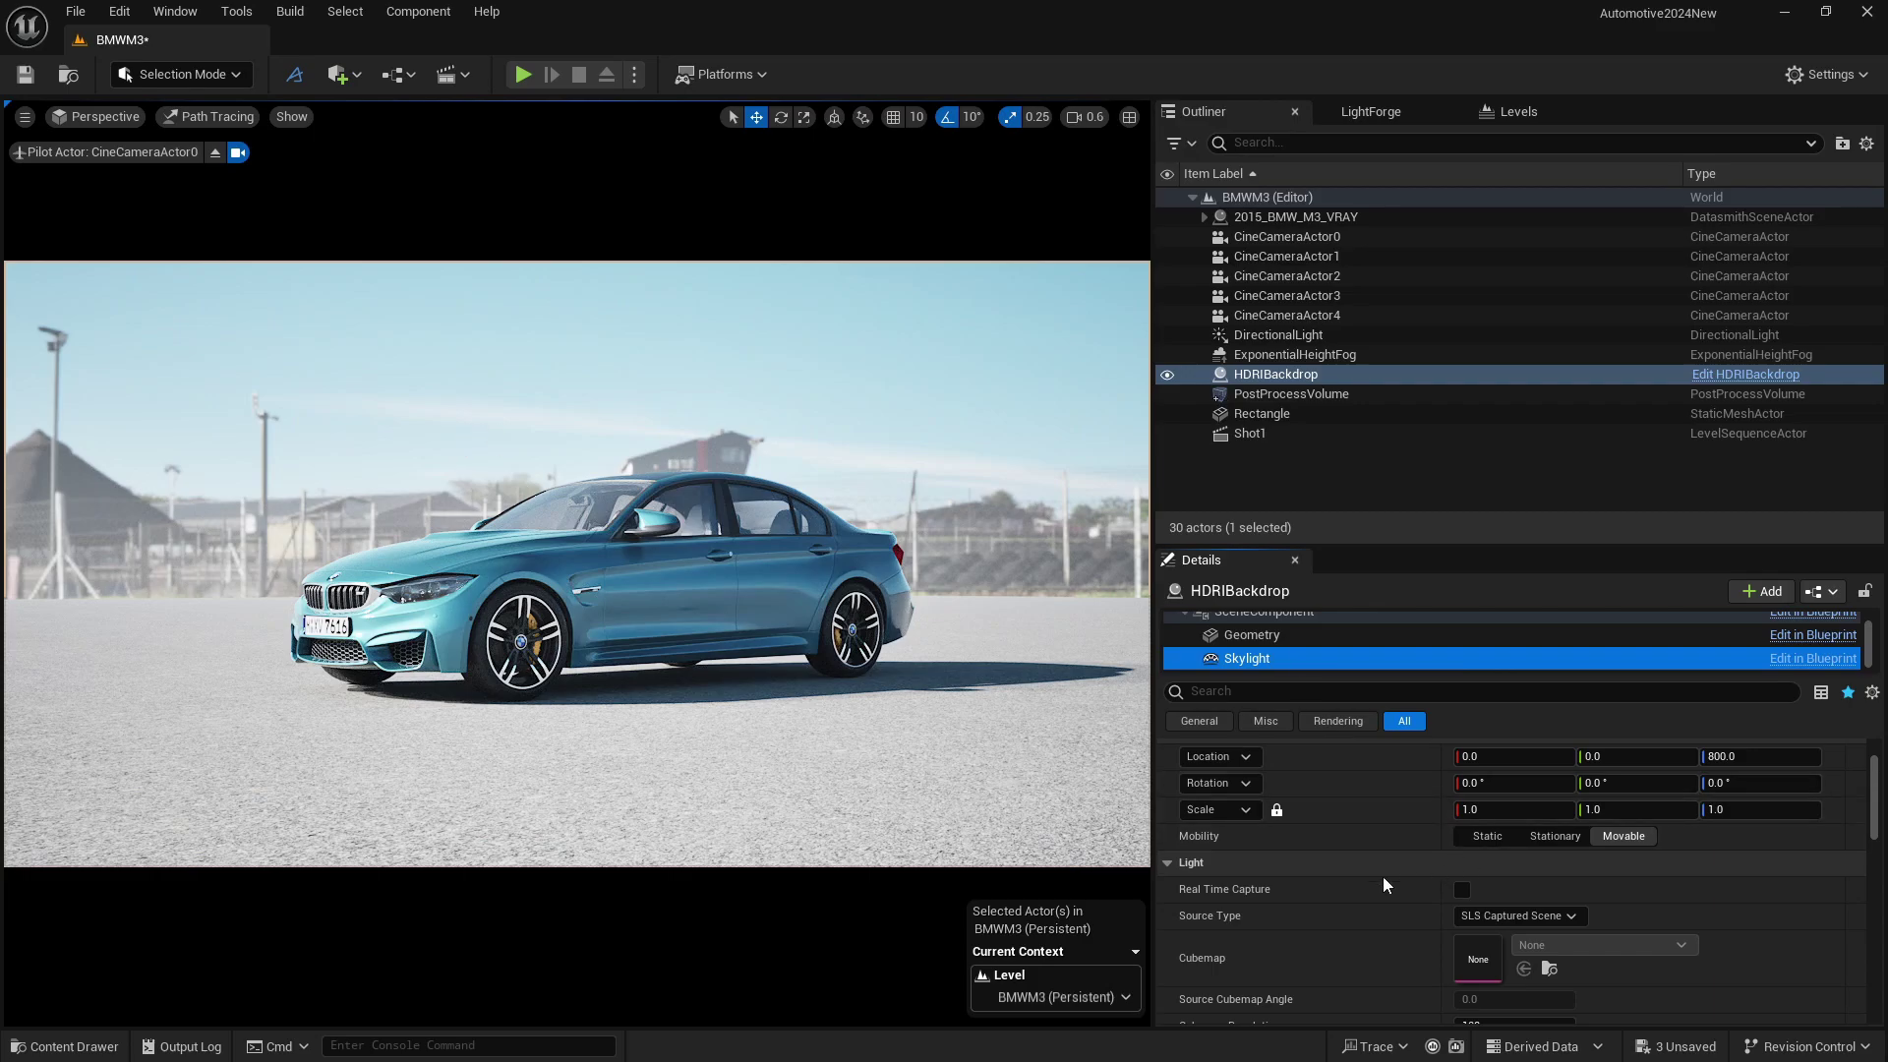
{"action": "left_click", "coordinate": [1489, 917]}
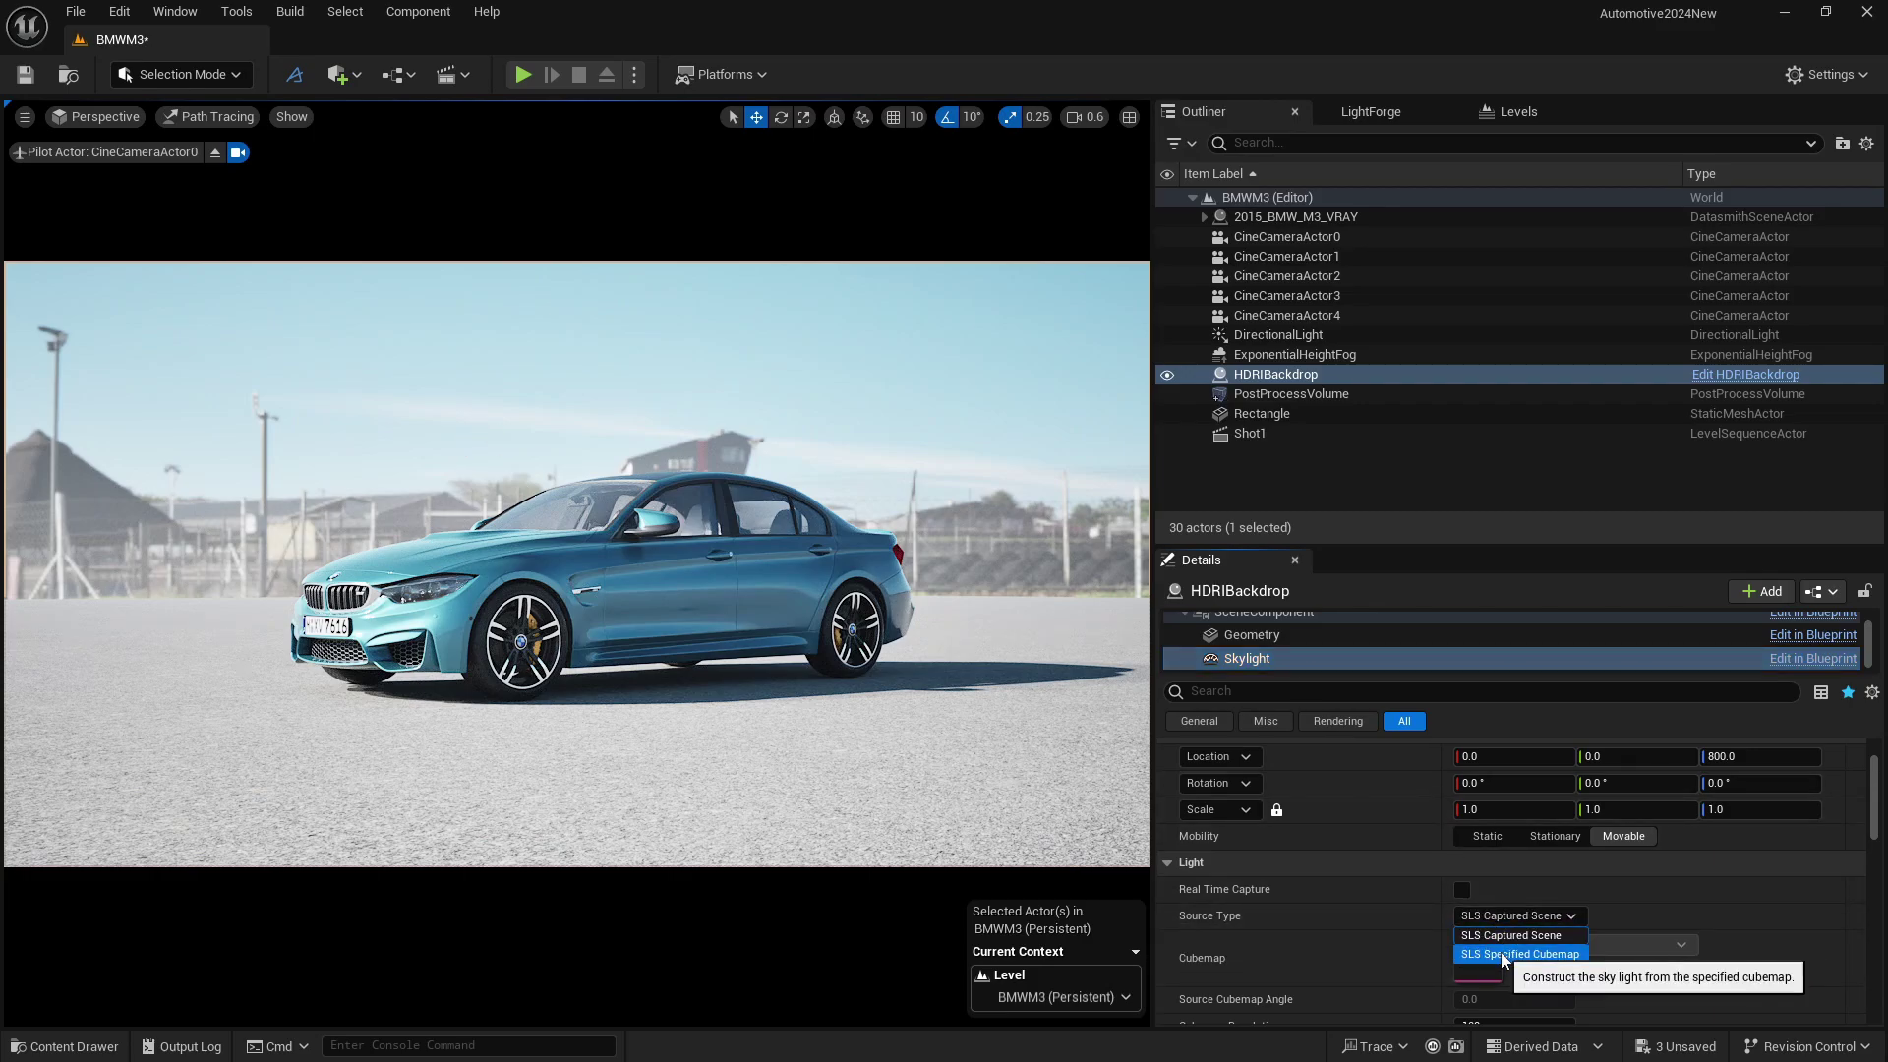
{"action": "left_click", "coordinate": [1501, 952]}
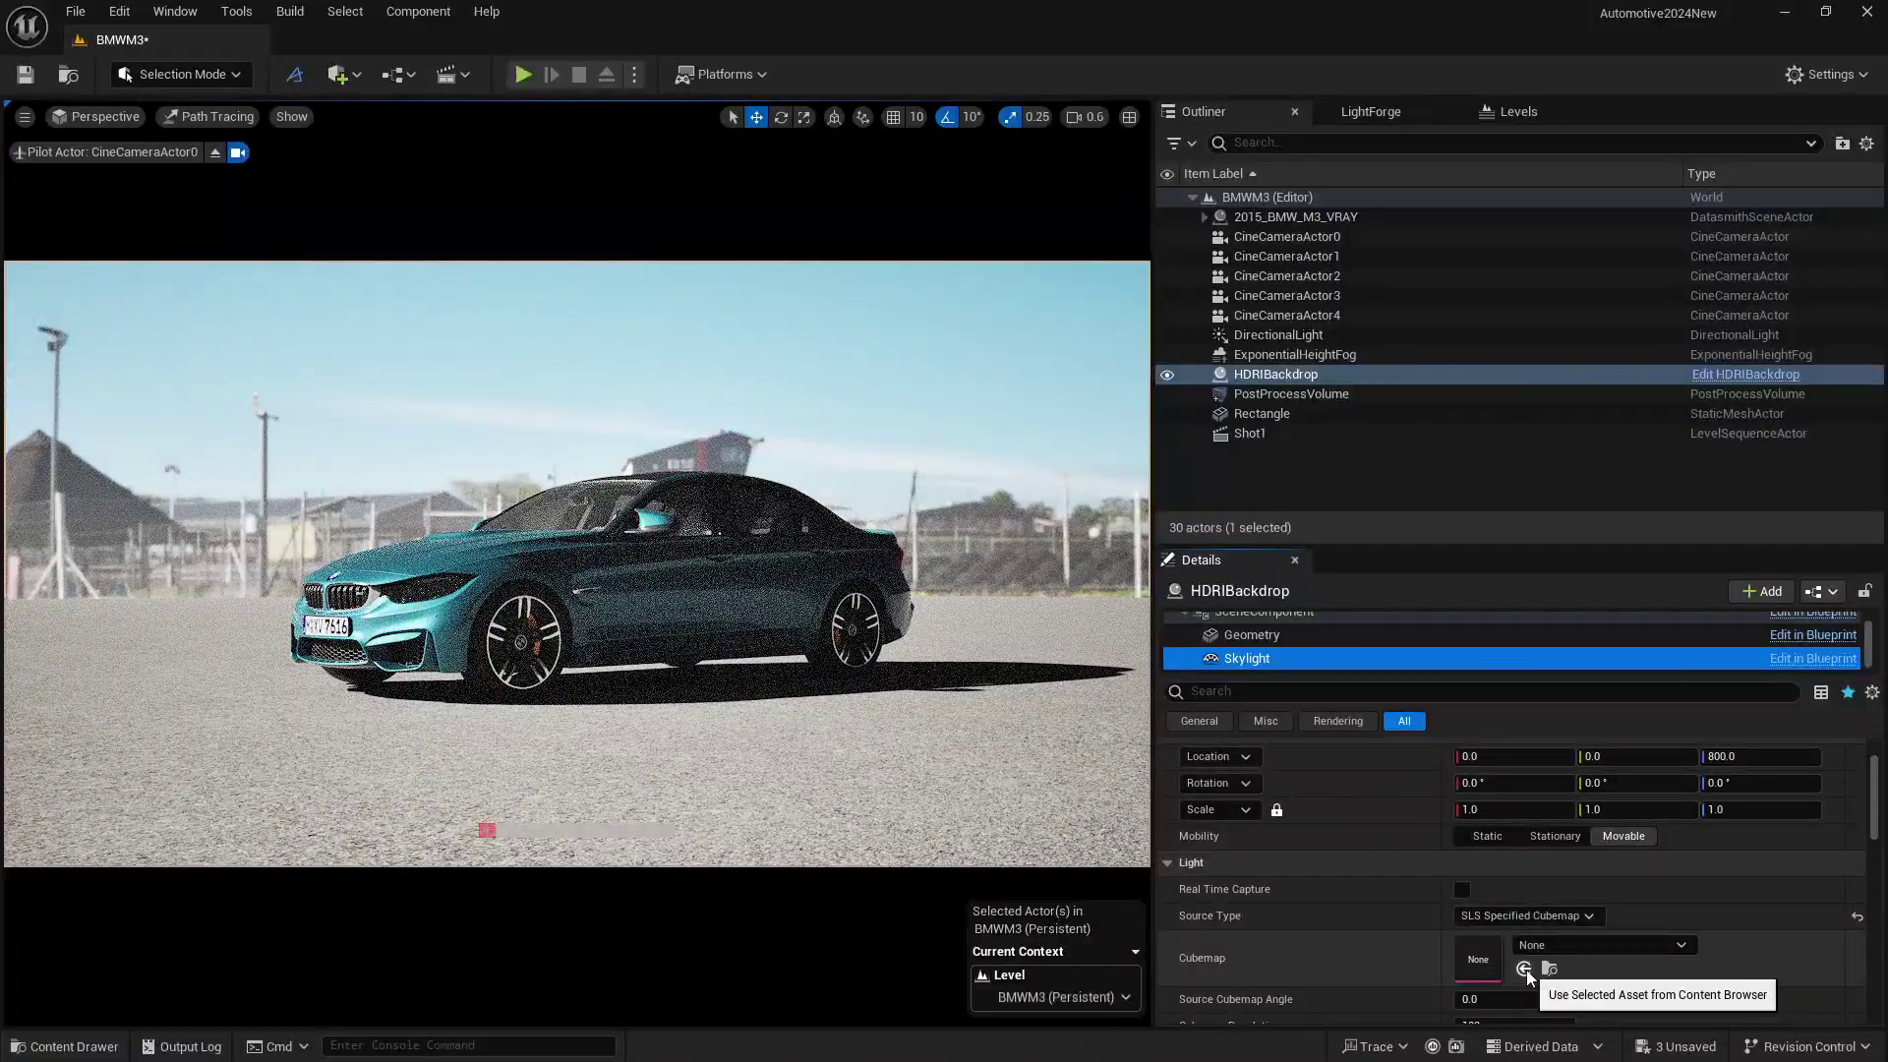
{"action": "left_click", "coordinate": [1524, 970]}
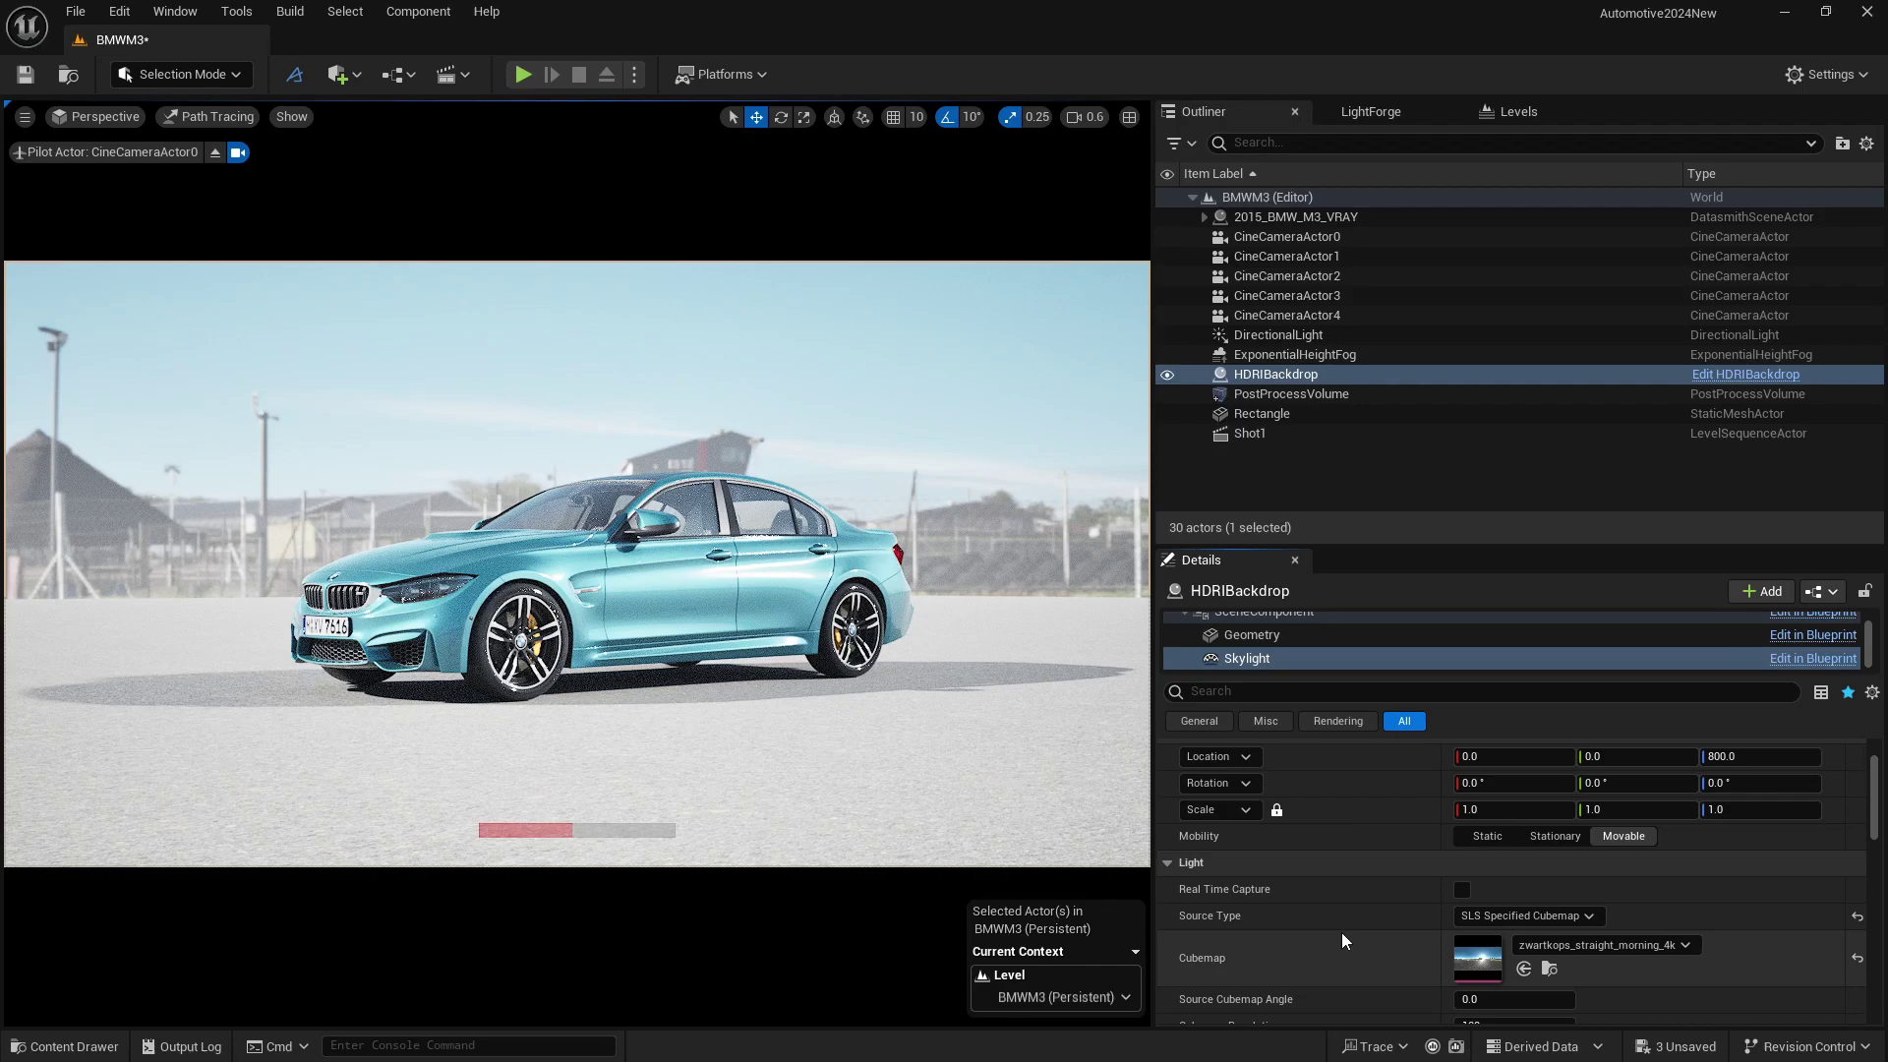
Step: Set the Cubemap Resolution of the HDRIBackdrop's Skylight component to 4096
{"action": "scroll", "coordinate": [1365, 952], "scroll_direction": "down", "scroll_amount": 3}
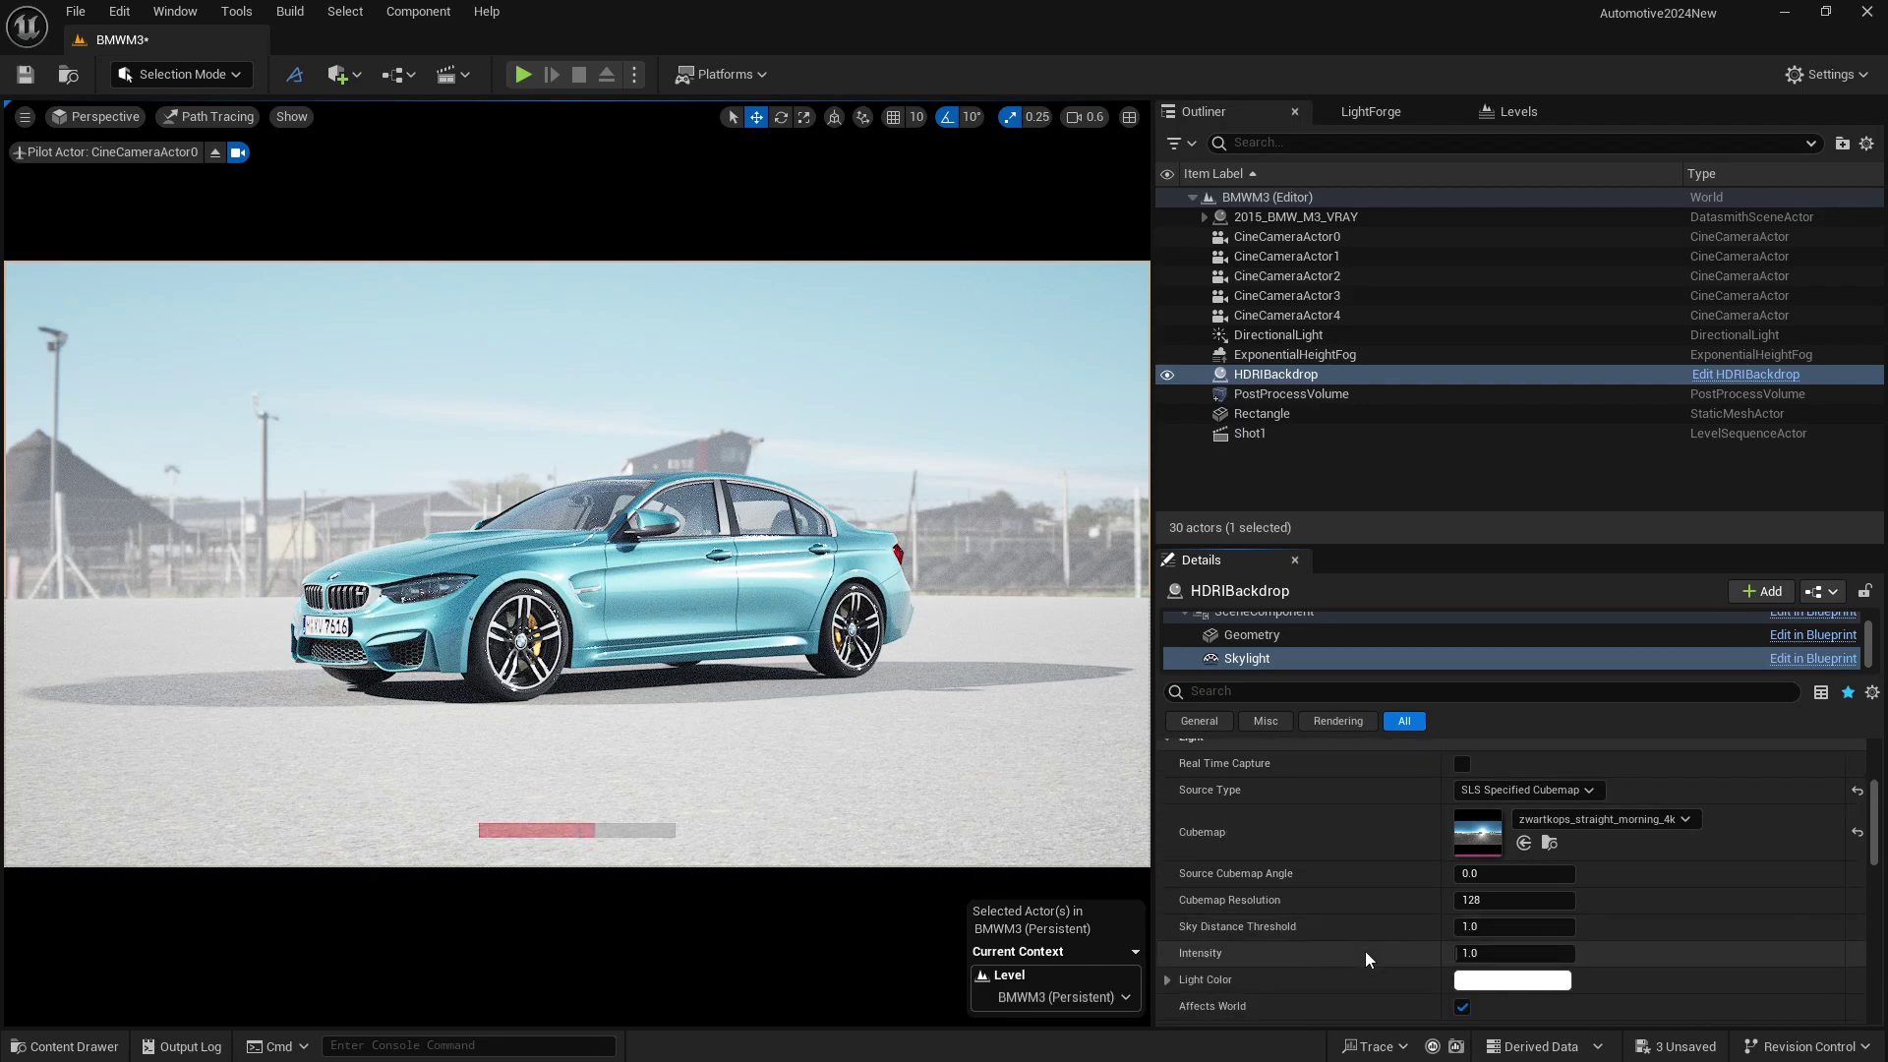
{"action": "left_click", "coordinate": [1488, 900]}
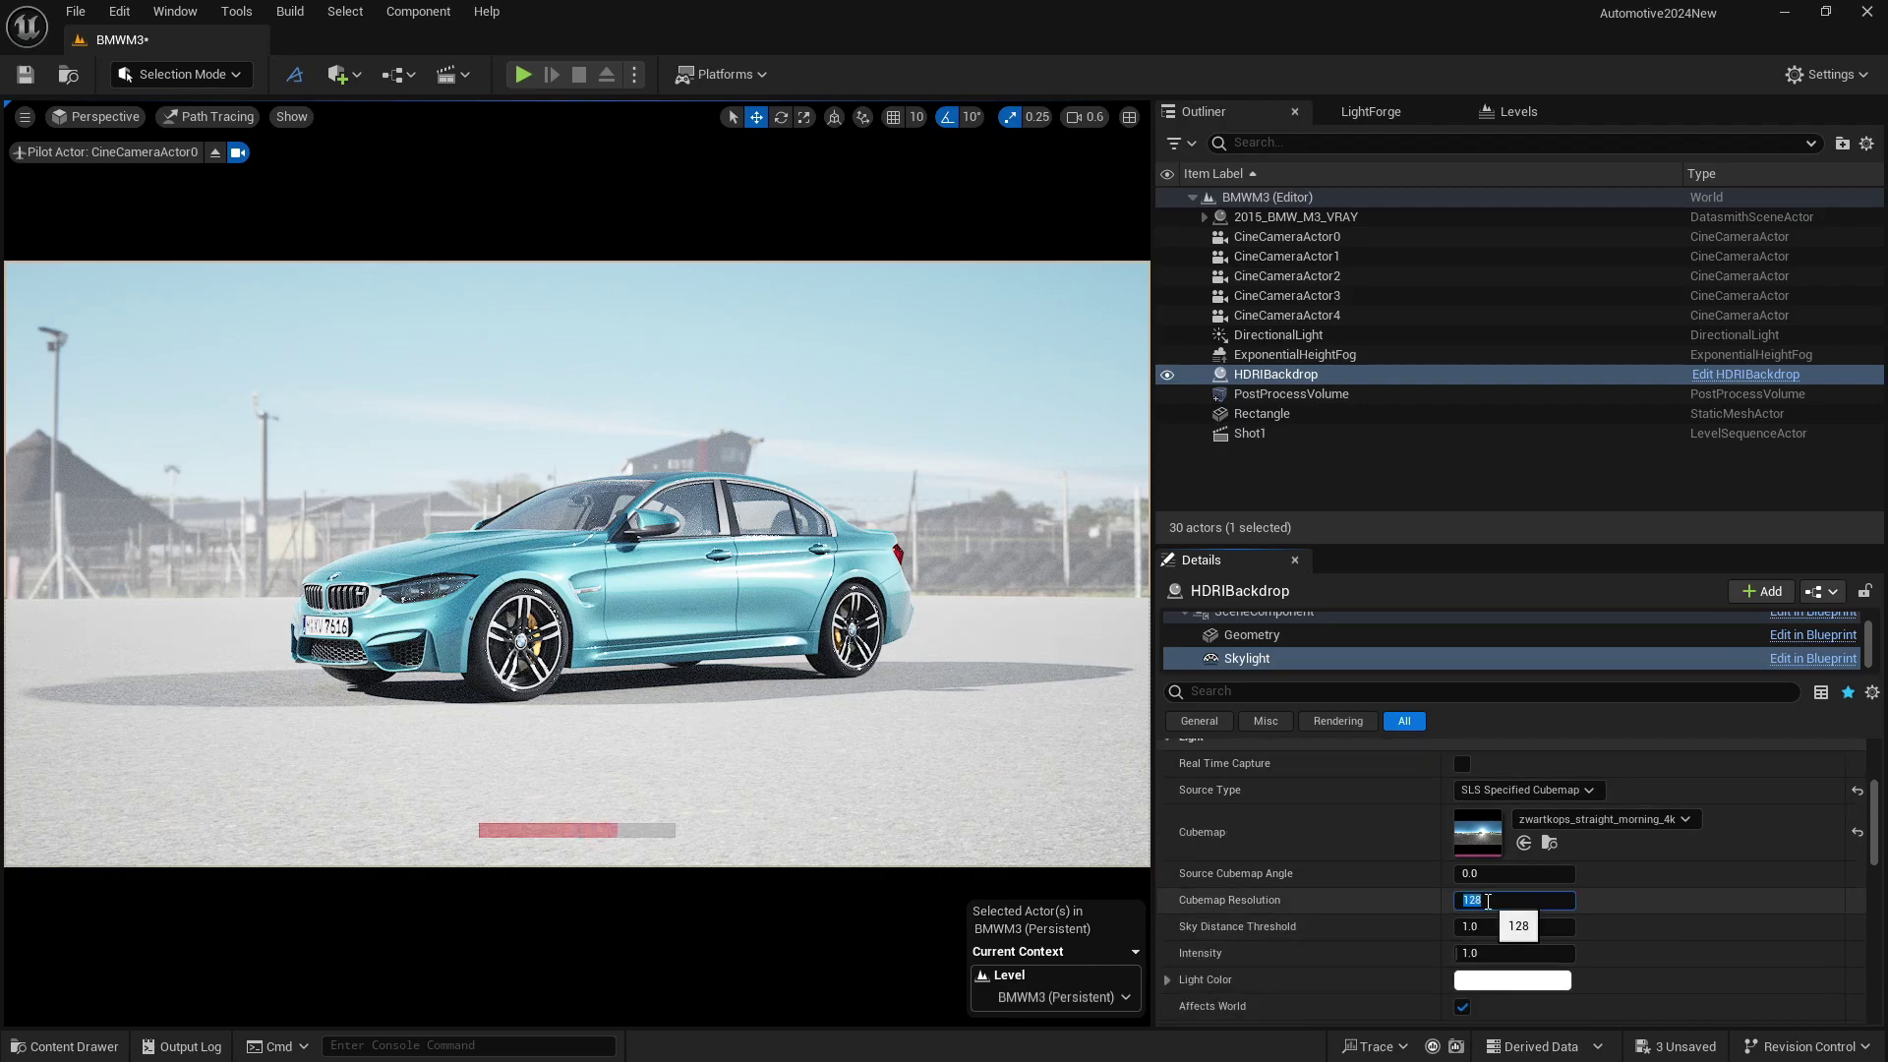
{"action": "type", "text": "4096"}
{"action": "key", "text": "Return"}
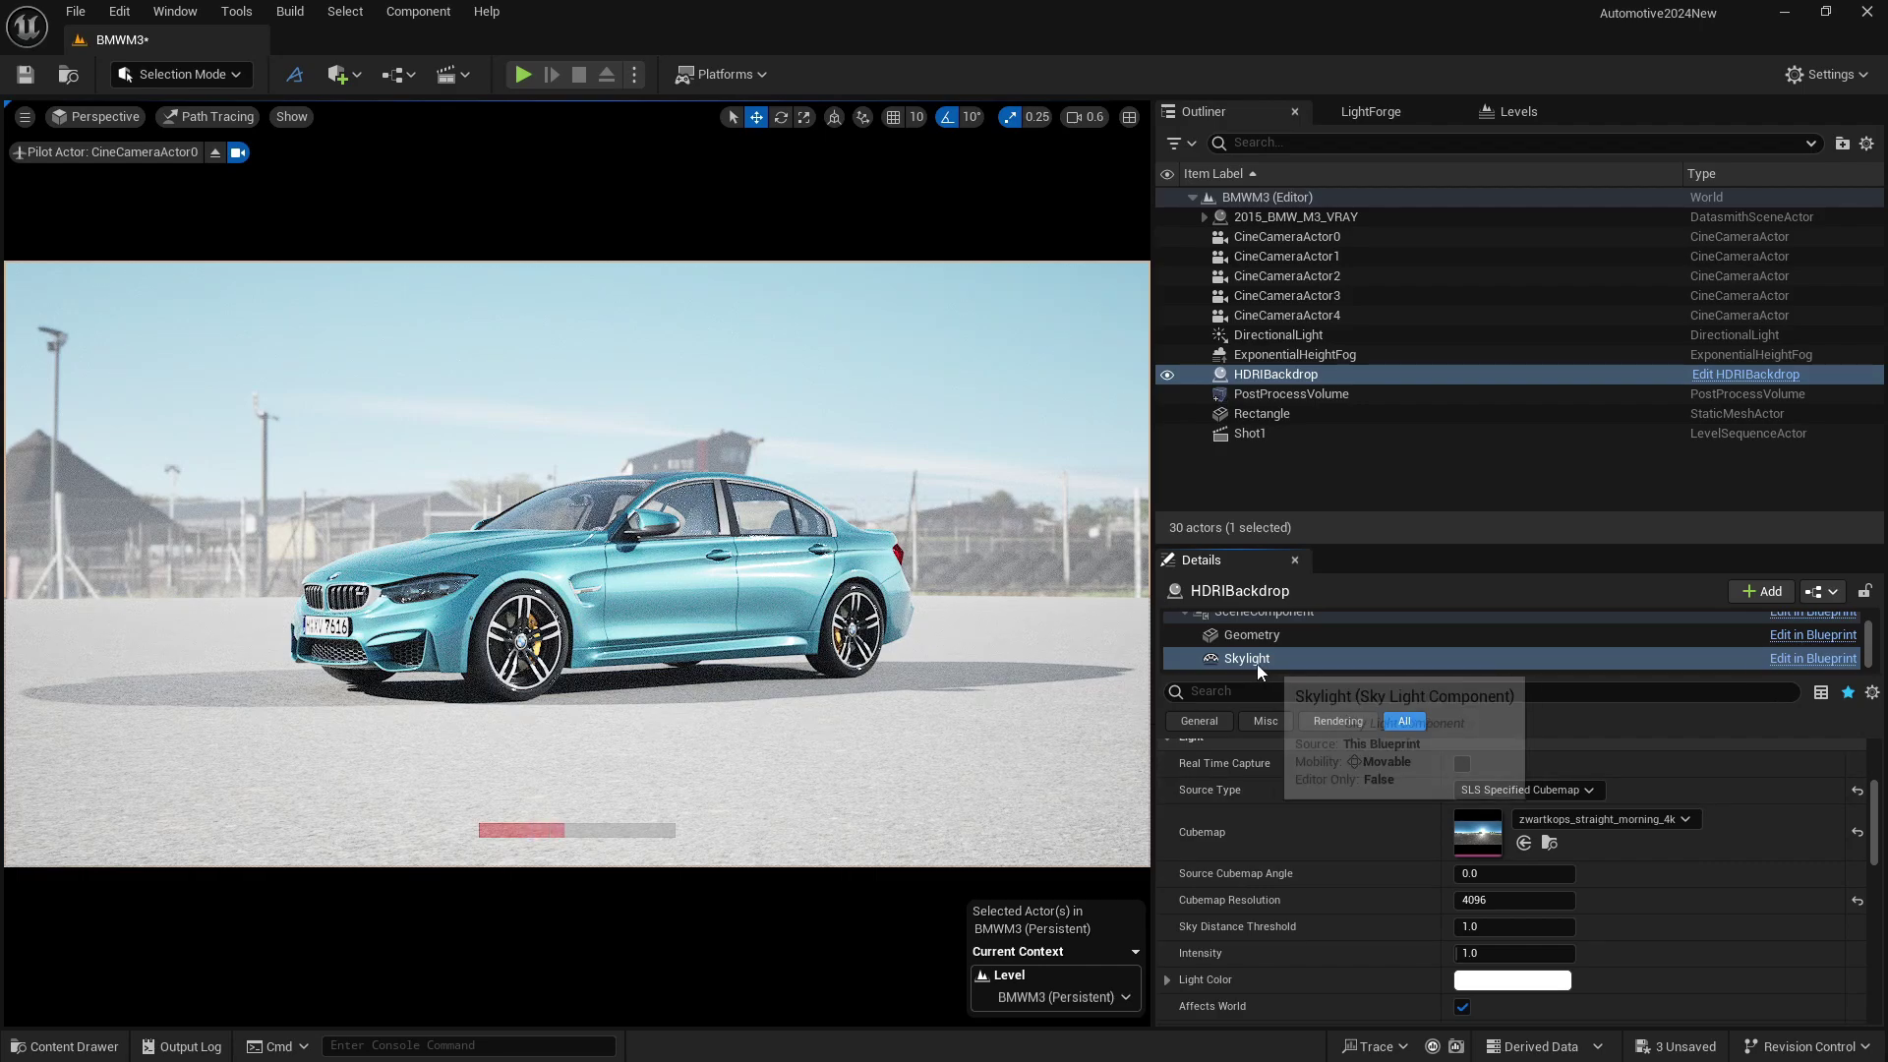
Step: Try the SLS Captured Scene source type on the Skylight for comparison and return it to SLS Specified Cubemap
{"action": "scroll", "coordinate": [1412, 859], "scroll_direction": "up", "scroll_amount": 2}
{"action": "scroll", "coordinate": [1319, 811], "scroll_direction": "up", "scroll_amount": 2}
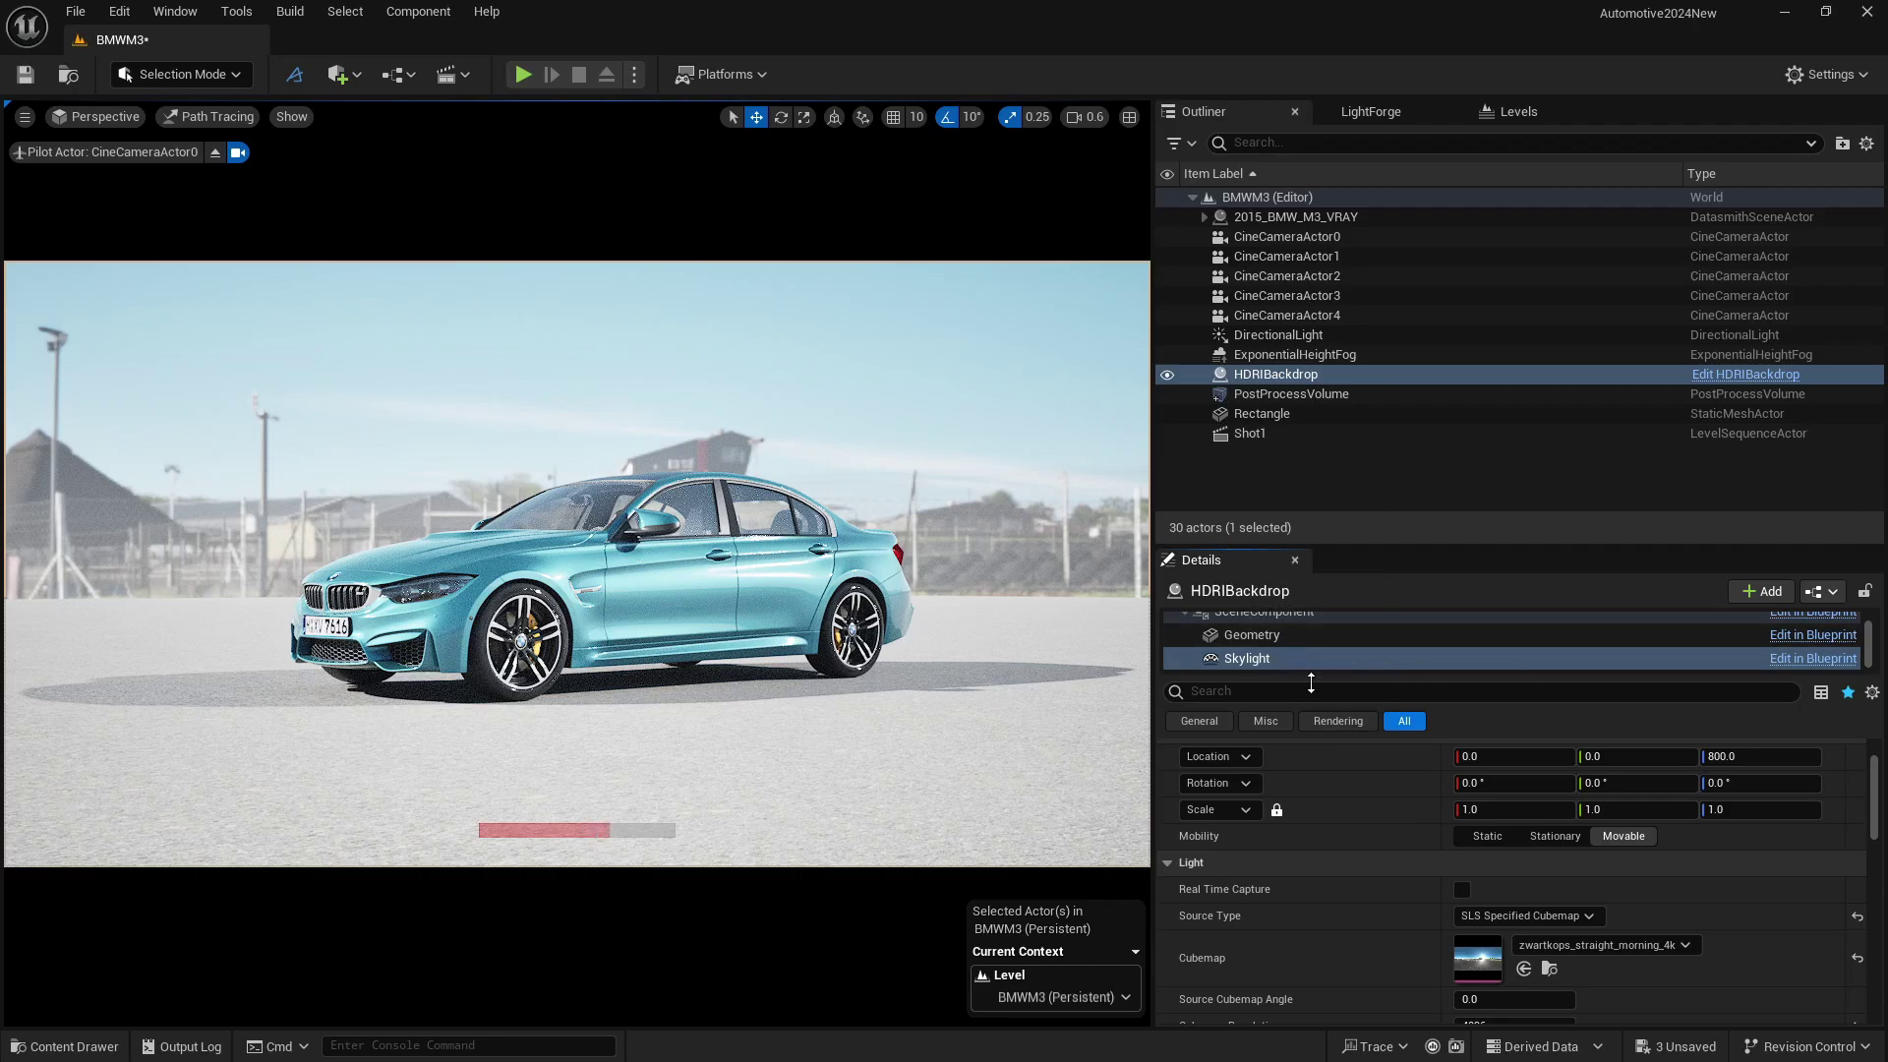
{"action": "left_click", "coordinate": [1489, 914]}
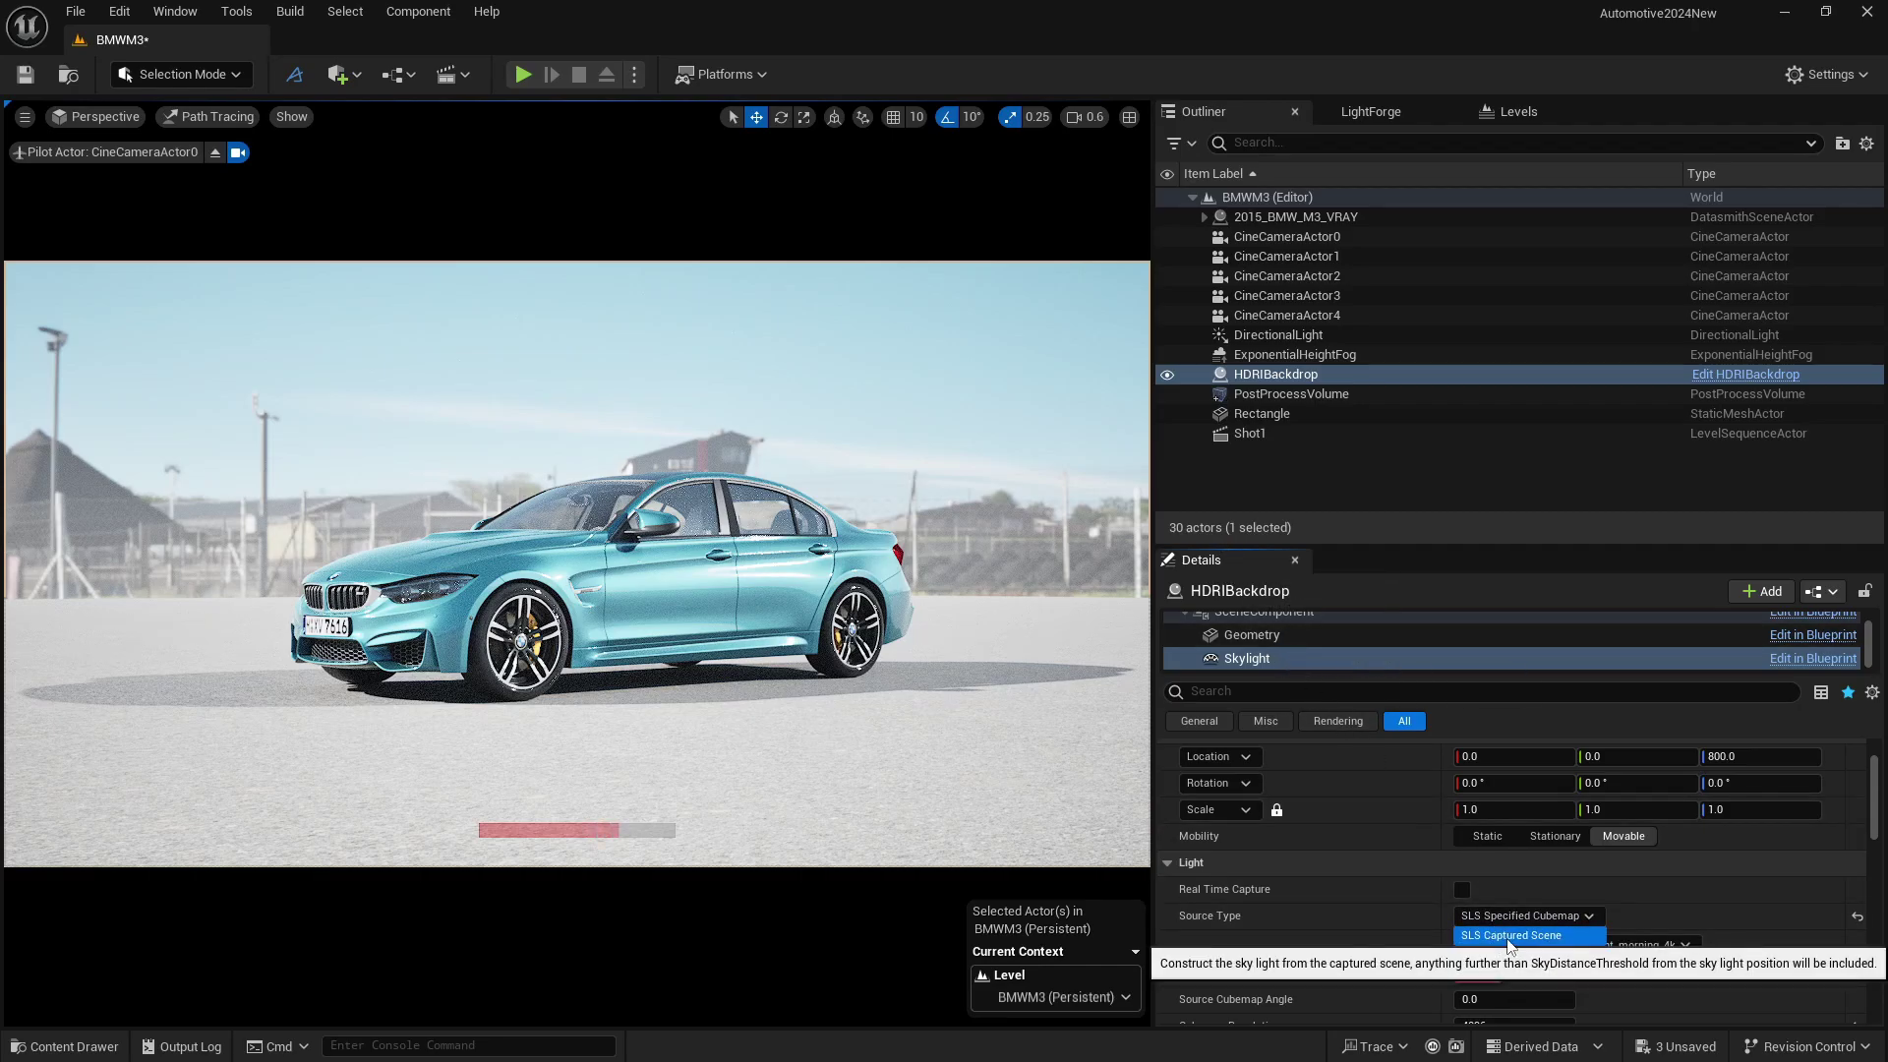
{"action": "left_click", "coordinate": [1507, 938]}
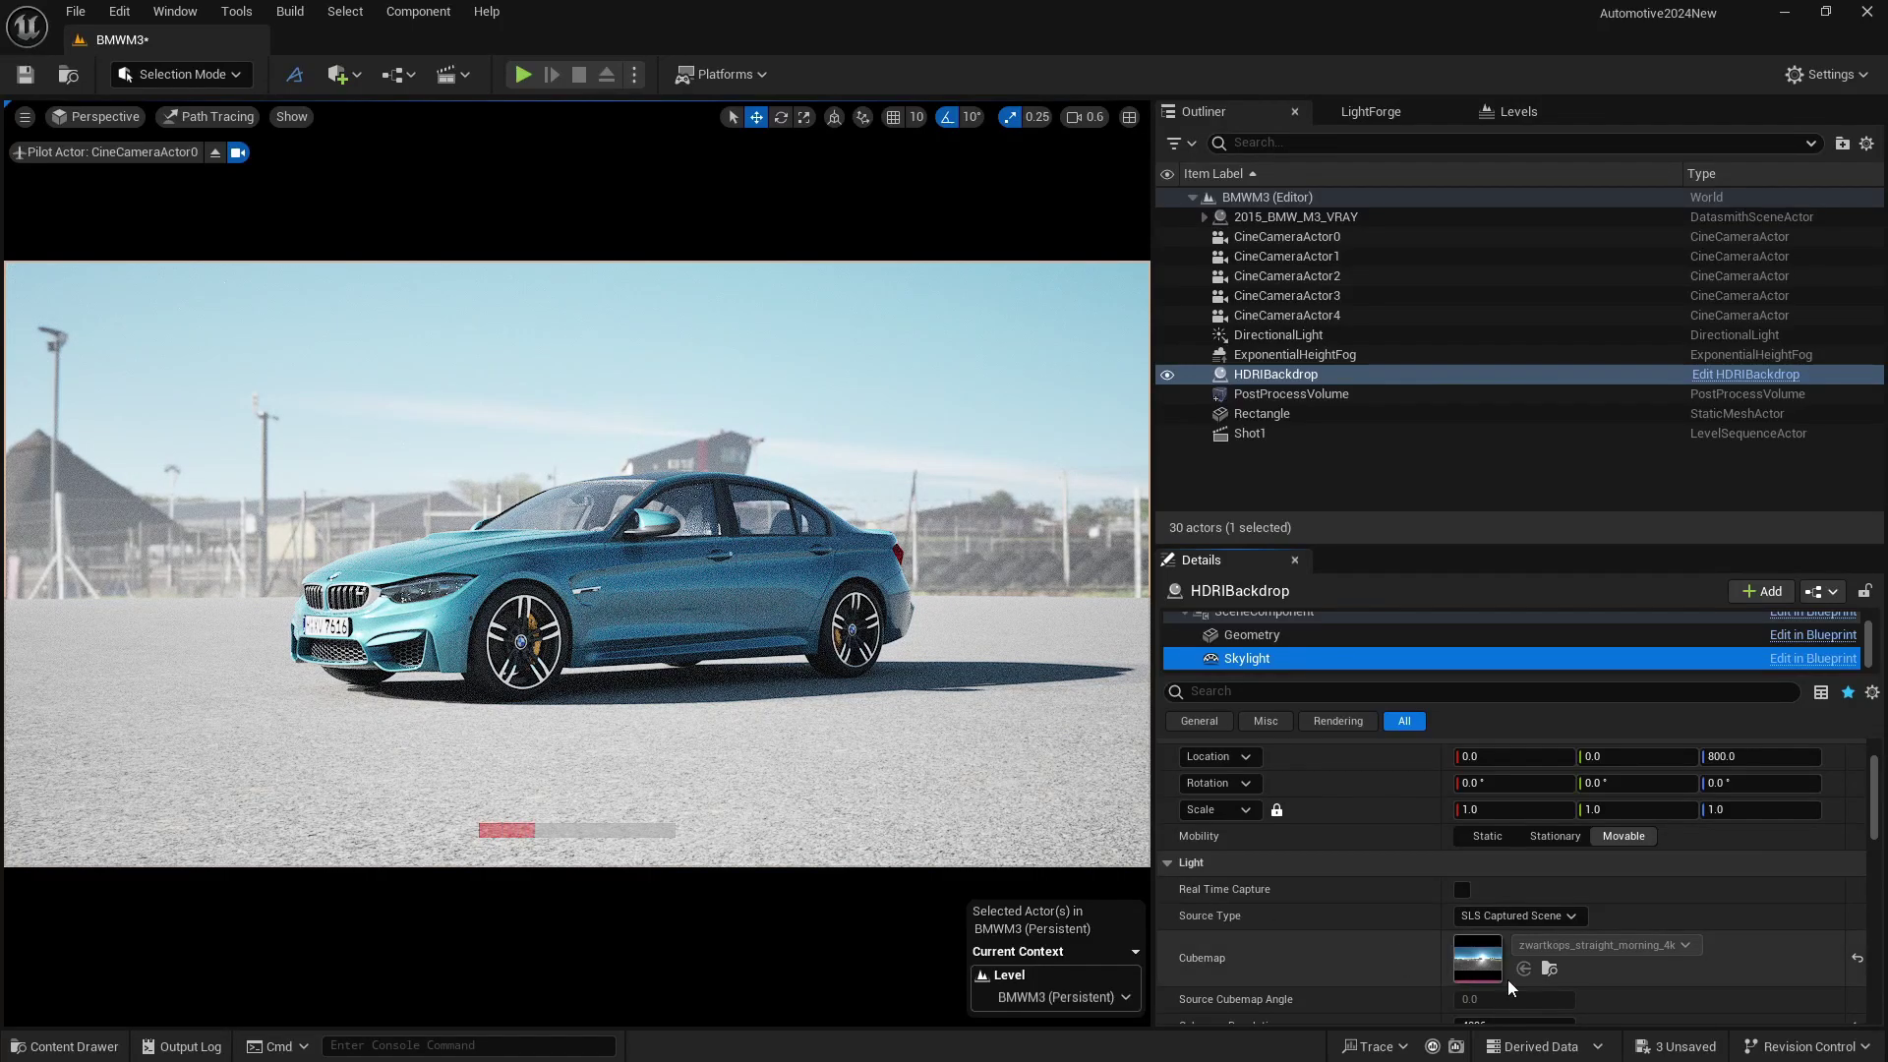
{"action": "left_click", "coordinate": [1520, 915]}
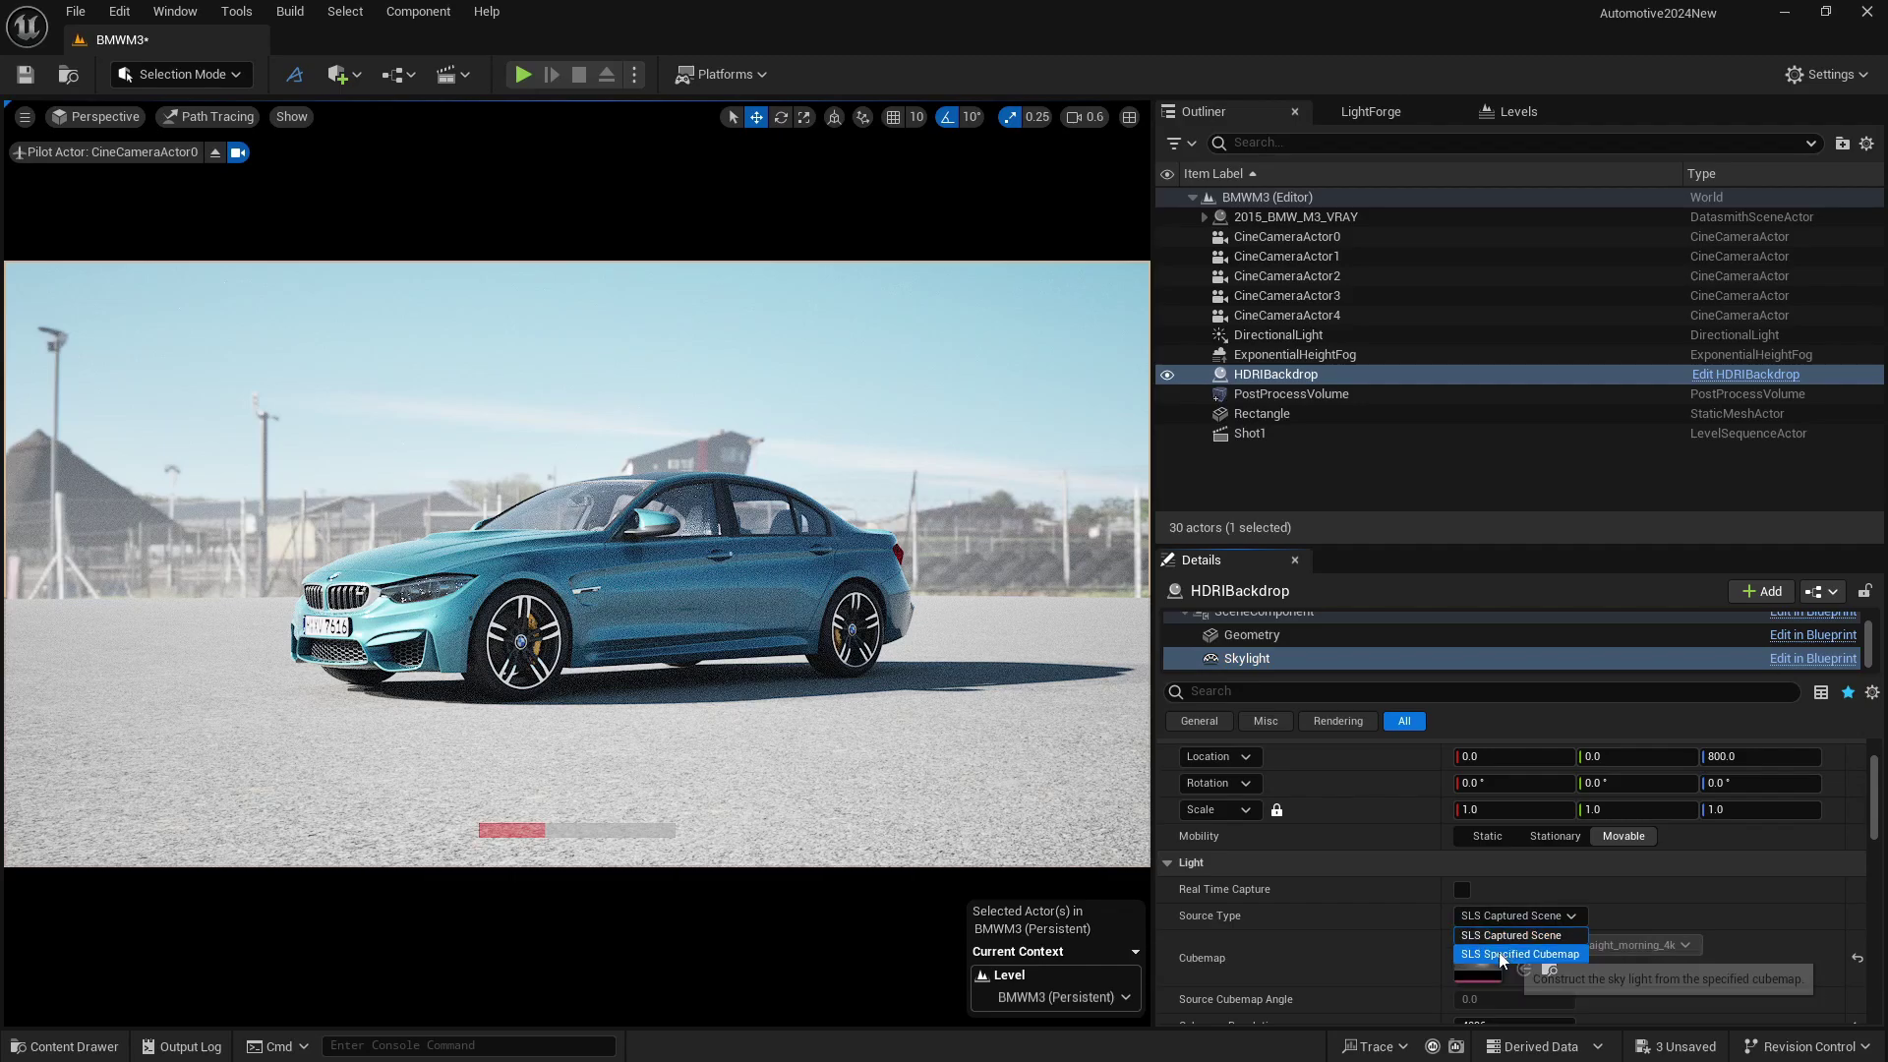
{"action": "left_click", "coordinate": [1511, 953]}
Step: Hide the DirectionalLight in the level and keep the Skylight's source type on SLS Specified Cubemap
{"action": "left_click", "coordinate": [1168, 335]}
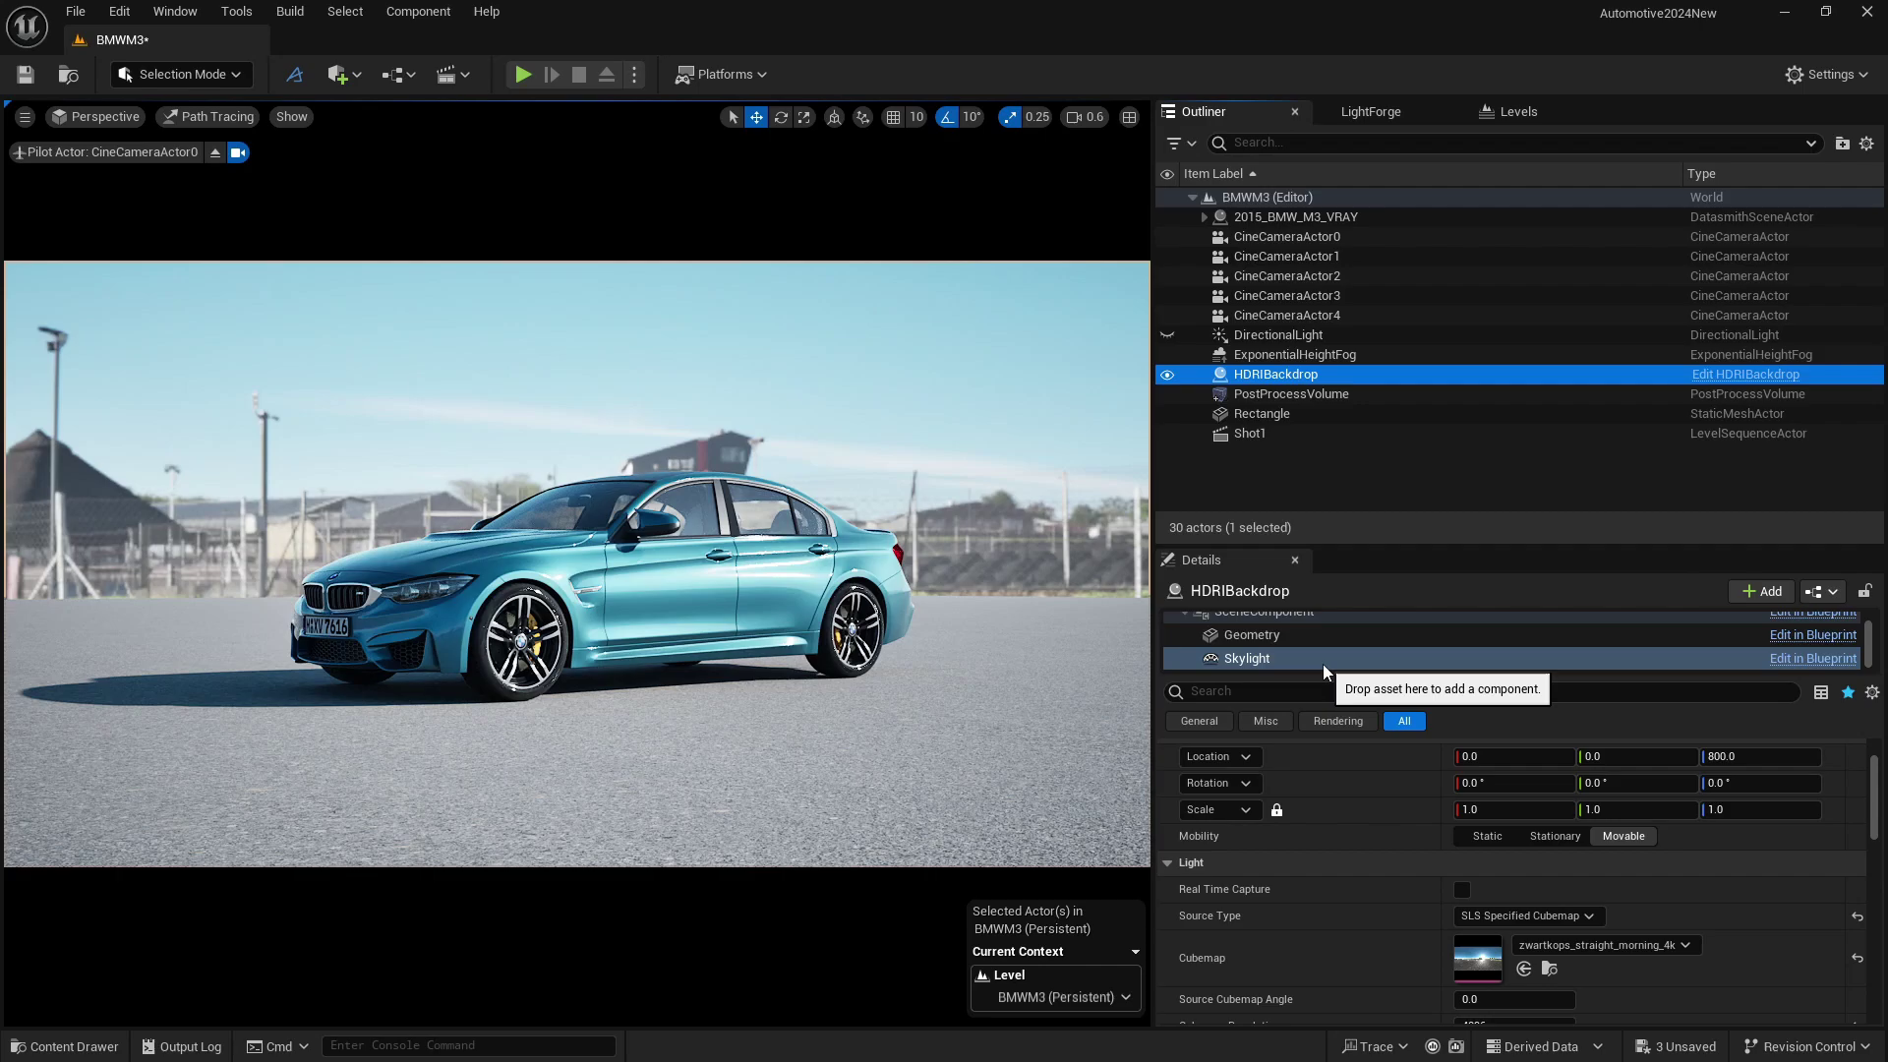
{"action": "left_click", "coordinate": [1485, 916]}
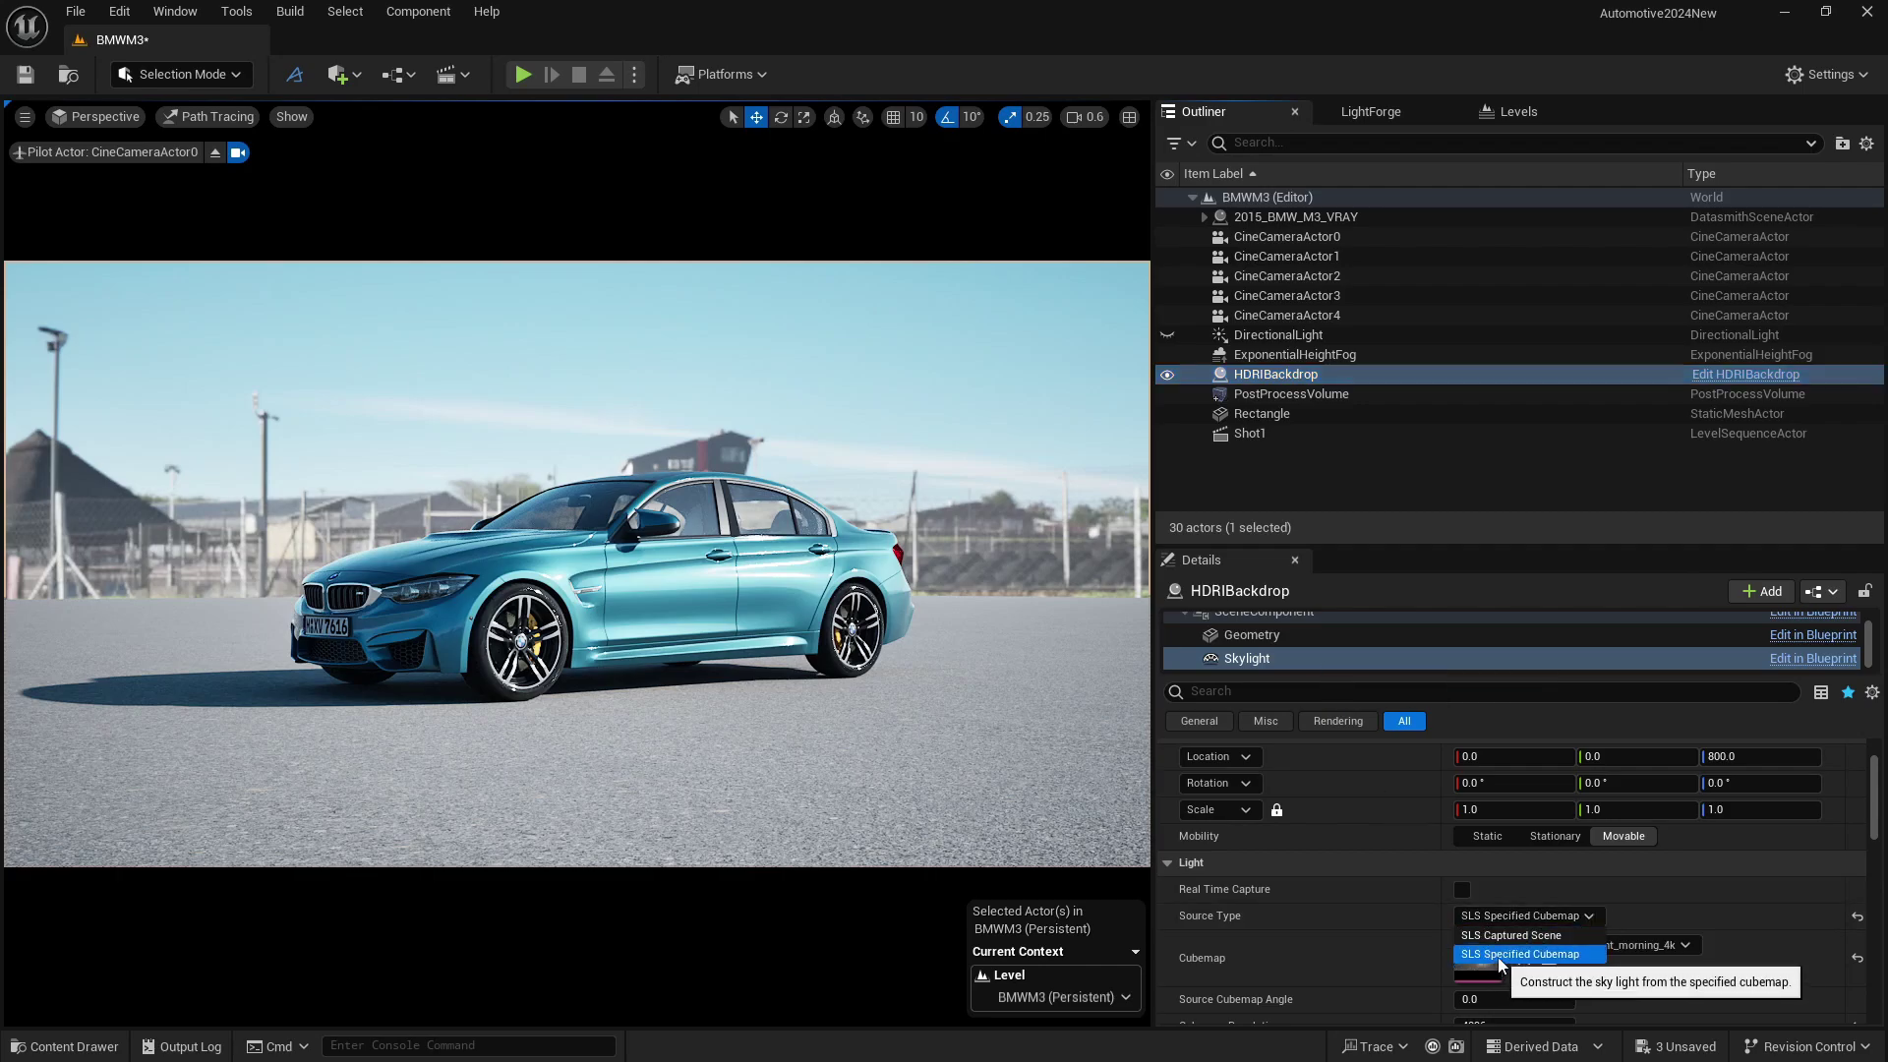
{"action": "left_click", "coordinate": [1494, 956]}
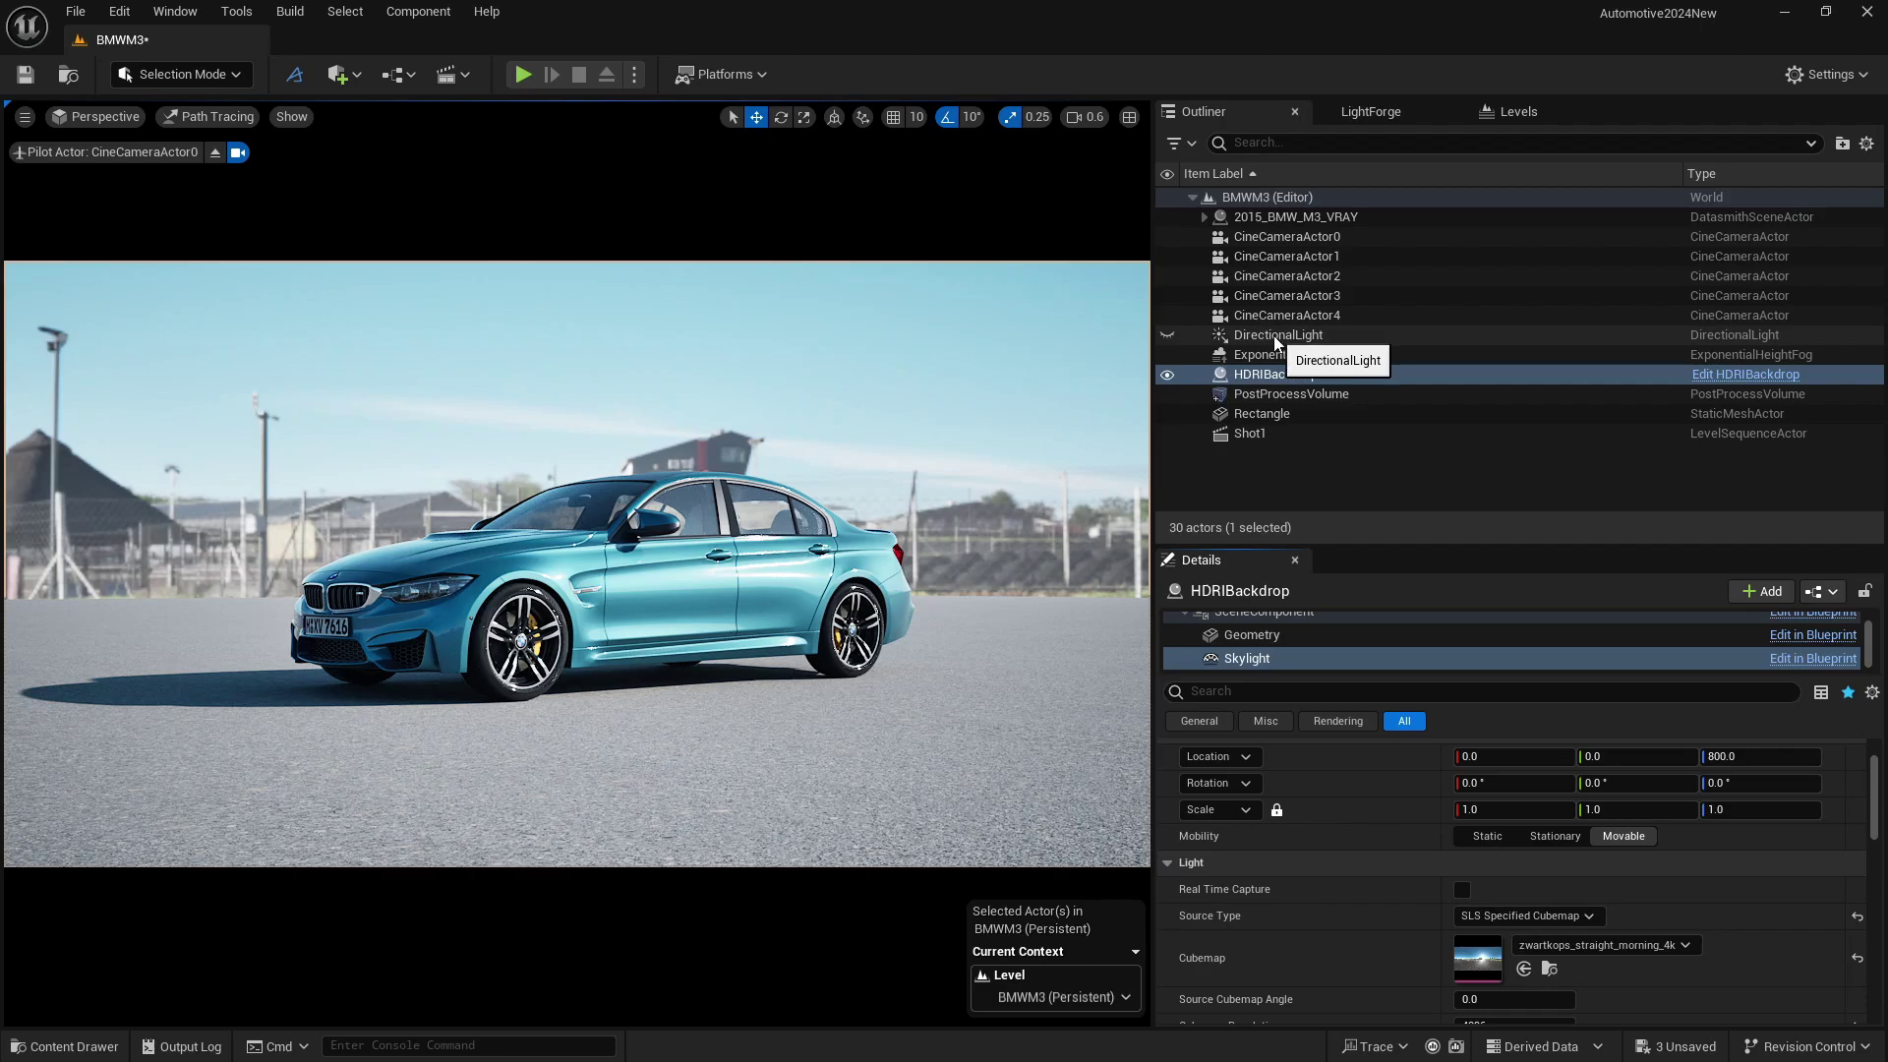
Step: Try SLS Captured Scene on the Skylight with the DirectionalLight hidden, and undo that source type change
{"action": "left_click", "coordinate": [1500, 917]}
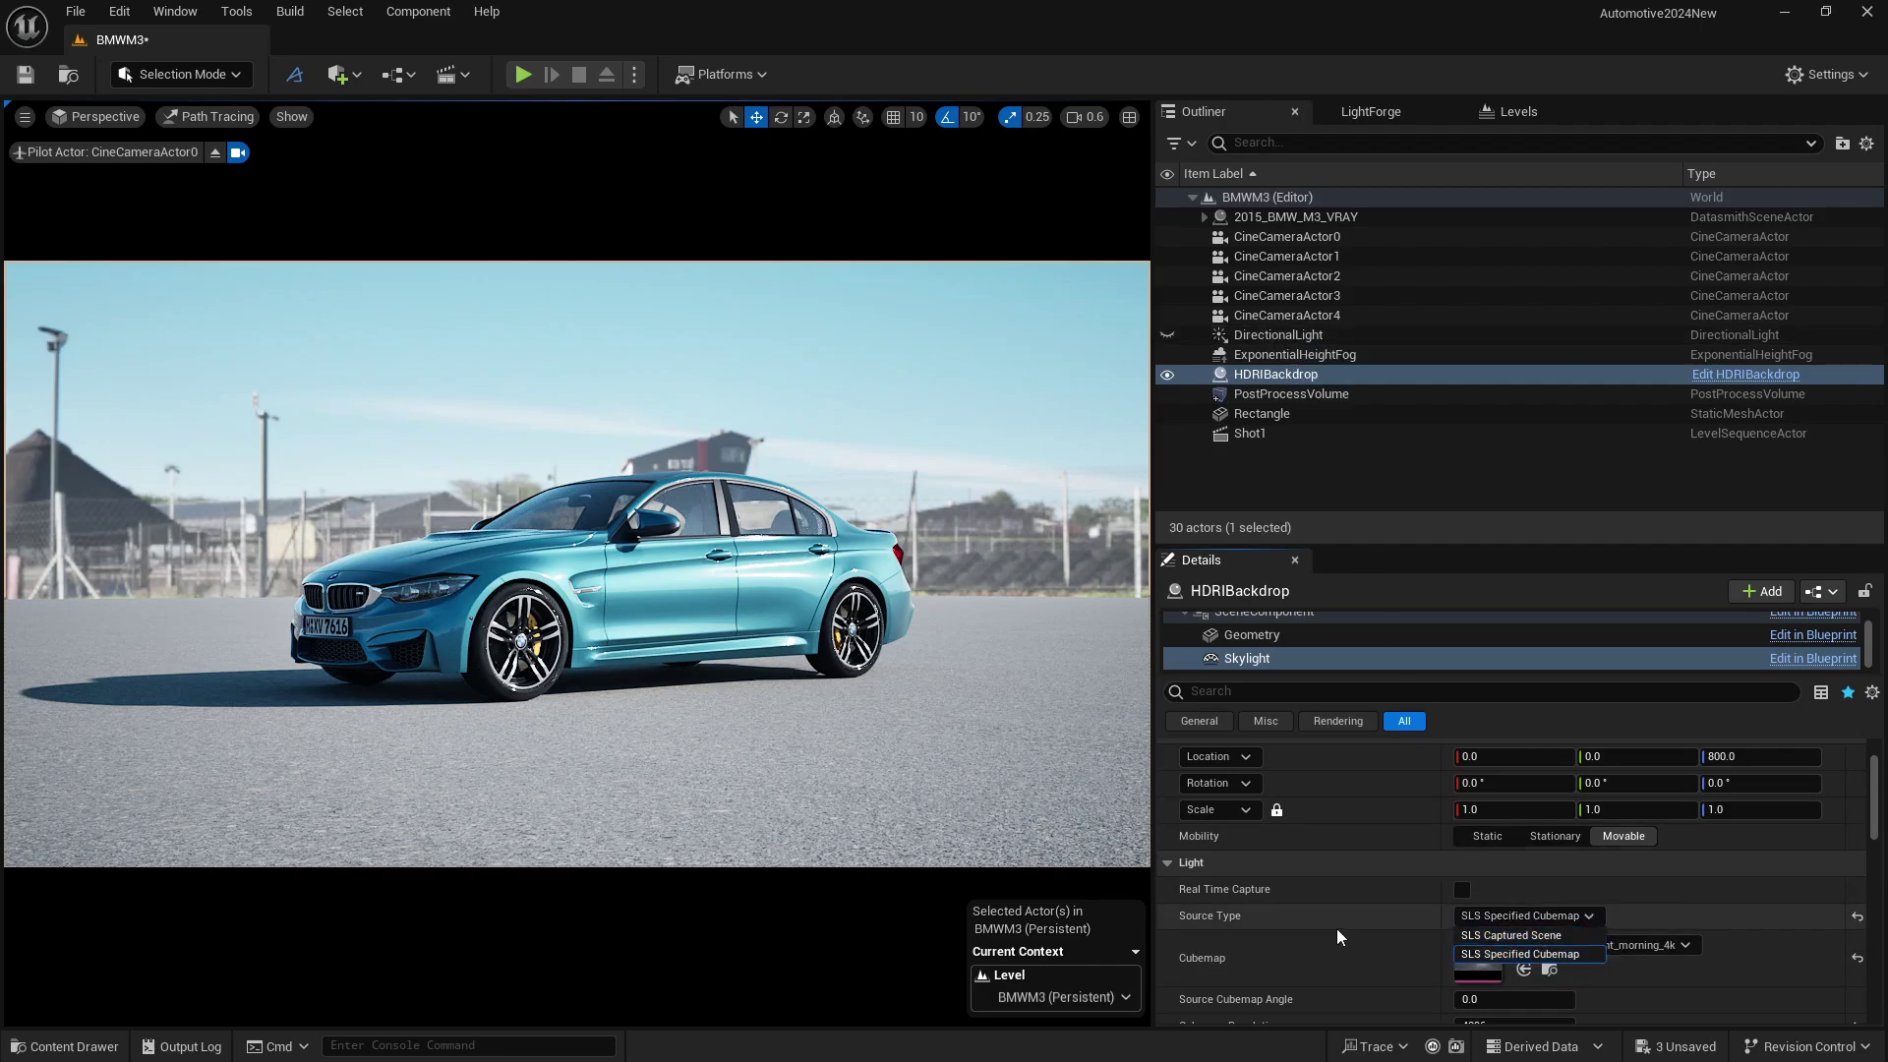
{"action": "left_click", "coordinate": [1475, 936]}
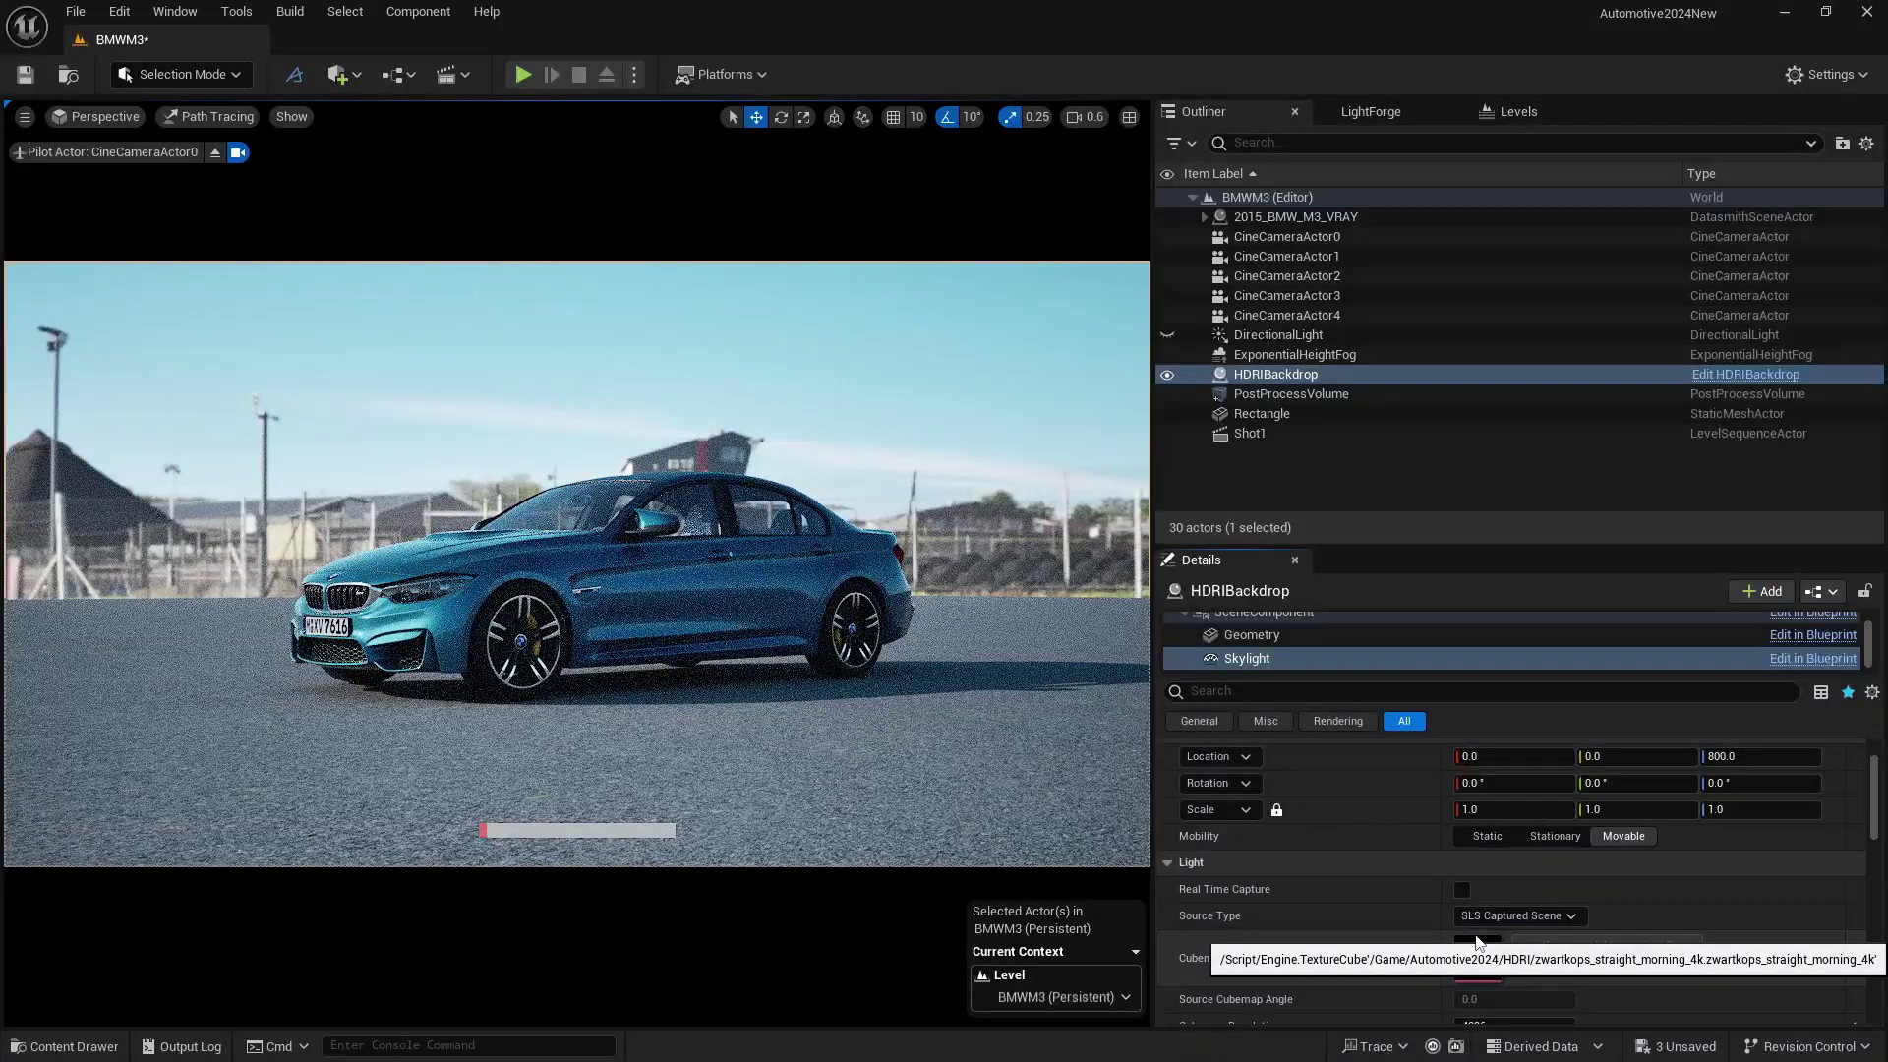
{"action": "key", "text": "ctrl+z"}
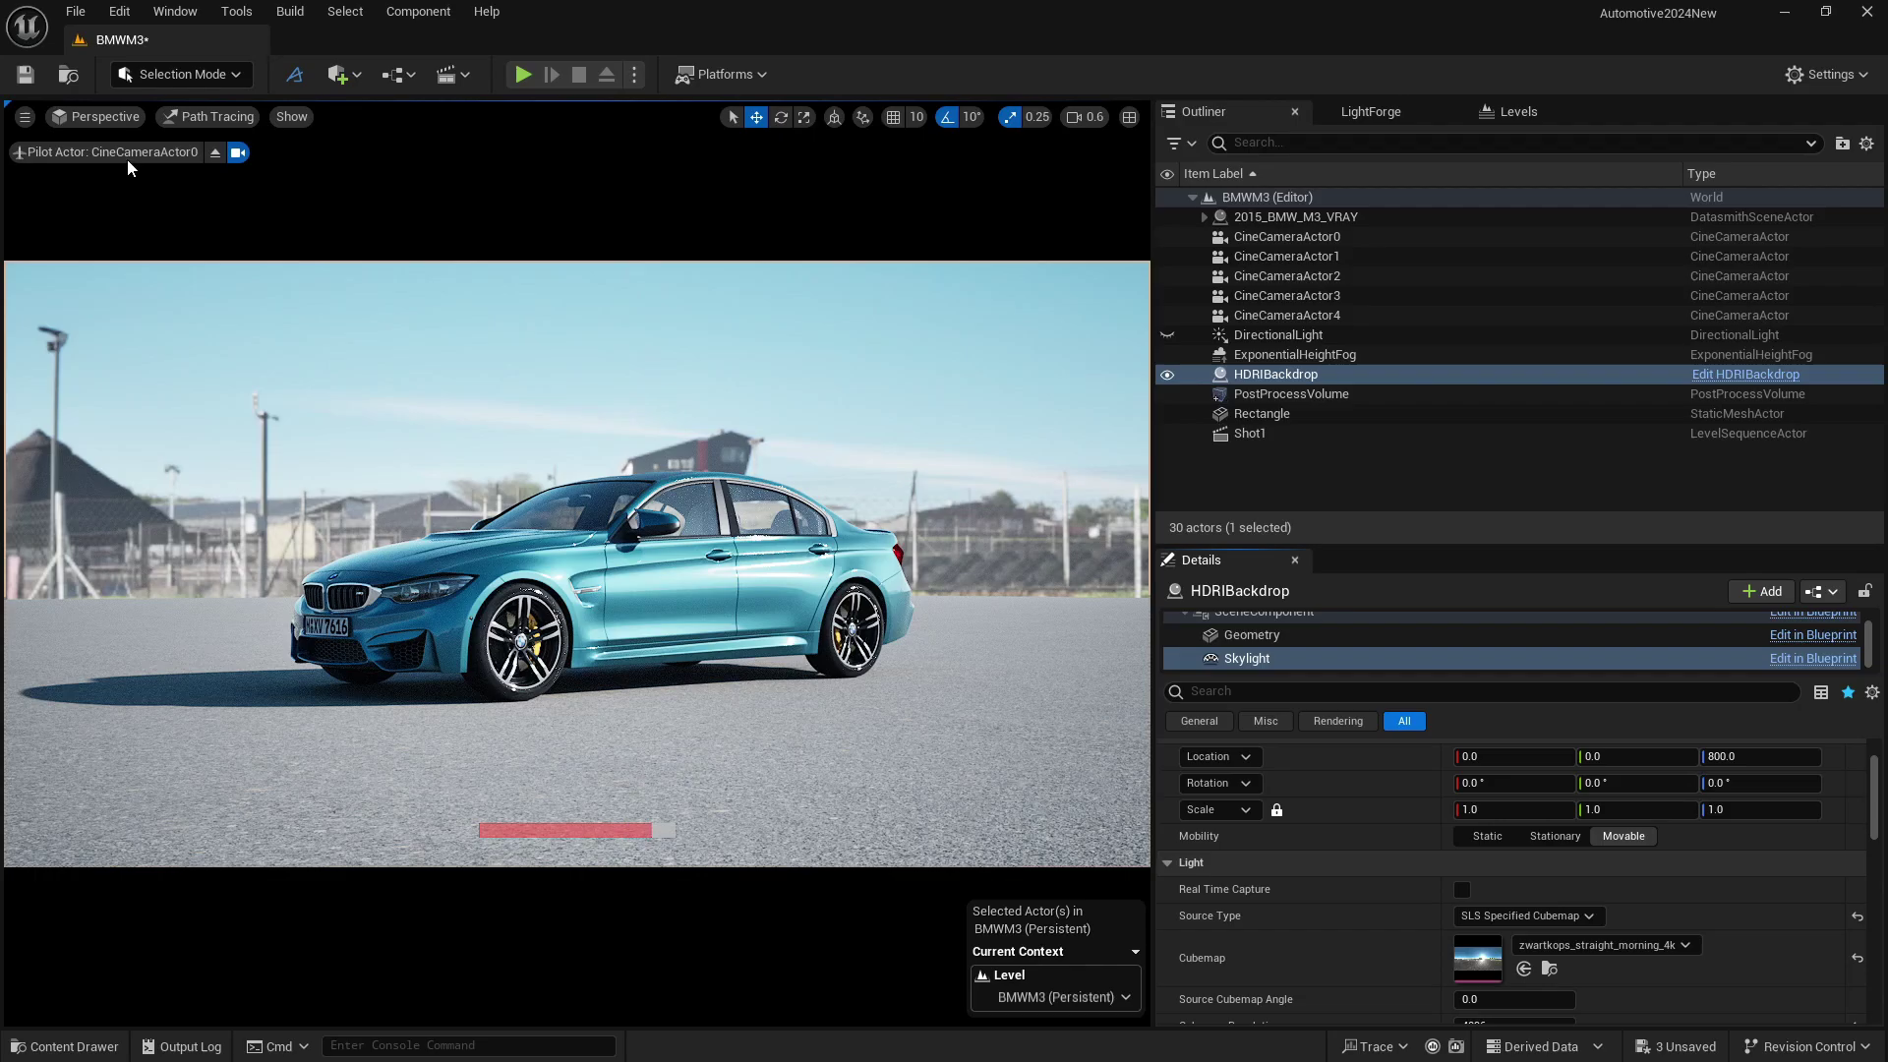
Step: View the car through CineCameraActor1 and stop piloting the camera to return to the free perspective view
{"action": "left_click", "coordinate": [130, 116]}
{"action": "left_click", "coordinate": [149, 378]}
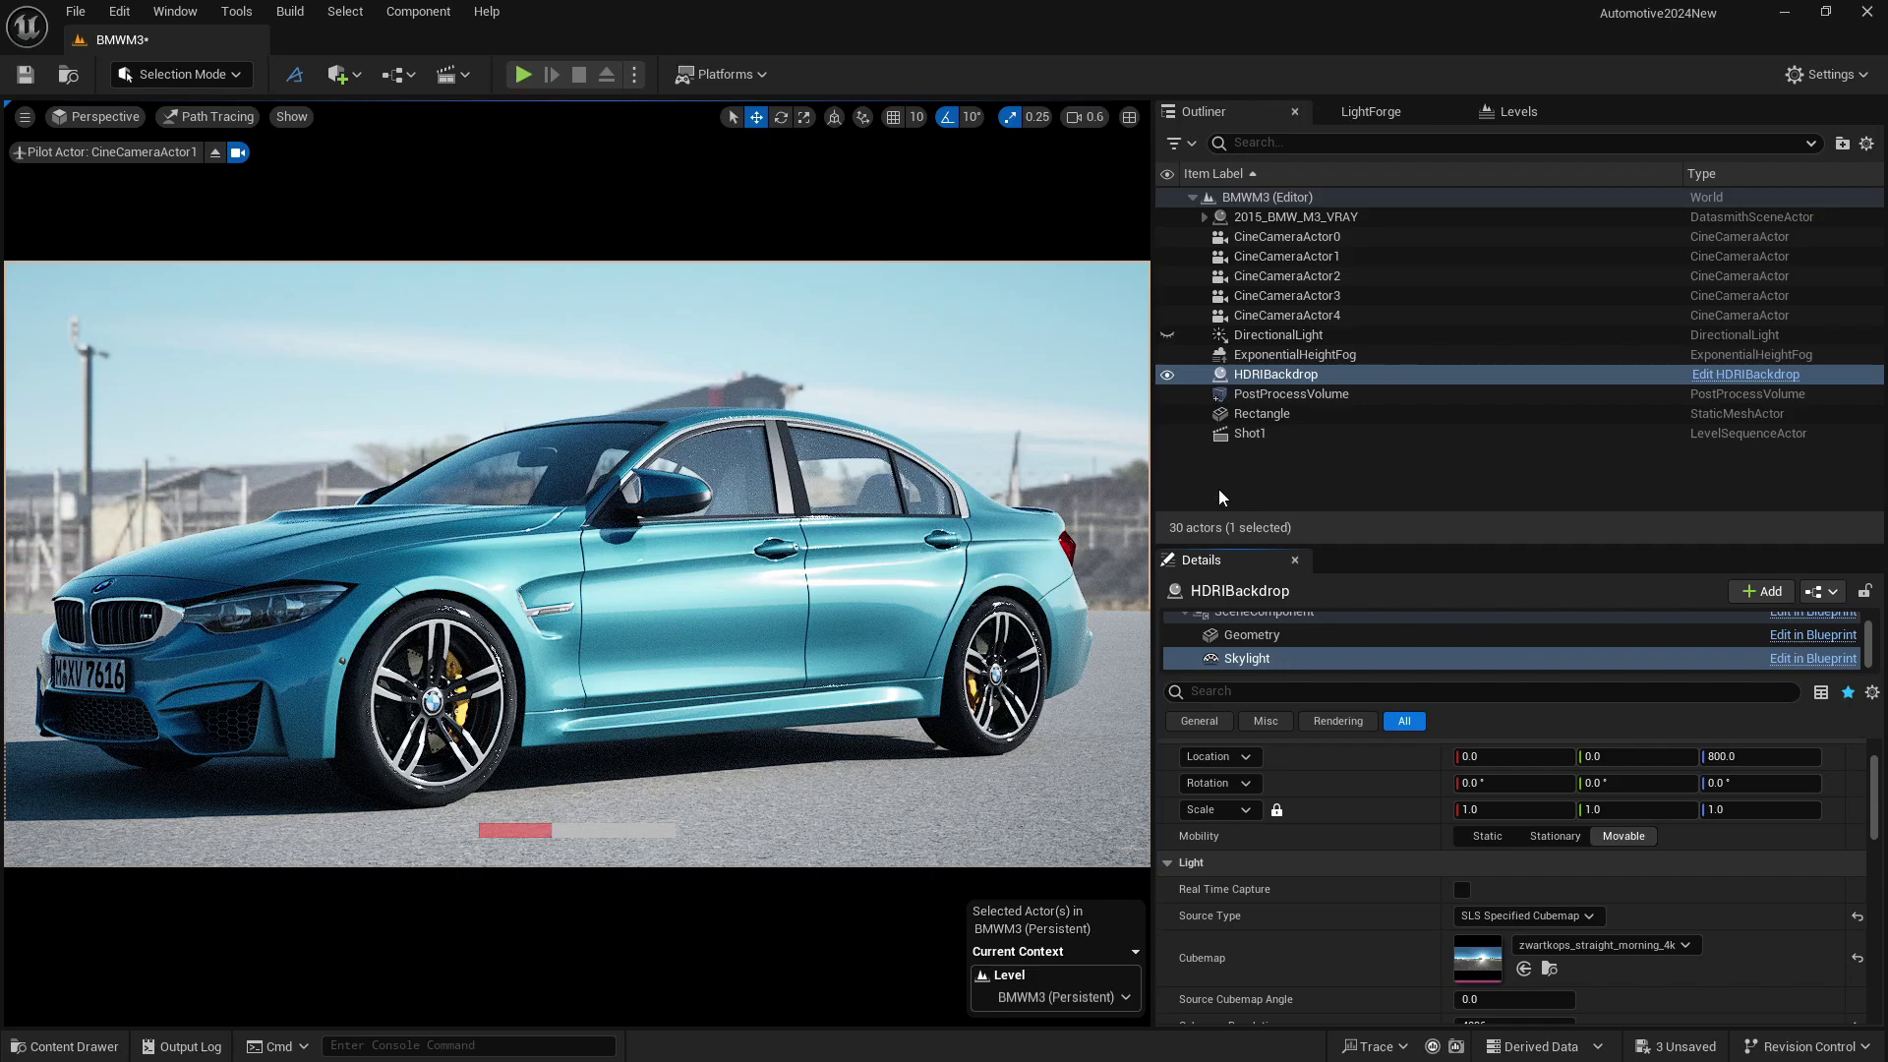
{"action": "left_click", "coordinate": [215, 152]}
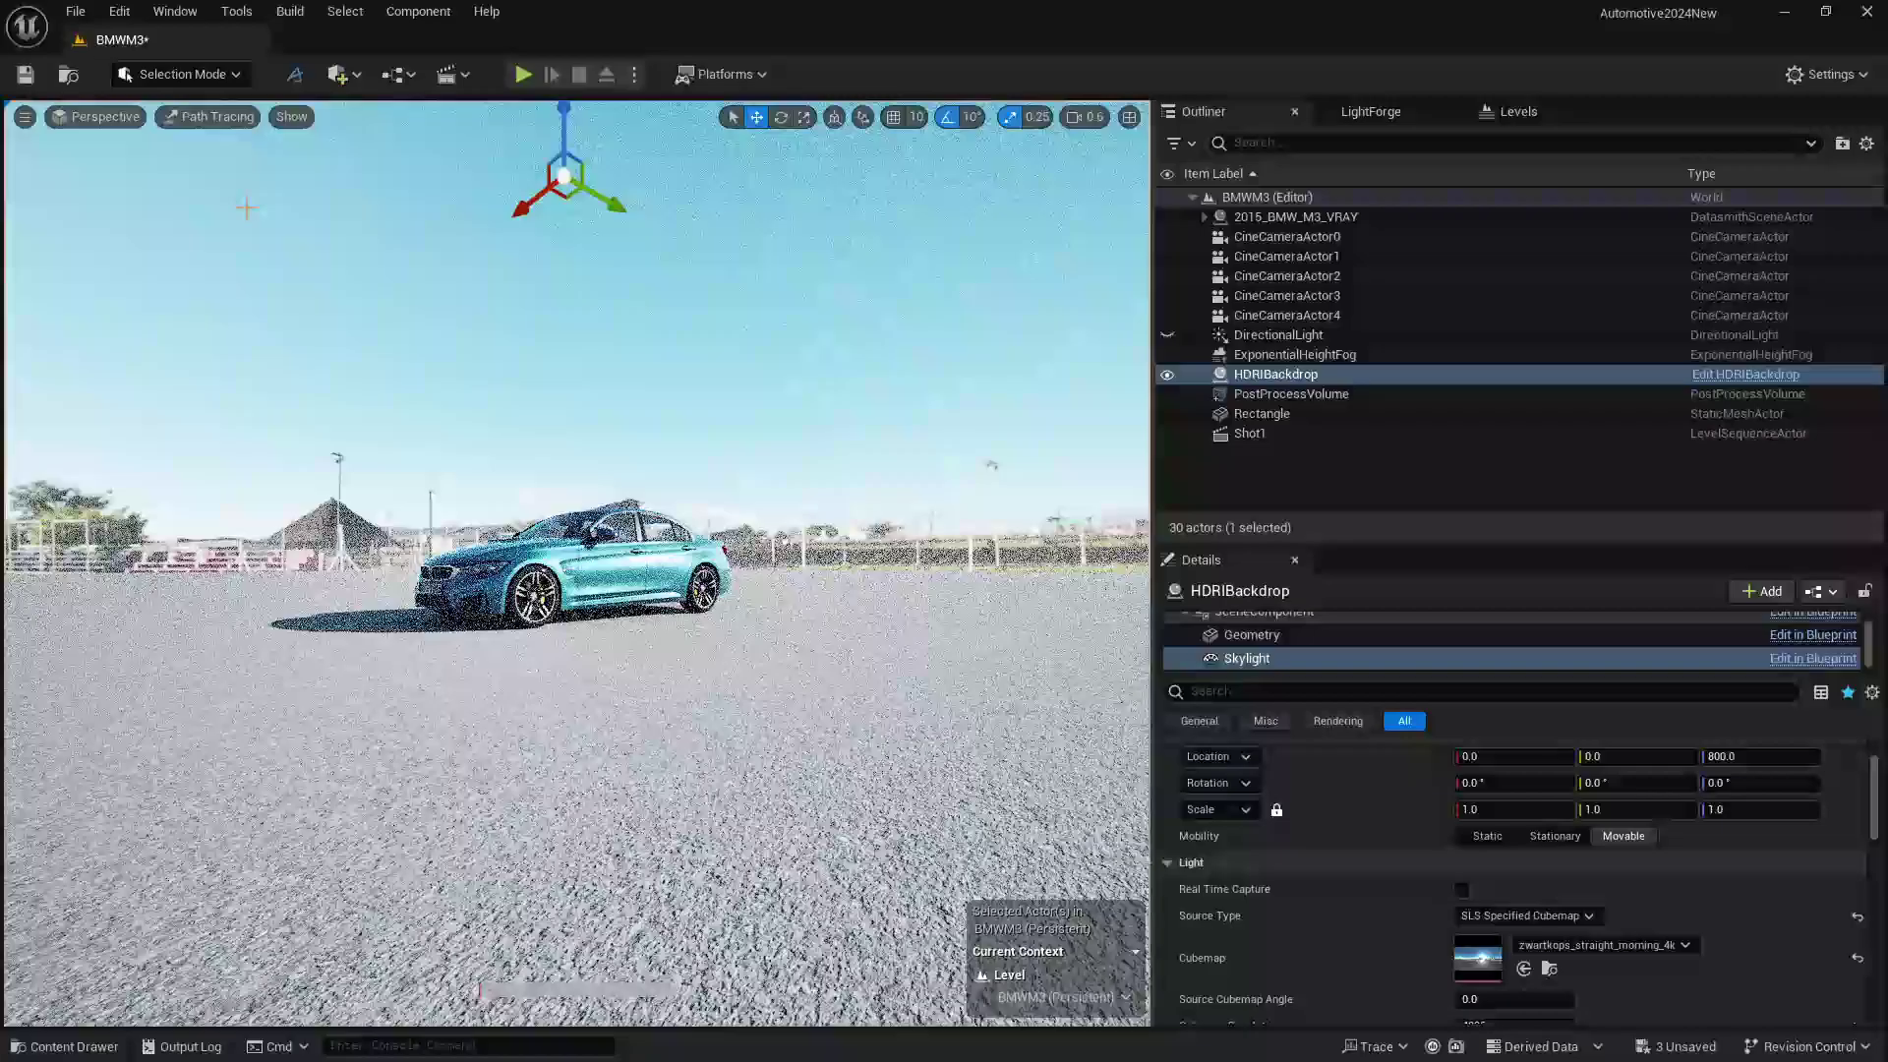
Step: Rotate the HDRIBackdrop actor about its vertical axis to a Z rotation of 50°
{"action": "left_click", "coordinate": [1304, 374]}
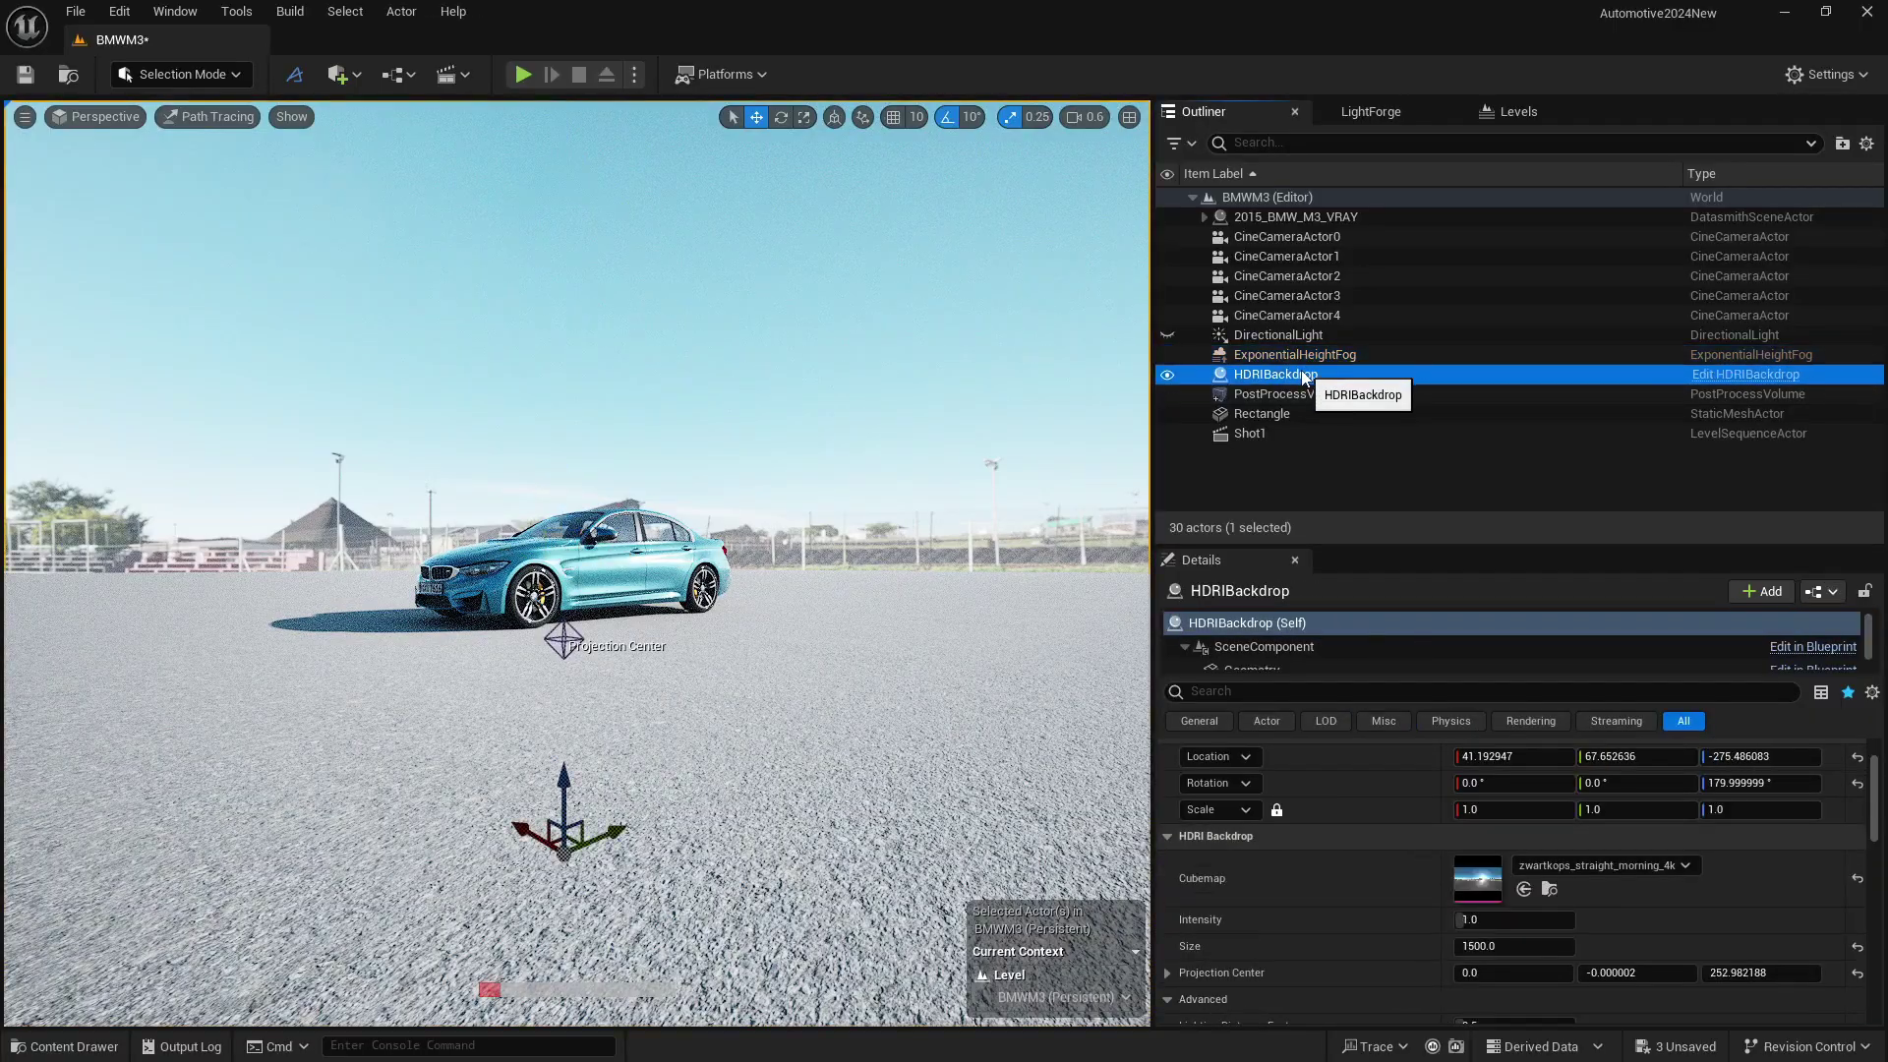
{"action": "key", "text": "e"}
{"action": "mouse_move", "coordinate": [556, 910]}
{"action": "left_mouse_down"}
{"action": "mouse_move", "coordinate": [619, 902]}
{"action": "mouse_move", "coordinate": [541, 916]}
{"action": "left_mouse_up"}
Step: Check the rotated backdrop through CineCameraActor2 and CineCameraActor3, and return the viewport to CineCameraActor0
{"action": "left_click", "coordinate": [116, 122]}
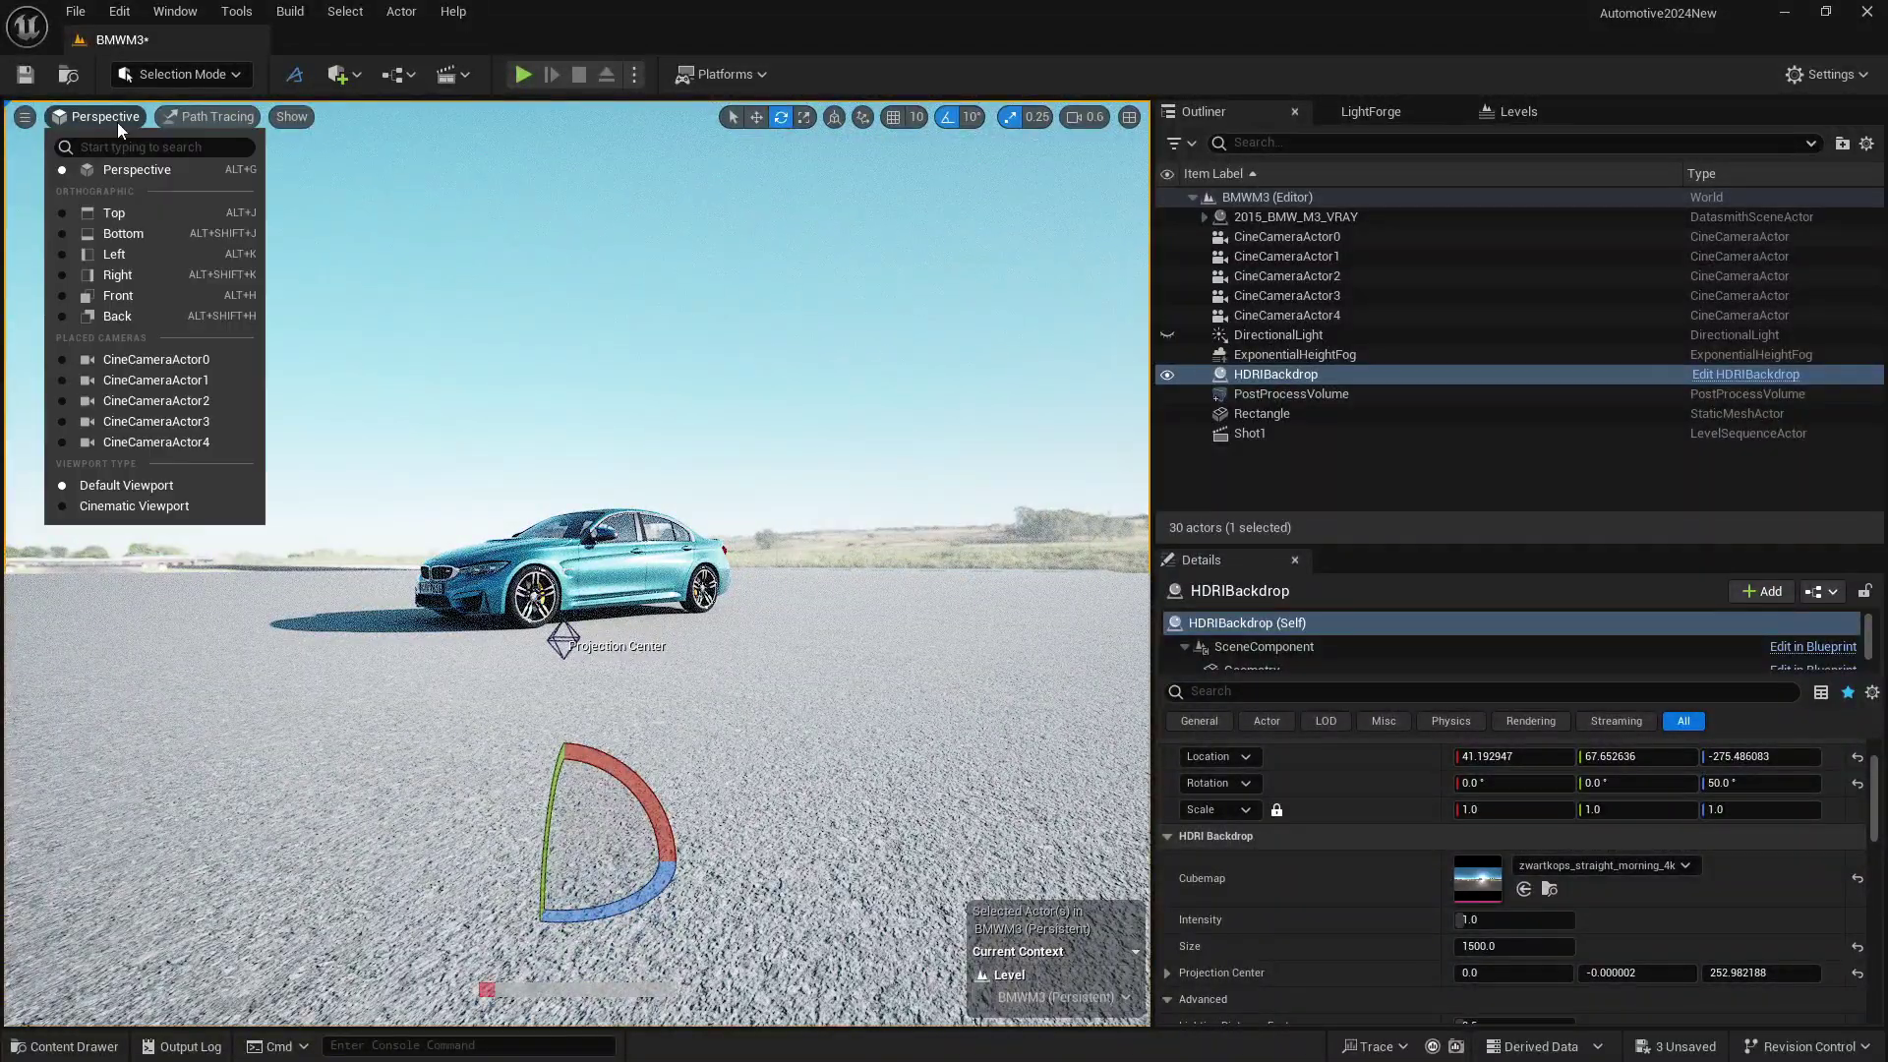
{"action": "left_click", "coordinate": [126, 404]}
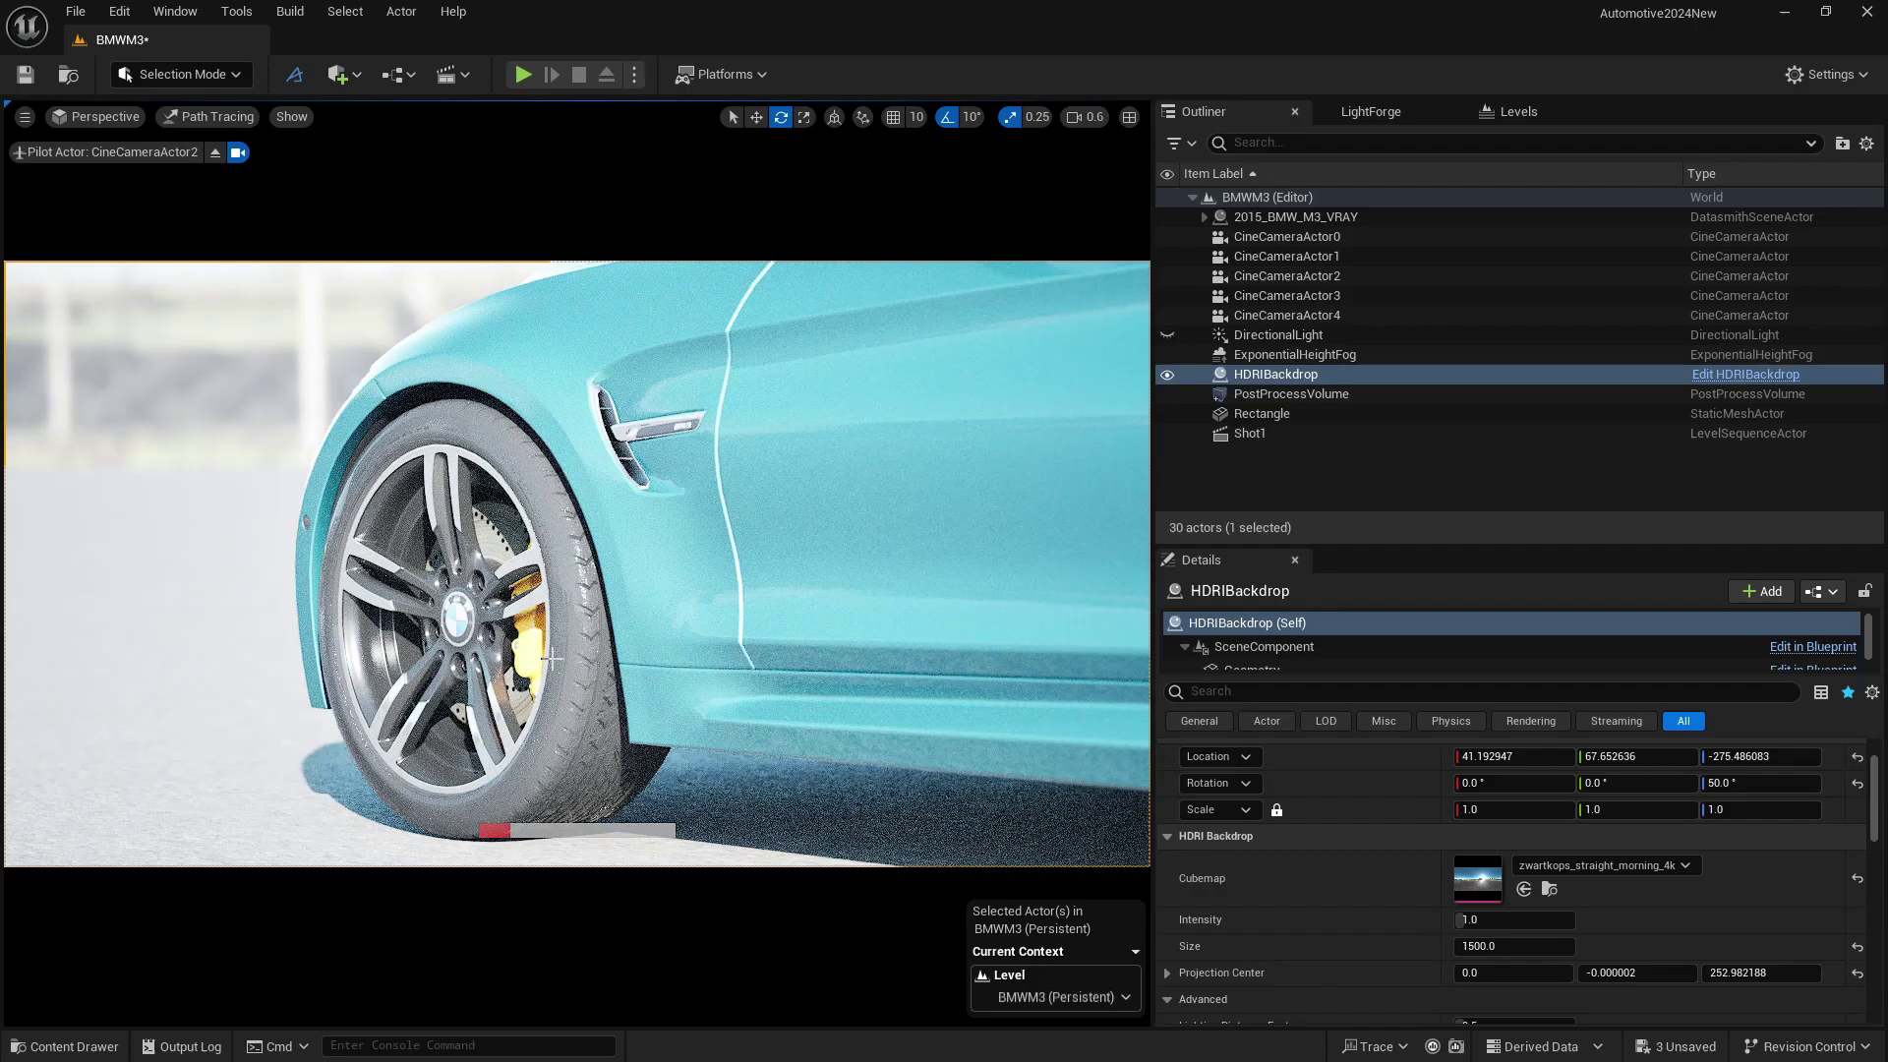
{"action": "left_click", "coordinate": [96, 116]}
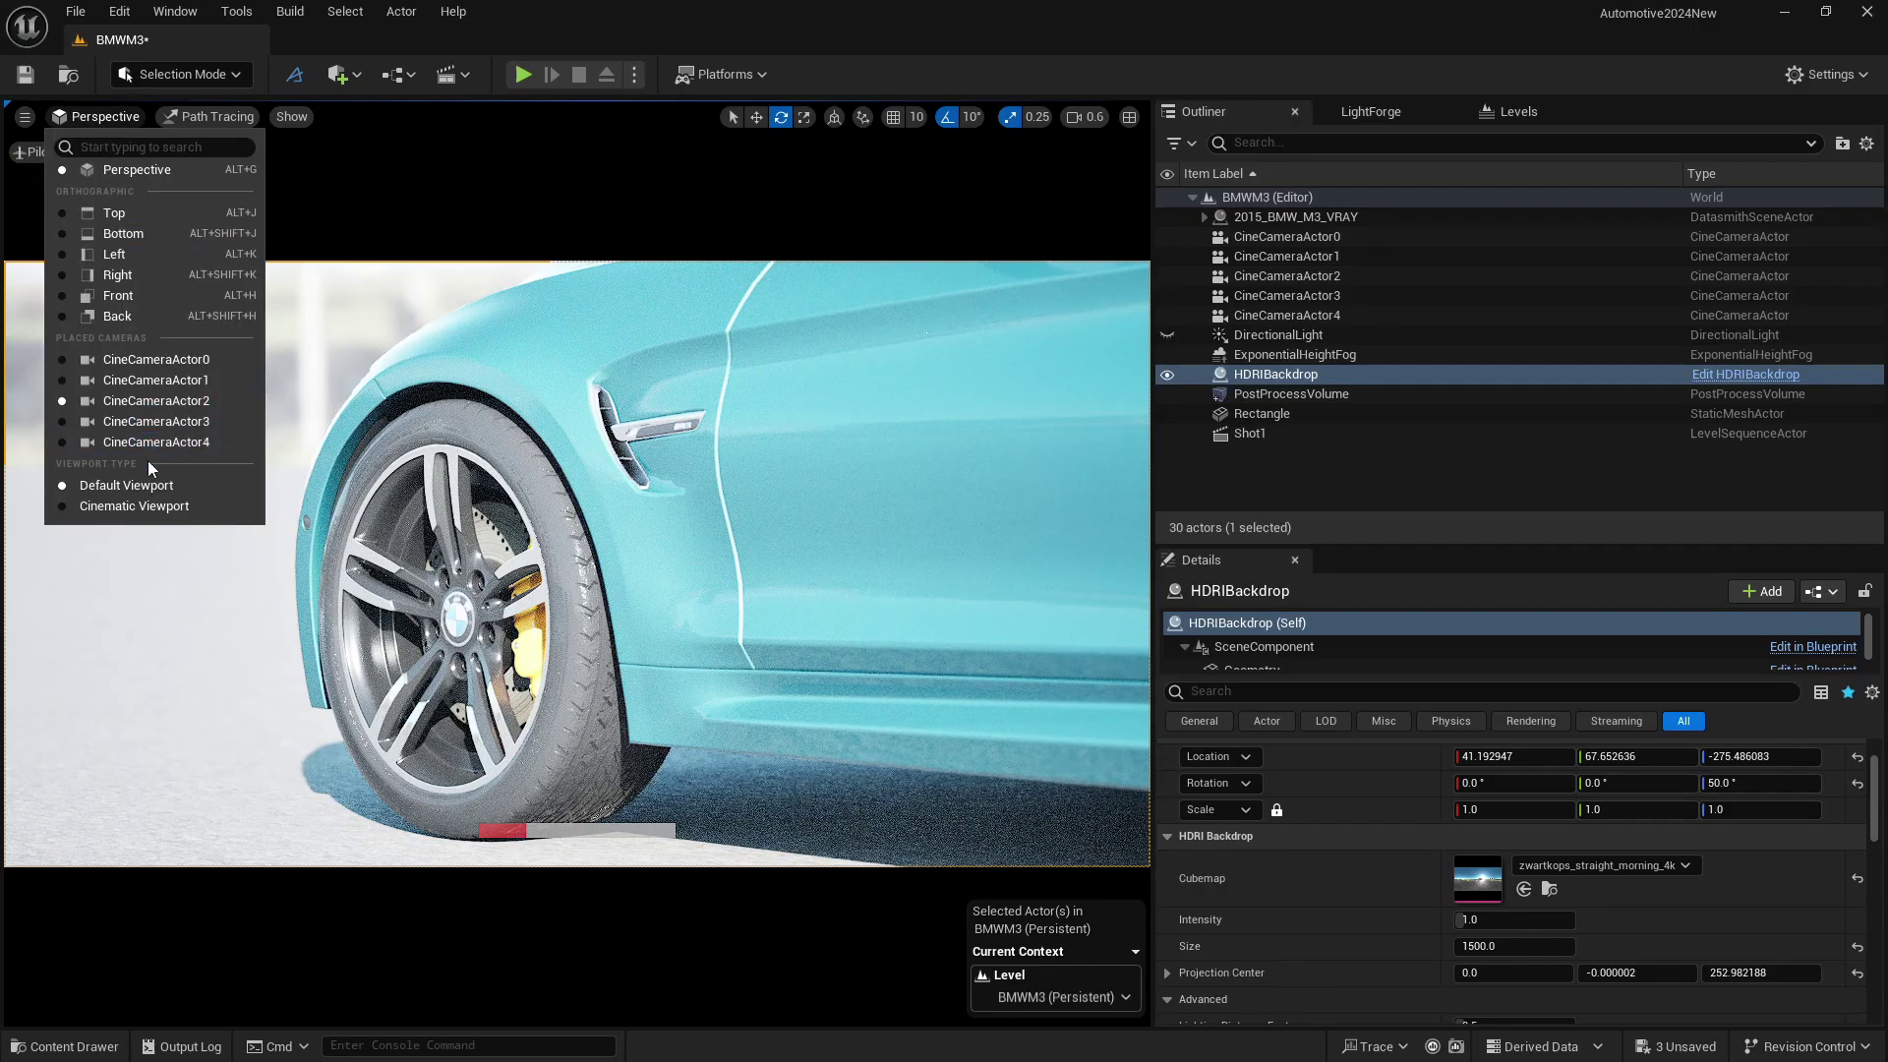
{"action": "left_click", "coordinate": [125, 423]}
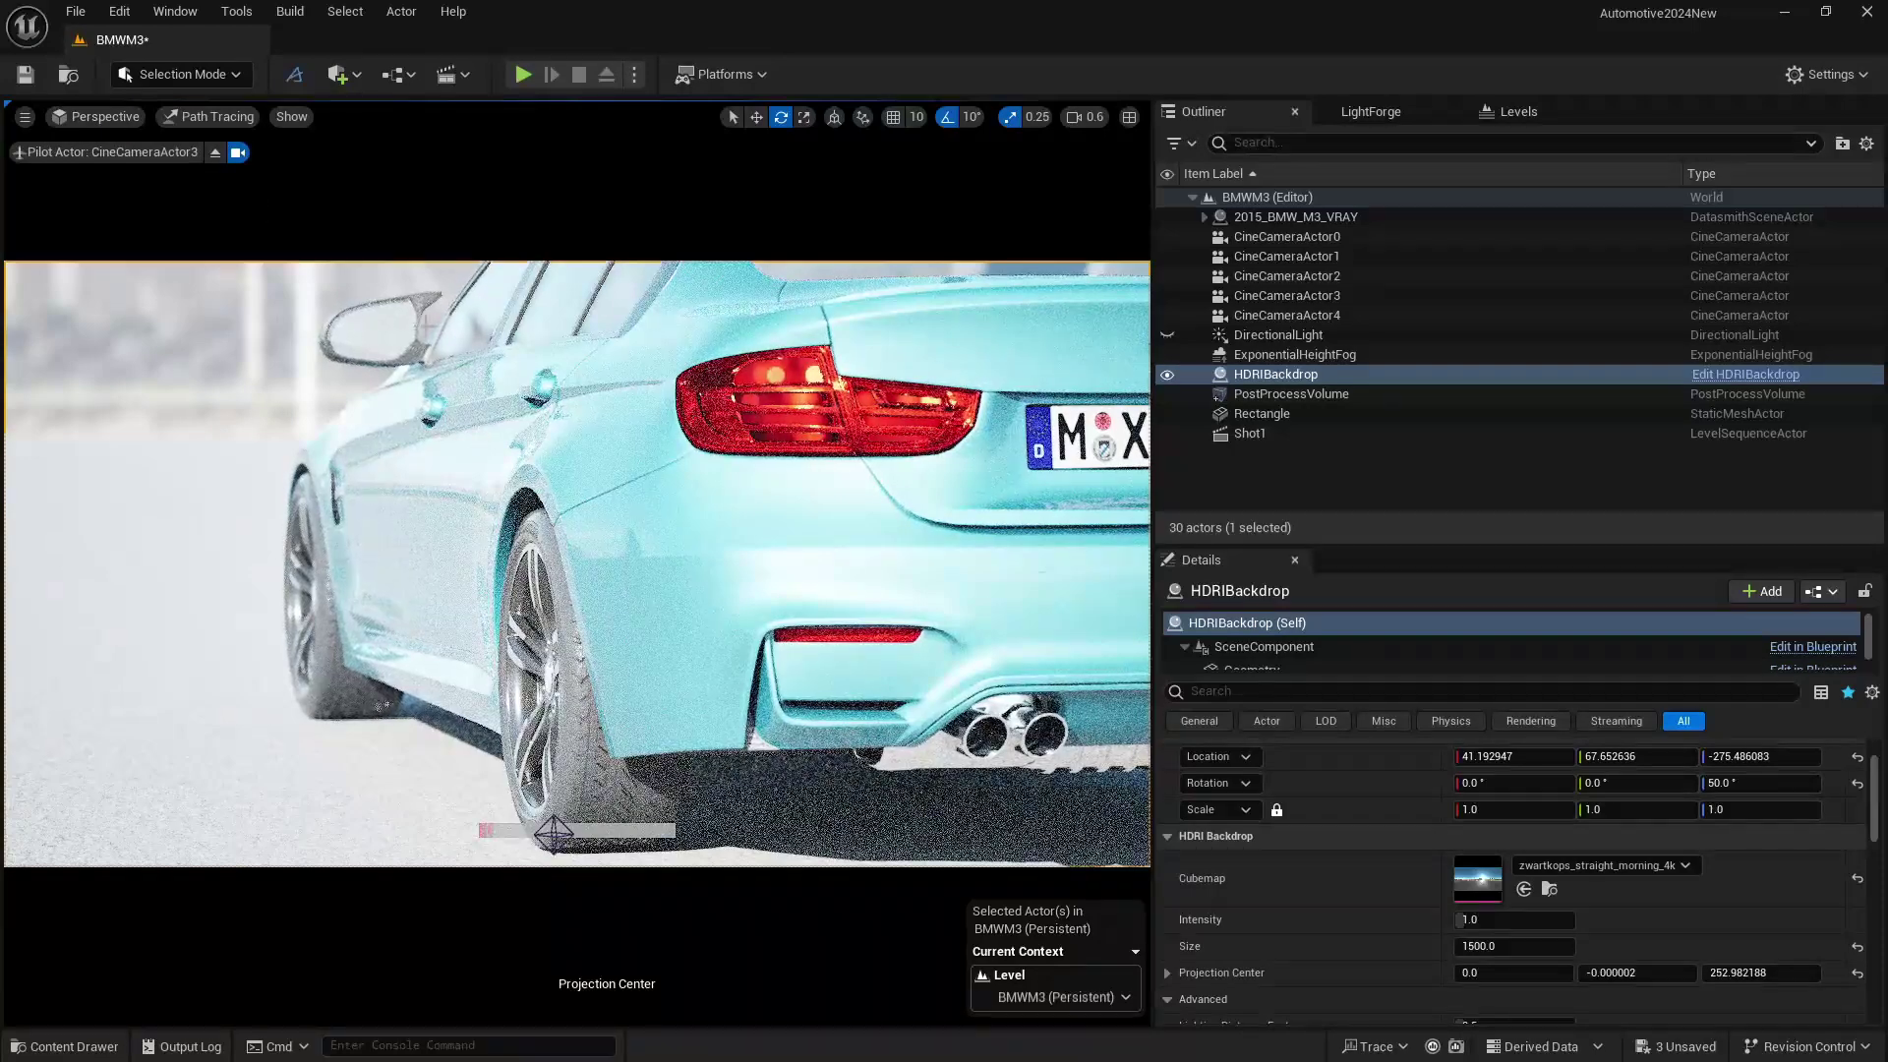
{"action": "left_click", "coordinate": [106, 118]}
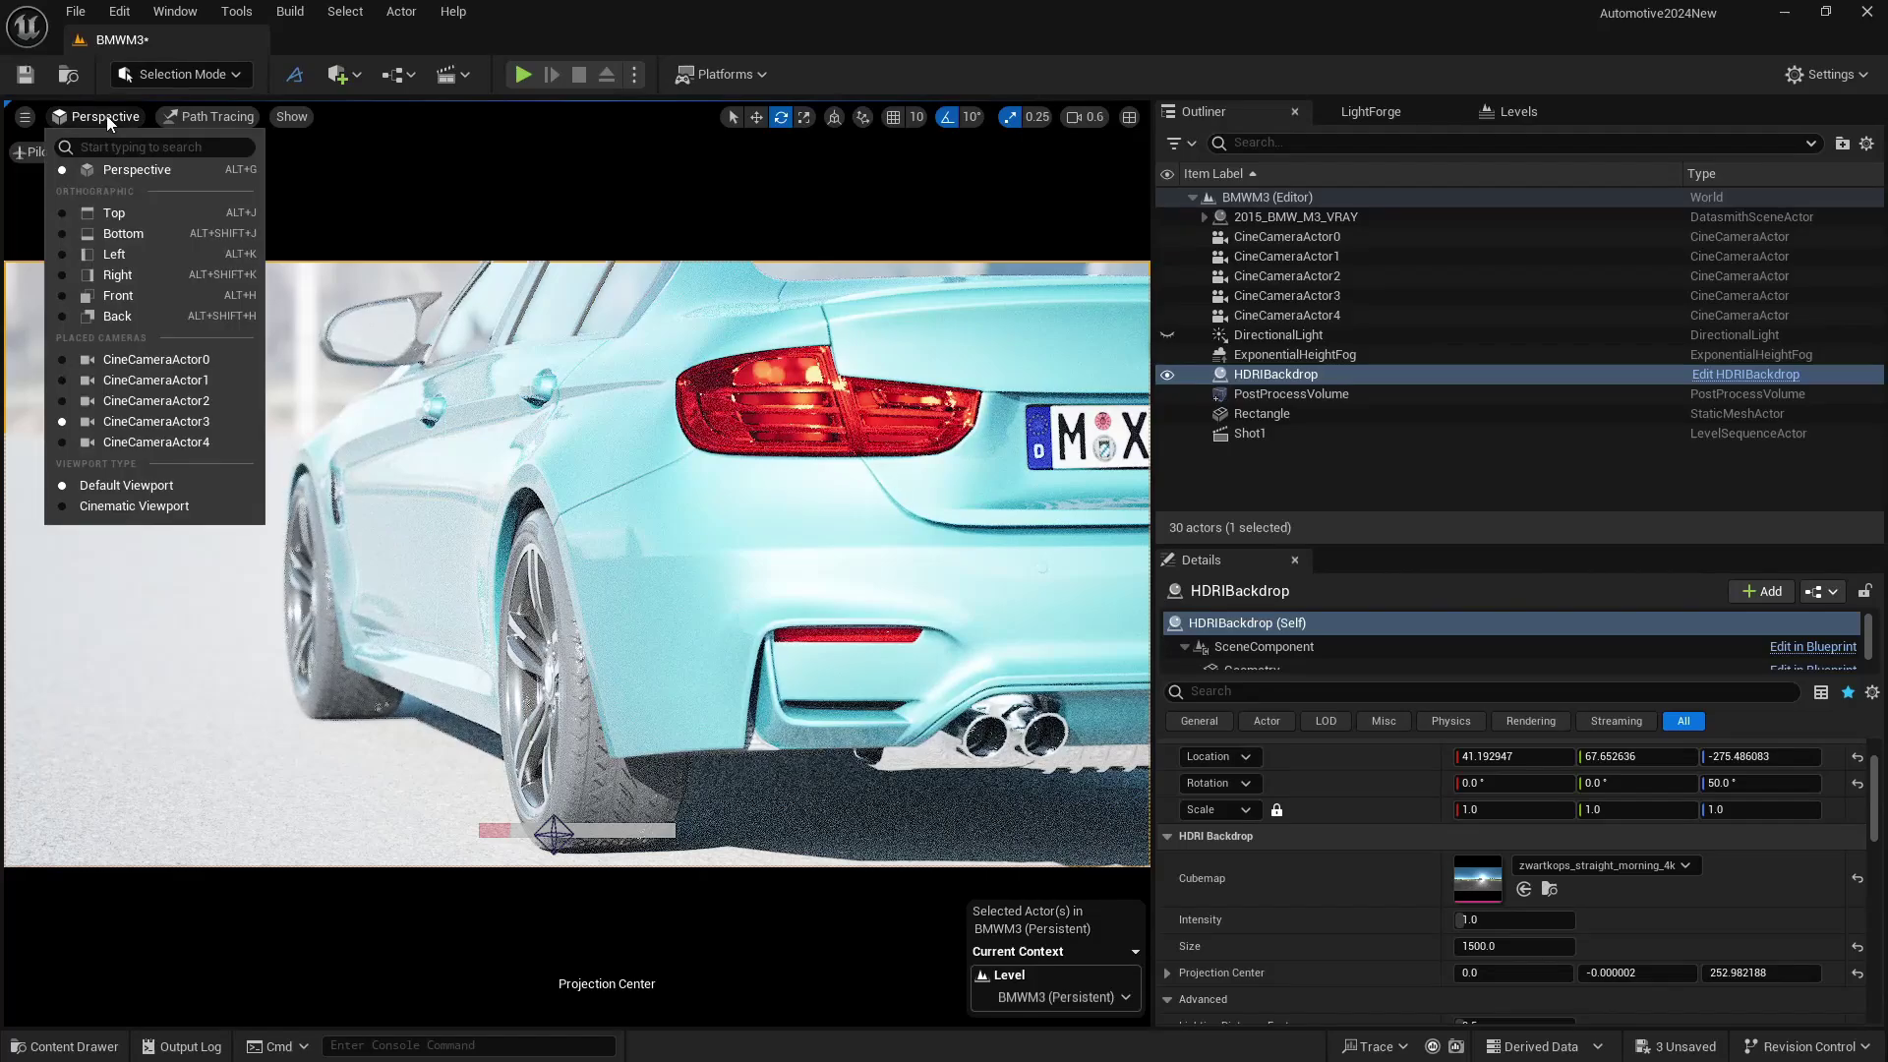
{"action": "left_click", "coordinate": [138, 360]}
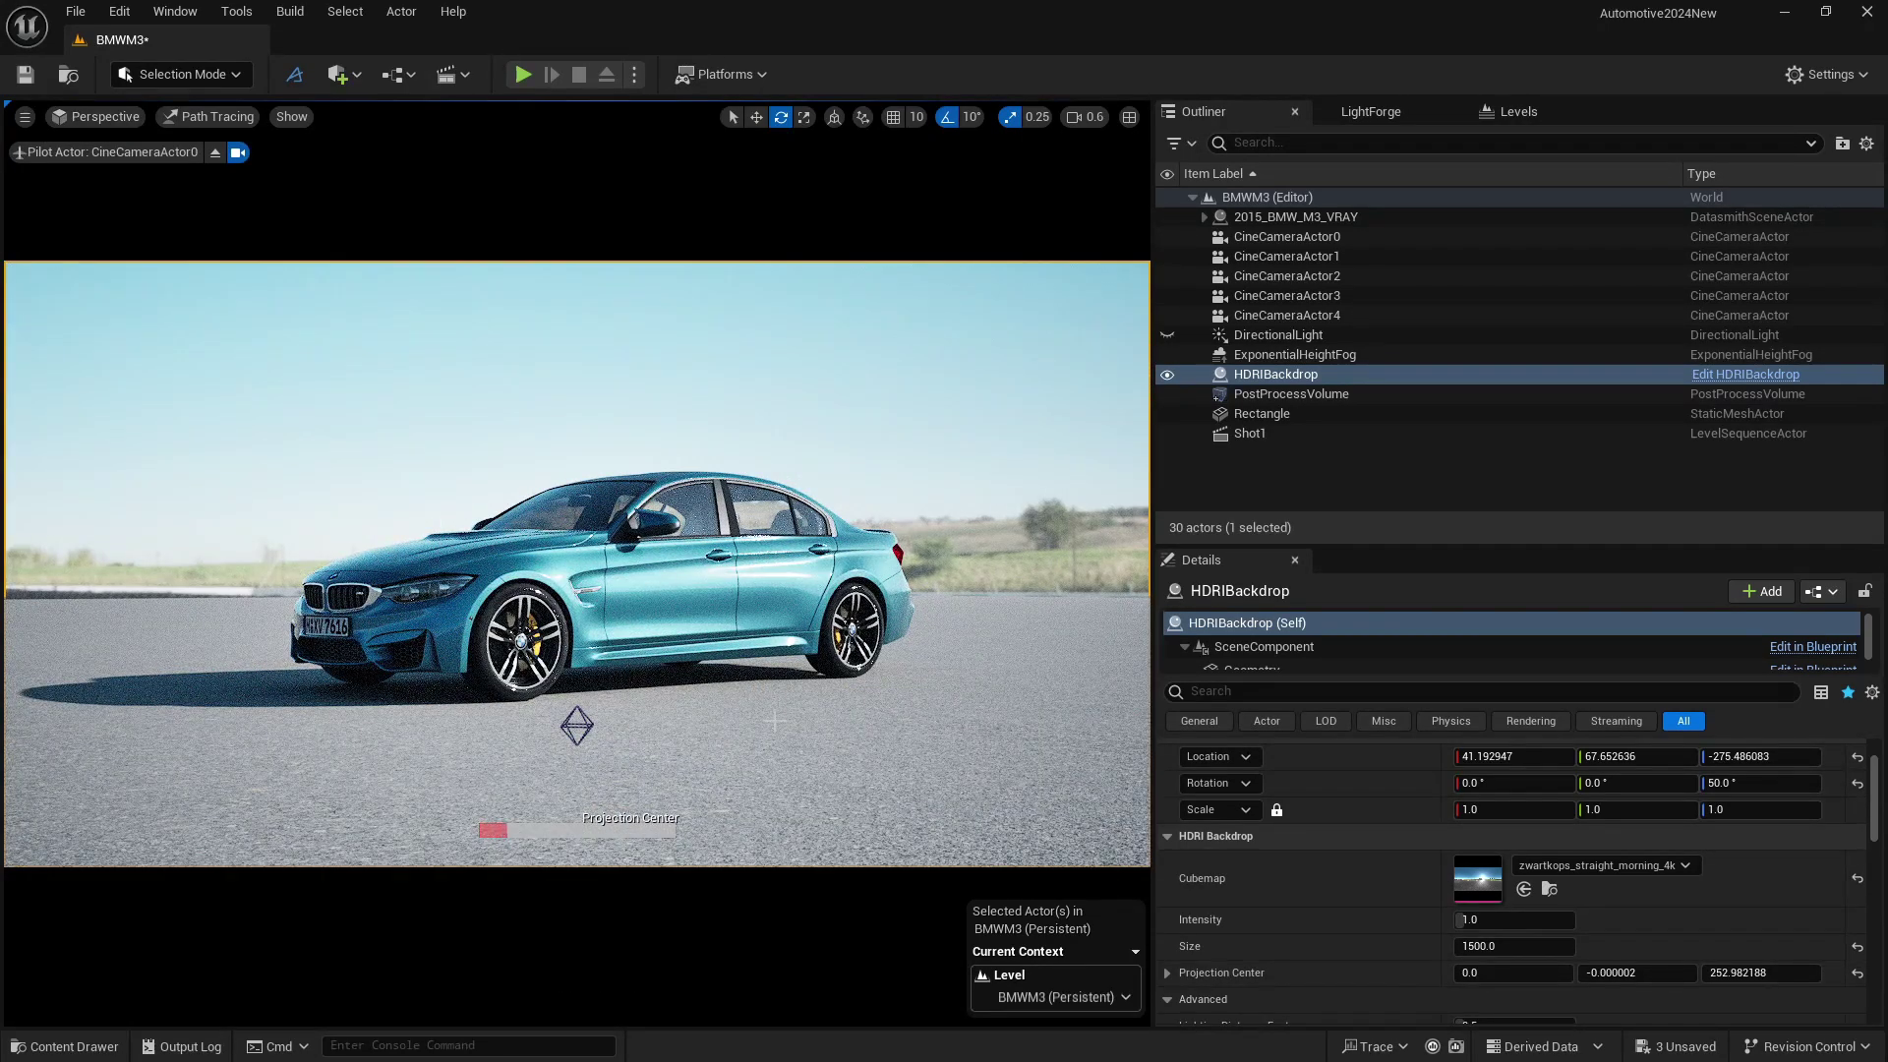
Step: Select the PostProcessVolume and bring up its Local Exposure settings
{"action": "left_click", "coordinate": [864, 705]}
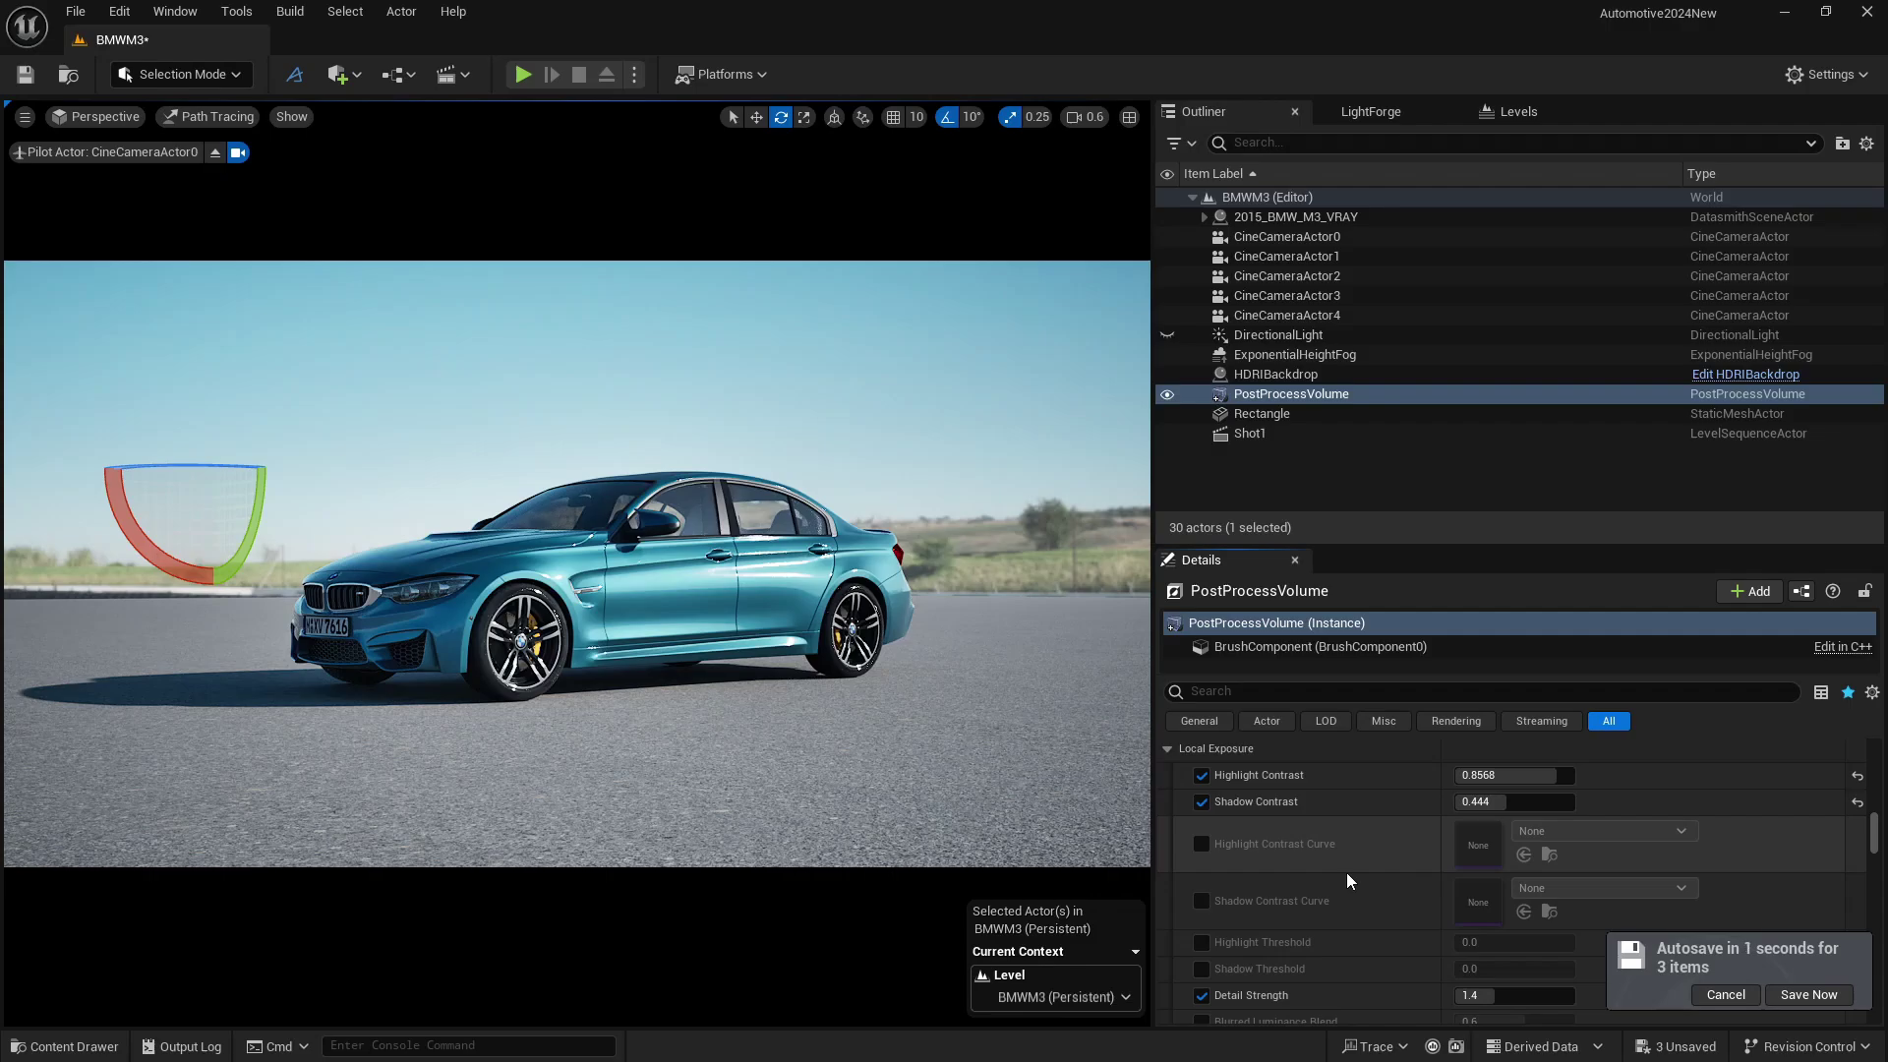